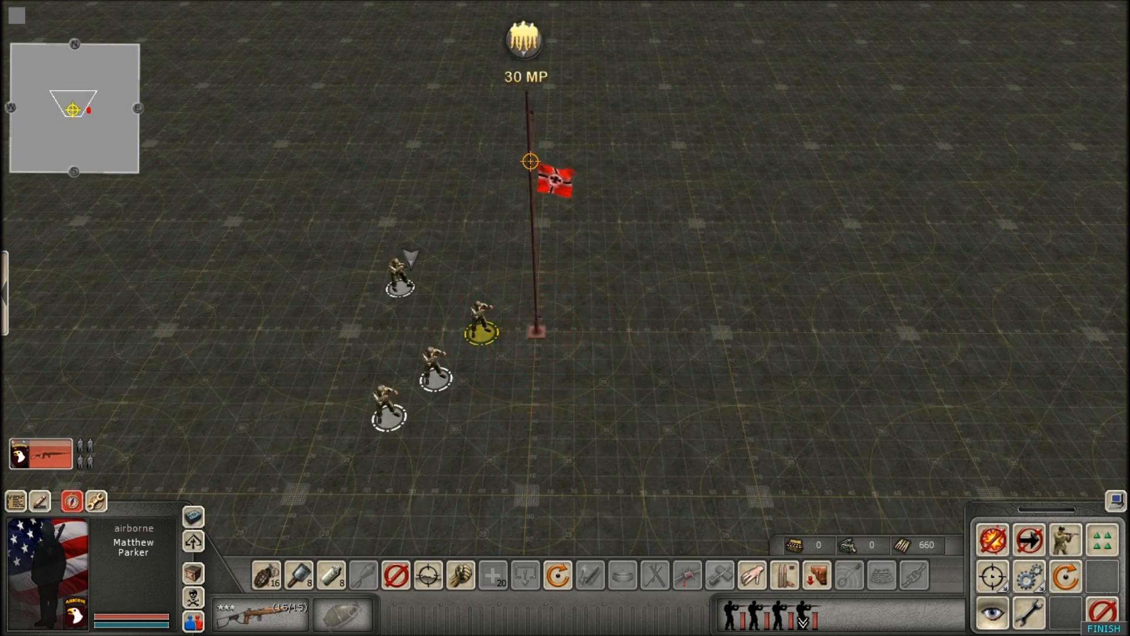
# Select the four American airborne soldiers and order them to withdraw west, away from the flag.
pyautogui.scroll(-3, 550, 236)
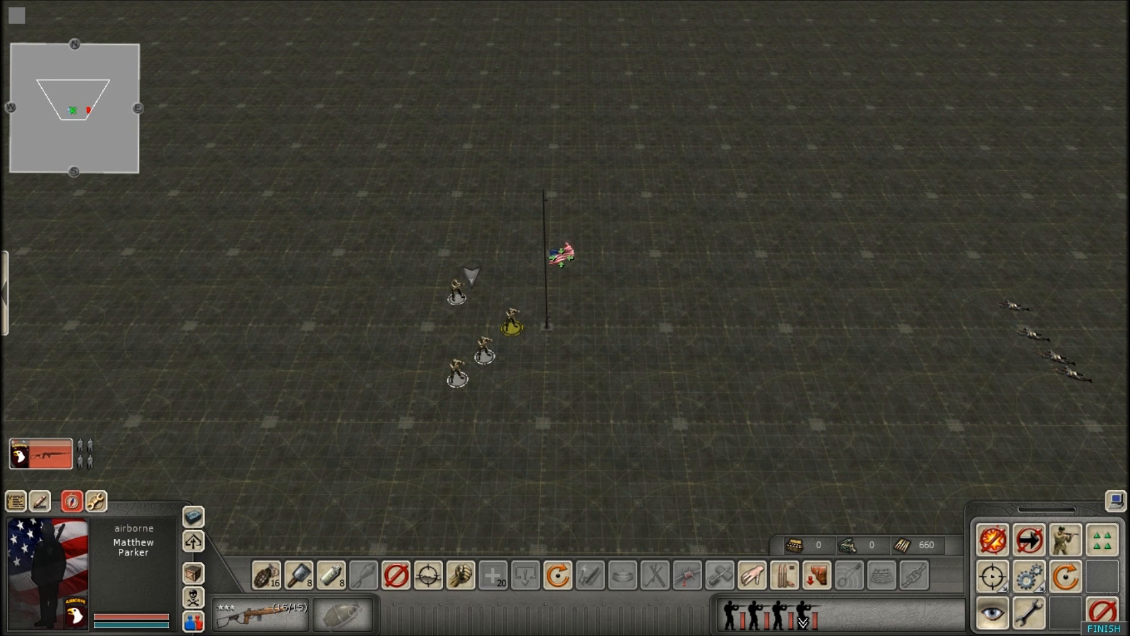
pyautogui.click(645, 291)
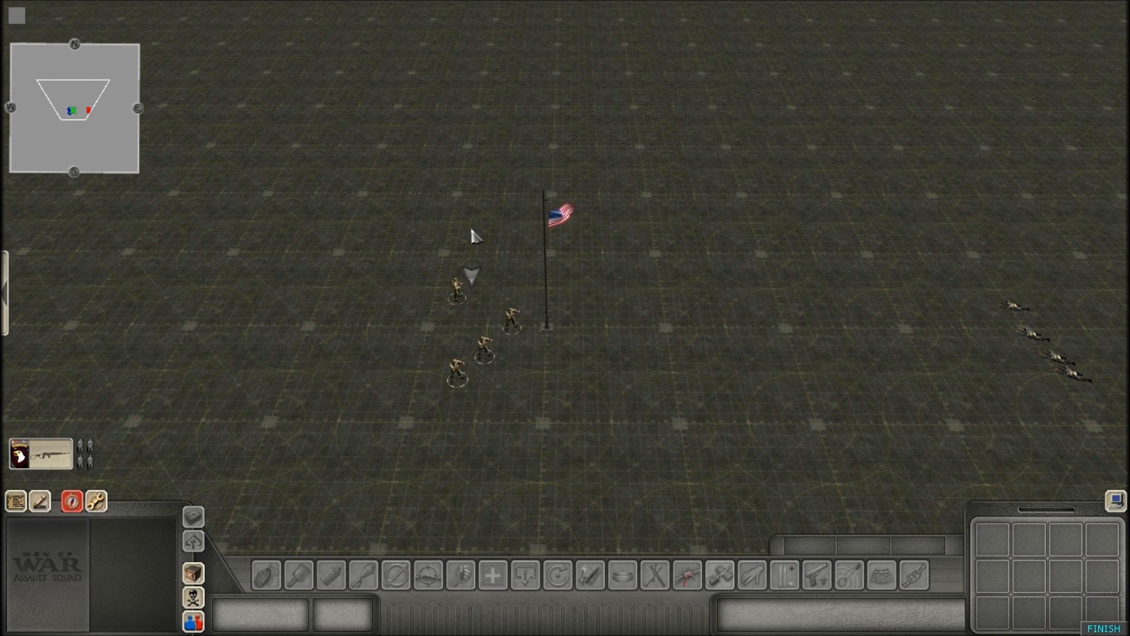
pyautogui.moveTo(375, 219); pyautogui.dragTo(581, 423)
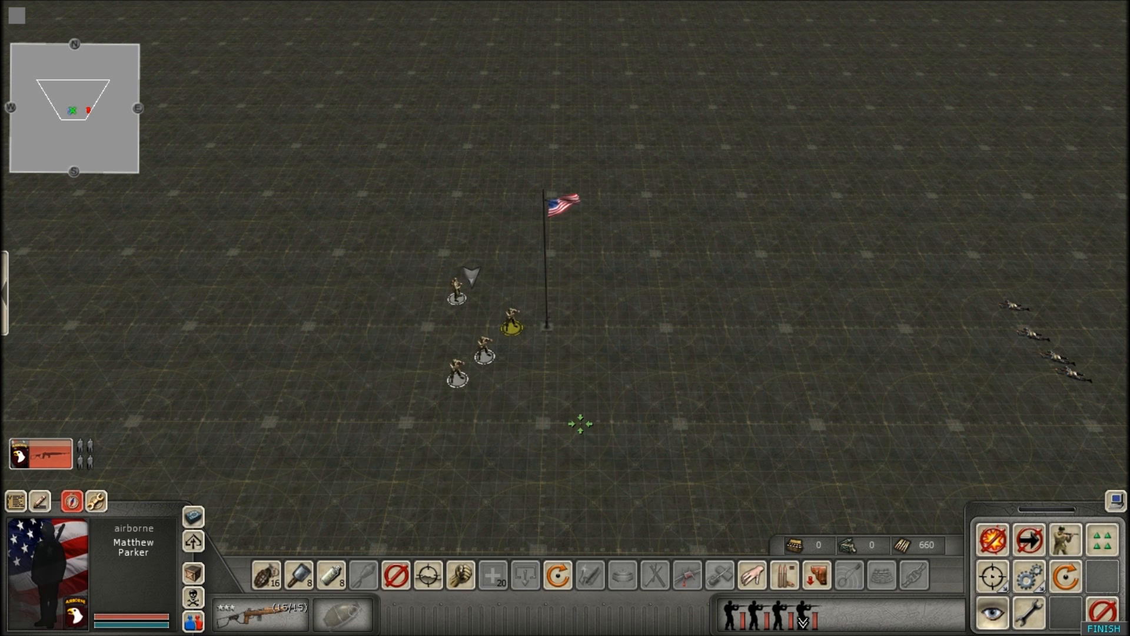
pyautogui.rightClick(213, 296)
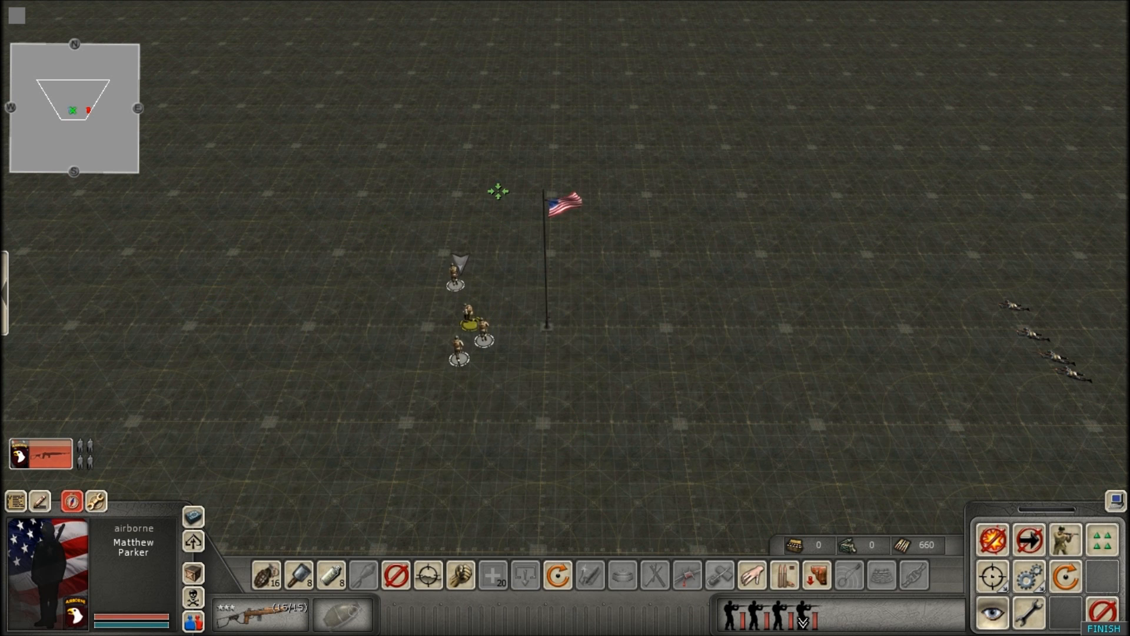
pyautogui.click(497, 191)
# Take control of the German side and order its paratrooper squad to move to the flag.
pyautogui.press('1')
pyautogui.press('2')
pyautogui.click(946, 234)
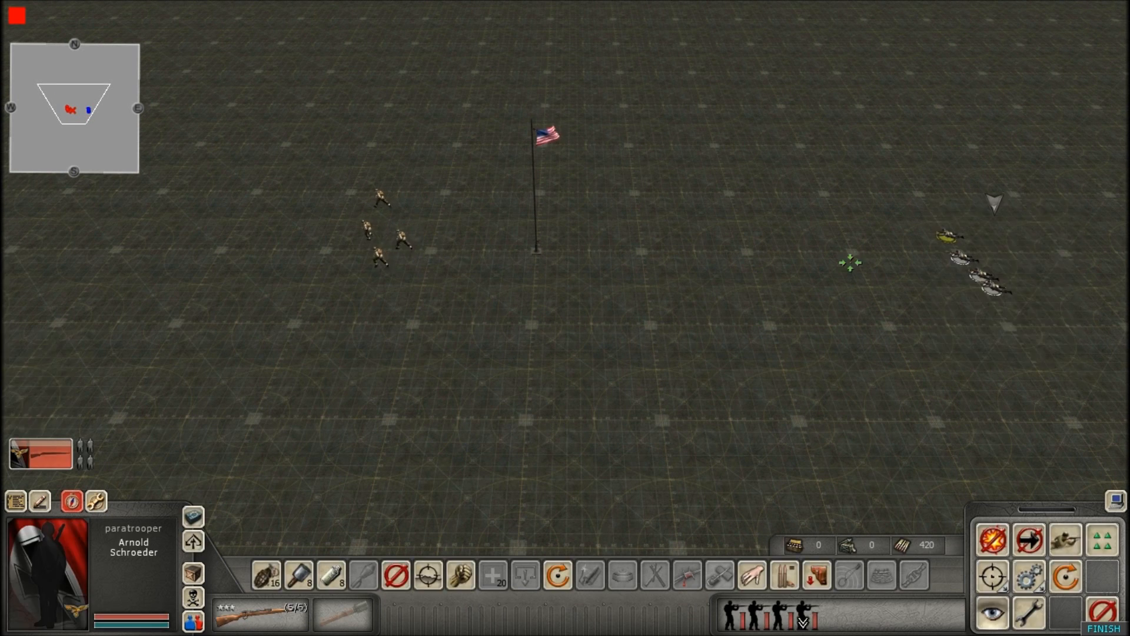
pyautogui.rightClick(546, 256)
pyautogui.rightClick(555, 258)
pyautogui.click(462, 44)
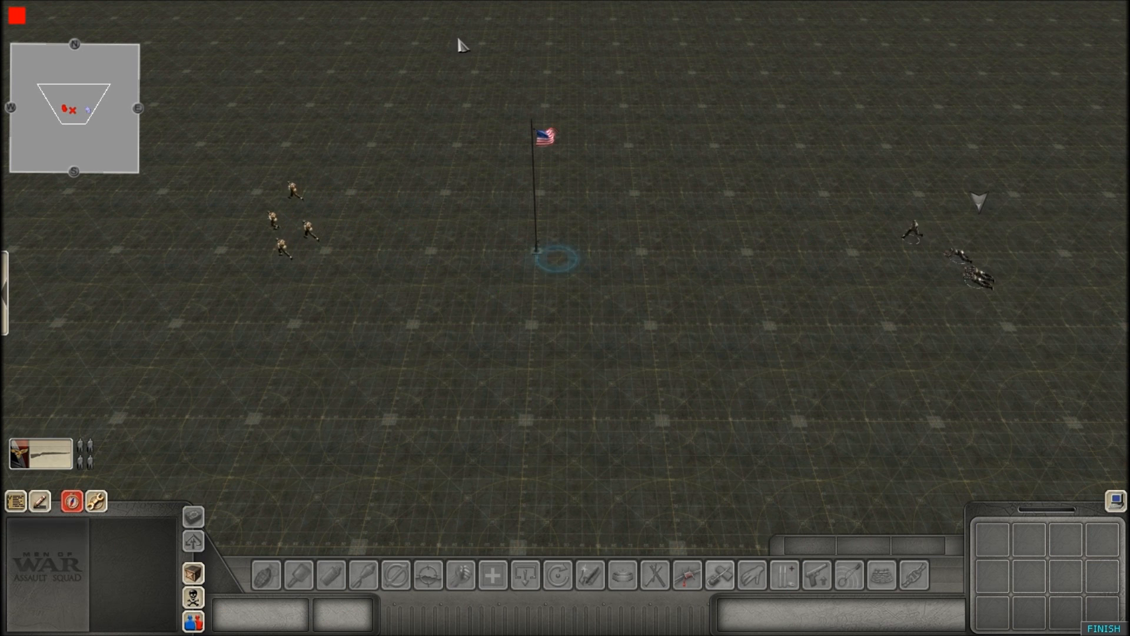
# Watch the German squad at the flagpole and examine the flag, its ground ring and the icon above it.
pyautogui.scroll(2, 499, 241)
pyautogui.scroll(-2, 500, 243)
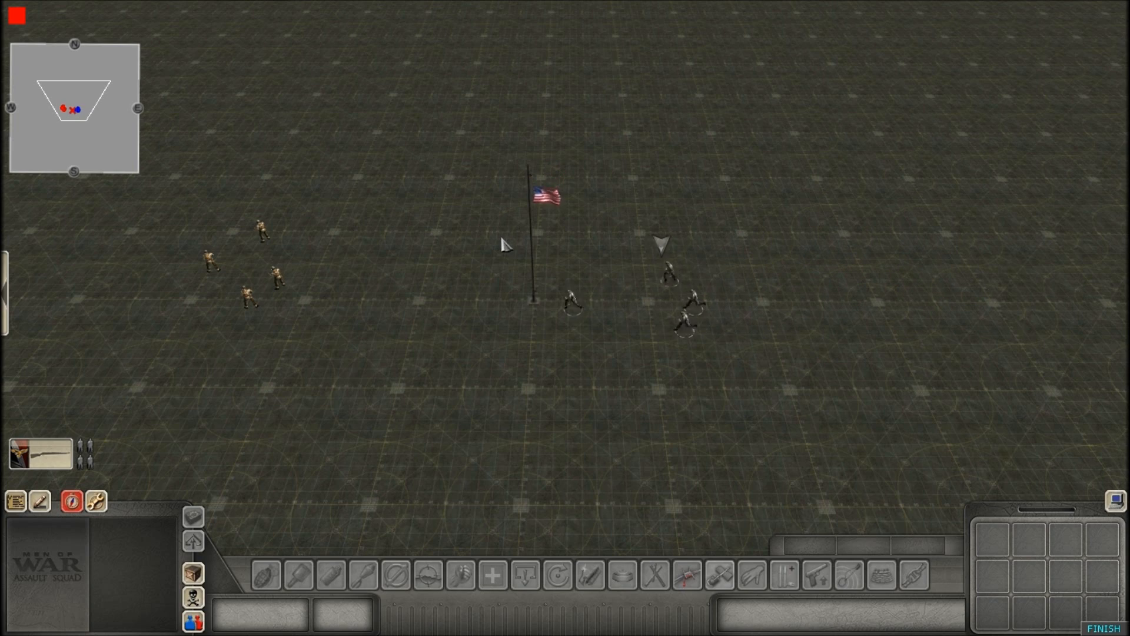
pyautogui.scroll(4, 556, 250)
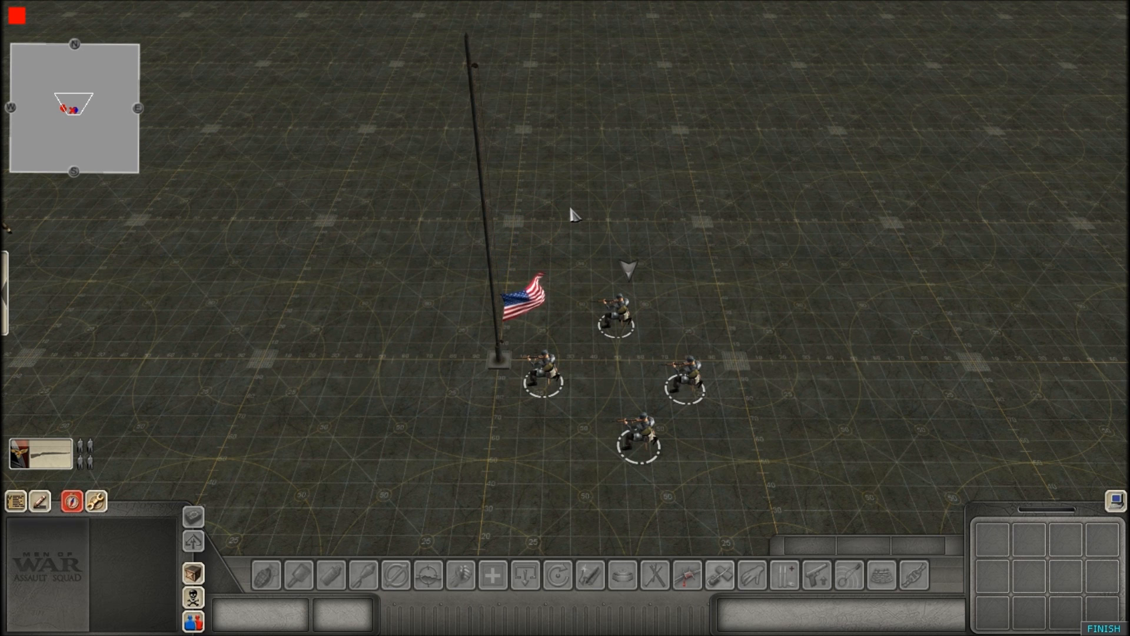
pyautogui.scroll(-2, 570, 215)
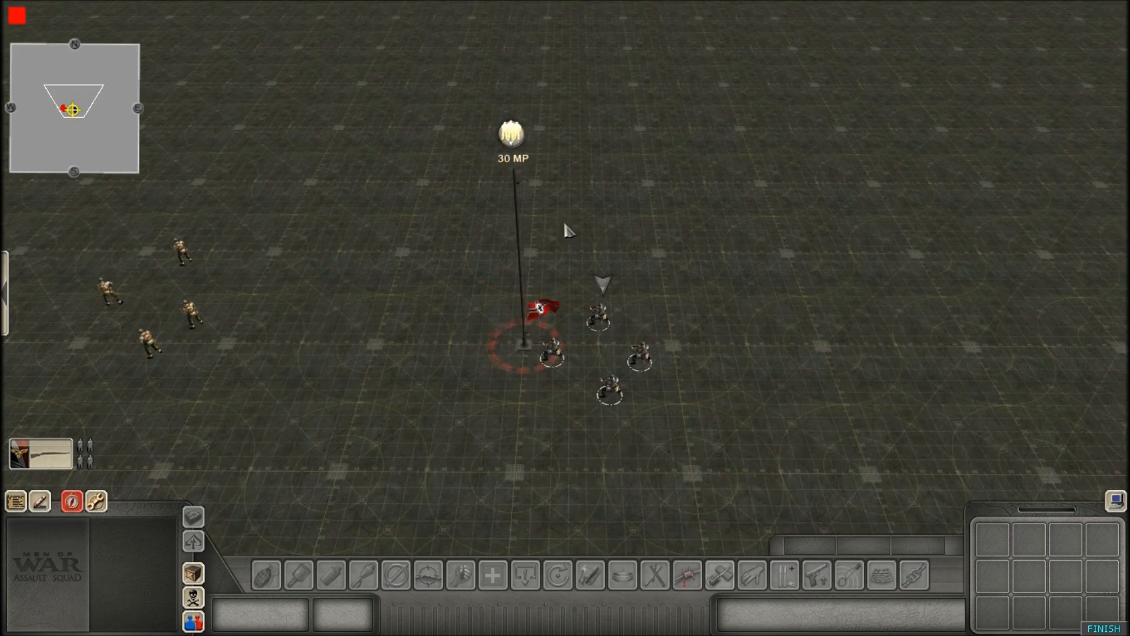
pyautogui.scroll(4, 526, 248)
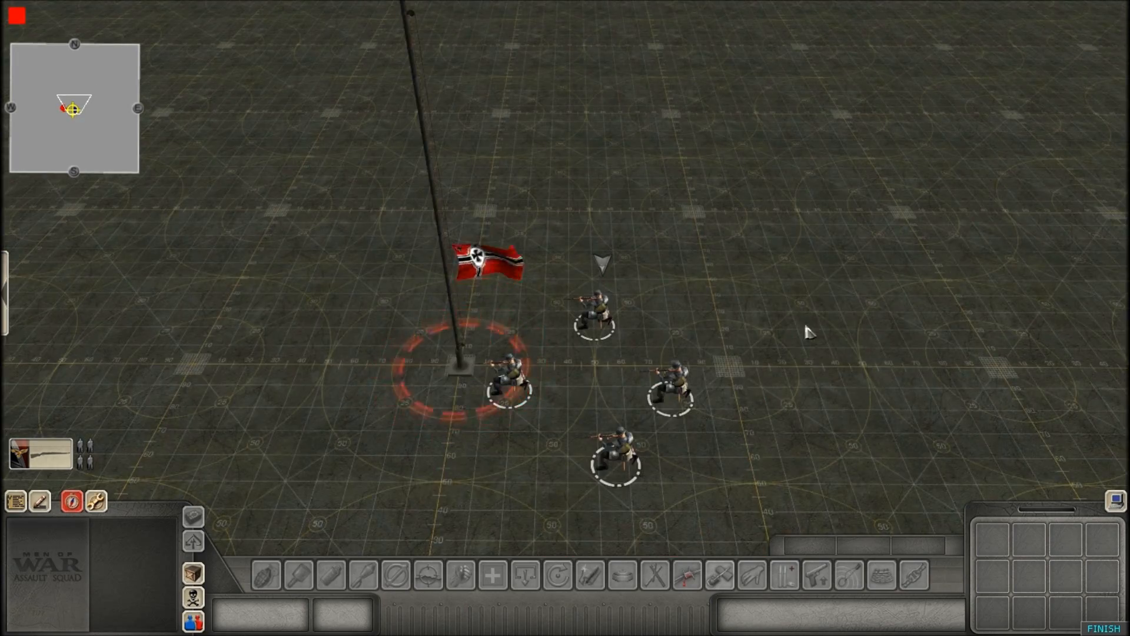
pyautogui.scroll(-3, 559, 283)
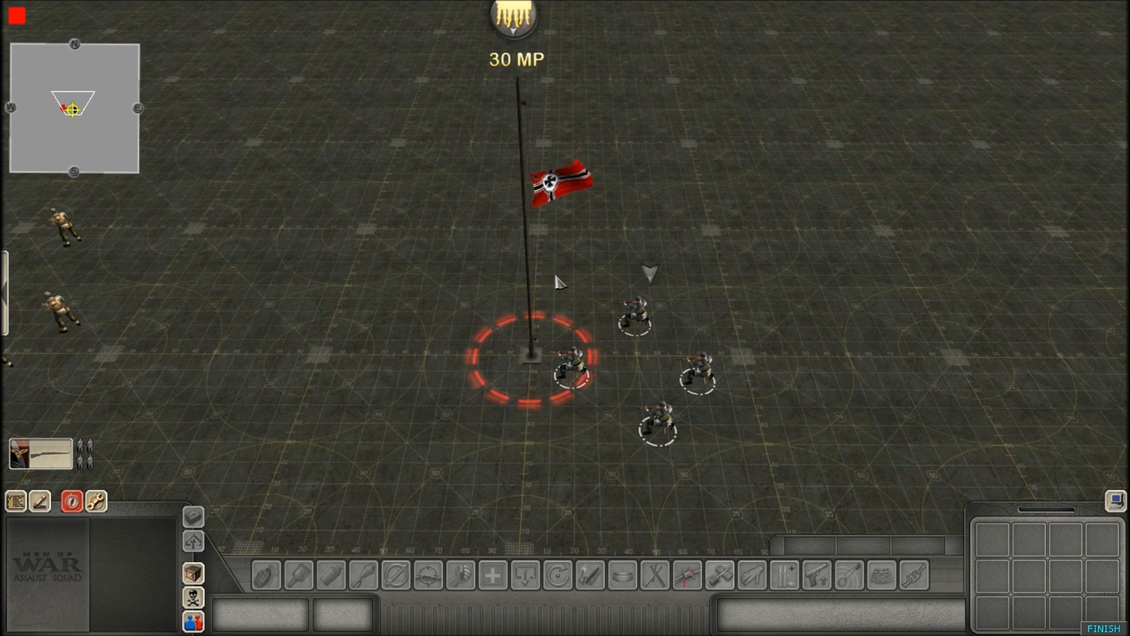
pyautogui.scroll(-3, 419, 240)
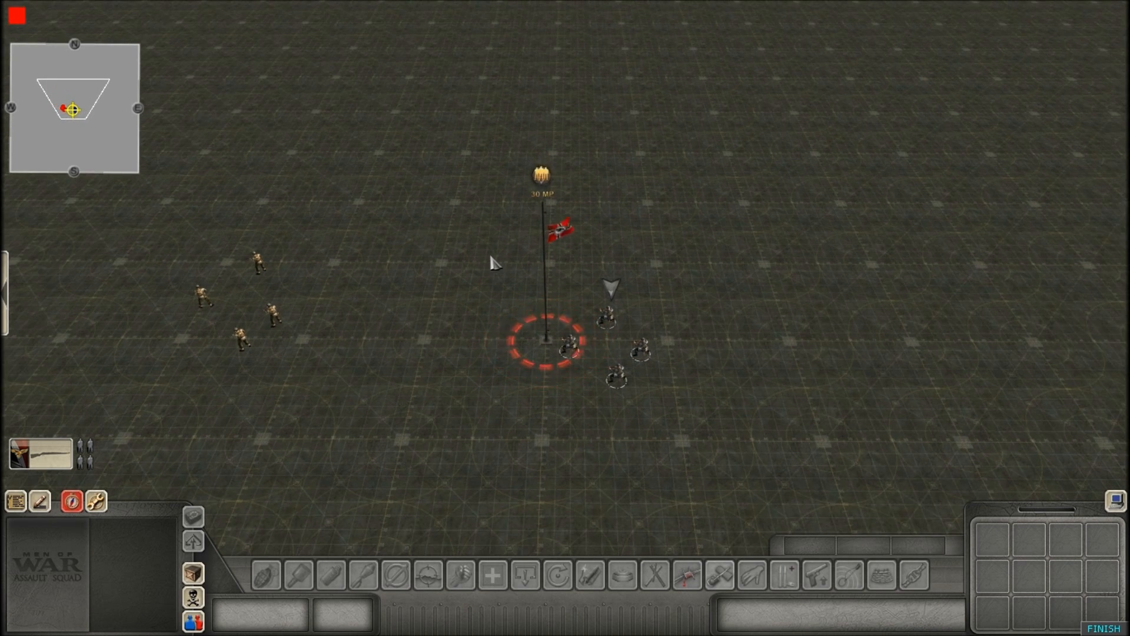
pyautogui.scroll(3, 570, 253)
pyautogui.scroll(3, 571, 242)
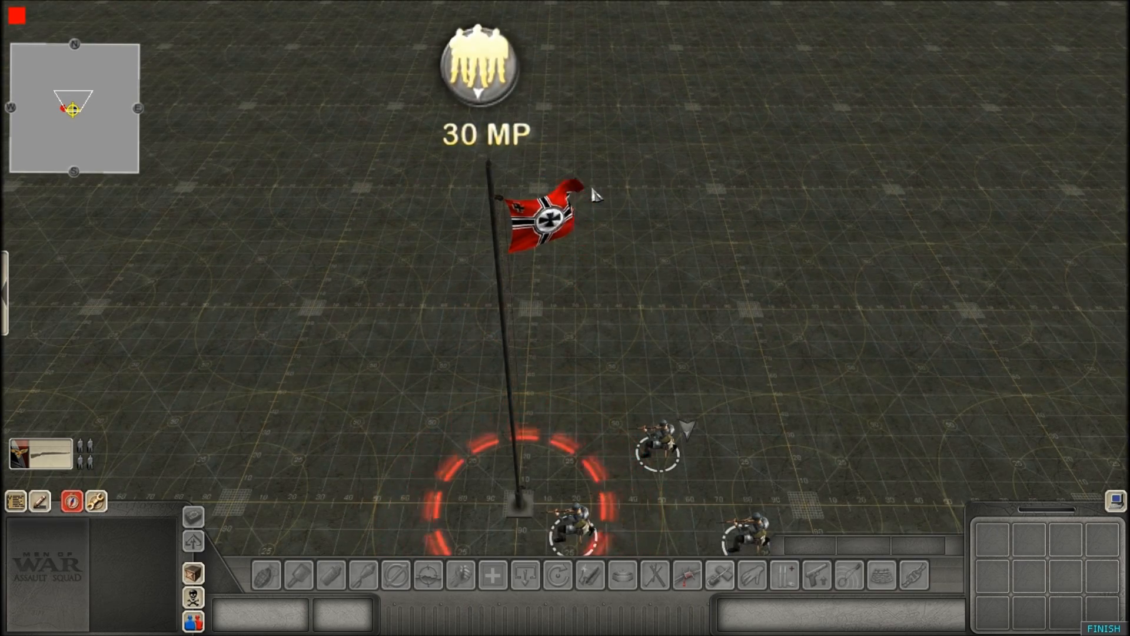
pyautogui.scroll(-3, 593, 195)
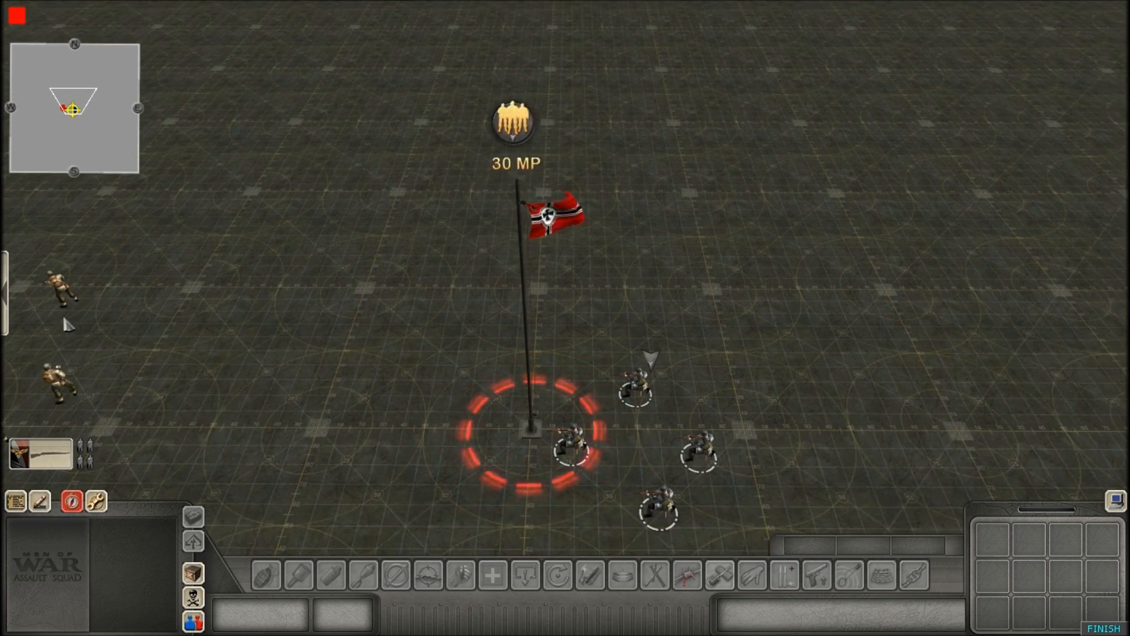
pyautogui.scroll(-3, 487, 382)
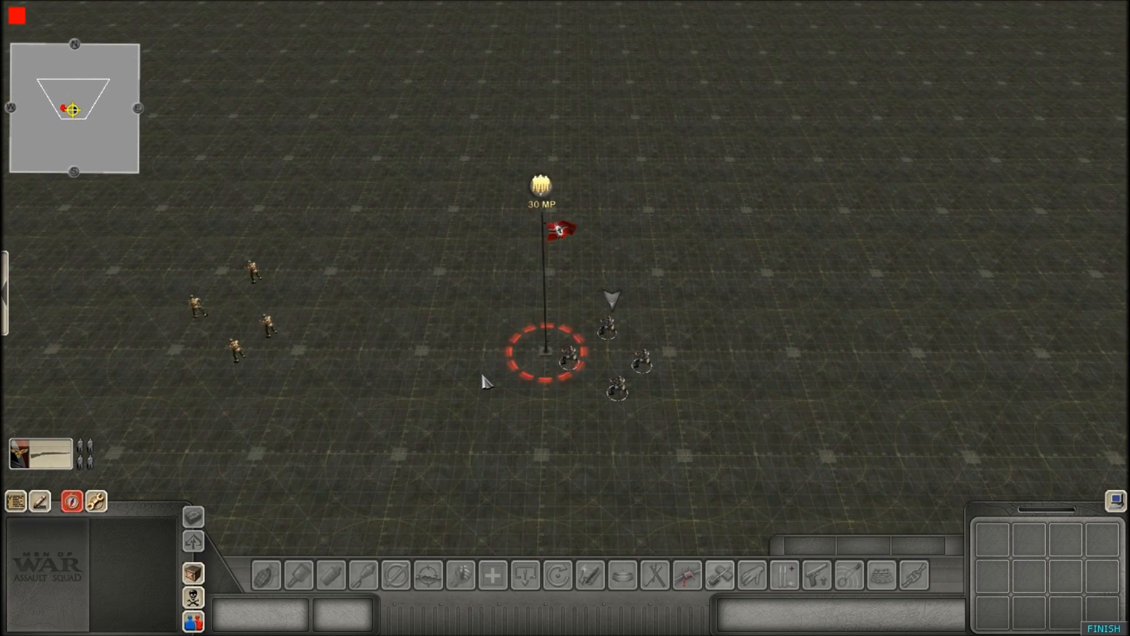
# Finish the test run and open the mission editor with its entity category list.
pyautogui.click(1100, 628)
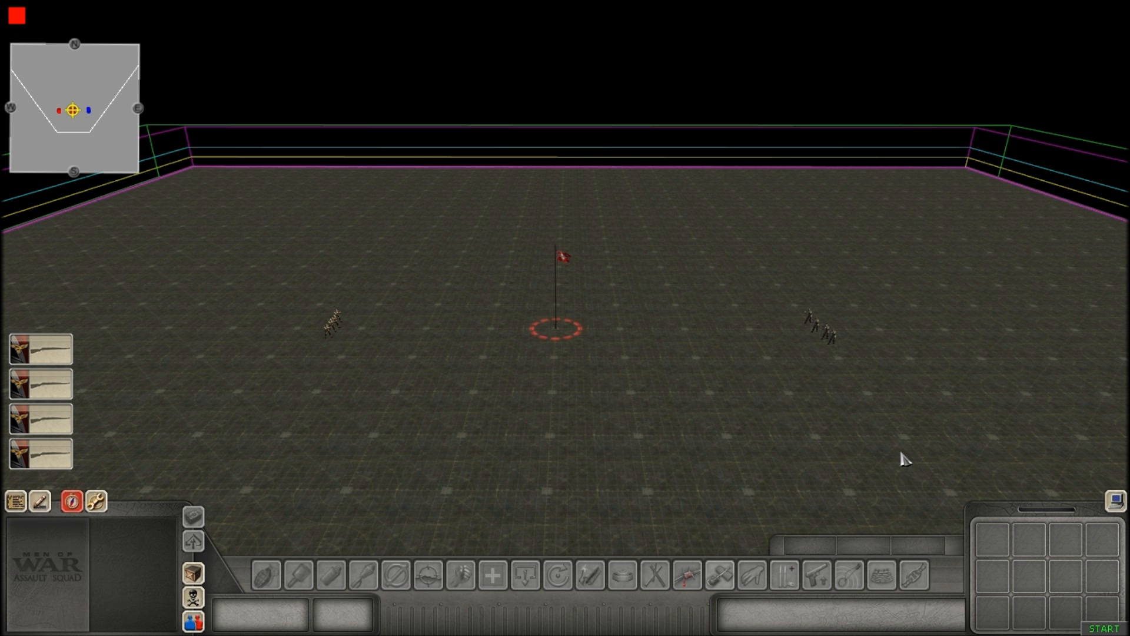
pyautogui.scroll(3, 641, 398)
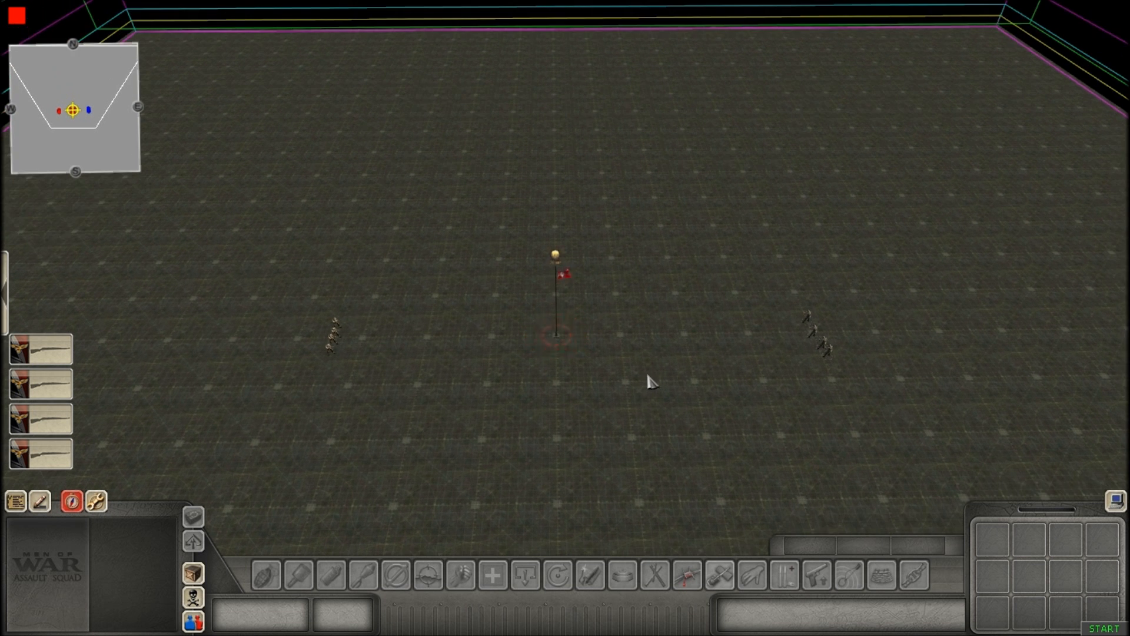
pyautogui.scroll(3, 651, 382)
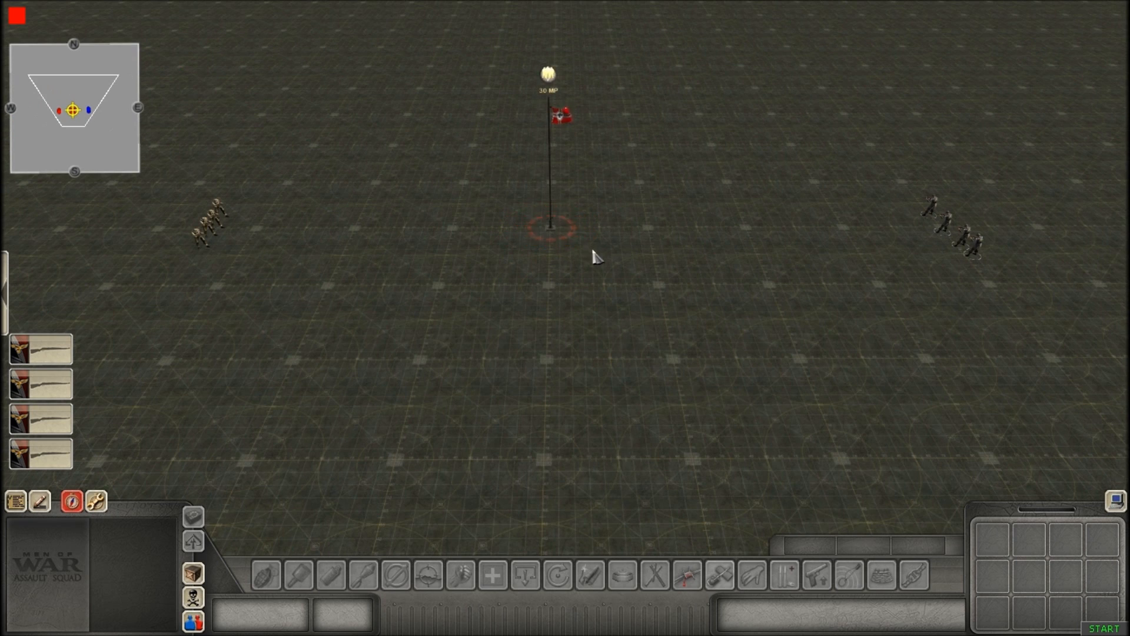
pyautogui.moveTo(593, 252); pyautogui.dragTo(686, 425, button='middle')
pyautogui.press('F3')
pyautogui.scroll(2, 840, 178)
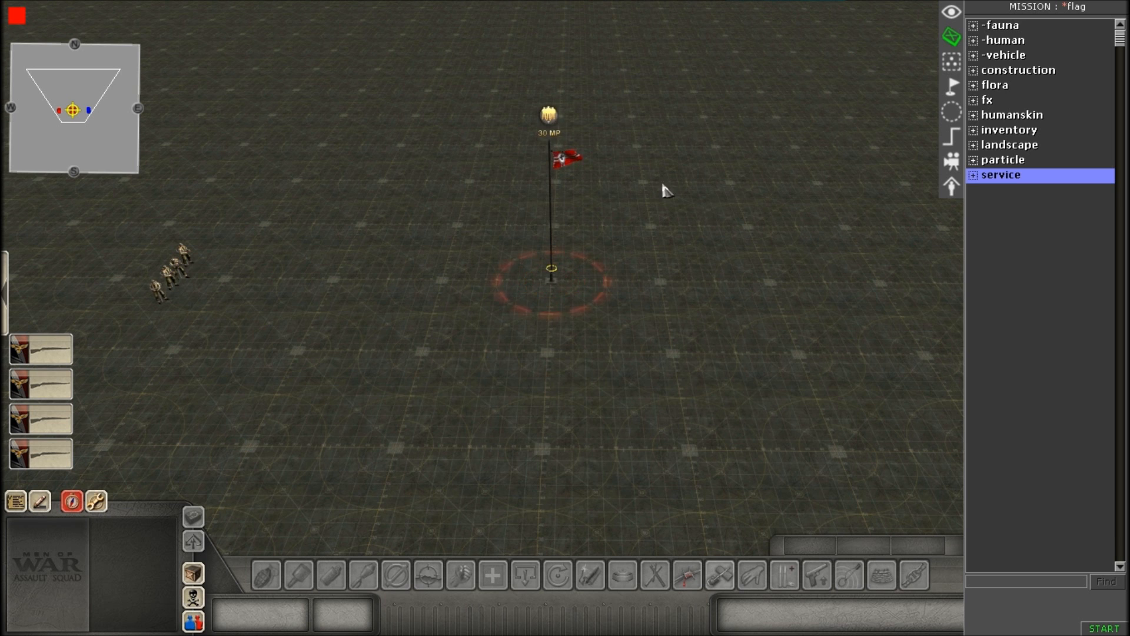
# Show the mission zones and move flag1 and flag1_capture off the flagpole, one to its northwest and the other to its northeast.
pyautogui.moveTo(510, 173); pyautogui.dragTo(518, 206, button='middle')
pyautogui.moveTo(798, 237); pyautogui.dragTo(745, 238, button='middle')
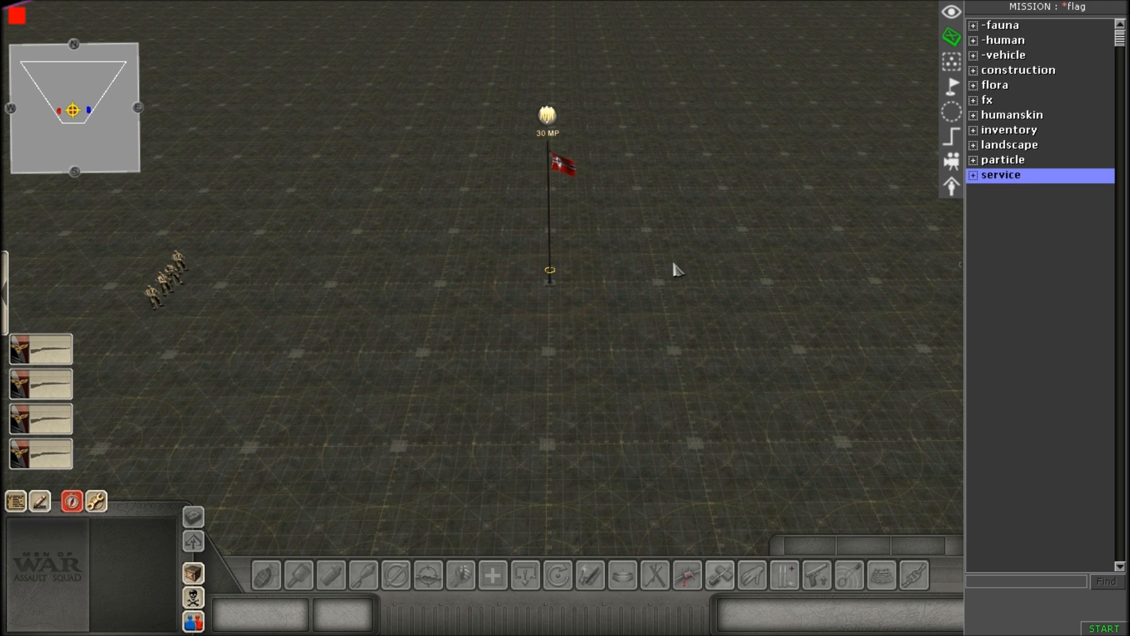
pyautogui.moveTo(583, 256); pyautogui.dragTo(598, 283, button='middle')
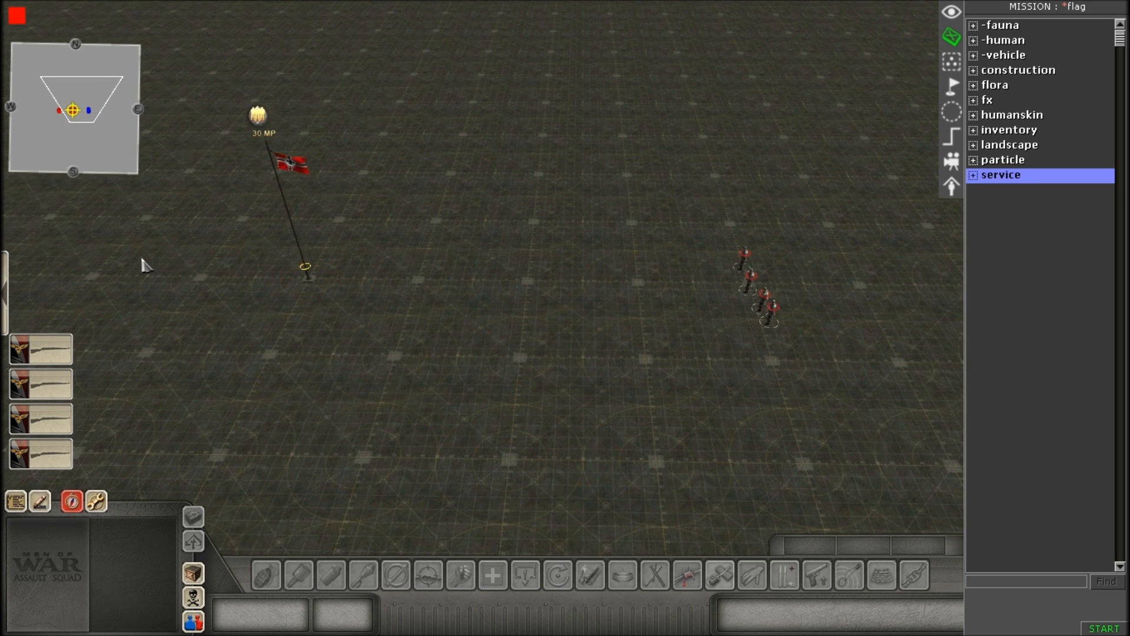
pyautogui.moveTo(613, 200); pyautogui.dragTo(659, 229, button='middle')
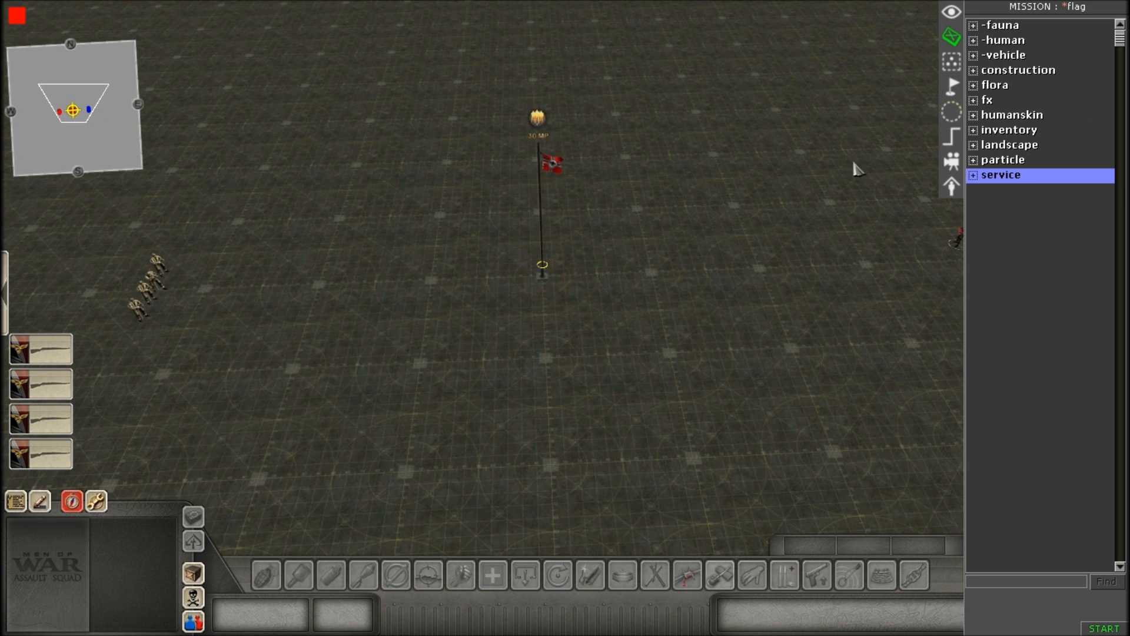
pyautogui.click(952, 111)
pyautogui.click(990, 29)
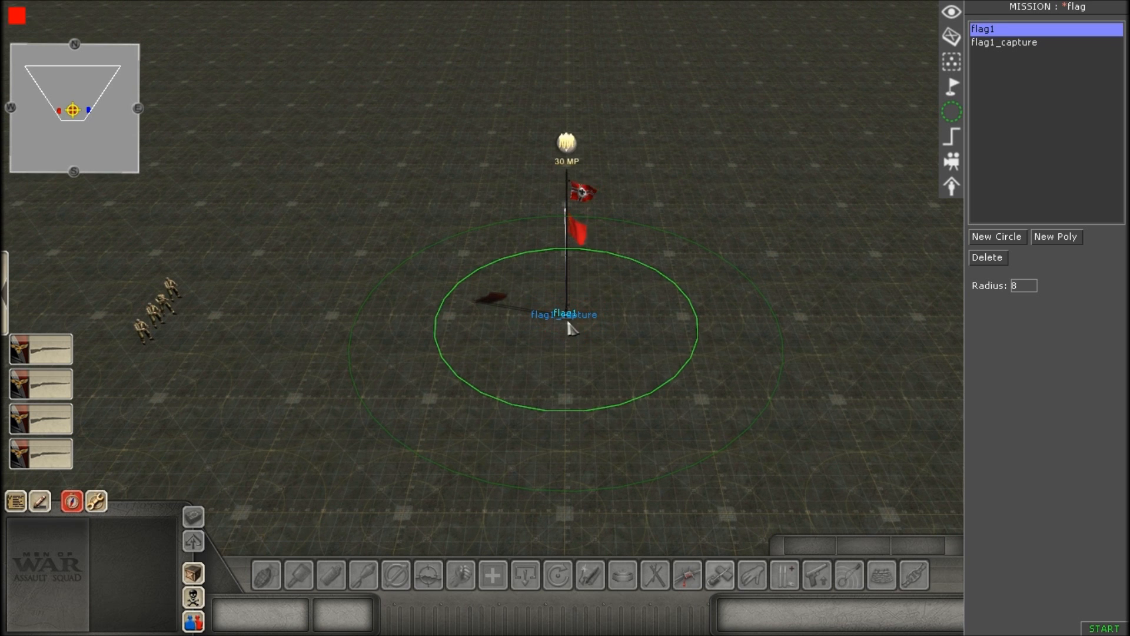
pyautogui.click(984, 43)
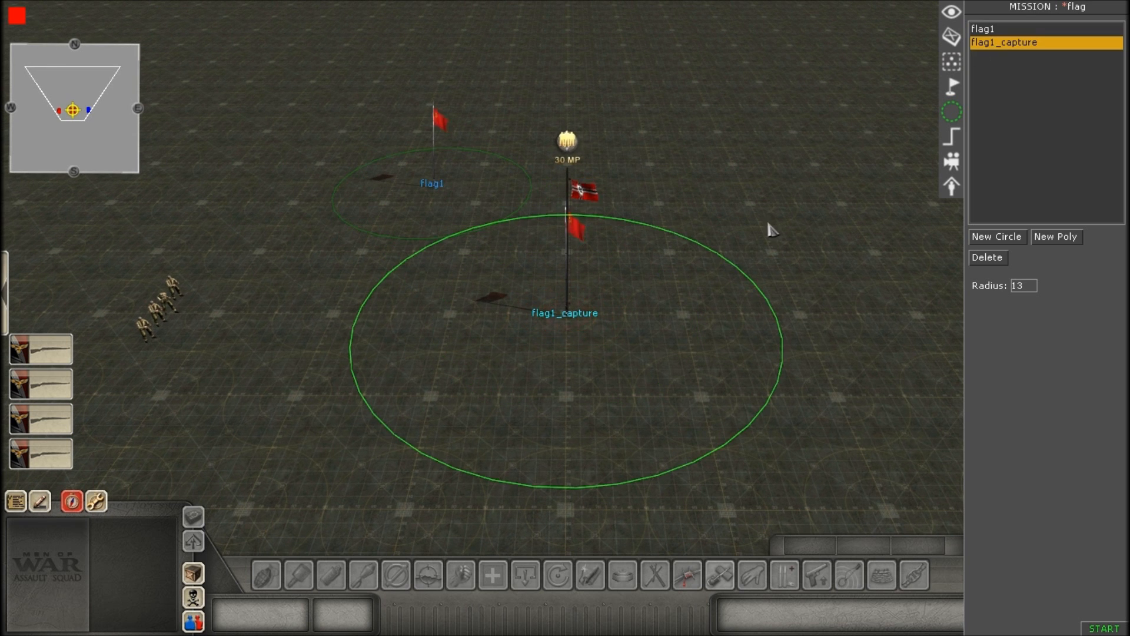
pyautogui.moveTo(574, 321); pyautogui.dragTo(708, 173)
pyautogui.press('Down')
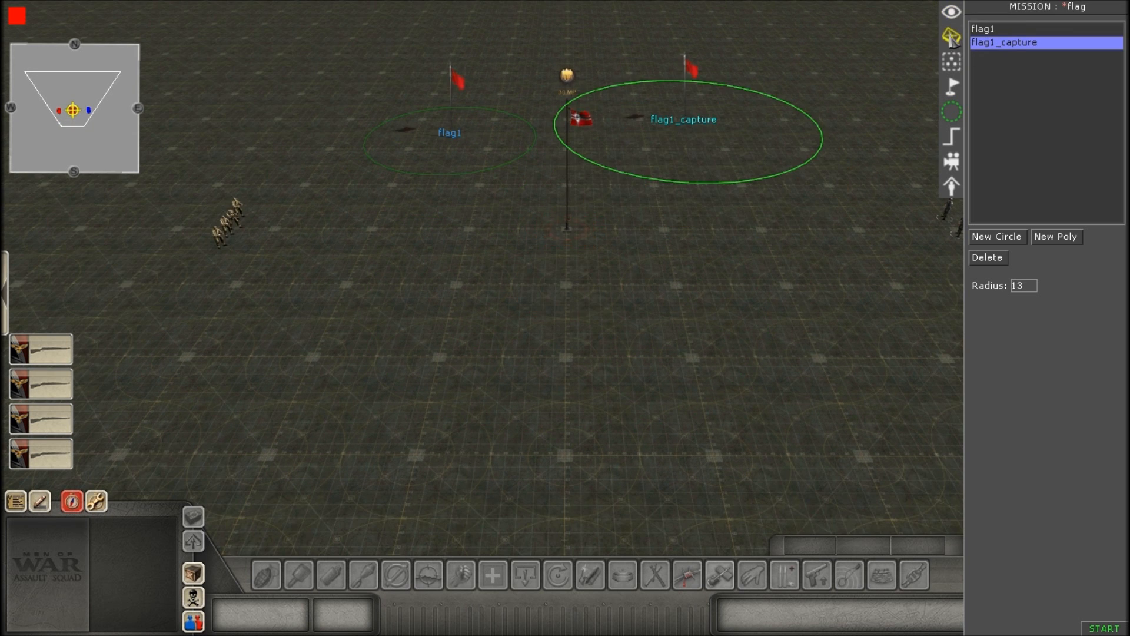
# Return to entity editing and separate the two overlapping flagpoles, placing the German one east and the American one west.
pyautogui.click(951, 35)
pyautogui.scroll(3, 567, 303)
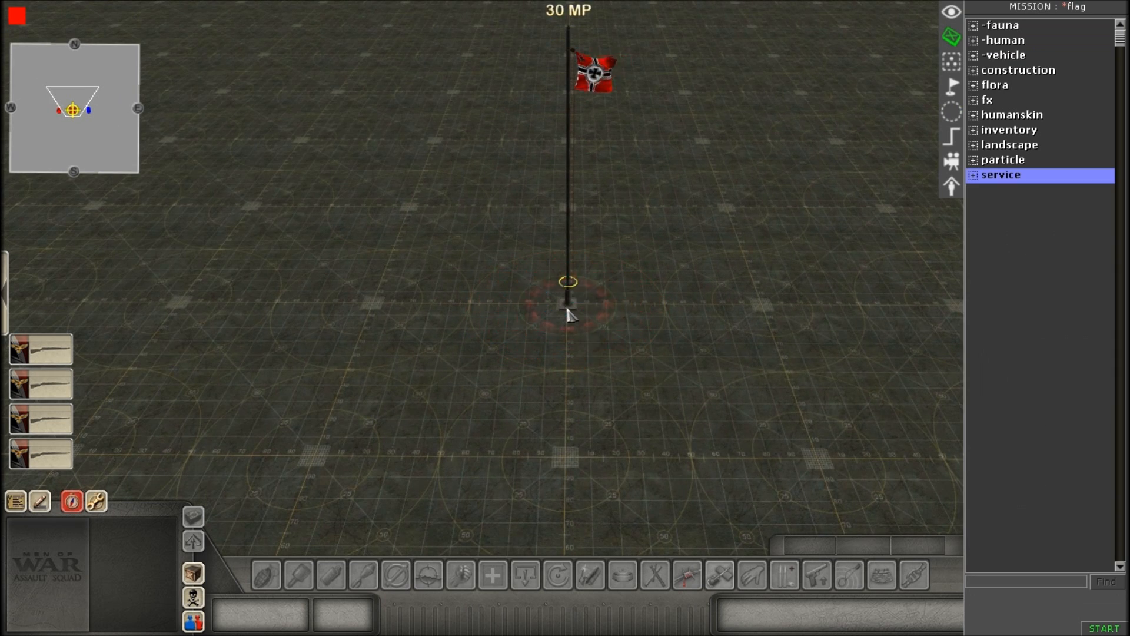
pyautogui.scroll(-3, 568, 315)
pyautogui.moveTo(567, 218); pyautogui.dragTo(656, 201)
pyautogui.moveTo(565, 197); pyautogui.dragTo(456, 213)
pyautogui.click(580, 276)
pyautogui.moveTo(579, 276); pyautogui.dragTo(591, 353, button='middle')
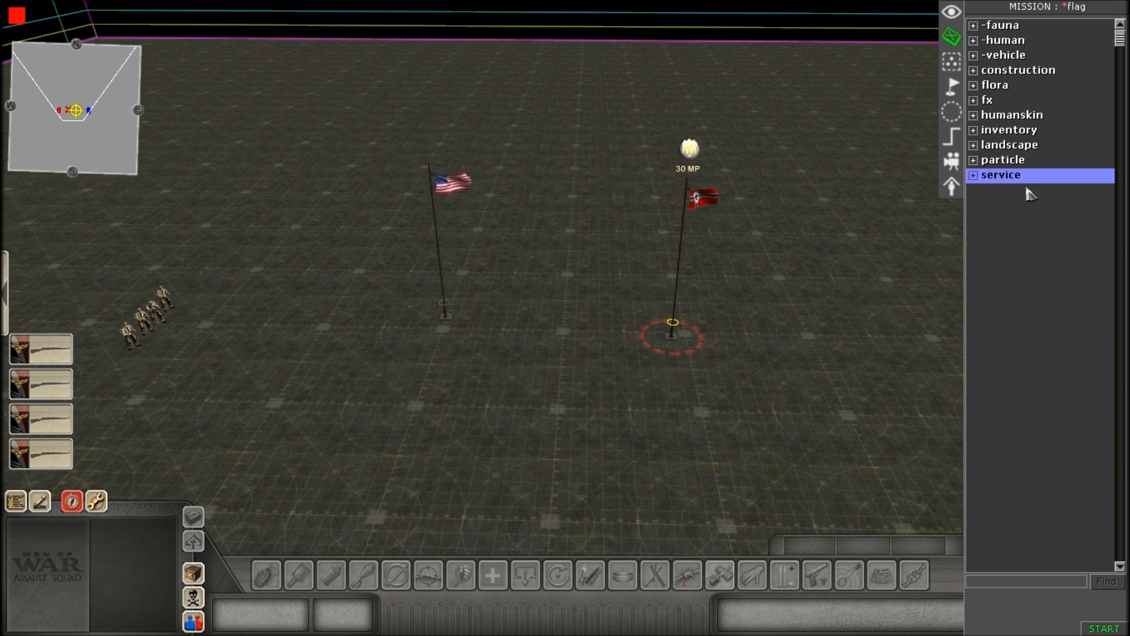
# Examine the separated American and German flagpoles and their positions between the two squads.
pyautogui.moveTo(594, 418)
pyautogui.mouseDown(button='middle')
pyautogui.moveTo(604, 433)
pyautogui.moveTo(606, 423)
pyautogui.mouseUp(button='middle')
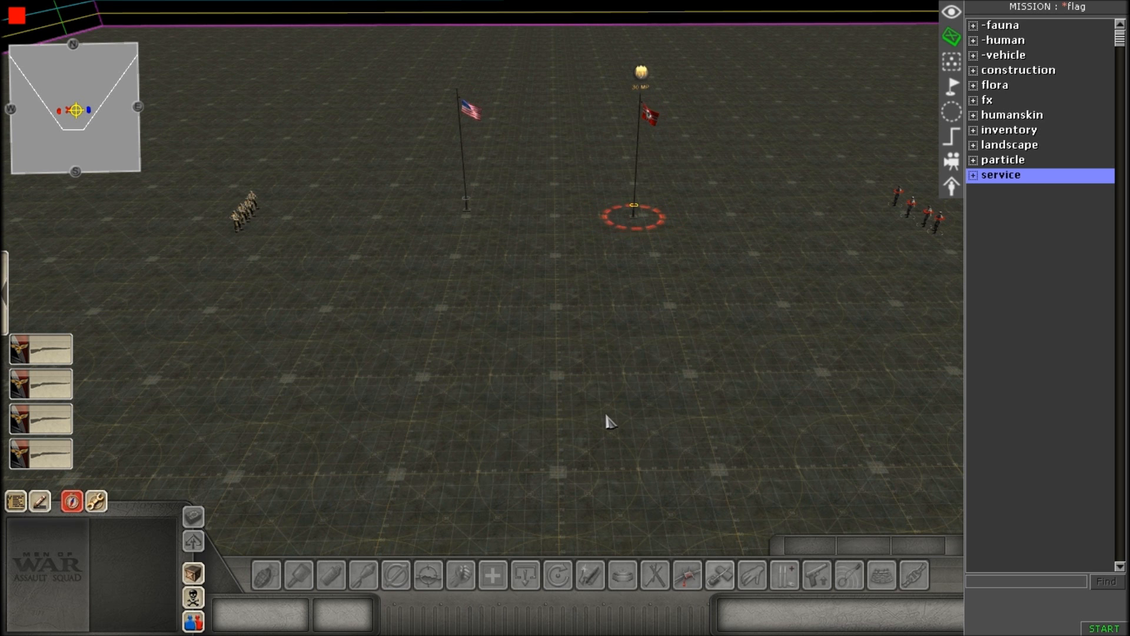
pyautogui.moveTo(772, 146); pyautogui.dragTo(674, 253, button='middle')
pyautogui.press('Right')
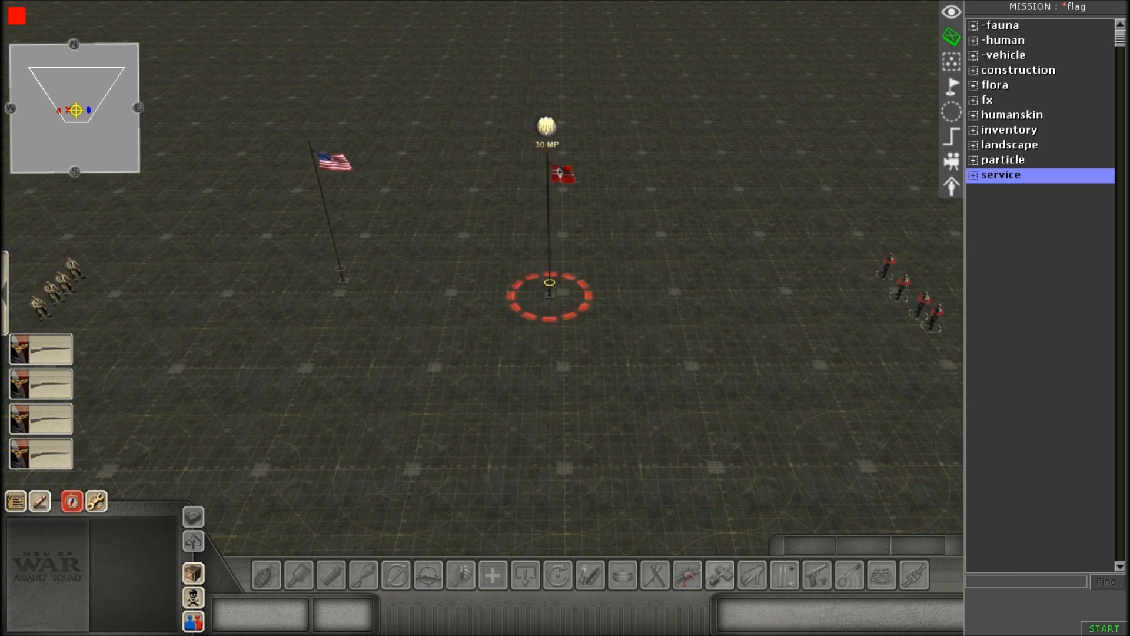
pyautogui.press('Left')
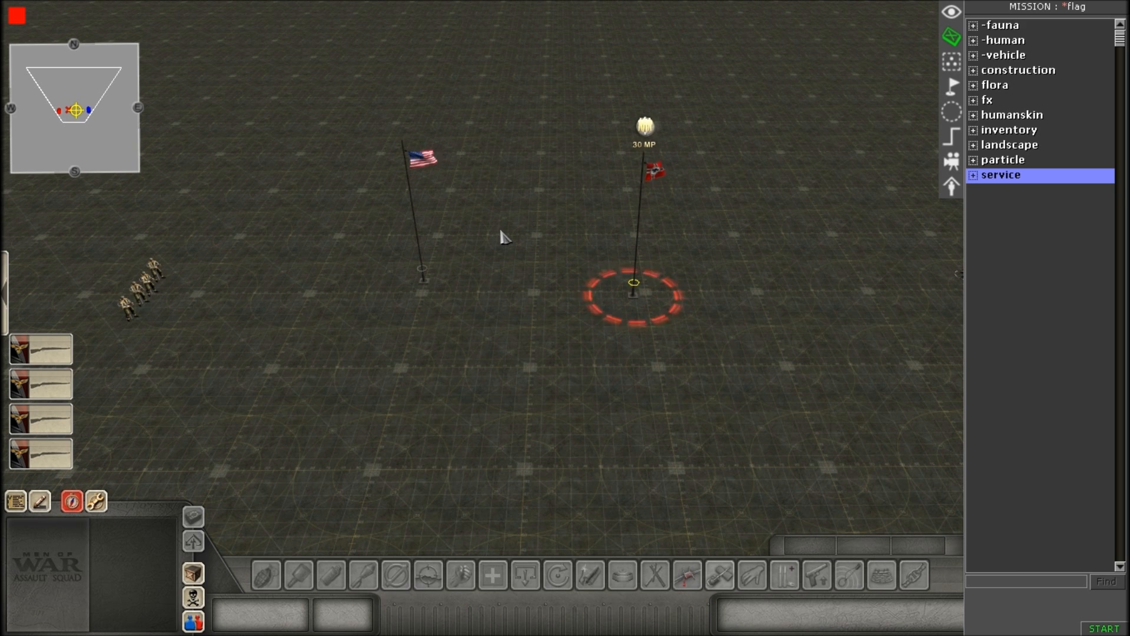
pyautogui.scroll(3, 553, 230)
pyautogui.press('Right')
pyautogui.press('Left')
pyautogui.scroll(-3, 402, 250)
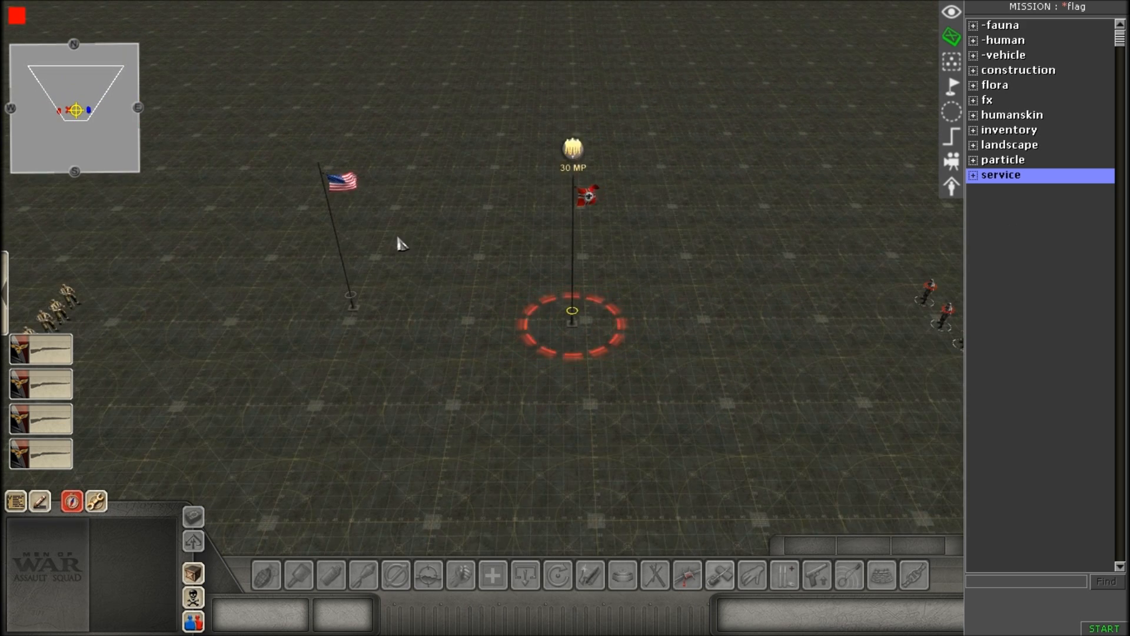
pyautogui.press('Left')
pyautogui.press('Right')
pyautogui.press('Left')
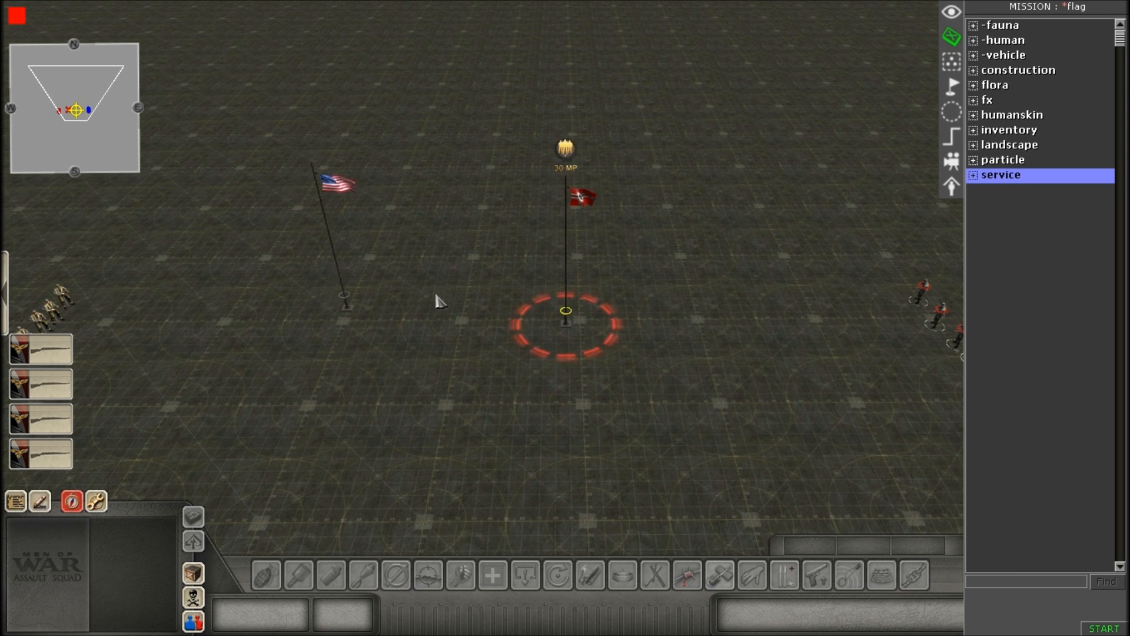
pyautogui.press('Left')
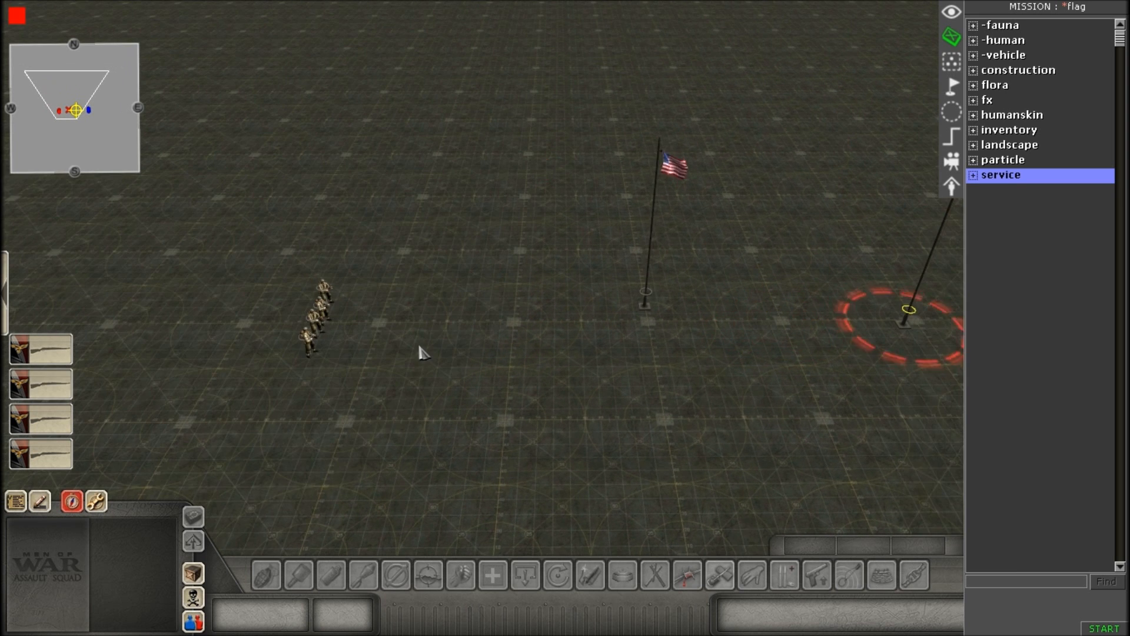
# Switch between players 0 and 1 and inspect which squad, American or German, belongs to each.
pyautogui.scroll(-2, 447, 347)
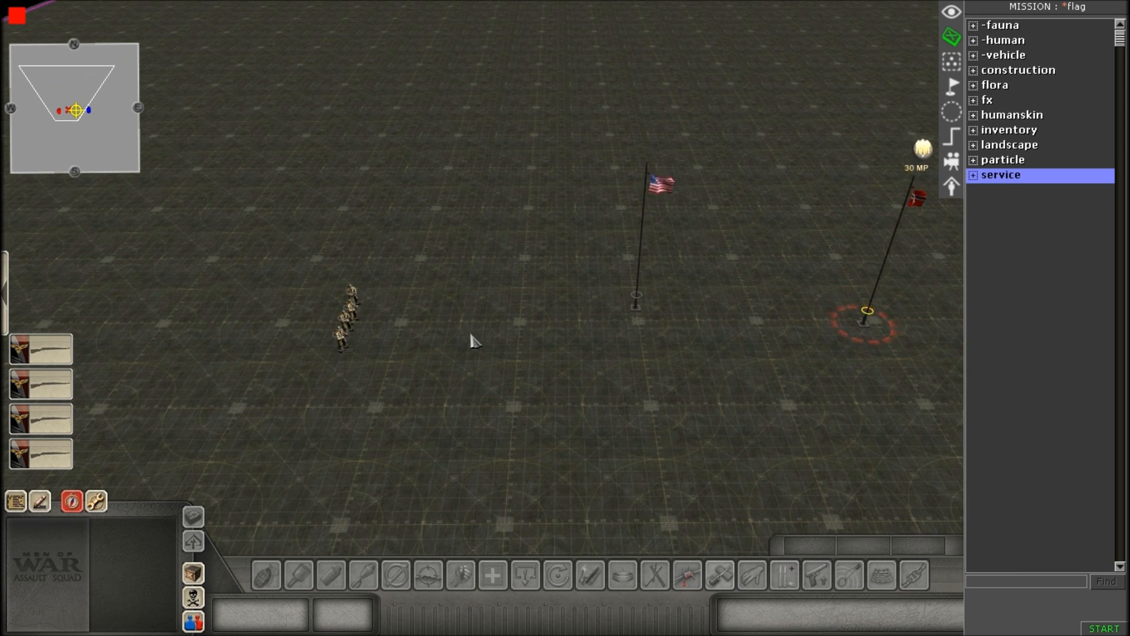
pyautogui.press('0')
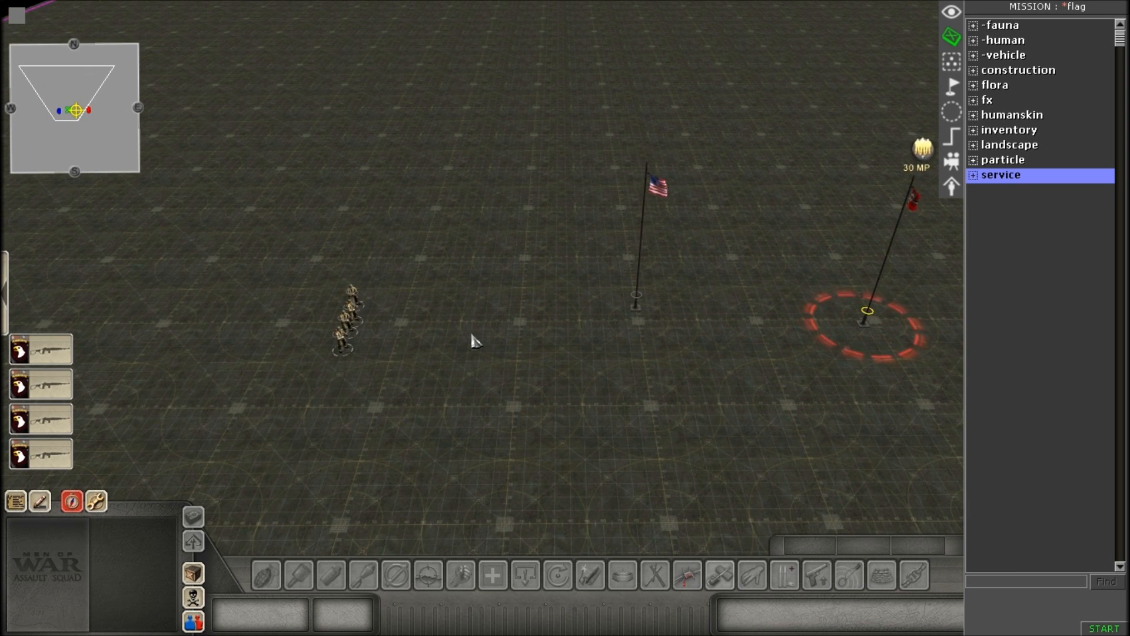
pyautogui.press('Left')
pyautogui.press('Right')
pyautogui.scroll(2, 588, 239)
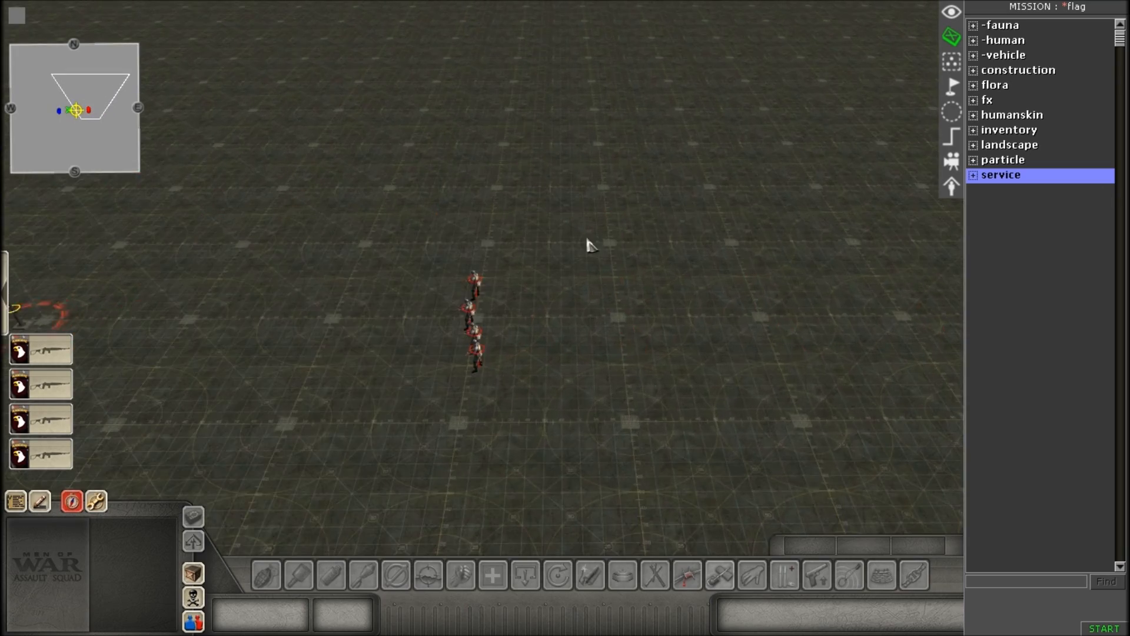
pyautogui.scroll(2, 609, 303)
pyautogui.press('Left')
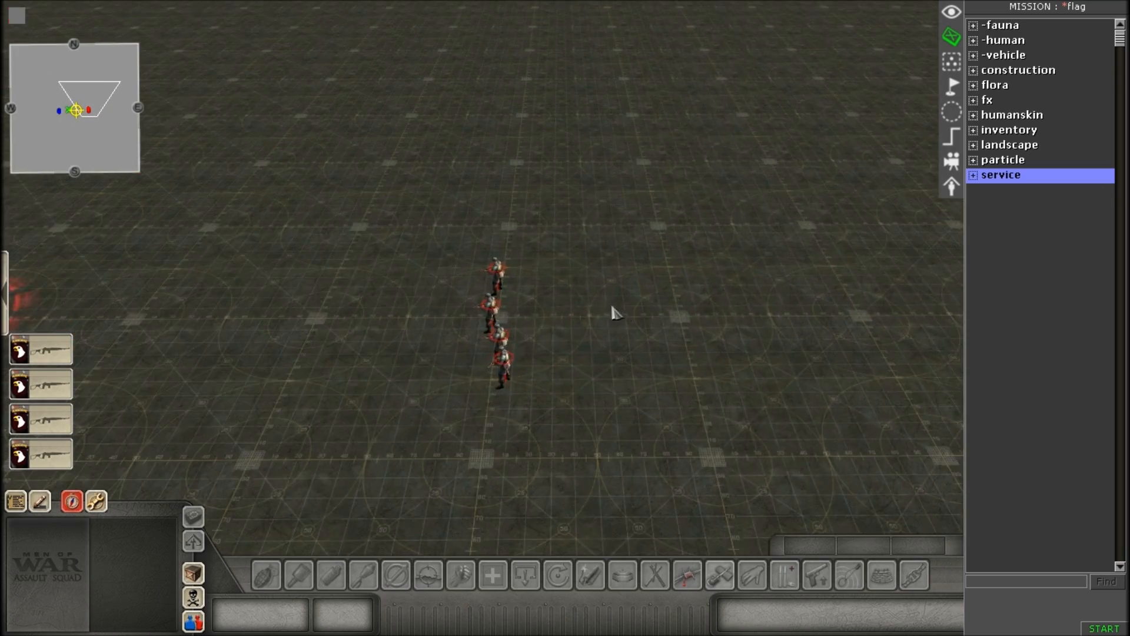
pyautogui.press('1')
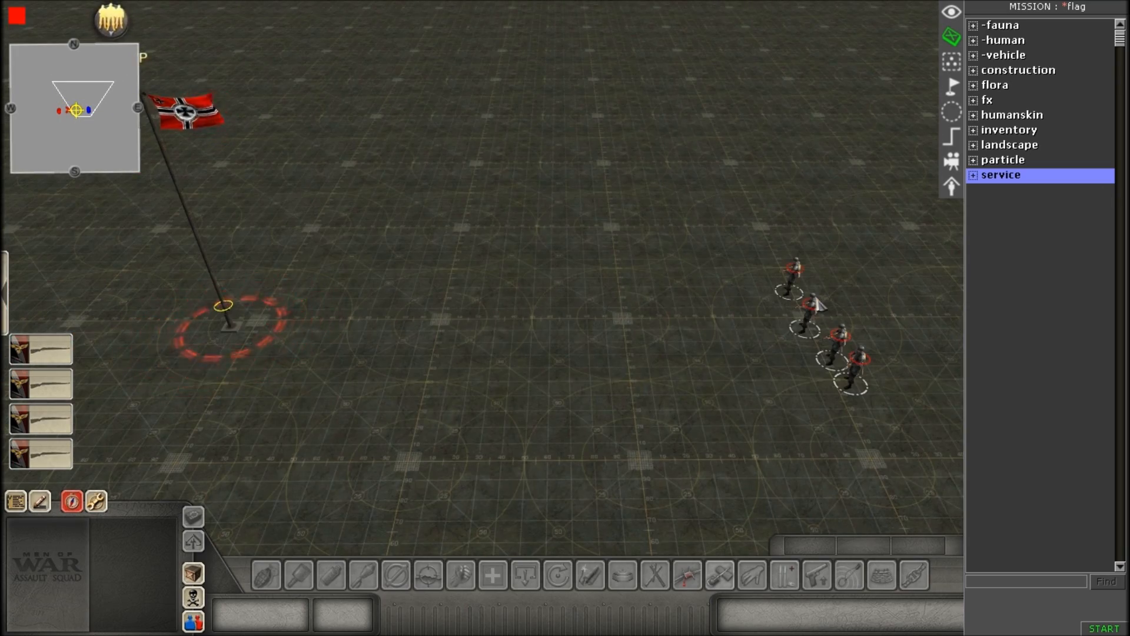
pyautogui.scroll(-2, 818, 305)
pyautogui.press('Left')
pyautogui.press('0')
pyautogui.scroll(3, 606, 329)
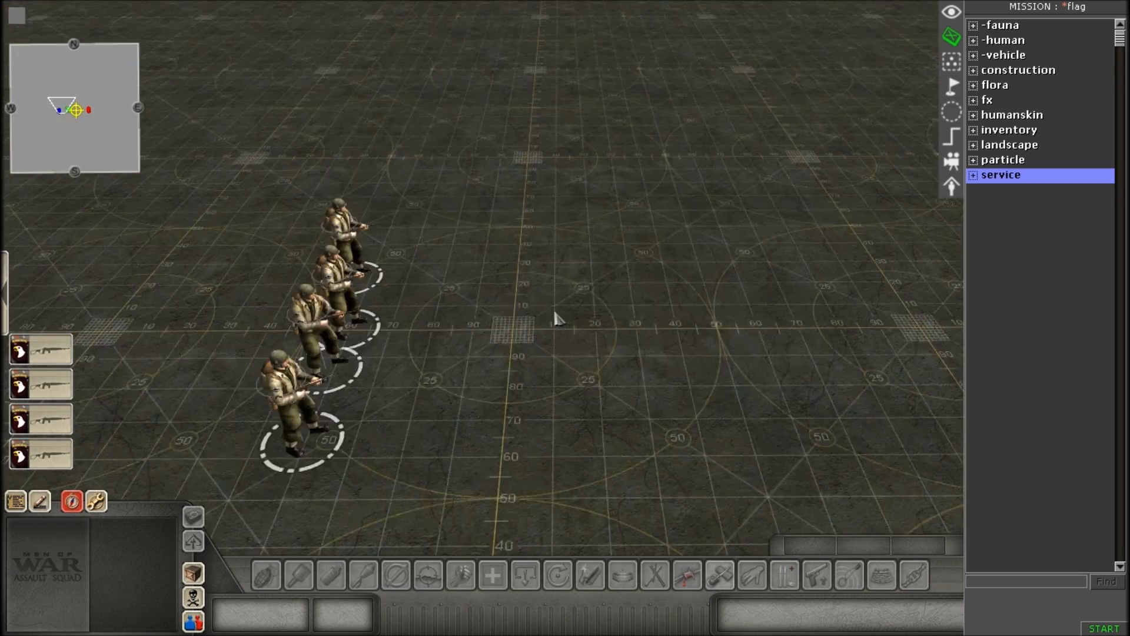
pyautogui.moveTo(557, 316); pyautogui.dragTo(277, 5, button='middle')
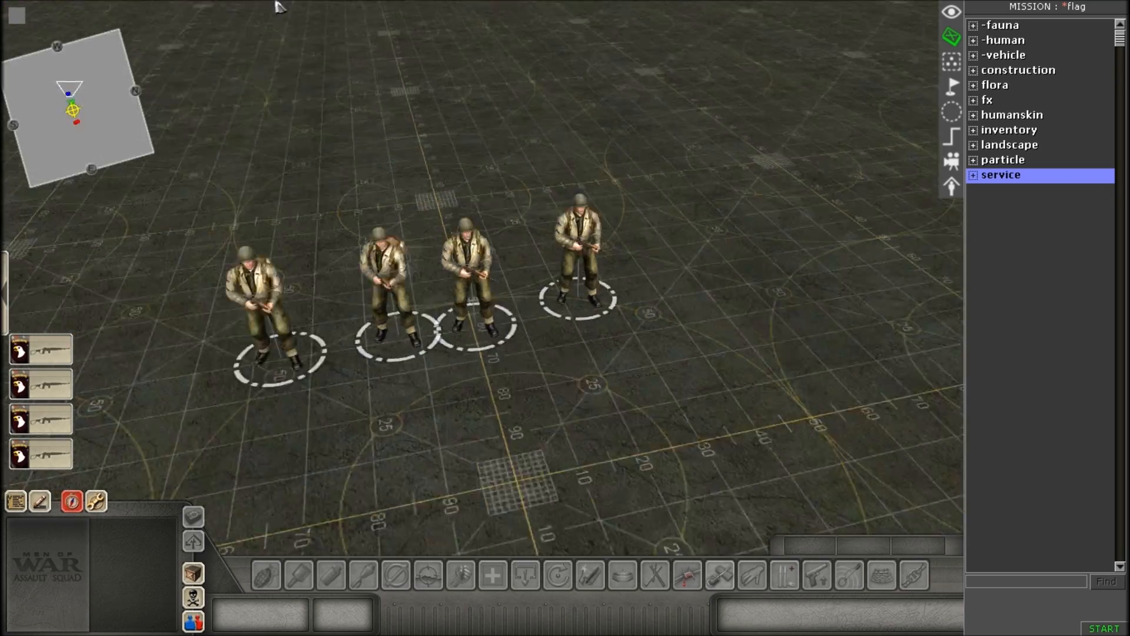
pyautogui.press('Left')
pyautogui.scroll(-3, 406, 364)
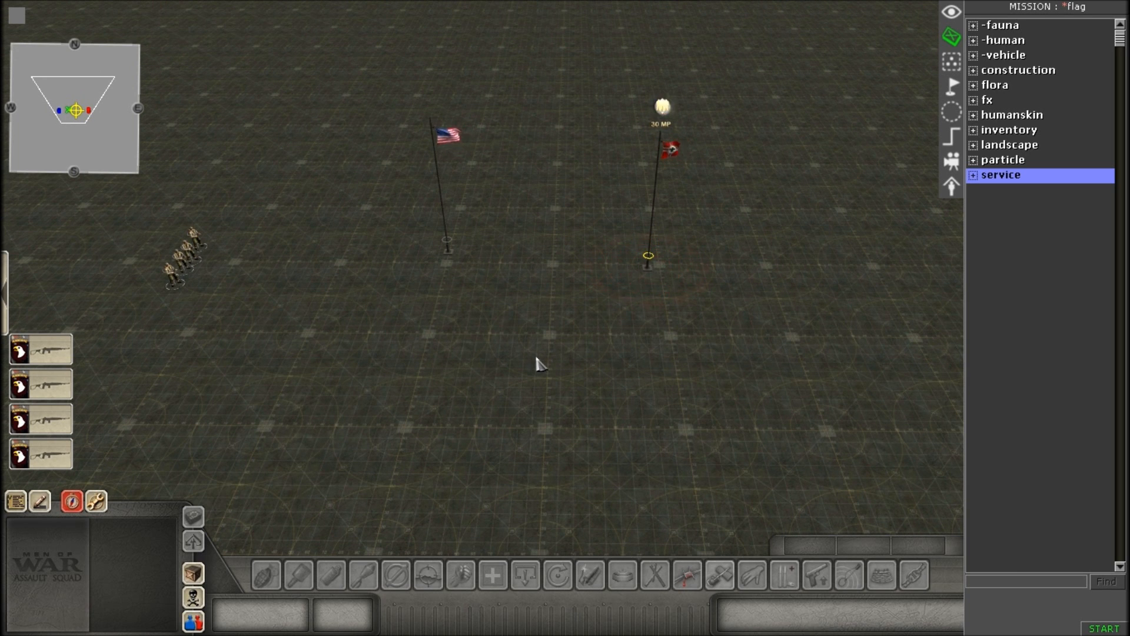
# Examine the squad of four American airborne soldiers west of the flagpoles, selecting them together to view their properties.
pyautogui.scroll(3, 536, 362)
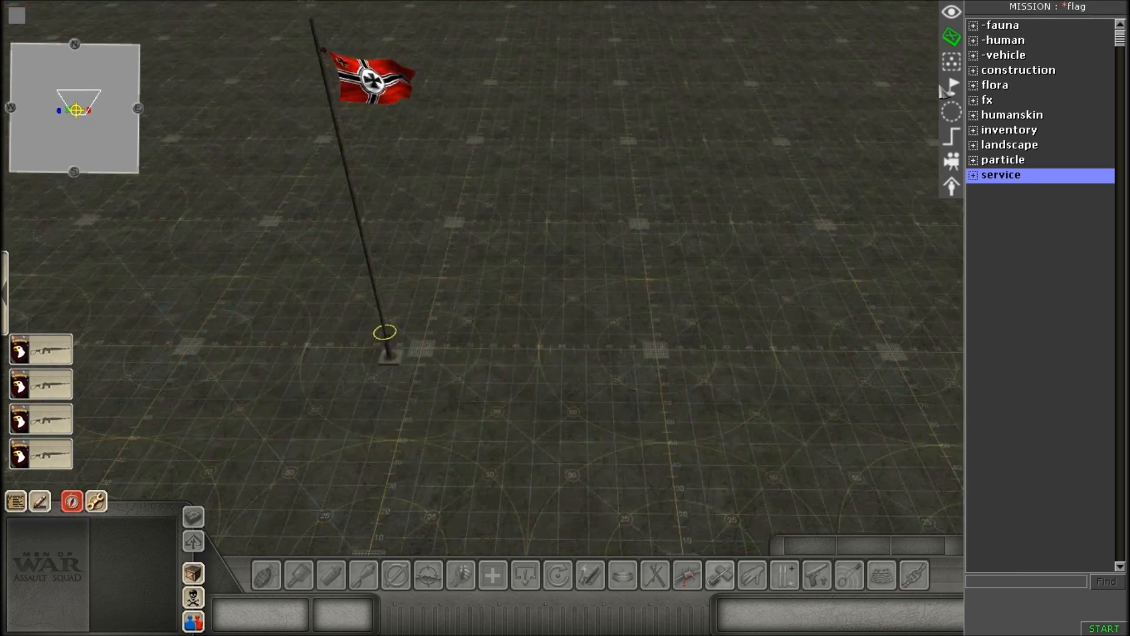
pyautogui.scroll(-2, 121, 293)
pyautogui.scroll(1, 535, 288)
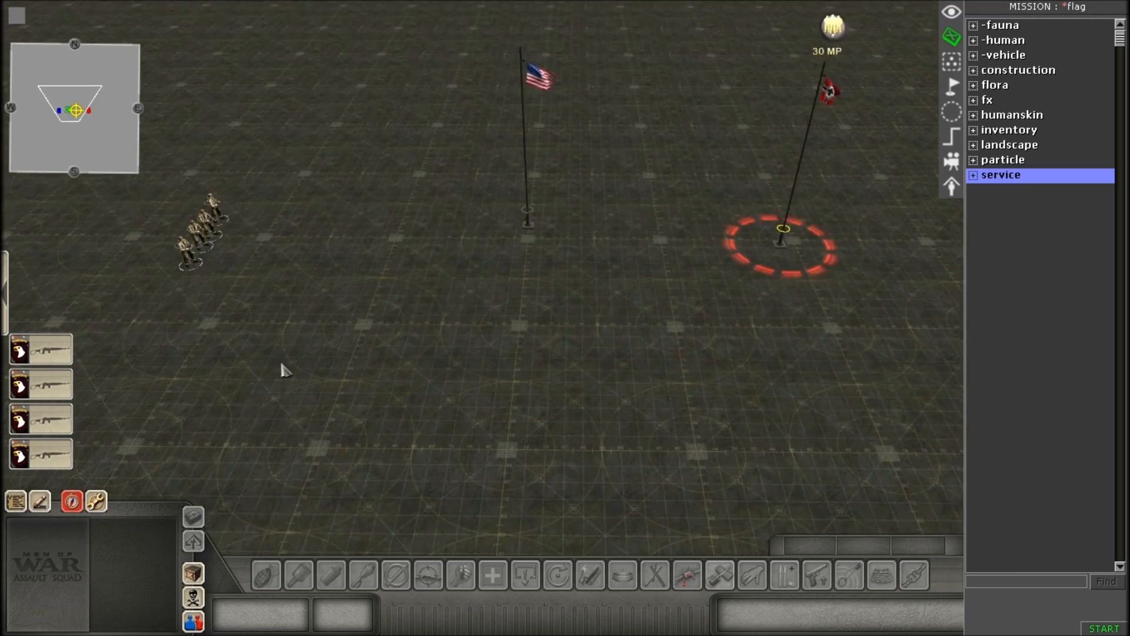
pyautogui.scroll(5, 430, 6)
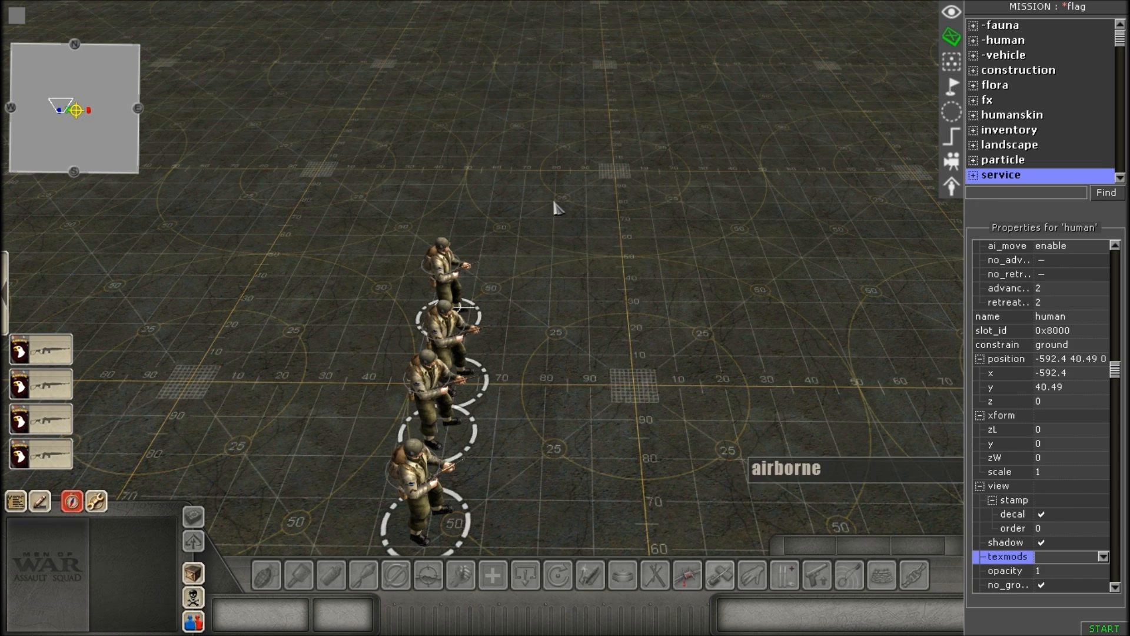
pyautogui.scroll(-5, 555, 206)
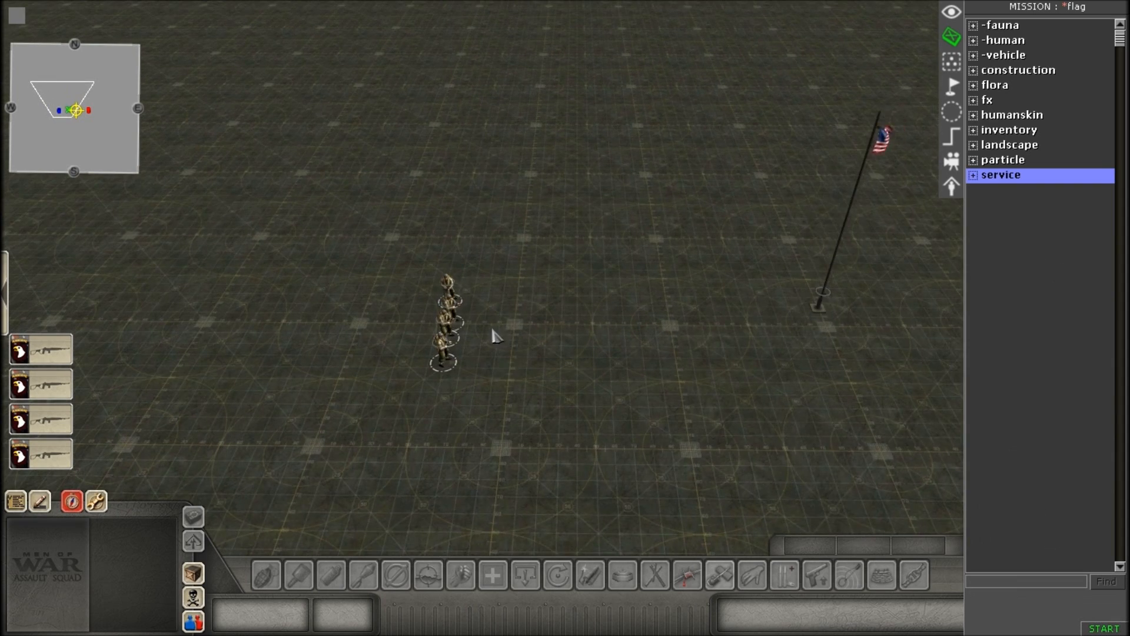
pyautogui.scroll(-1, 493, 330)
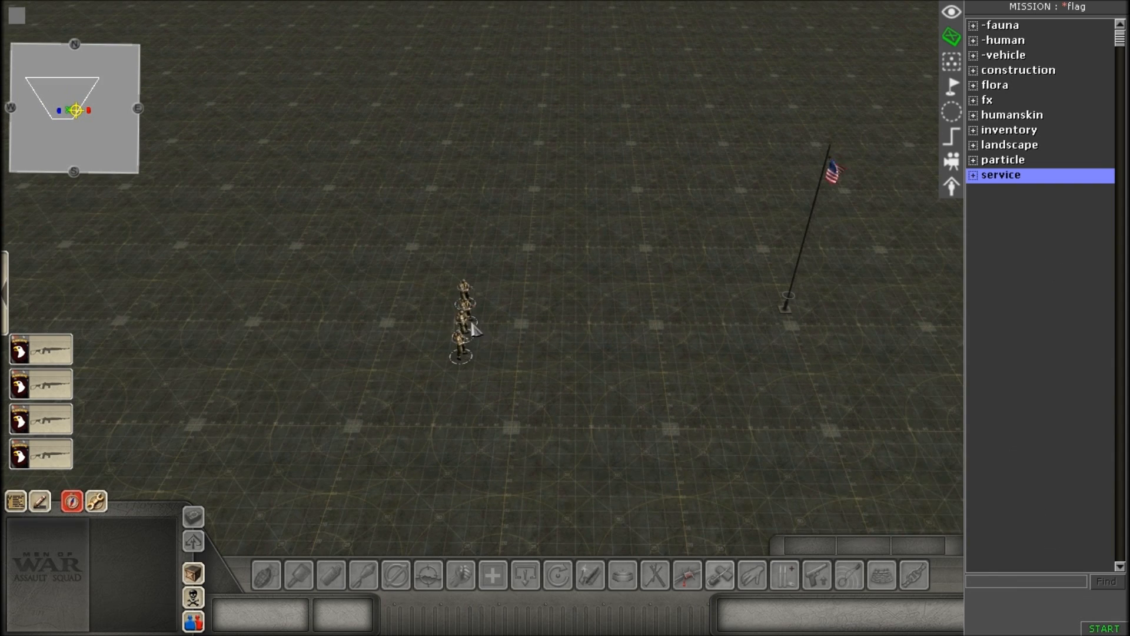
pyautogui.moveTo(422, 241); pyautogui.dragTo(510, 383)
pyautogui.scroll(6, 1045, 328)
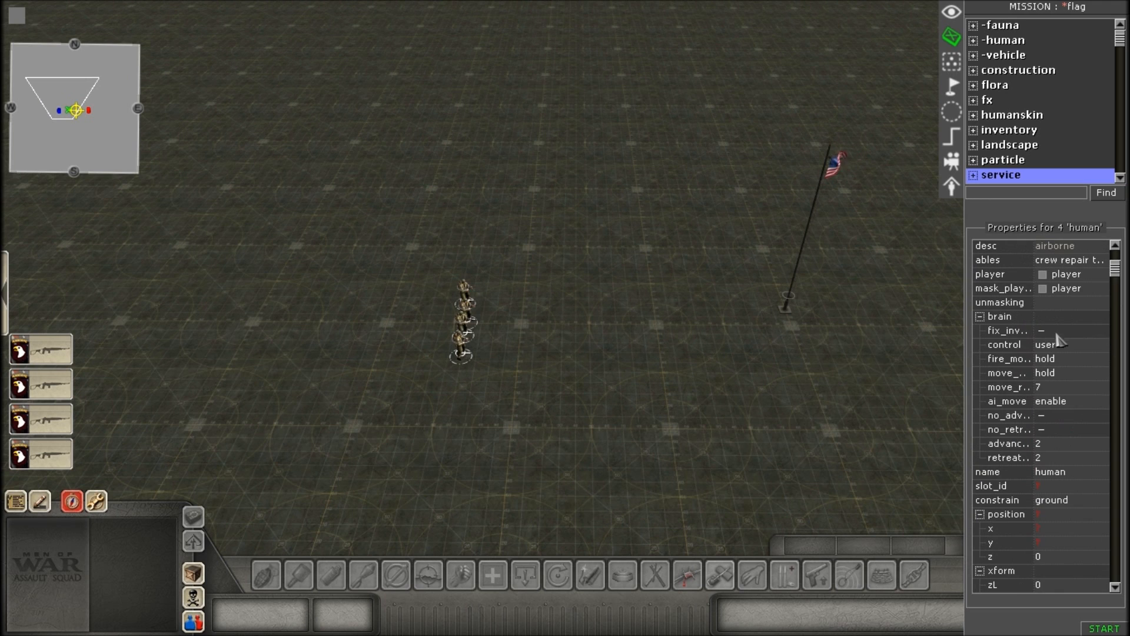
pyautogui.press('Right')
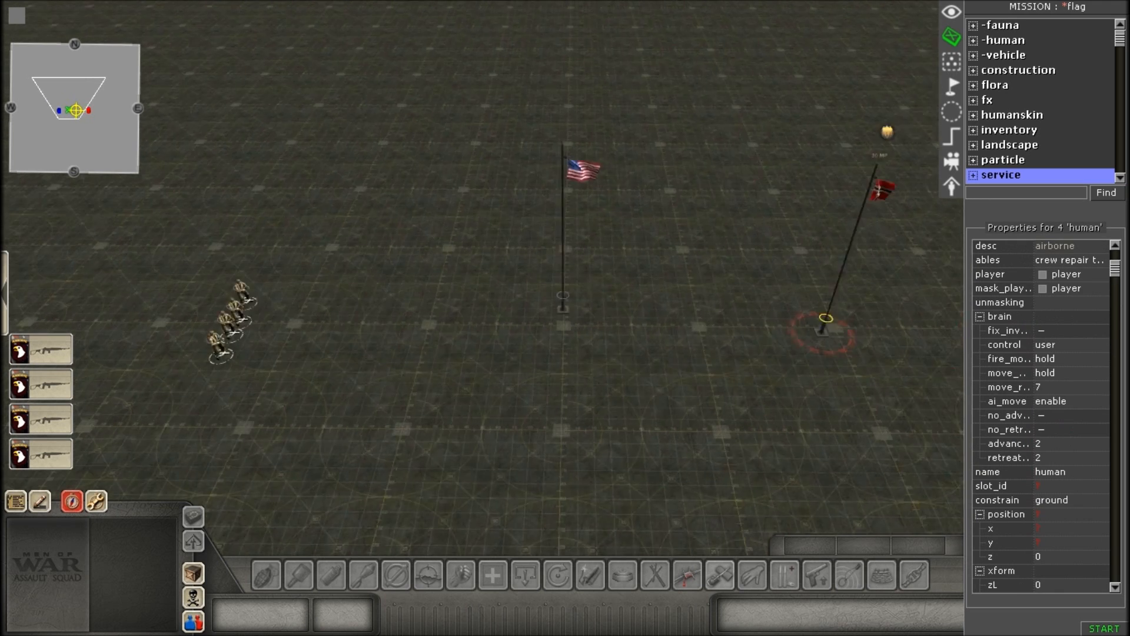
# Examine the American and German flagpoles up close, including the red circle around the German one.
pyautogui.moveTo(715, 318); pyautogui.dragTo(724, 380)
pyautogui.press('Left')
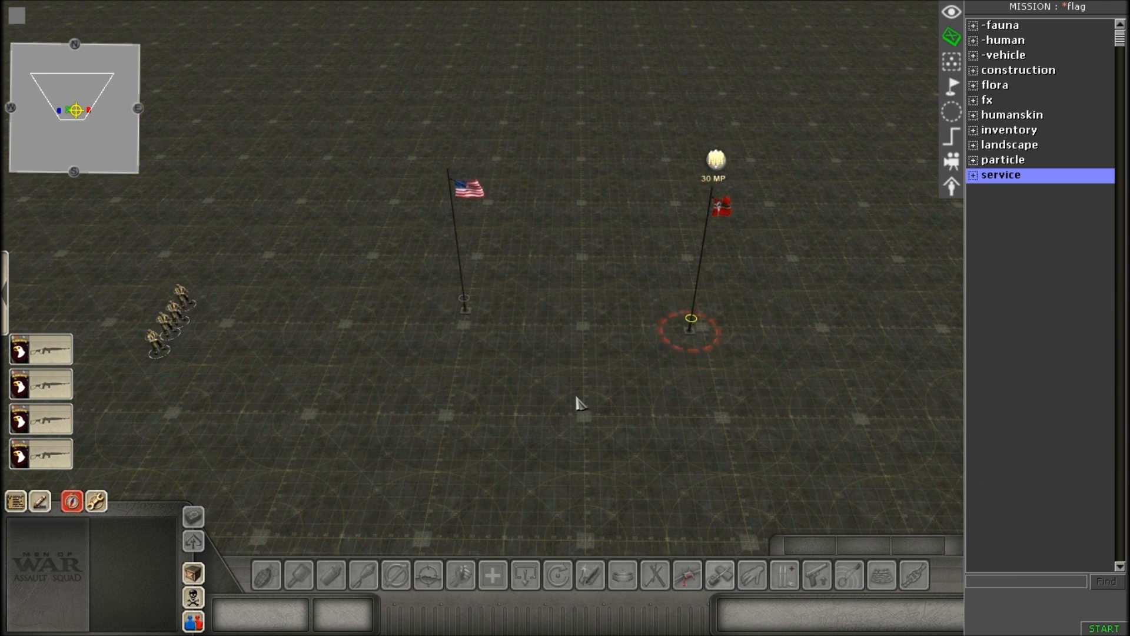
pyautogui.scroll(1, 714, 247)
pyautogui.scroll(-1, 457, 356)
pyautogui.press('Down')
pyautogui.press('Up')
pyautogui.scroll(2, 642, 371)
pyautogui.press('Down')
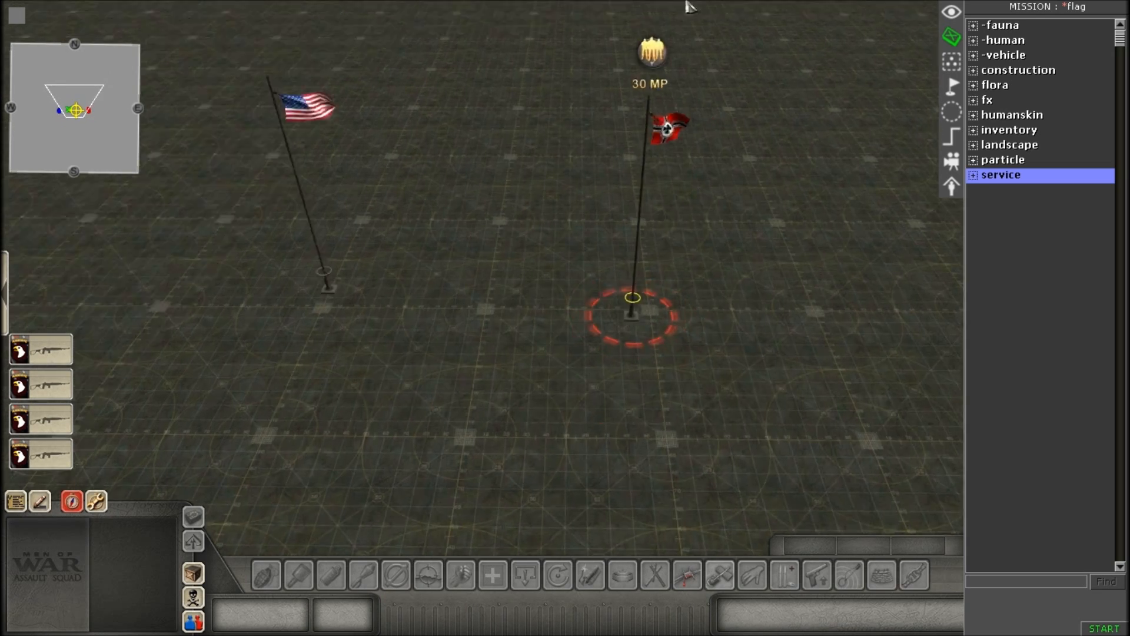
pyautogui.scroll(-2, 660, 352)
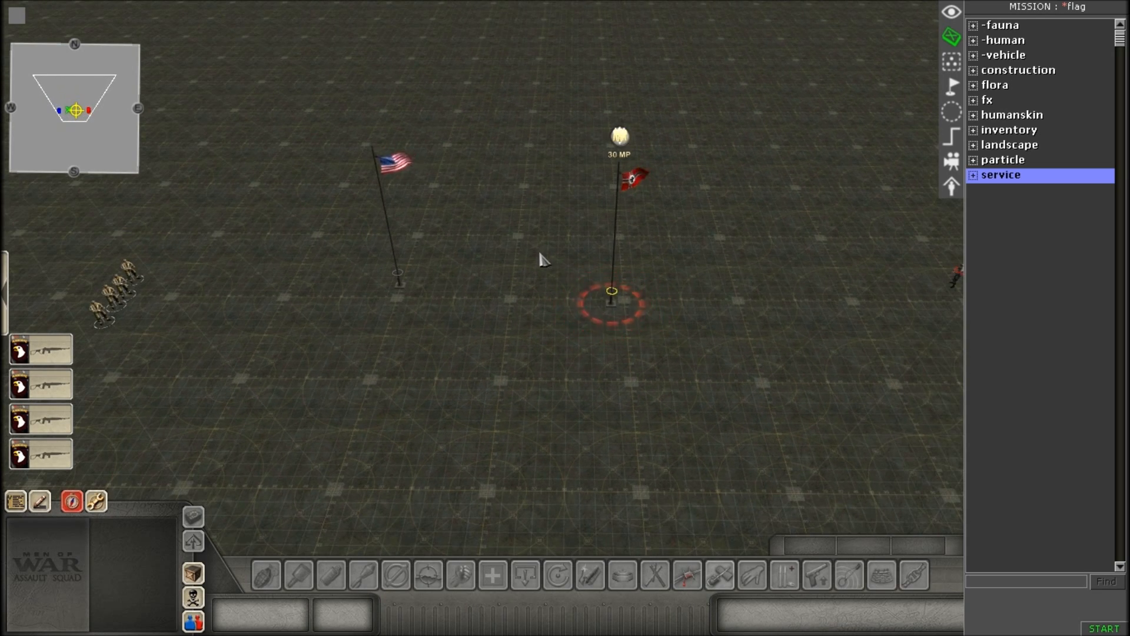
pyautogui.moveTo(363, 237); pyautogui.dragTo(590, 327)
pyautogui.scroll(2, 533, 338)
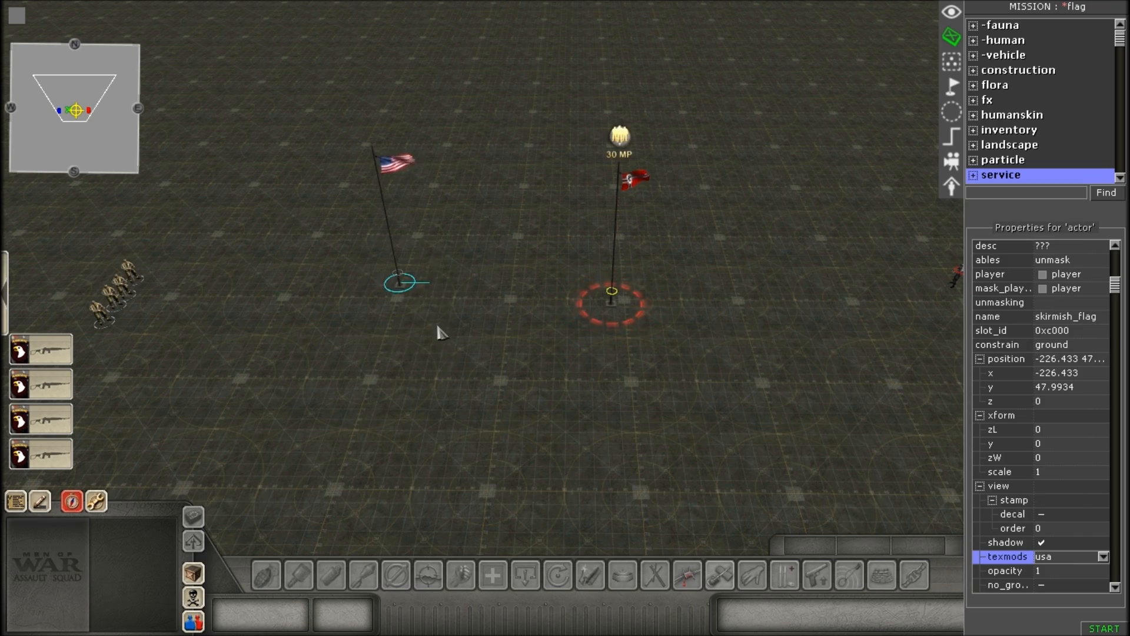
pyautogui.scroll(2, 522, 341)
pyautogui.scroll(2, 582, 331)
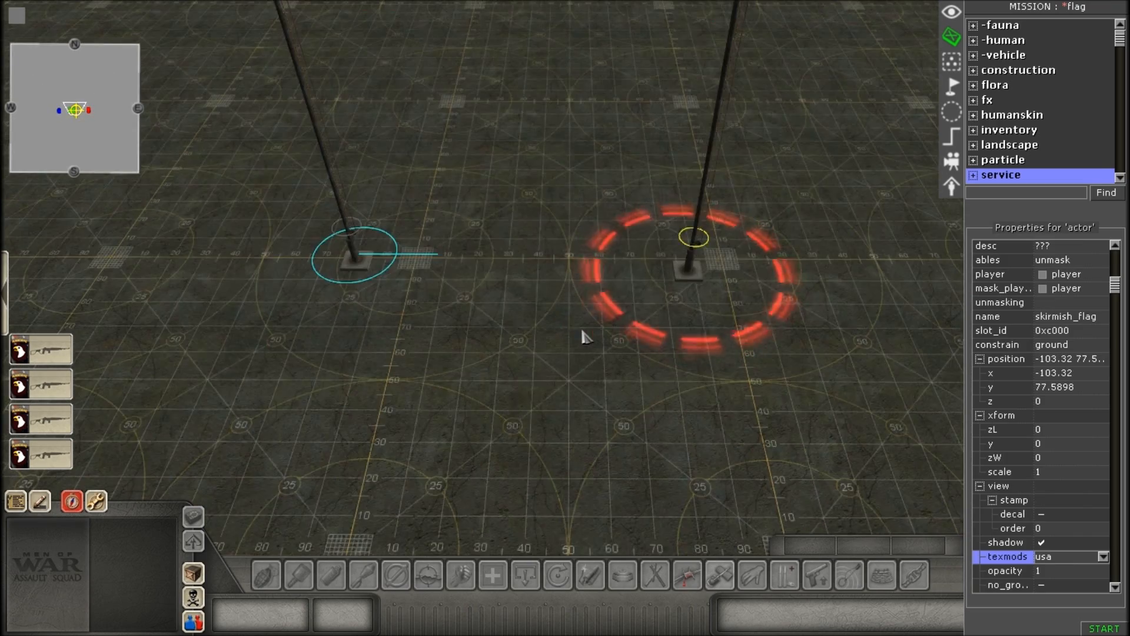
pyautogui.click(594, 384)
pyautogui.scroll(-4, 595, 385)
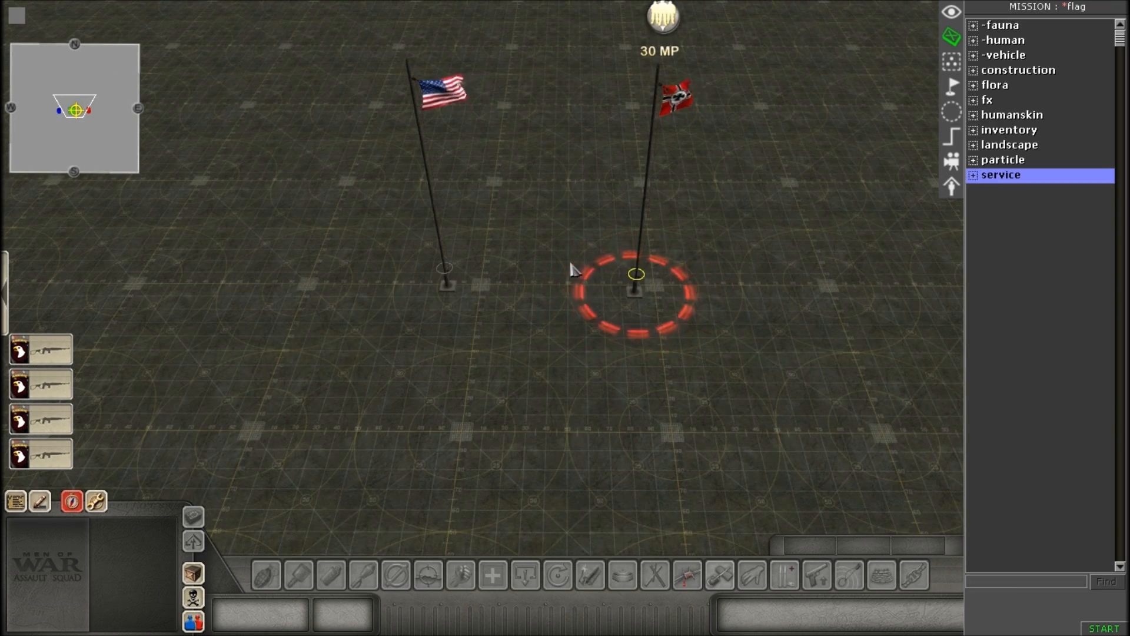
pyautogui.scroll(2, 545, 191)
pyautogui.scroll(-3, 709, 329)
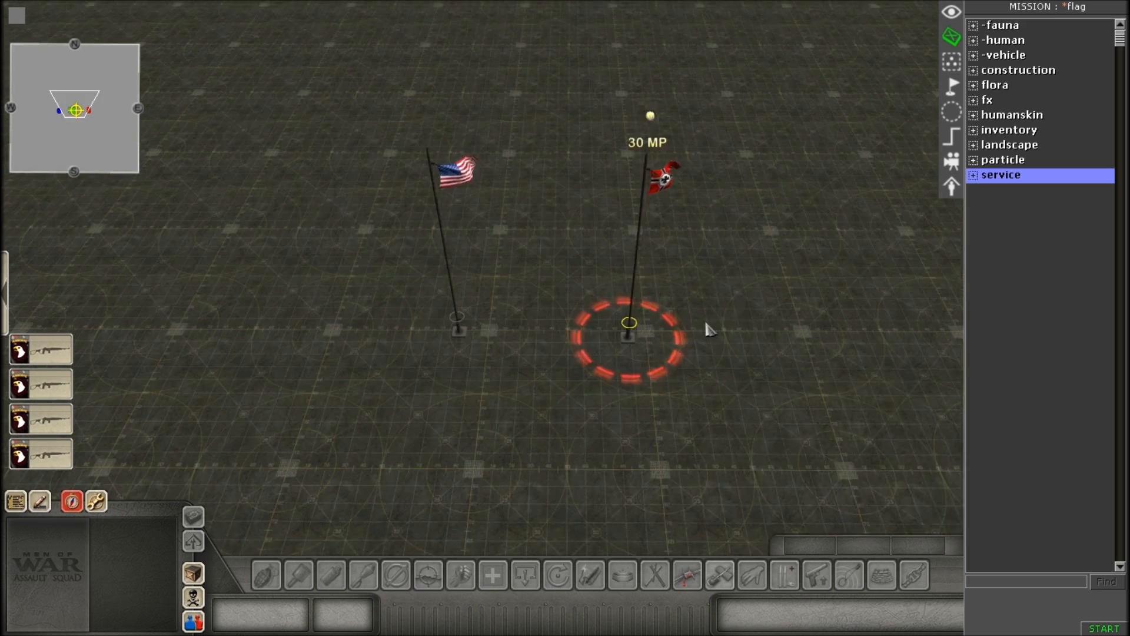
# Place a plain skirmish_flag entity from the service skirmish flags southwest of the American flagpole.
pyautogui.doubleClick(986, 176)
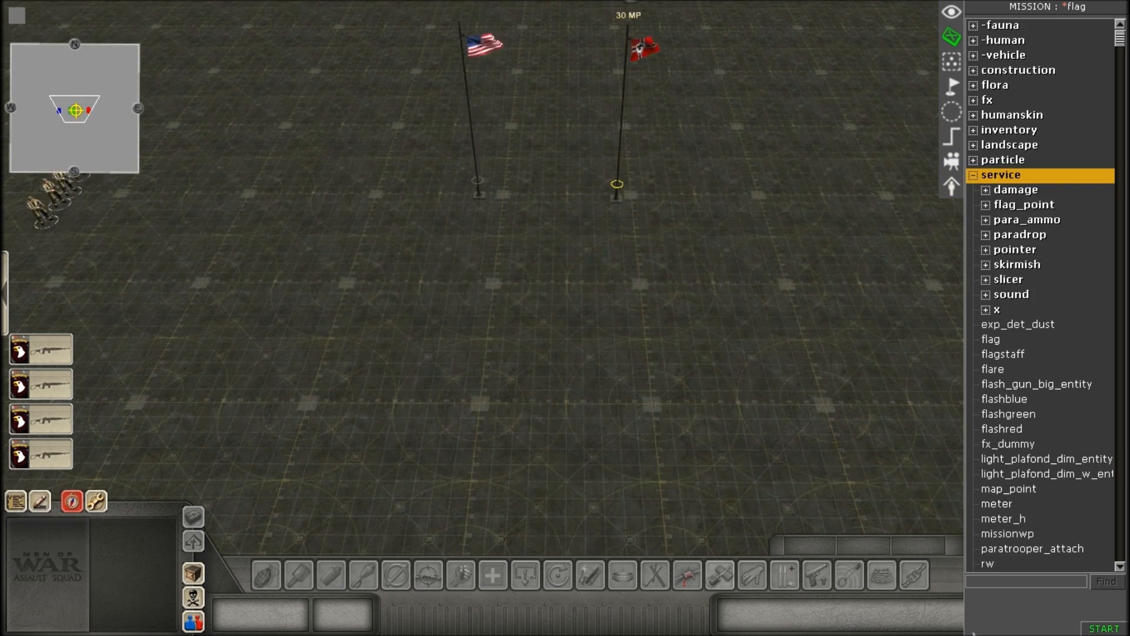
pyautogui.doubleClick(993, 266)
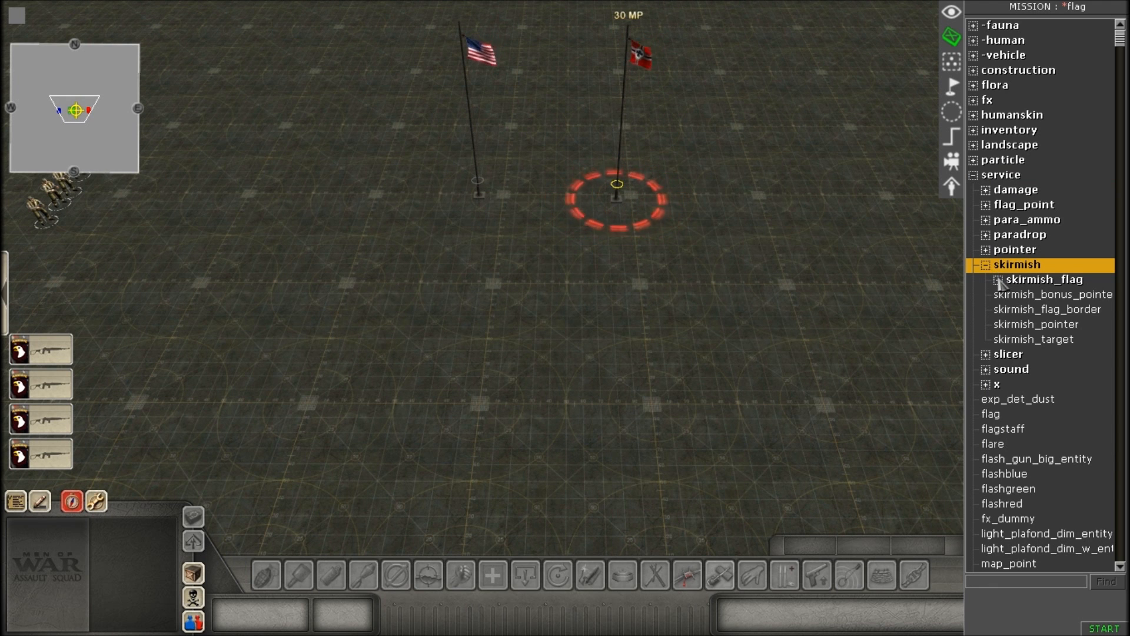
pyautogui.doubleClick(999, 281)
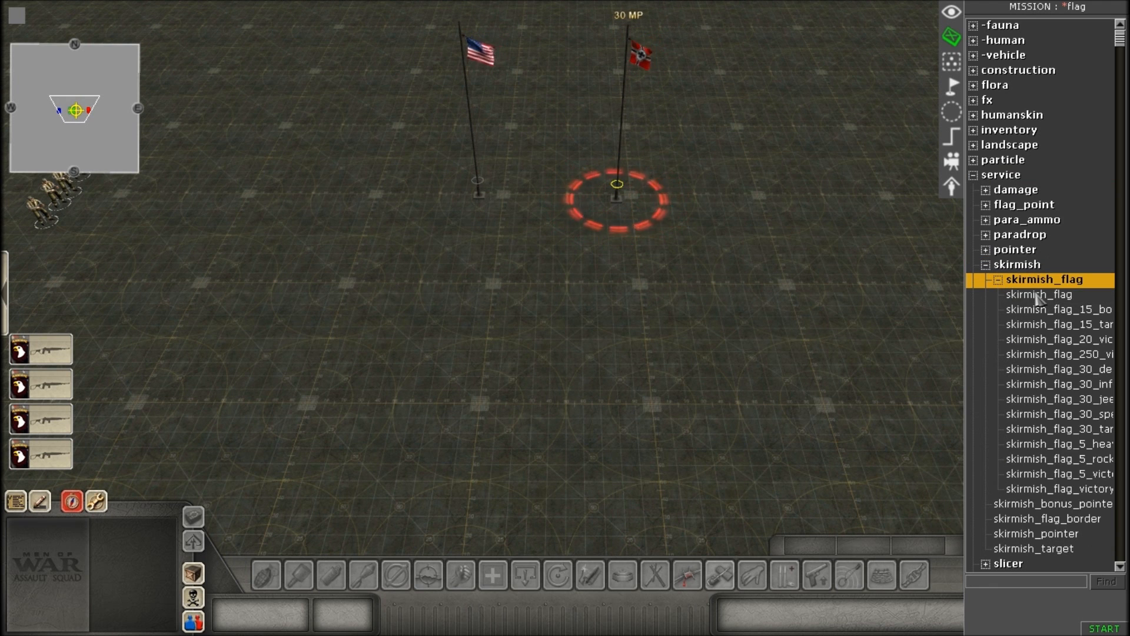
pyautogui.click(1037, 296)
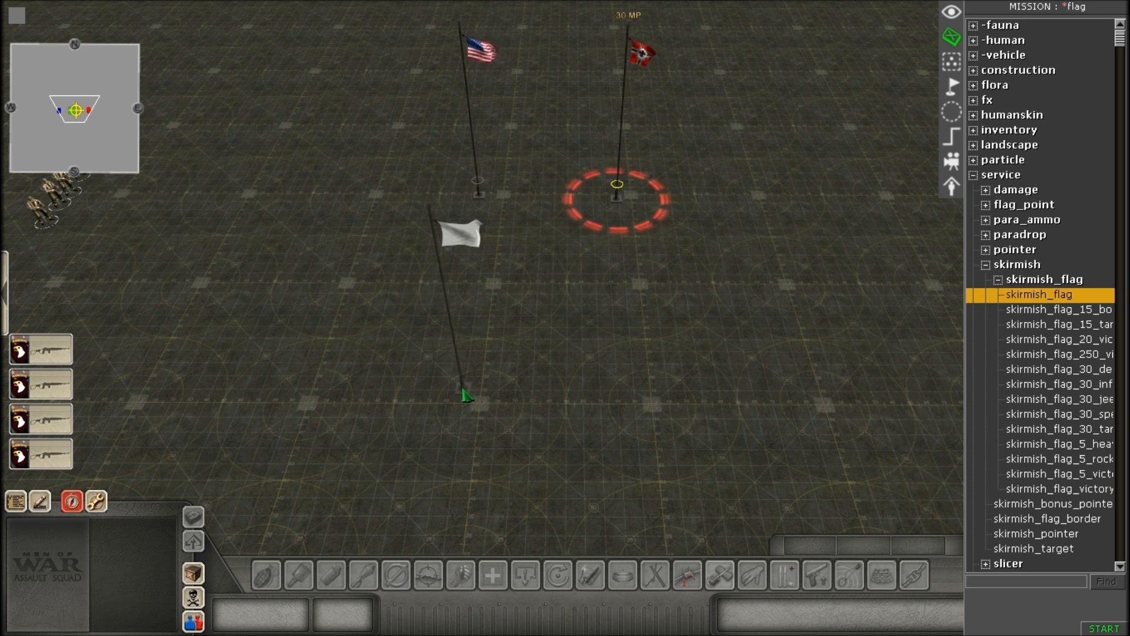
pyautogui.click(353, 405)
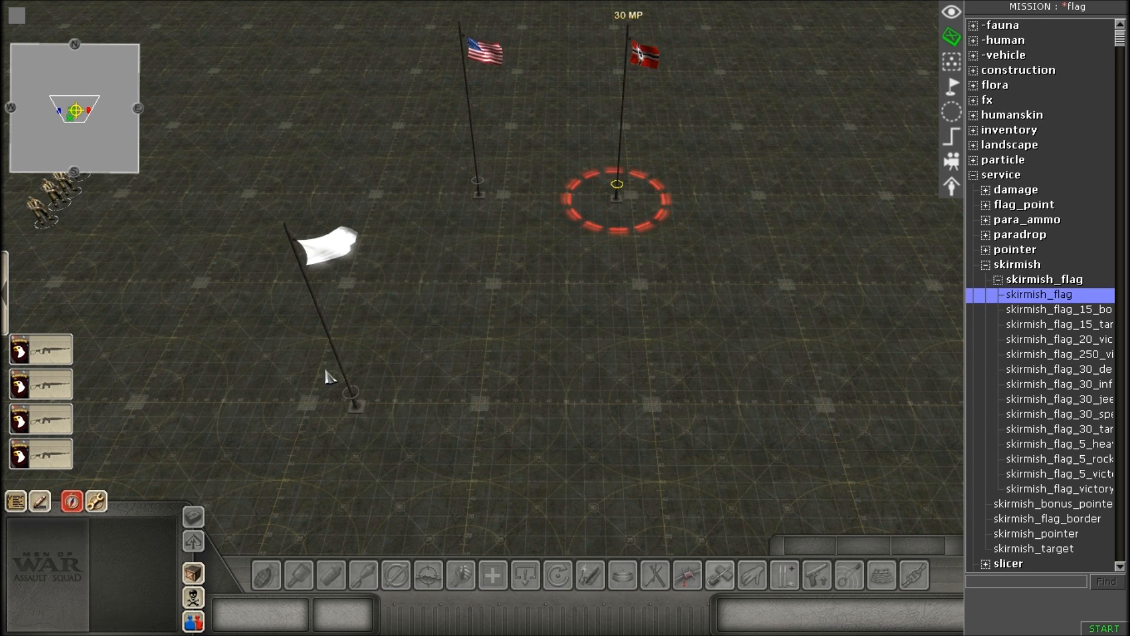
# Inspect the American flagpole's entity properties and compare it with the plain white flag.
pyautogui.click(468, 176)
pyautogui.scroll(3, 471, 235)
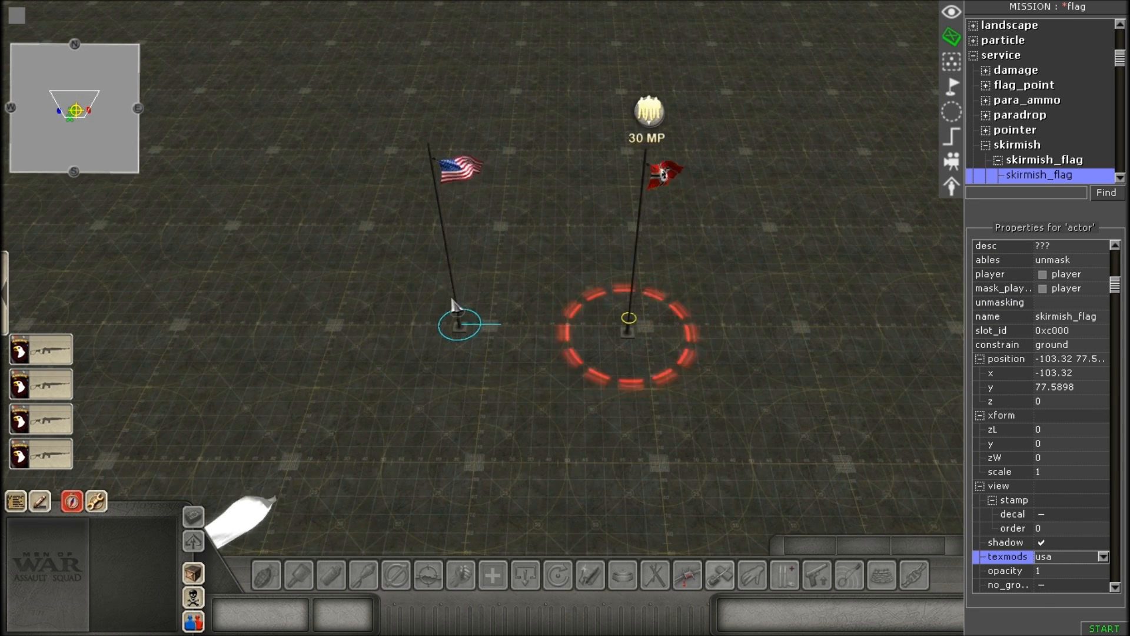
pyautogui.click(571, 257)
pyautogui.press('Down')
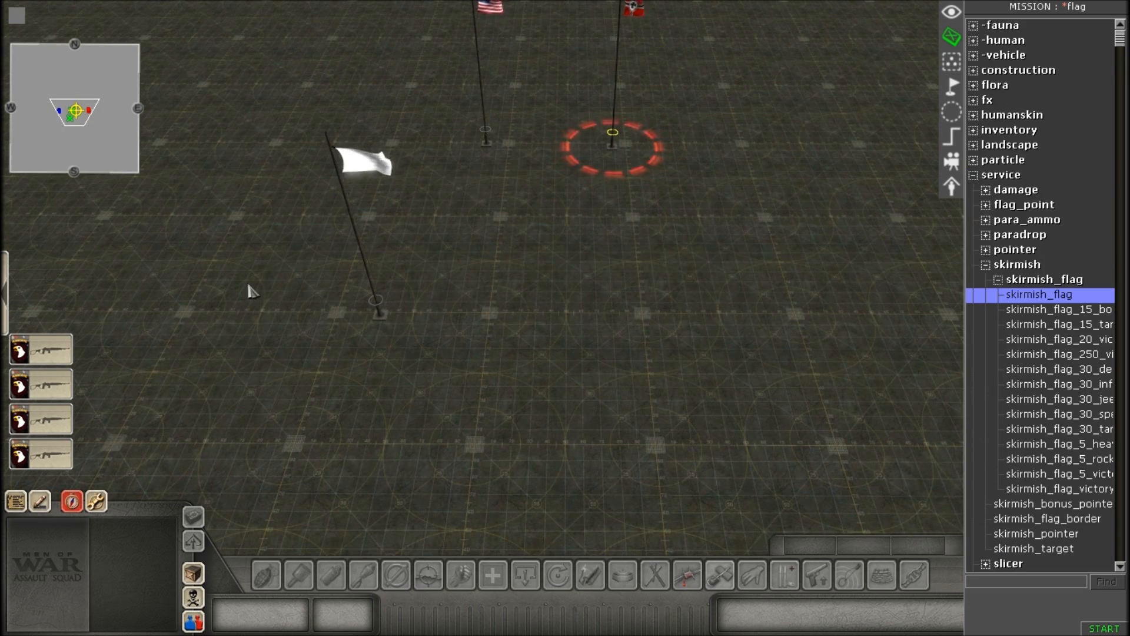
pyautogui.press('Up')
pyautogui.press('Left')
pyautogui.moveTo(306, 417); pyautogui.dragTo(421, 631)
pyautogui.click(568, 335)
pyautogui.press('Down')
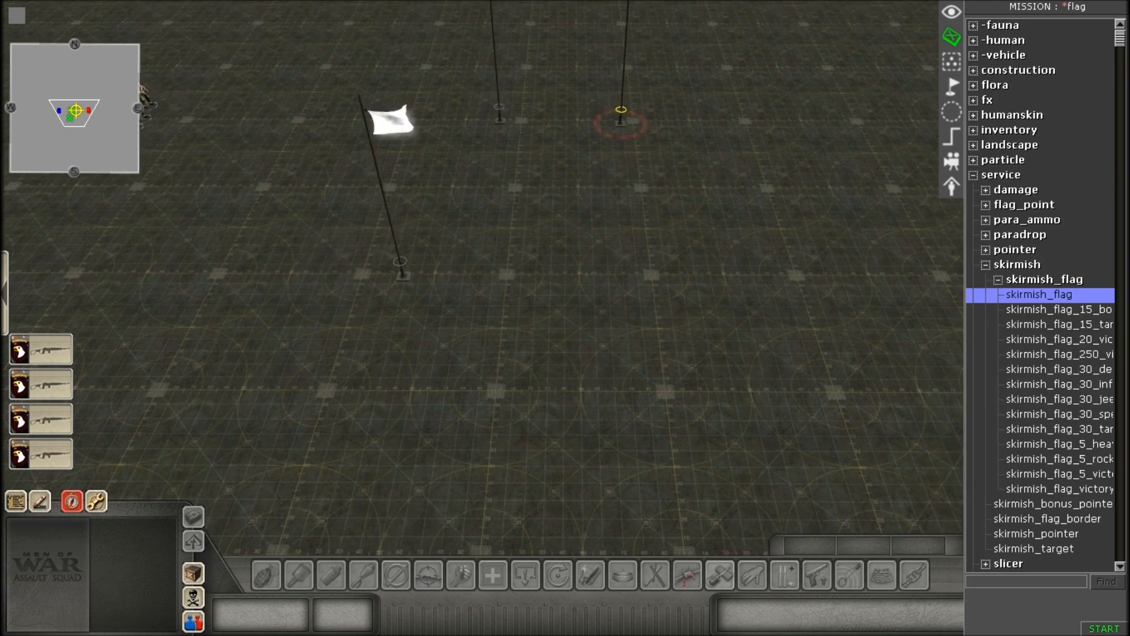
# Place the skirmish_flag_30_de… variant east of the plain white flag and inspect its capture circle and icon.
pyautogui.click(1062, 368)
pyautogui.click(500, 296)
pyautogui.rightClick(540, 369)
pyautogui.press('Up')
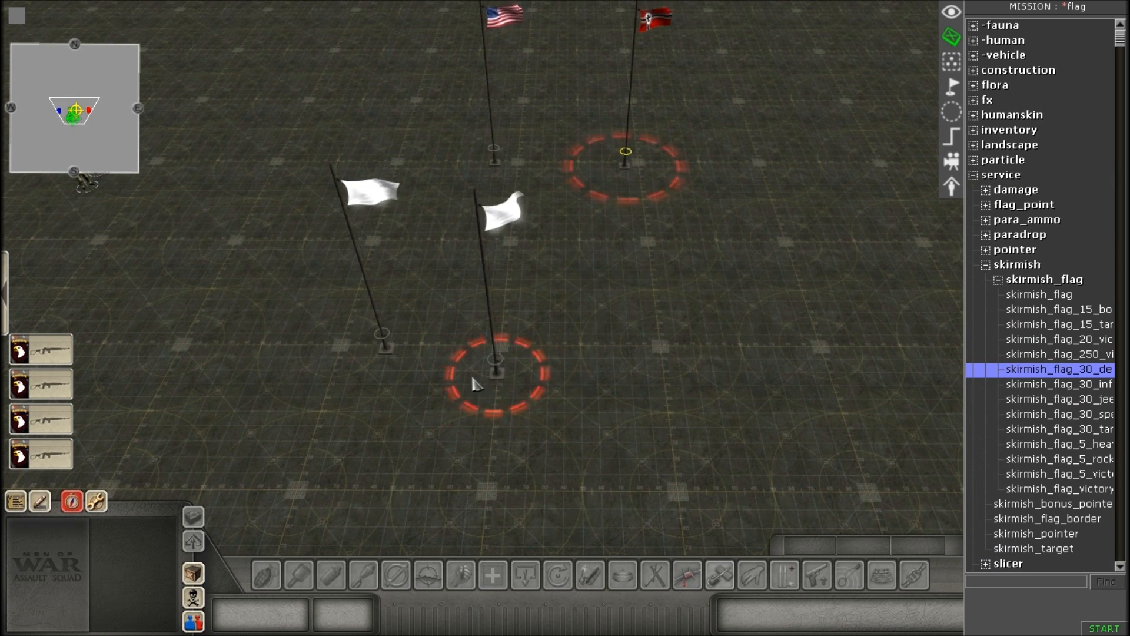
pyautogui.moveTo(479, 341); pyautogui.dragTo(521, 394)
pyautogui.moveTo(626, 346); pyautogui.dragTo(644, 377)
pyautogui.scroll(2, 562, 271)
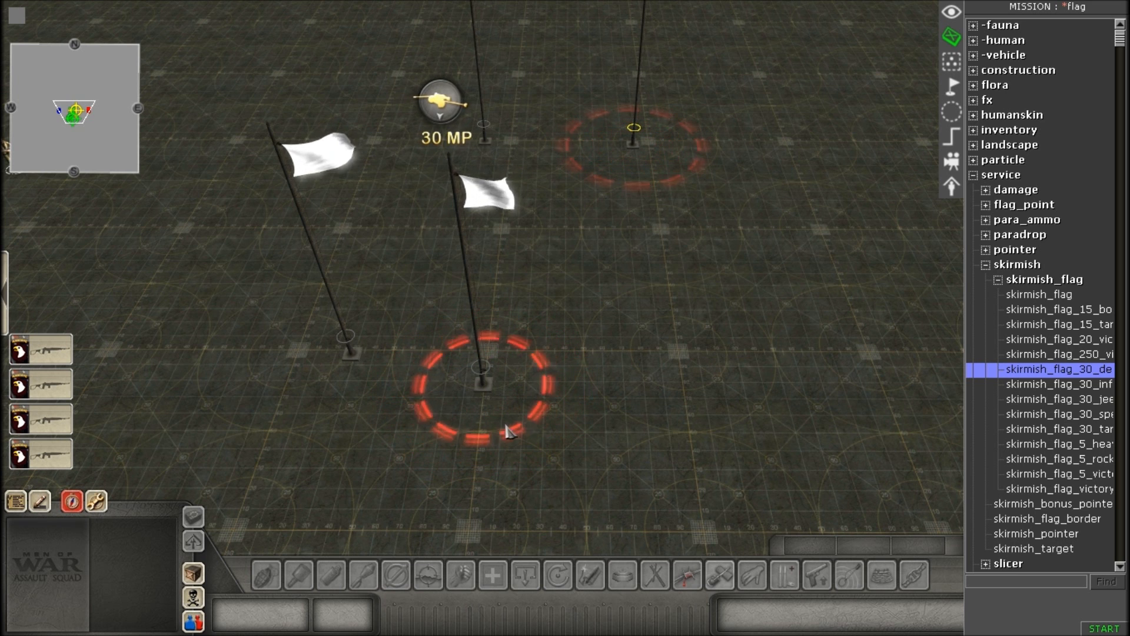
# Delete both white test flags, keeping only the American and German flagpoles.
pyautogui.scroll(-5, 453, 342)
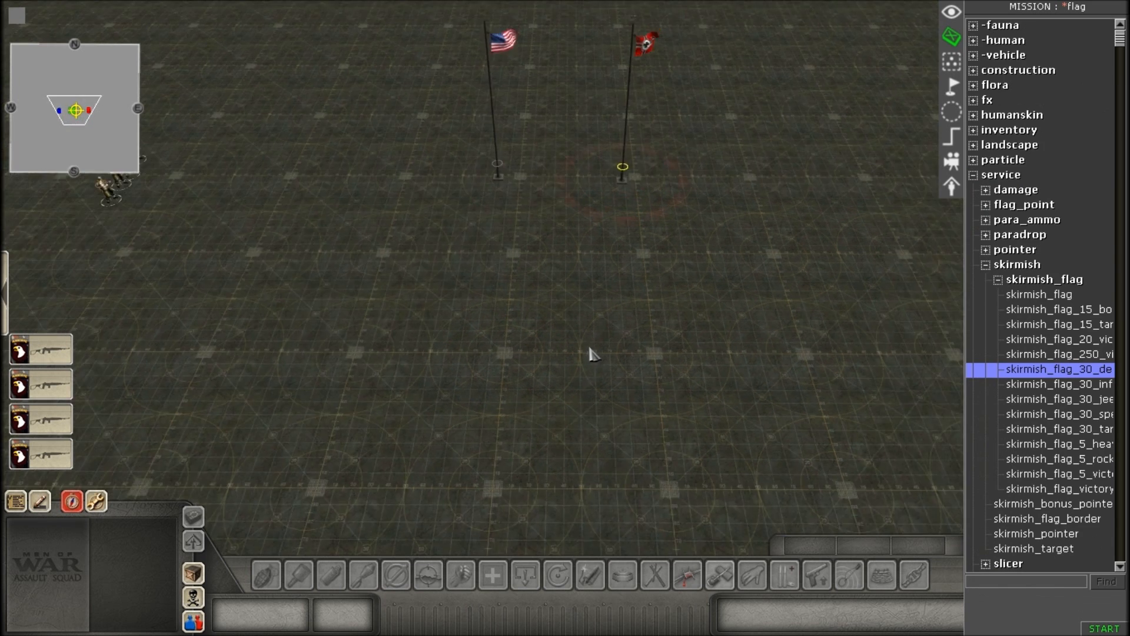
pyautogui.scroll(3, 583, 330)
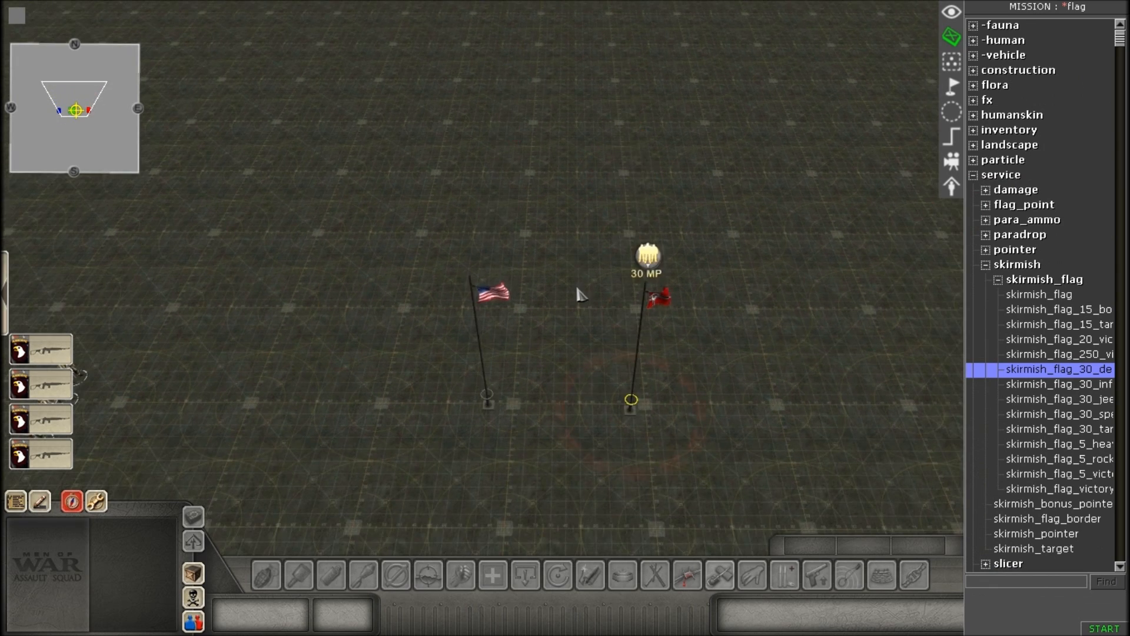
pyautogui.scroll(-2, 503, 327)
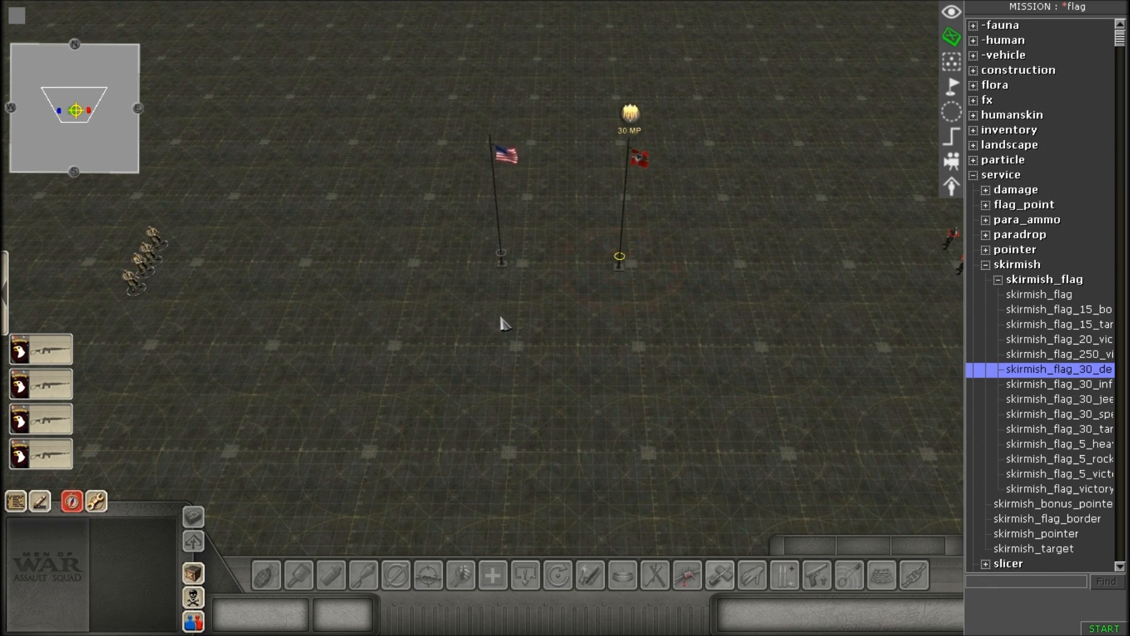
pyautogui.scroll(1, 503, 324)
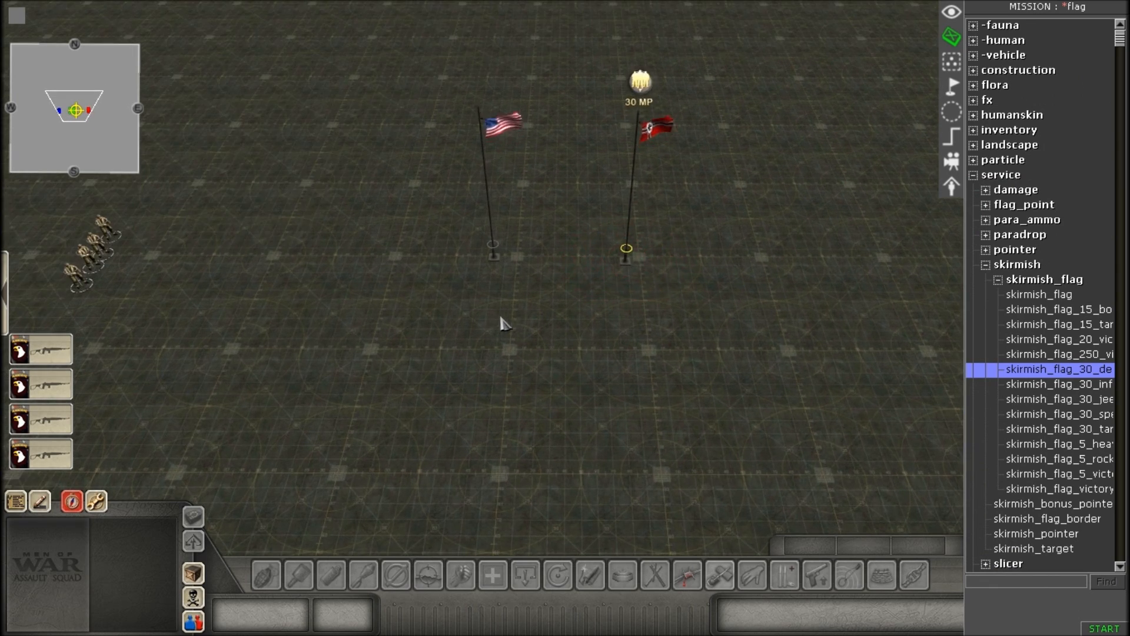
pyautogui.scroll(-1, 503, 321)
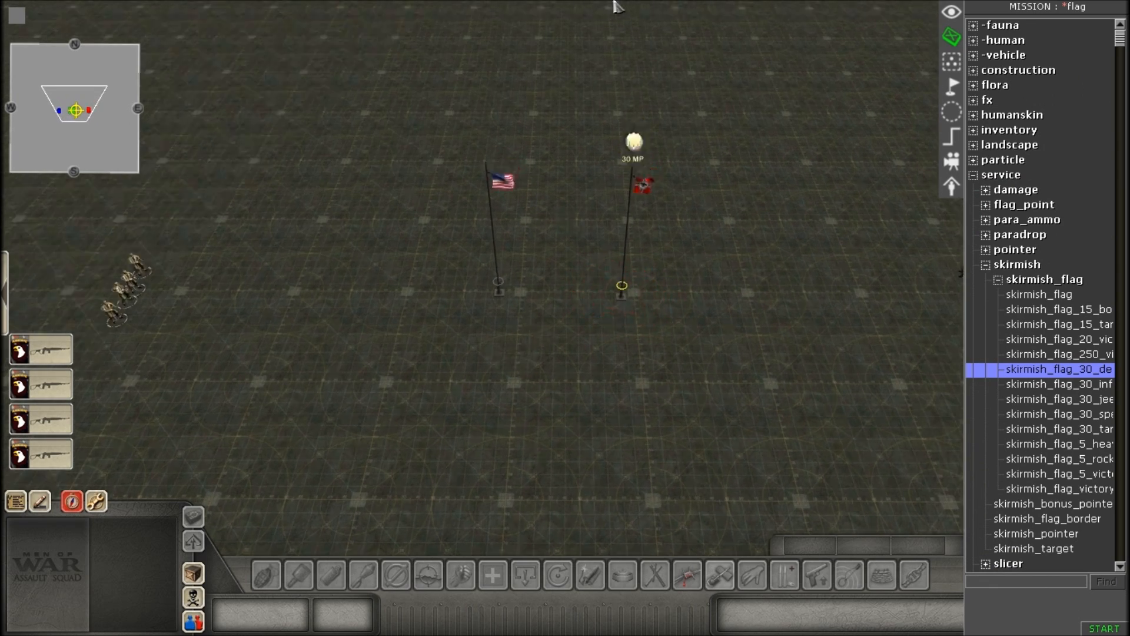
pyautogui.scroll(2, 741, 493)
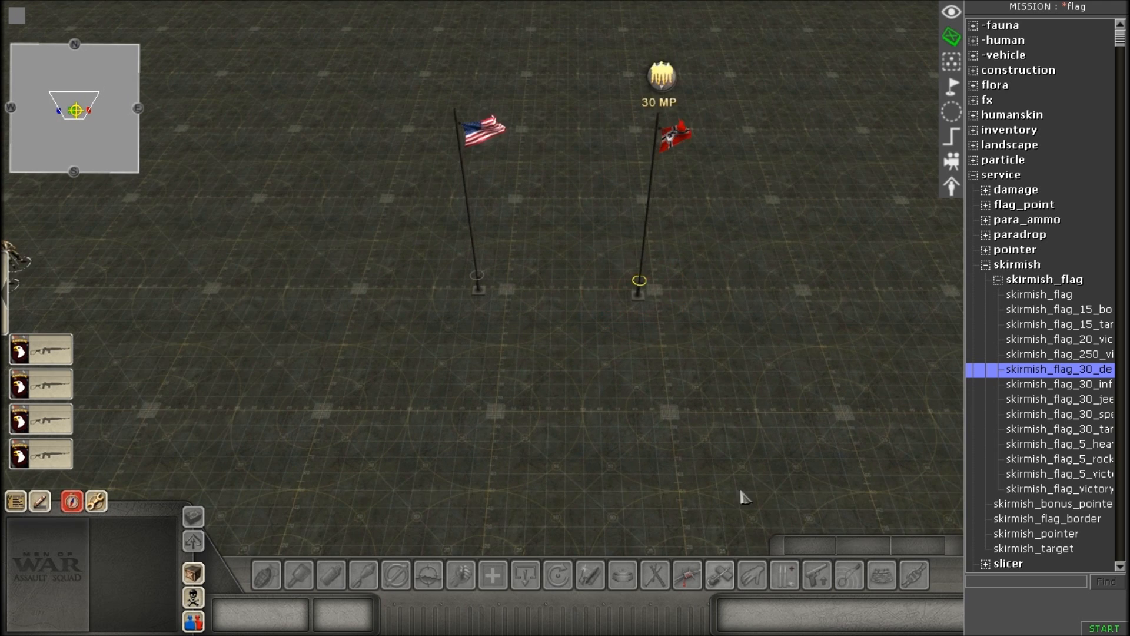
pyautogui.scroll(-2, 743, 498)
pyautogui.scroll(2, 575, 471)
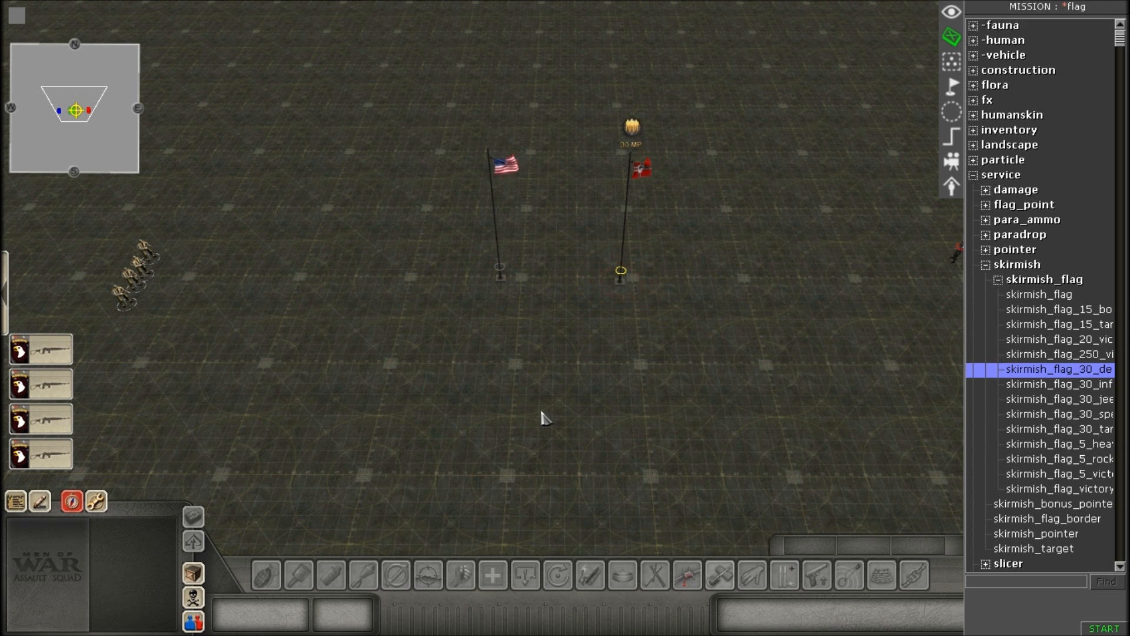
# Open the player diplomacy table from the mission properties, review the relations and accept it.
pyautogui.press('e')
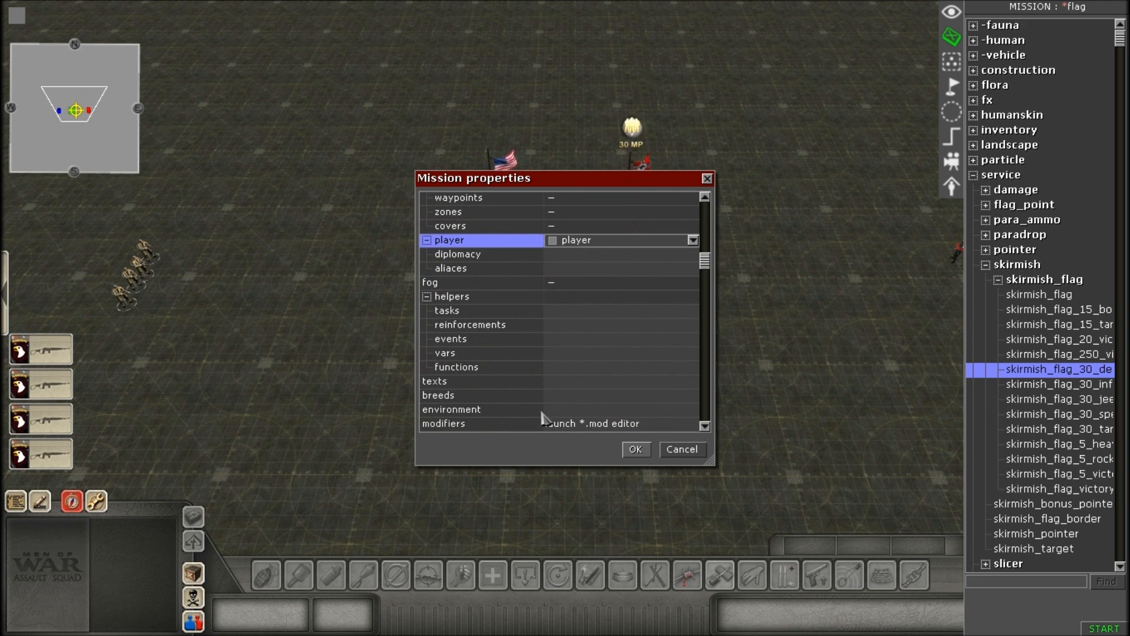
pyautogui.click(613, 256)
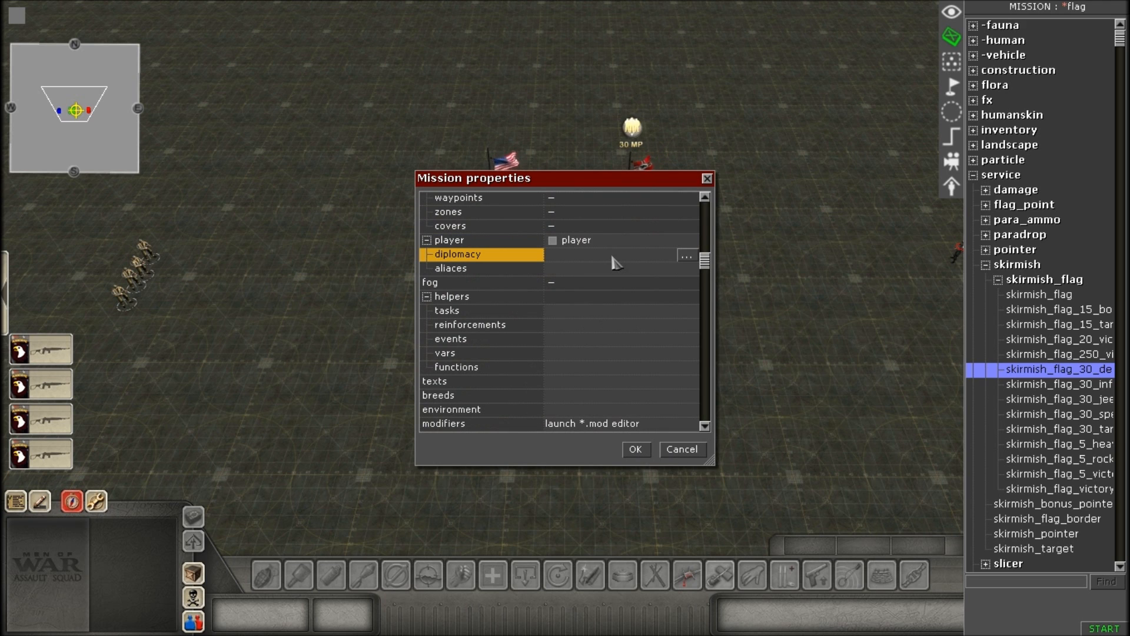
pyautogui.click(688, 257)
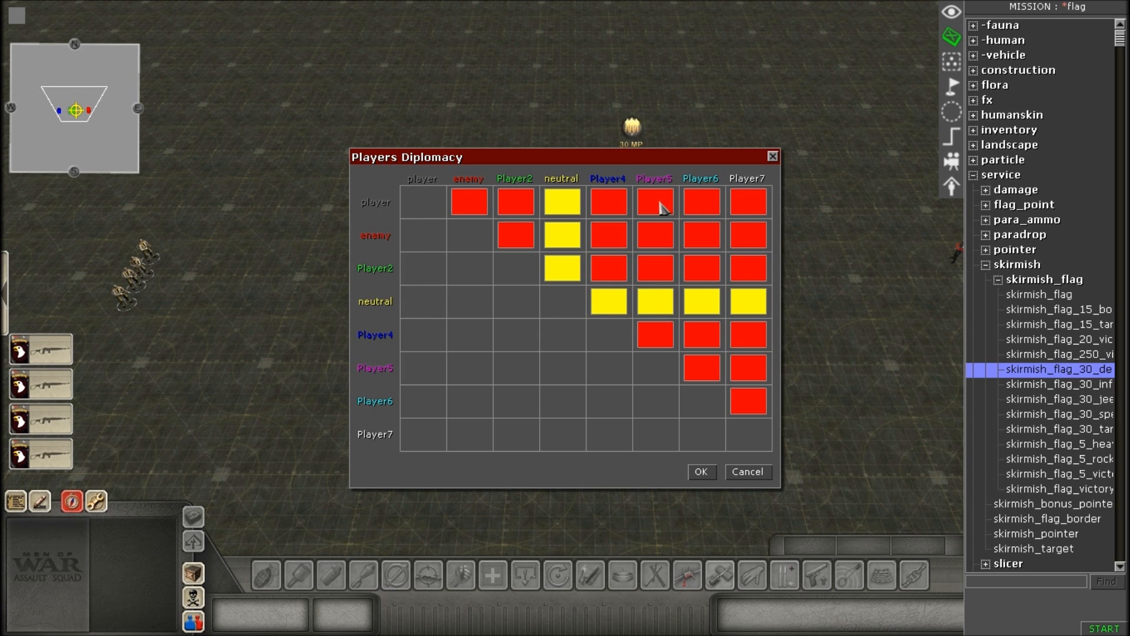
pyautogui.click(701, 472)
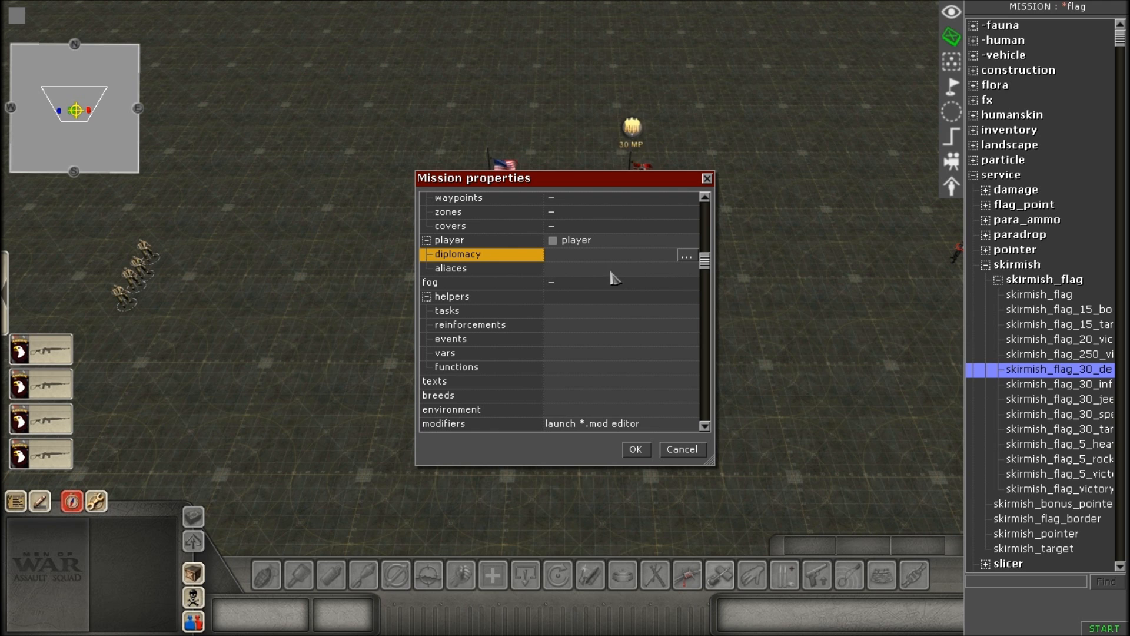
# Open the list of helper events in the mission properties.
pyautogui.click(577, 326)
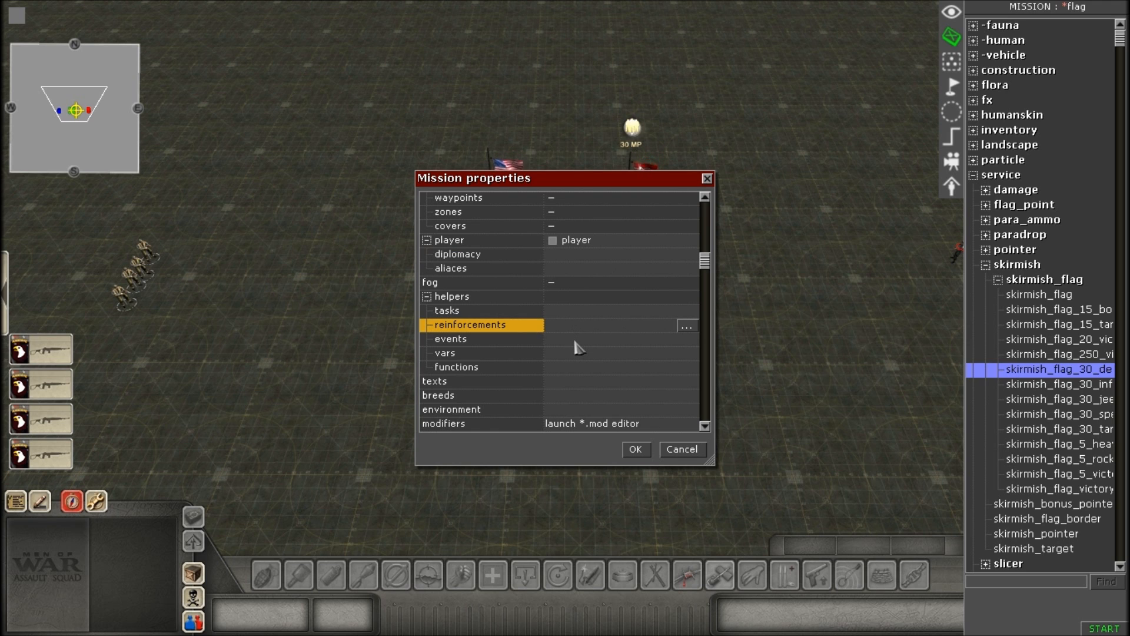
pyautogui.click(581, 344)
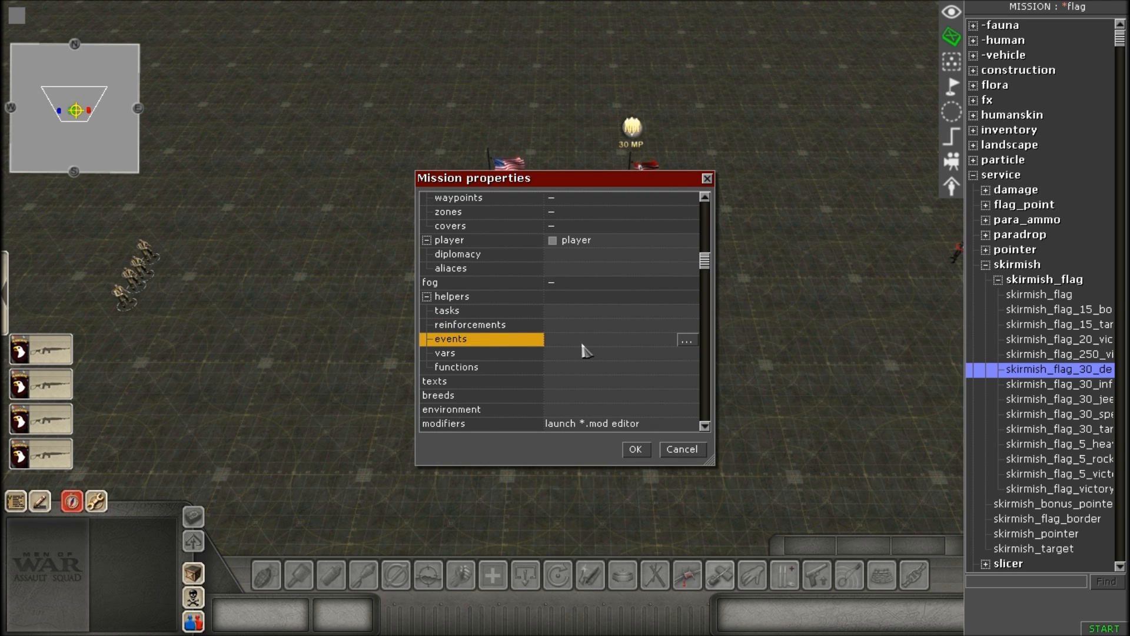
pyautogui.click(685, 341)
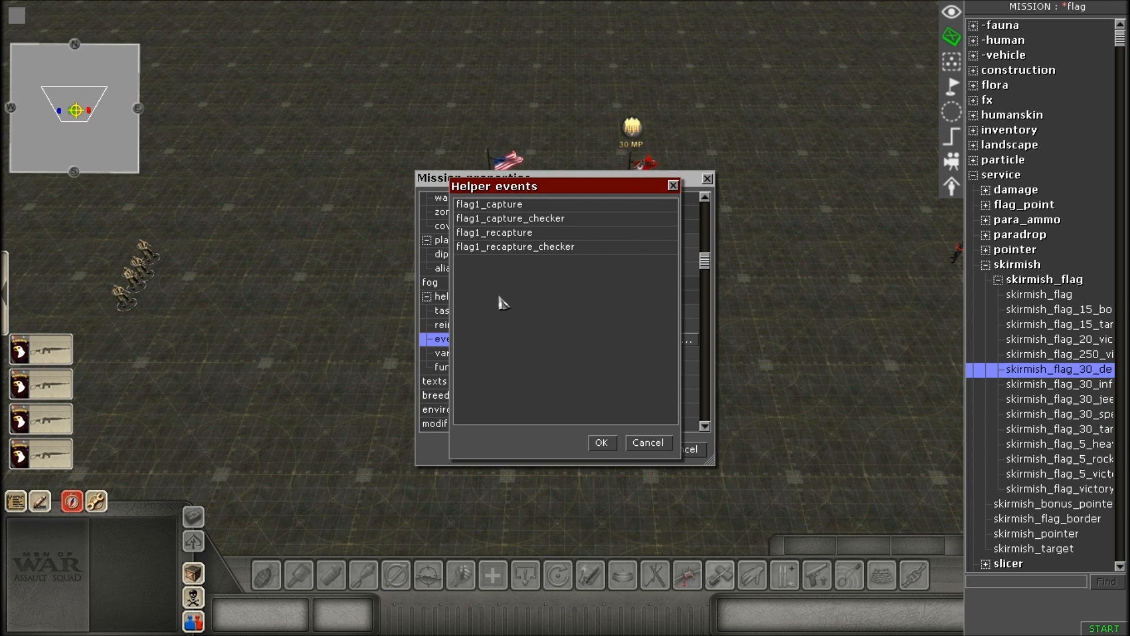
# Add a trial helper event named kdahdf, and delete it from the helper events list.
pyautogui.rightClick(526, 282)
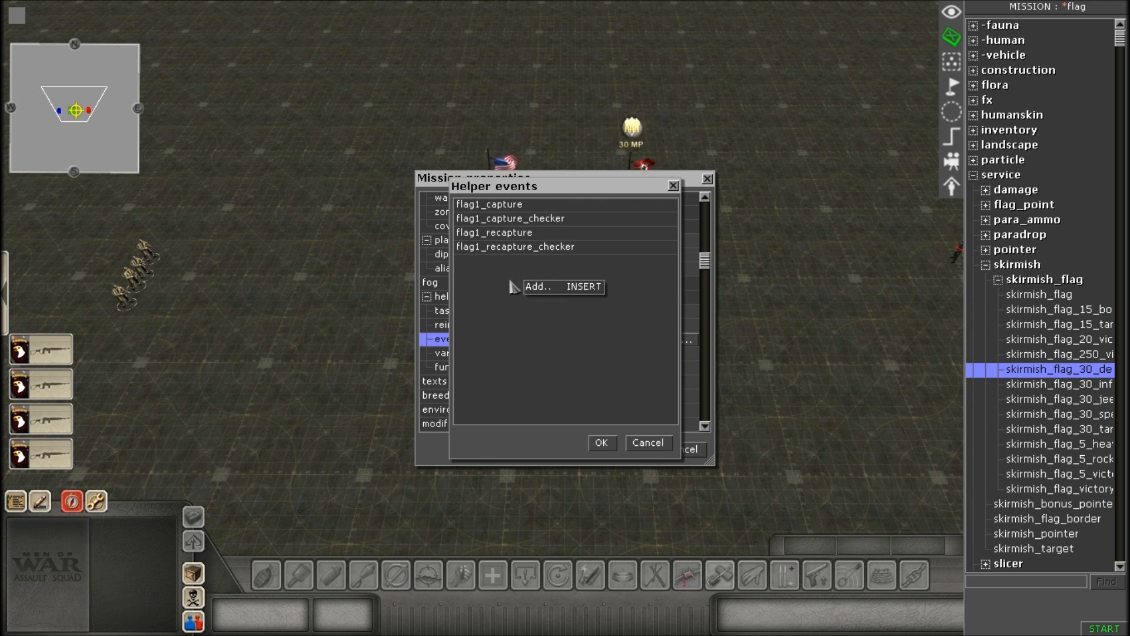
pyautogui.click(555, 295)
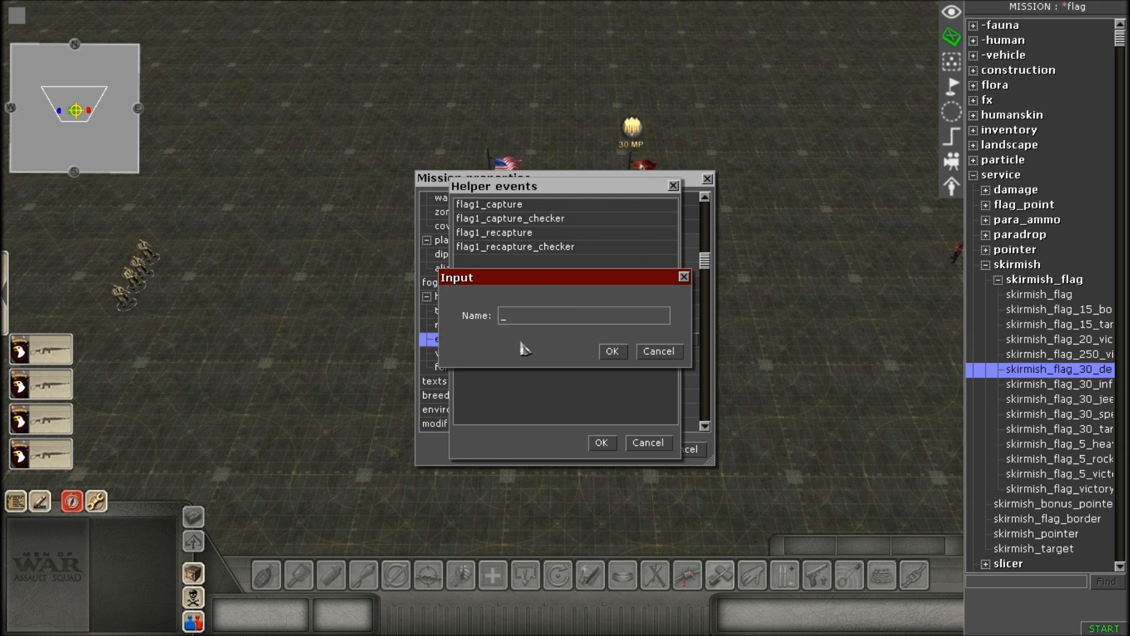
pyautogui.write('kdahdf')
pyautogui.press('Return')
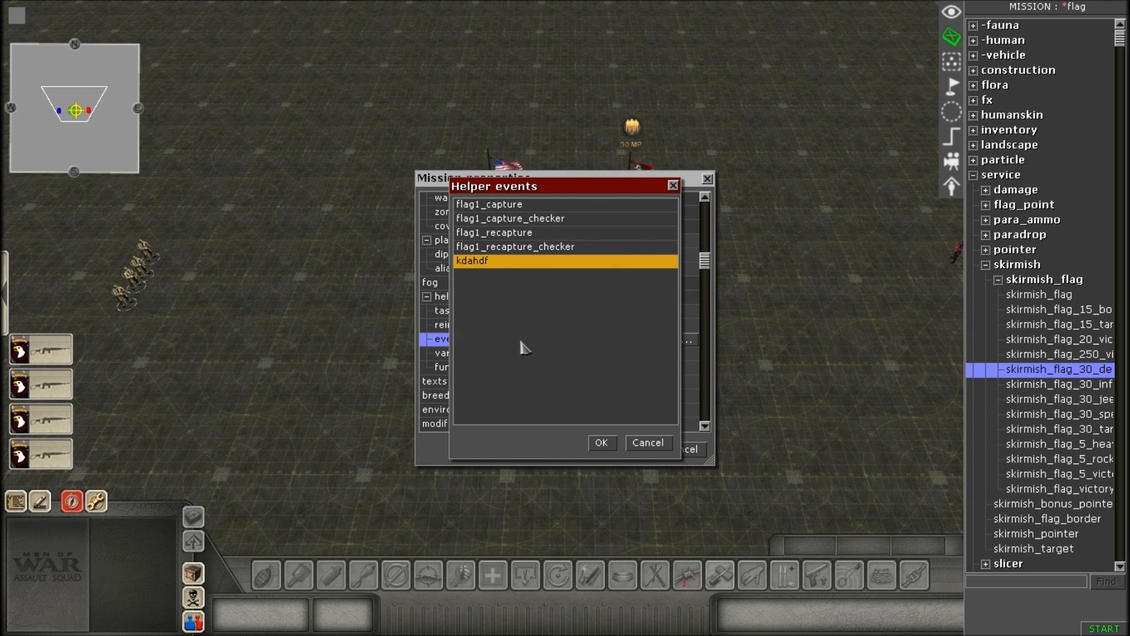
pyautogui.rightClick(493, 265)
pyautogui.click(513, 297)
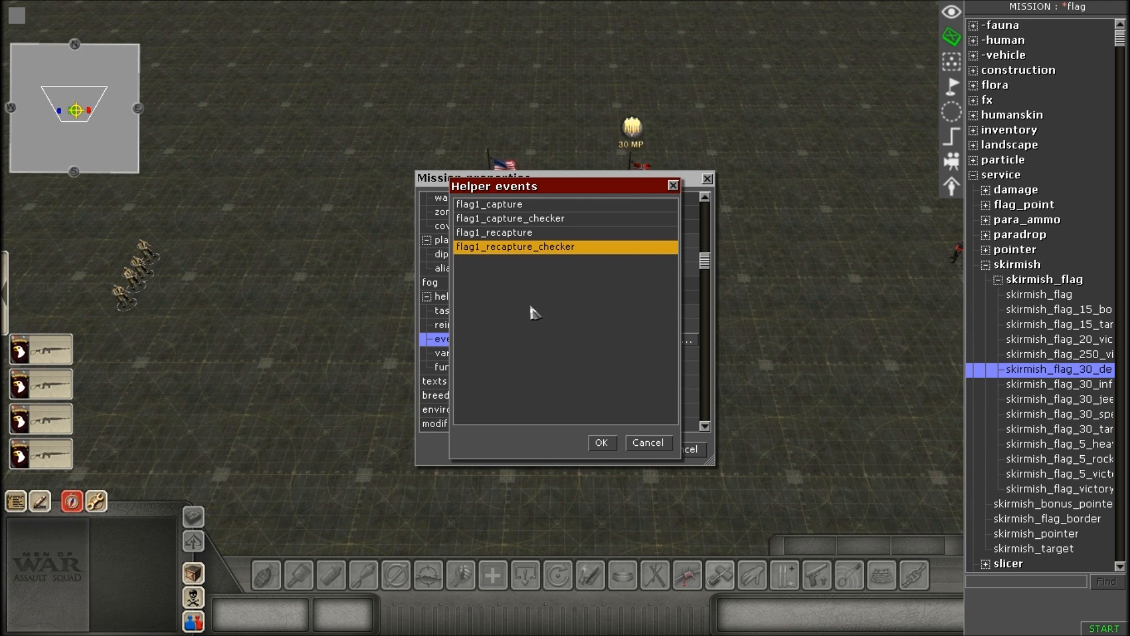
# Review the flag1 capture, capture_checker, recapture and recapture_checker helper events, and accept the list.
pyautogui.click(541, 206)
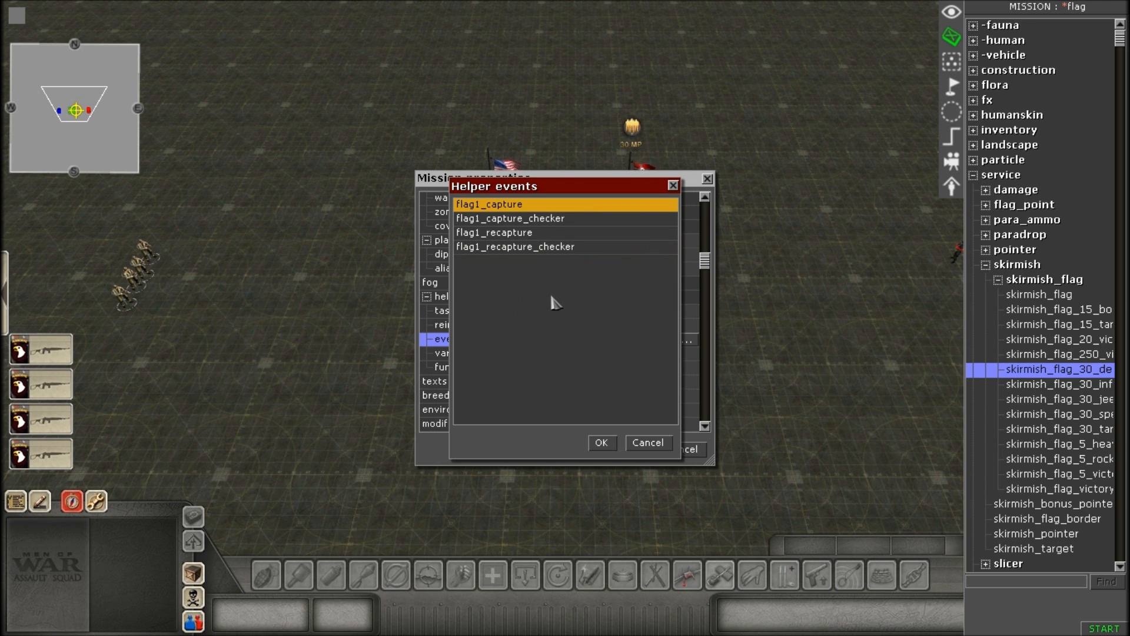
pyautogui.click(520, 219)
pyautogui.click(543, 234)
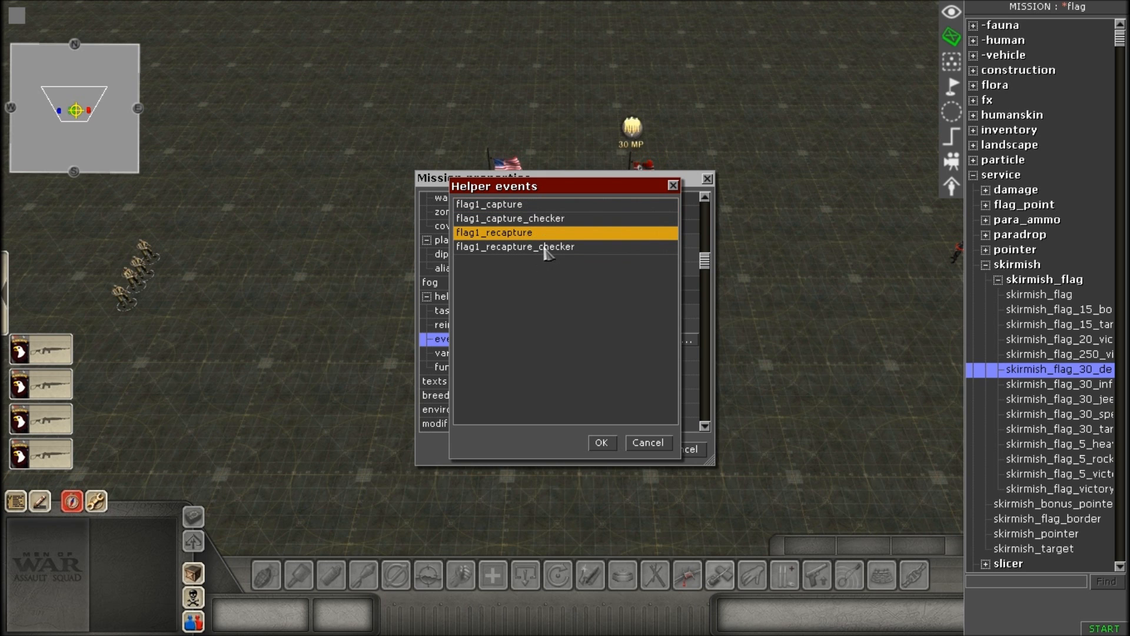
pyautogui.click(546, 248)
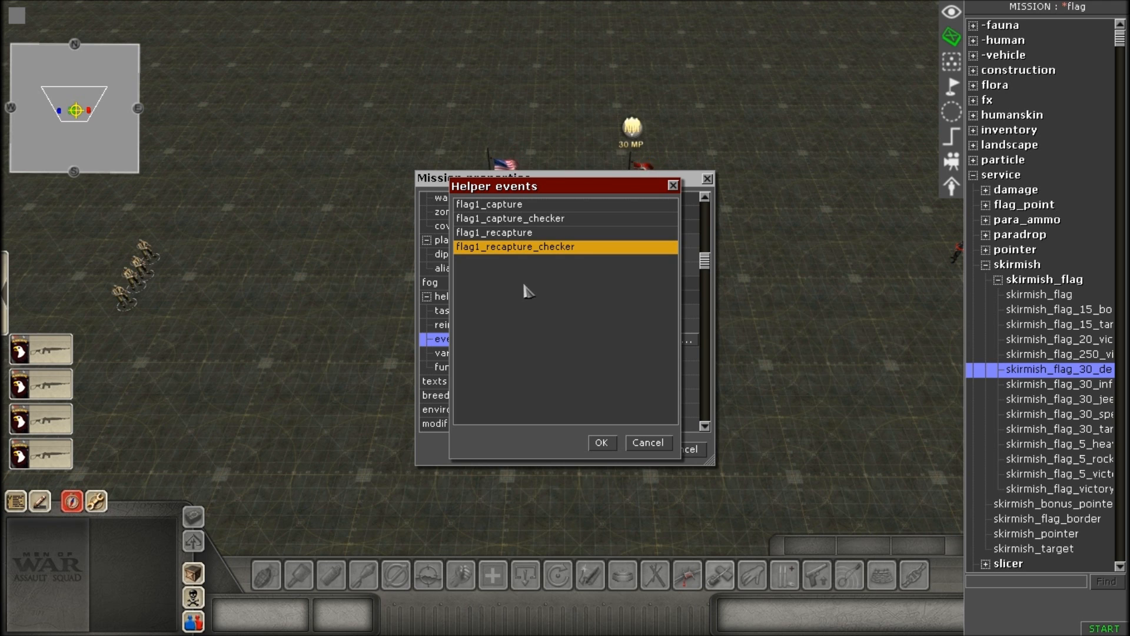
pyautogui.click(506, 219)
pyautogui.click(510, 247)
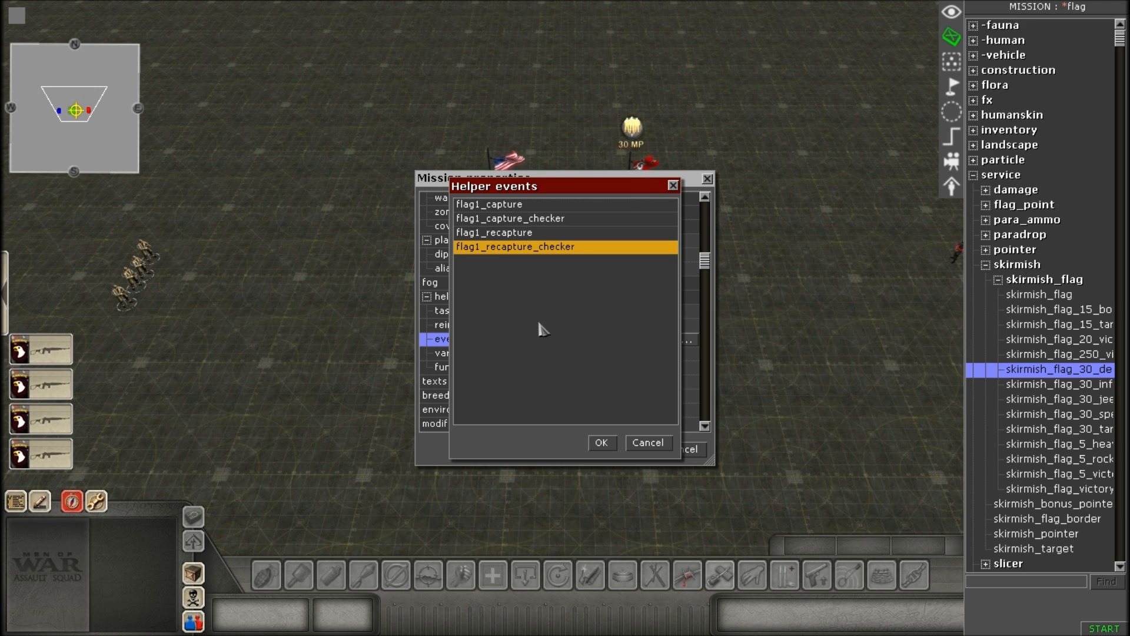
pyautogui.click(510, 208)
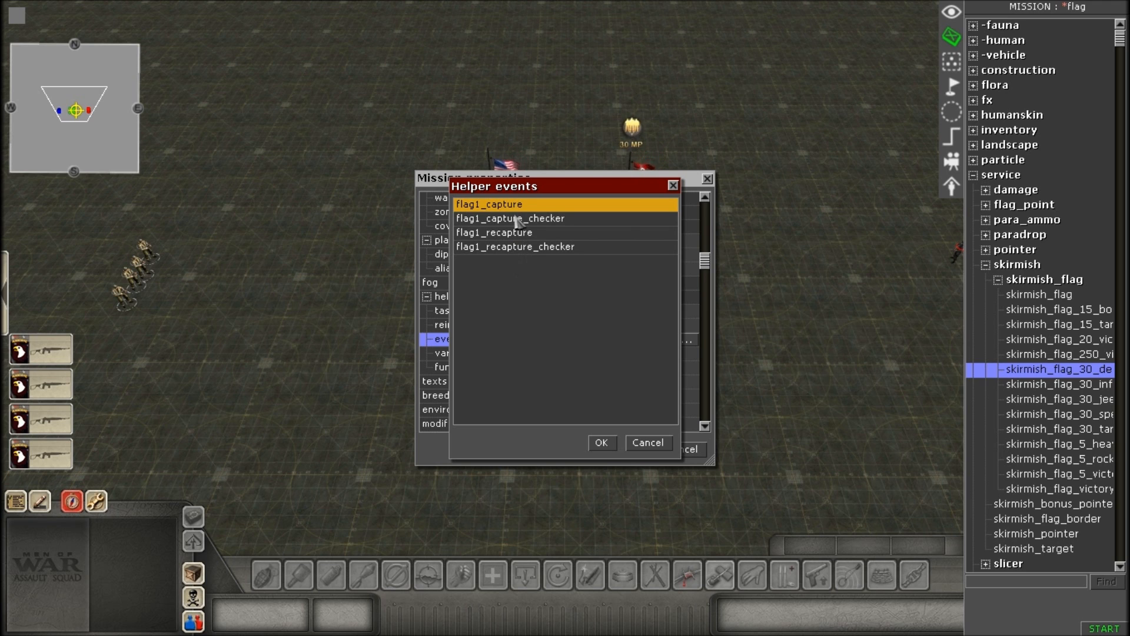
pyautogui.click(602, 444)
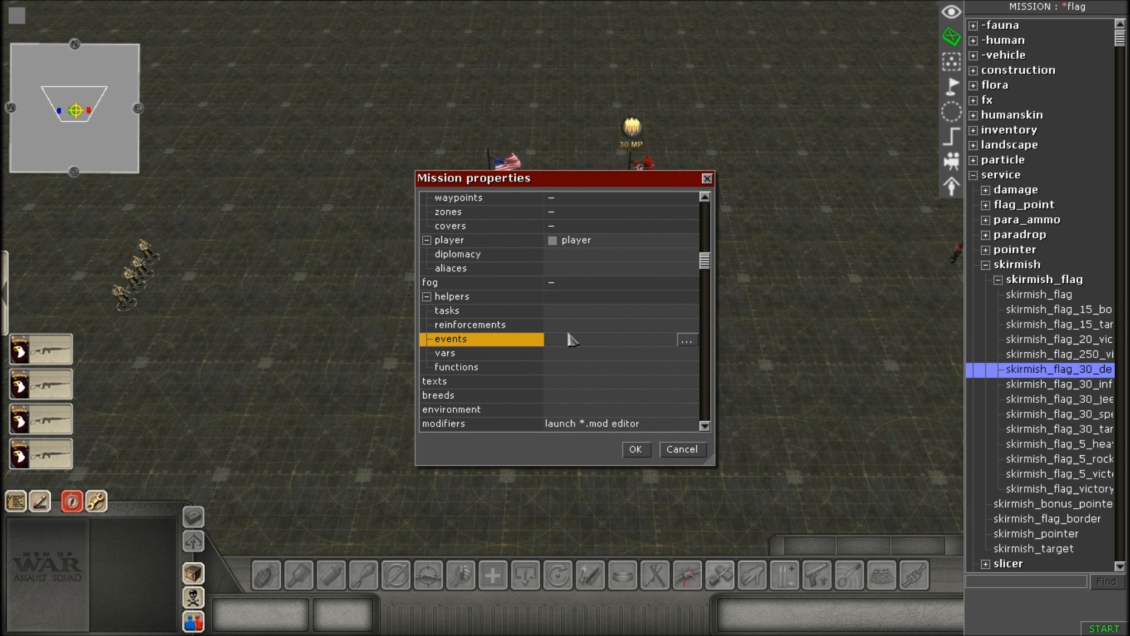
# Open the helper functions from the mission properties, dismiss them without changes, and accept the mission properties.
pyautogui.click(627, 370)
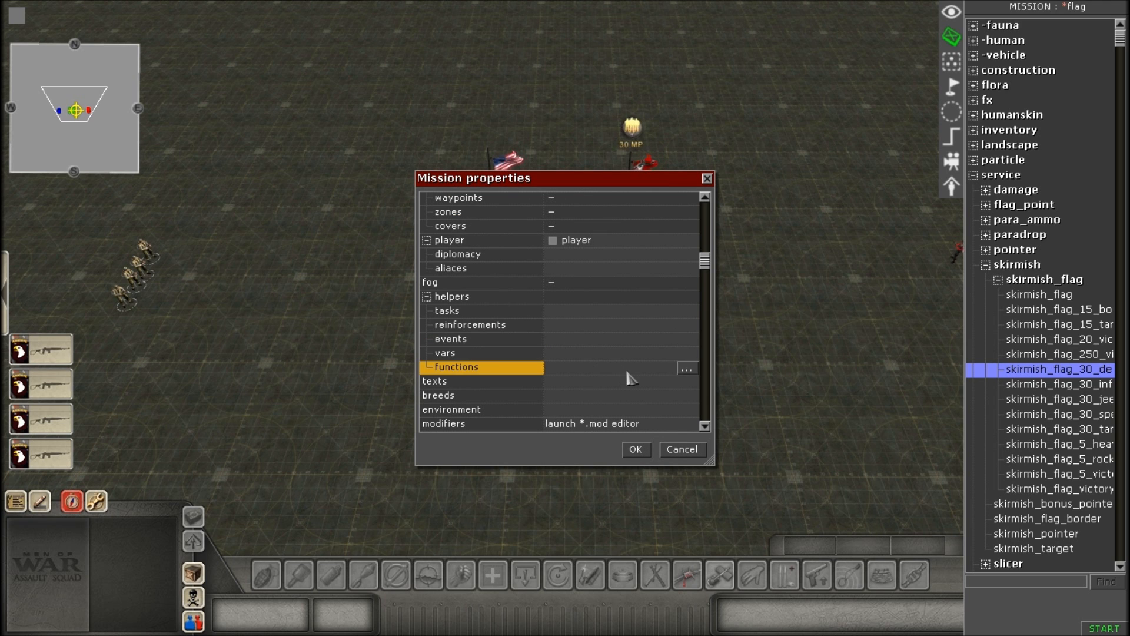
pyautogui.click(687, 370)
pyautogui.click(683, 451)
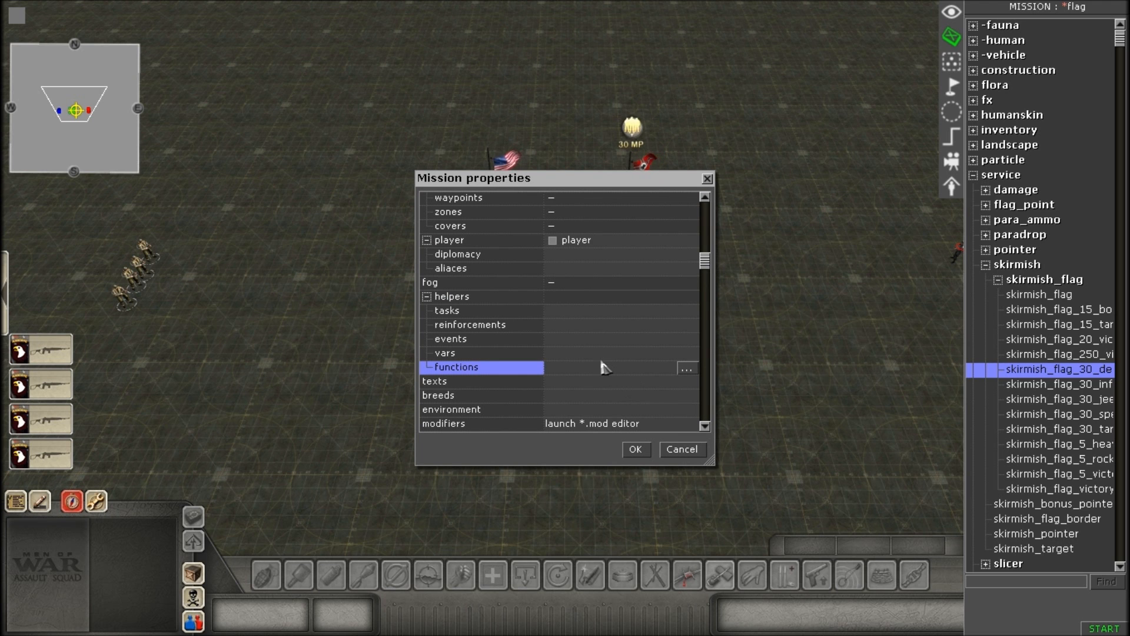
pyautogui.scroll(1, 602, 368)
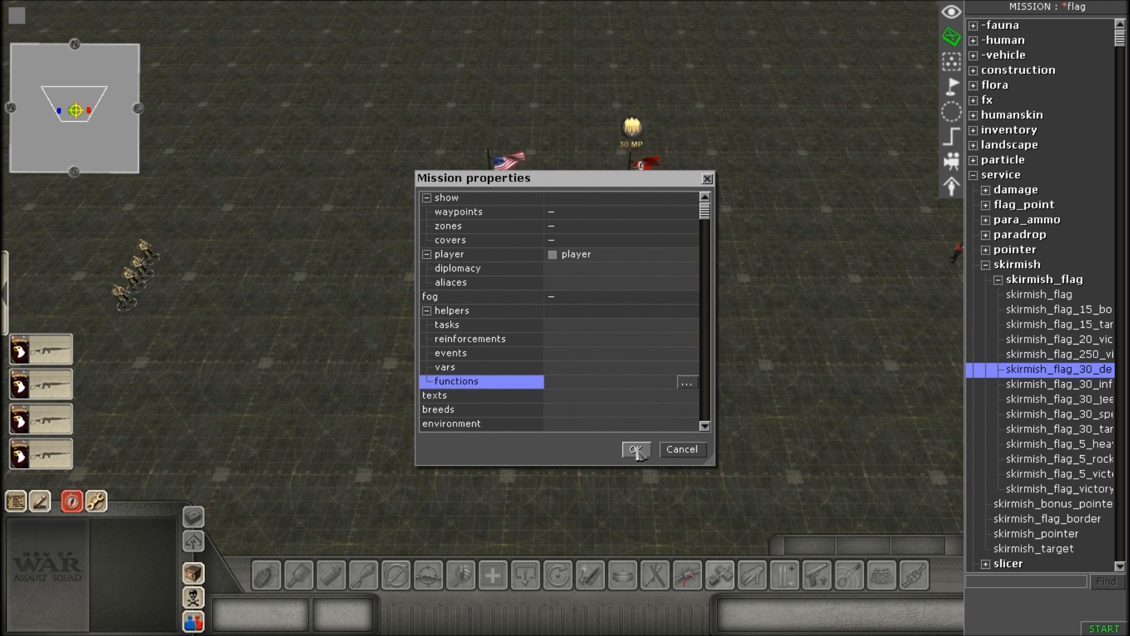
pyautogui.click(636, 449)
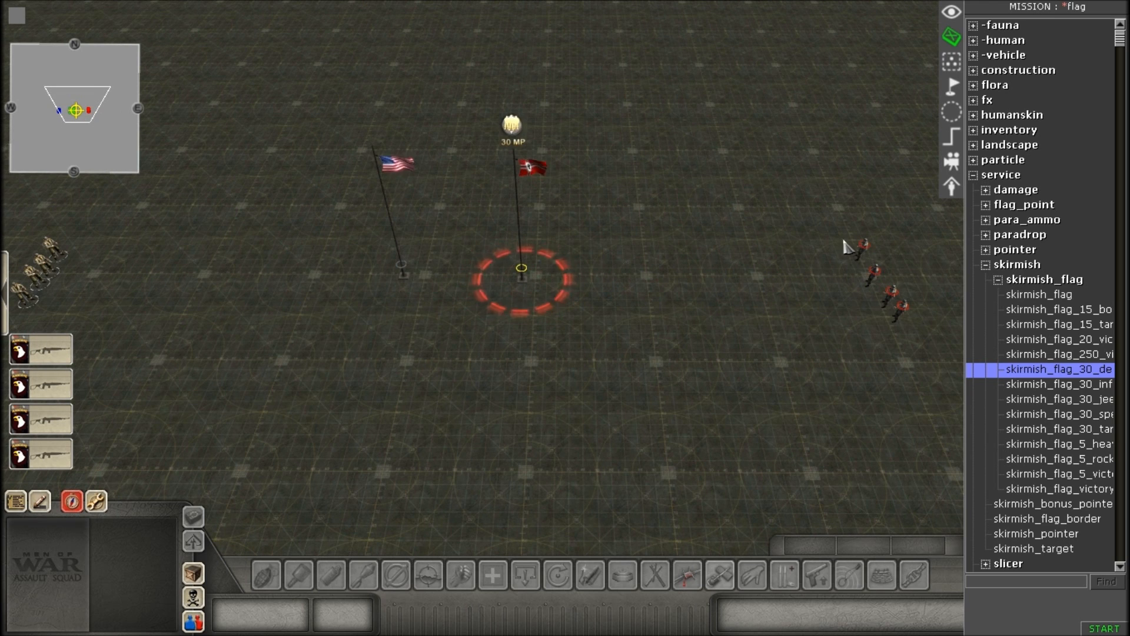
# Move the American flagpole clear of the German one to about x -46, y 348.
pyautogui.scroll(5, 466, 315)
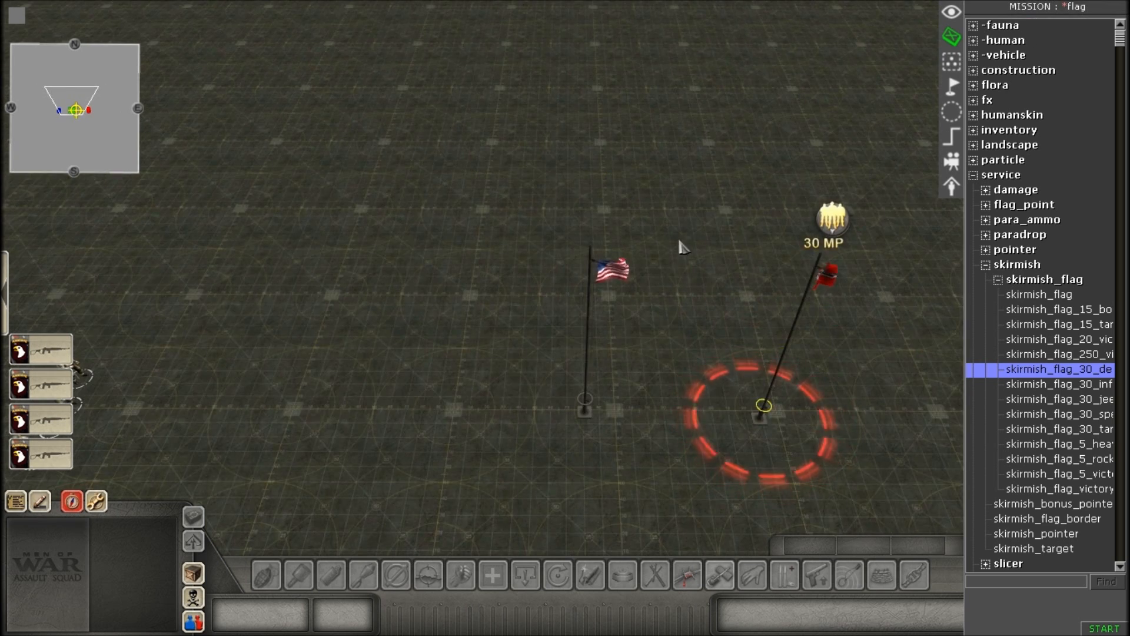
pyautogui.scroll(-3, 422, 255)
pyautogui.click(454, 323)
pyautogui.scroll(-3, 500, 329)
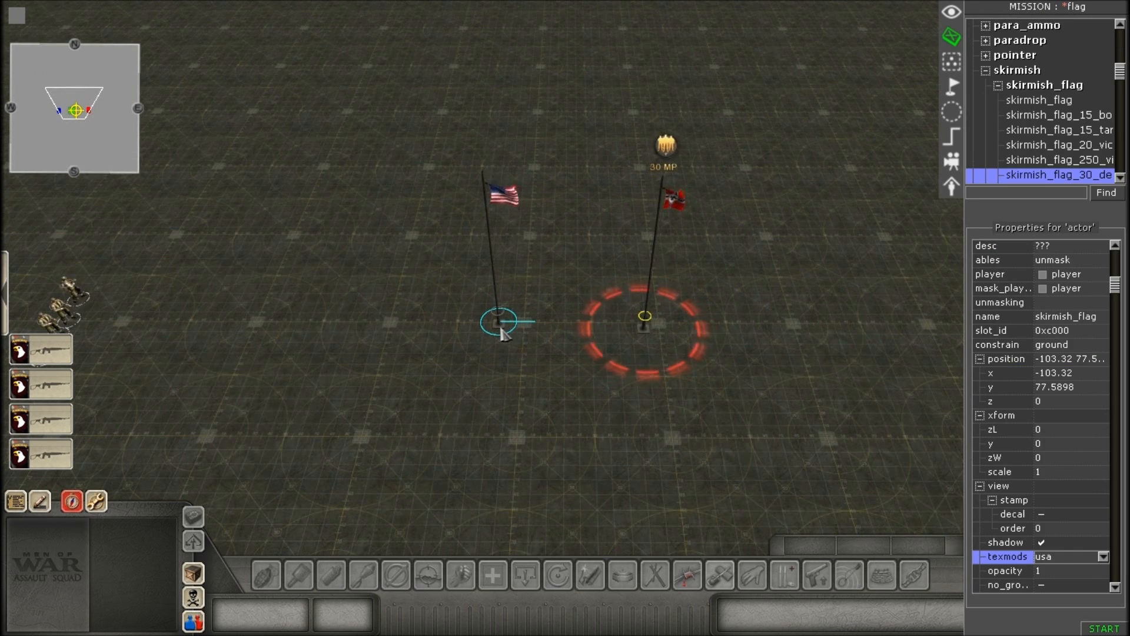
pyautogui.click(449, 339)
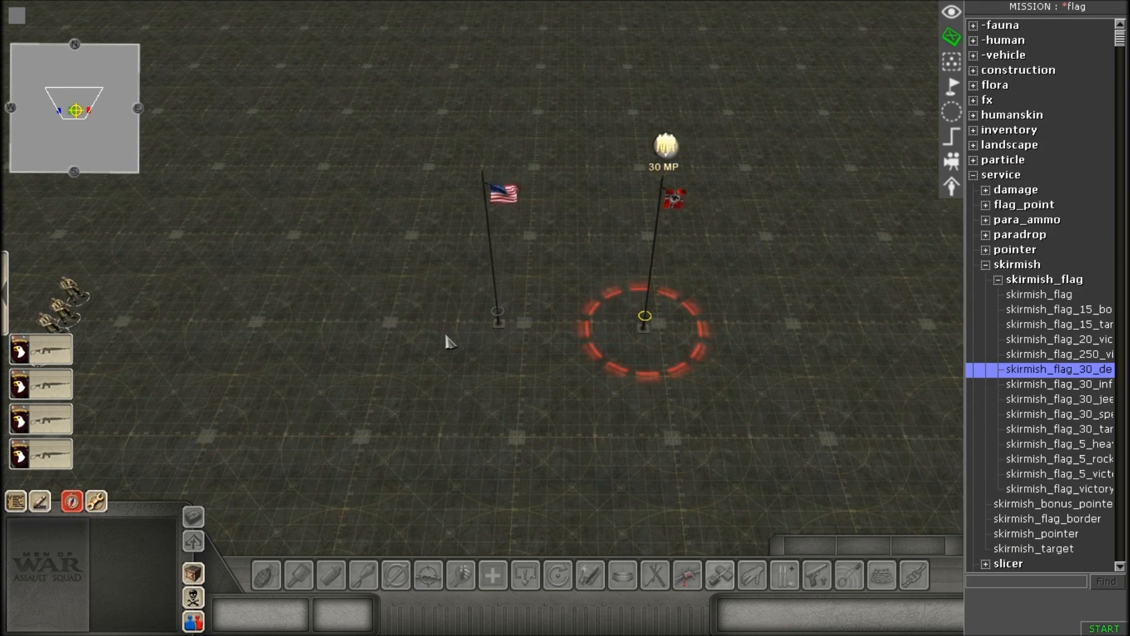
pyautogui.moveTo(462, 271); pyautogui.dragTo(485, 452)
pyautogui.scroll(2, 500, 407)
pyautogui.keyDown('alt'); pyautogui.moveTo(529, 359); pyautogui.dragTo(612, 400); pyautogui.keyUp('alt')
pyautogui.scroll(3, 580, 382)
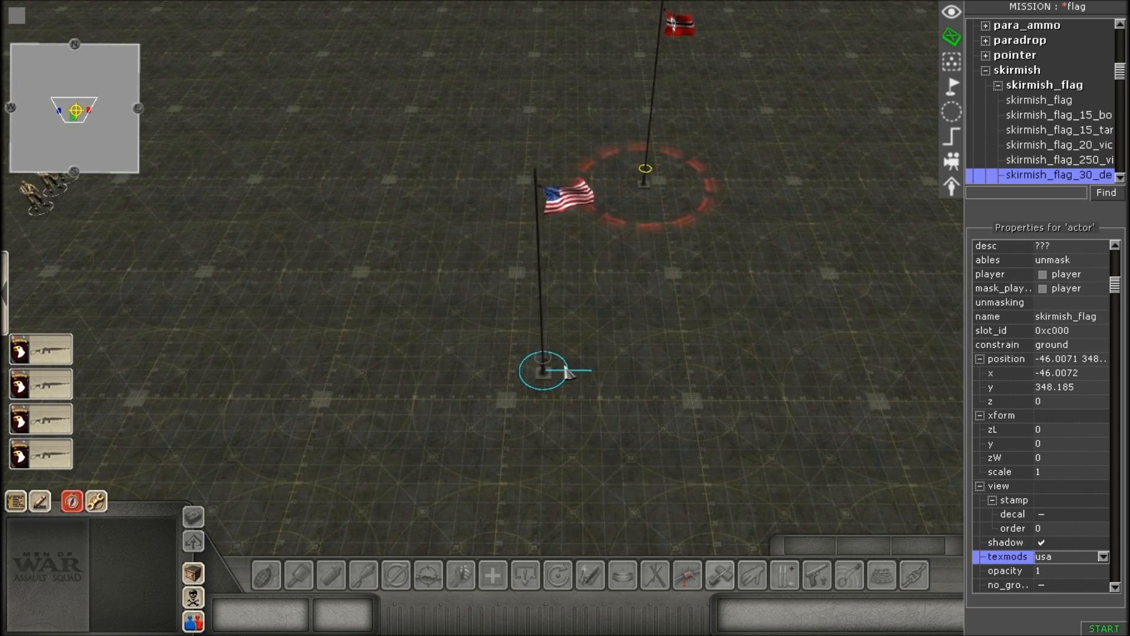
# Examine the relocated American flagpole and its flag up close.
pyautogui.scroll(-3, 556, 353)
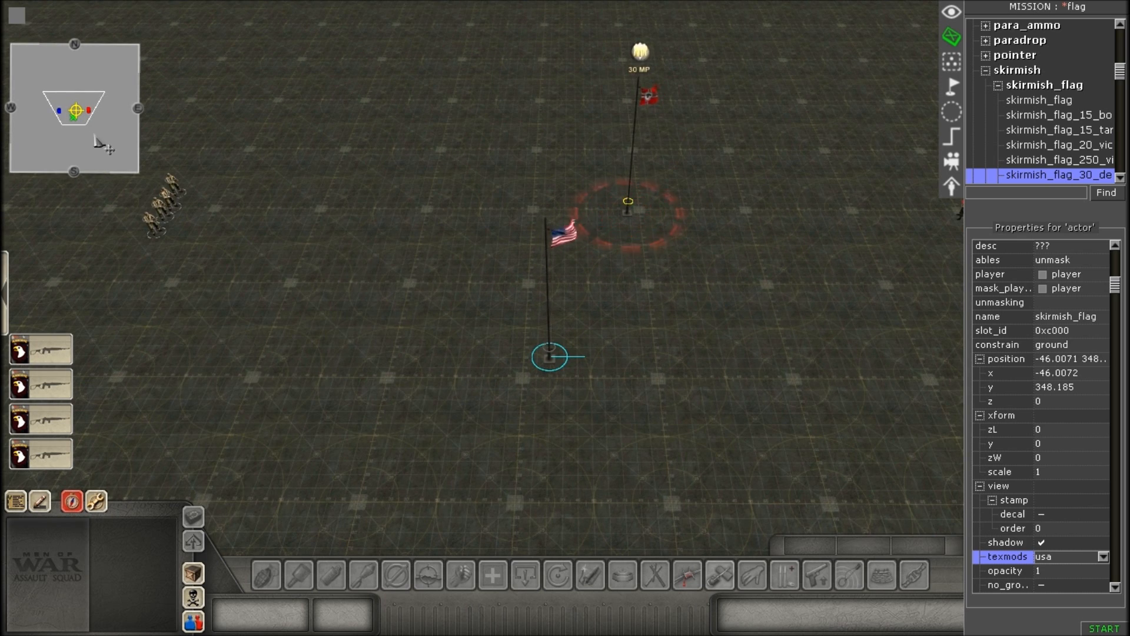
pyautogui.scroll(2, 646, 373)
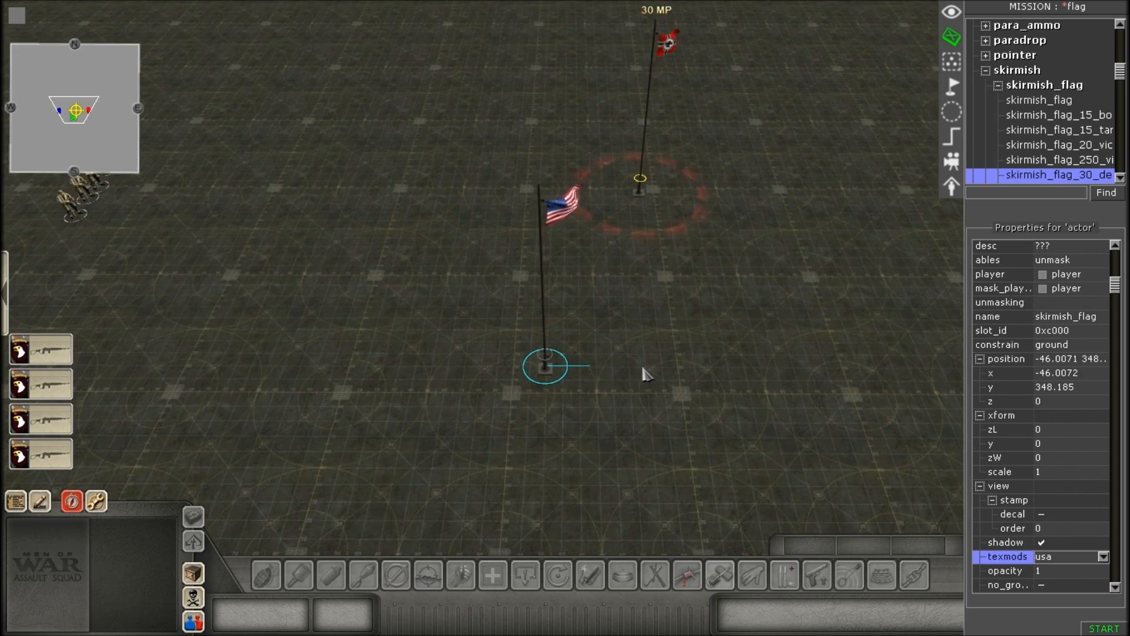
pyautogui.scroll(4, 594, 52)
pyautogui.scroll(-4, 465, 399)
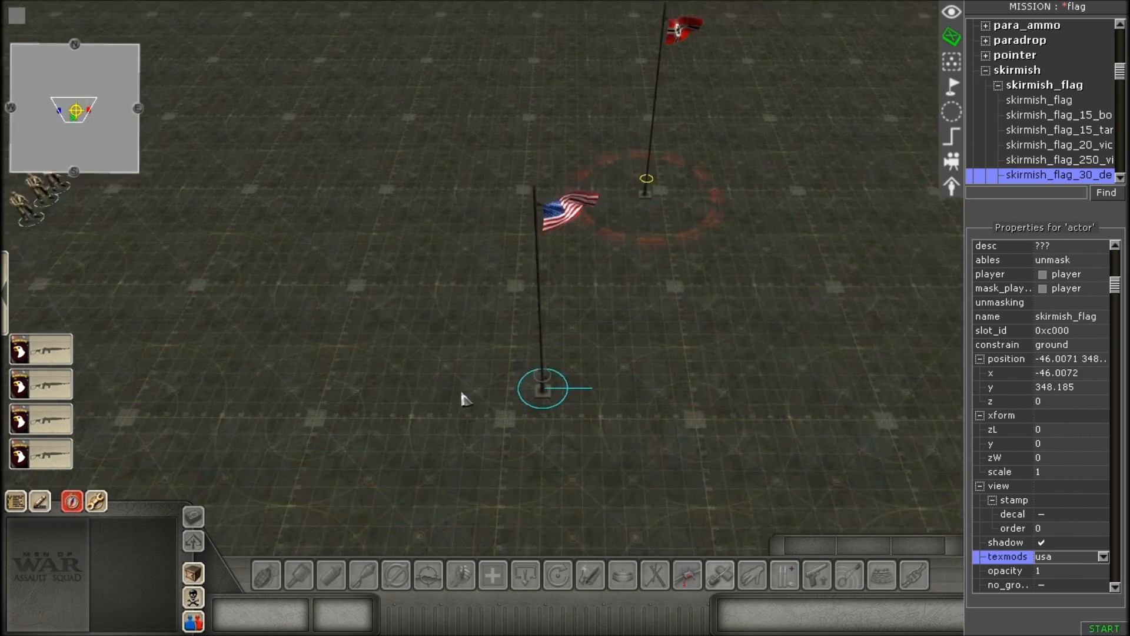
pyautogui.scroll(2, 539, 207)
pyautogui.scroll(2, 533, 241)
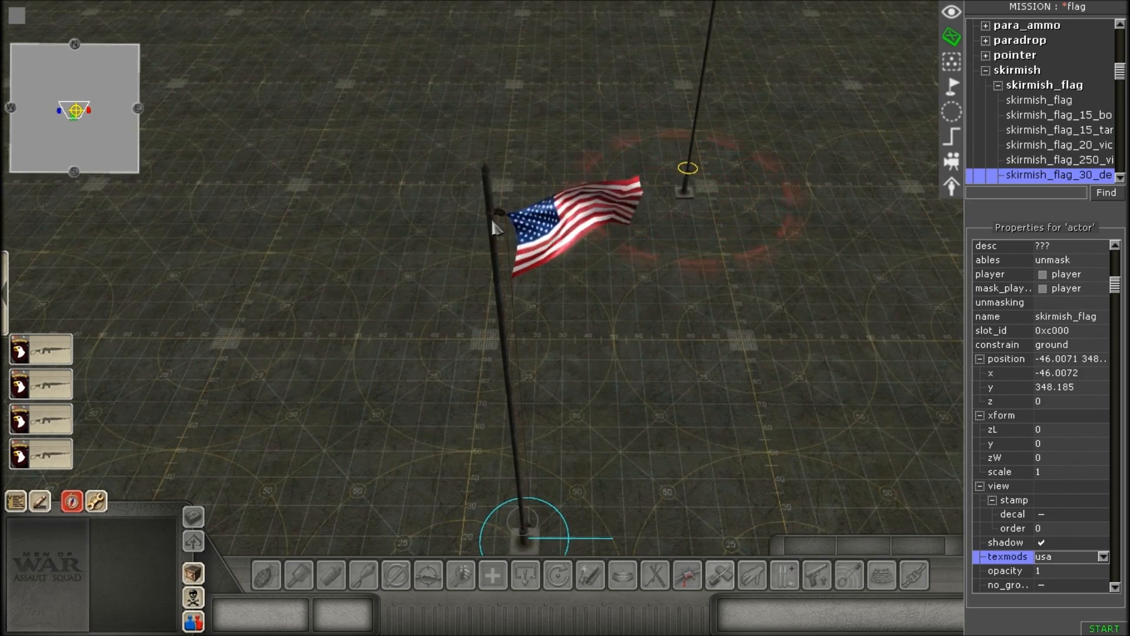
pyautogui.scroll(-1, 585, 472)
pyautogui.scroll(-2, 688, 316)
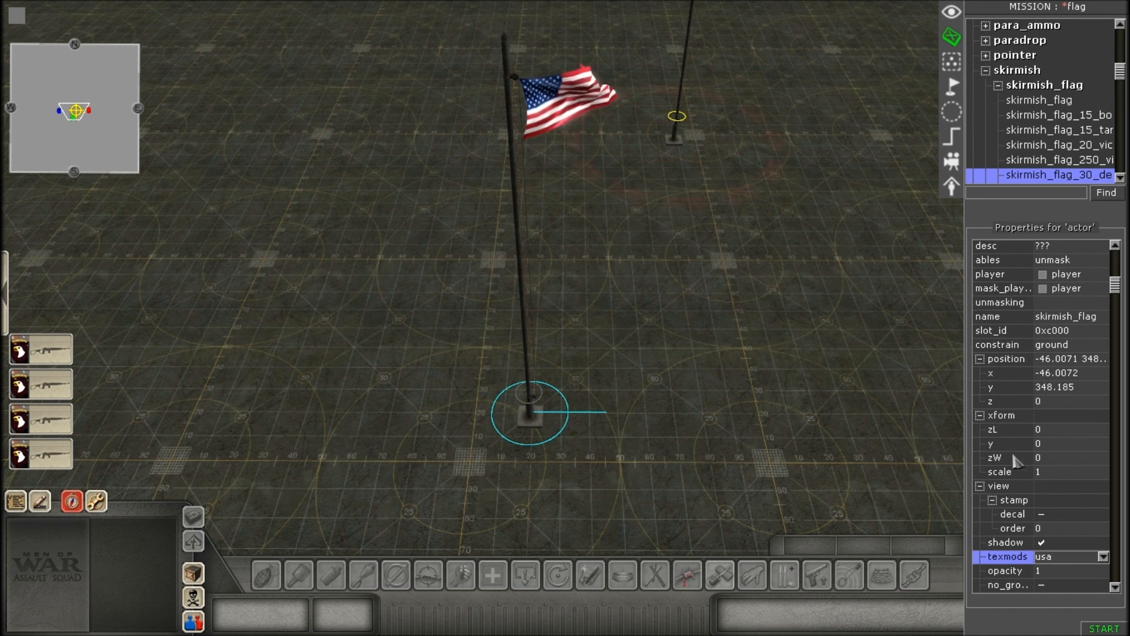
# Check the American flagpole's texmods property, keep it at usa, and deselect the flagpole.
pyautogui.scroll(-4, 1068, 380)
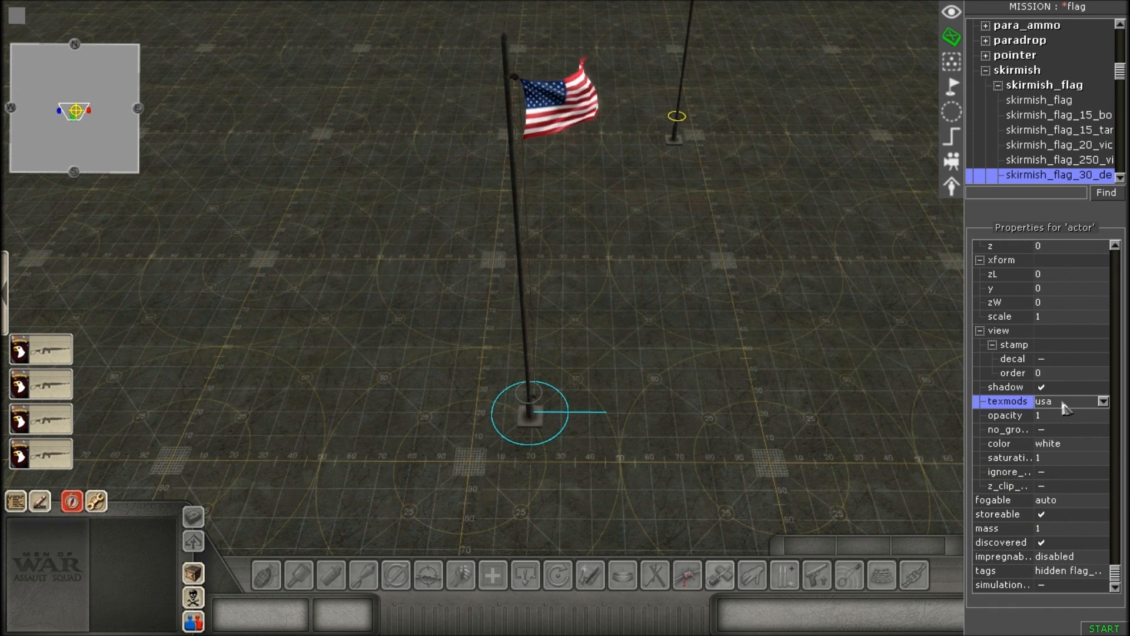
pyautogui.click(1065, 402)
pyautogui.click(1059, 427)
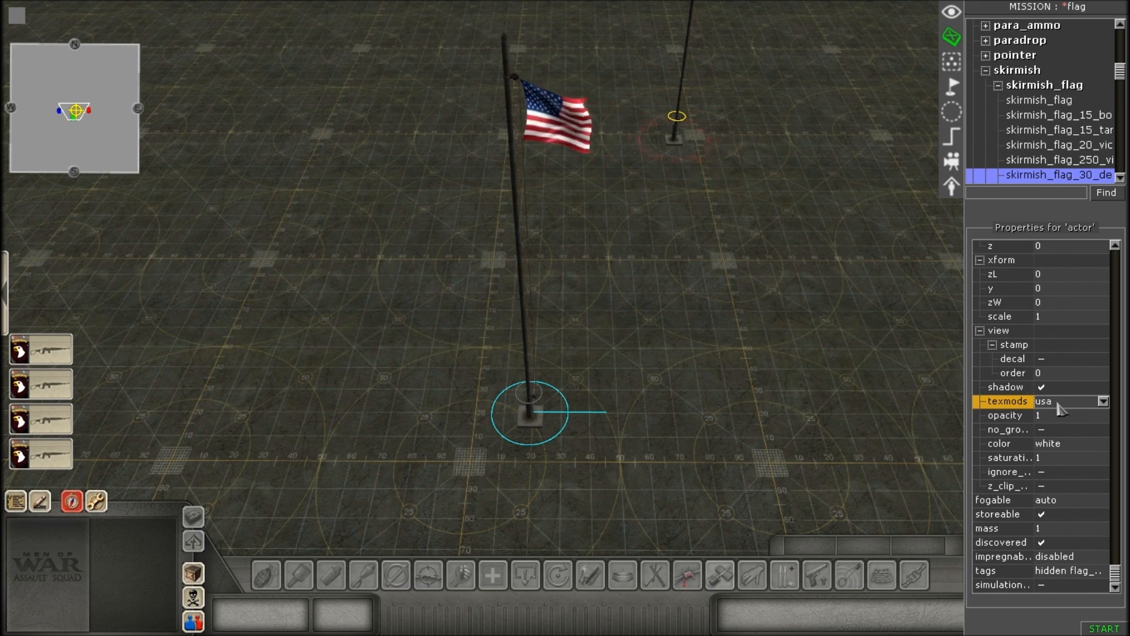
pyautogui.click(1061, 409)
pyautogui.click(1061, 409)
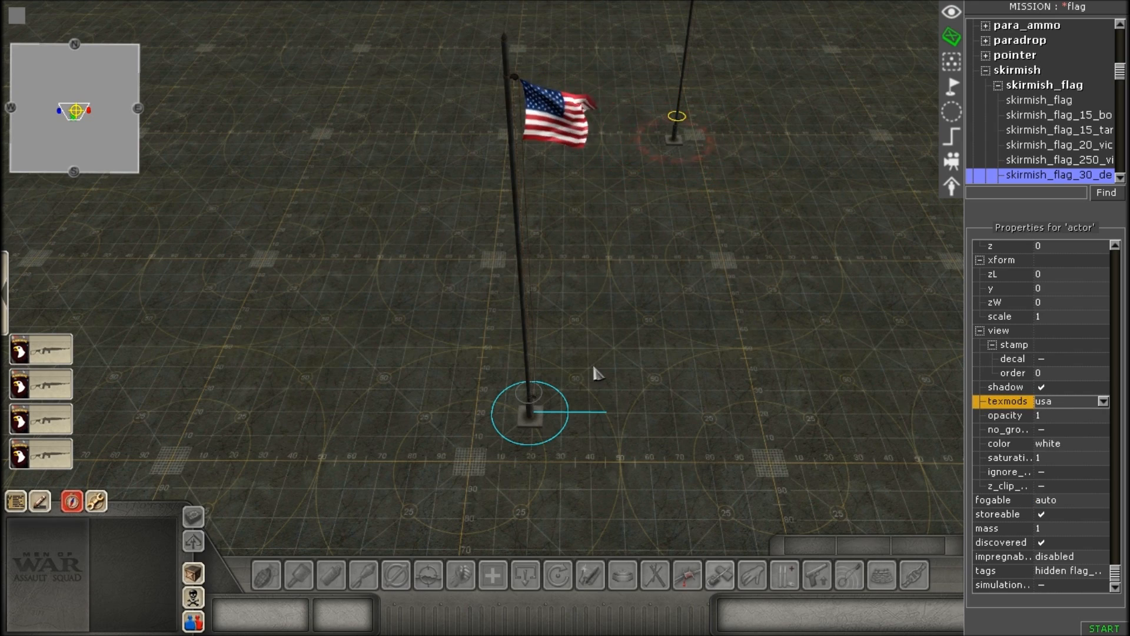
pyautogui.click(649, 359)
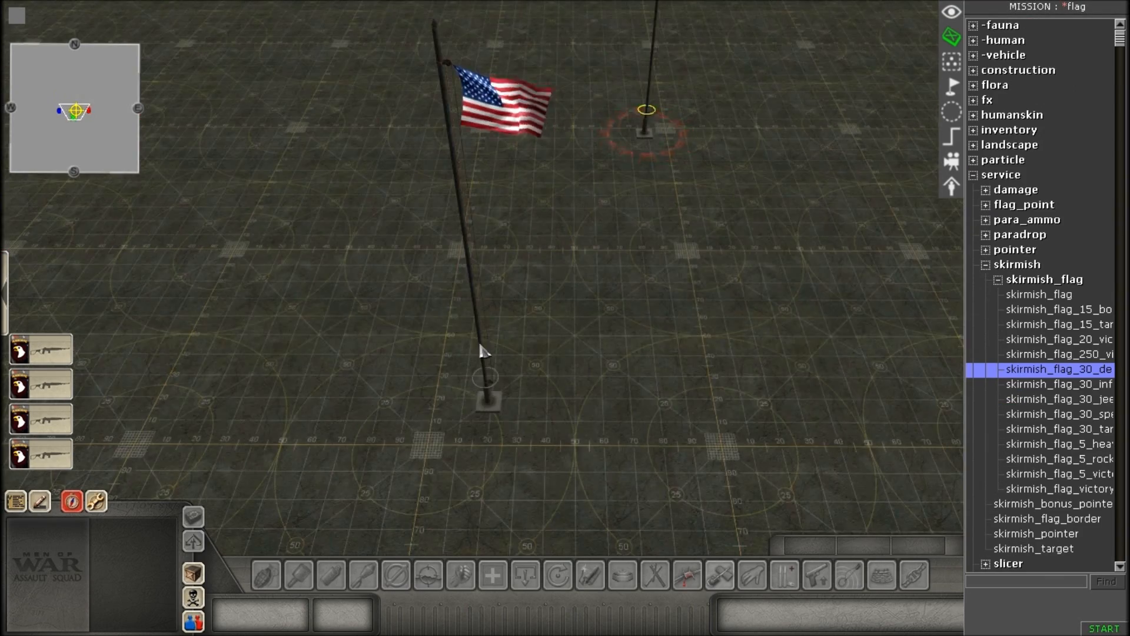
# Move the German flagpole beside the American one, at about x 75, y 359.
pyautogui.scroll(2, 478, 348)
pyautogui.scroll(-3, 419, 393)
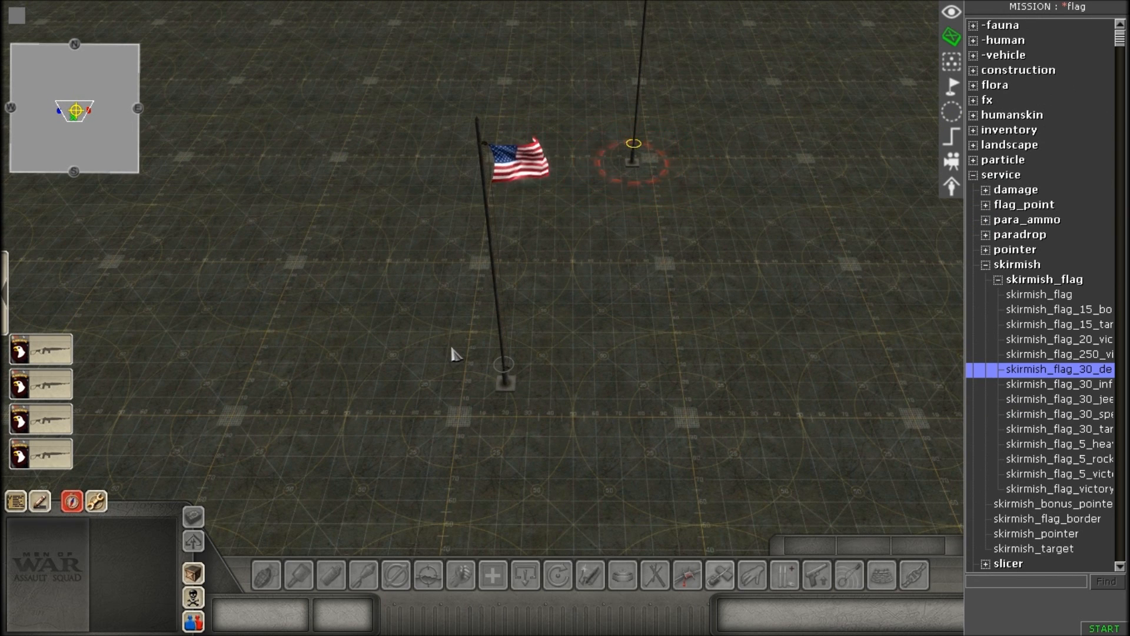
pyautogui.scroll(1, 458, 349)
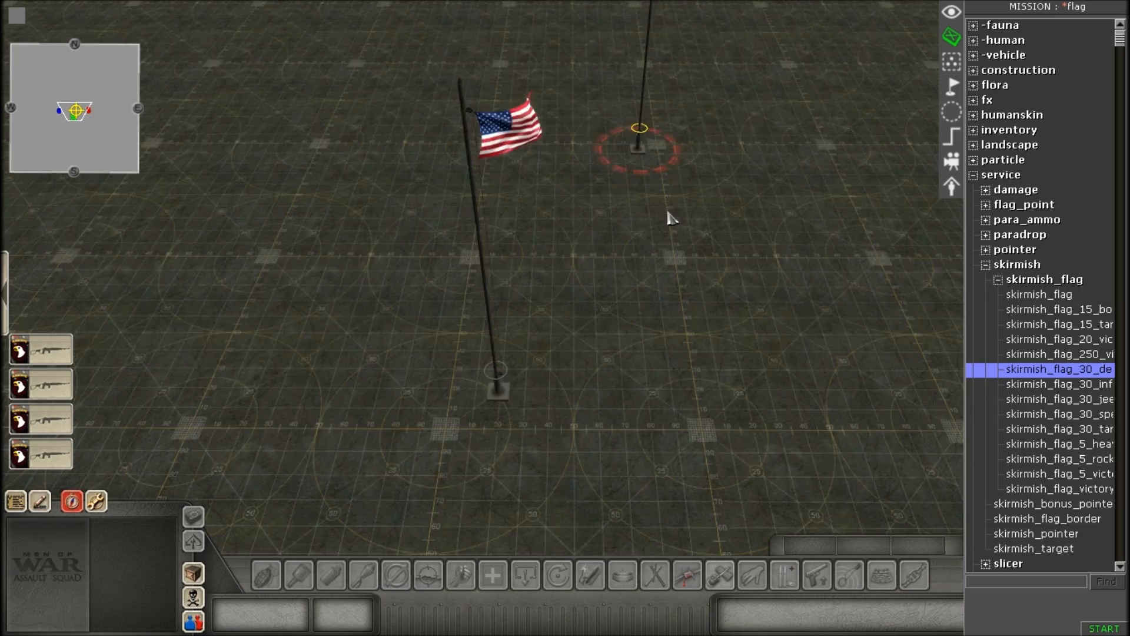
pyautogui.press('Right')
pyautogui.moveTo(481, 110); pyautogui.dragTo(568, 530)
pyautogui.click(662, 366)
pyautogui.scroll(2, 924, 126)
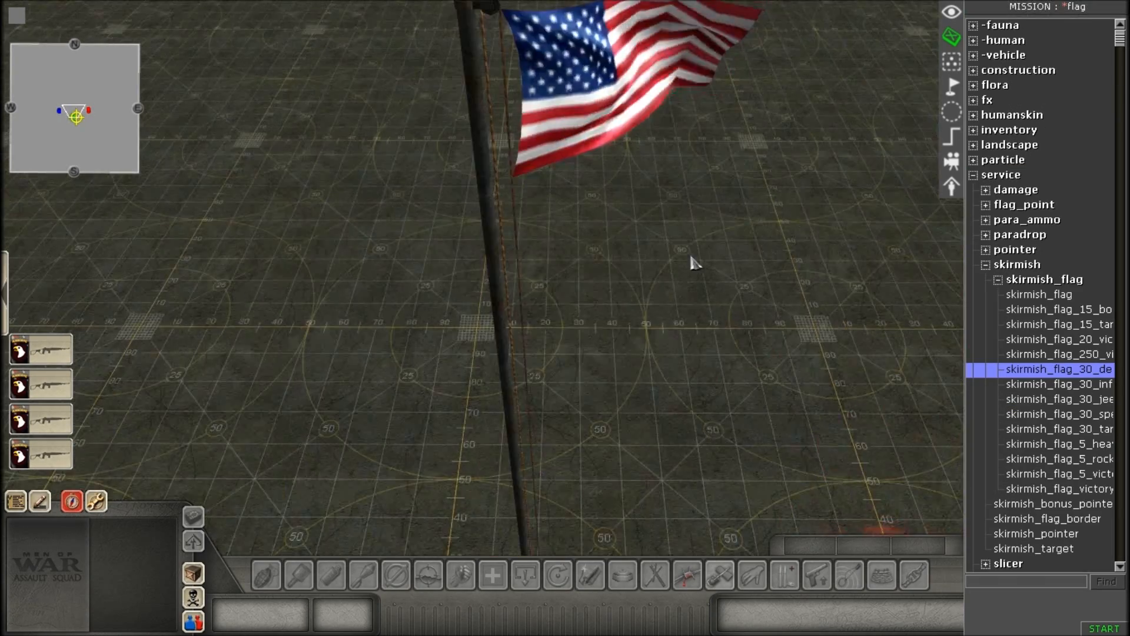
# Select the German flagpole and inspect its properties, including its tags and texmods.
pyautogui.scroll(-4, 757, 396)
pyautogui.scroll(-3, 570, 348)
pyautogui.scroll(-2, 501, 294)
pyautogui.scroll(3, 610, 302)
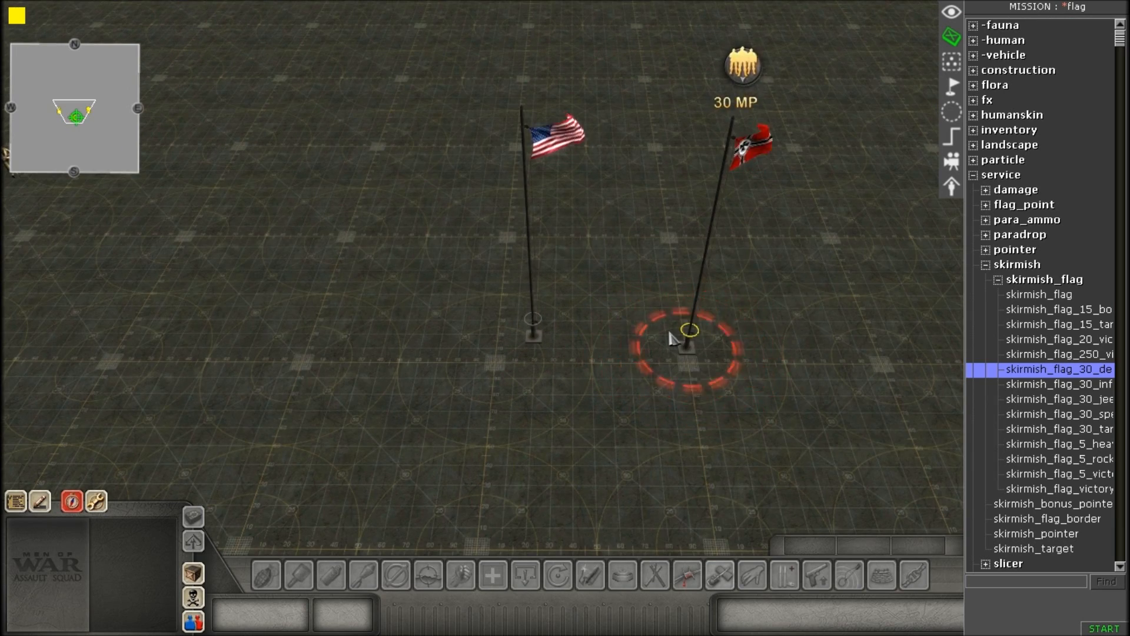
pyautogui.scroll(-2, 168, 180)
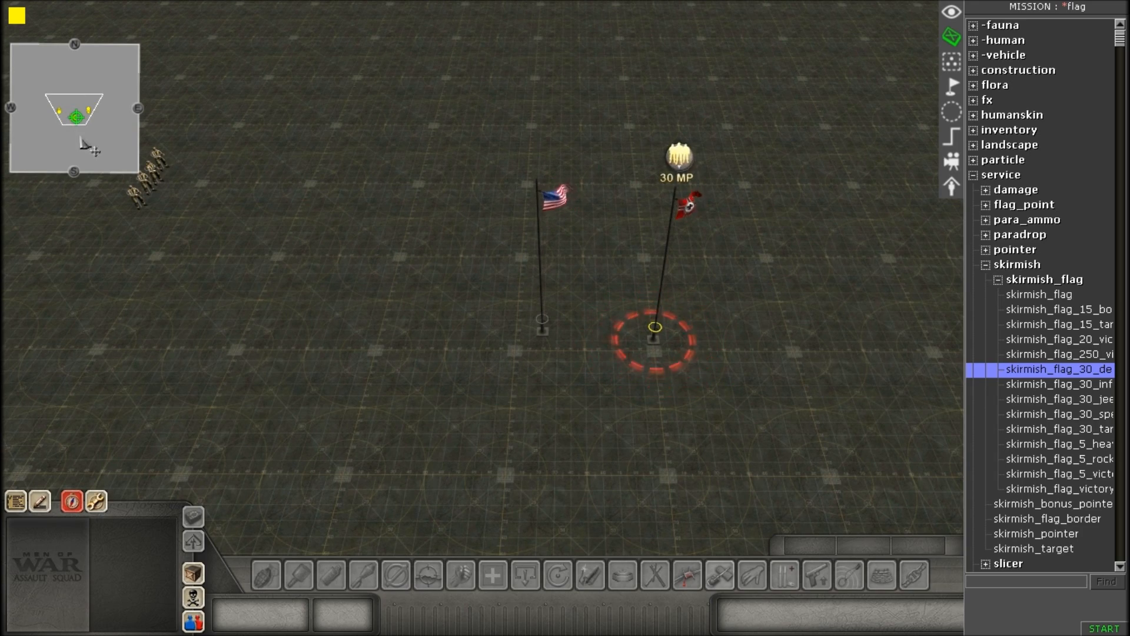
pyautogui.scroll(-1, 147, 193)
pyautogui.scroll(5, 552, 277)
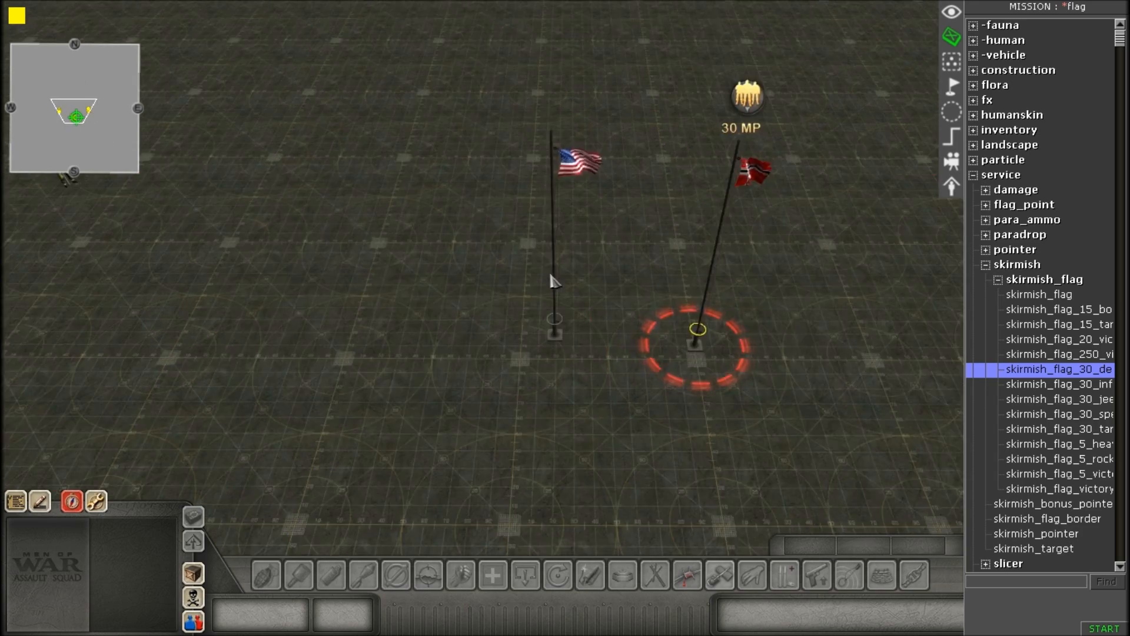
pyautogui.moveTo(697, 482); pyautogui.dragTo(703, 493)
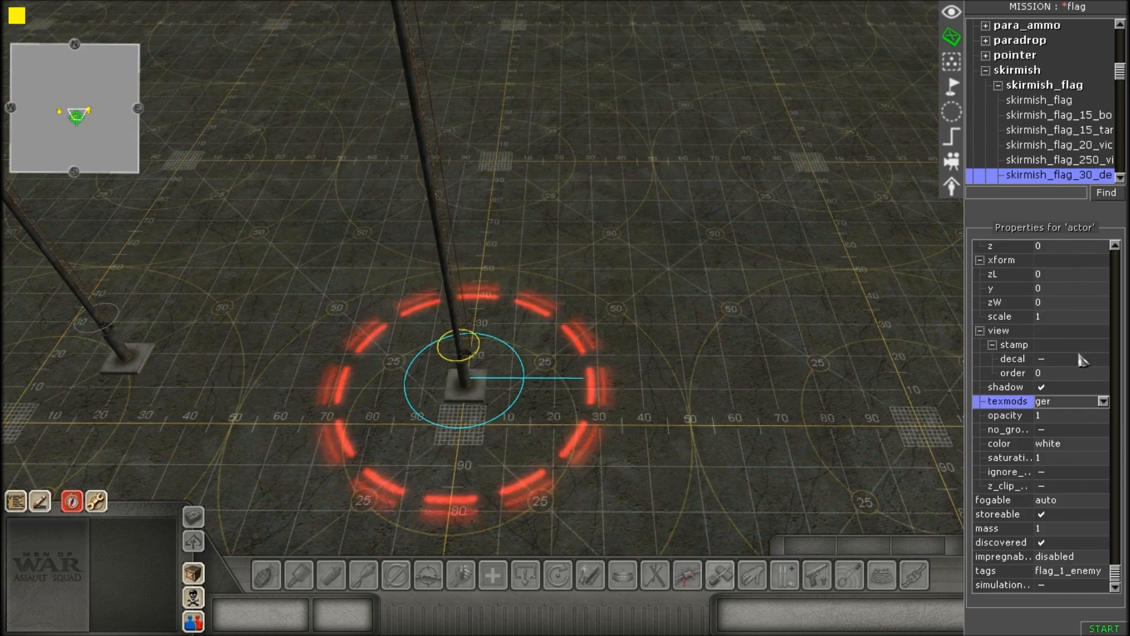
pyautogui.scroll(4, 1093, 375)
pyautogui.scroll(-4, 677, 404)
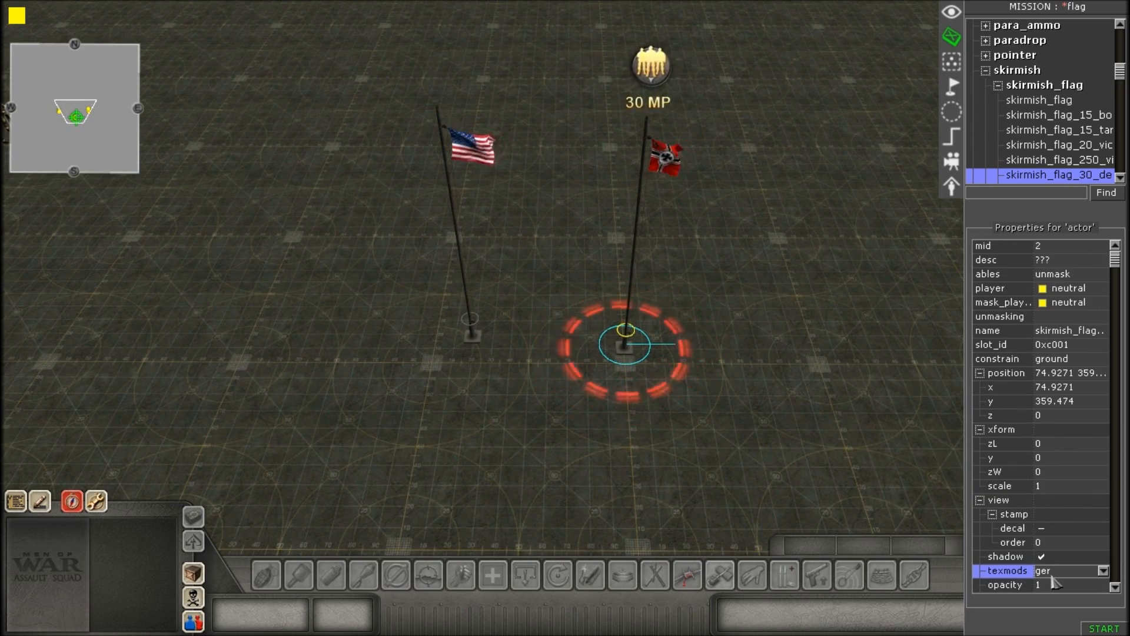
# Try the red texmods on the German flagpole, and set it back to ger.
pyautogui.scroll(3, 698, 339)
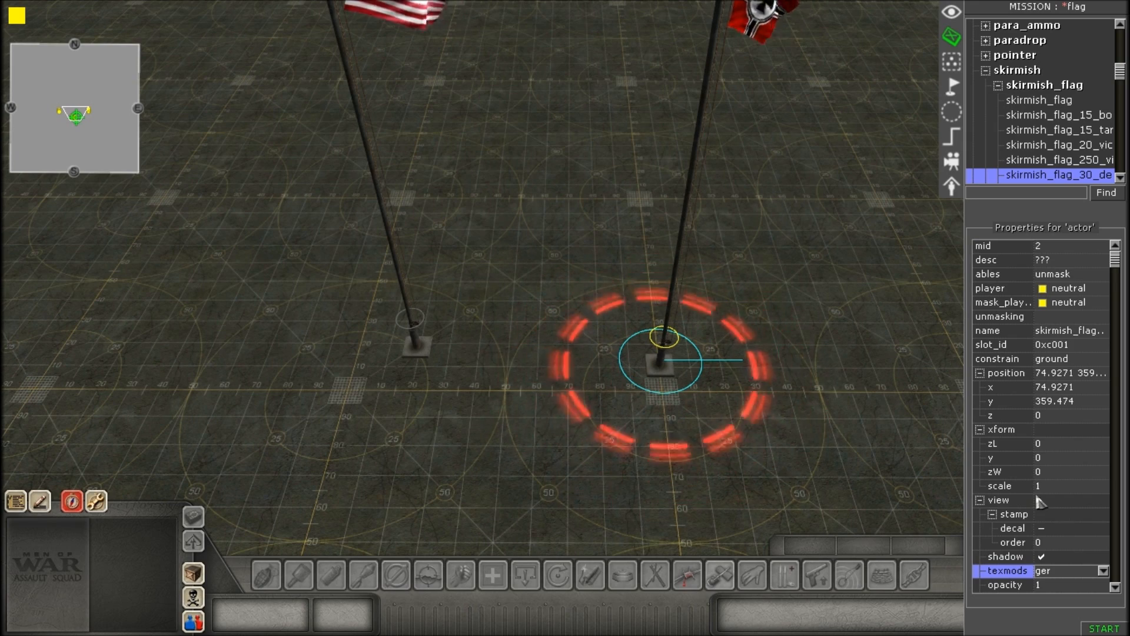
pyautogui.scroll(-2, 1043, 500)
pyautogui.doubleClick(1062, 517)
pyautogui.click(1063, 518)
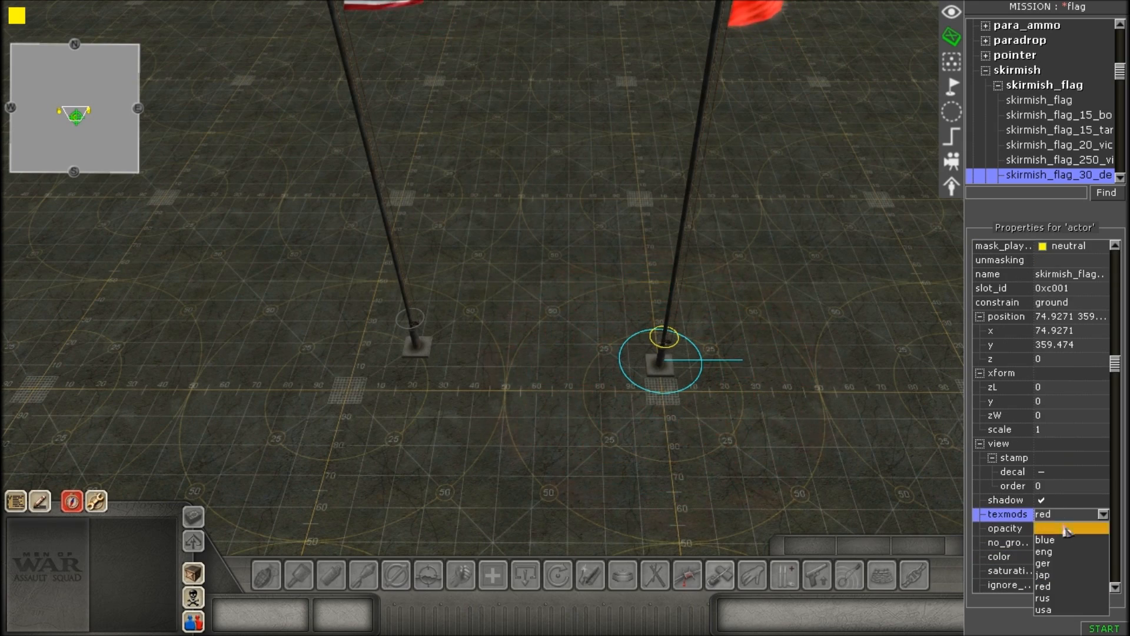
pyautogui.click(1060, 563)
# Examine the American and German flagpoles standing side by side, comparing their flags and the capture ring.
pyautogui.scroll(-4, 640, 253)
pyautogui.scroll(4, 788, 212)
pyautogui.scroll(-4, 656, 333)
pyautogui.scroll(3, 686, 270)
pyautogui.scroll(-3, 730, 346)
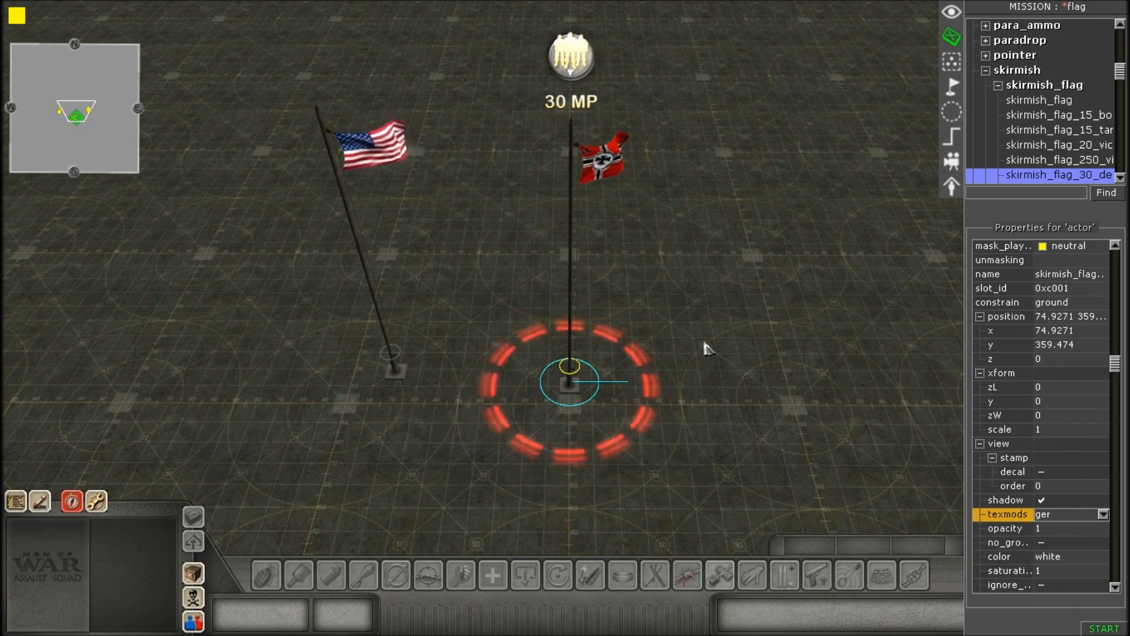
pyautogui.scroll(4, 640, 305)
pyautogui.scroll(-5, 641, 313)
pyautogui.scroll(-1, 641, 313)
pyautogui.press('Left')
pyautogui.press('Right')
pyautogui.scroll(3, 715, 304)
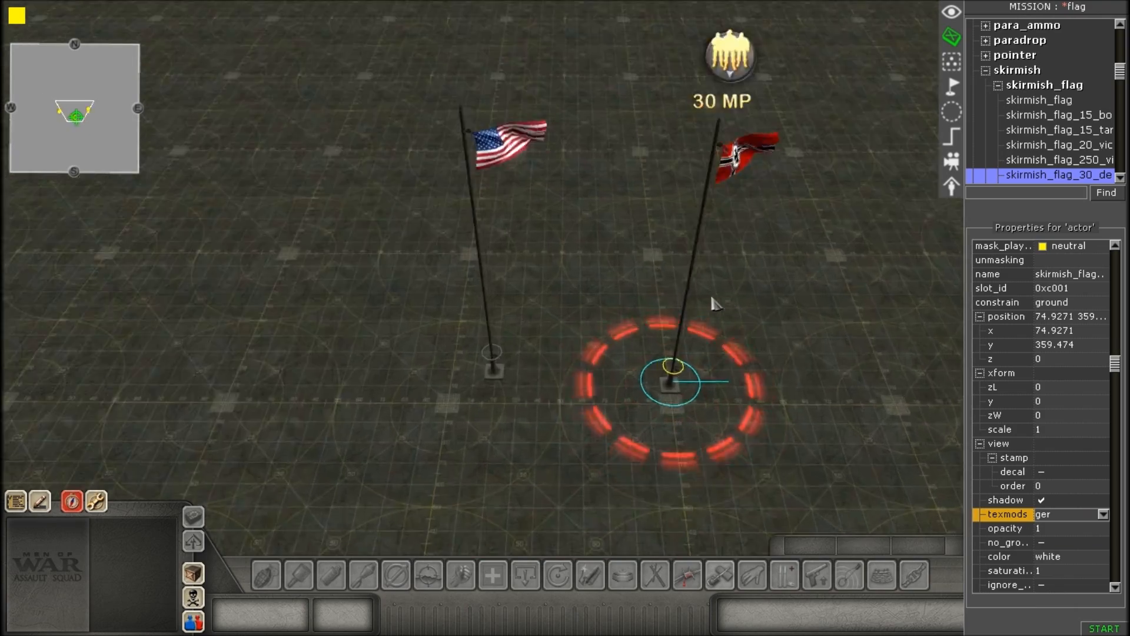
pyautogui.click(855, 344)
pyautogui.click(672, 375)
pyautogui.click(777, 320)
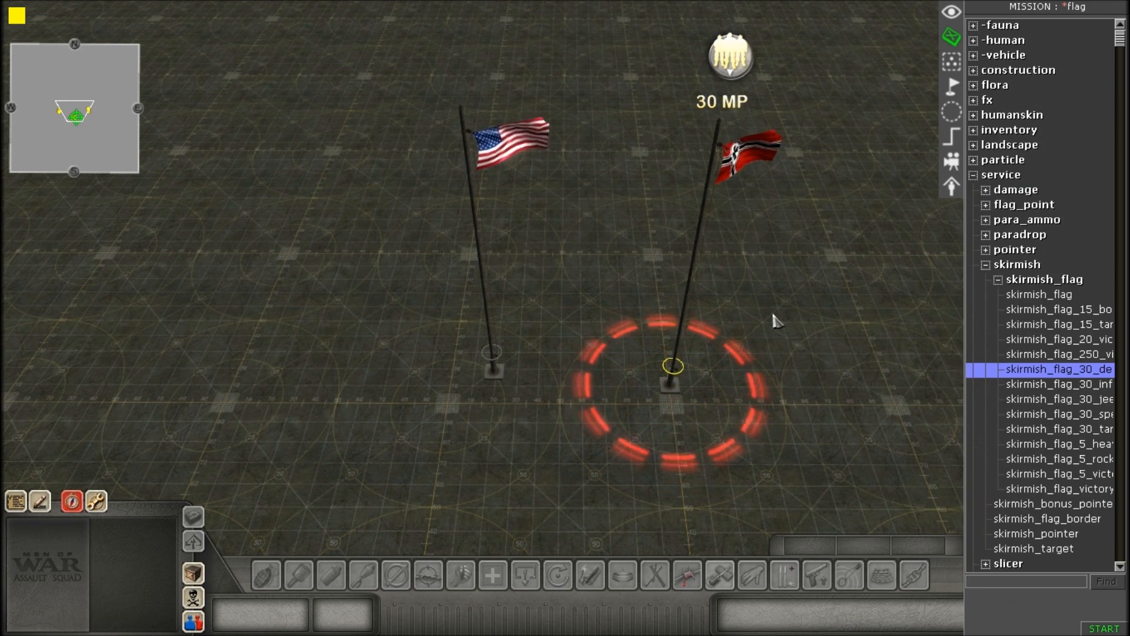
pyautogui.click(675, 382)
pyautogui.scroll(-3, 686, 416)
pyautogui.click(708, 312)
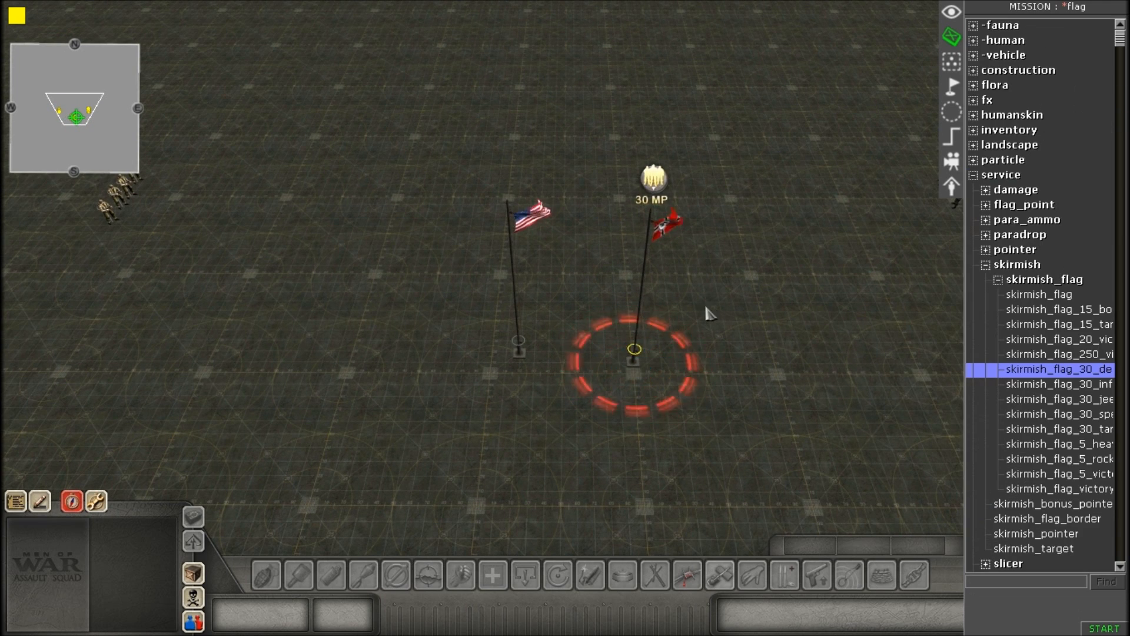
pyautogui.scroll(3, 686, 302)
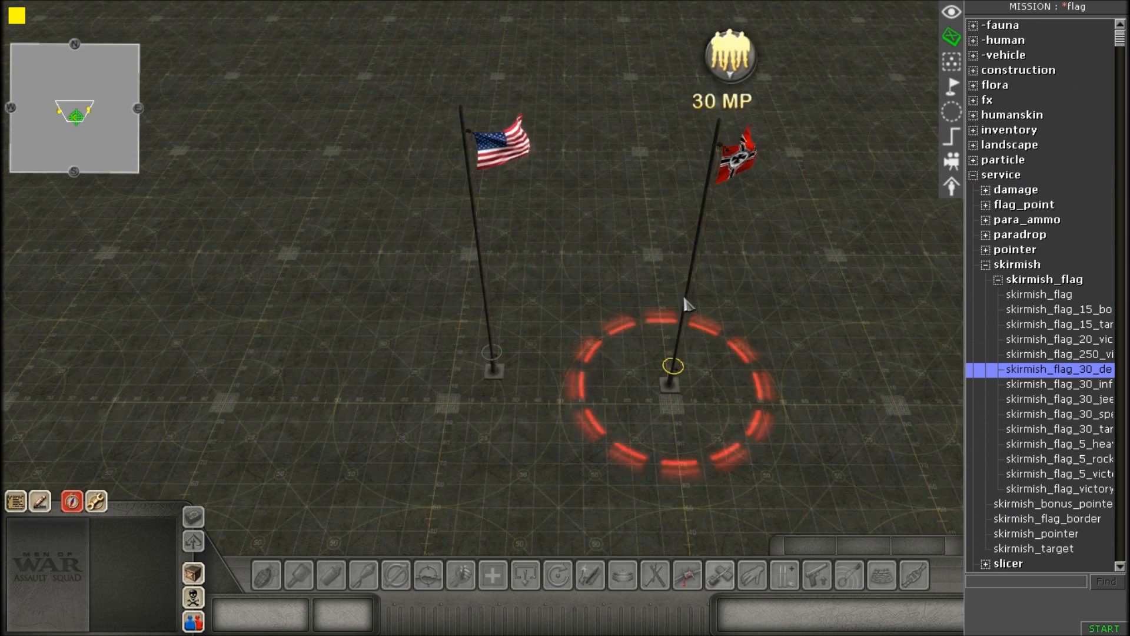
pyautogui.scroll(-4, 676, 336)
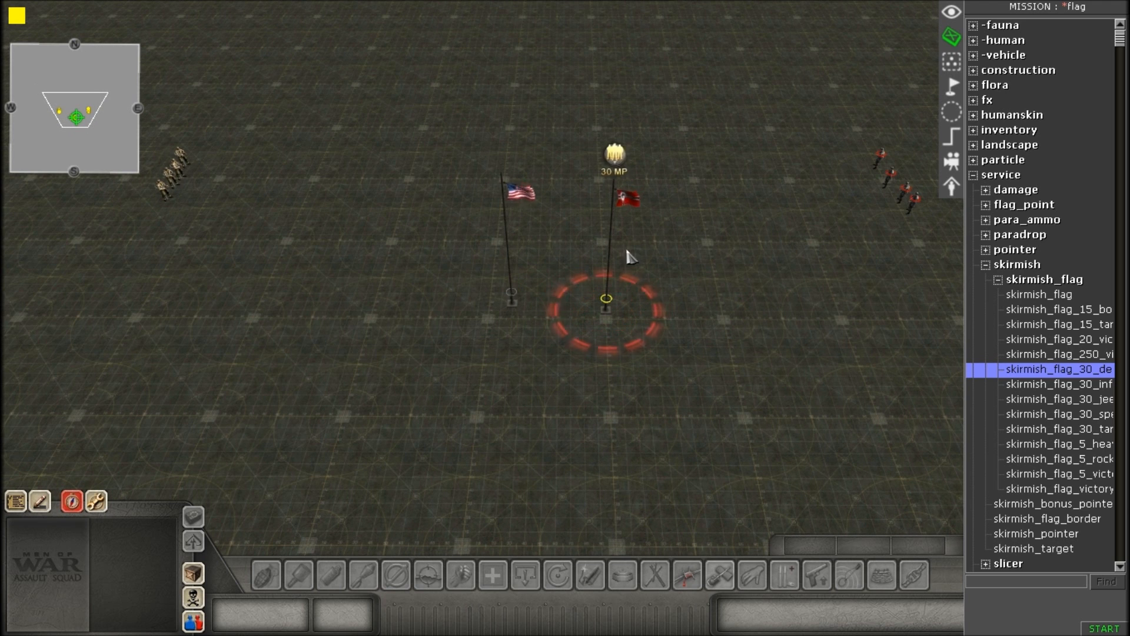
# Switch between the two players, and move both flagpoles between the squads, to about x -60, y 148 and x 61, y 159.
pyautogui.hotkey('alt', '1')
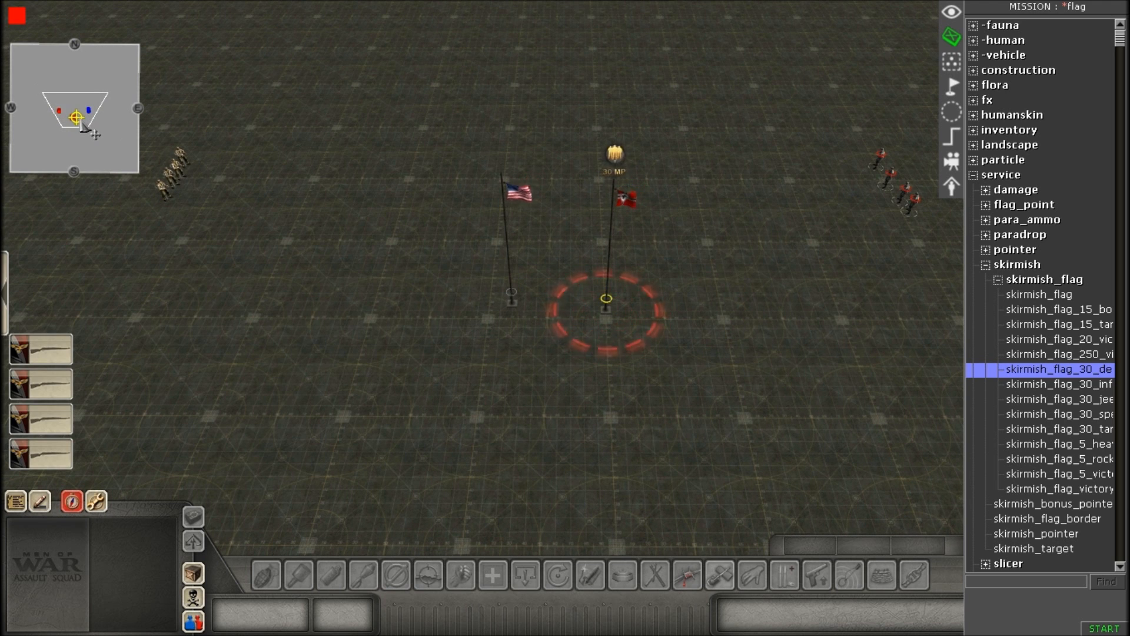
pyautogui.hotkey('alt', '1')
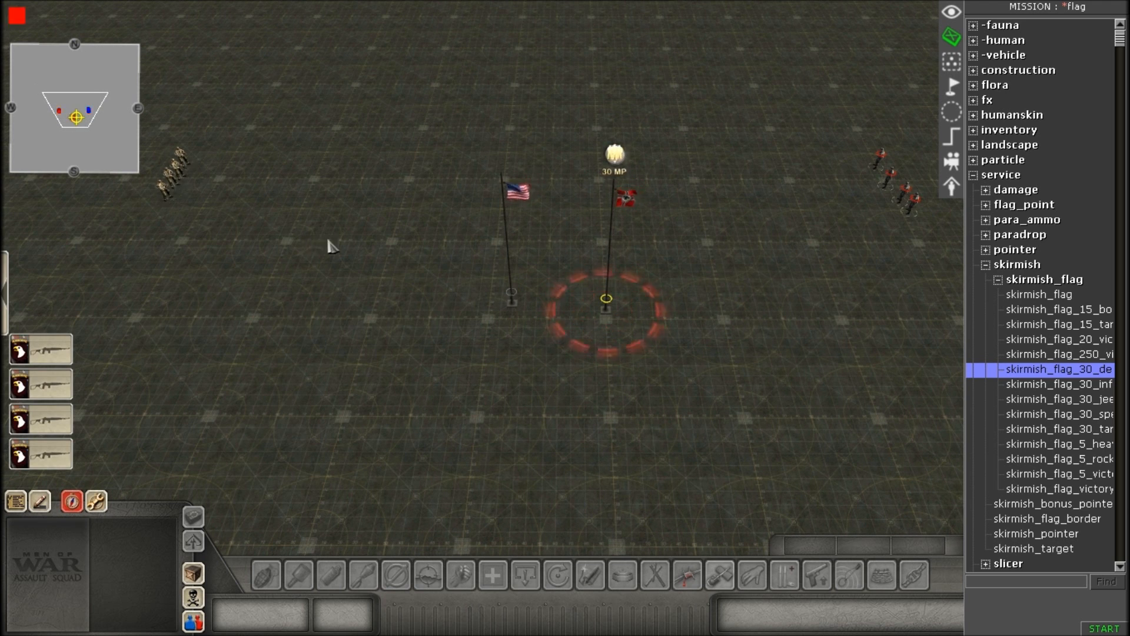
pyautogui.moveTo(385, 325); pyautogui.dragTo(579, 330)
pyautogui.click(579, 330)
pyautogui.moveTo(565, 318); pyautogui.dragTo(365, 224, button='middle')
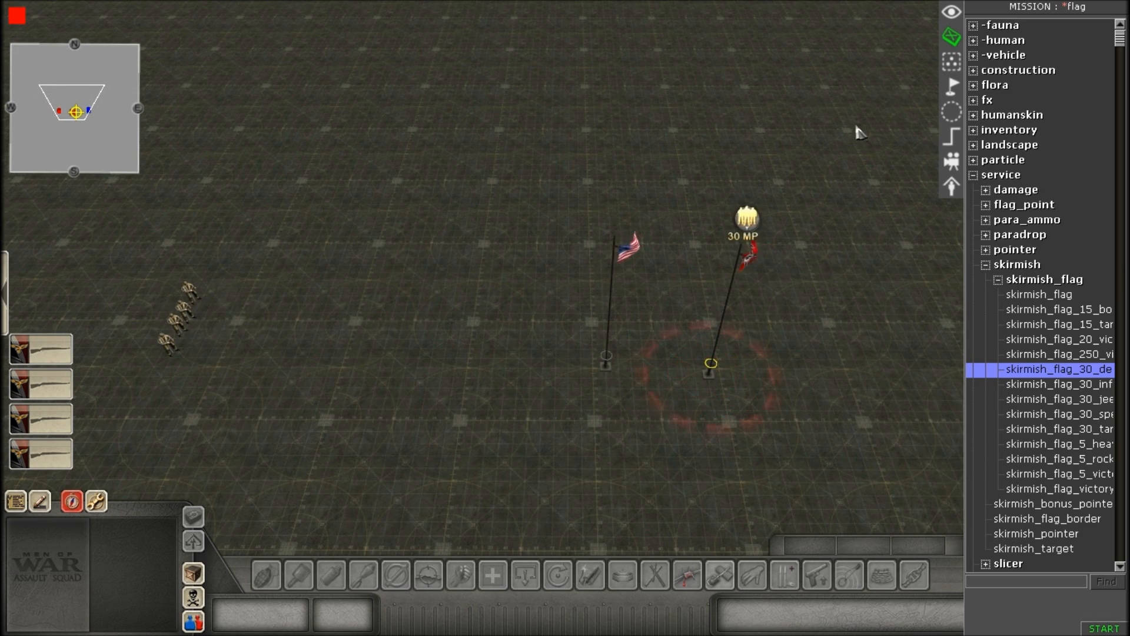
# Select the four soldiers of the player's squad and inspect their assigned tags.
pyautogui.moveTo(149, 220); pyautogui.dragTo(321, 396)
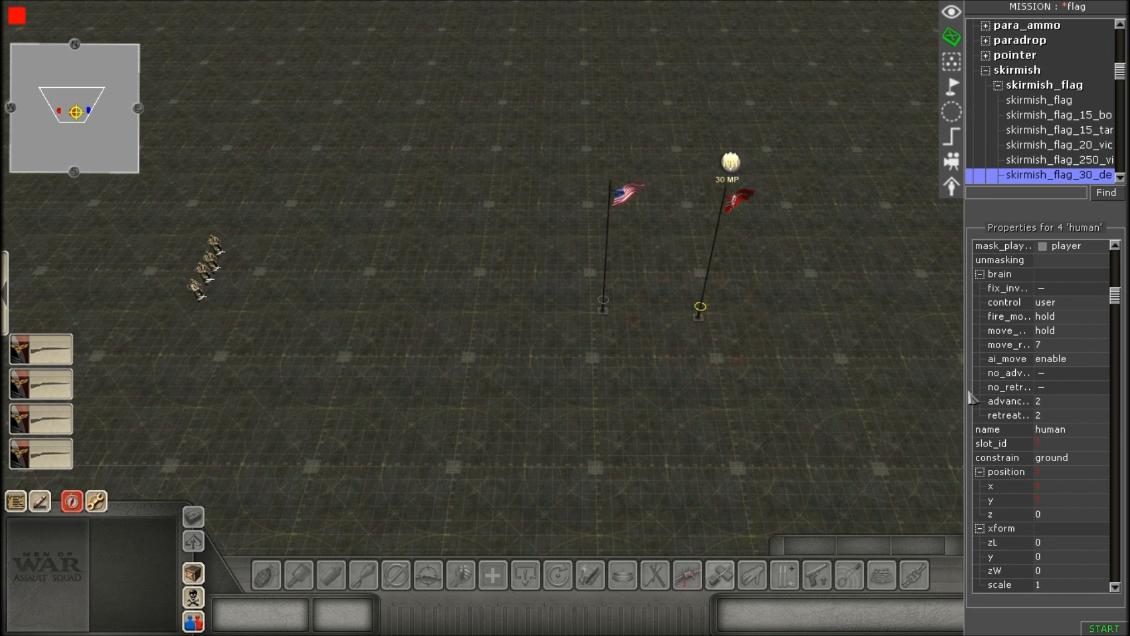
pyautogui.rightClick(615, 259)
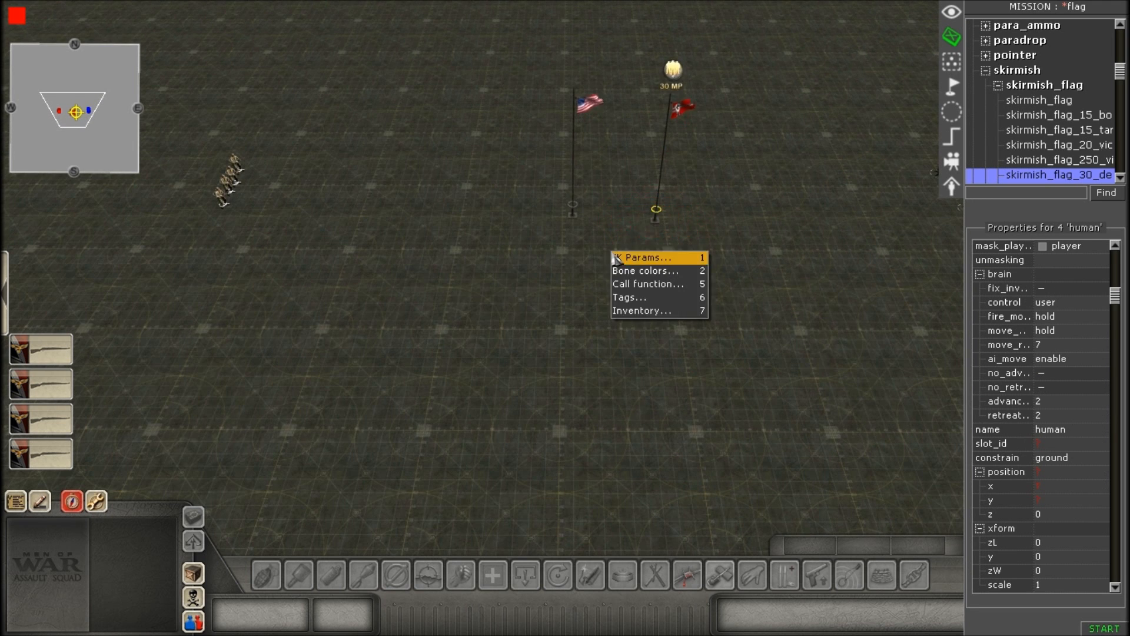
pyautogui.click(632, 297)
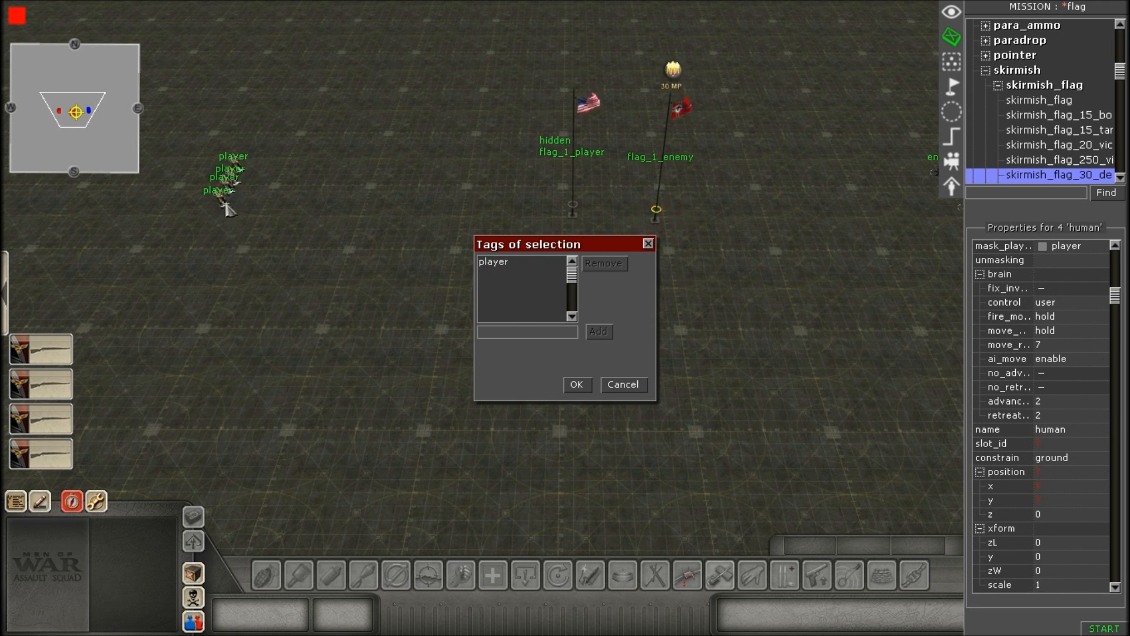
pyautogui.click(542, 262)
pyautogui.click(633, 387)
# Select the four soldiers of the enemy squad and inspect their assigned tags.
pyautogui.moveTo(632, 384); pyautogui.dragTo(500, 384, button='middle')
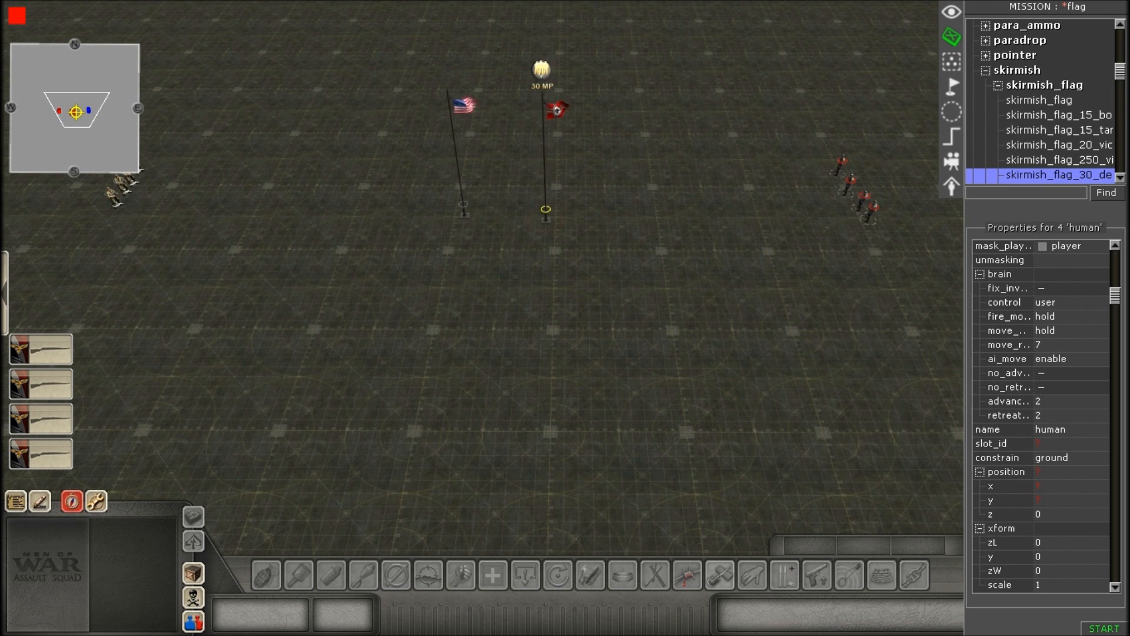
pyautogui.moveTo(790, 116); pyautogui.dragTo(873, 220)
pyautogui.moveTo(815, 217); pyautogui.dragTo(725, 242, button='middle')
pyautogui.rightClick(730, 260)
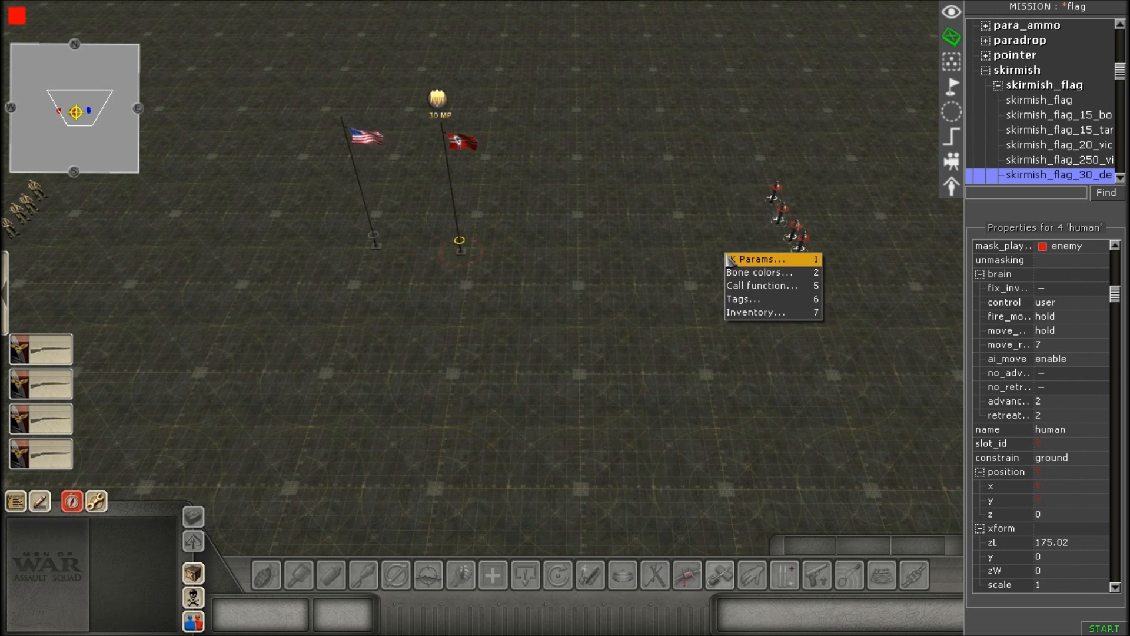
pyautogui.click(744, 260)
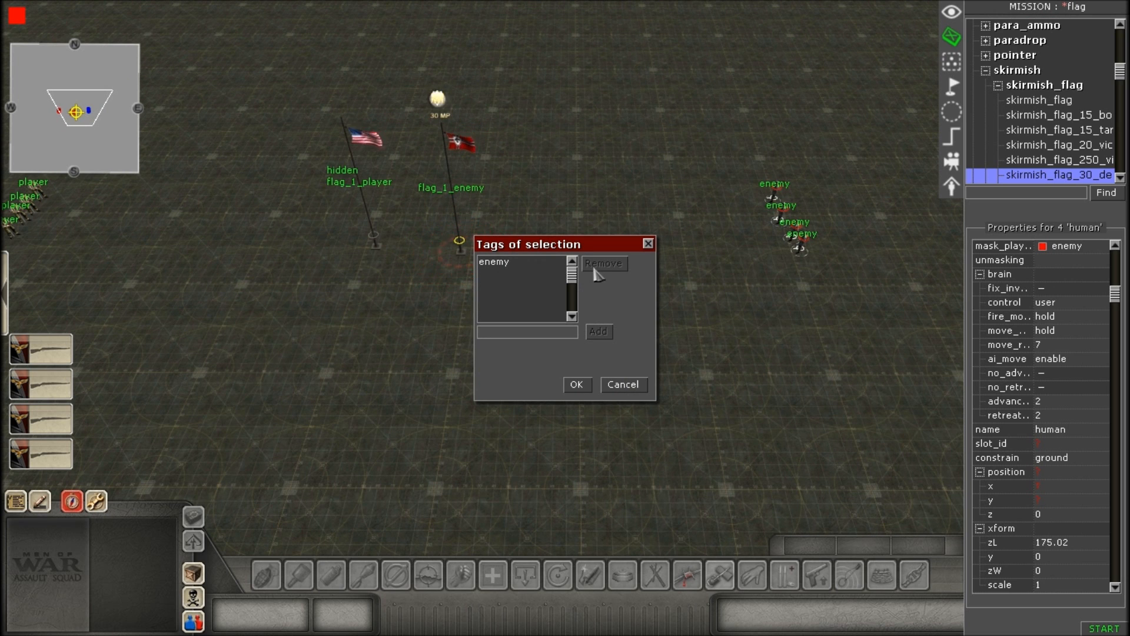
pyautogui.click(538, 263)
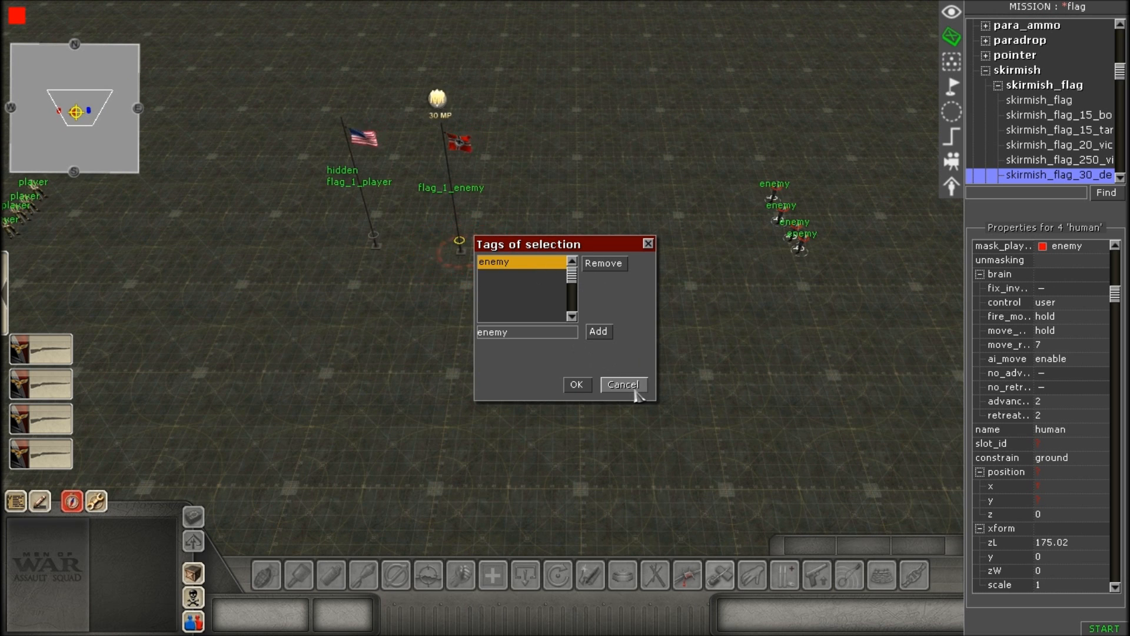
pyautogui.click(634, 389)
# Select the American flagpole and inspect its hidden and flag_1_player tags without changing them.
pyautogui.scroll(3, 96, 7)
pyautogui.scroll(3, 512, 323)
pyautogui.scroll(-2, 512, 323)
pyautogui.click(513, 323)
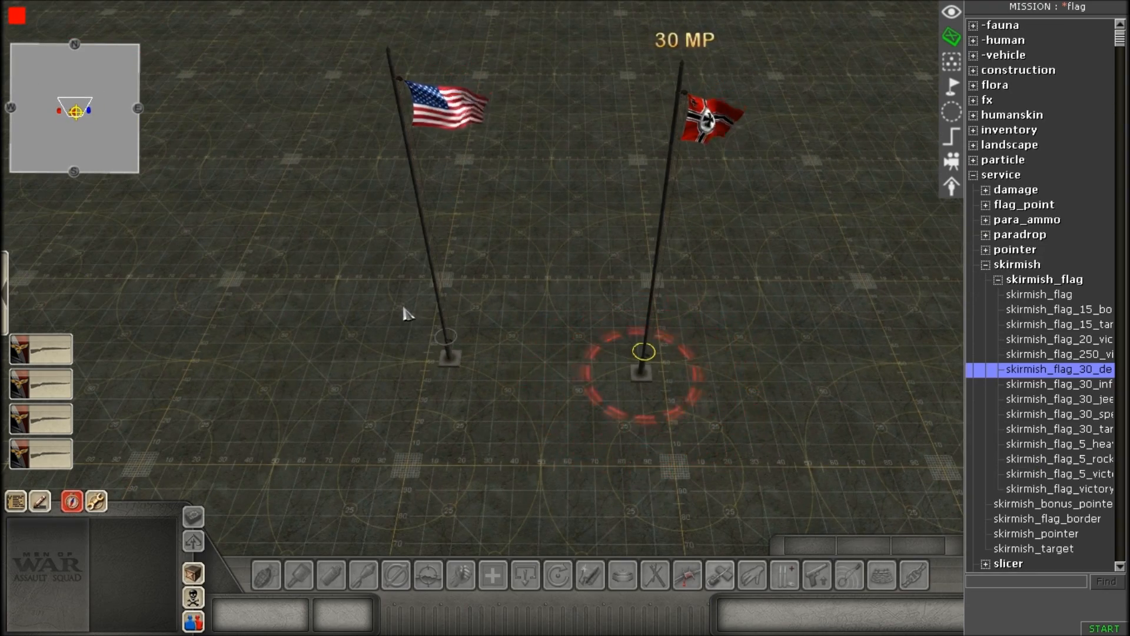
pyautogui.click(445, 352)
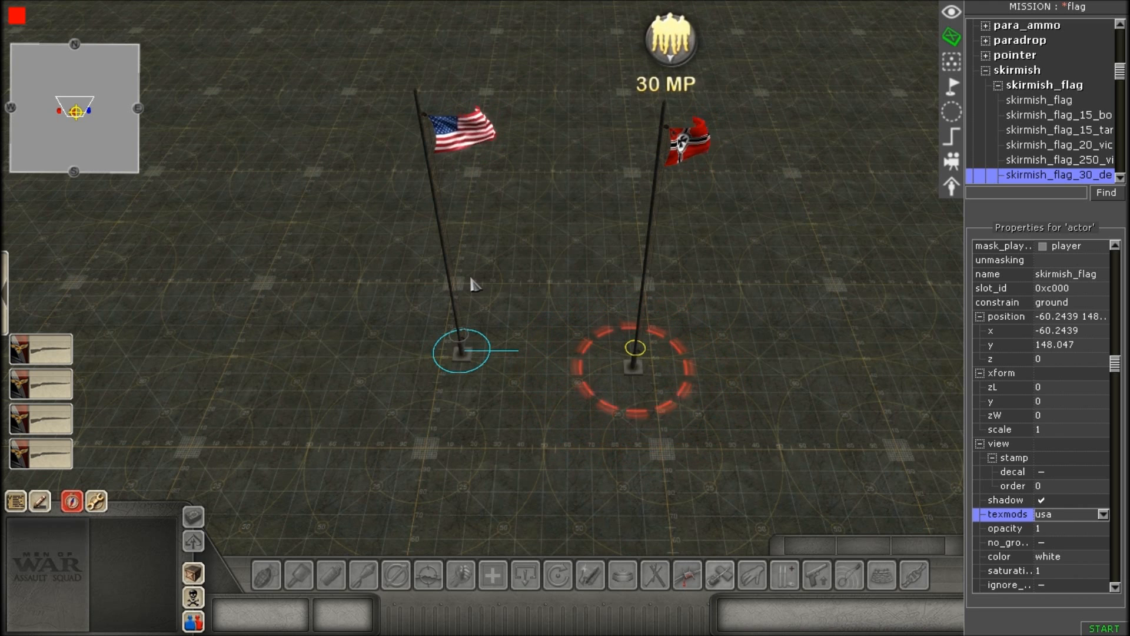
pyautogui.rightClick(489, 271)
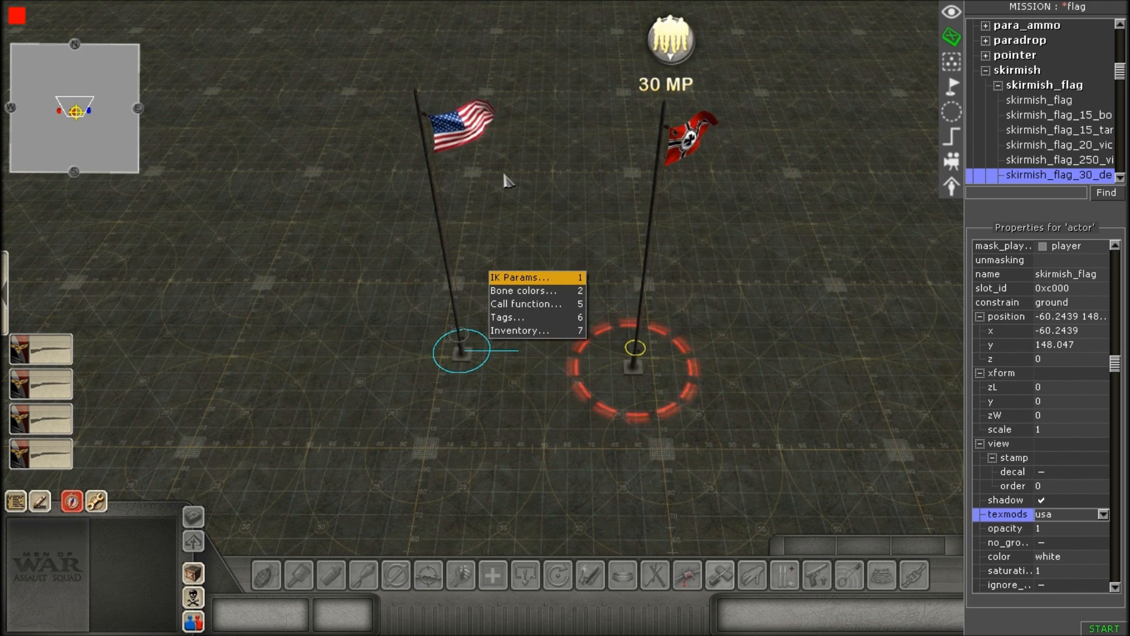
pyautogui.press('6')
pyautogui.click(505, 266)
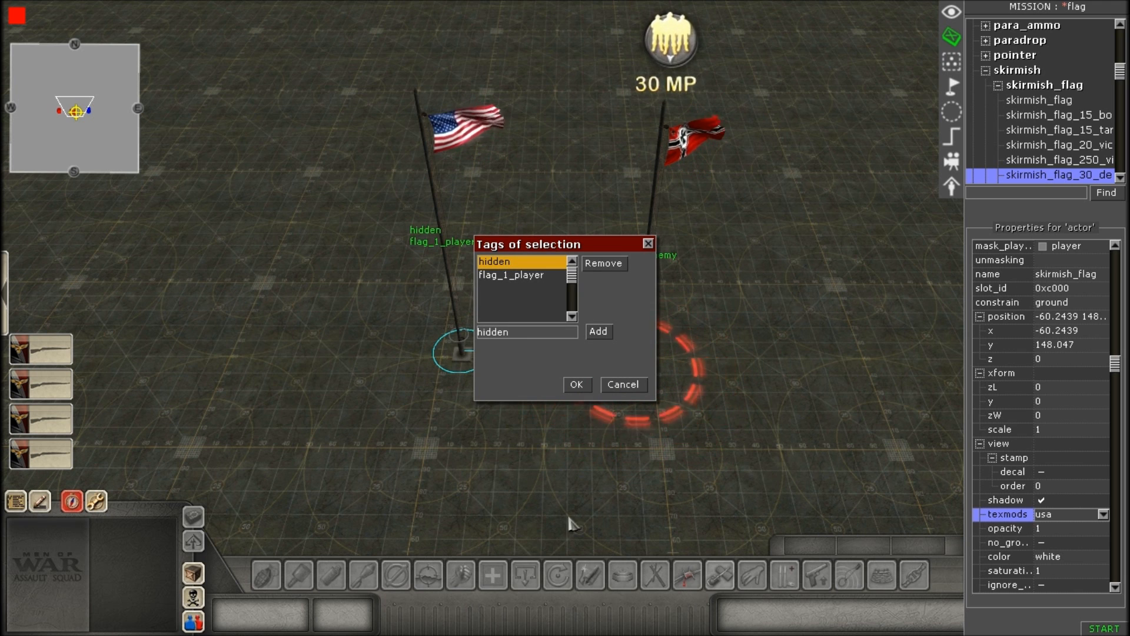
pyautogui.moveTo(582, 634)
pyautogui.click(519, 277)
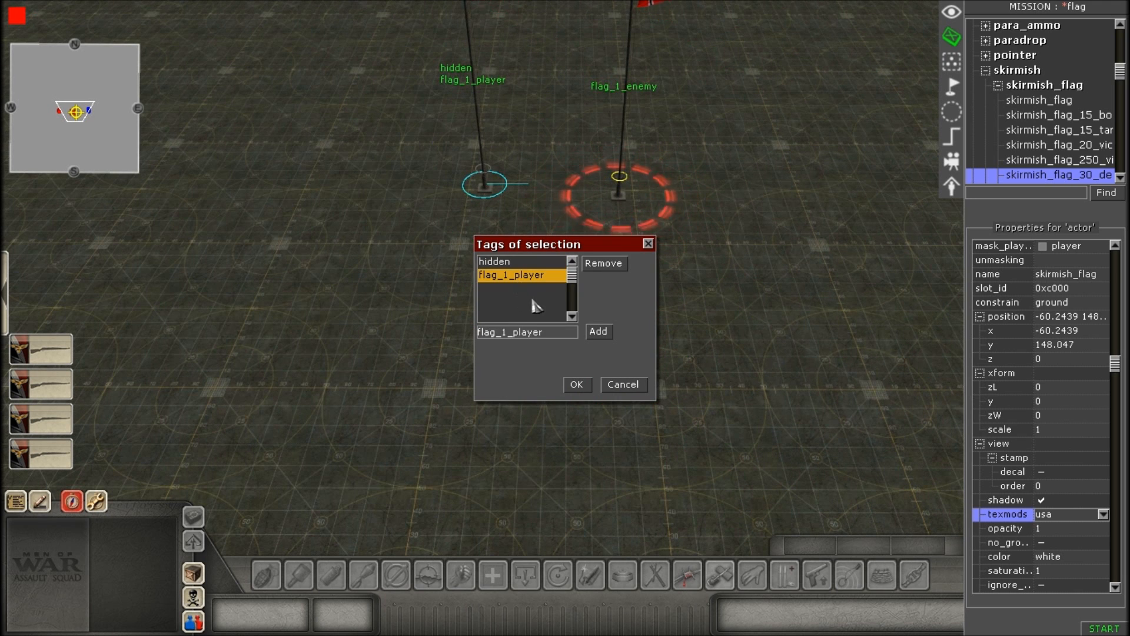
pyautogui.scroll(2, 493, 167)
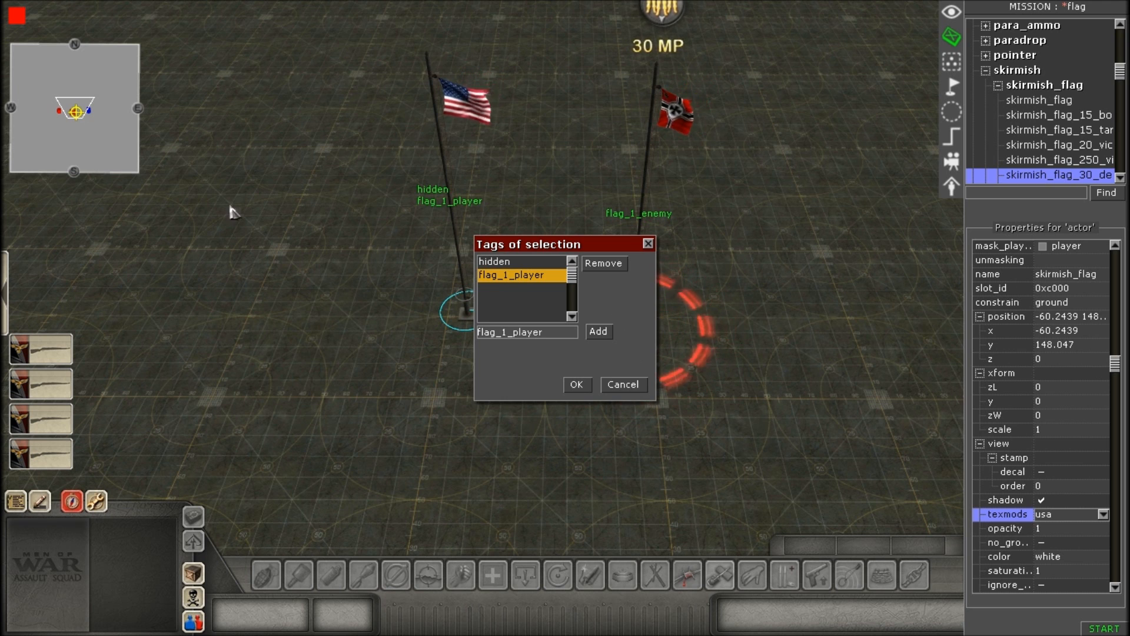
pyautogui.press('Left')
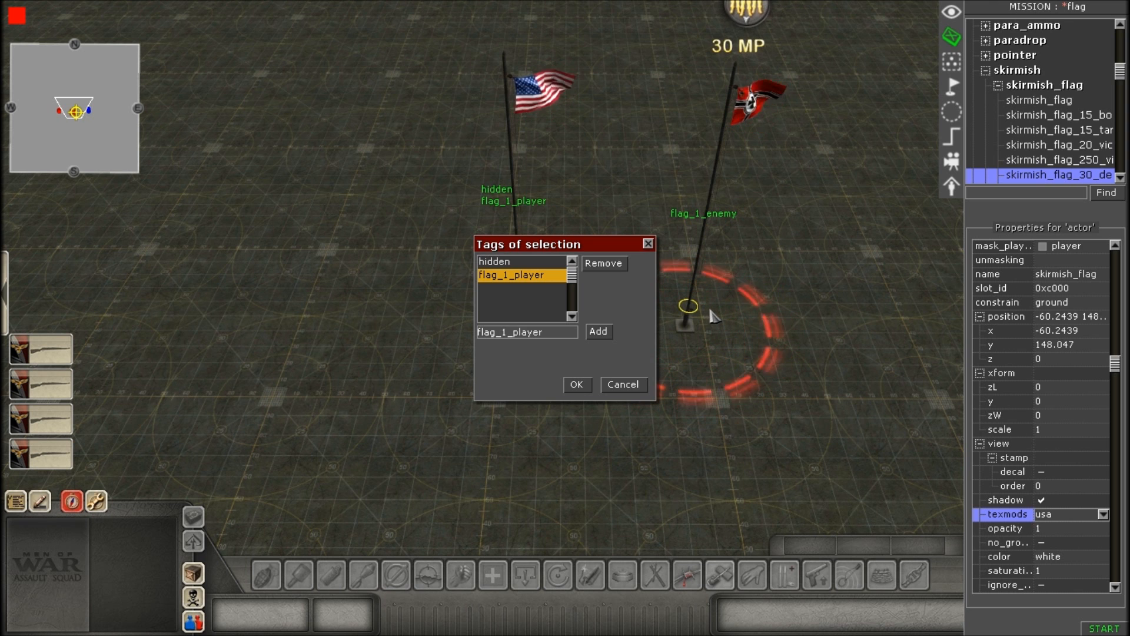
pyautogui.click(612, 387)
# Select the German flagpole and inspect its assigned tags, leaving them as they are.
pyautogui.scroll(3, 612, 389)
pyautogui.click(739, 322)
pyautogui.press('Right')
pyautogui.press('Up')
pyautogui.scroll(-1, 520, 232)
pyautogui.press('Up')
pyautogui.press('Down')
pyautogui.scroll(-2, 661, 328)
pyautogui.rightClick(661, 323)
pyautogui.click(677, 371)
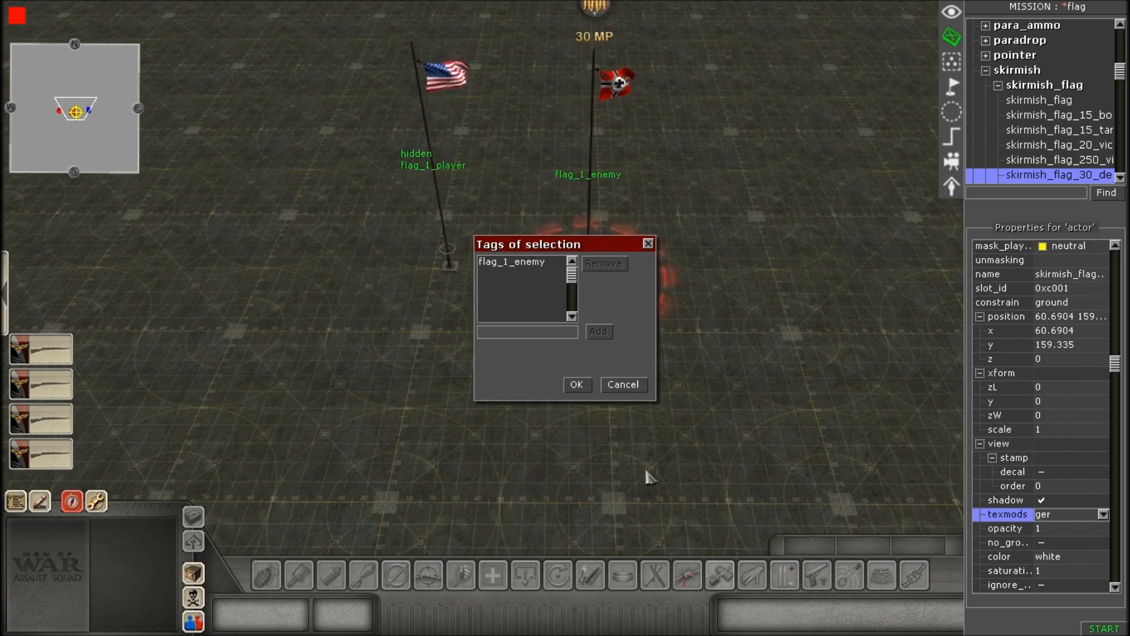
pyautogui.press('Down')
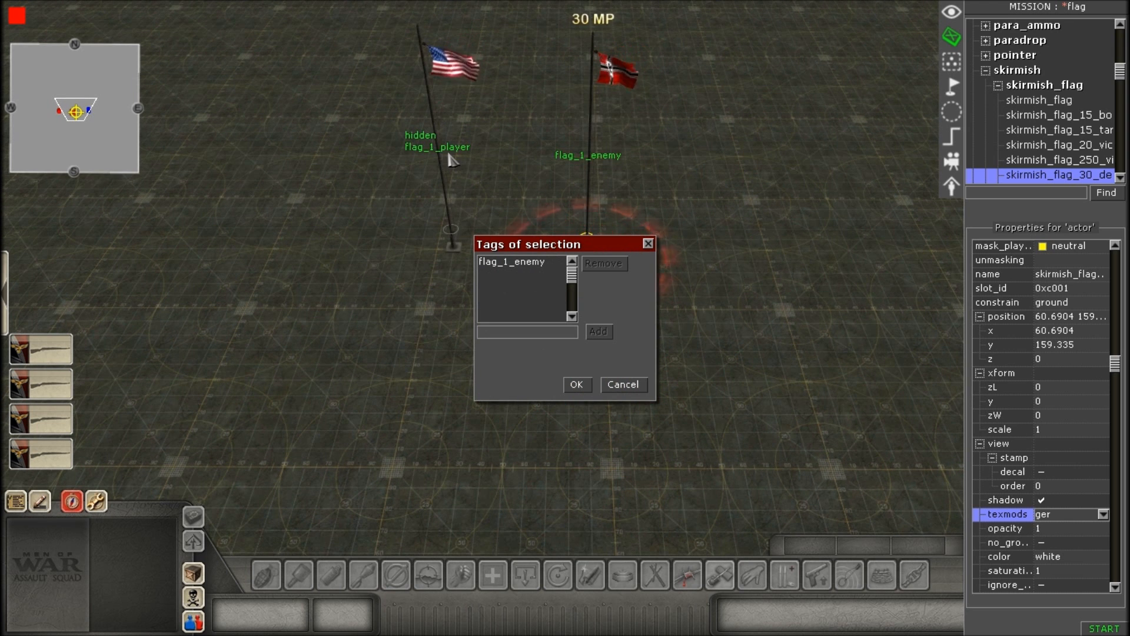
pyautogui.click(642, 383)
# Move the German flagpole onto a grid intersection, at about x -74, y 76.
pyautogui.press('Up')
pyautogui.click(536, 231)
pyautogui.press('Up')
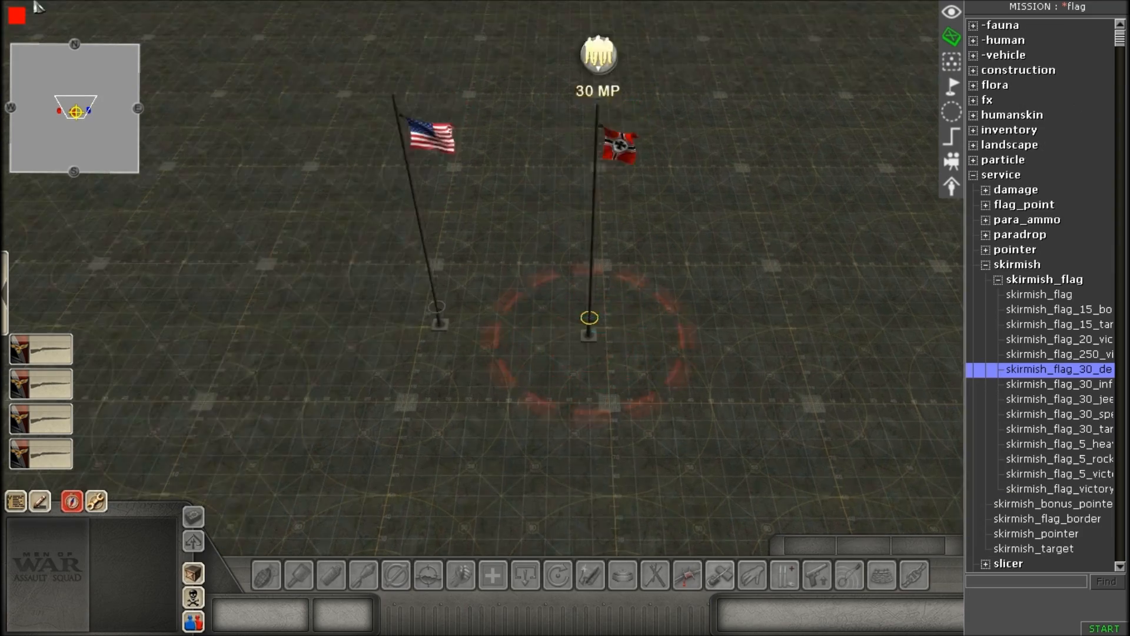
pyautogui.scroll(3, 467, 626)
pyautogui.moveTo(739, 352); pyautogui.dragTo(536, 141)
pyautogui.scroll(3, 394, 246)
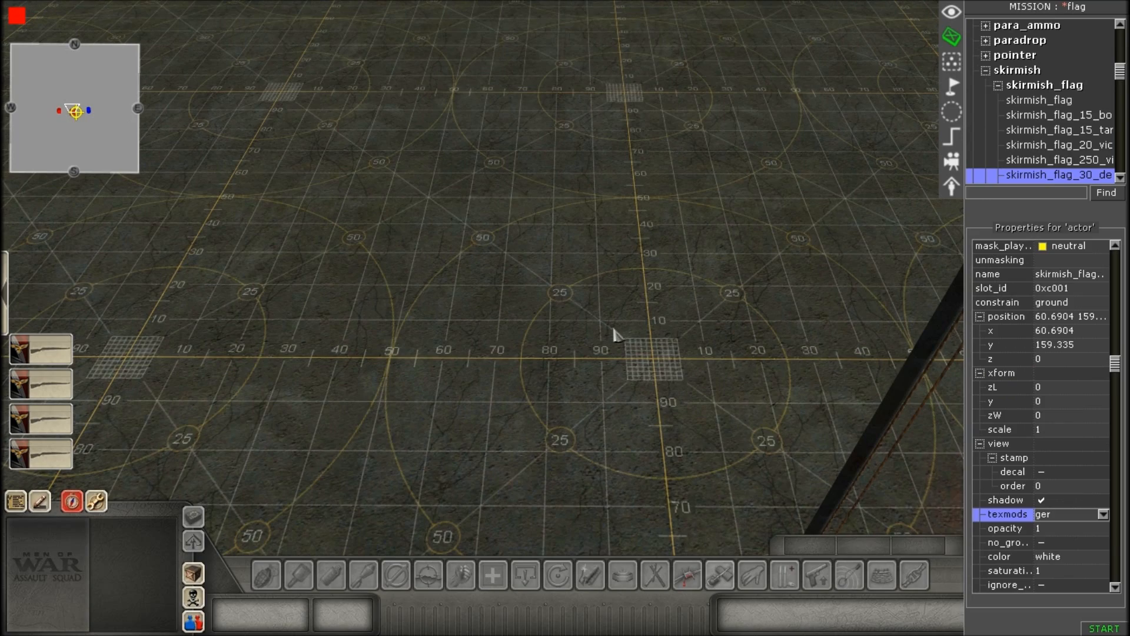
pyautogui.rightClick(659, 375)
pyautogui.rightClick(650, 362)
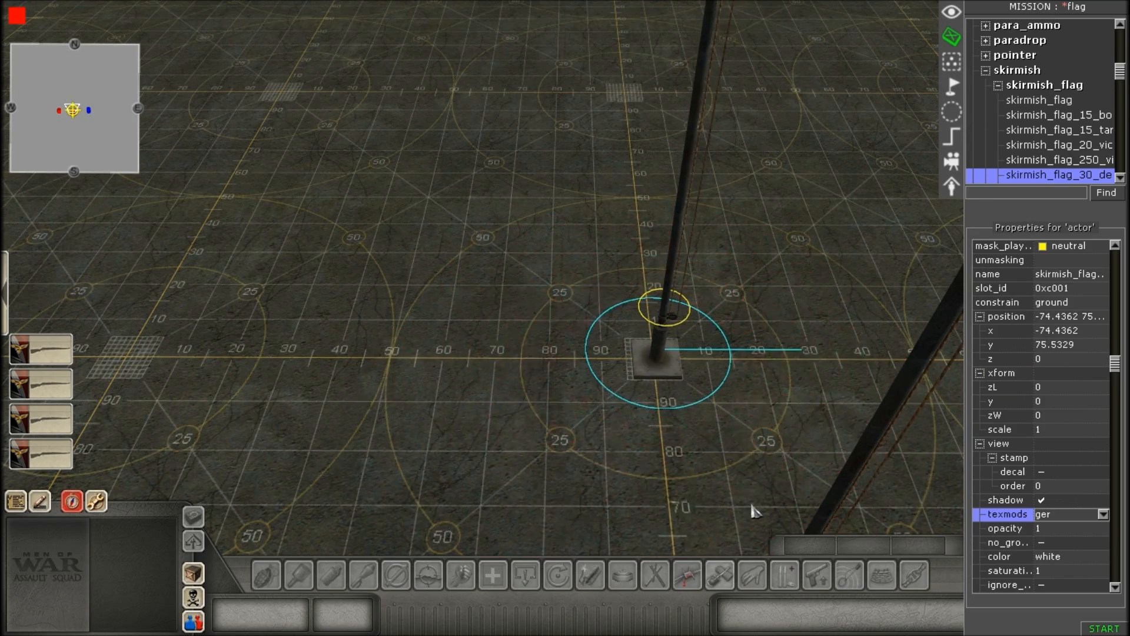
# Move the American flagpole exactly onto the German one, at about x -74, y 75.
pyautogui.click(564, 292)
pyautogui.moveTo(674, 406)
pyautogui.mouseDown()
pyautogui.moveTo(713, 425)
pyautogui.moveTo(671, 359)
pyautogui.moveTo(629, 246)
pyautogui.mouseUp()
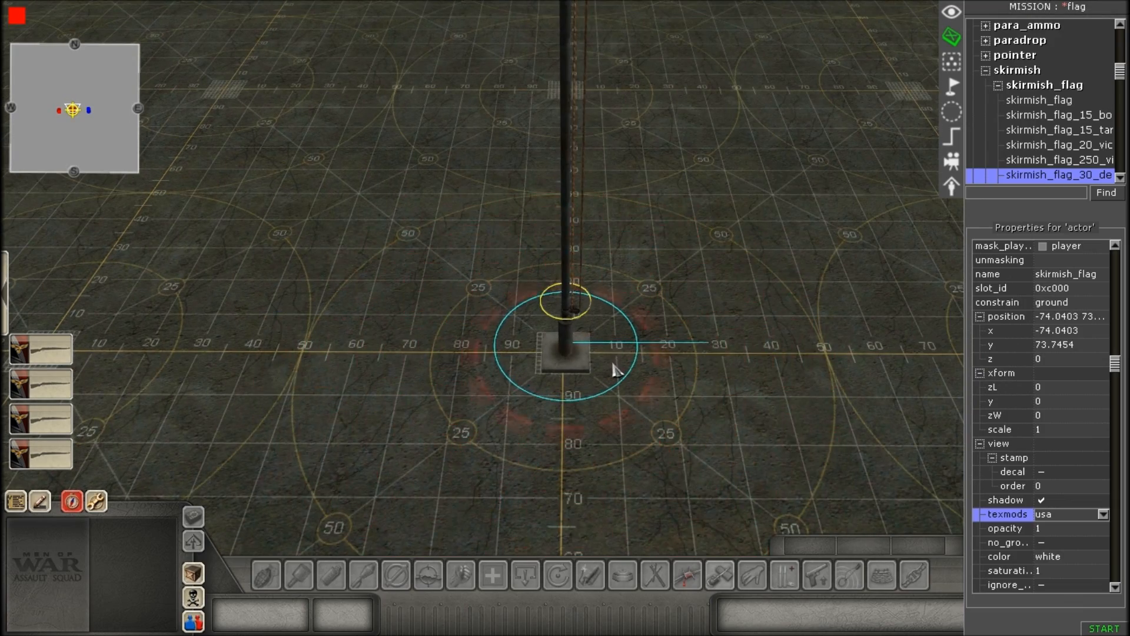
pyautogui.scroll(-3, 660, 341)
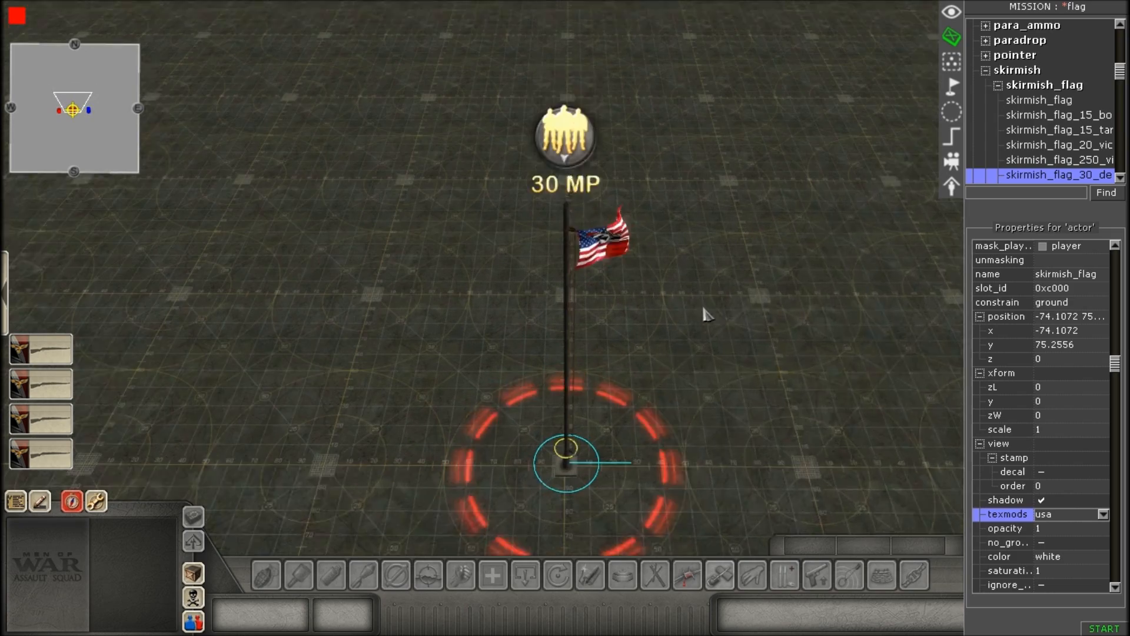
# Examine the overlapping flagpoles, their flags and the capture ring, and select both poles together to view their shared properties.
pyautogui.scroll(1, 724, 329)
pyautogui.click(751, 352)
pyautogui.scroll(1, 748, 351)
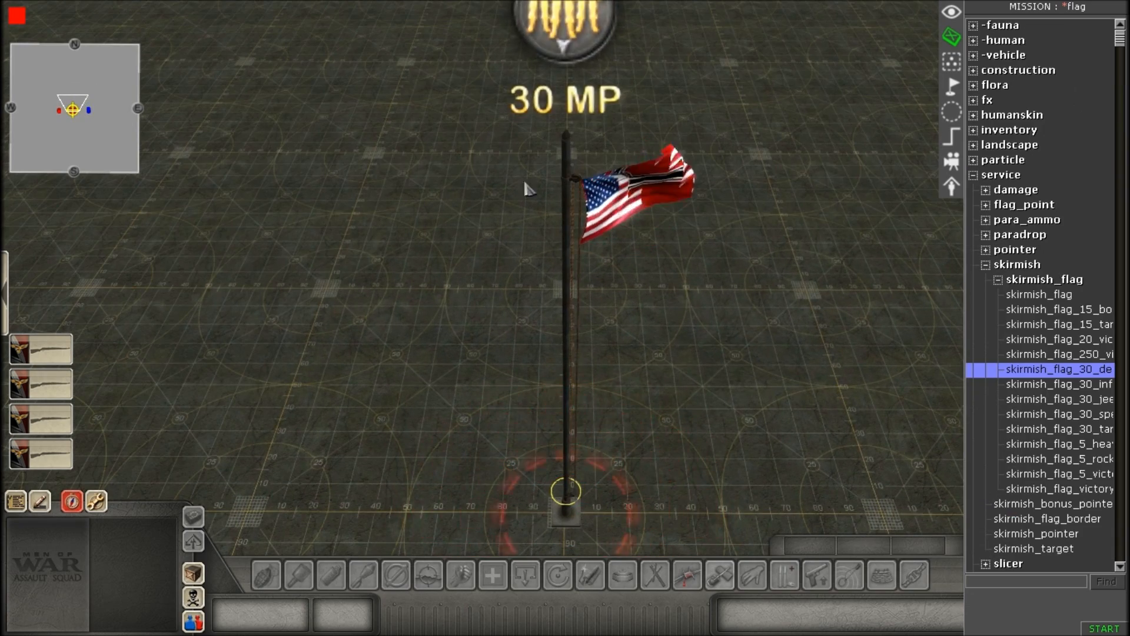
pyautogui.scroll(-2, 581, 384)
pyautogui.scroll(1, 636, 273)
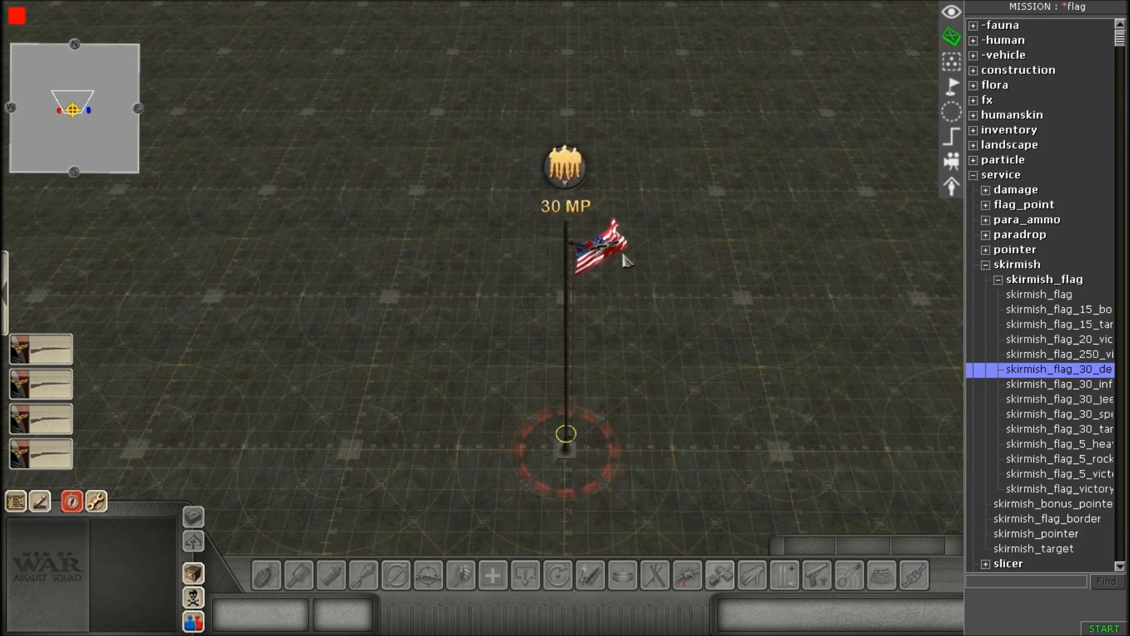
pyautogui.scroll(-3, 611, 188)
pyautogui.scroll(3, 615, 235)
pyautogui.scroll(-3, 620, 288)
pyautogui.scroll(3, 625, 349)
pyautogui.scroll(-3, 625, 353)
pyautogui.scroll(3, 520, 277)
pyautogui.scroll(-2, 519, 281)
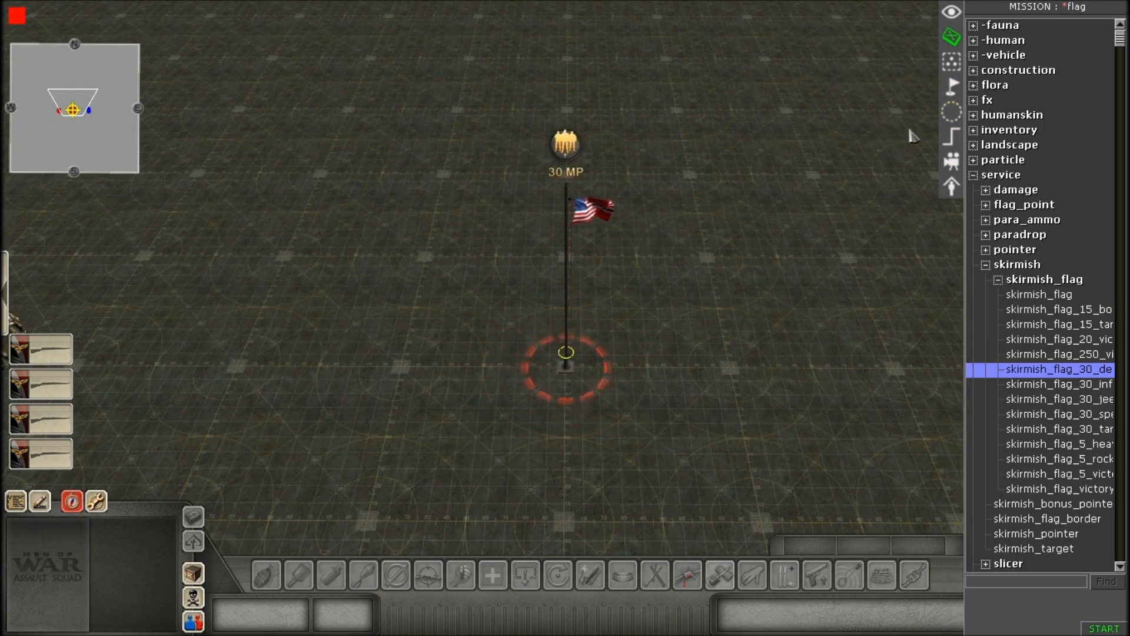
pyautogui.scroll(-2, 709, 247)
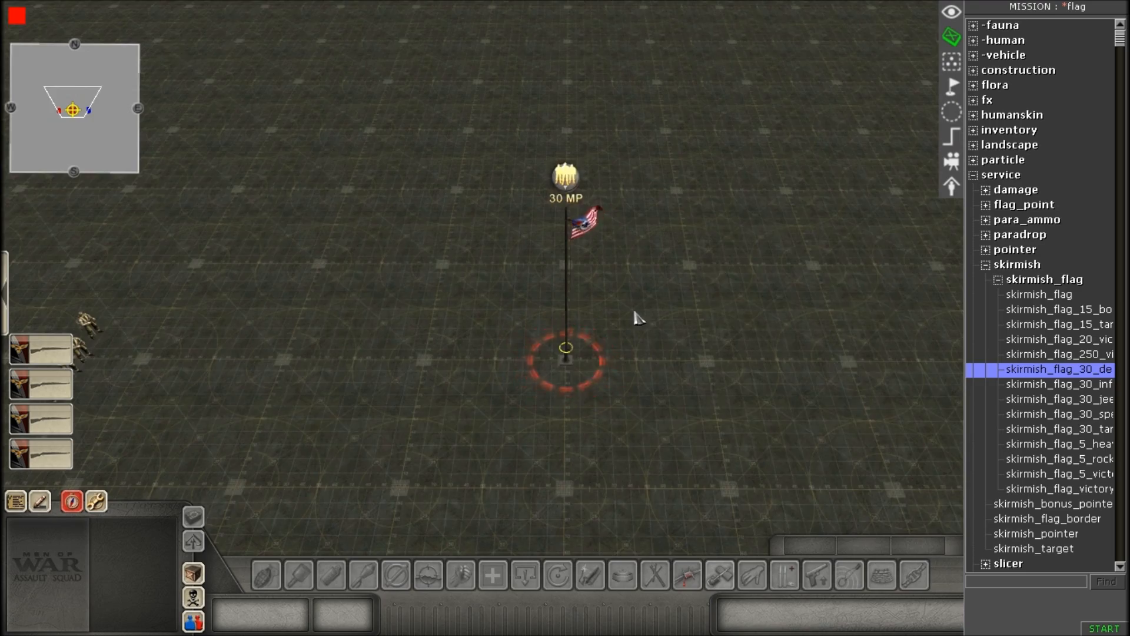
pyautogui.scroll(3, 588, 416)
pyautogui.scroll(-1, 583, 416)
pyautogui.scroll(4, 611, 396)
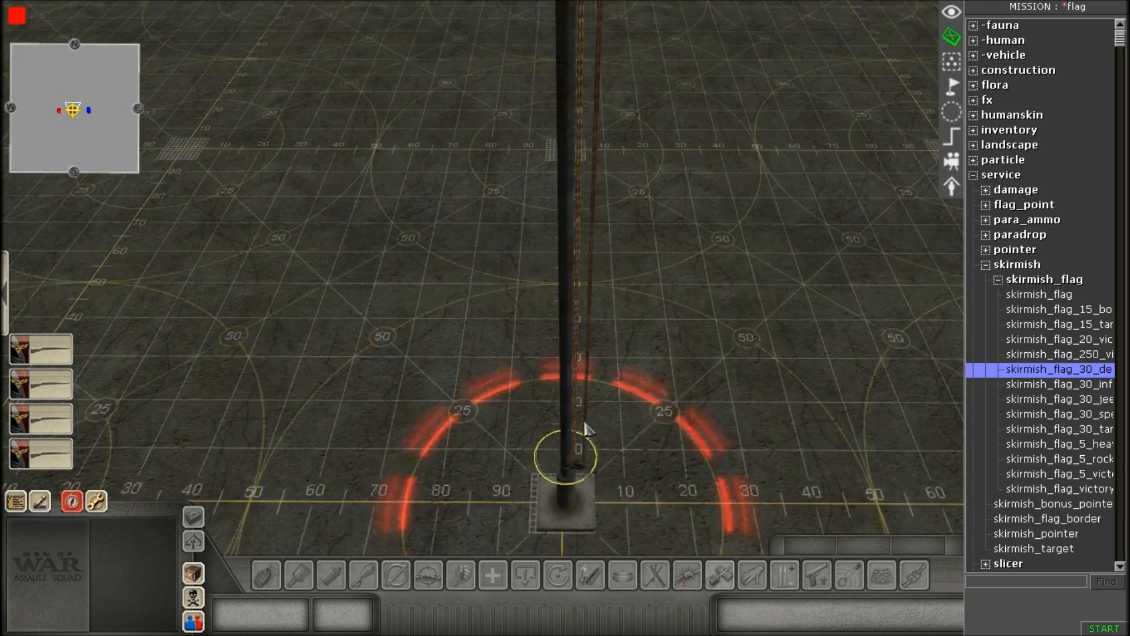
pyautogui.scroll(-3, 595, 453)
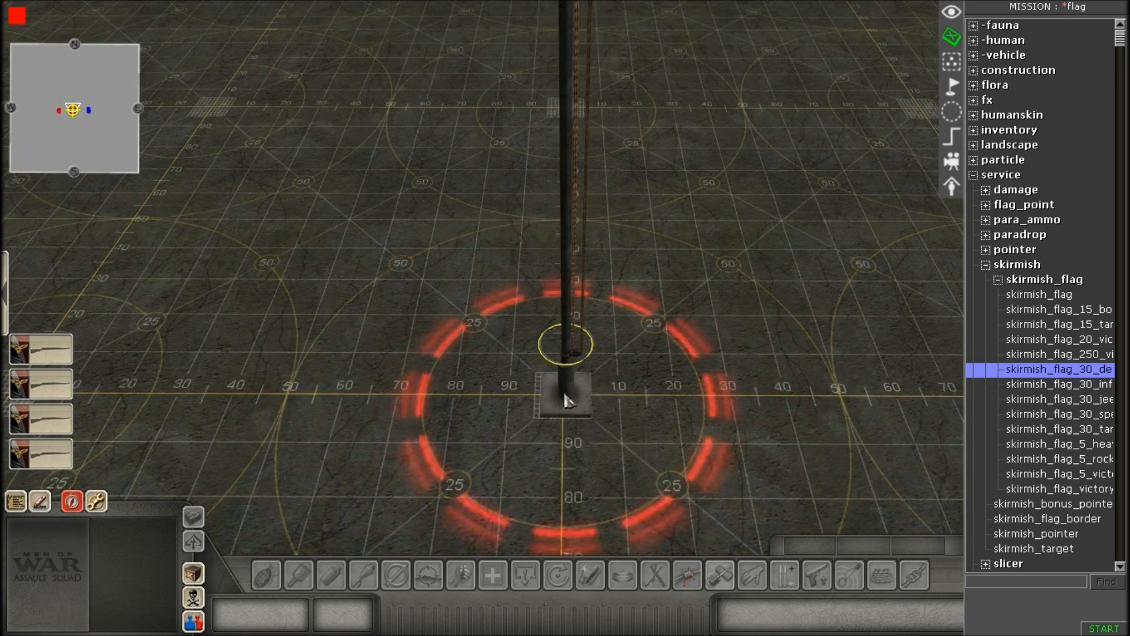
pyautogui.click(610, 416)
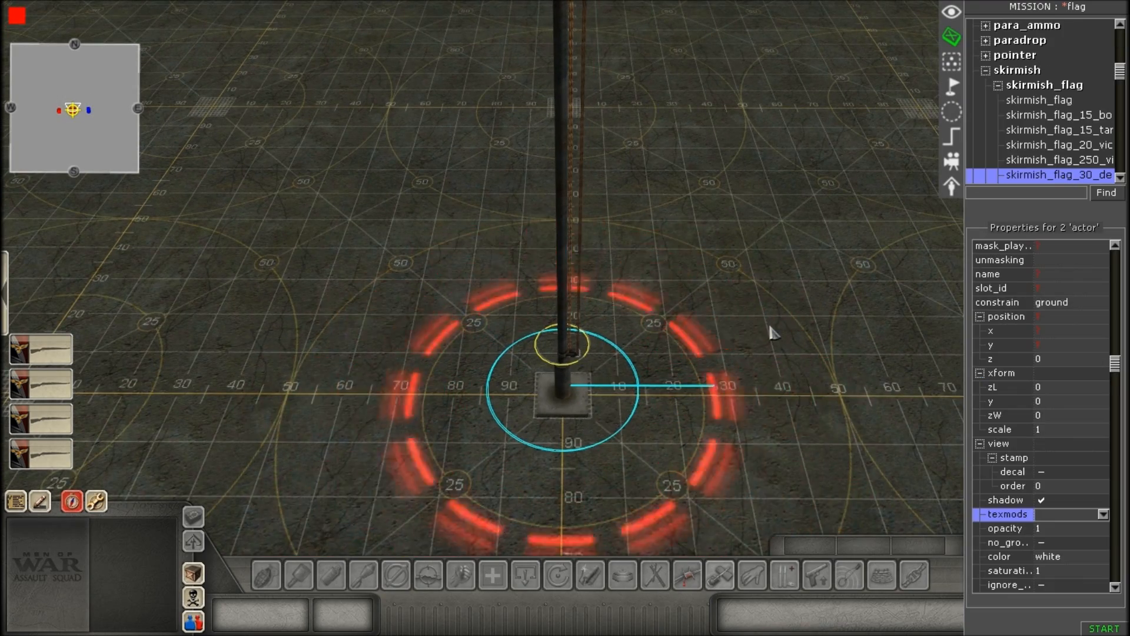
pyautogui.click(778, 354)
# Switch to zone editing to display the flag1 and flag1_capture zones around the flagpoles.
pyautogui.scroll(-5, 787, 383)
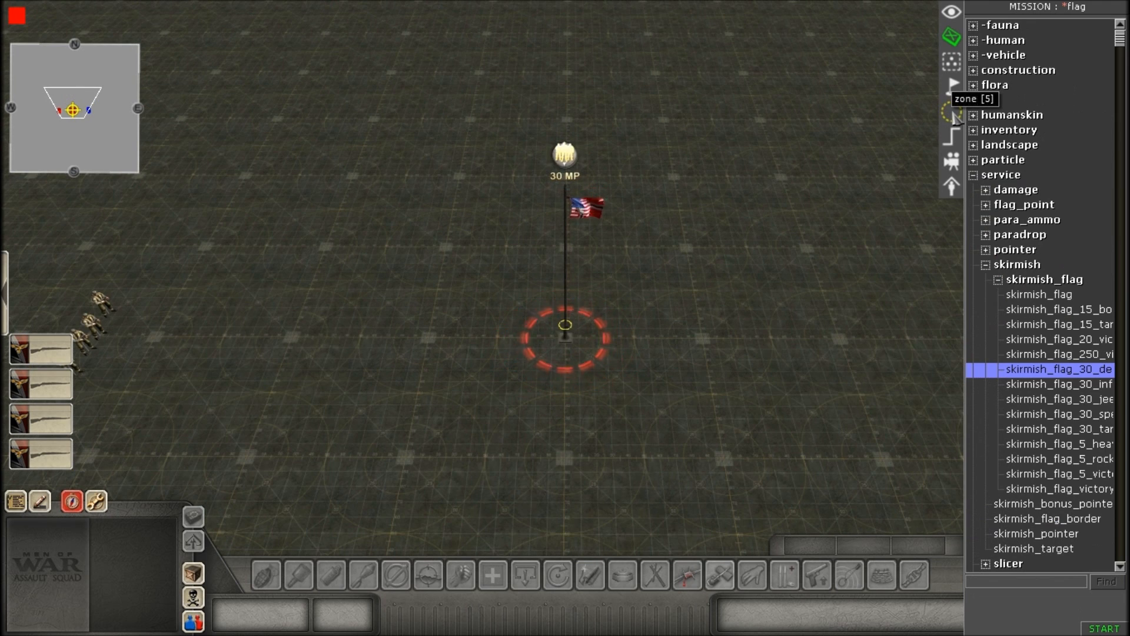
pyautogui.scroll(-2, 714, 211)
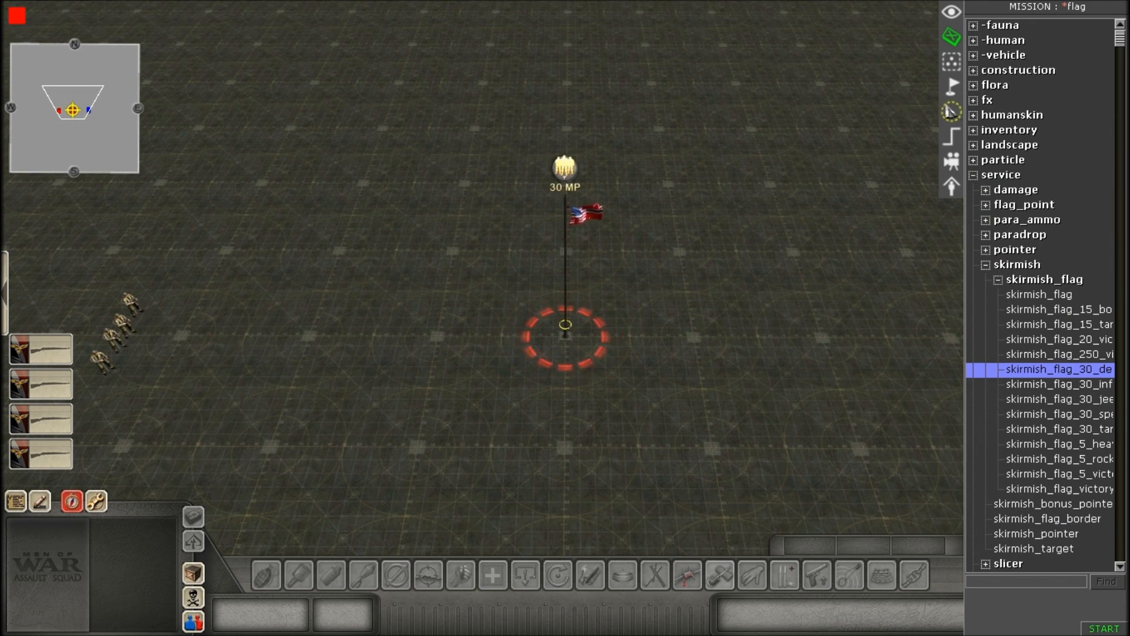
pyautogui.click(952, 111)
pyautogui.scroll(-1, 677, 305)
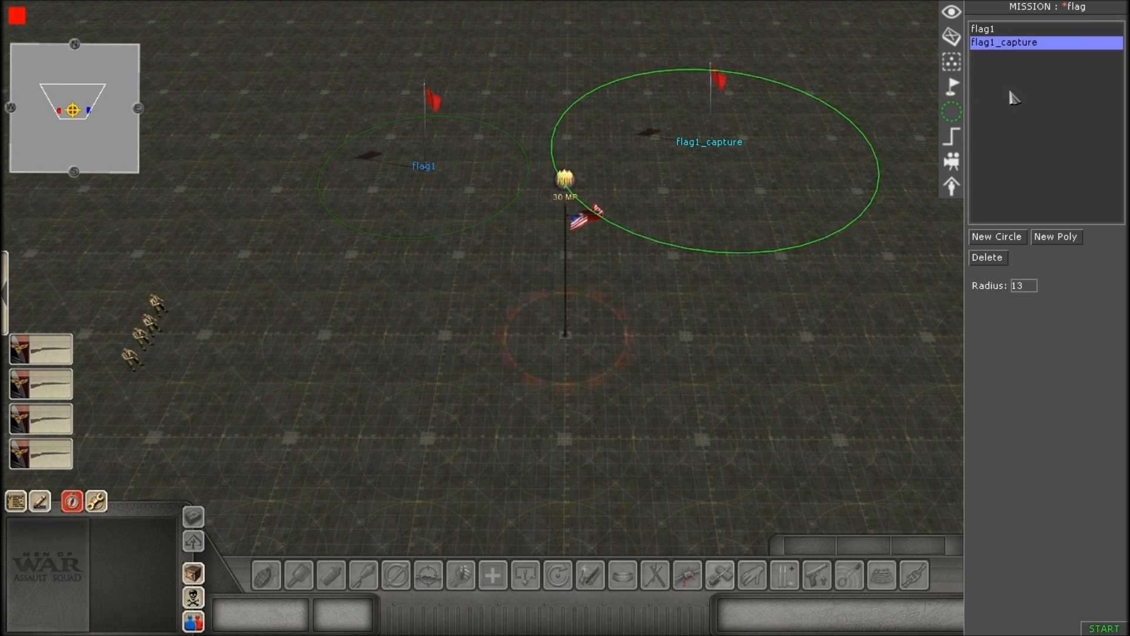
# Move the flag1 zone so its centre sits exactly on the base of the overlapping flagpoles.
pyautogui.click(1004, 98)
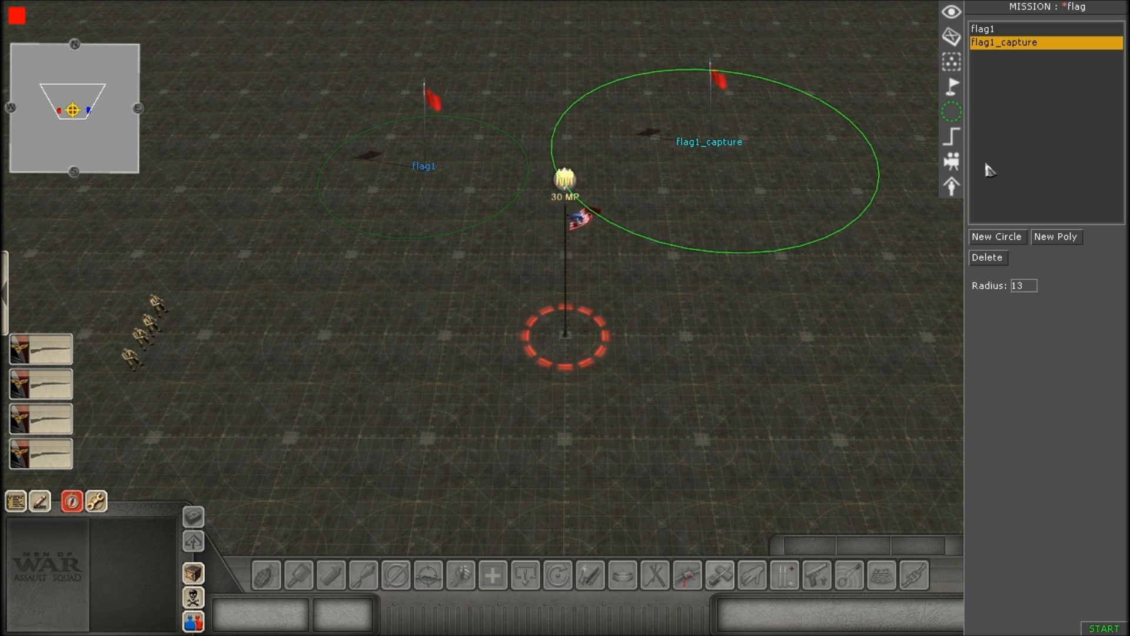
pyautogui.click(996, 30)
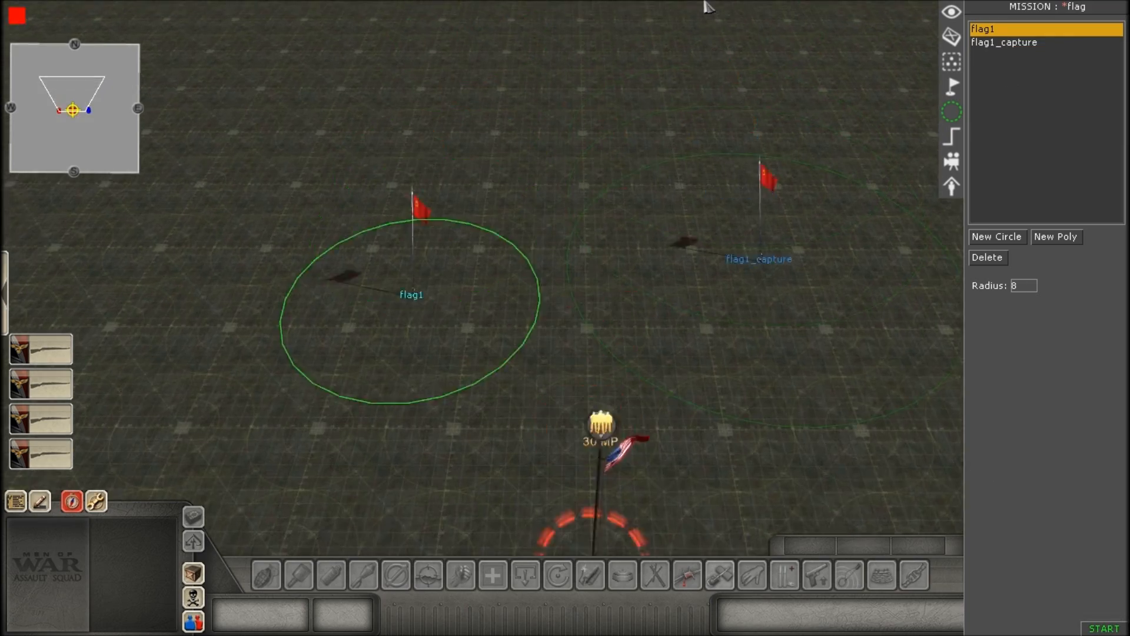
pyautogui.scroll(1, 935, 485)
pyautogui.moveTo(407, 228); pyautogui.dragTo(631, 450)
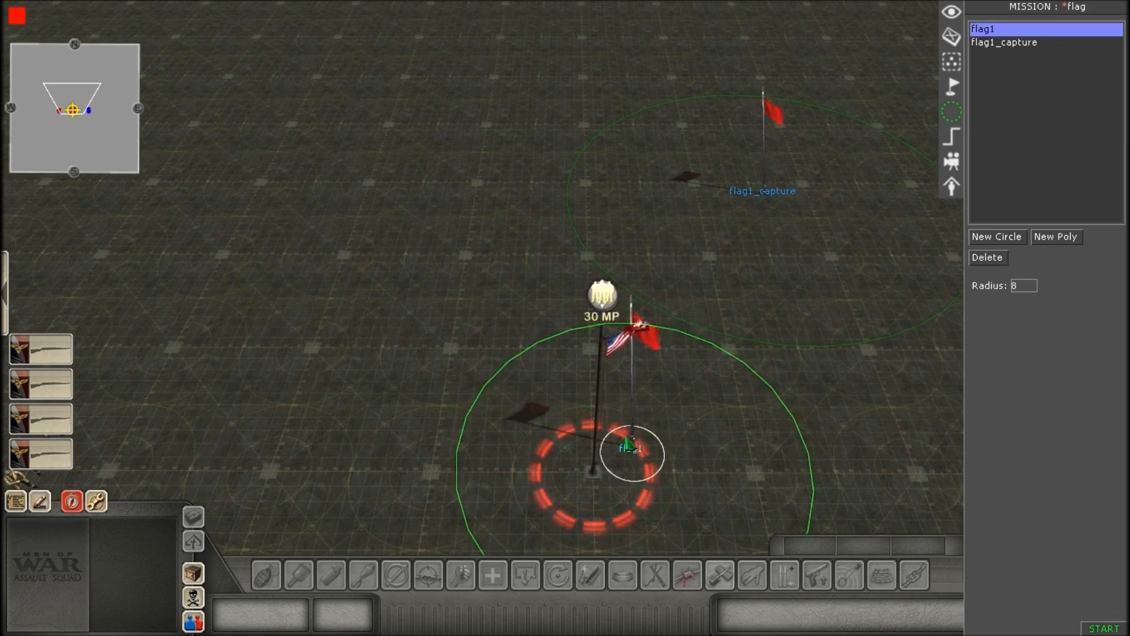
pyautogui.scroll(4, 630, 451)
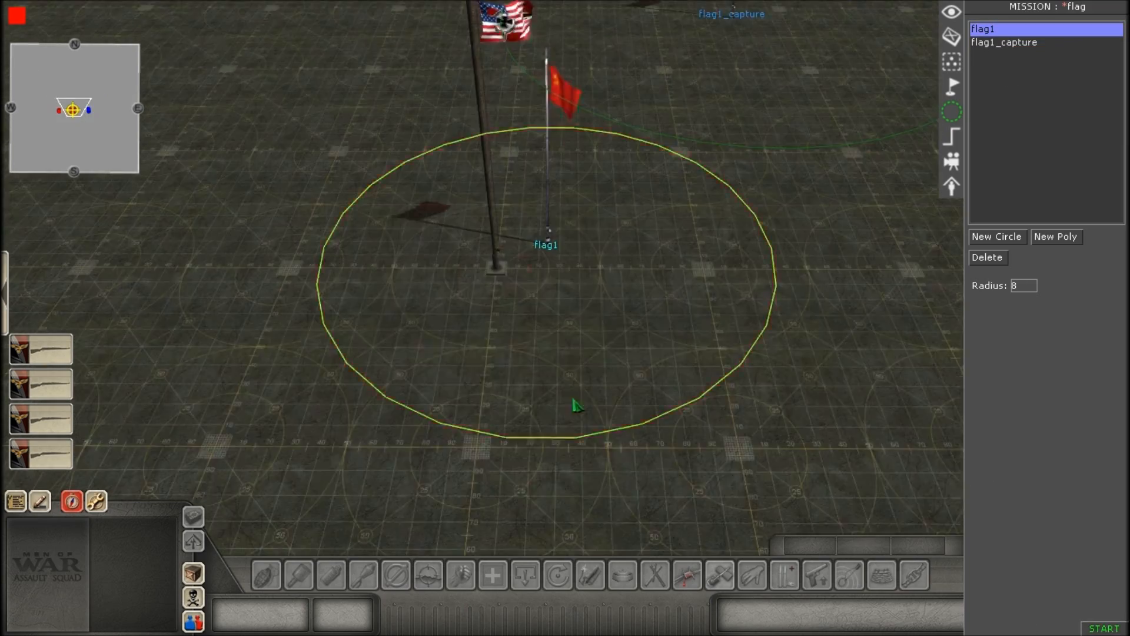
pyautogui.scroll(4, 576, 406)
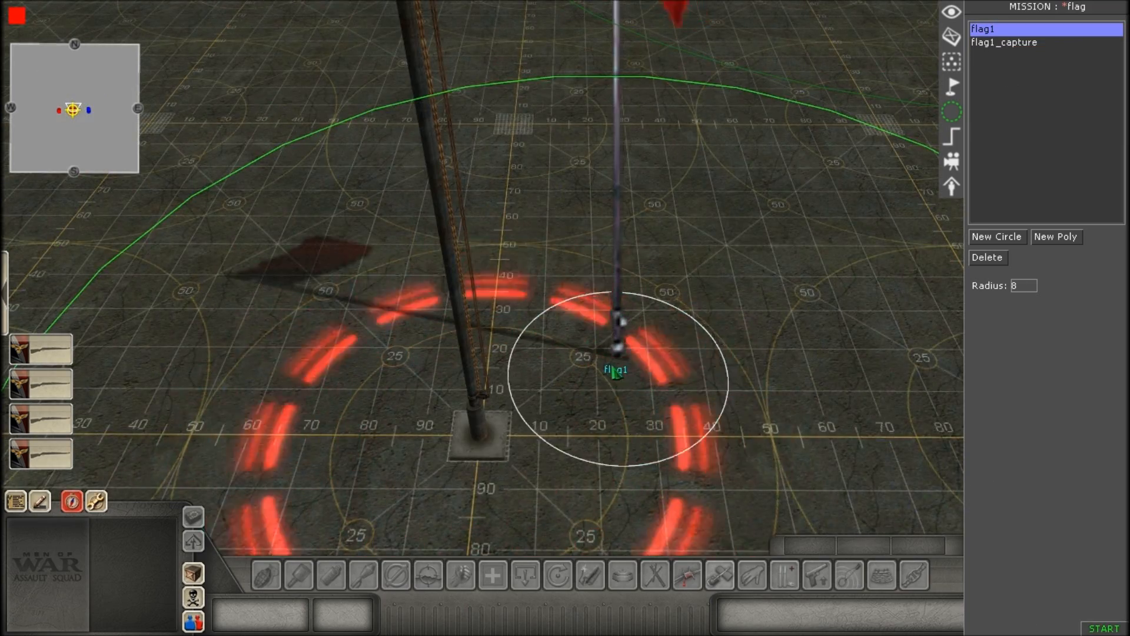
pyautogui.moveTo(616, 374); pyautogui.dragTo(493, 452)
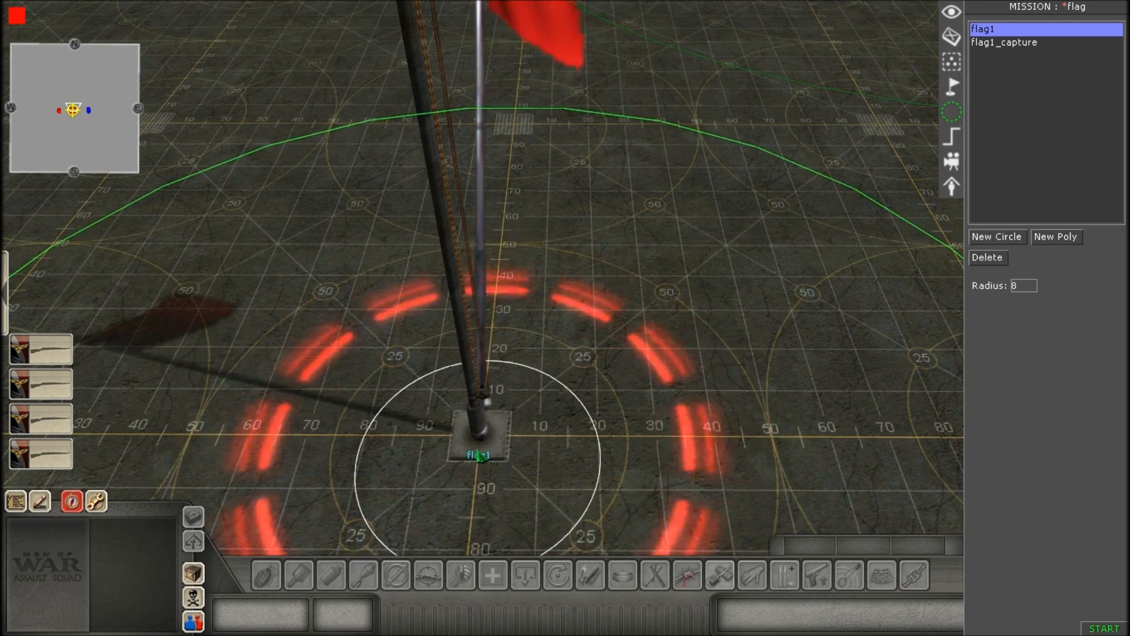
# Examine how the flag1 zone circle surrounds the flagpole base and the red capture ring.
pyautogui.scroll(-4, 488, 452)
pyautogui.scroll(-4, 585, 391)
pyautogui.scroll(6, 595, 355)
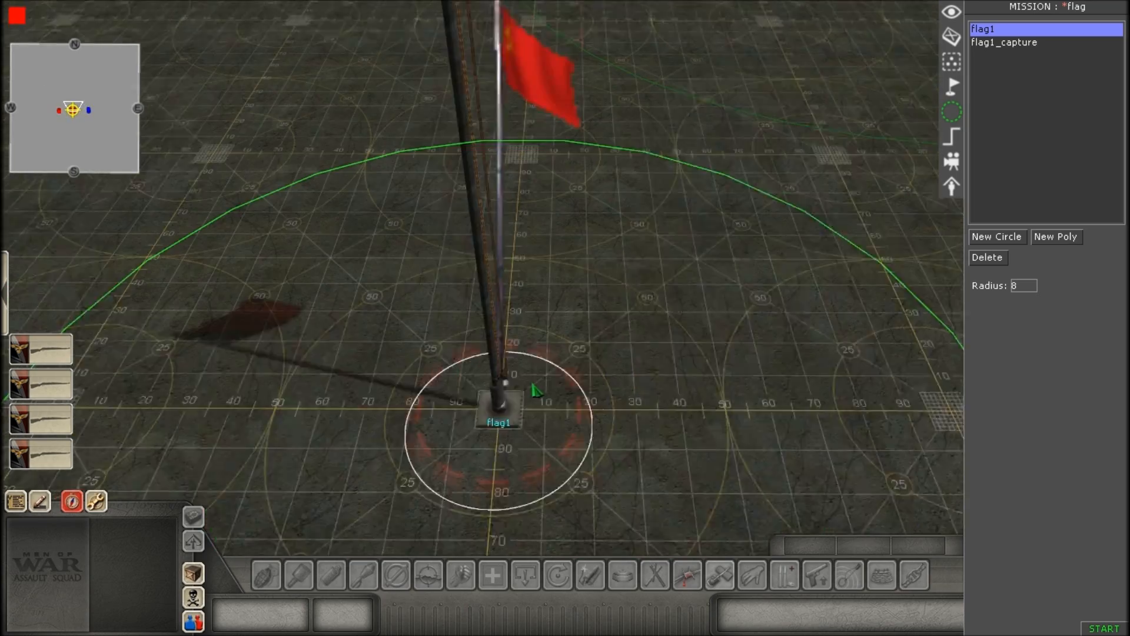
pyautogui.scroll(2, 481, 441)
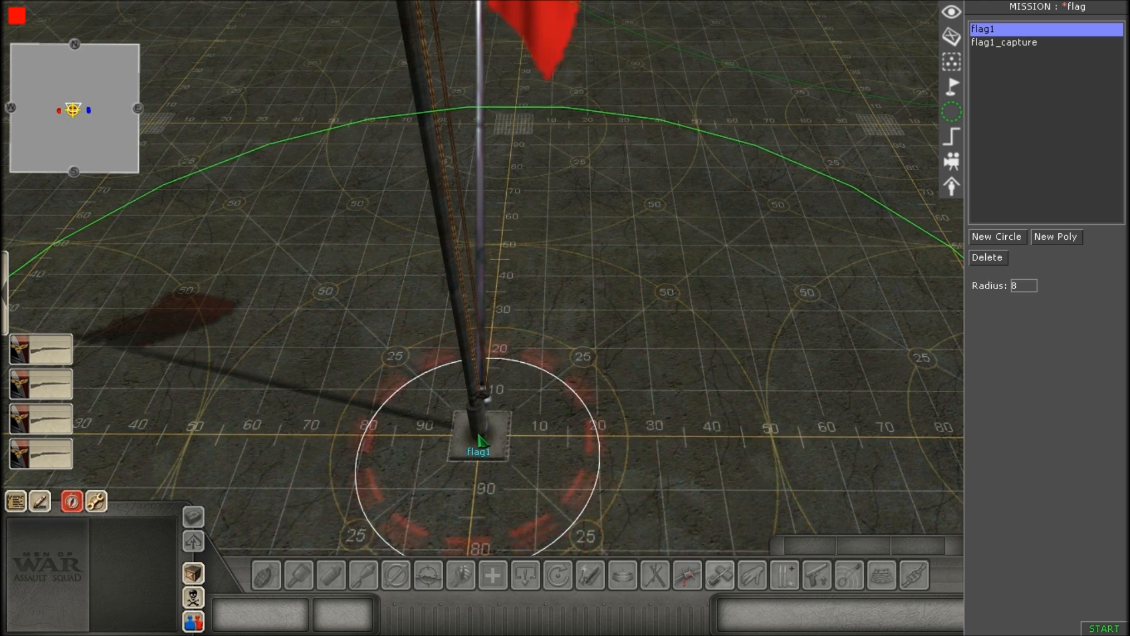
pyautogui.scroll(-5, 482, 440)
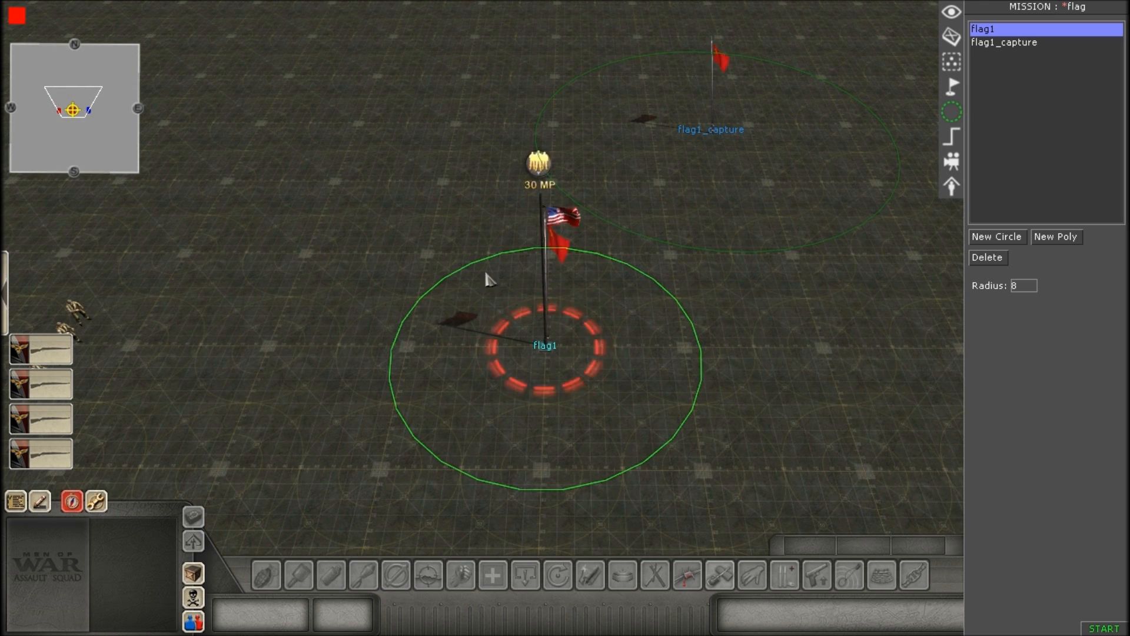
pyautogui.scroll(1, 735, 382)
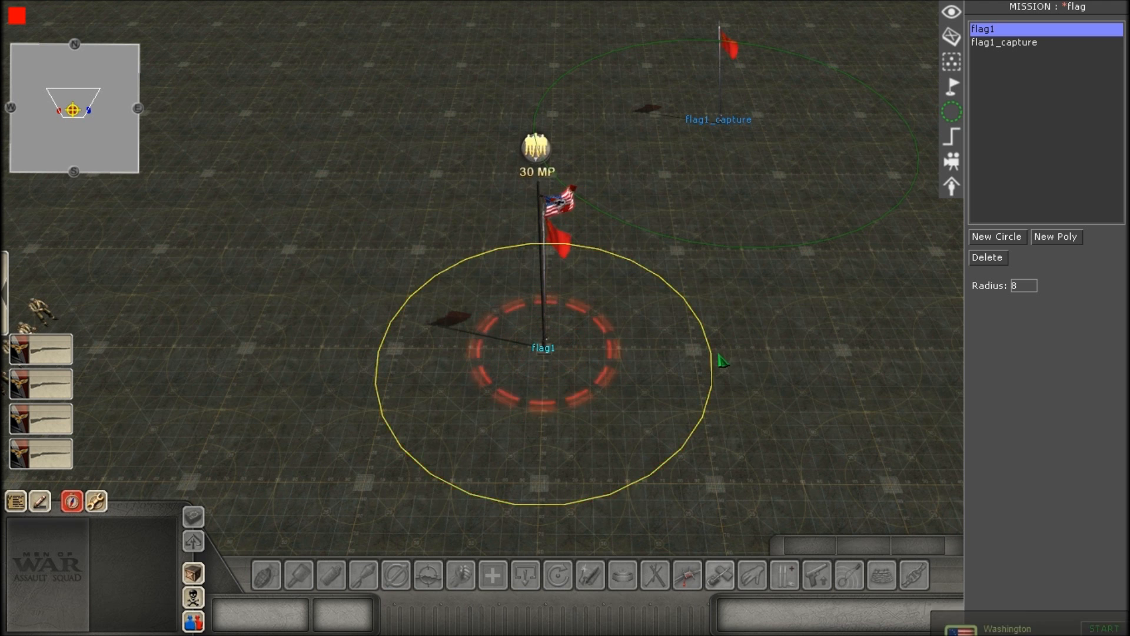
pyautogui.scroll(5, 712, 362)
pyautogui.scroll(-3, 608, 376)
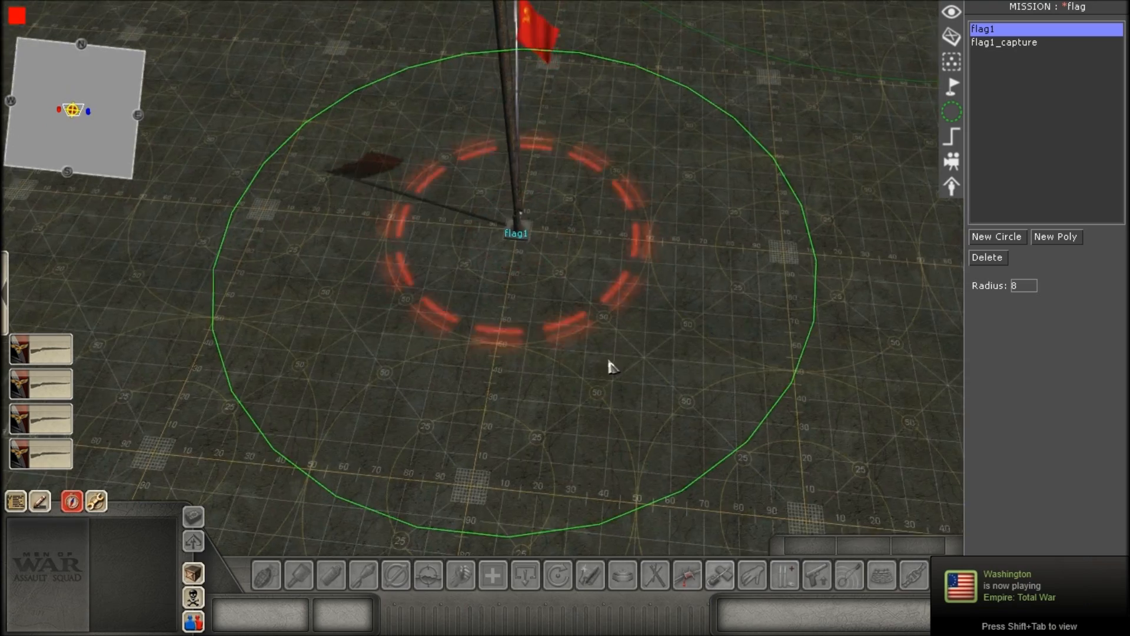
pyautogui.moveTo(475, 275); pyautogui.dragTo(462, 306, button='middle')
pyautogui.scroll(-5, 403, 384)
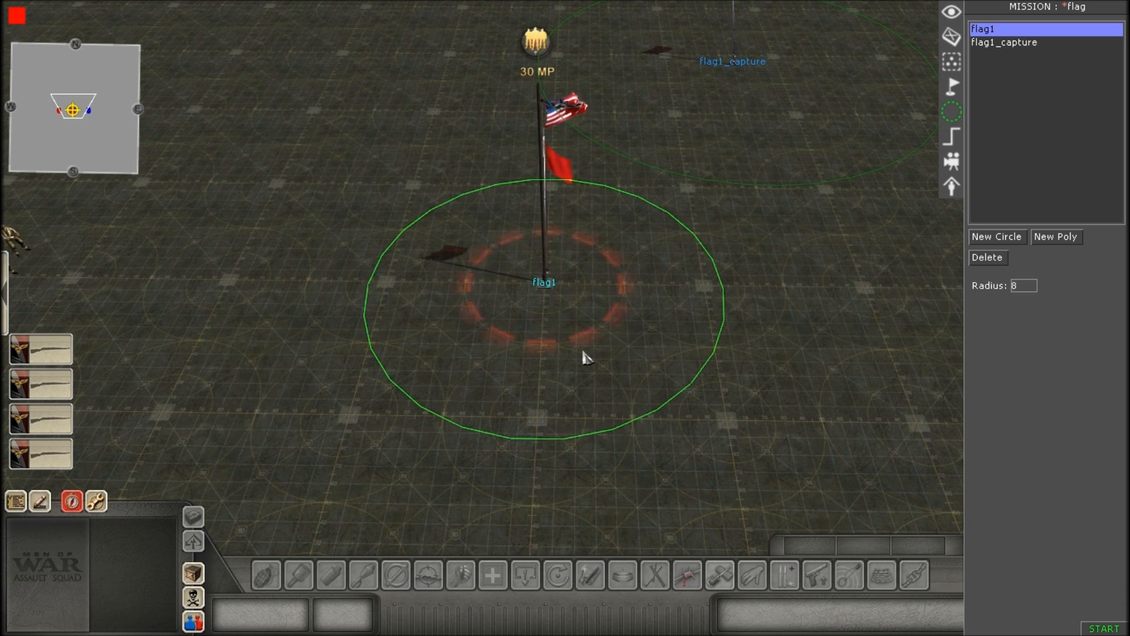
pyautogui.scroll(3, 601, 357)
pyautogui.scroll(-5, 589, 271)
# Move the flag1_capture zone onto the flagpole base so it is concentric with the flag1 zone.
pyautogui.click(1013, 45)
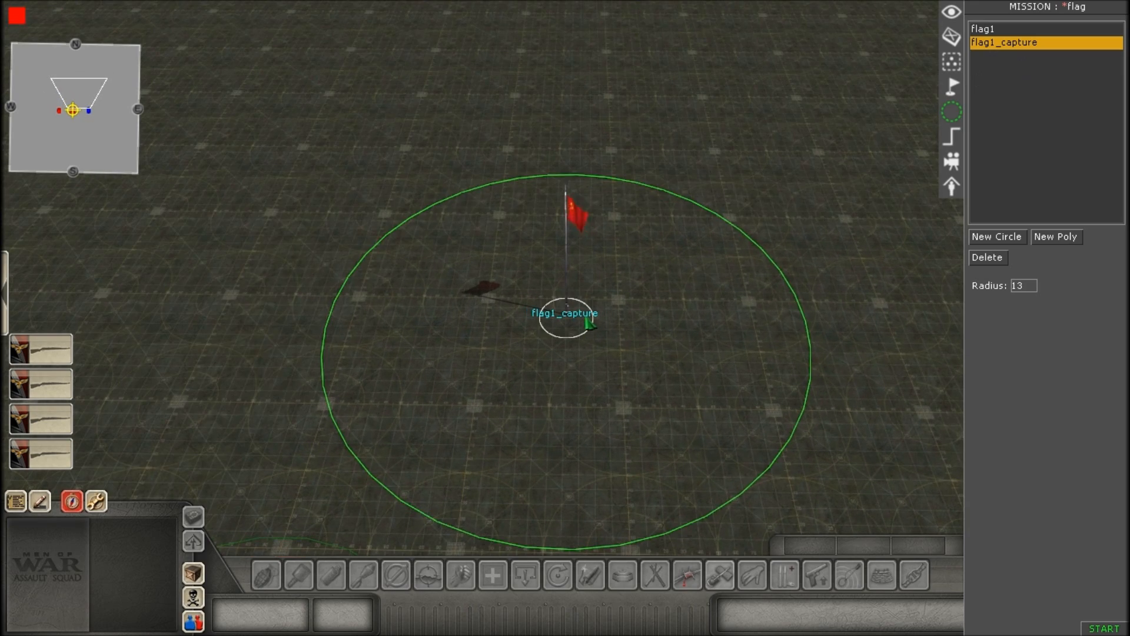
pyautogui.moveTo(685, 141); pyautogui.dragTo(569, 335)
pyautogui.scroll(5, 500, 339)
pyautogui.moveTo(551, 236); pyautogui.dragTo(314, 328)
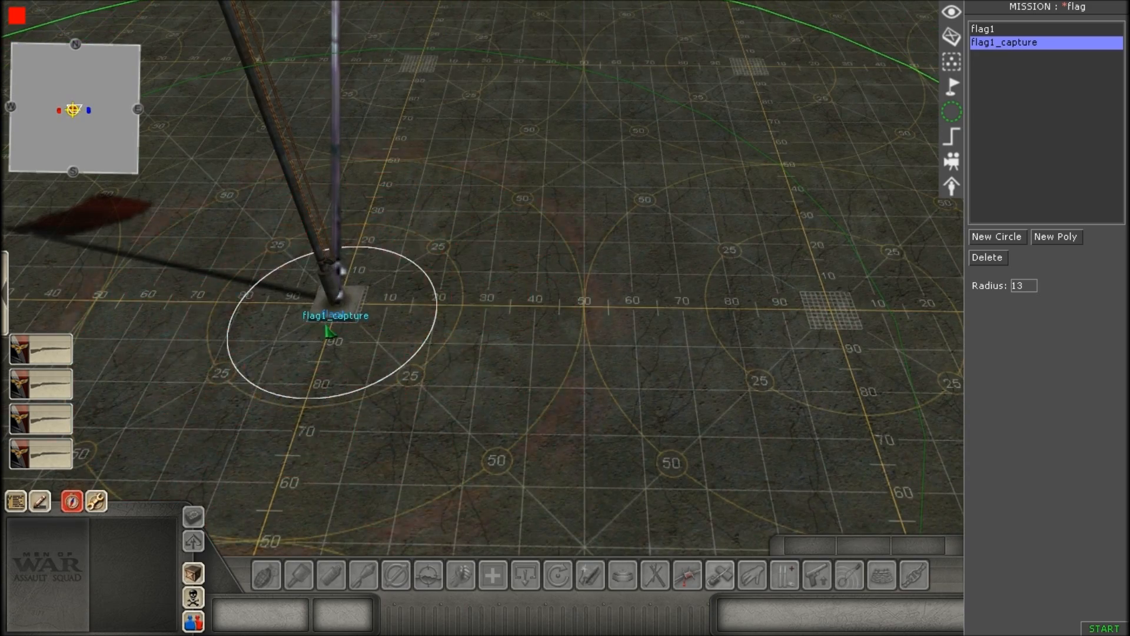
pyautogui.scroll(-5, 719, 404)
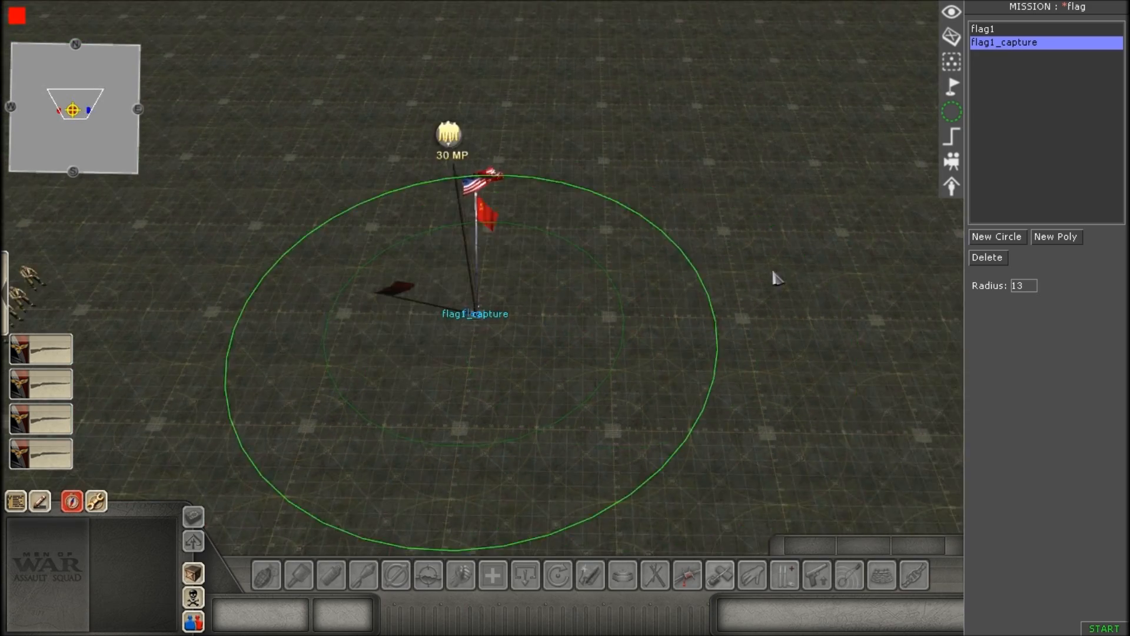
pyautogui.moveTo(778, 279); pyautogui.dragTo(526, 298, button='middle')
pyautogui.scroll(-2, 543, 327)
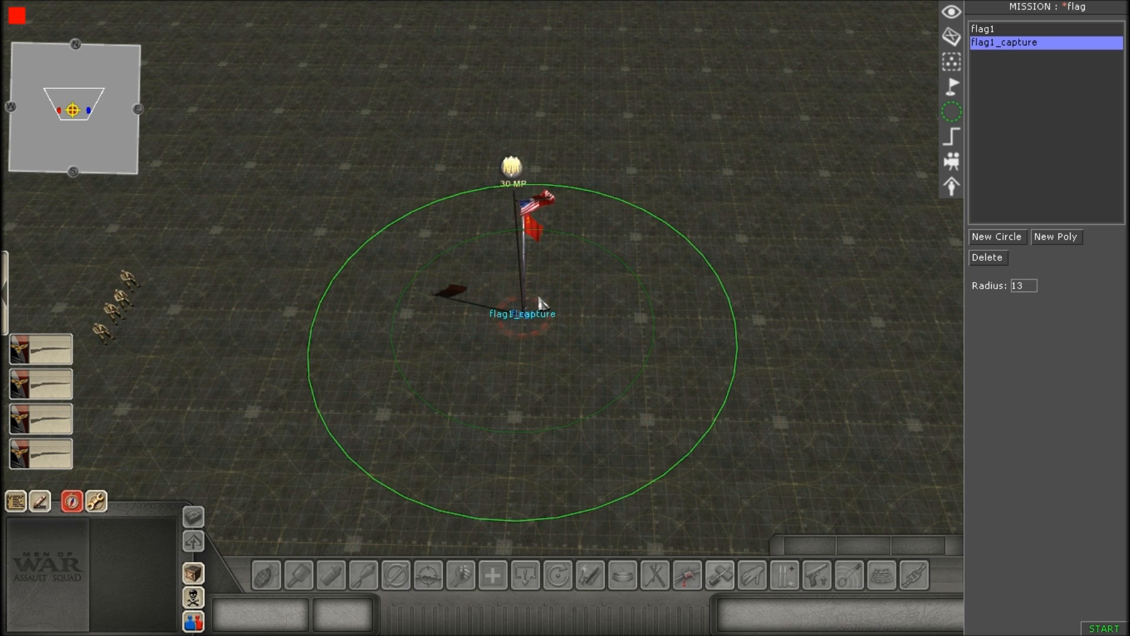
# Examine the concentric flag1 and flag1_capture zones around the flagpole from near and far.
pyautogui.scroll(2, 539, 297)
pyautogui.moveTo(540, 304)
pyautogui.mouseDown(button='middle')
pyautogui.moveTo(498, 232)
pyautogui.moveTo(500, 361)
pyautogui.moveTo(529, 318)
pyautogui.mouseUp(button='middle')
pyautogui.scroll(-2, 530, 318)
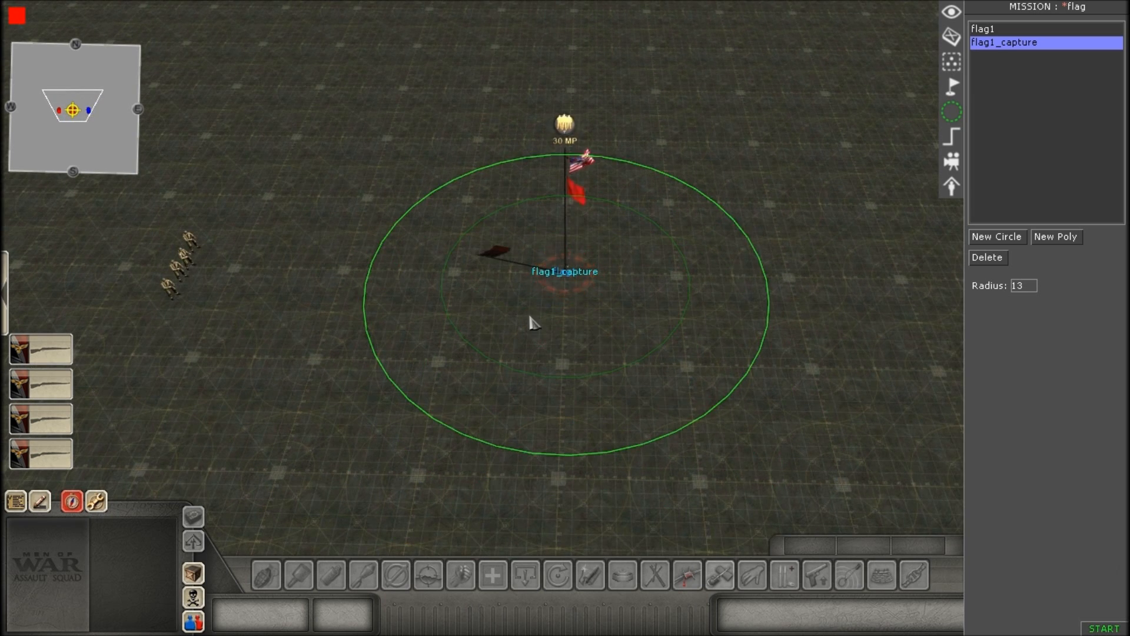
pyautogui.scroll(4, 525, 77)
pyautogui.scroll(-3, 533, 194)
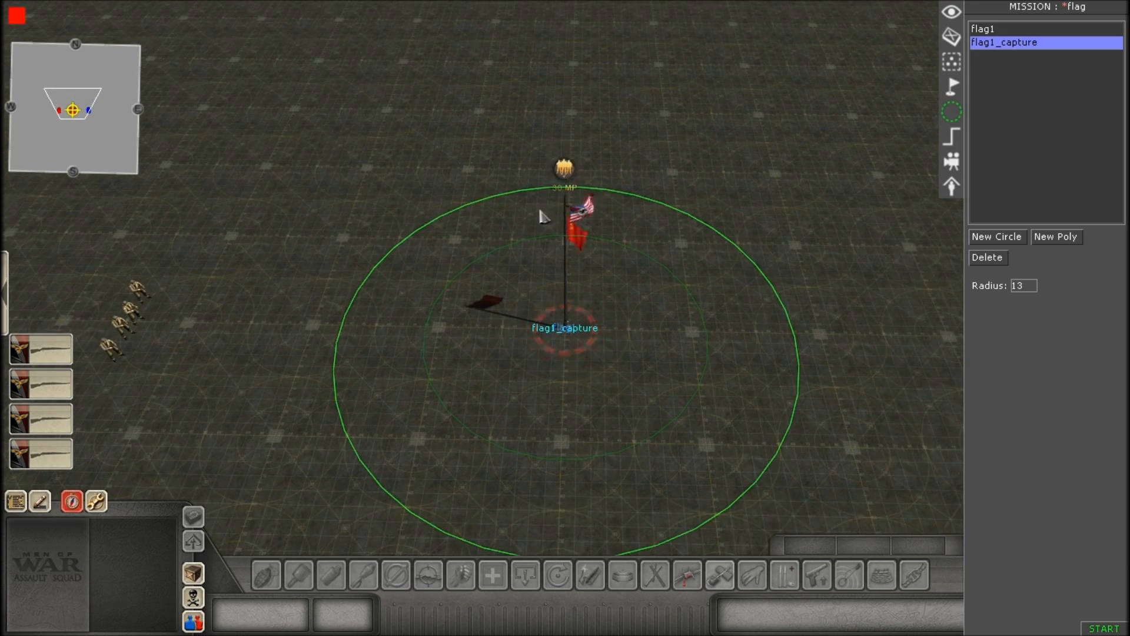
pyautogui.scroll(3, 589, 253)
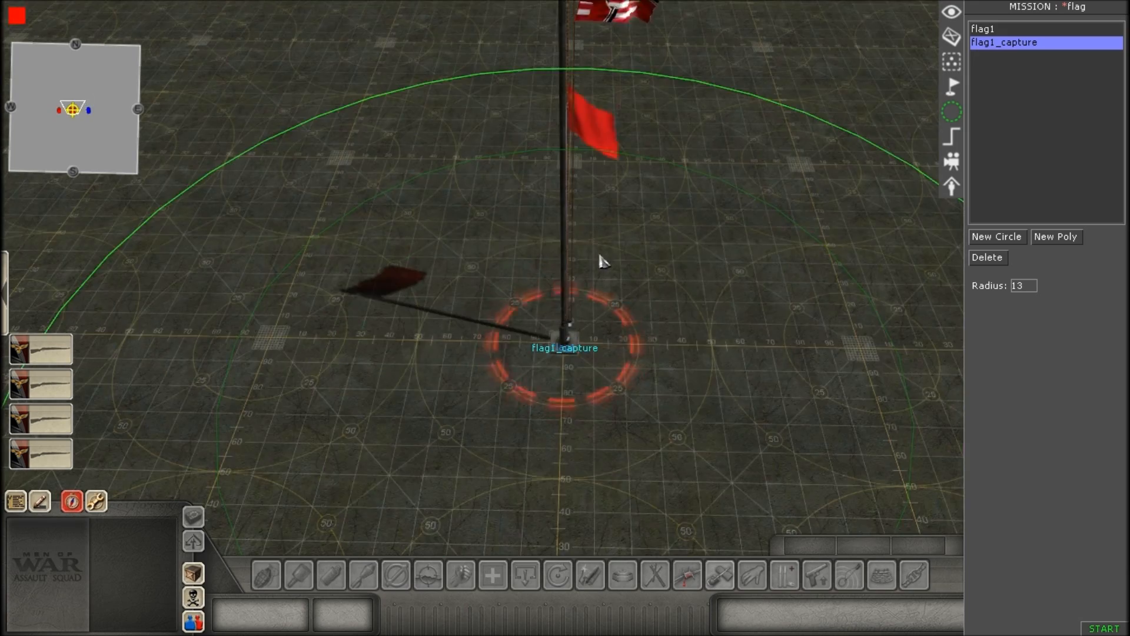
pyautogui.scroll(-3, 736, 227)
pyautogui.scroll(1, 769, 214)
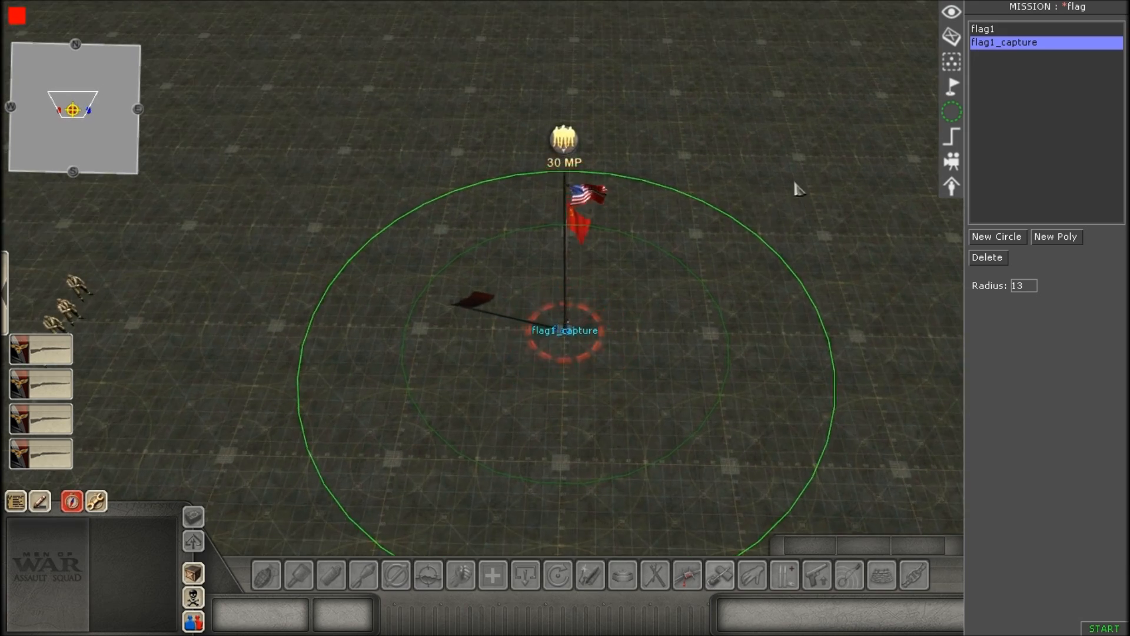
pyautogui.scroll(-4, 636, 328)
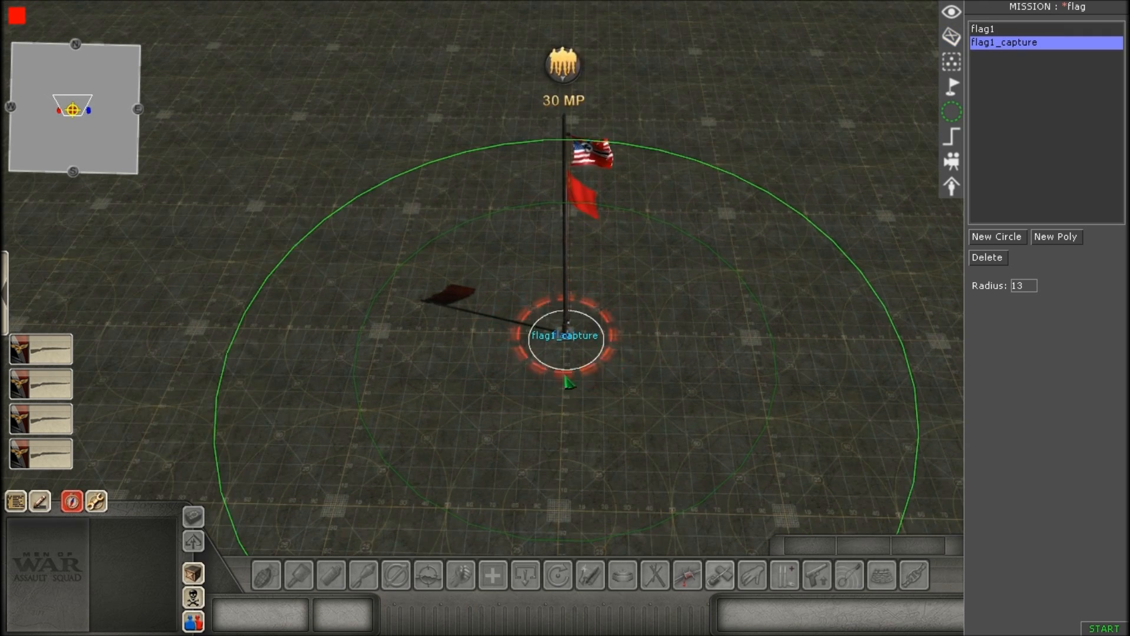
# Switch to entity editing and move the four-soldier squad slightly farther away from the flagpole.
pyautogui.click(951, 36)
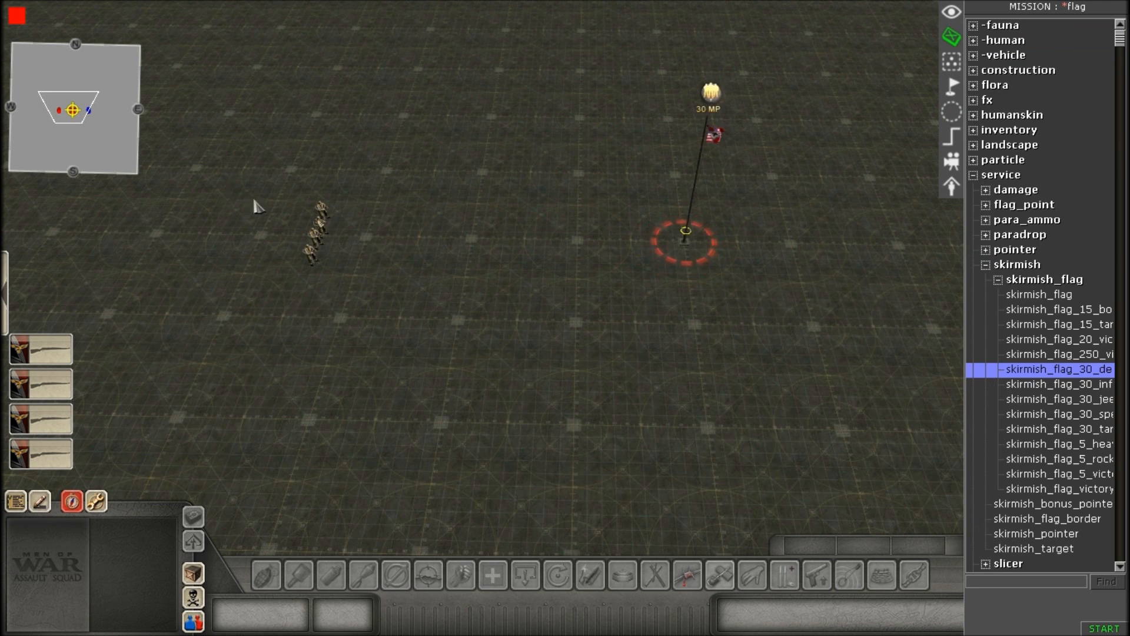
pyautogui.moveTo(222, 181); pyautogui.dragTo(362, 278)
pyautogui.press('m')
pyautogui.moveTo(366, 277); pyautogui.dragTo(485, 267, button='right')
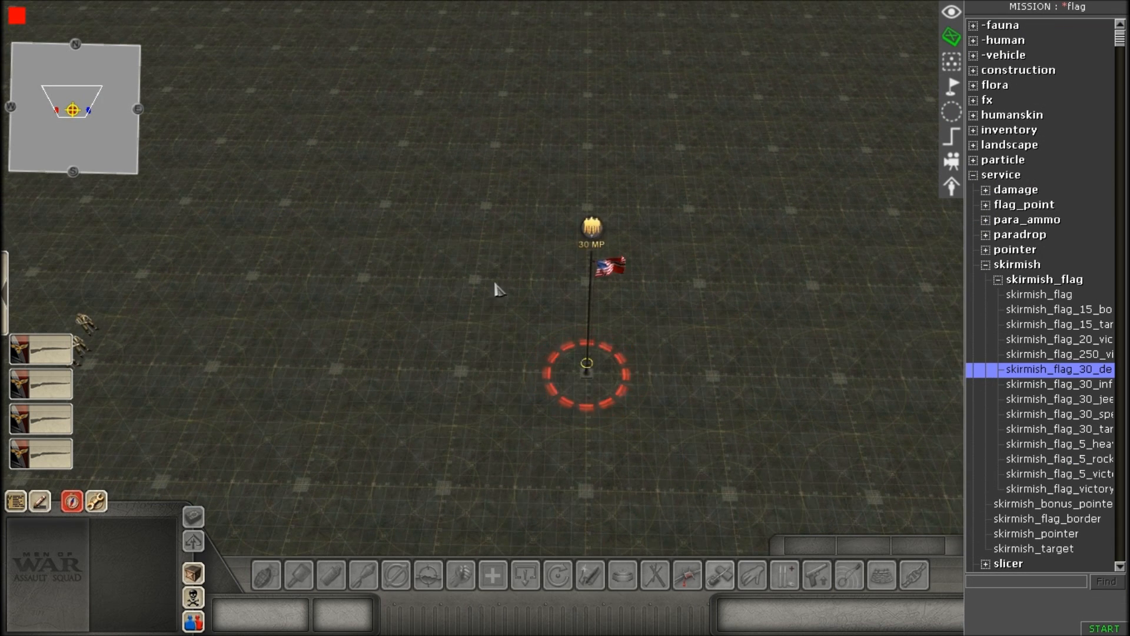
pyautogui.moveTo(536, 328); pyautogui.dragTo(666, 400, button='right')
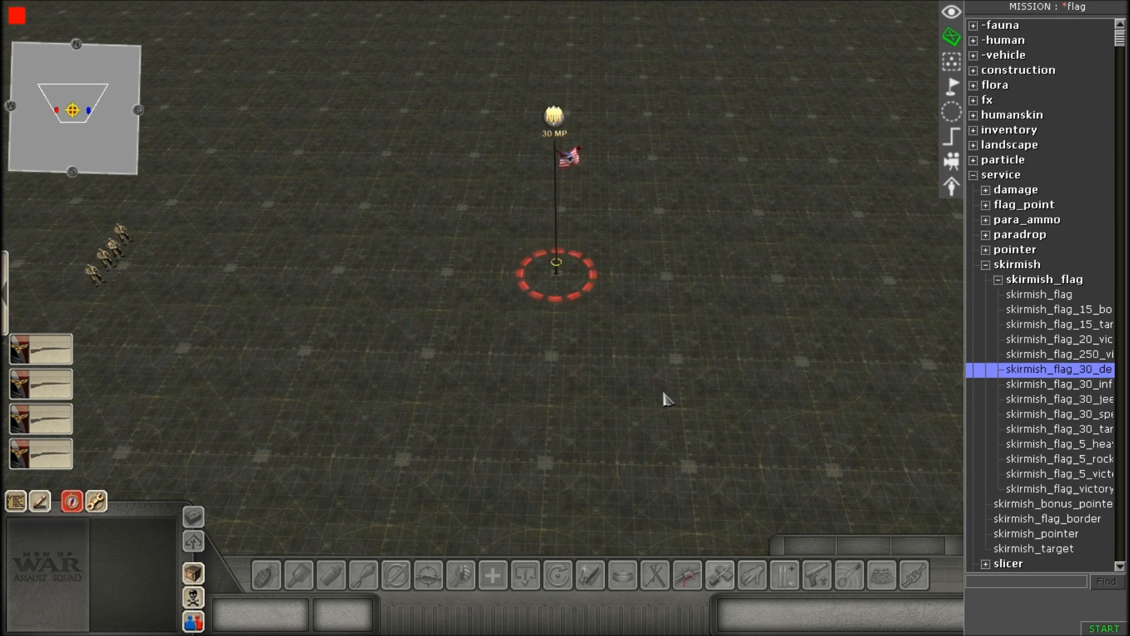
# Open the mission triggers, look at the capture and recapture triggers under flag1, and select the start trigger.
pyautogui.click(953, 138)
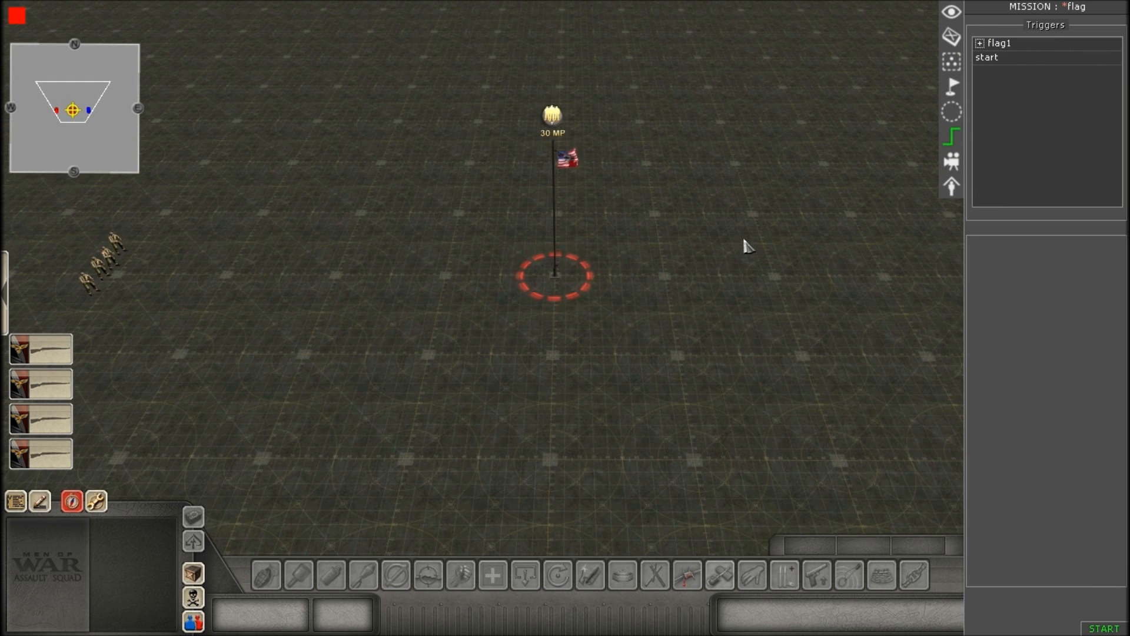
pyautogui.click(980, 43)
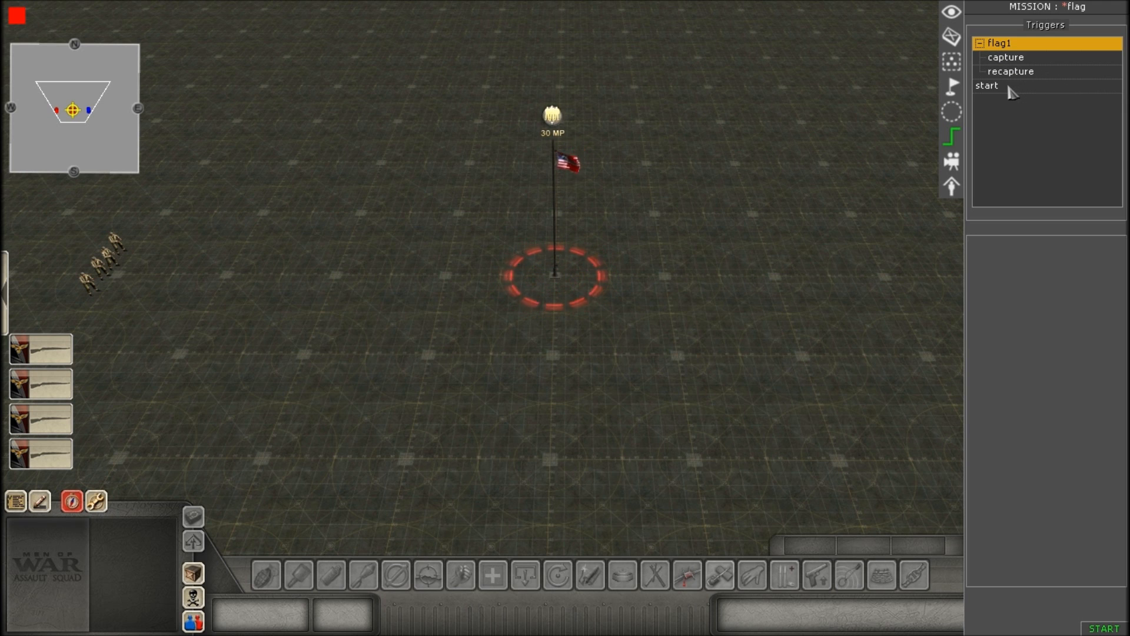
pyautogui.click(1005, 88)
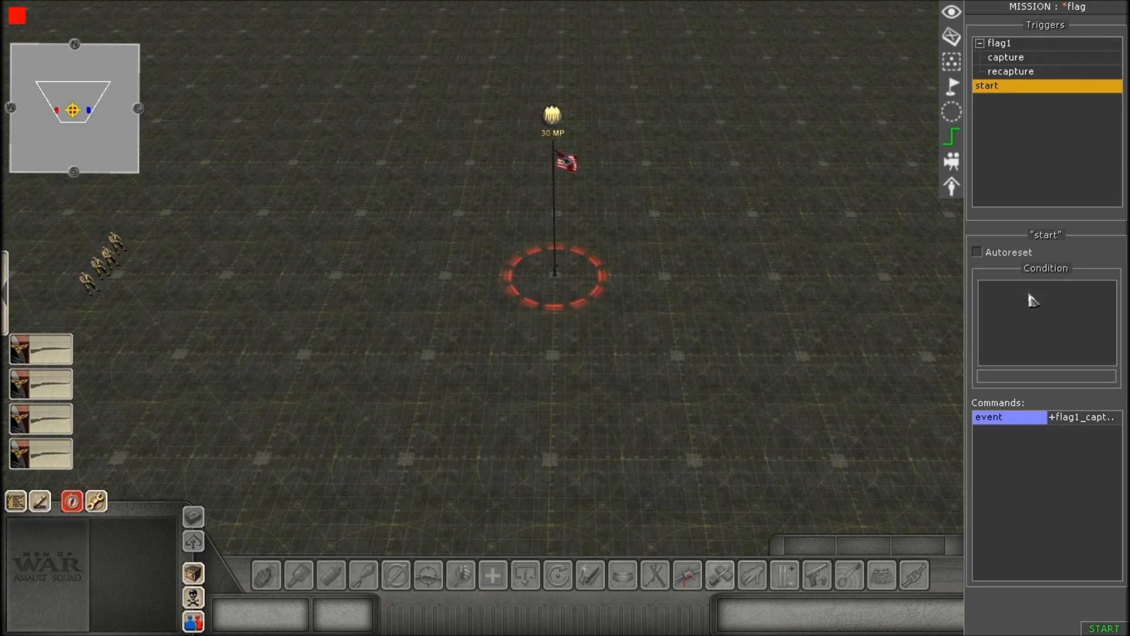
pyautogui.rightClick(1016, 144)
pyautogui.click(1015, 124)
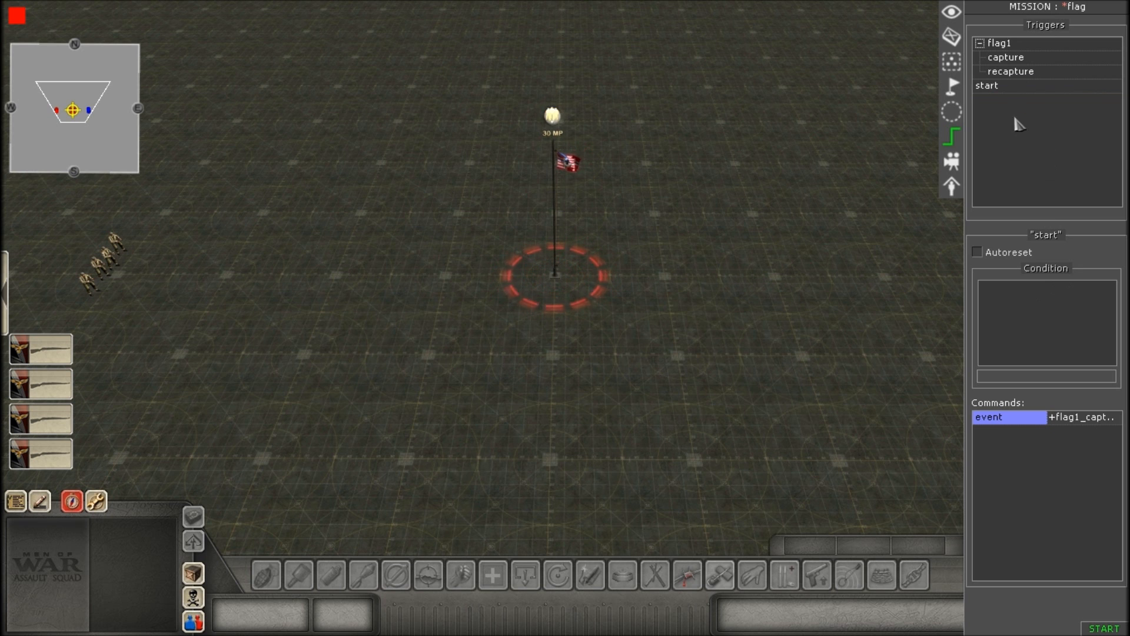
pyautogui.click(1013, 88)
pyautogui.scroll(4, 785, 253)
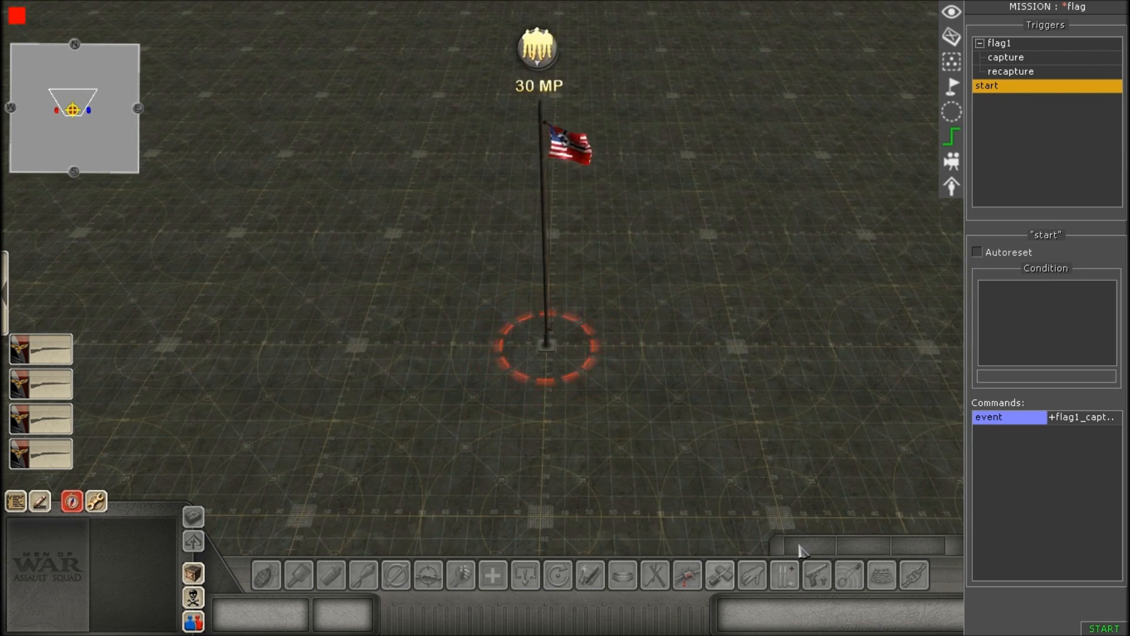
pyautogui.scroll(3, 747, 398)
pyautogui.scroll(-4, 783, 384)
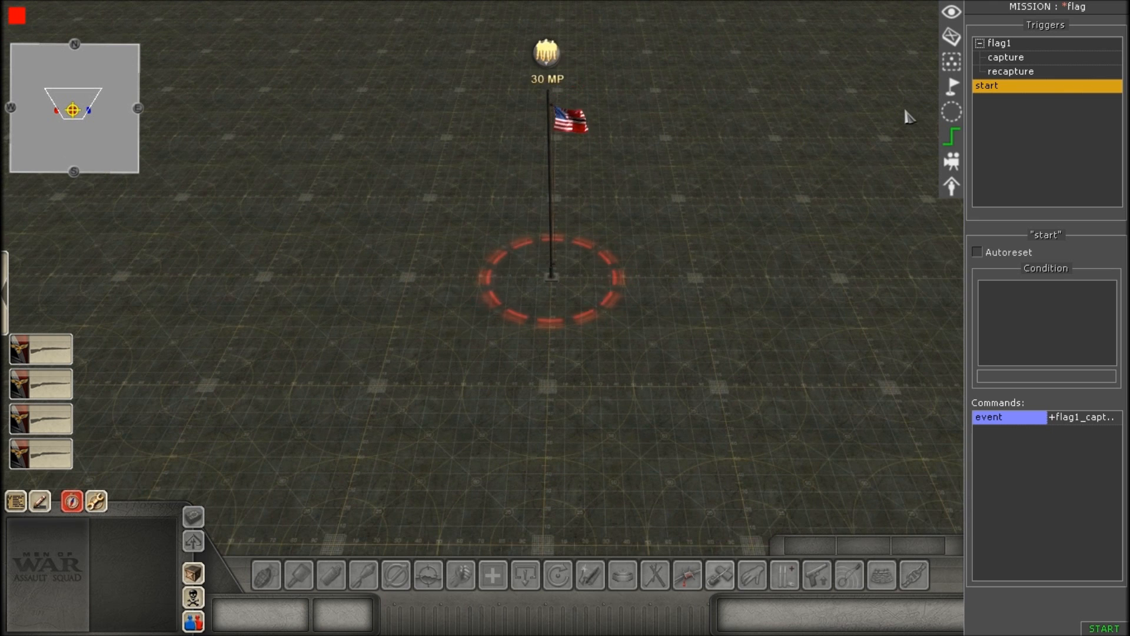
pyautogui.click(979, 43)
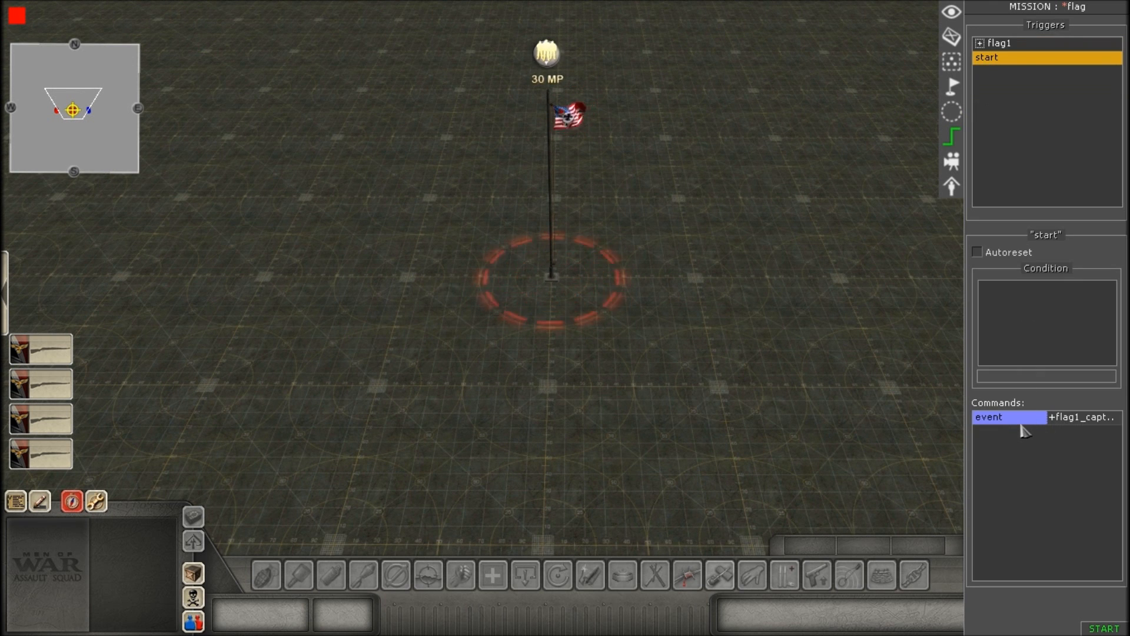
# Review the start trigger's event command and its helper event choices, keeping event flag1_capture, mode set and delay 0.
pyautogui.rightClick(1017, 444)
pyautogui.click(1000, 450)
pyautogui.doubleClick(1011, 419)
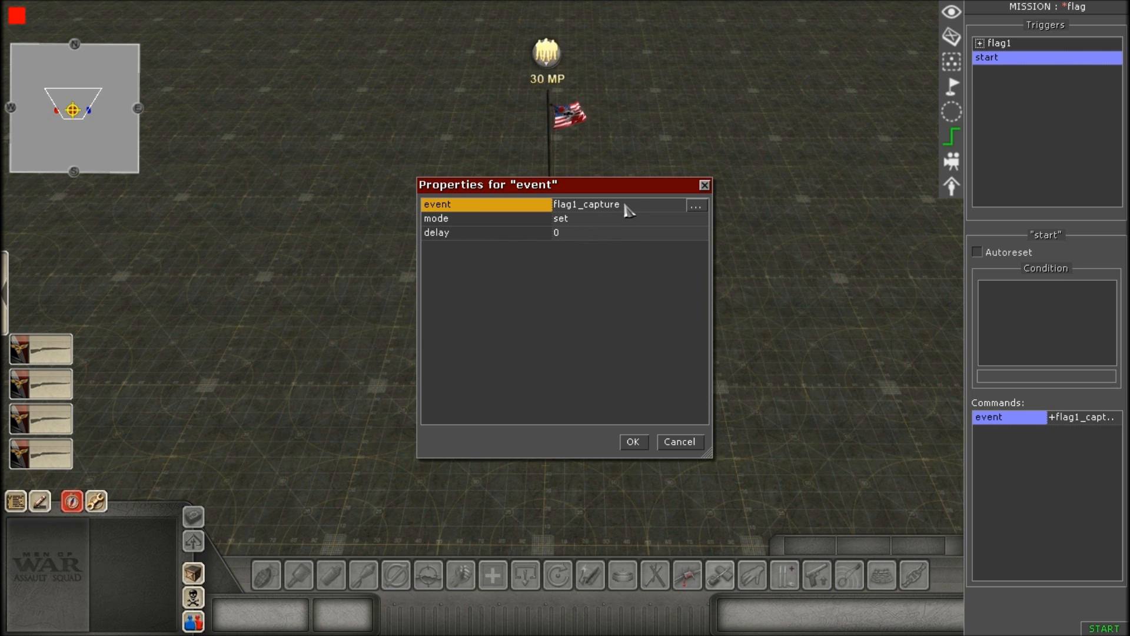
pyautogui.click(696, 205)
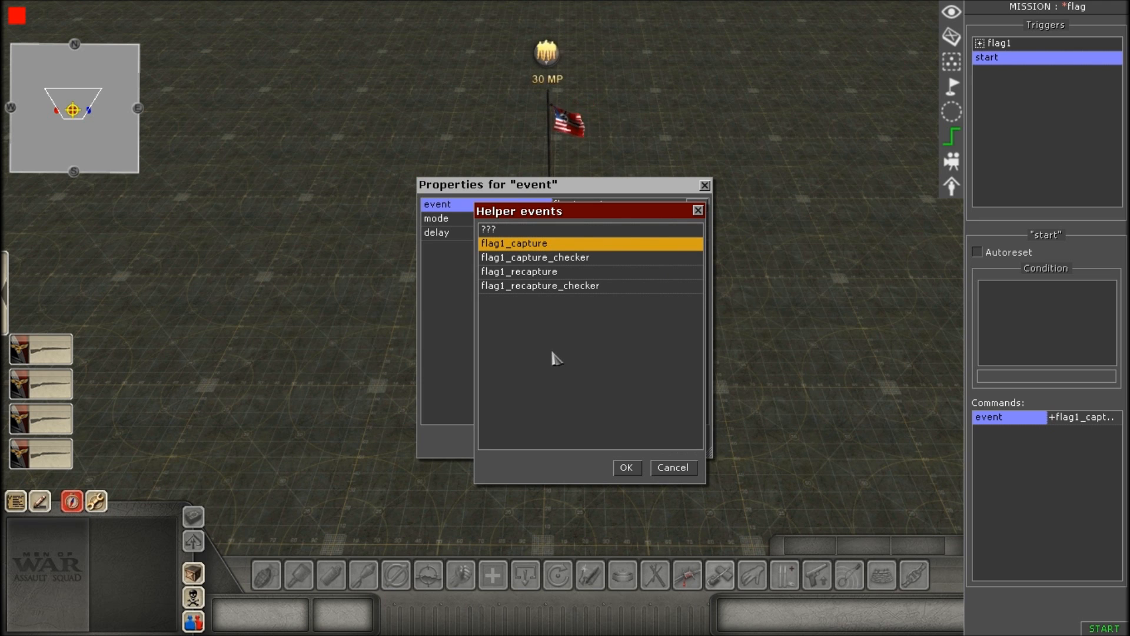
pyautogui.click(623, 468)
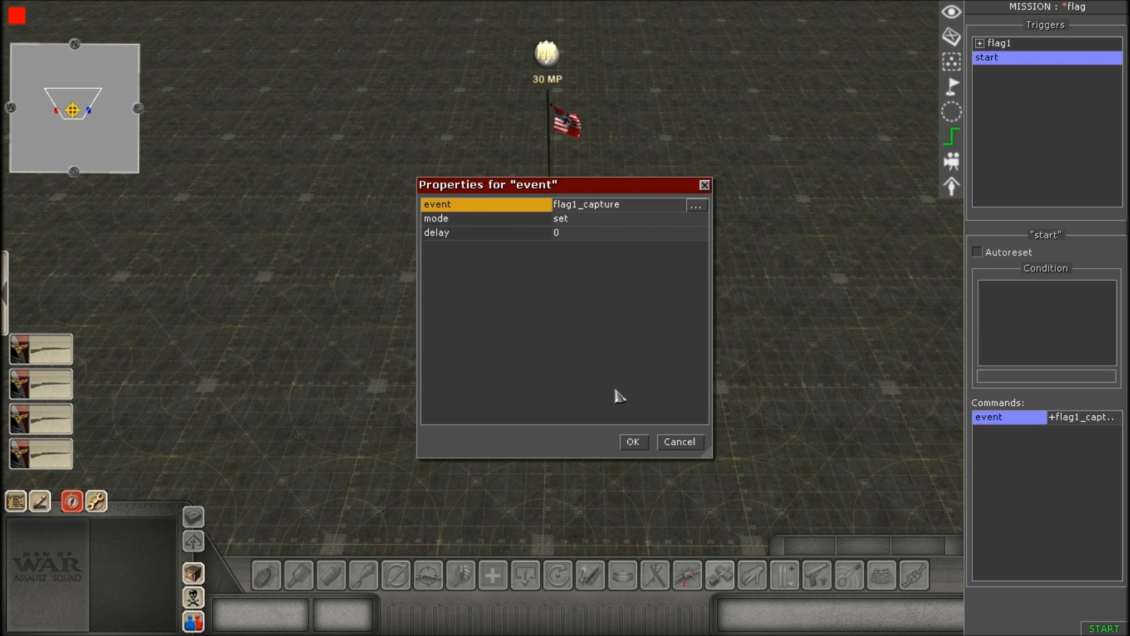
pyautogui.click(588, 219)
pyautogui.click(586, 222)
pyautogui.click(578, 229)
pyautogui.click(585, 233)
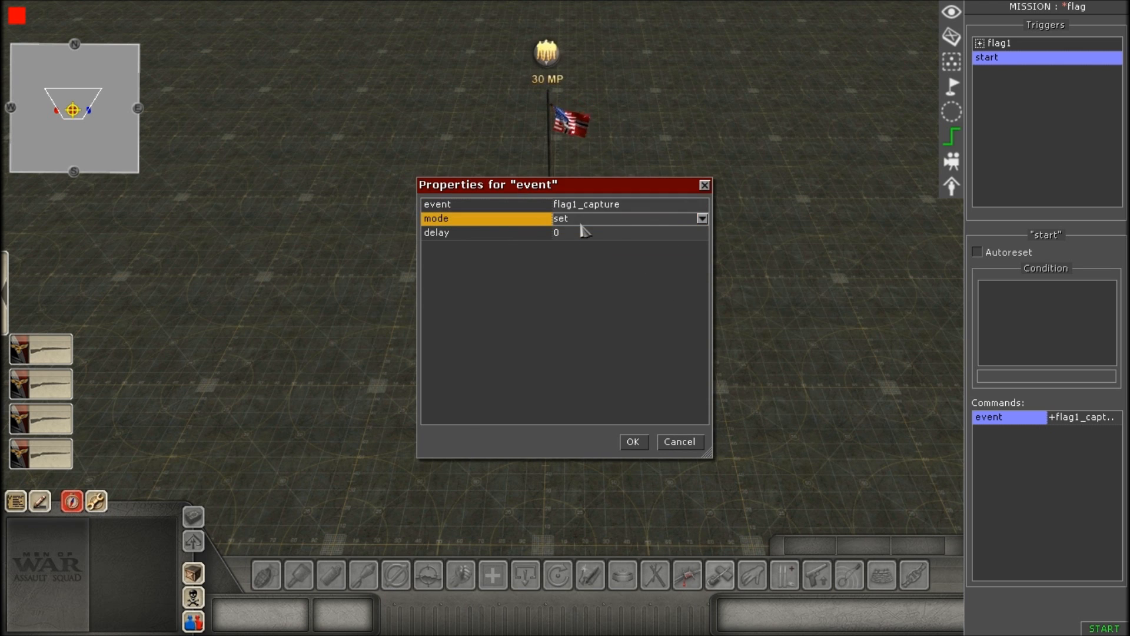
pyautogui.click(633, 442)
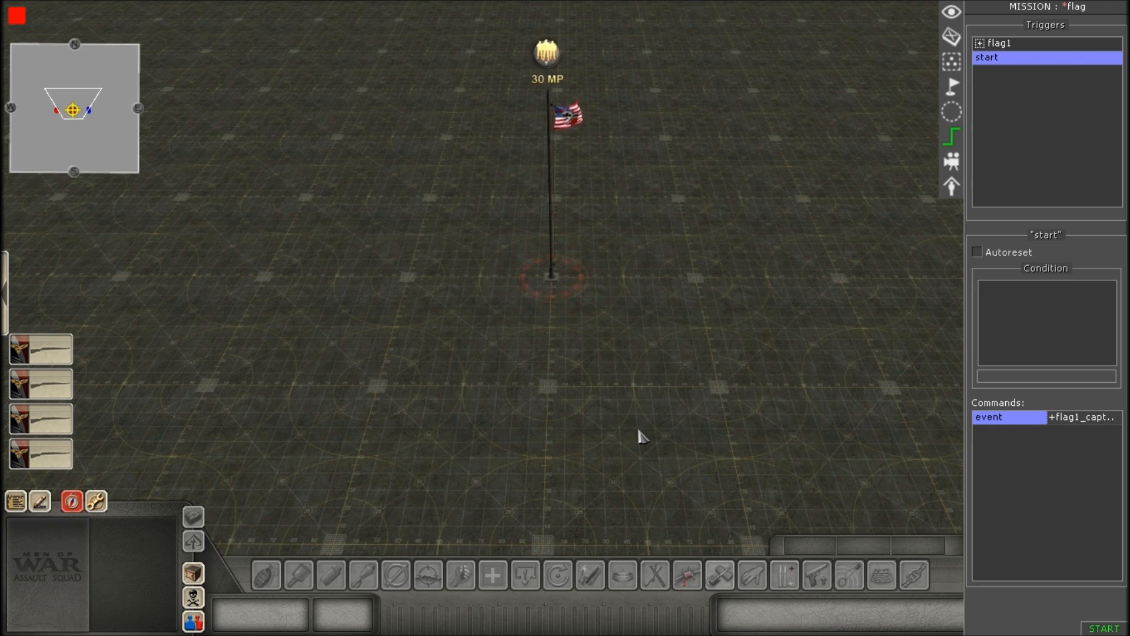
pyautogui.scroll(1, 647, 439)
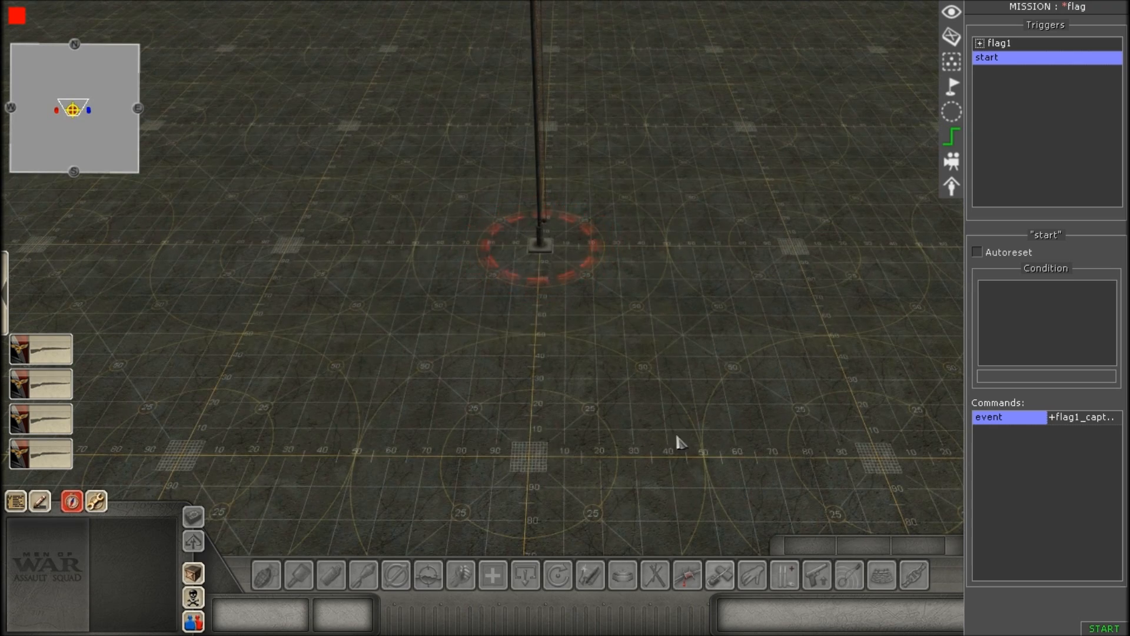
# Examine the flagpole and the red circle around its base from near and far, ending with the start trigger selected.
pyautogui.scroll(-1, 750, 399)
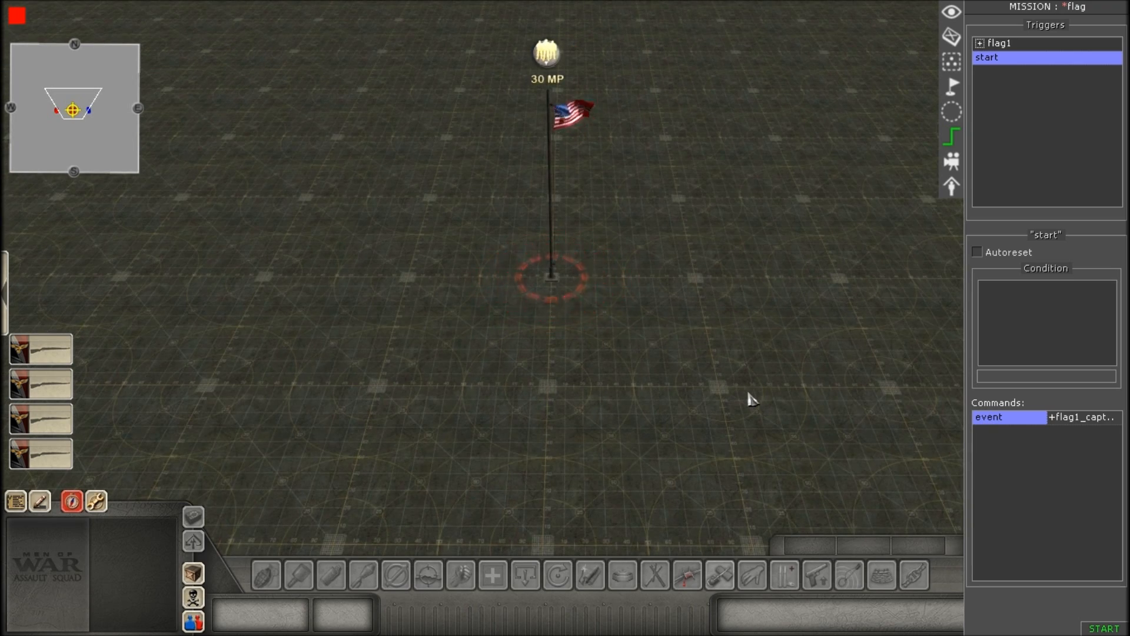
pyautogui.scroll(3, 751, 399)
pyautogui.scroll(-3, 744, 222)
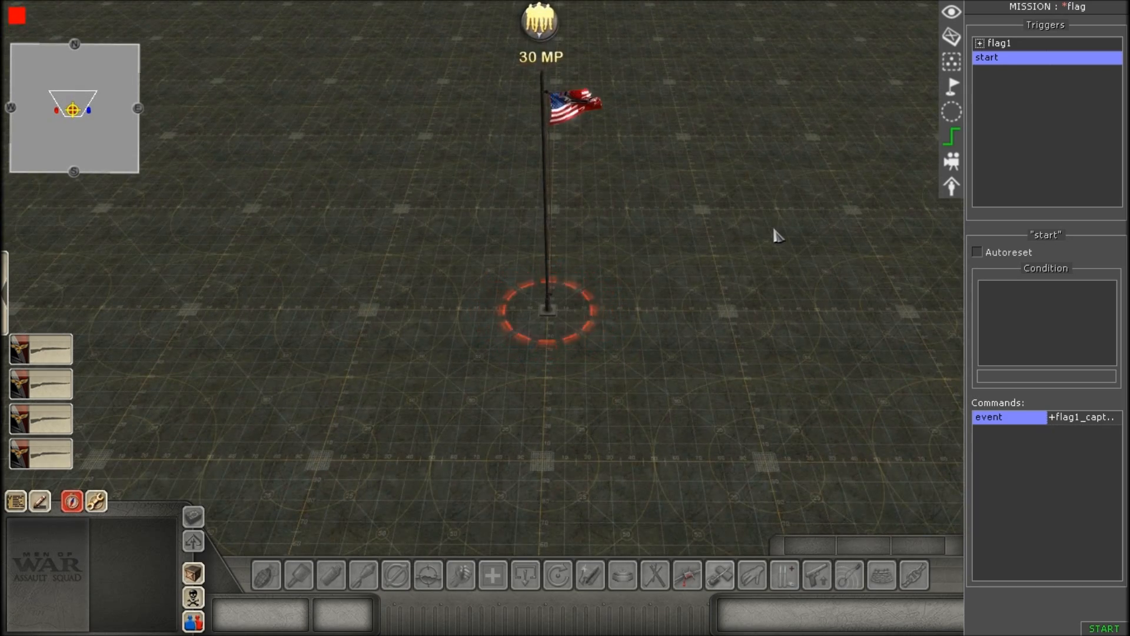
pyautogui.scroll(-1, 771, 233)
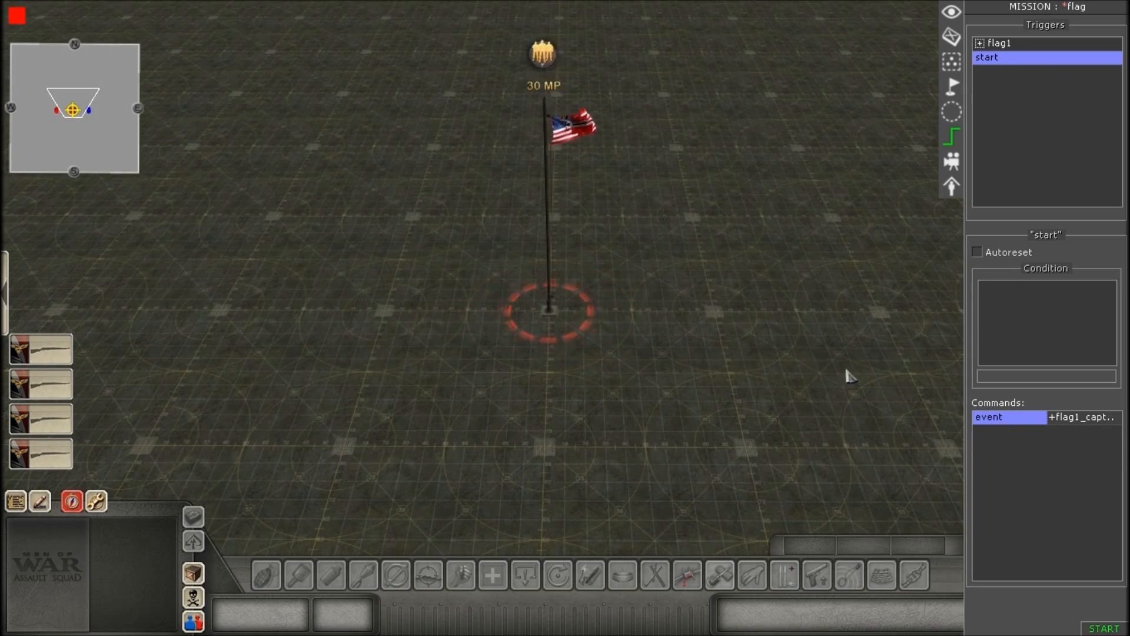
pyautogui.scroll(-2, 954, 407)
pyautogui.scroll(1, 788, 413)
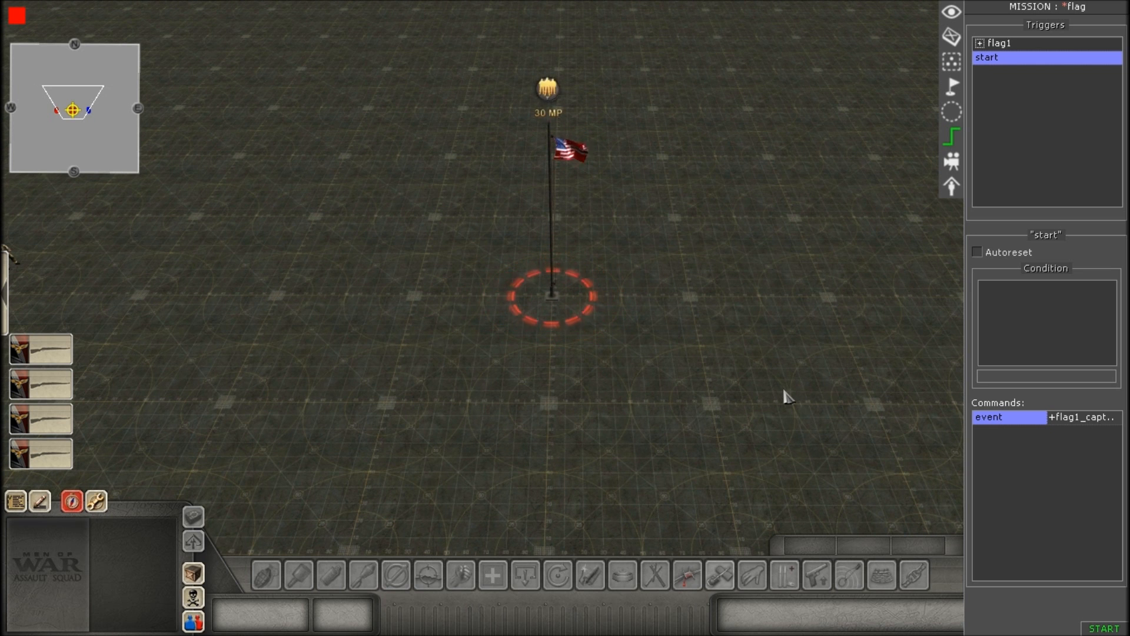
pyautogui.click(981, 48)
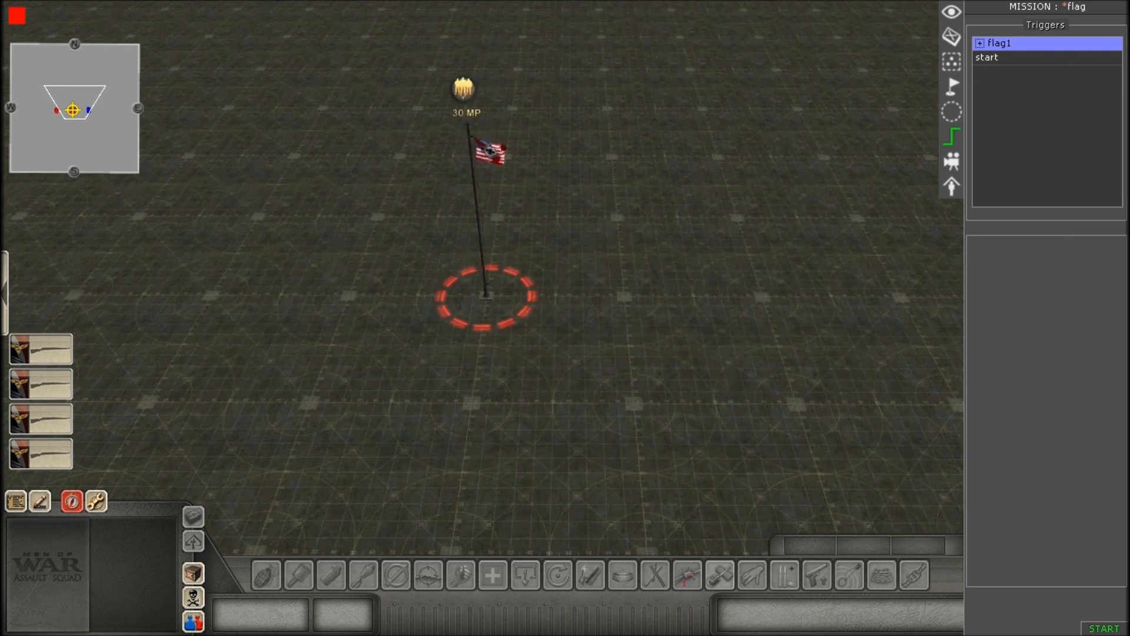
pyautogui.click(1011, 59)
pyautogui.scroll(2, 583, 406)
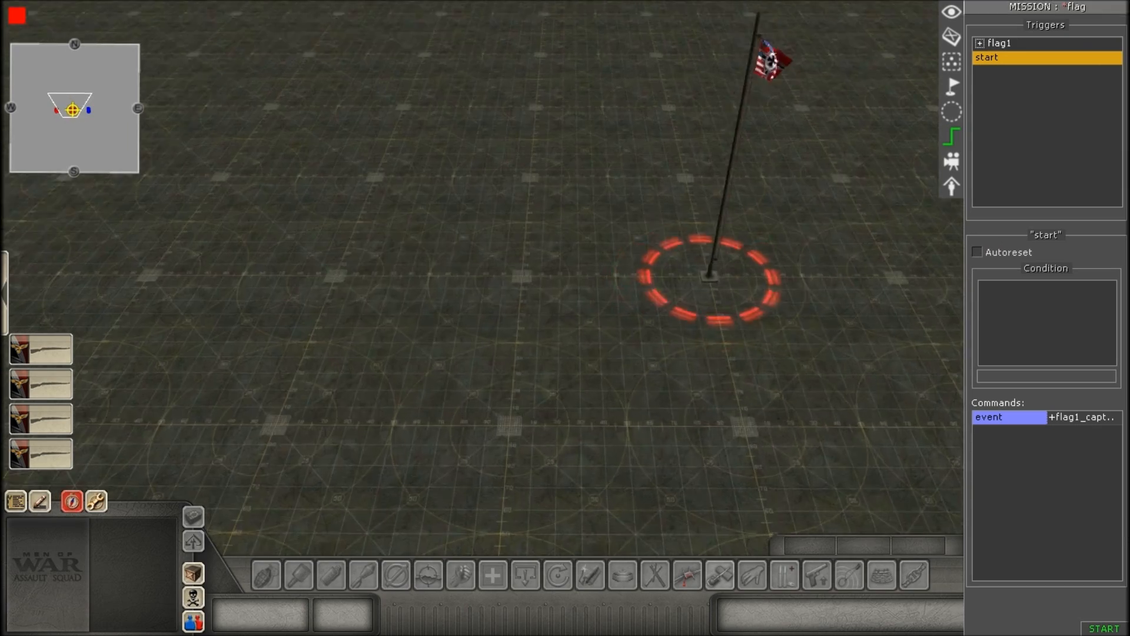
pyautogui.scroll(3, 494, 351)
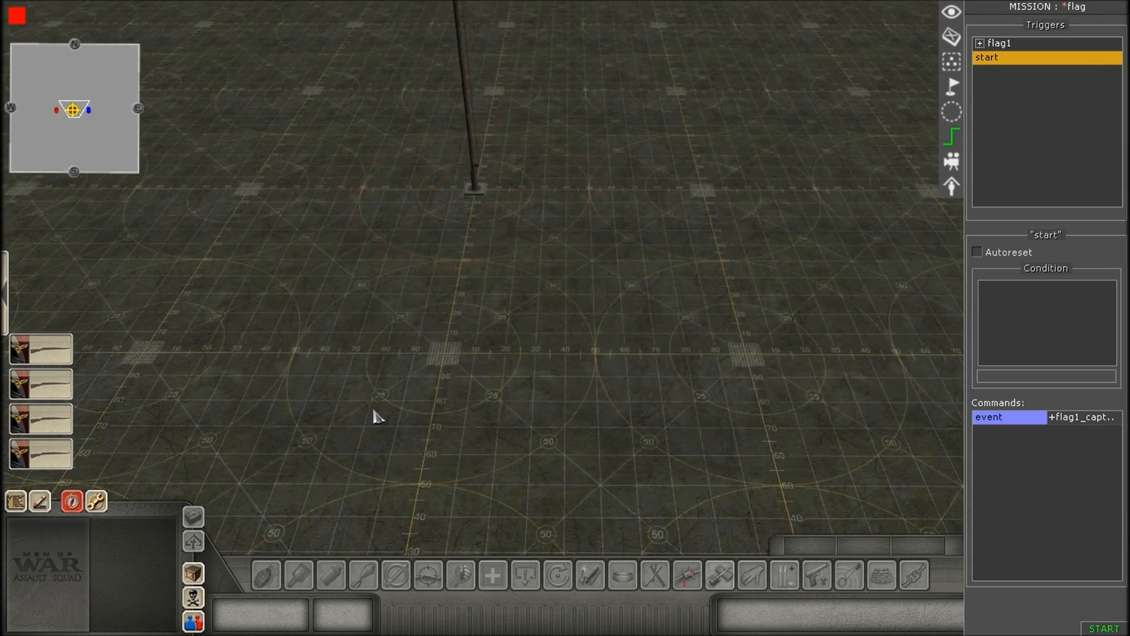
pyautogui.moveTo(375, 412); pyautogui.dragTo(421, 539, button='middle')
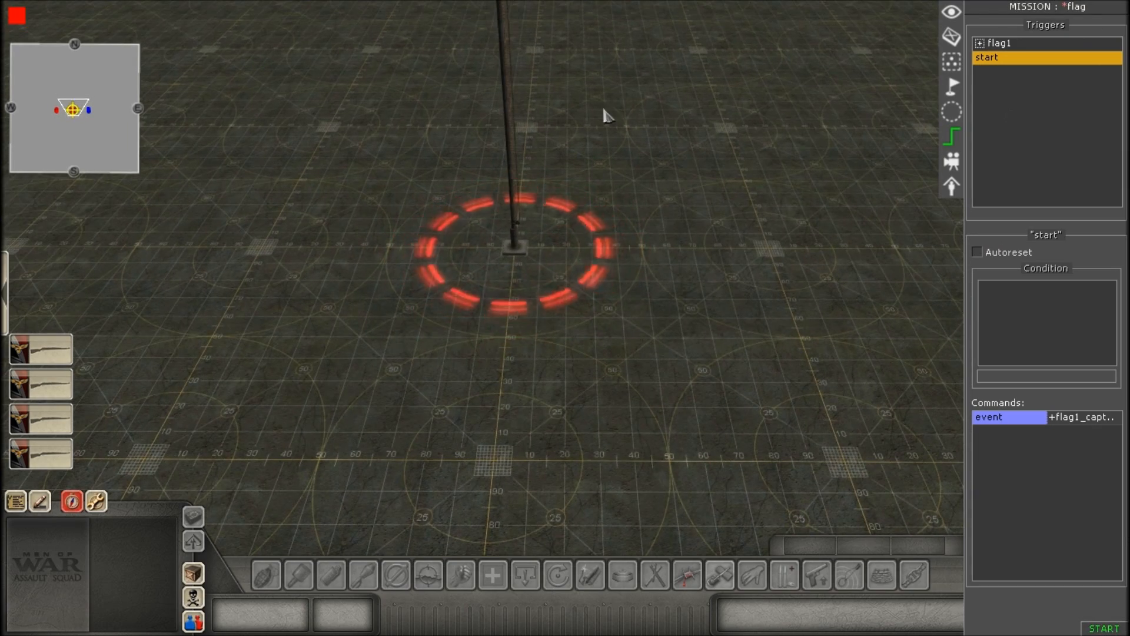
# Expand the flag1 trigger group and examine the red capture circle around the flagpole.
pyautogui.click(980, 44)
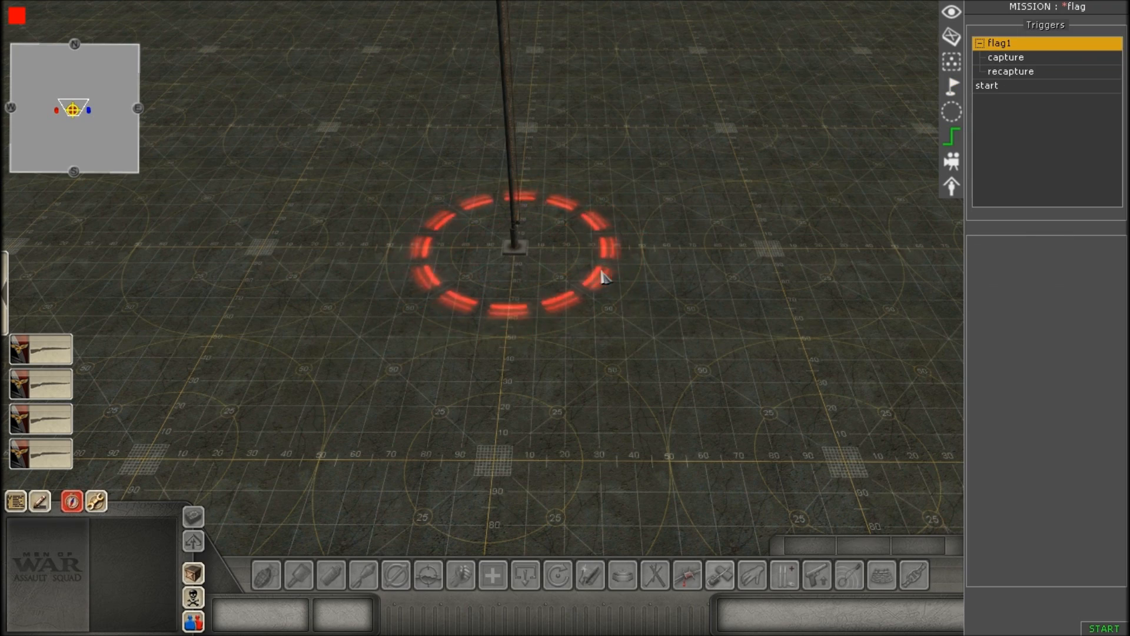
pyautogui.press('Up')
pyautogui.scroll(2, 654, 318)
pyautogui.press('Left')
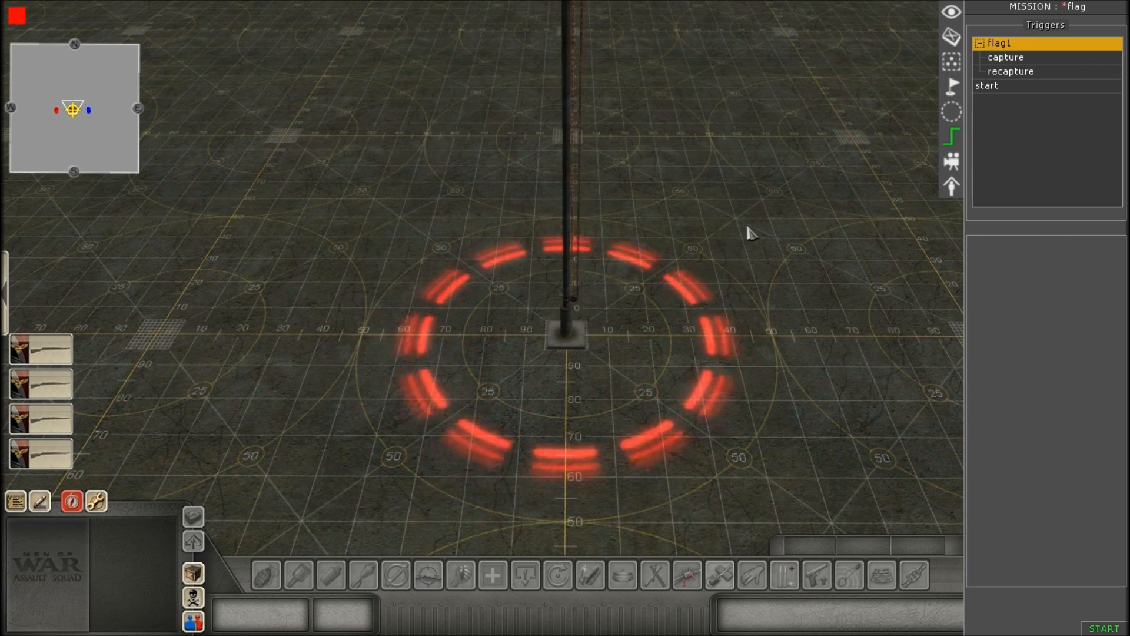
pyautogui.scroll(-2, 712, 244)
pyautogui.scroll(-3, 698, 263)
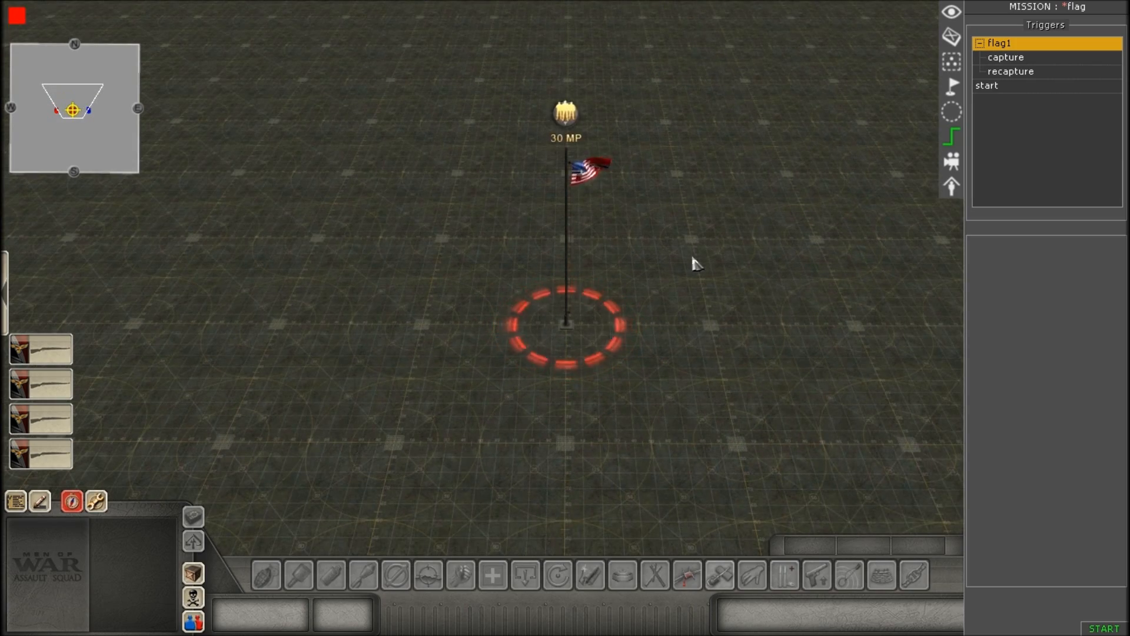
pyautogui.scroll(3, 696, 263)
pyautogui.scroll(1, 626, 317)
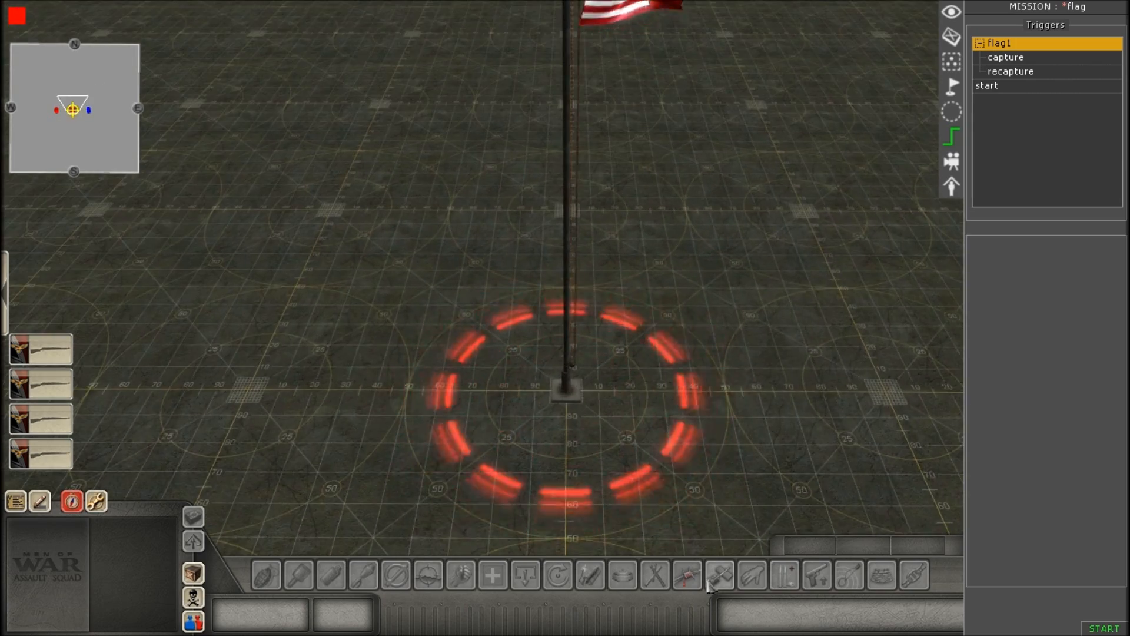
pyautogui.scroll(2, 652, 235)
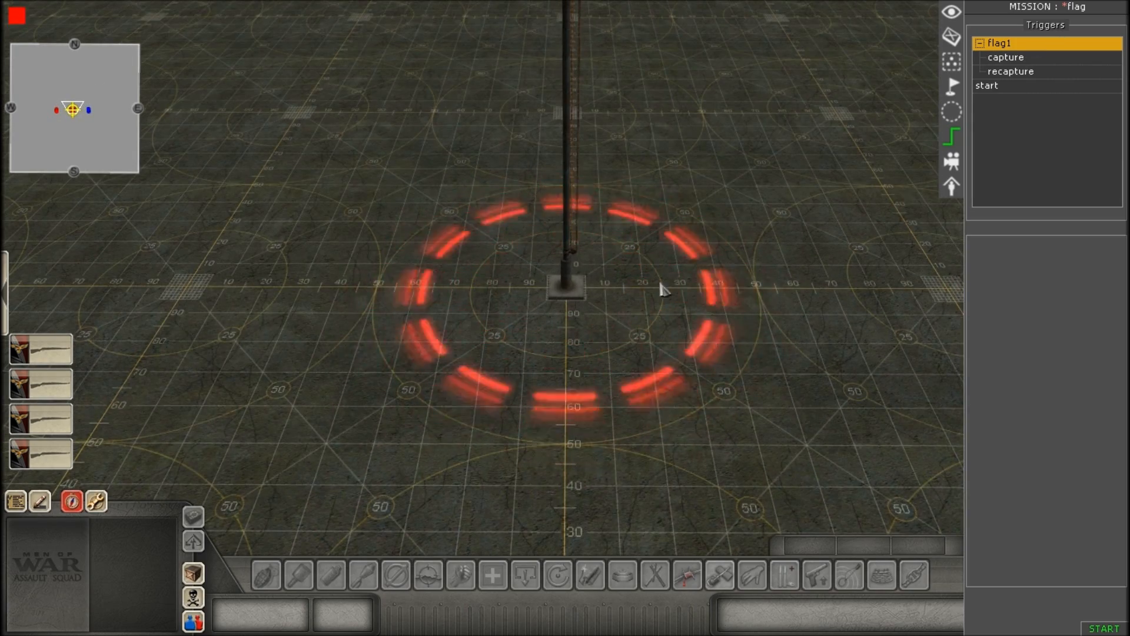
# Select the capture trigger under flag1 and look over its conditions and commands alongside the flag and squad.
pyautogui.click(1010, 59)
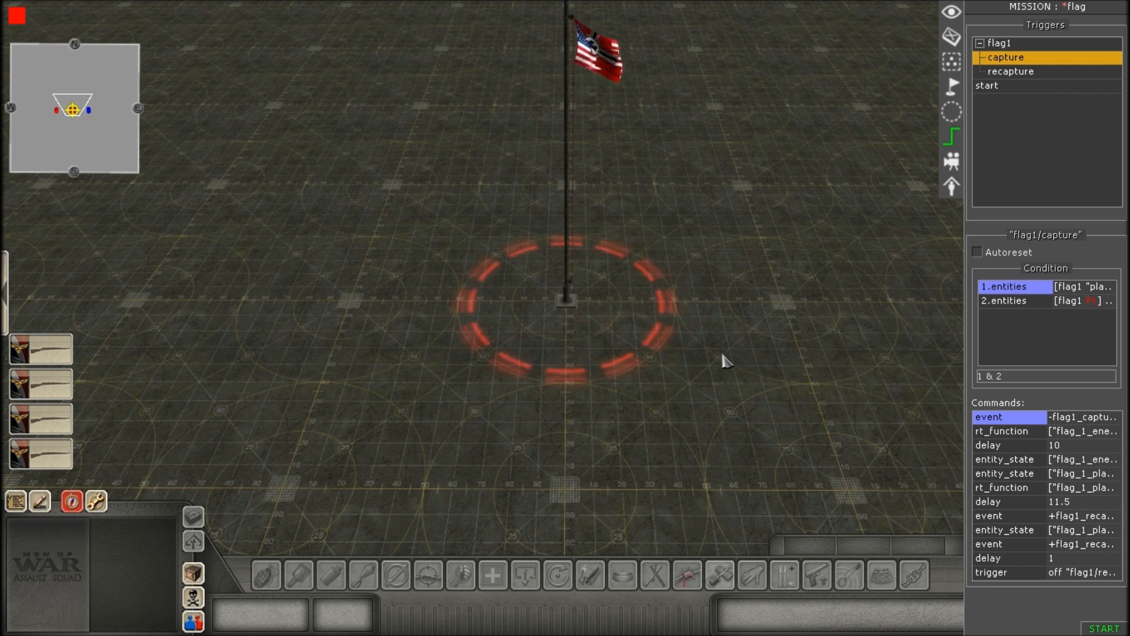
pyautogui.scroll(-3, 727, 362)
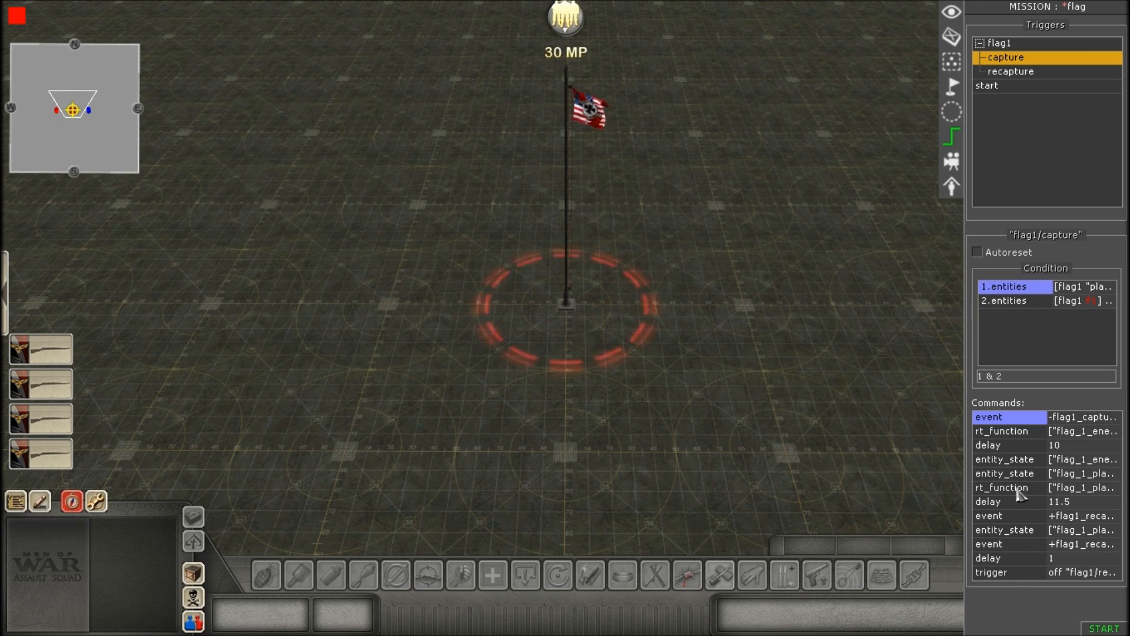
pyautogui.scroll(3, 827, 406)
pyautogui.scroll(-3, 830, 406)
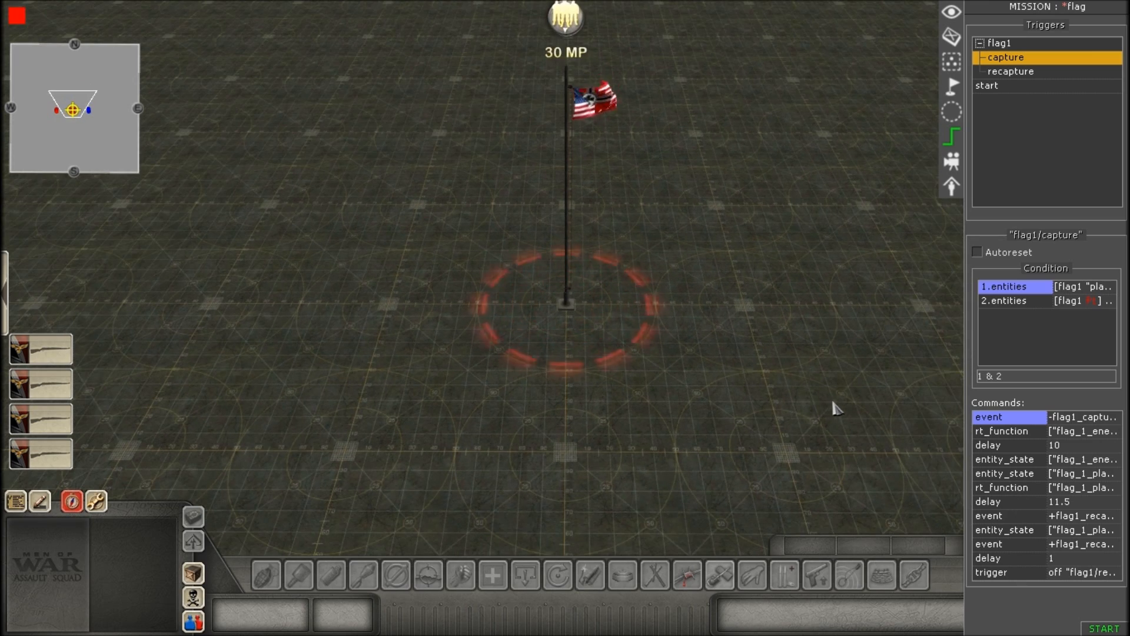
pyautogui.scroll(-2, 790, 348)
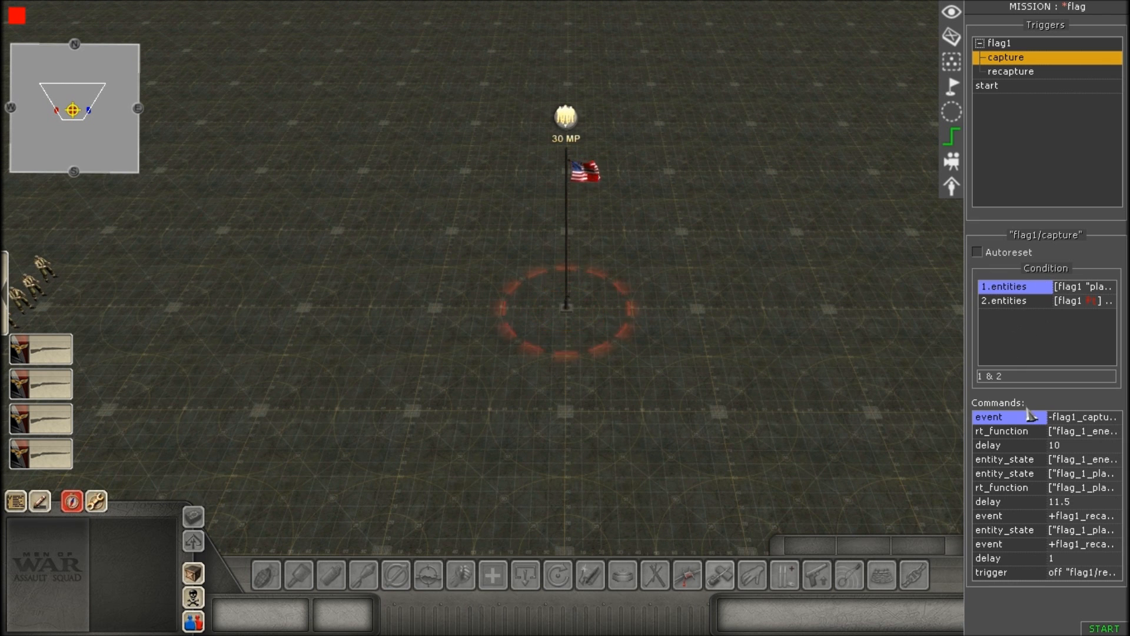
pyautogui.scroll(-3, 836, 353)
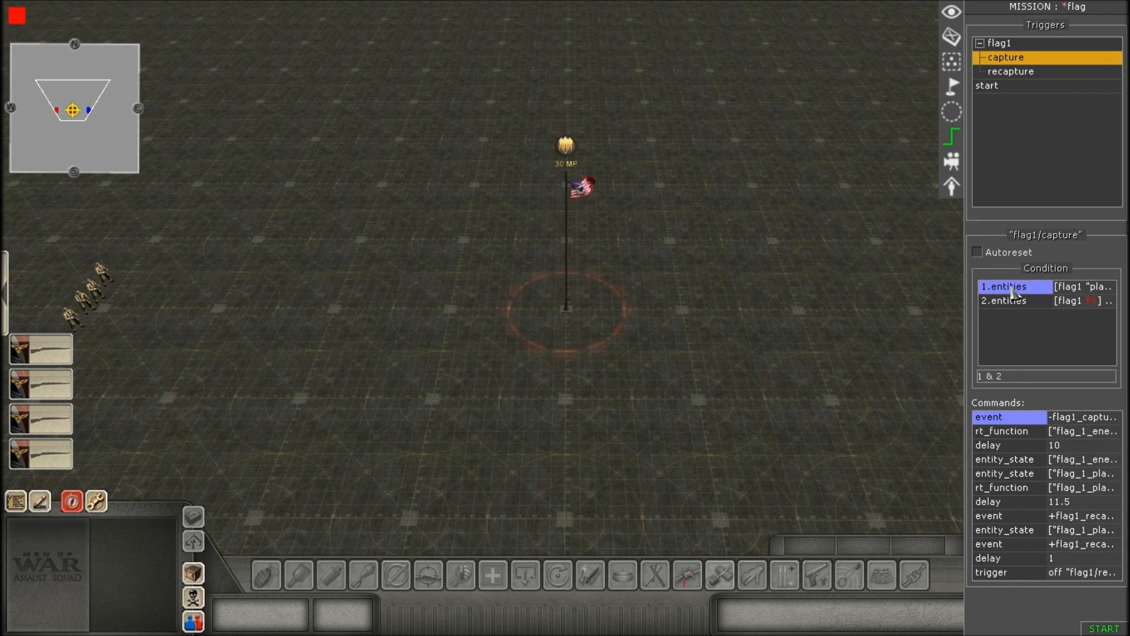
# Open the capture trigger's first entities condition and review its tag and zone choices, picking flag1 as the zone.
pyautogui.click(1023, 336)
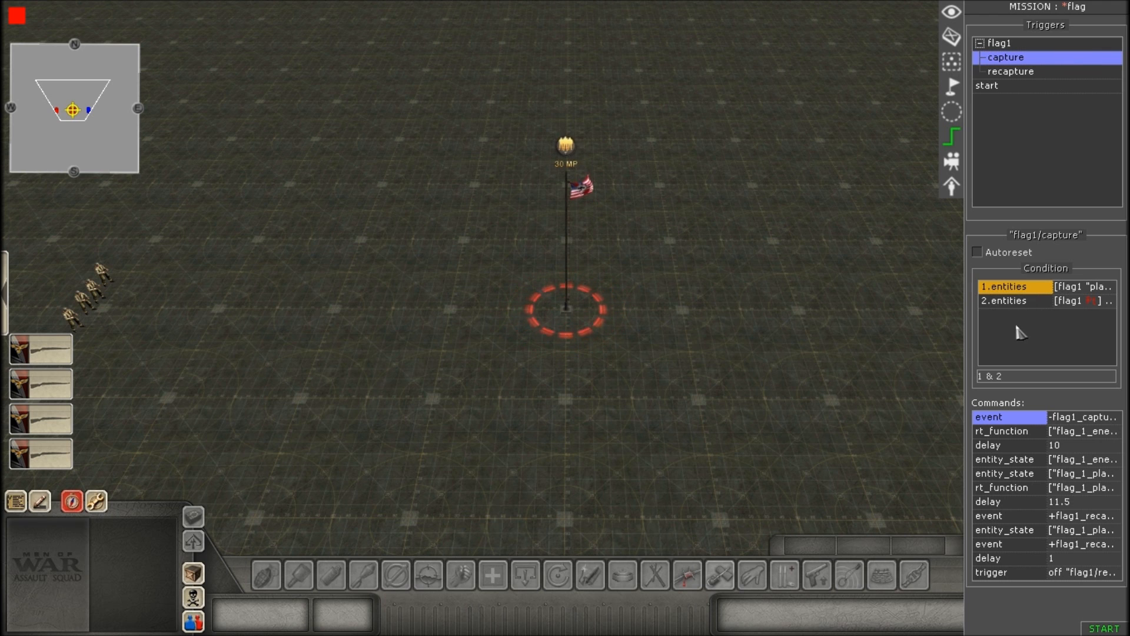
pyautogui.doubleClick(1004, 287)
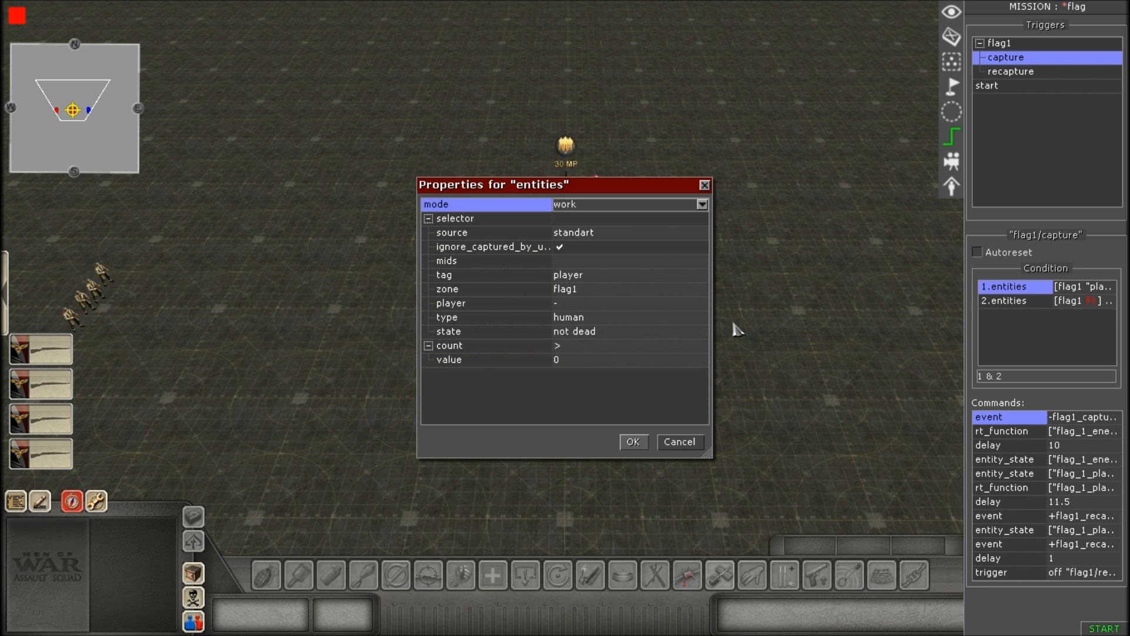
pyautogui.click(603, 275)
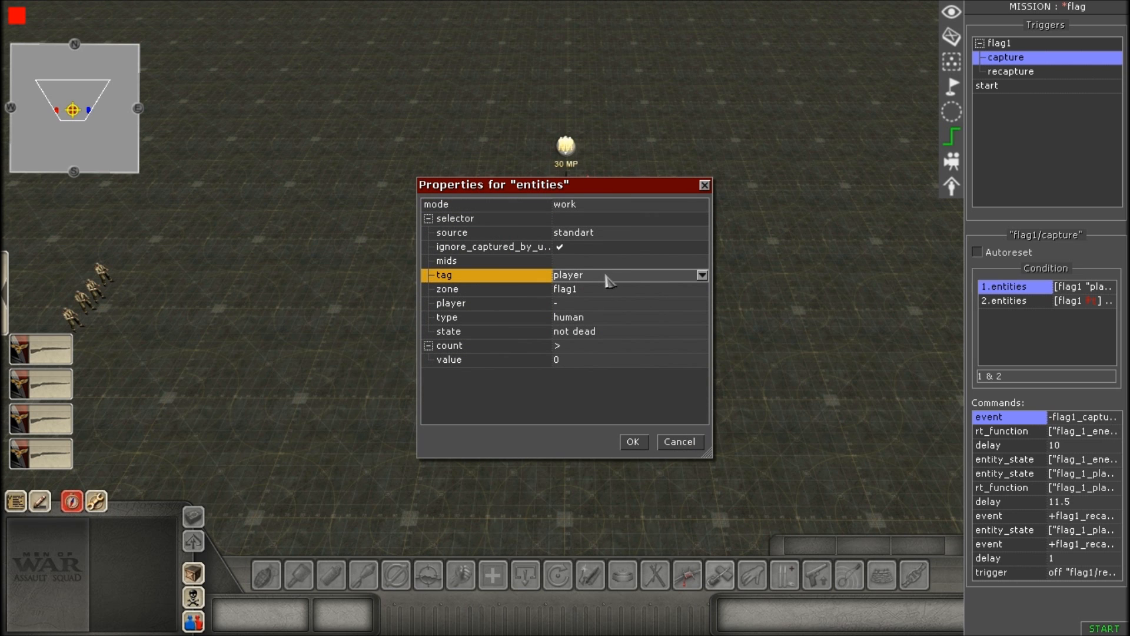
pyautogui.click(701, 275)
pyautogui.click(703, 275)
pyautogui.click(702, 276)
pyautogui.click(702, 279)
pyautogui.click(701, 292)
pyautogui.click(702, 290)
pyautogui.click(703, 291)
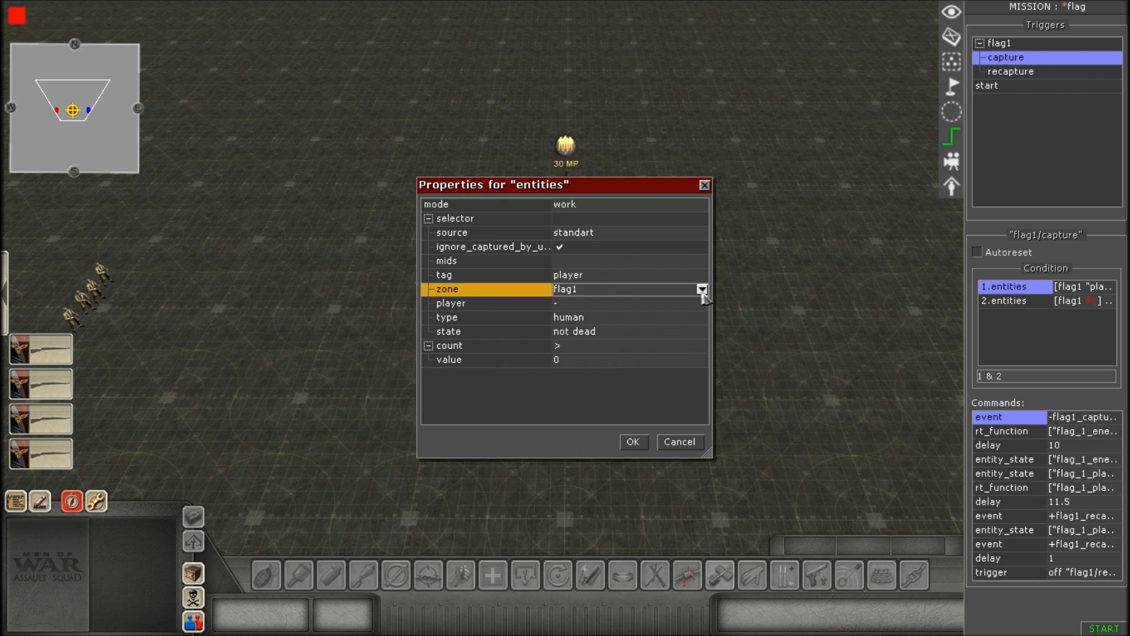
pyautogui.click(702, 291)
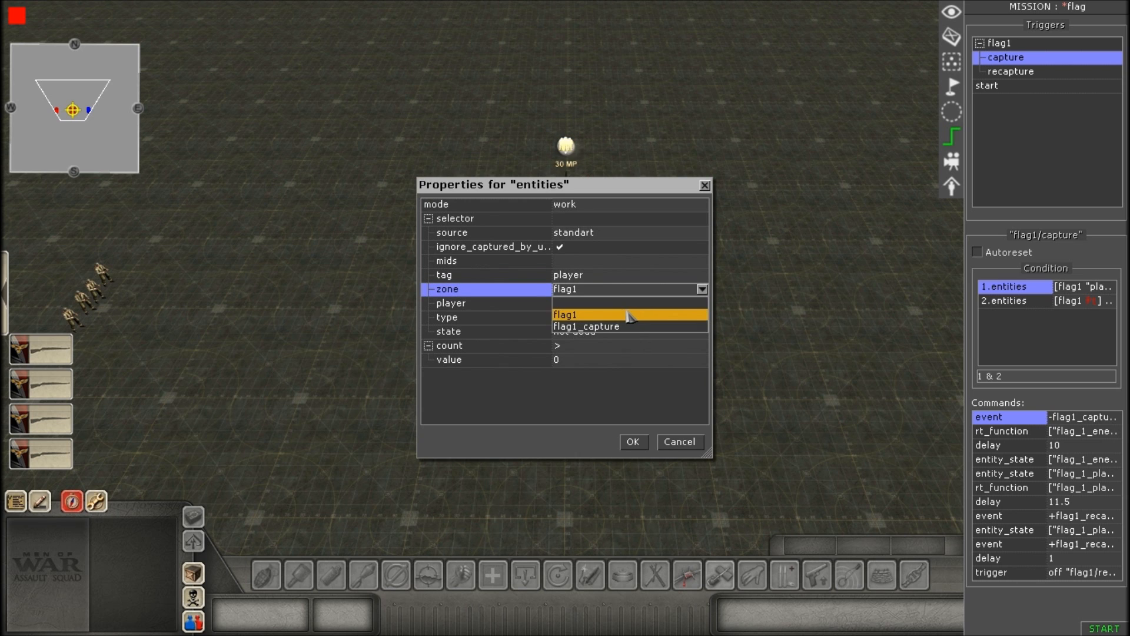
pyautogui.click(629, 316)
# Review the first entities condition's player, type and state settings, picking not dead as the state.
pyautogui.click(684, 304)
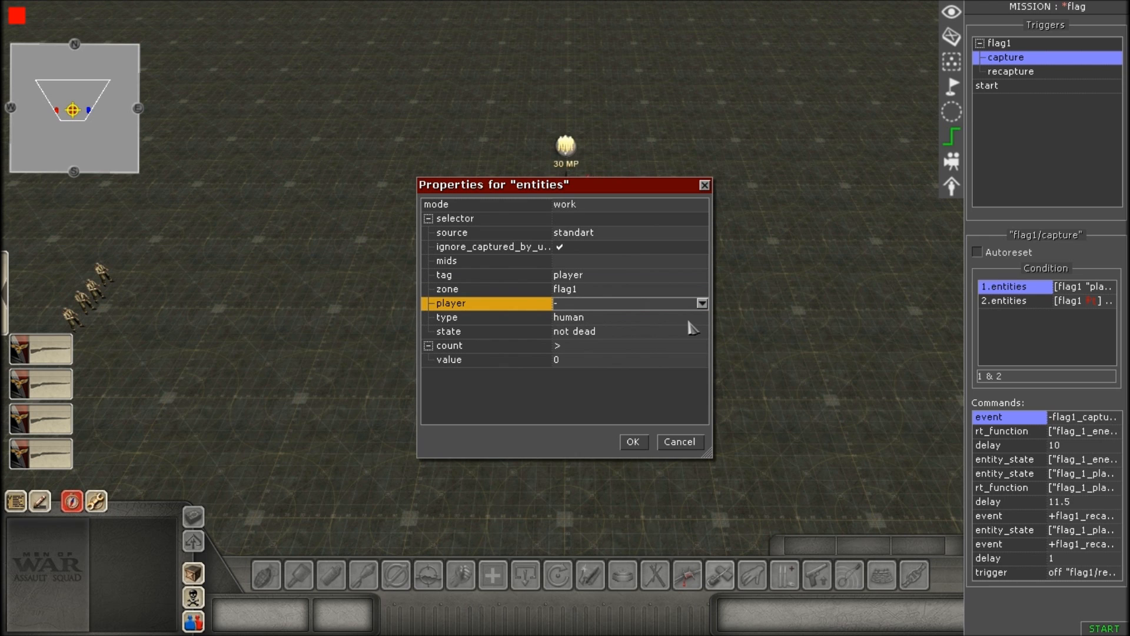
pyautogui.click(693, 320)
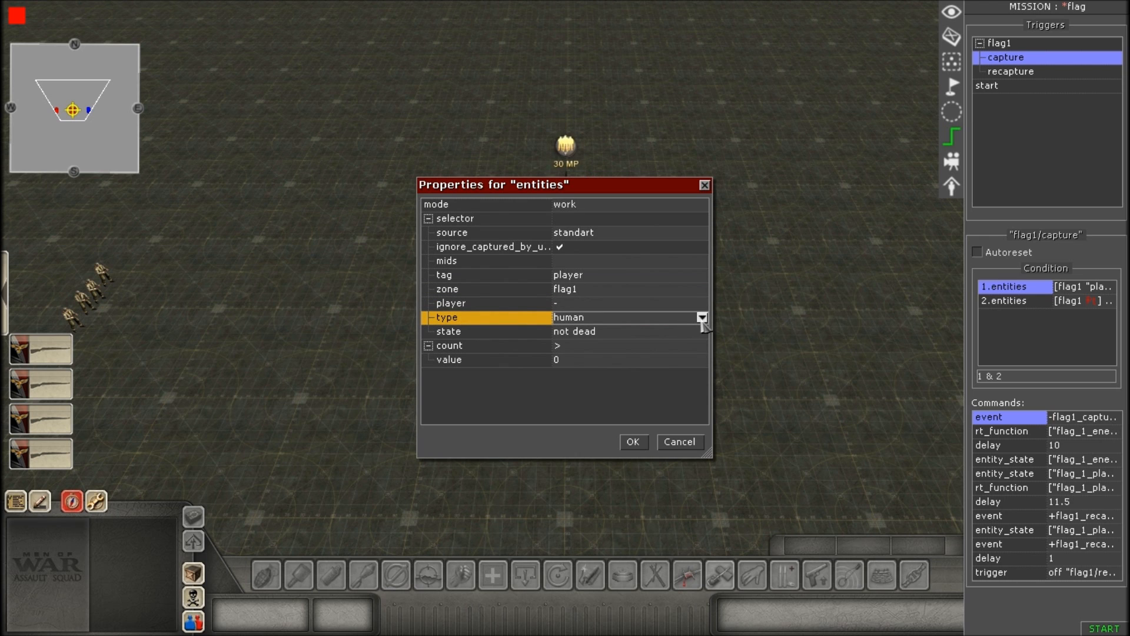
pyautogui.click(702, 319)
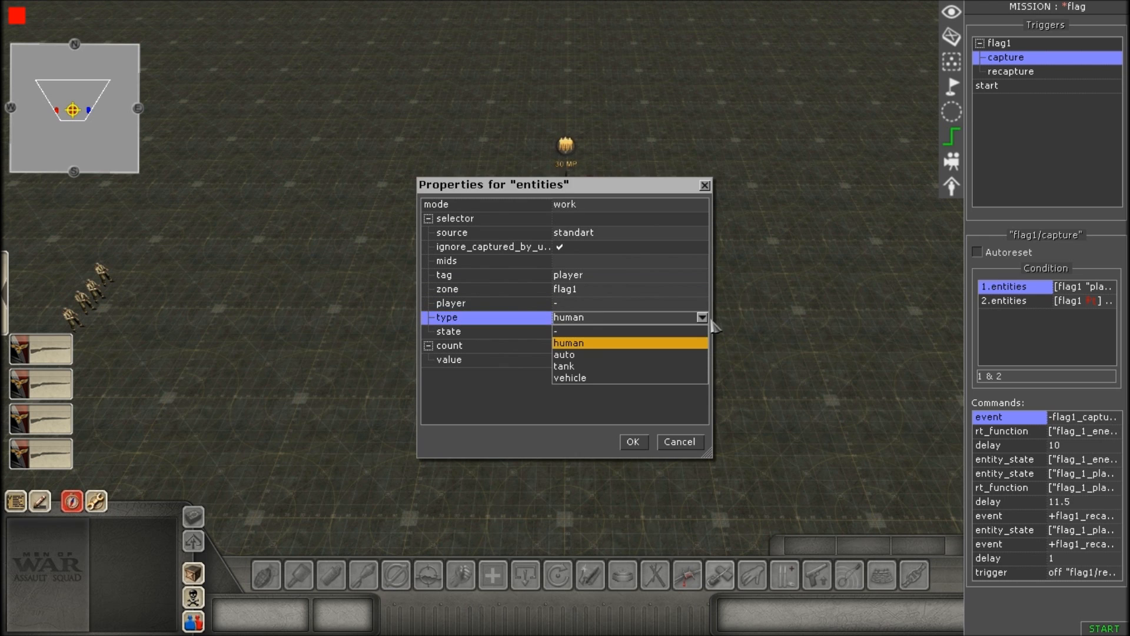
pyautogui.click(703, 318)
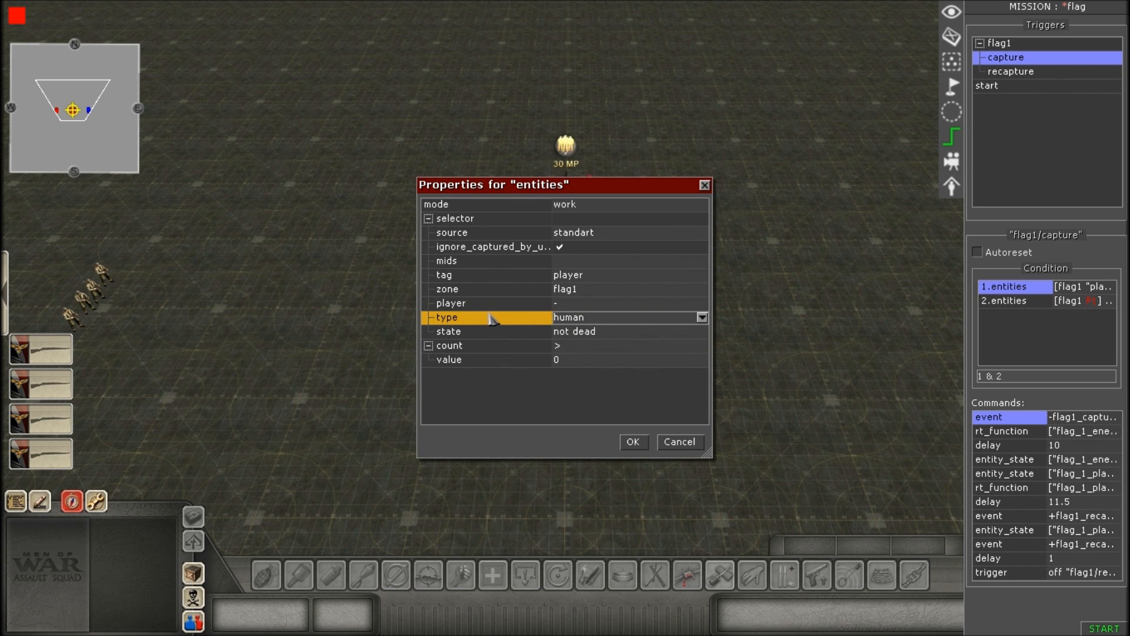
pyautogui.click(621, 324)
pyautogui.click(621, 330)
pyautogui.click(618, 335)
pyautogui.click(618, 334)
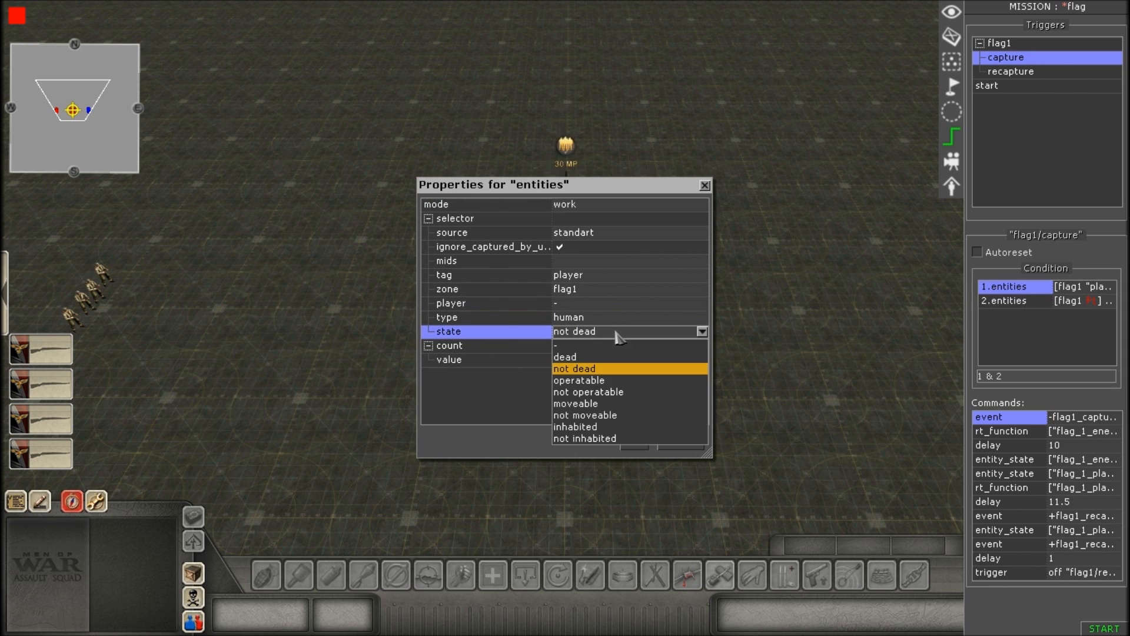
pyautogui.click(618, 369)
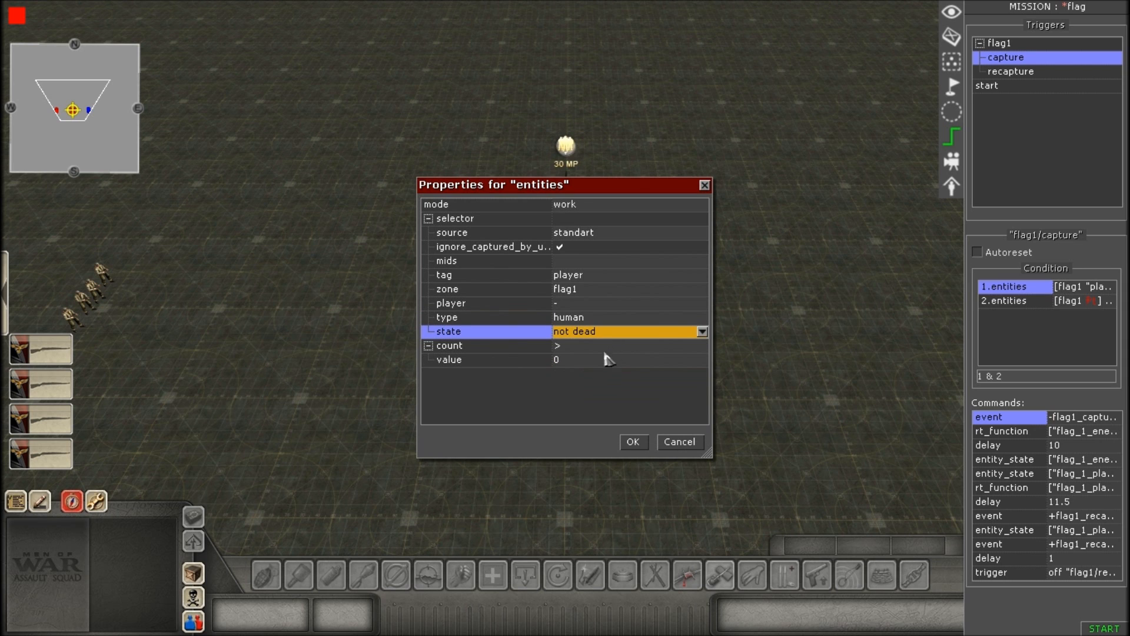
# Review the first entities condition's count comparison and value, picking > as the comparison, and accept the properties.
pyautogui.click(597, 348)
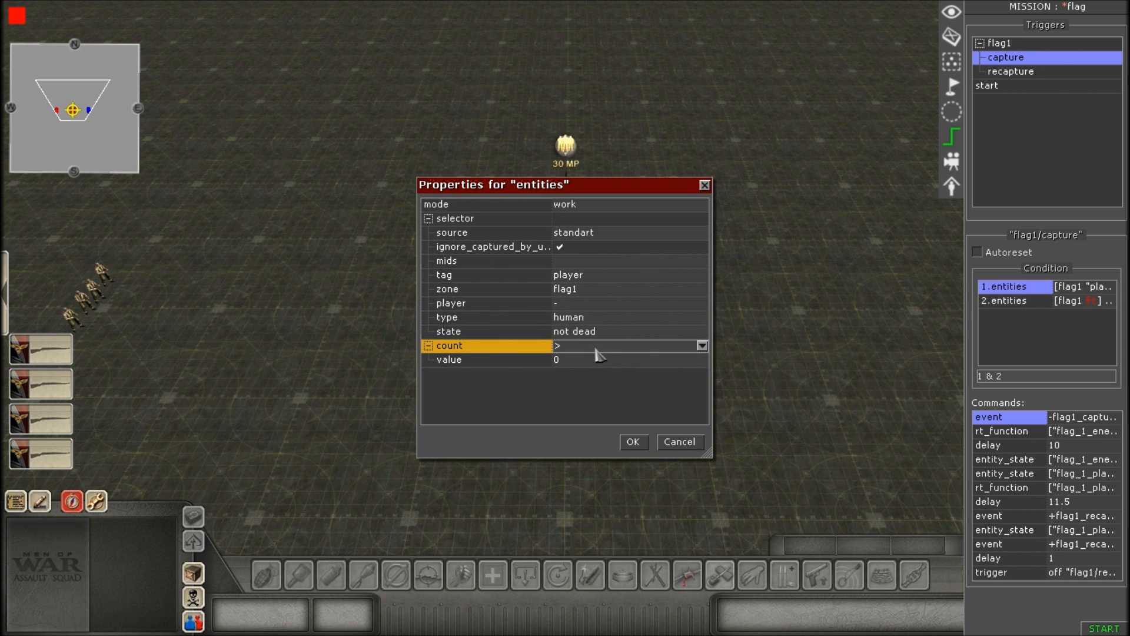
pyautogui.click(591, 348)
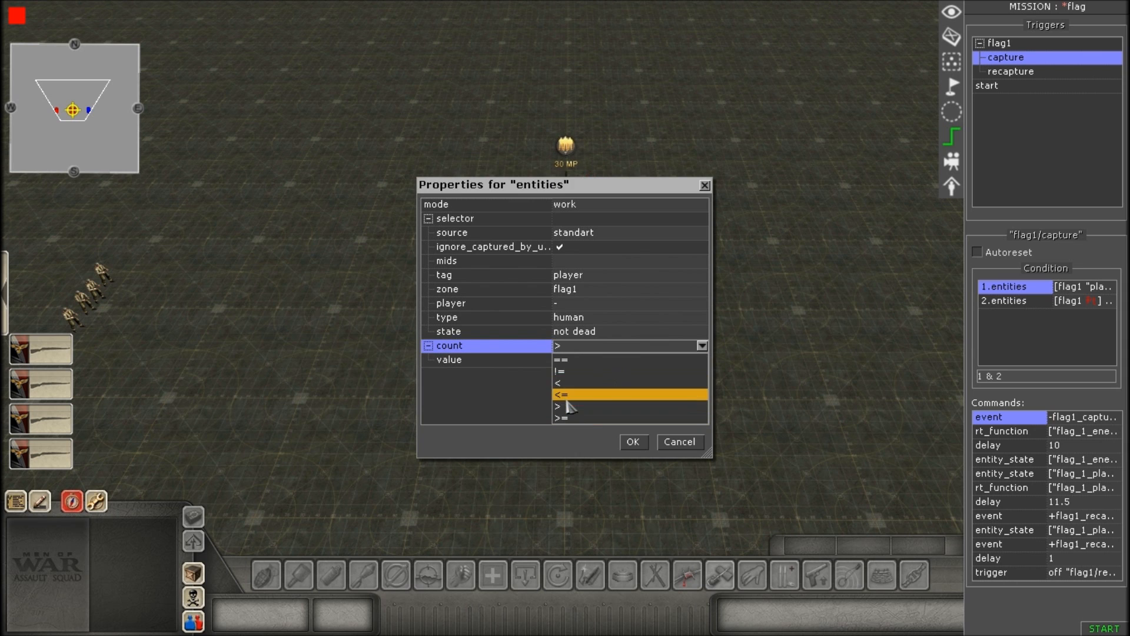
pyautogui.click(565, 412)
pyautogui.click(575, 361)
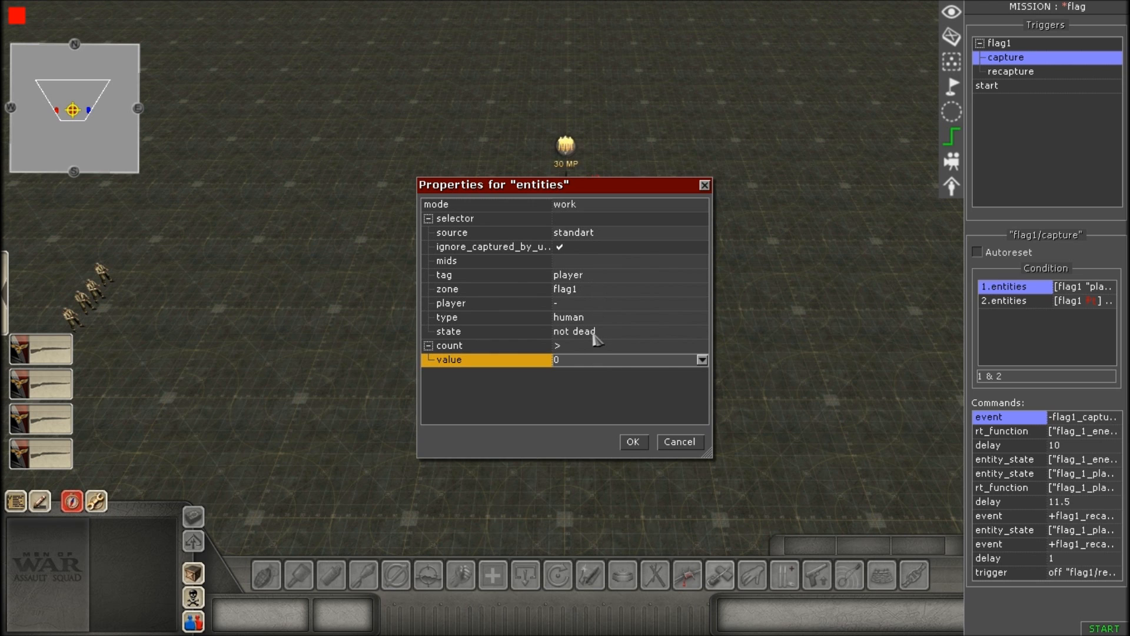
pyautogui.click(580, 350)
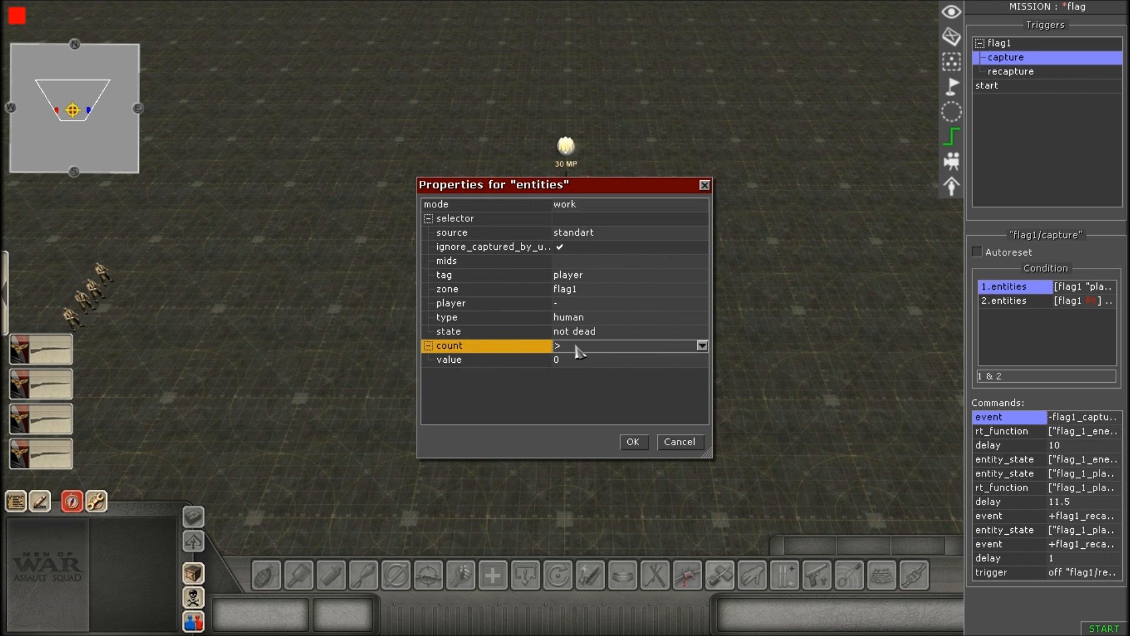
pyautogui.click(575, 351)
pyautogui.click(575, 350)
pyautogui.click(632, 443)
# Open the capture trigger's second entities condition and review its tag and zone settings.
pyautogui.scroll(-1, 780, 361)
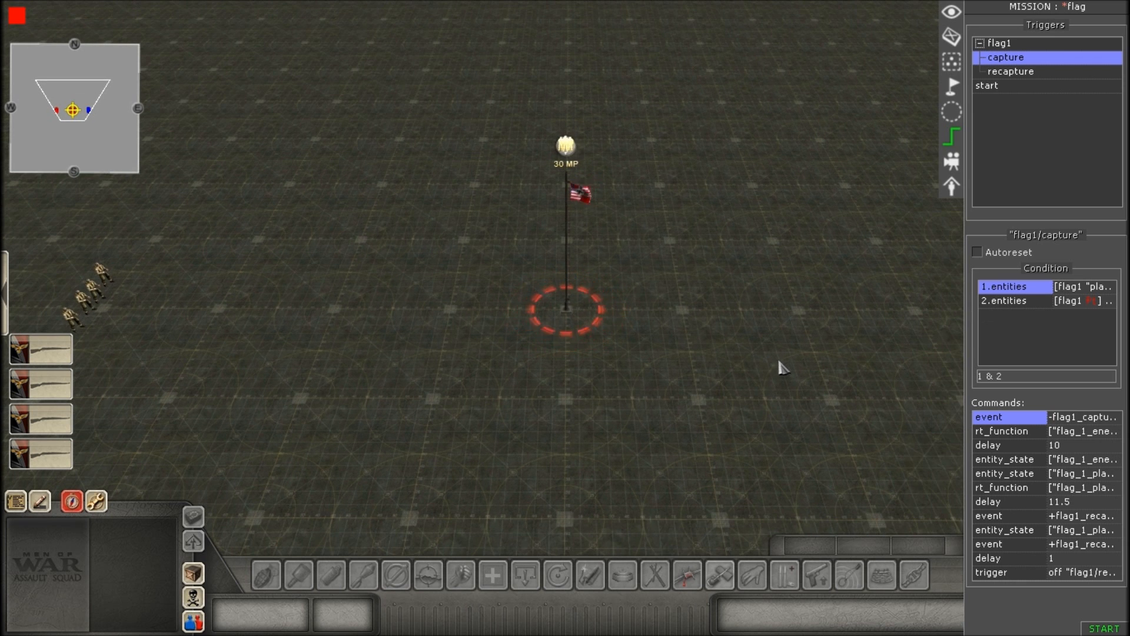
pyautogui.doubleClick(1022, 302)
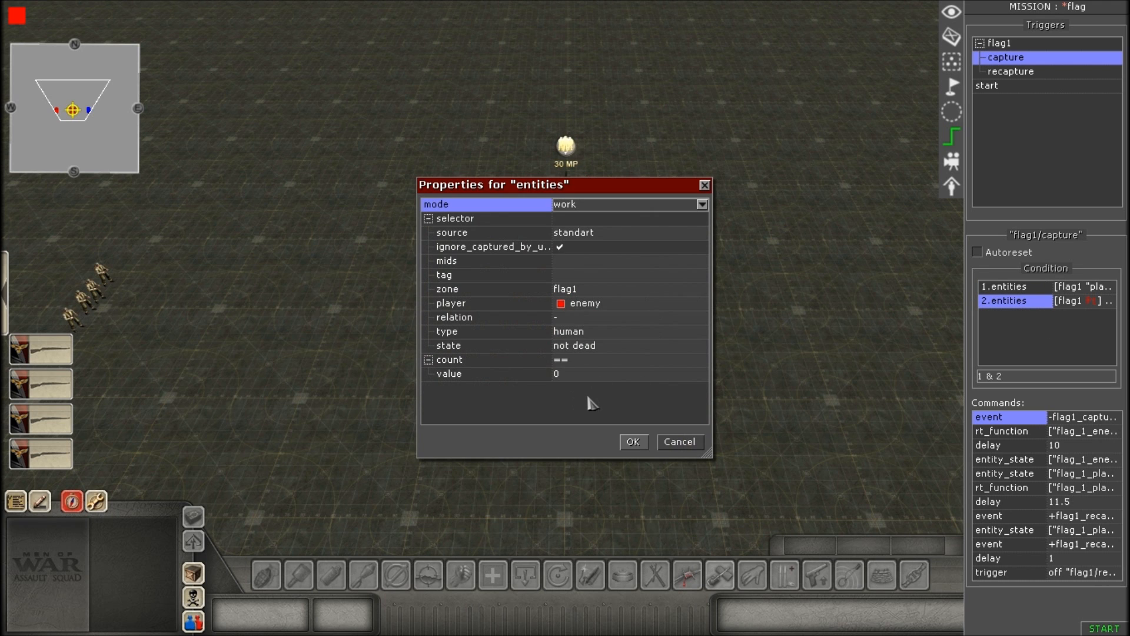
pyautogui.click(614, 276)
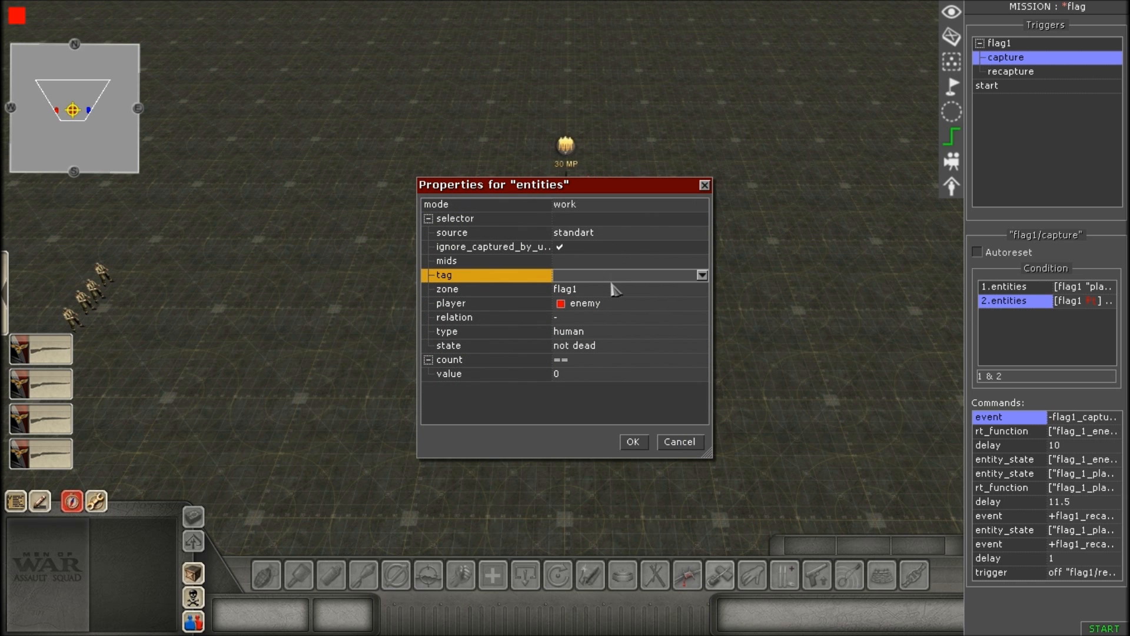
pyautogui.click(614, 289)
pyautogui.click(630, 294)
pyautogui.click(630, 295)
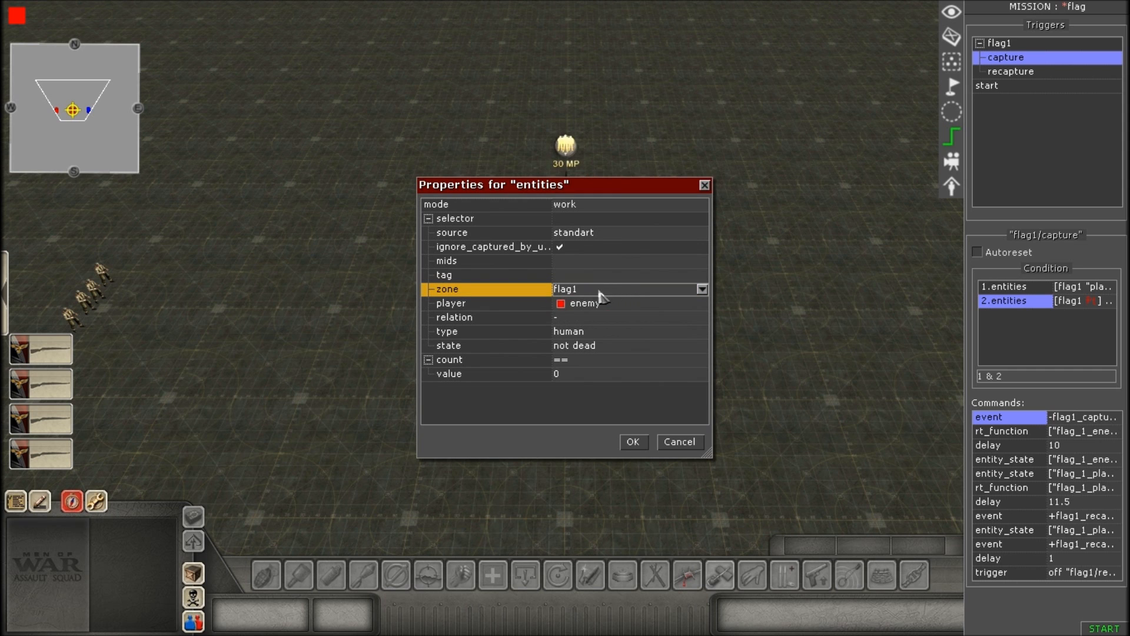
# Review the second entities condition's player and relation settings, picking enemy as the player.
pyautogui.click(616, 307)
pyautogui.click(616, 307)
pyautogui.click(613, 305)
pyautogui.click(610, 320)
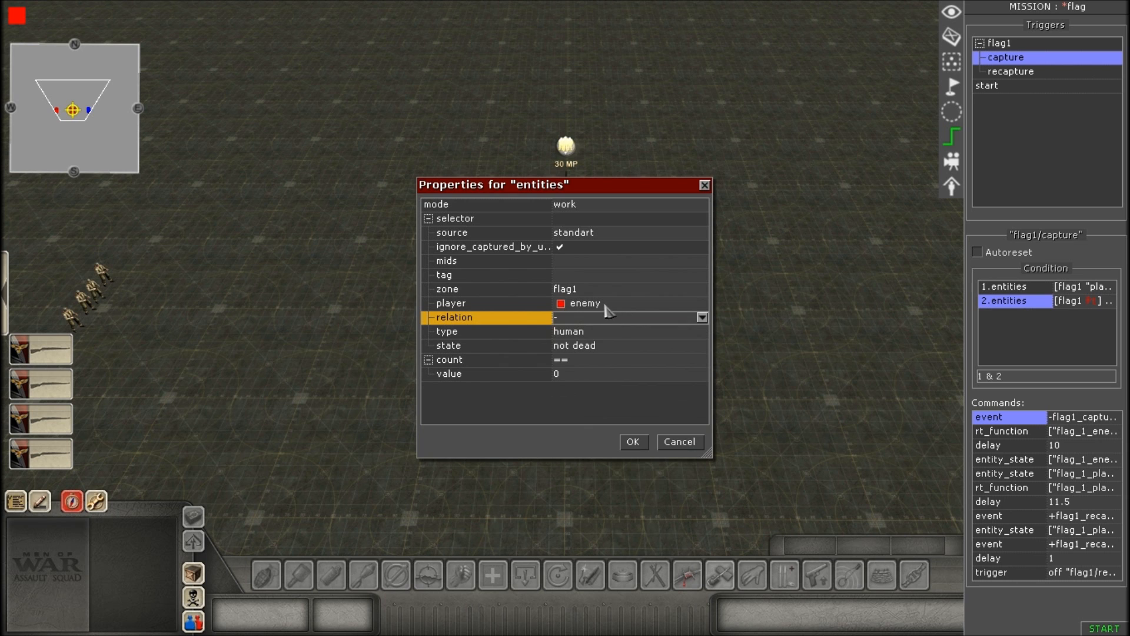
pyautogui.click(606, 304)
pyautogui.click(606, 305)
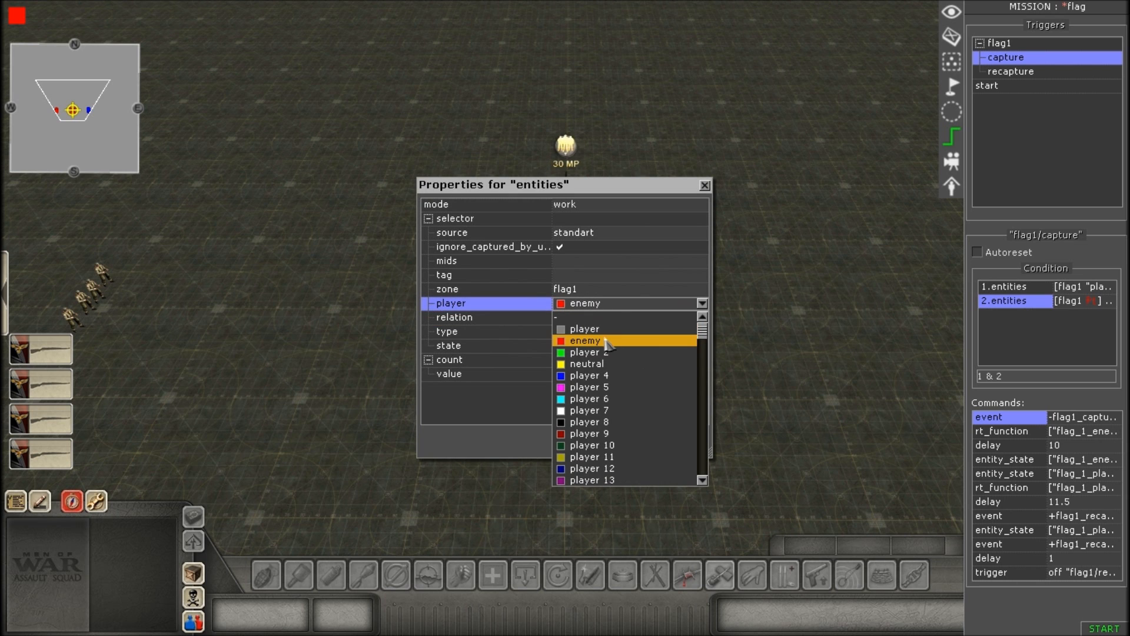
pyautogui.click(609, 342)
# Go through the second entities condition's relation, type, state, count comparison and value settings.
pyautogui.click(604, 321)
pyautogui.click(601, 329)
pyautogui.click(599, 332)
pyautogui.click(597, 333)
pyautogui.click(600, 345)
pyautogui.click(596, 333)
pyautogui.click(607, 347)
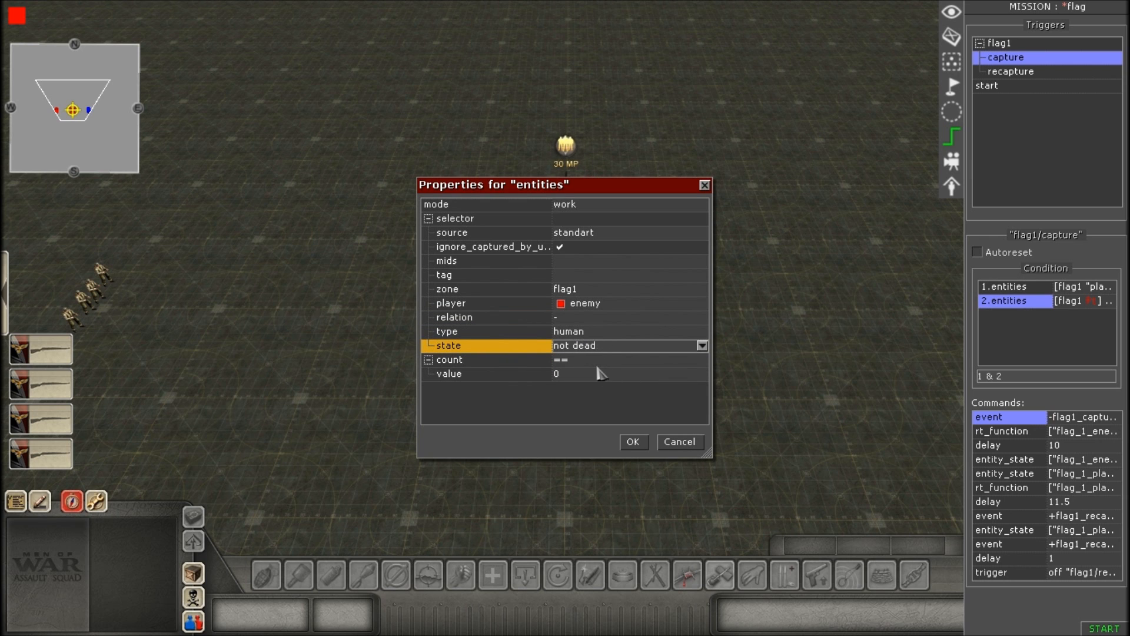
pyautogui.click(597, 361)
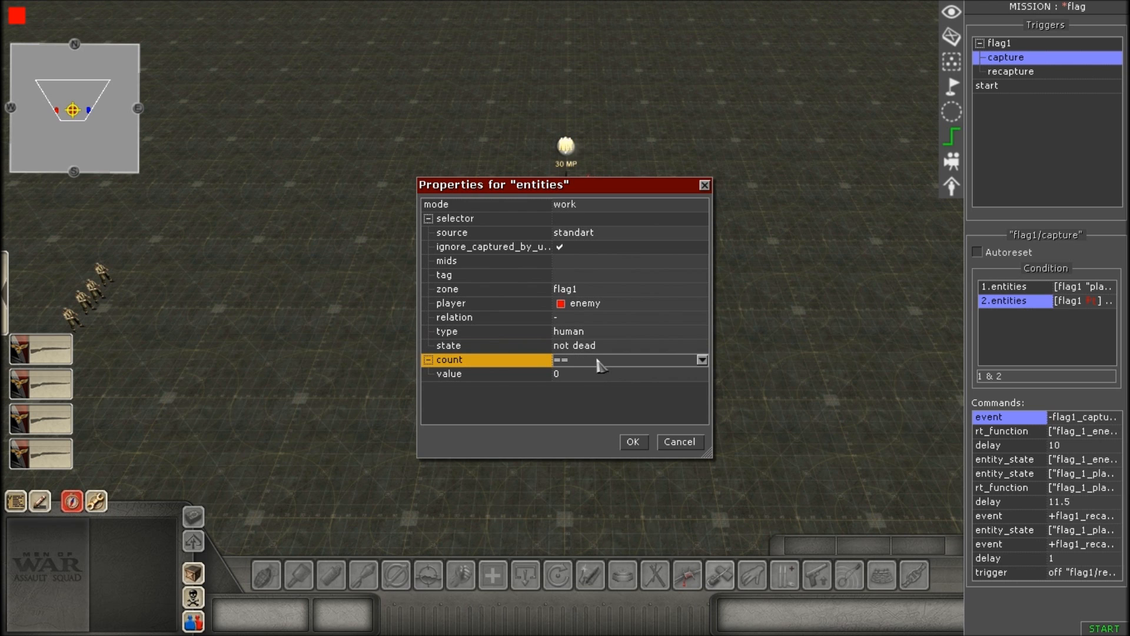
pyautogui.click(603, 377)
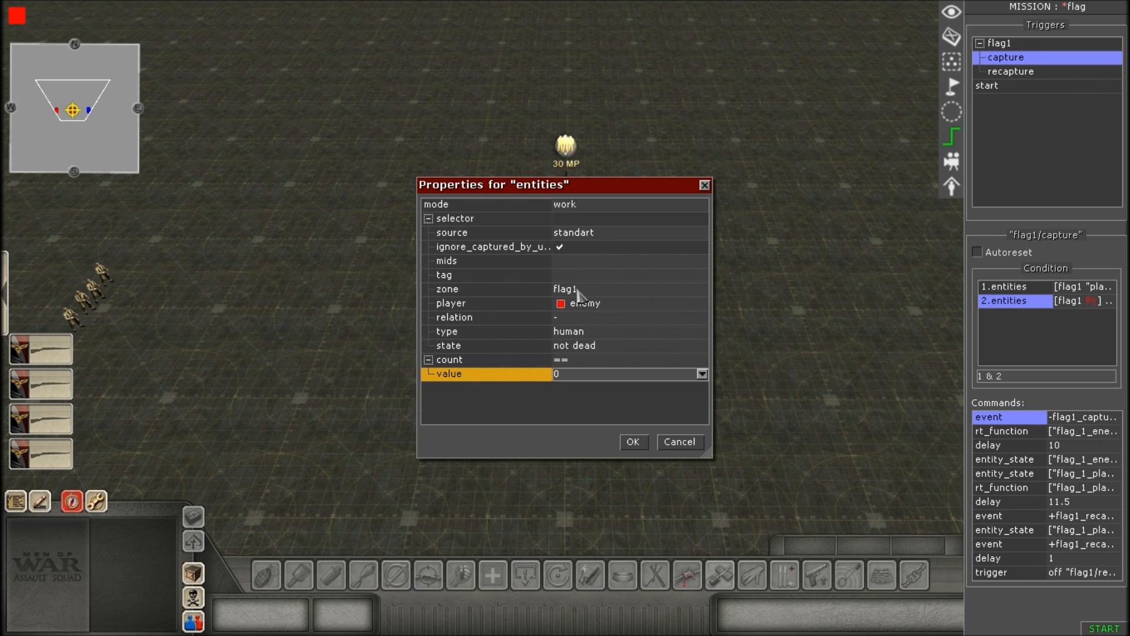
# Recheck the second entities condition's type, state, count comparison and value, and accept its properties.
pyautogui.click(593, 360)
pyautogui.click(590, 361)
pyautogui.click(590, 362)
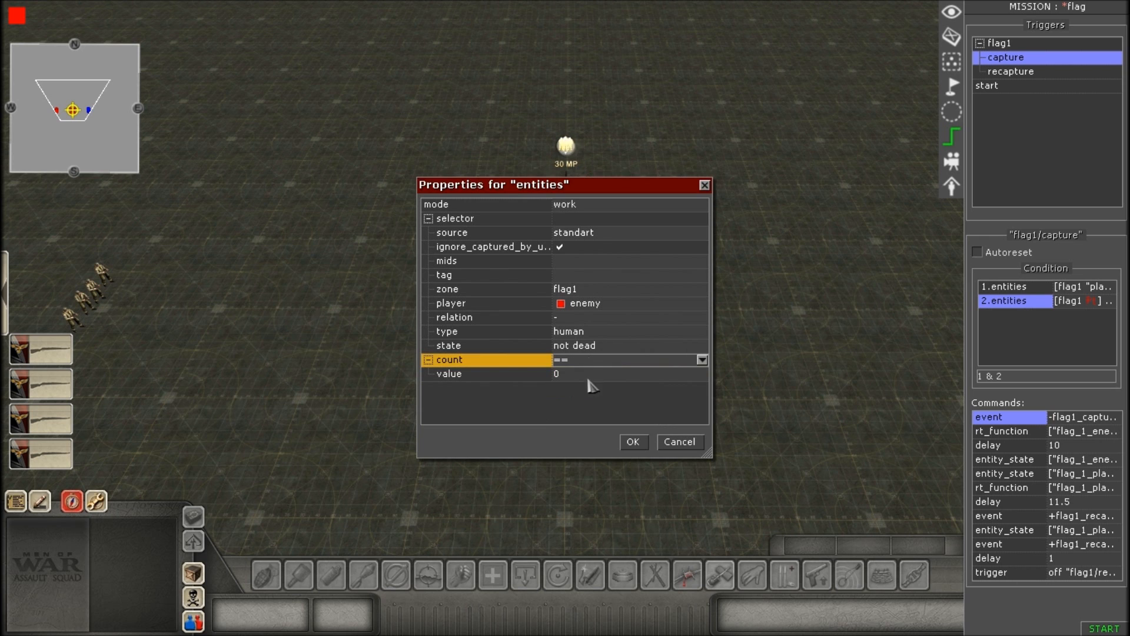
pyautogui.click(597, 333)
pyautogui.click(596, 333)
pyautogui.click(596, 335)
pyautogui.click(601, 349)
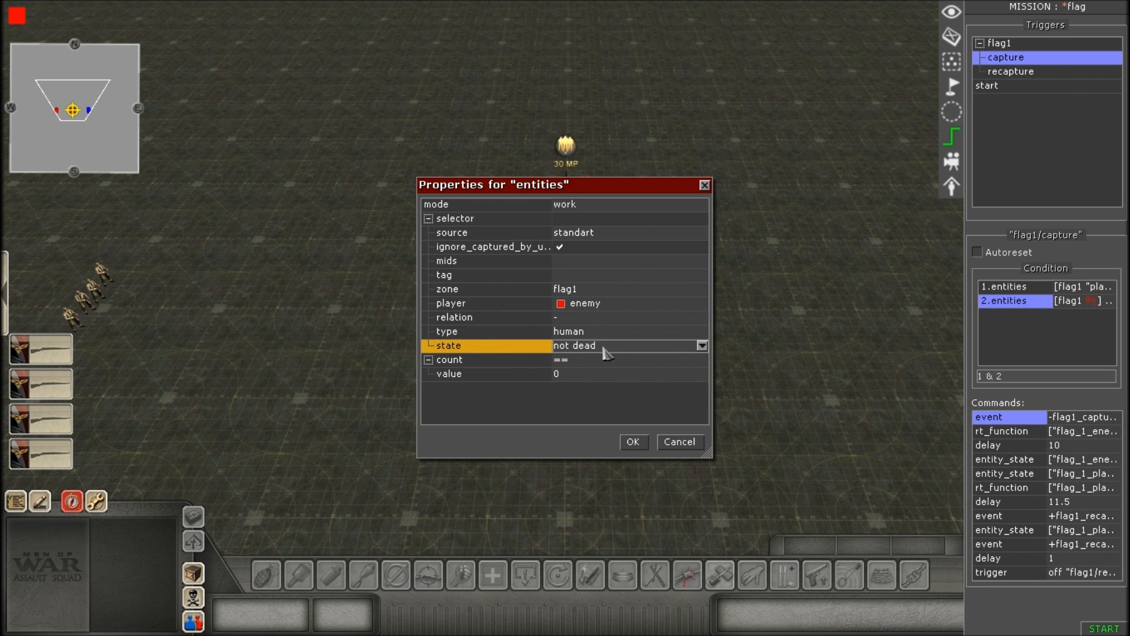
pyautogui.click(607, 352)
pyautogui.click(608, 352)
pyautogui.click(592, 365)
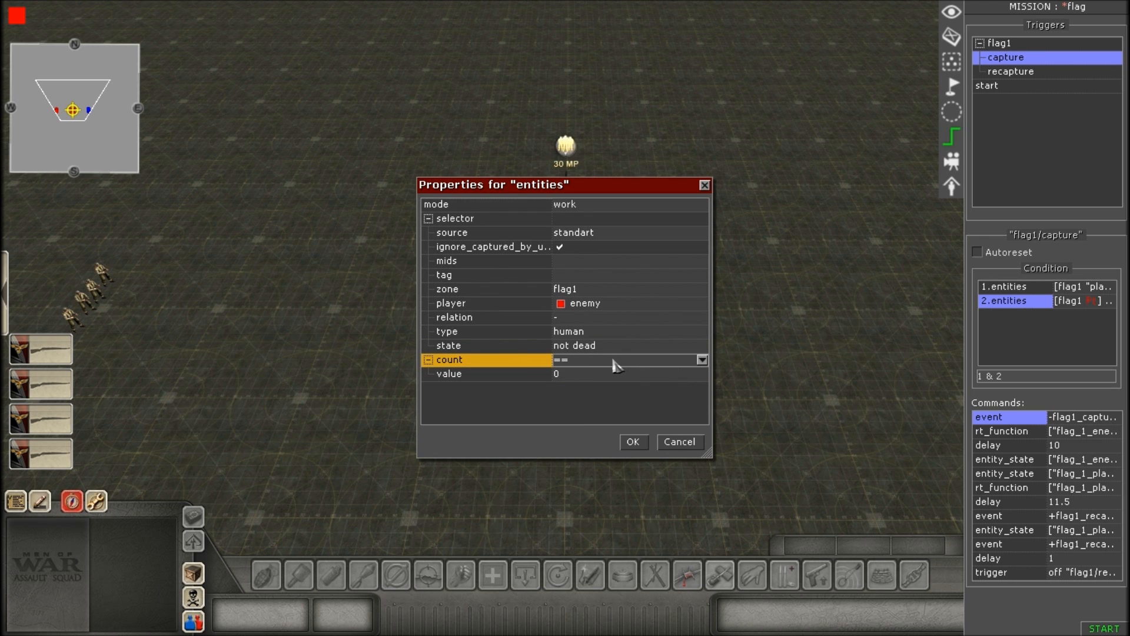
pyautogui.click(584, 376)
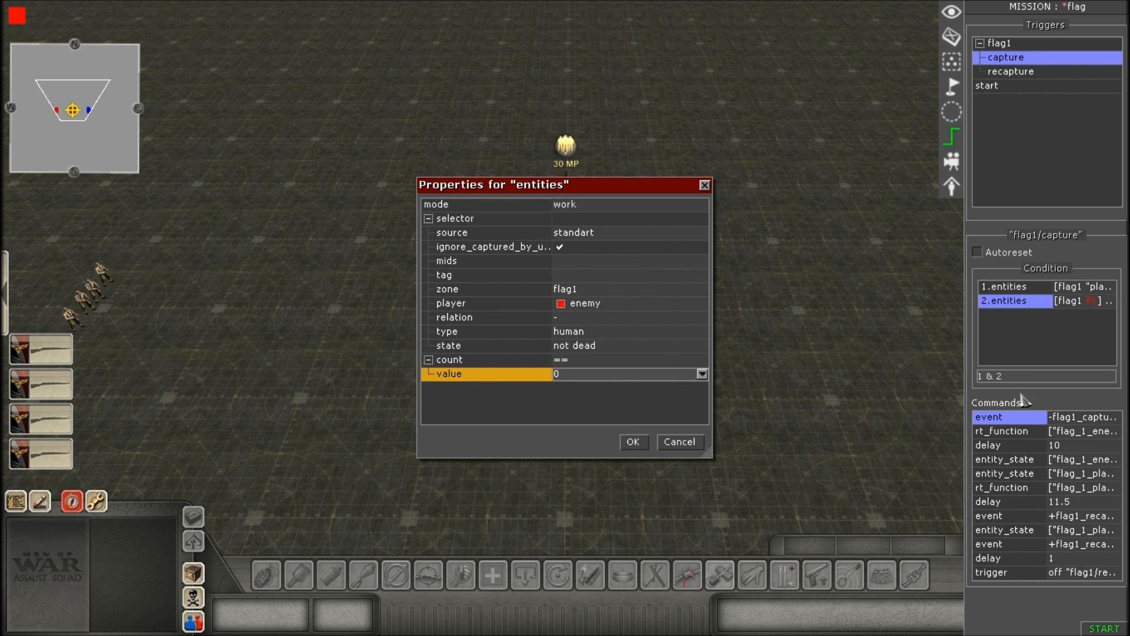
pyautogui.click(634, 443)
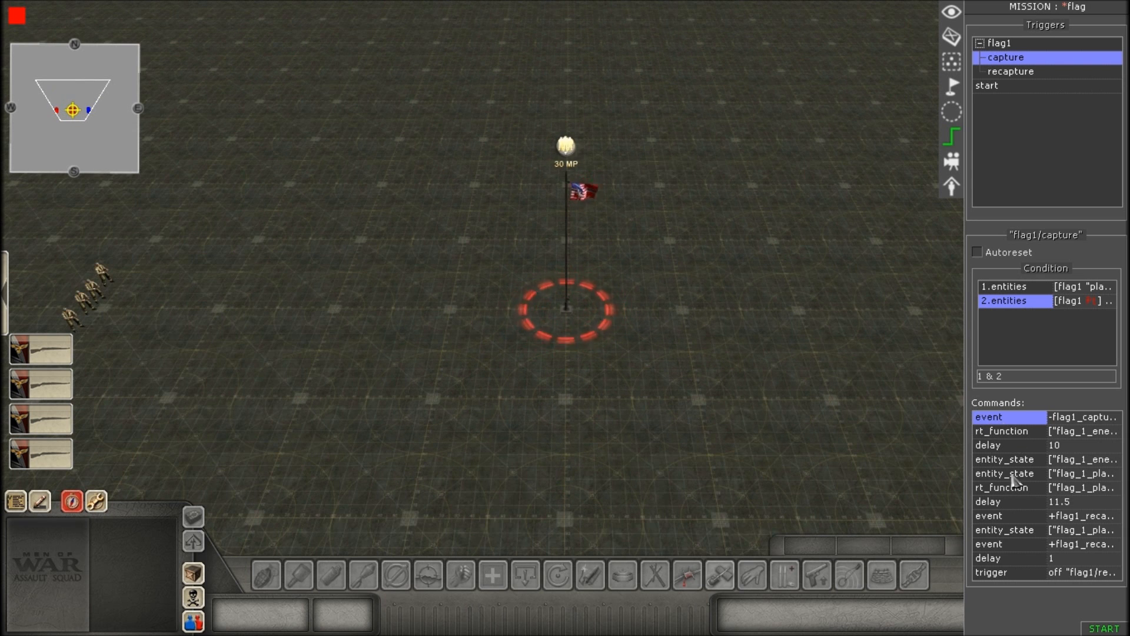
# Open the capture trigger's first event command, pick flag1_capture_checker as the helper event and review the mode choices.
pyautogui.scroll(2, 815, 423)
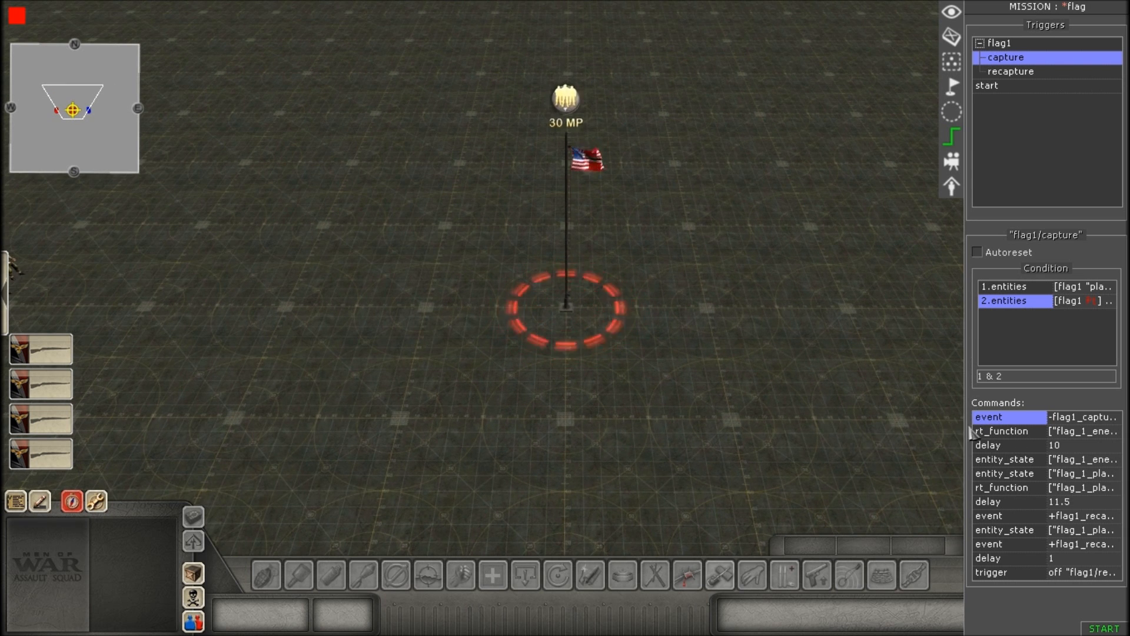
pyautogui.doubleClick(1018, 420)
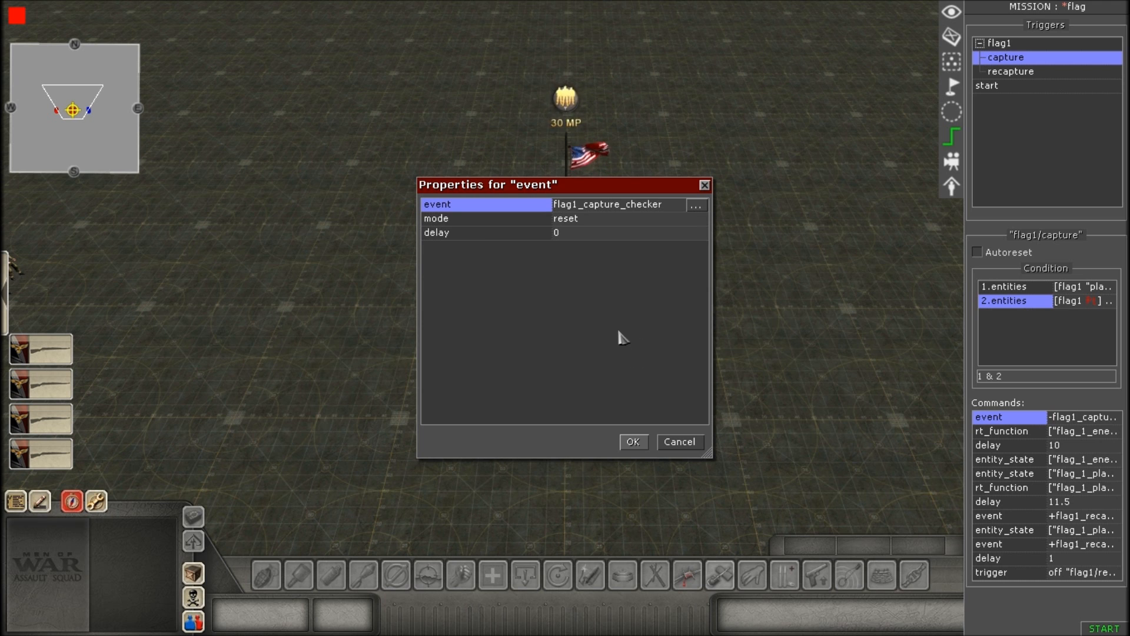
pyautogui.click(696, 205)
pyautogui.click(586, 255)
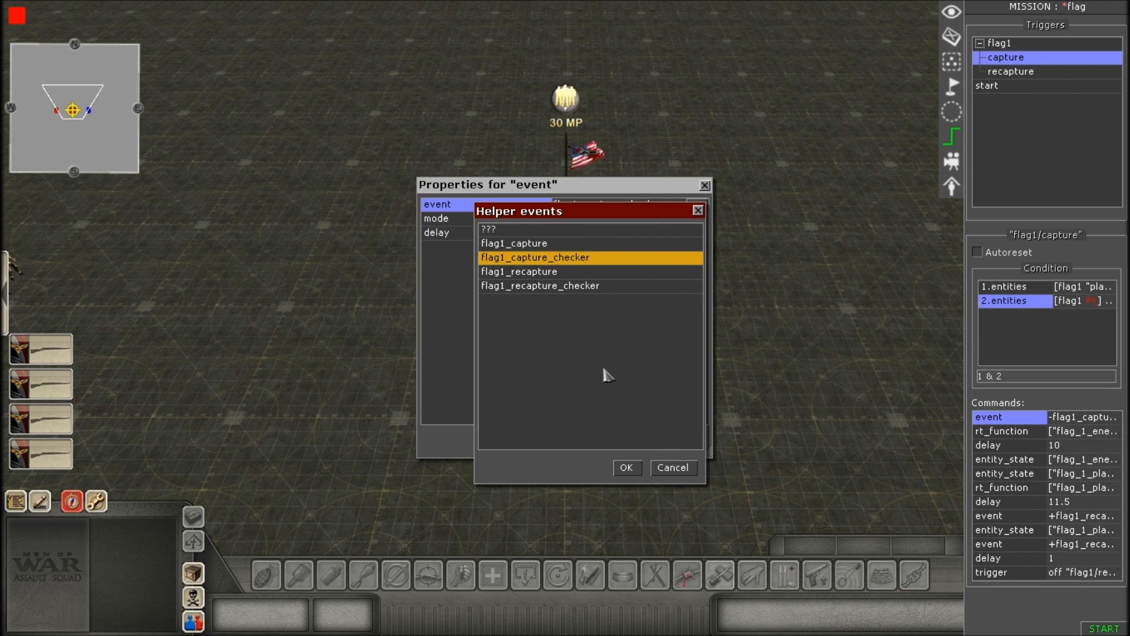
pyautogui.click(627, 468)
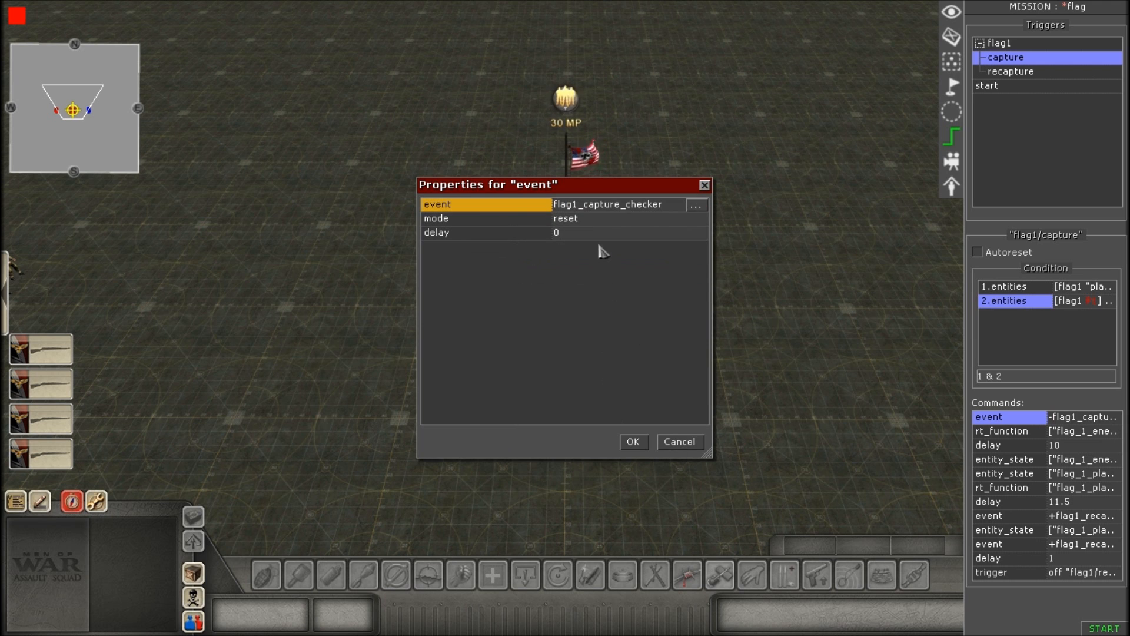
pyautogui.click(592, 221)
pyautogui.click(595, 224)
pyautogui.click(595, 225)
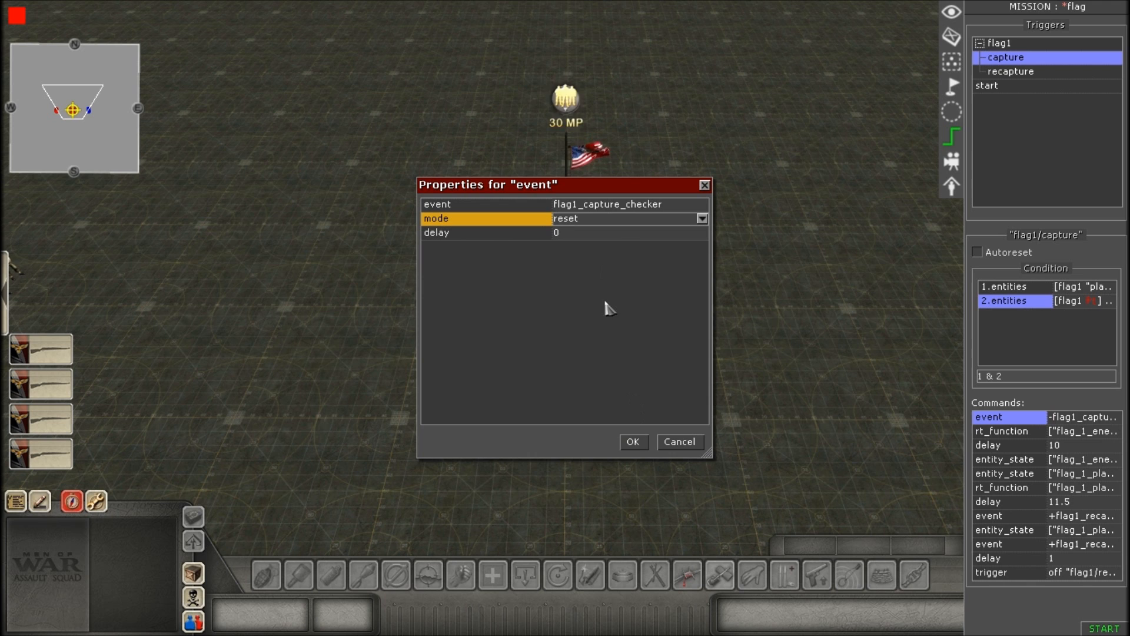
# Pick flag1_capture_checker again for the event command, review its mode and delay, and accept the properties.
pyautogui.click(615, 205)
pyautogui.click(702, 205)
pyautogui.click(590, 266)
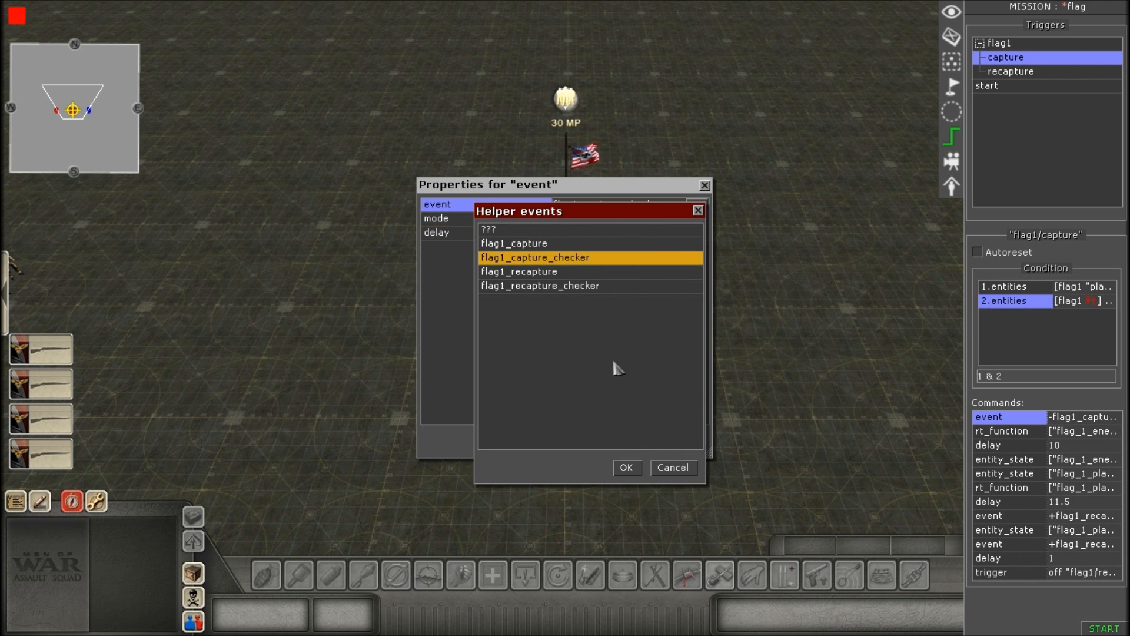
pyautogui.click(626, 467)
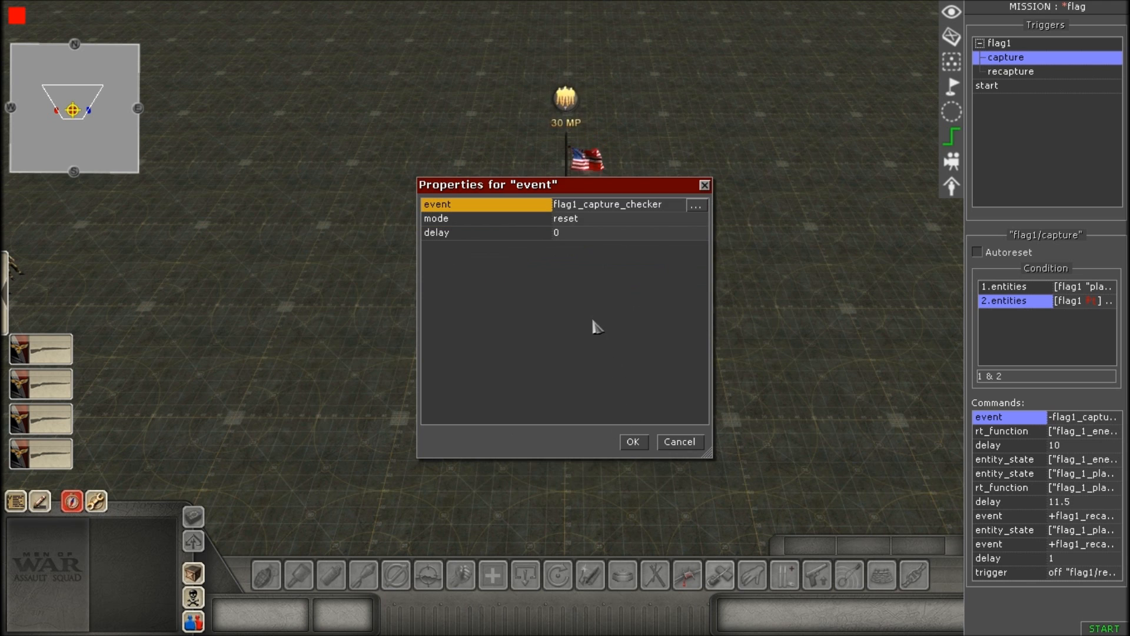
pyautogui.click(586, 220)
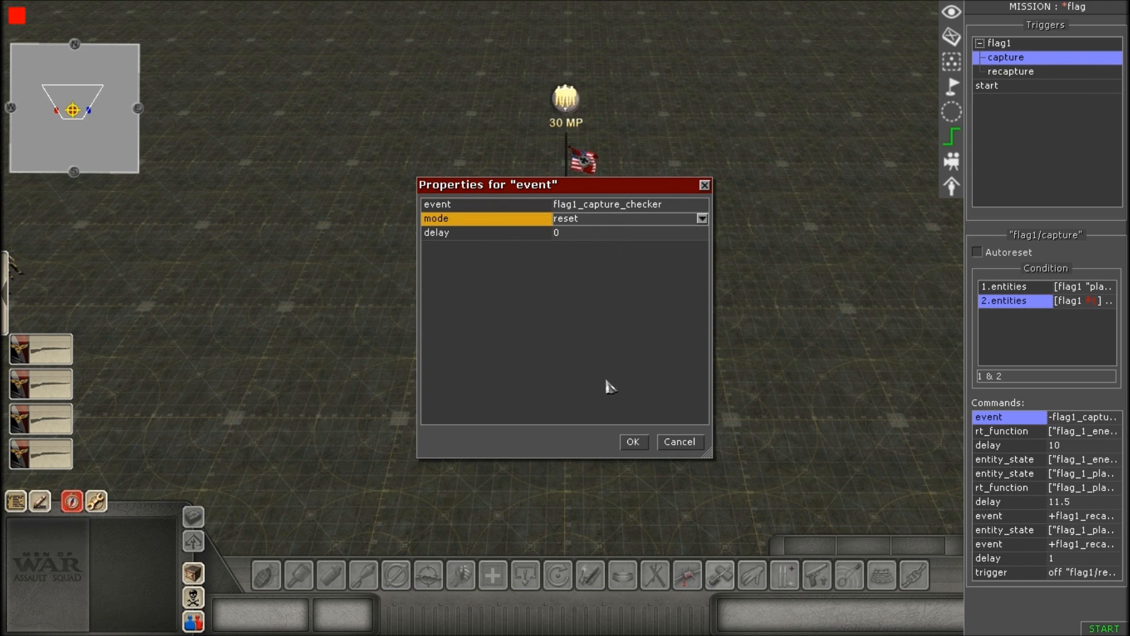
pyautogui.click(580, 234)
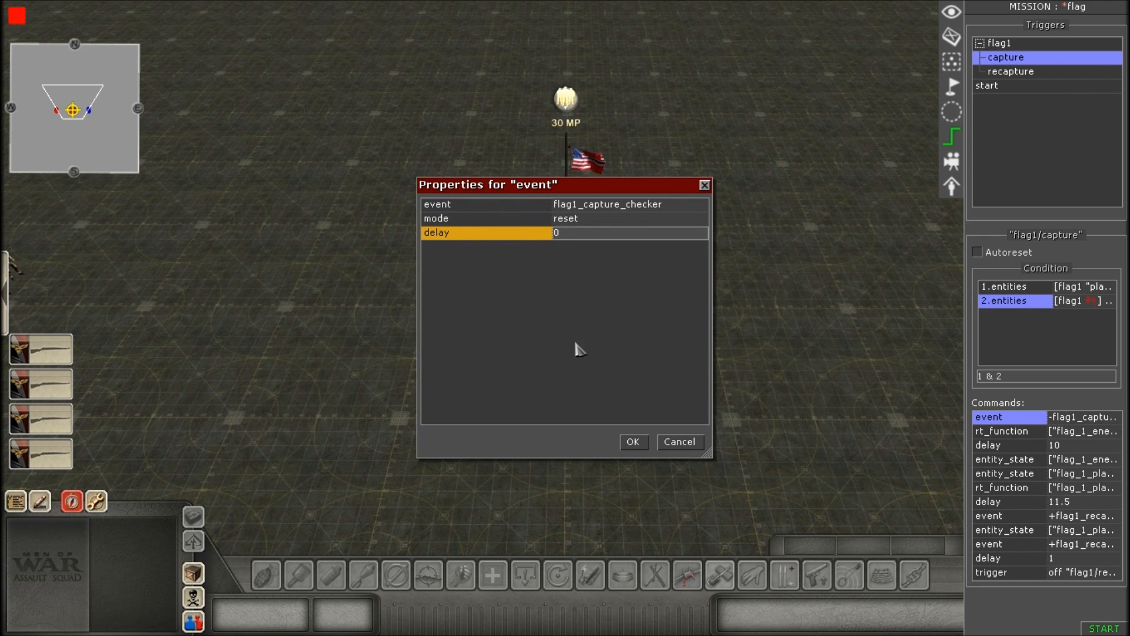
pyautogui.click(632, 441)
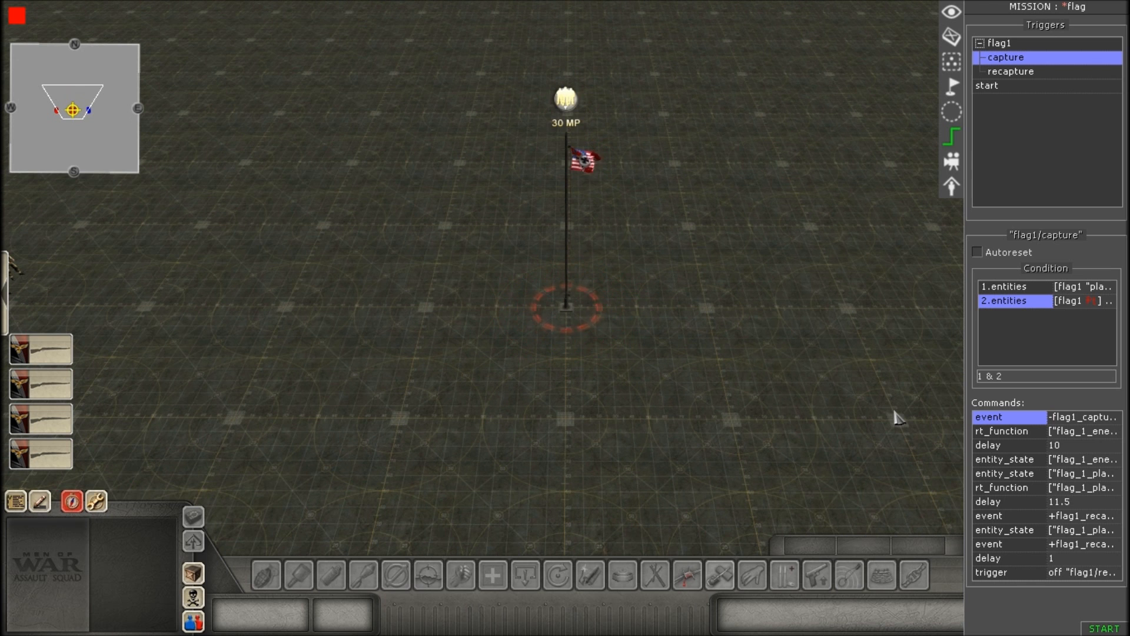
# Open the capture trigger's first rt_function command and pick flag_1_enemy as its selector's tag.
pyautogui.doubleClick(1025, 432)
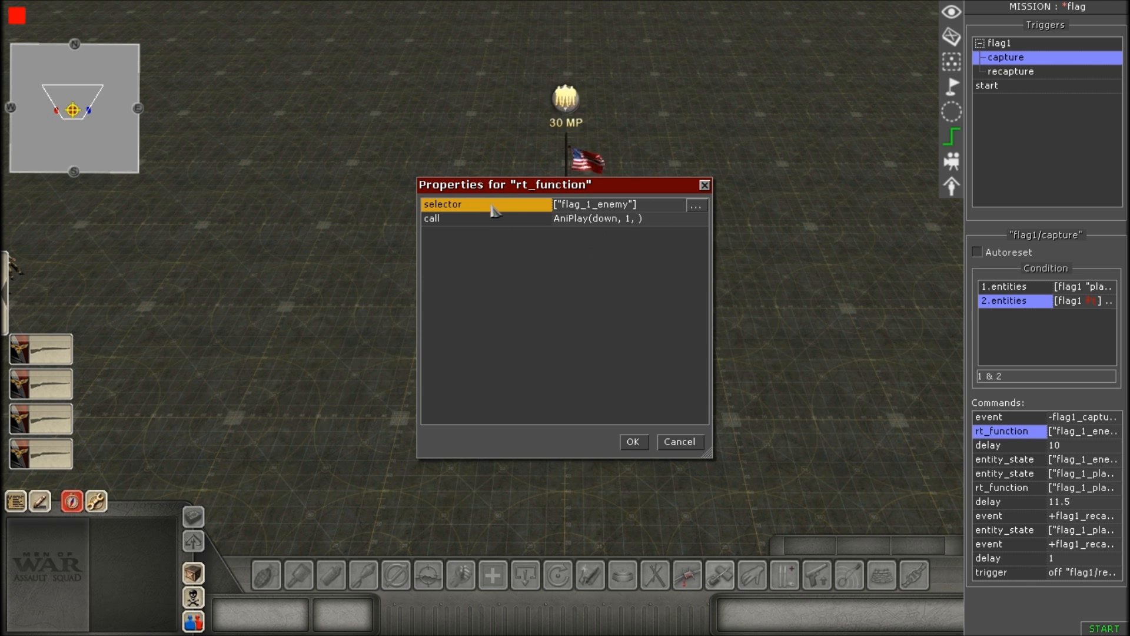
pyautogui.click(696, 206)
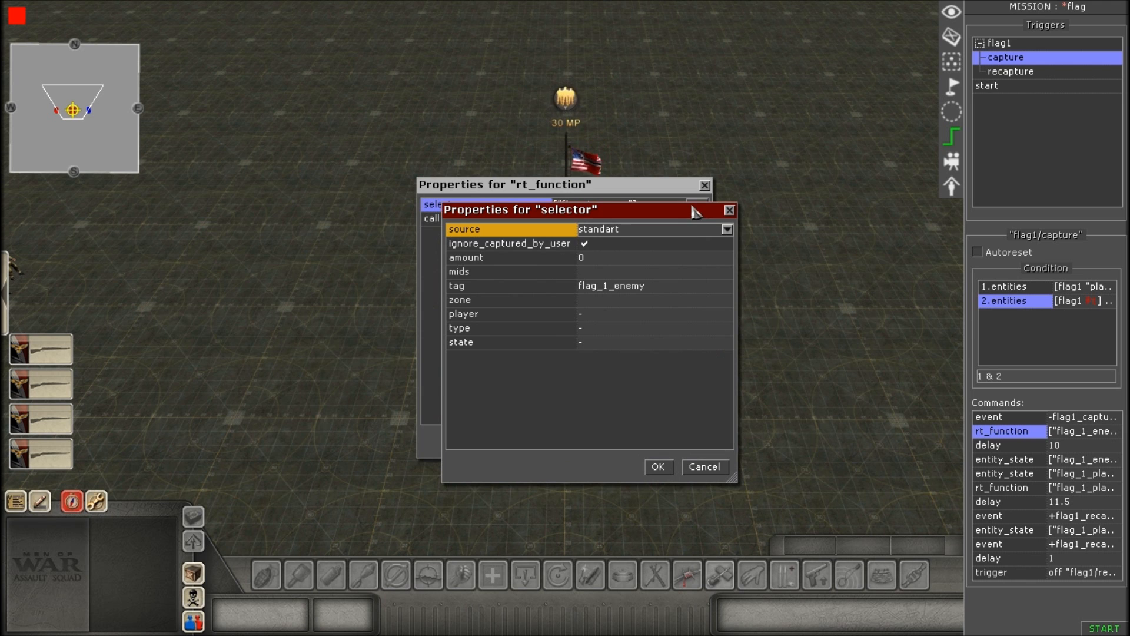
pyautogui.click(658, 288)
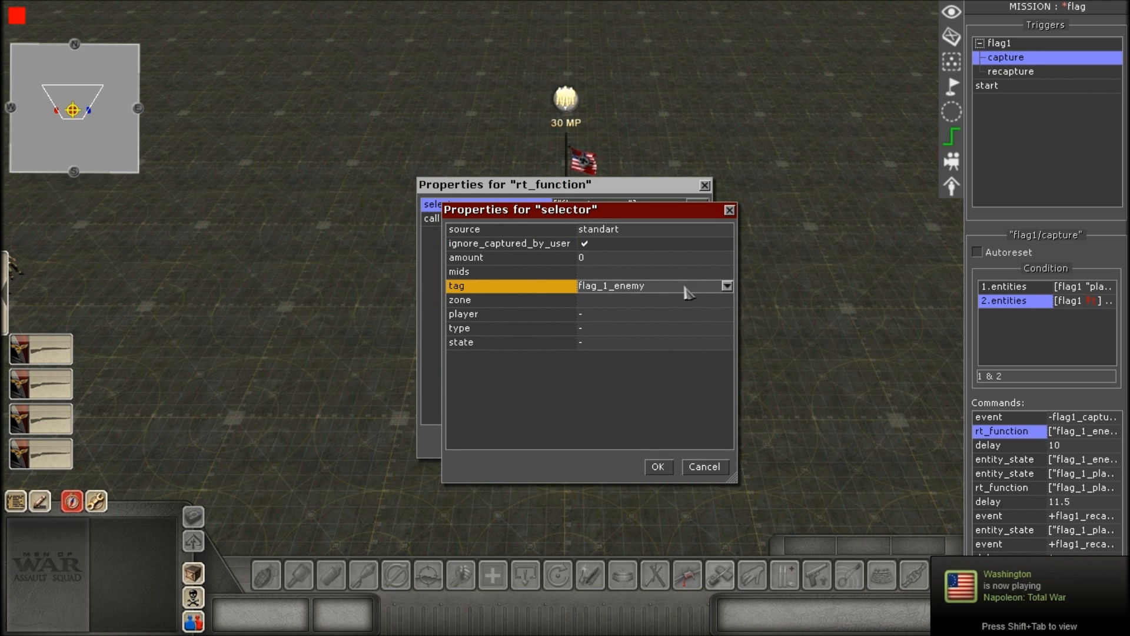
pyautogui.click(727, 286)
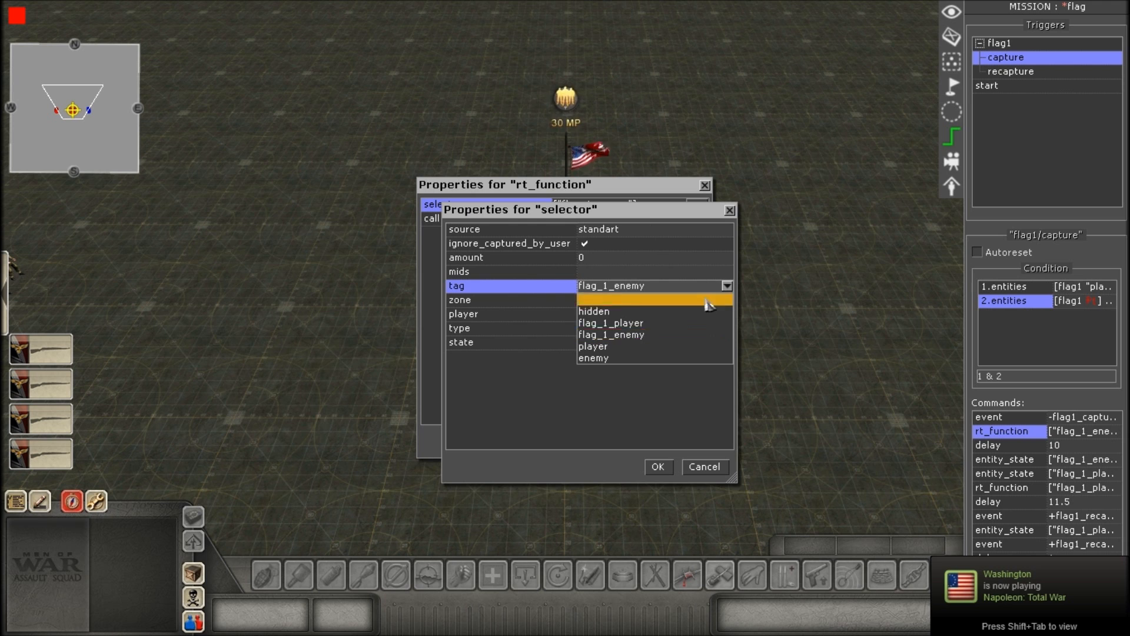
pyautogui.click(609, 335)
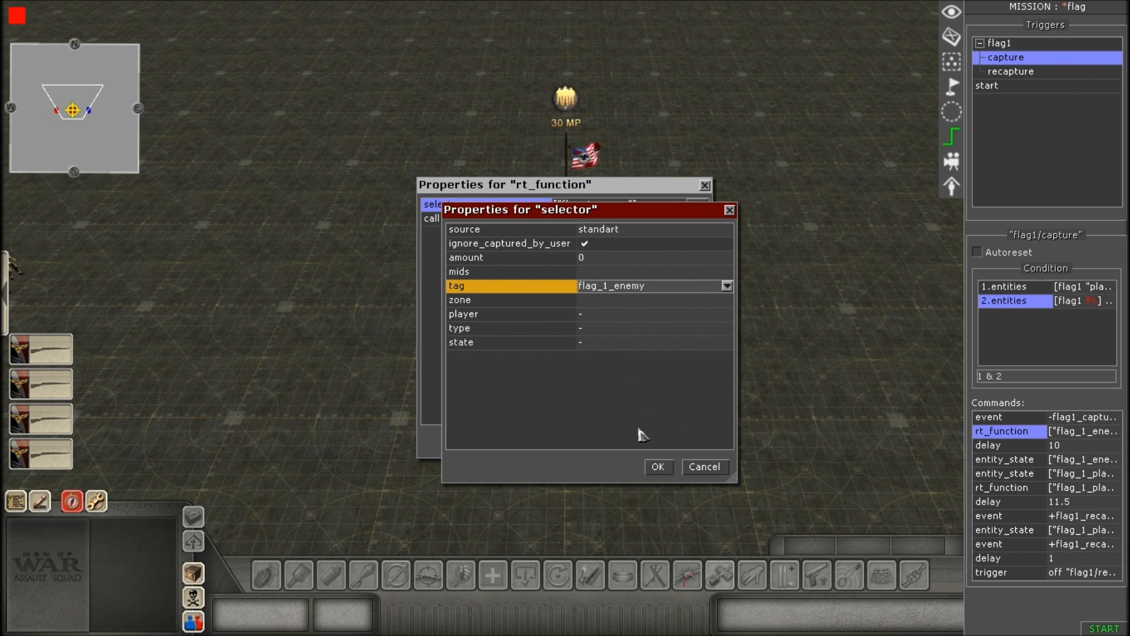
pyautogui.click(655, 467)
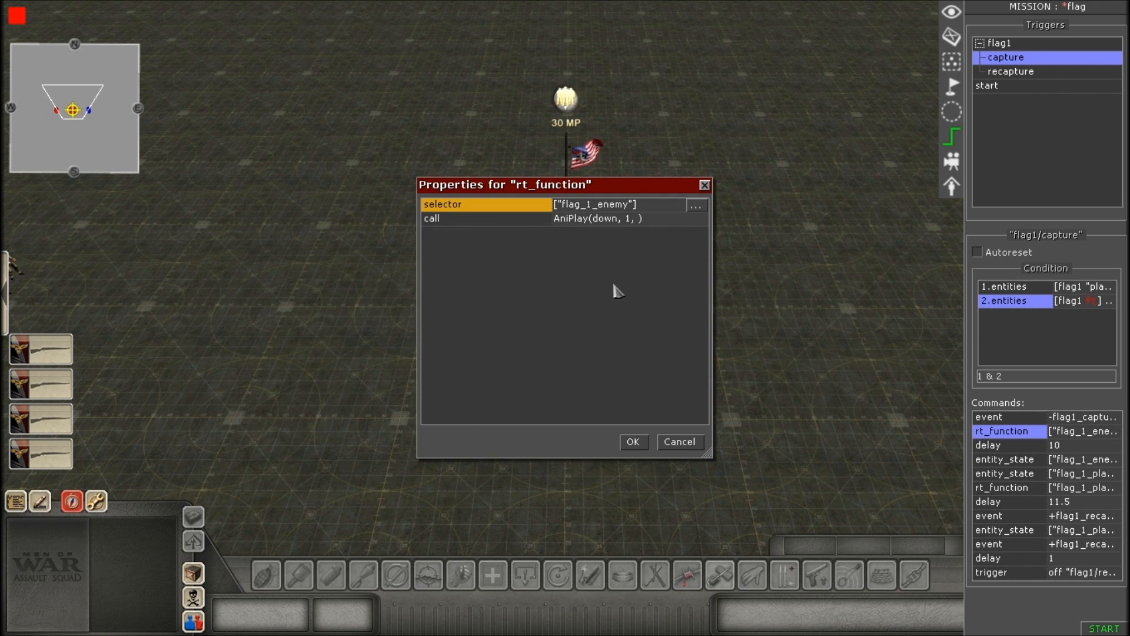
pyautogui.click(695, 222)
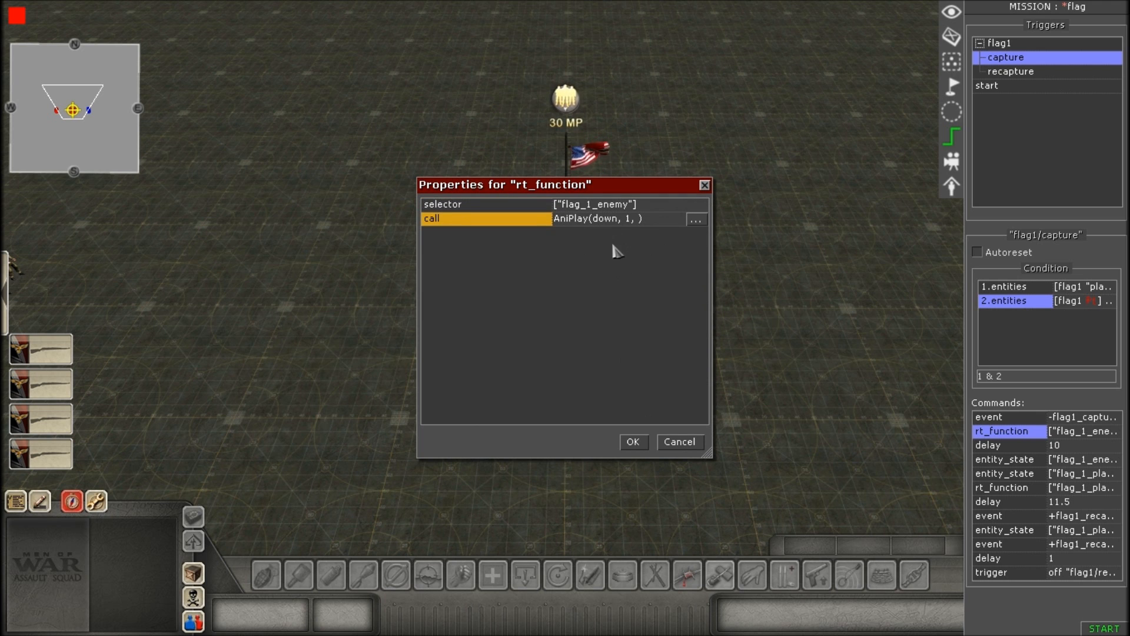
pyautogui.click(696, 220)
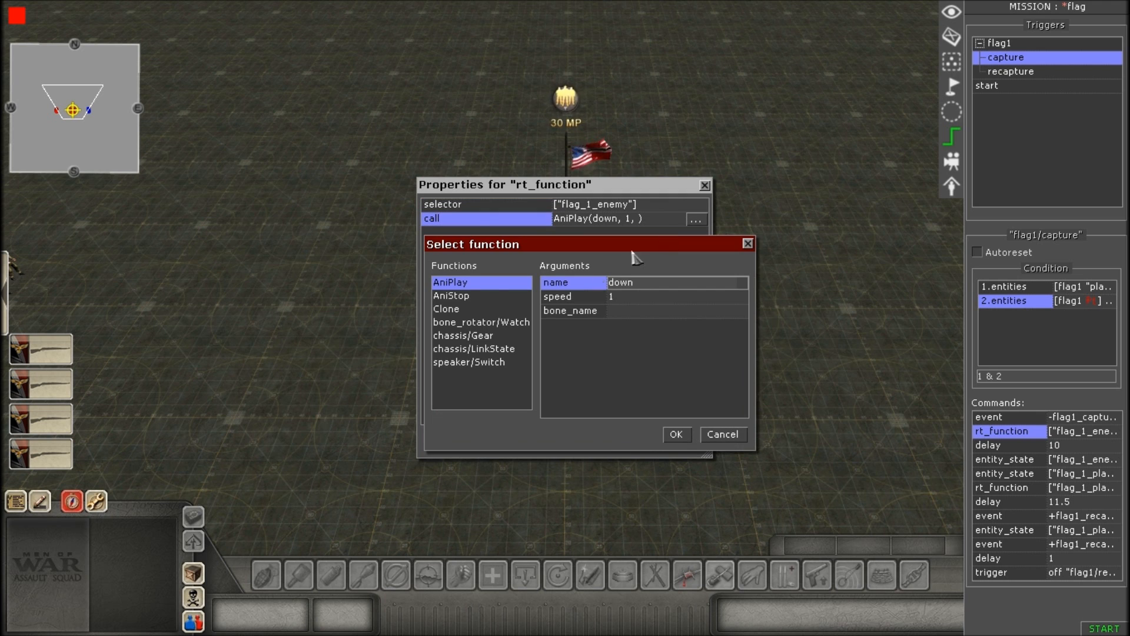
pyautogui.click(475, 295)
pyautogui.click(473, 285)
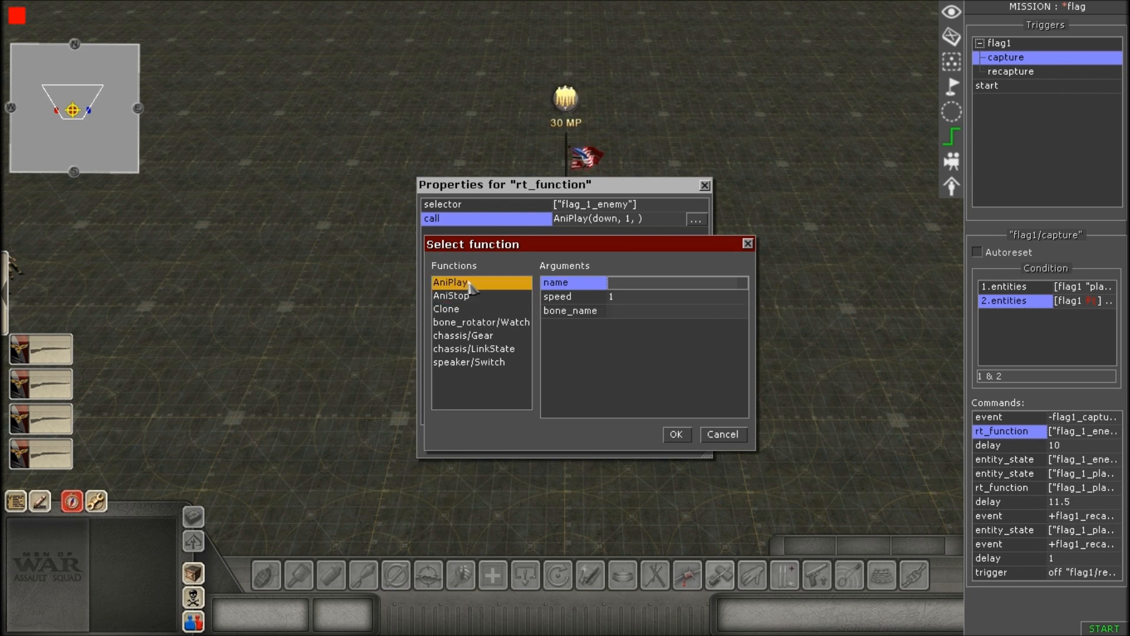
pyautogui.click(494, 296)
pyautogui.click(497, 284)
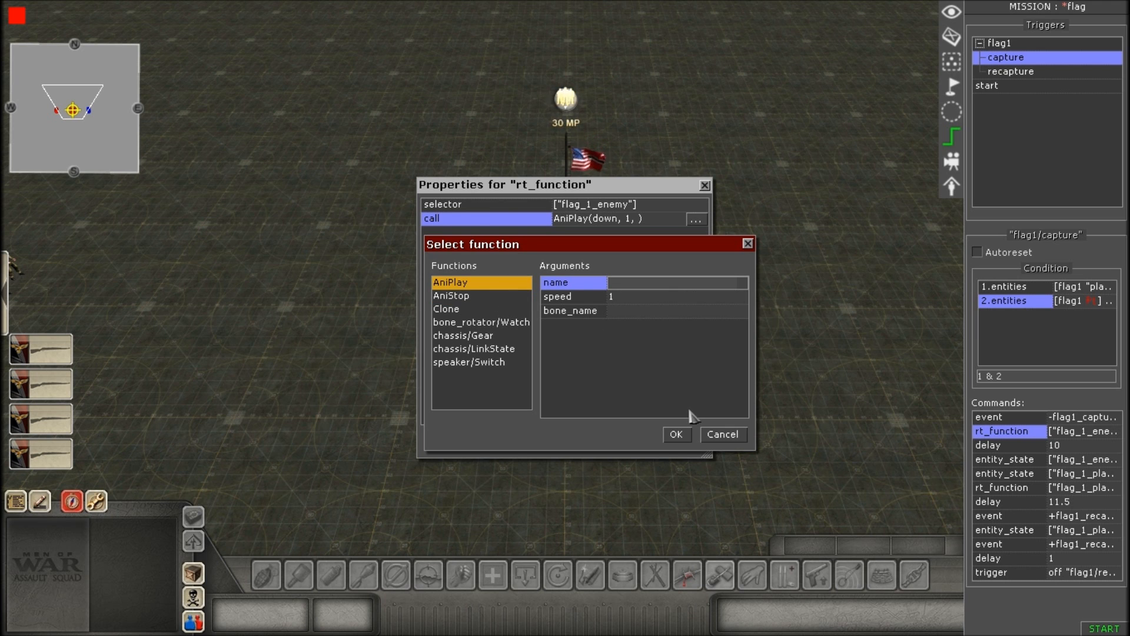
pyautogui.click(723, 434)
# Open the function selection for the first rt_function command's call to examine its AniPlay arguments.
pyautogui.click(696, 220)
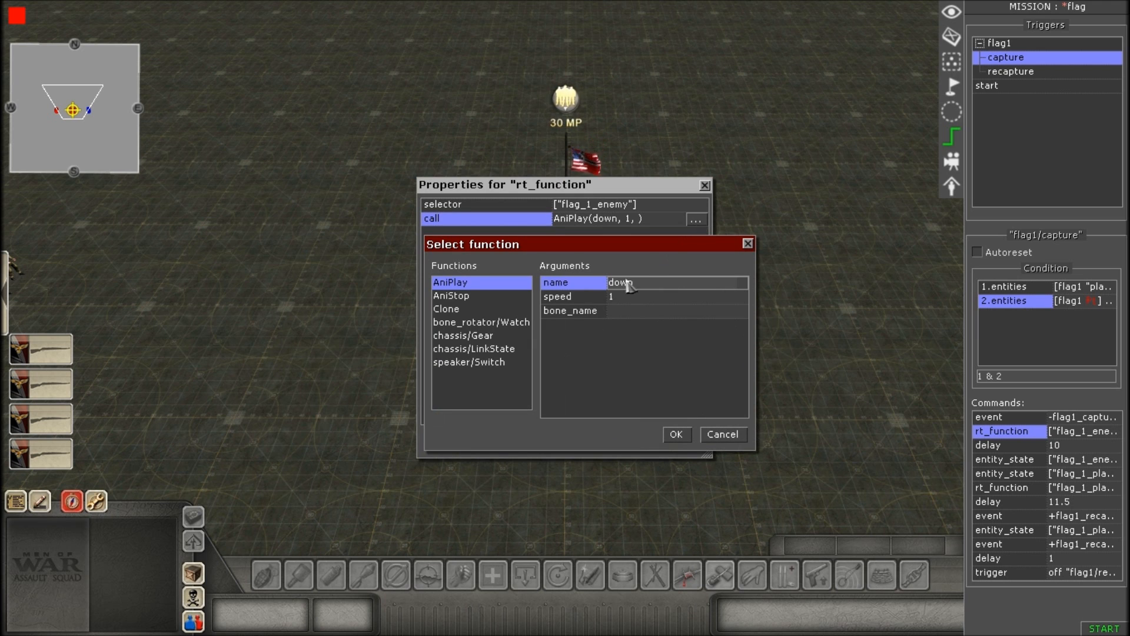
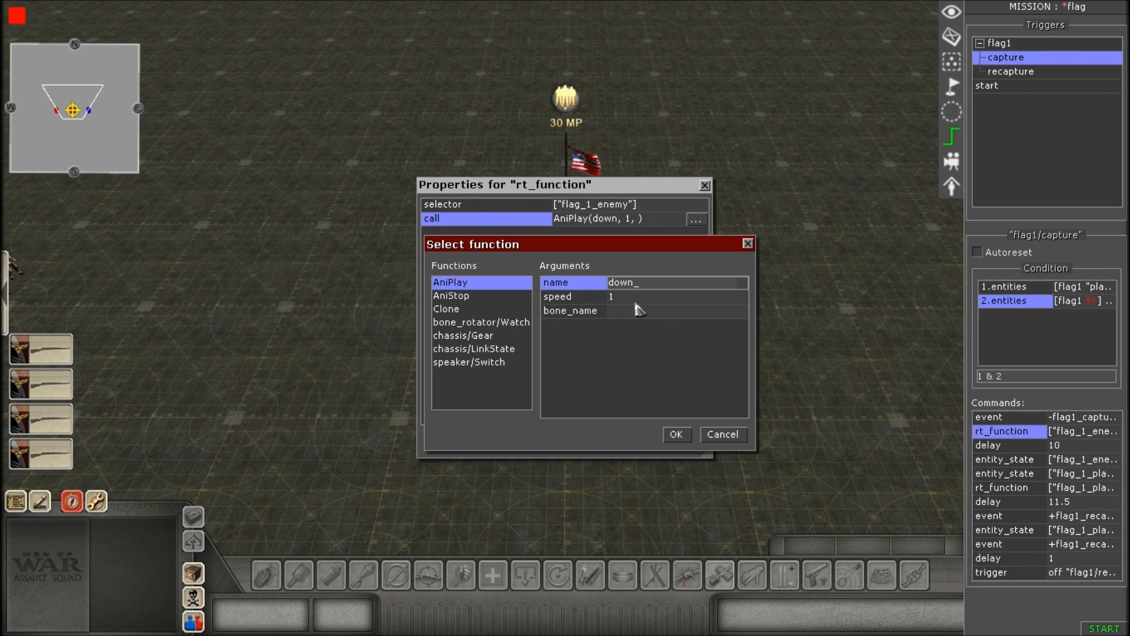
# Accept the AniPlay function selection and the first rt_function command's properties.
pyautogui.click(678, 436)
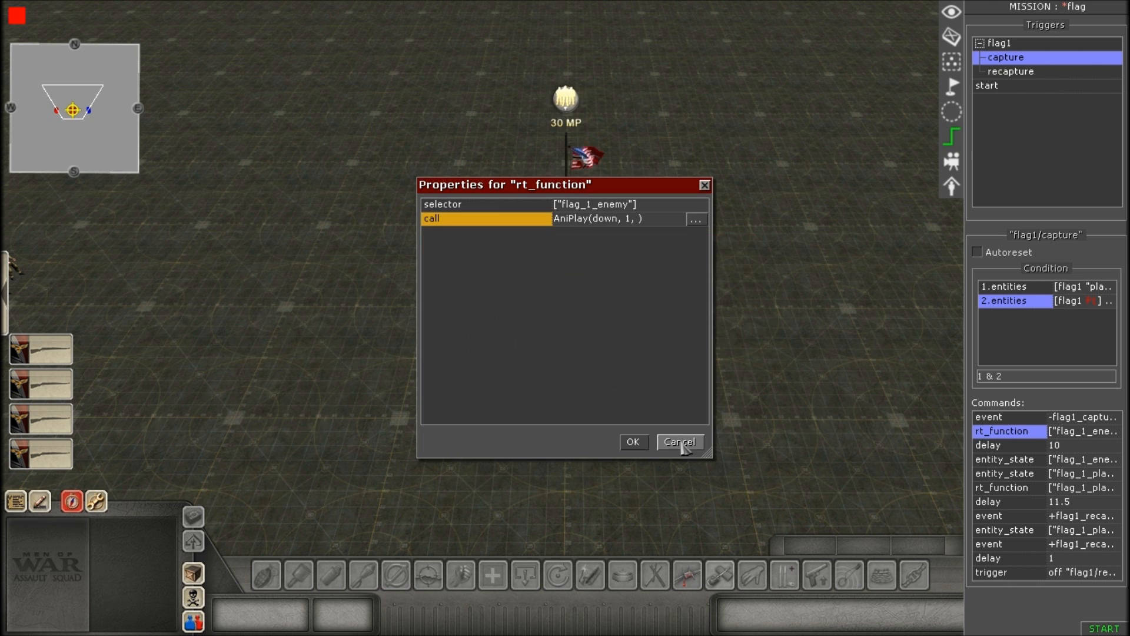
pyautogui.click(633, 442)
pyautogui.scroll(3, 643, 449)
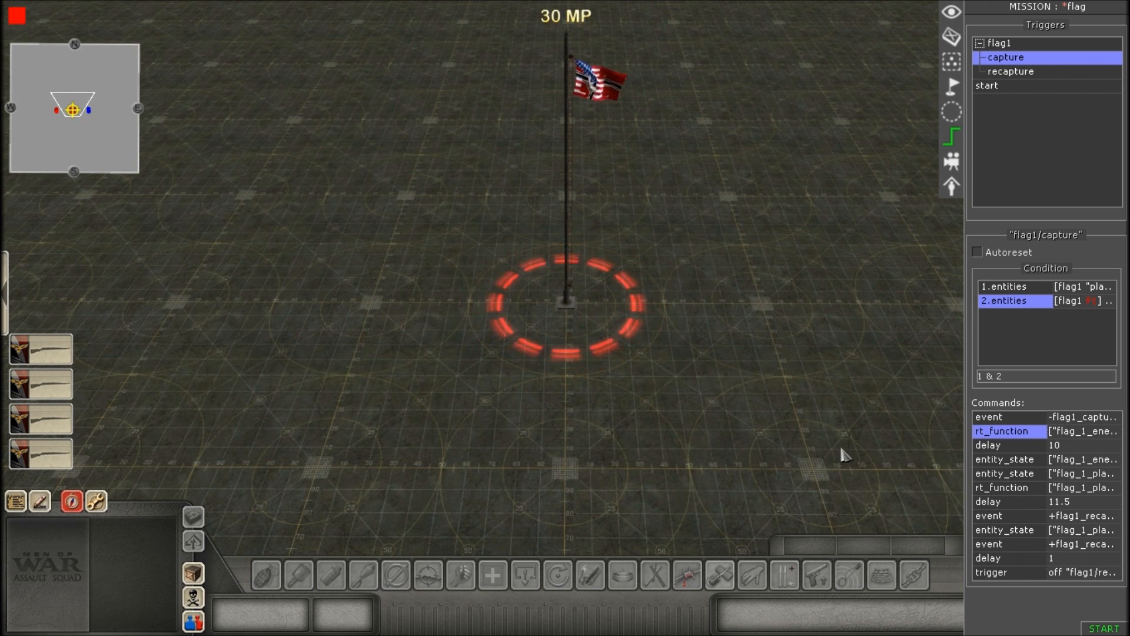
# Open the capture trigger's first delay command, review its time value and accept the properties.
pyautogui.click(1000, 447)
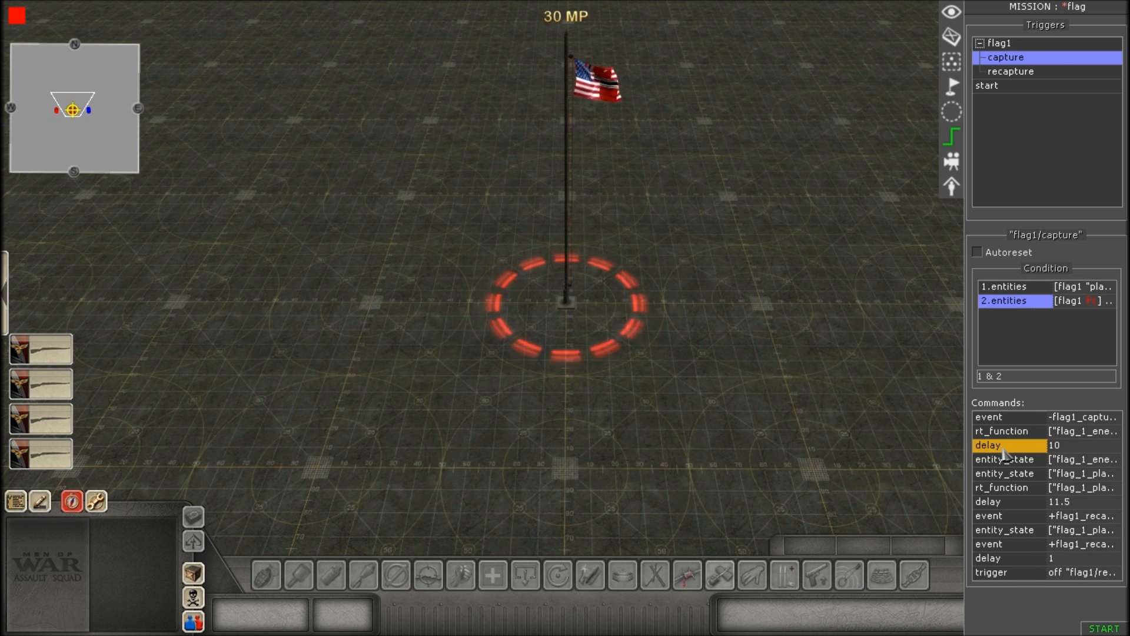
pyautogui.doubleClick(1000, 447)
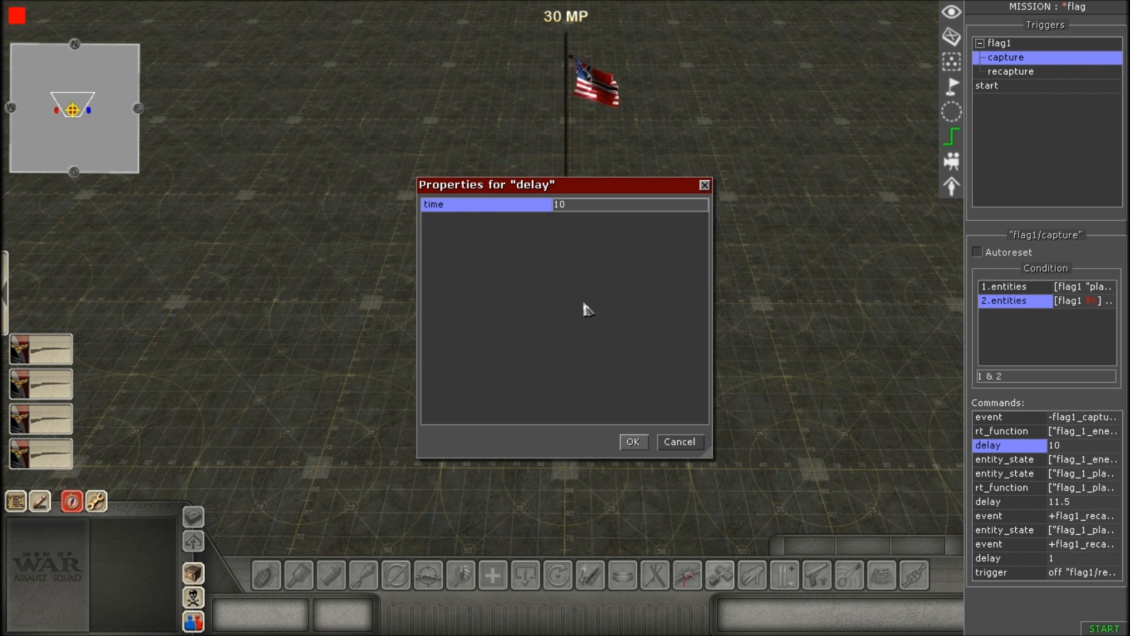
pyautogui.click(584, 206)
pyautogui.click(581, 264)
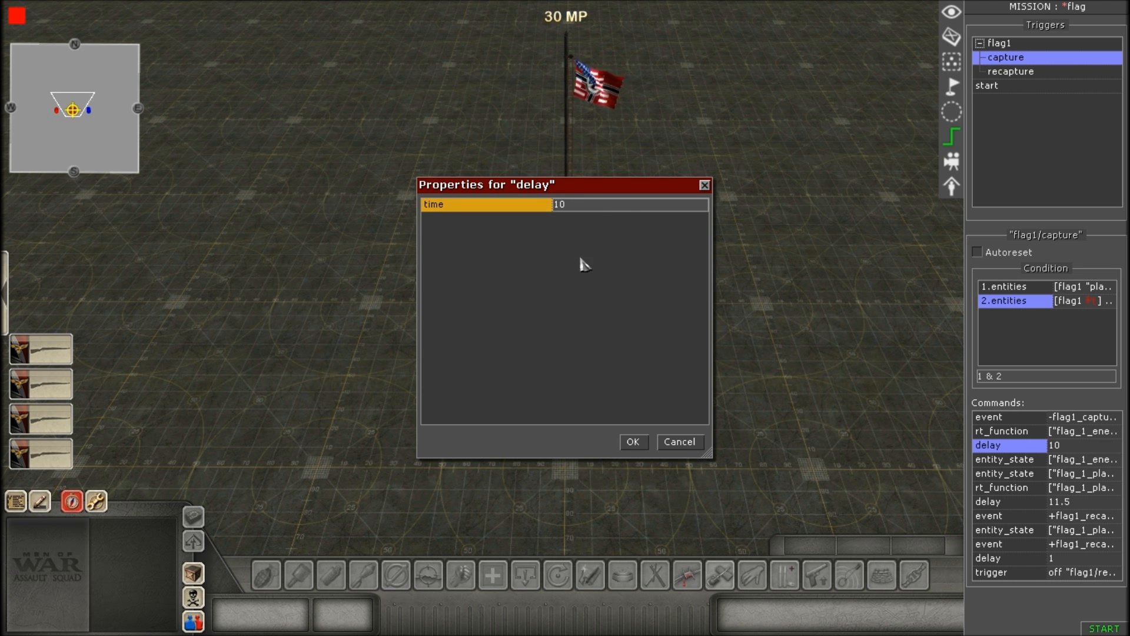
pyautogui.click(633, 442)
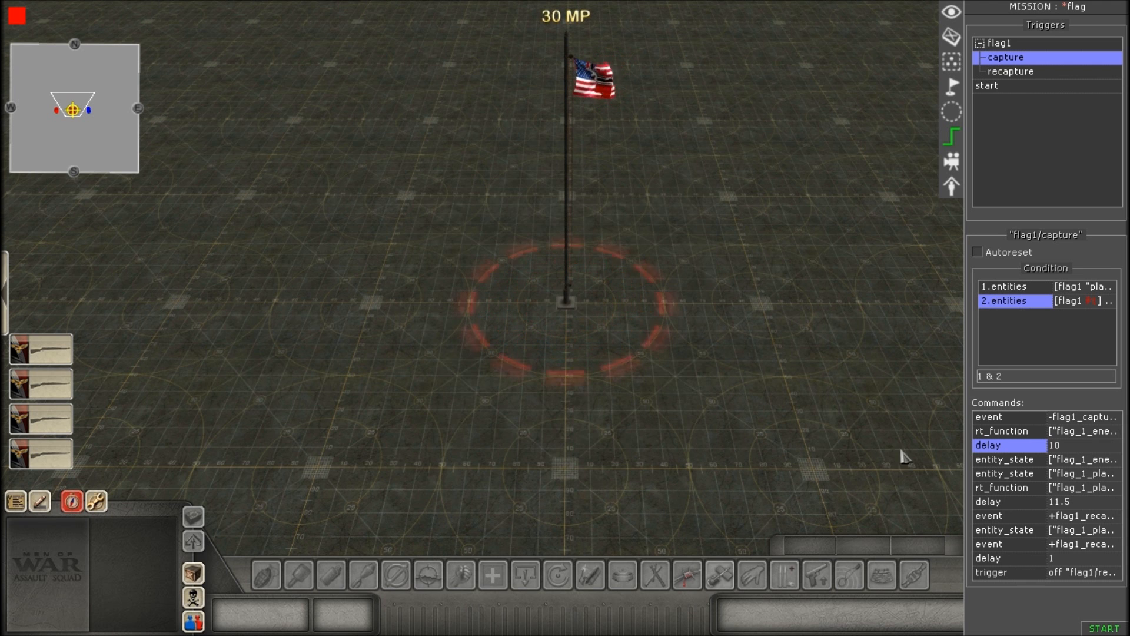
# Open the first entity_state command's selector, review the tag choices and accept it with flag_1_enemy as the tag.
pyautogui.click(1007, 459)
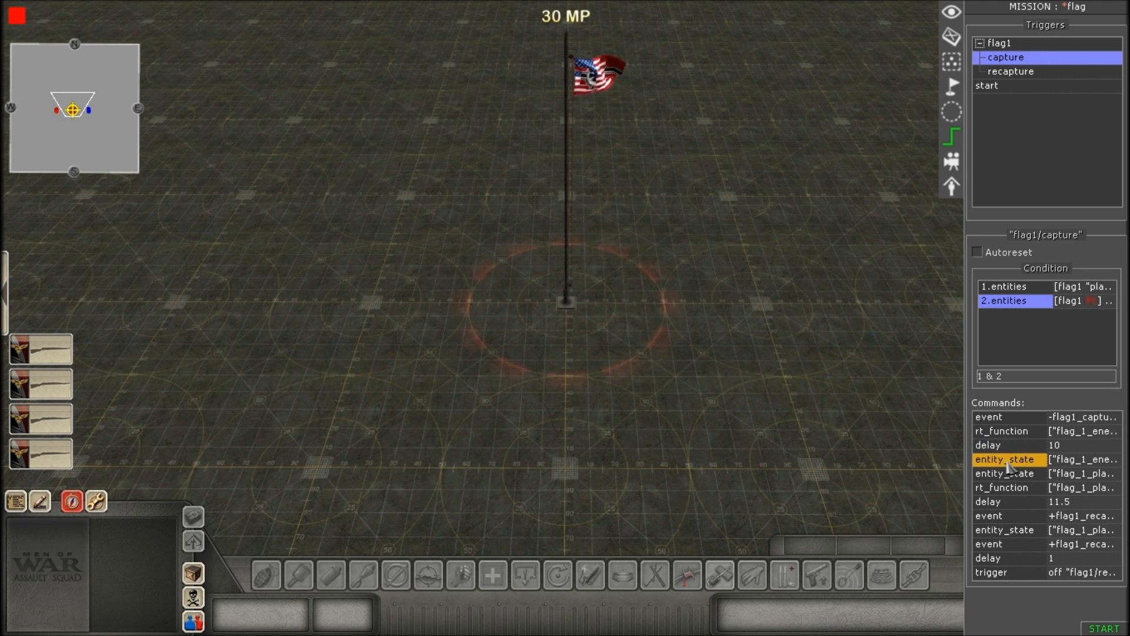
pyautogui.doubleClick(1007, 462)
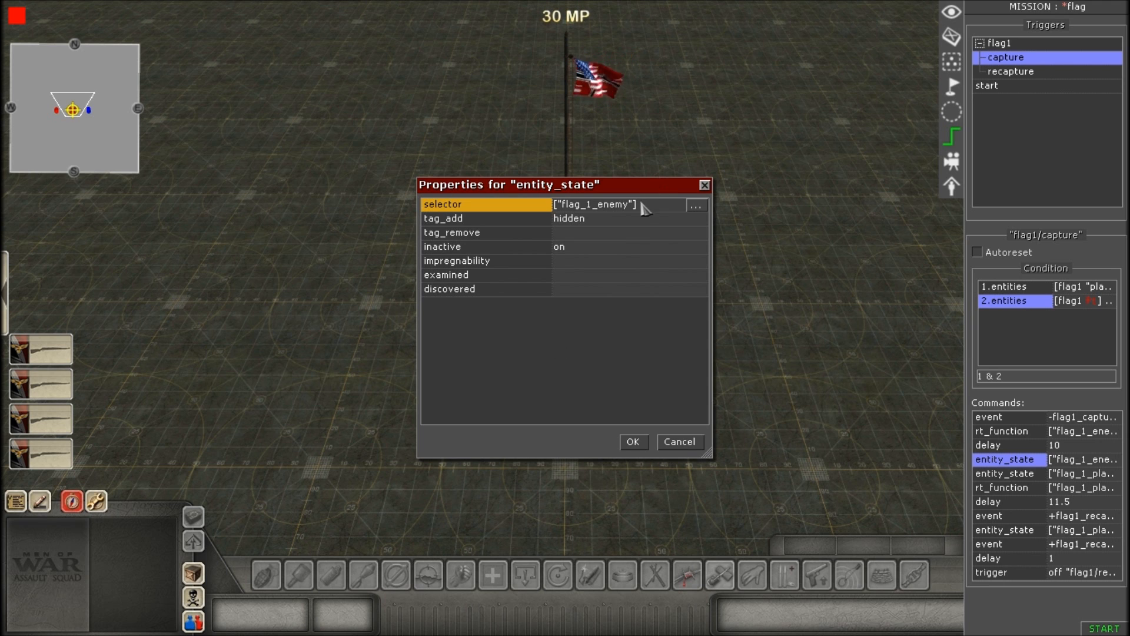
pyautogui.click(696, 205)
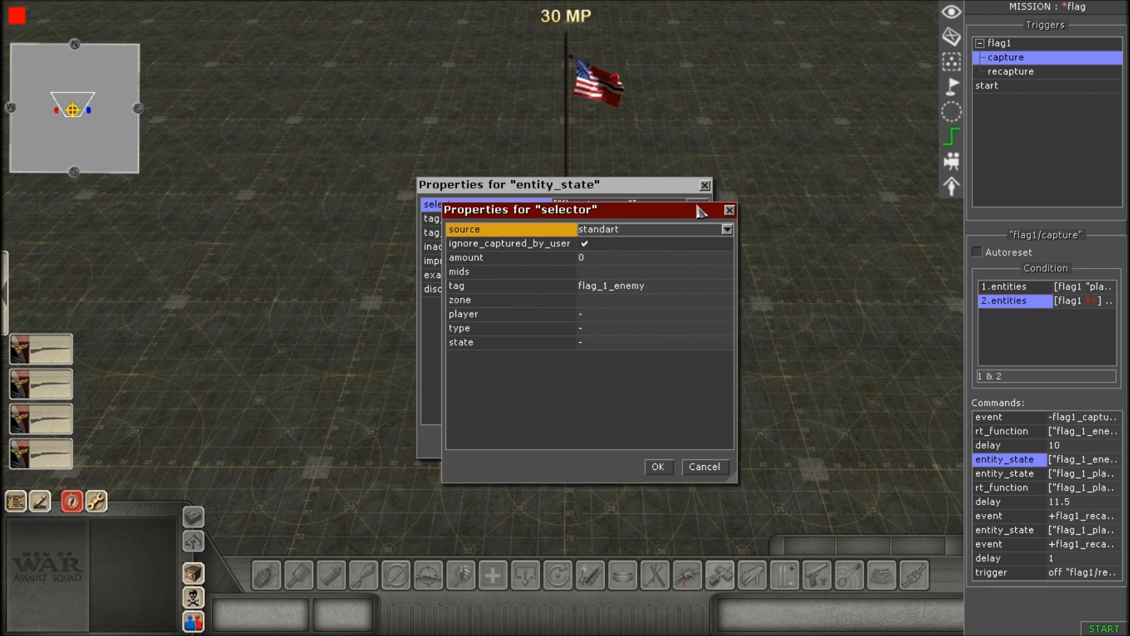
pyautogui.click(669, 287)
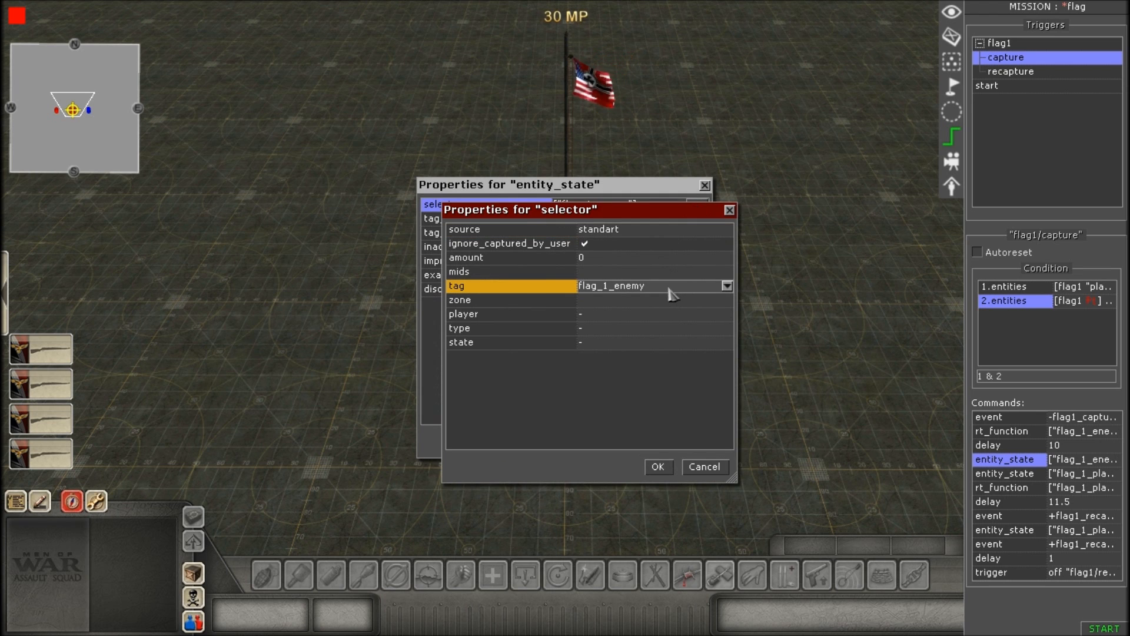
pyautogui.click(727, 287)
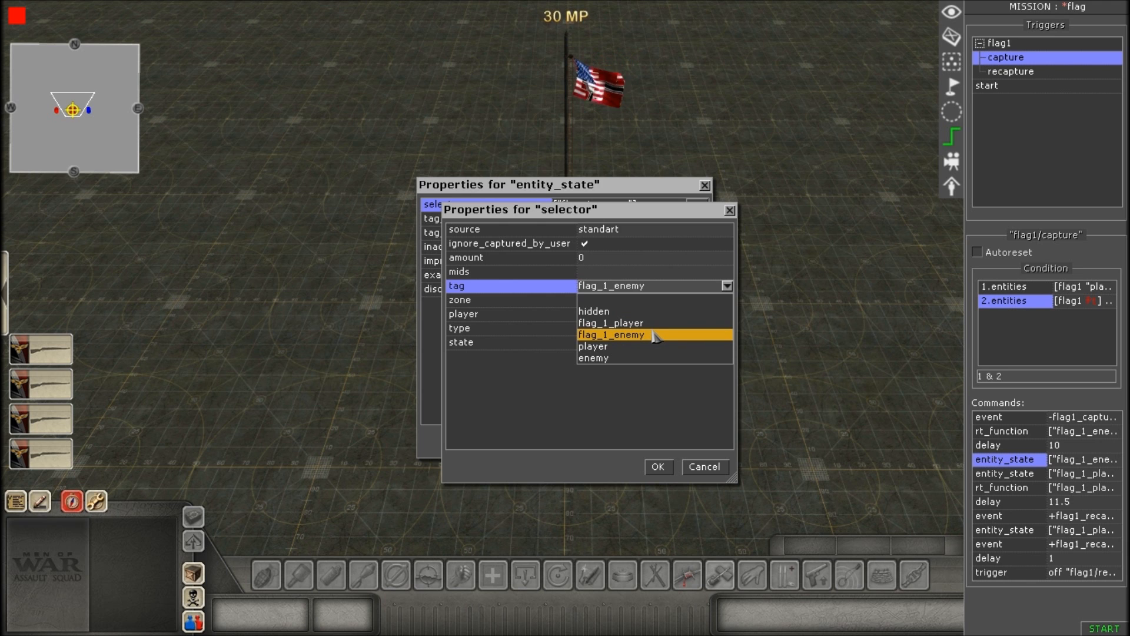
pyautogui.click(656, 294)
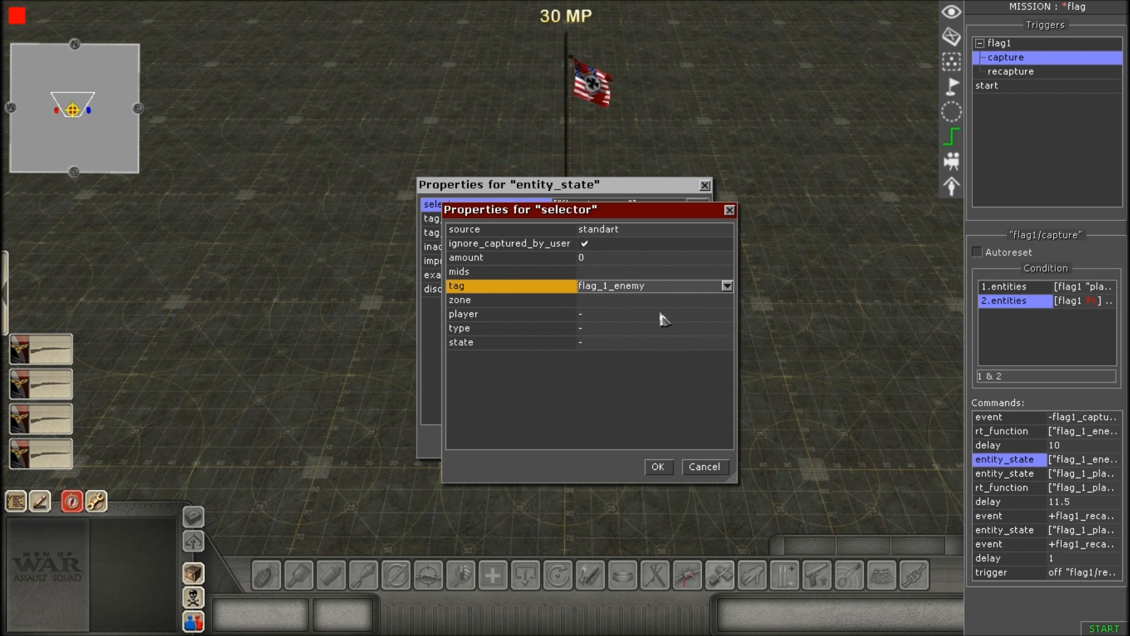
pyautogui.click(657, 468)
# Review the first entity_state command's tag_add entry, pick on for inactive, and accept the properties.
pyautogui.click(602, 225)
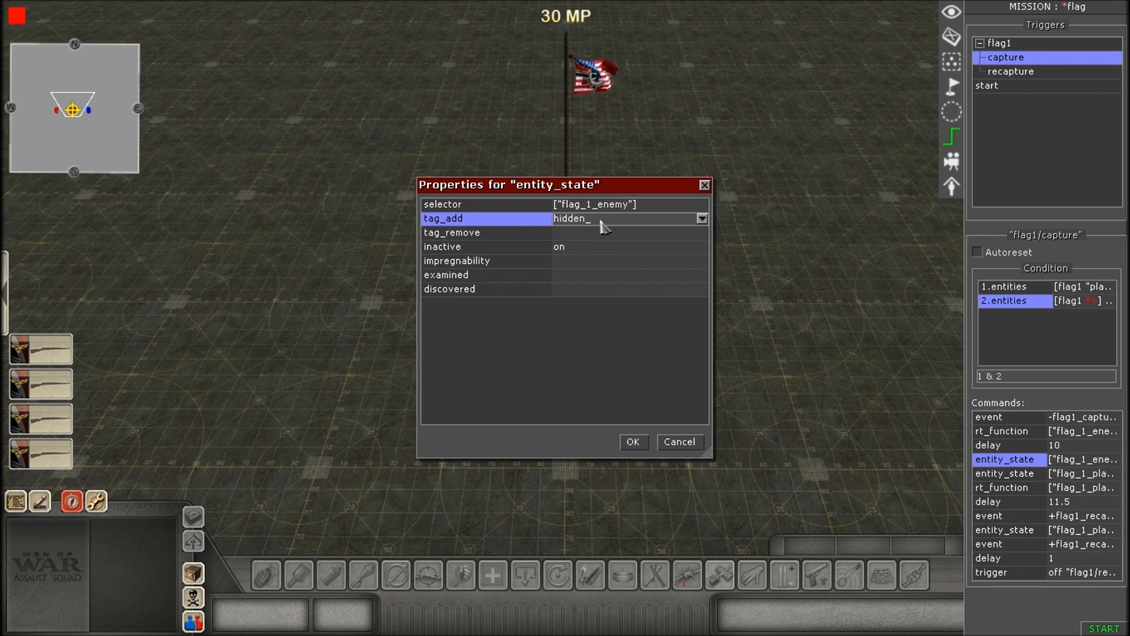
pyautogui.click(585, 248)
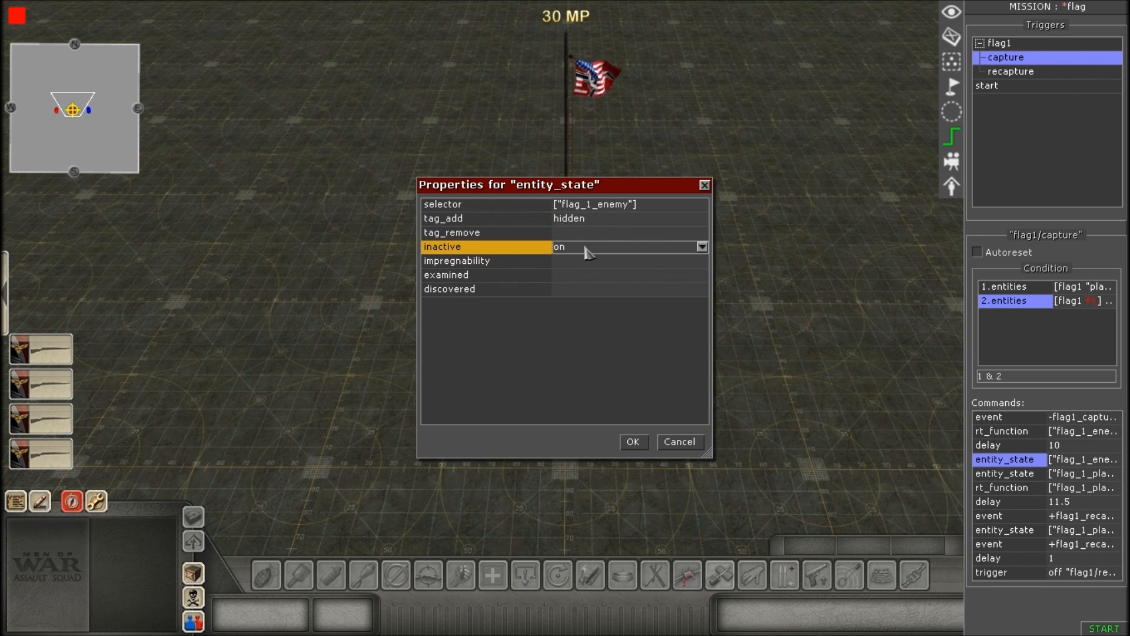
pyautogui.click(592, 250)
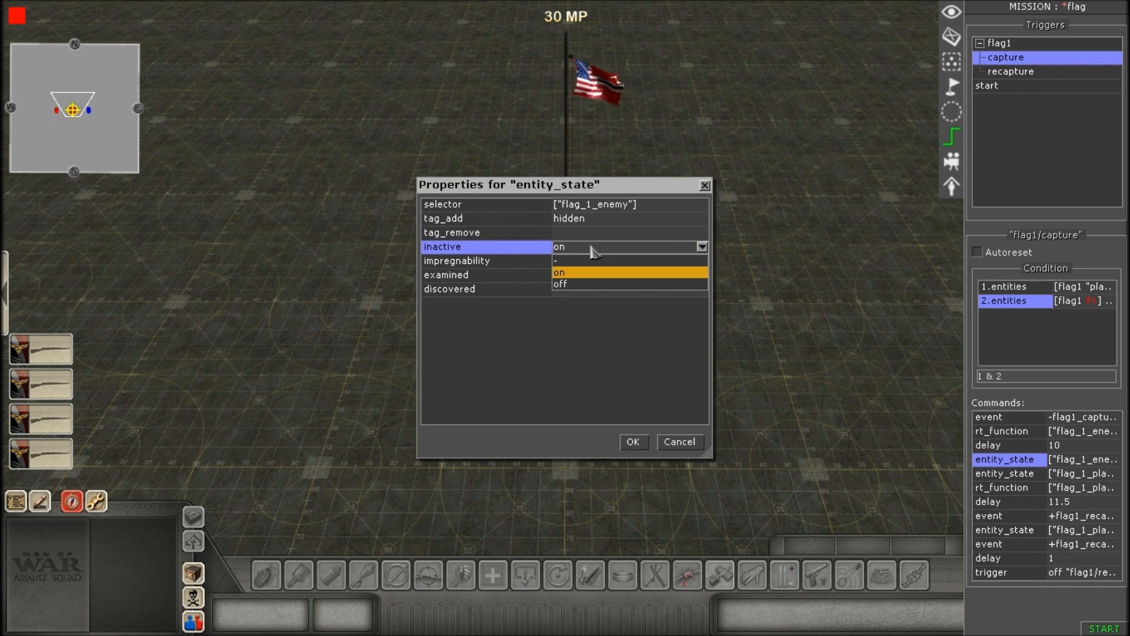
pyautogui.click(587, 272)
pyautogui.click(612, 220)
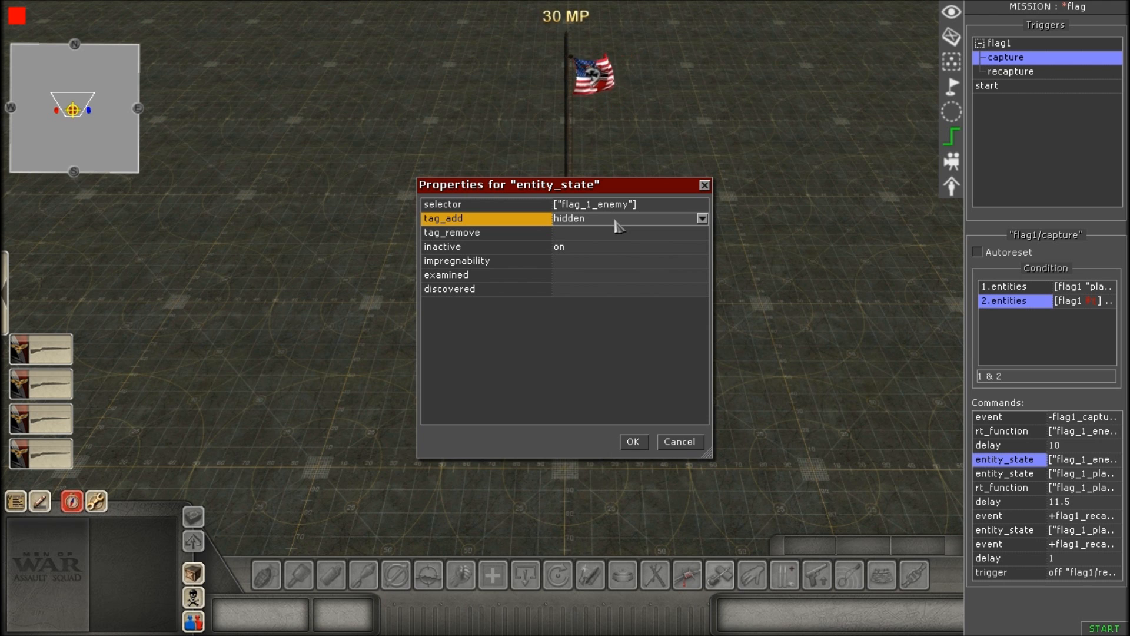
pyautogui.doubleClick(586, 246)
pyautogui.click(586, 253)
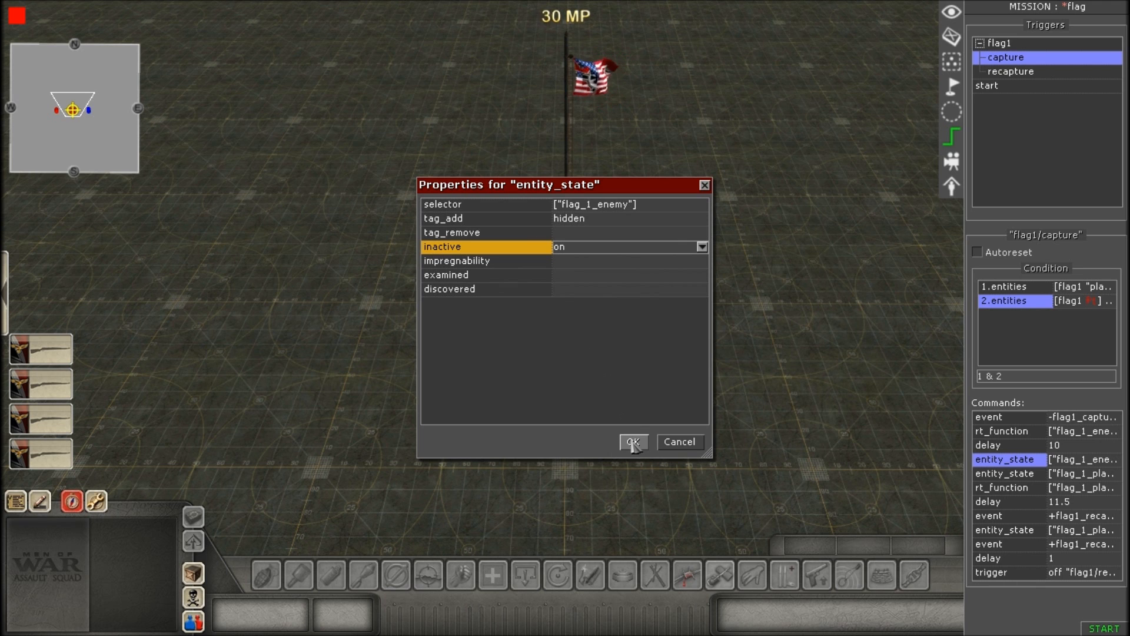
pyautogui.click(592, 222)
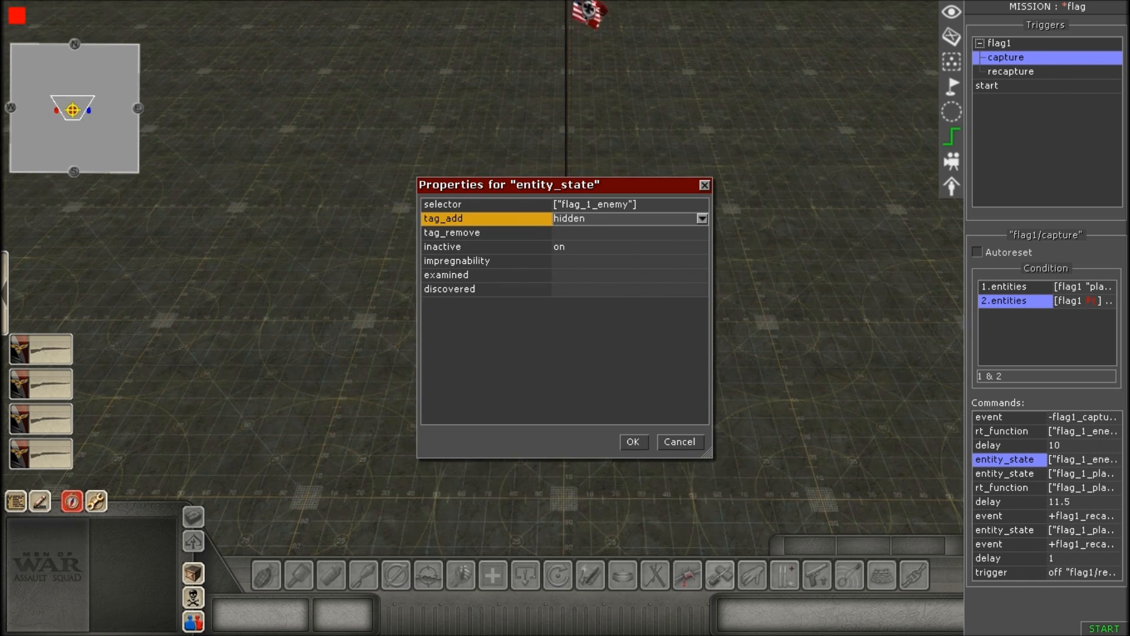
pyautogui.click(633, 442)
# Open the second entity_state command and pick flag_1_player as its selector's tag.
pyautogui.scroll(3, 642, 412)
pyautogui.scroll(-3, 645, 394)
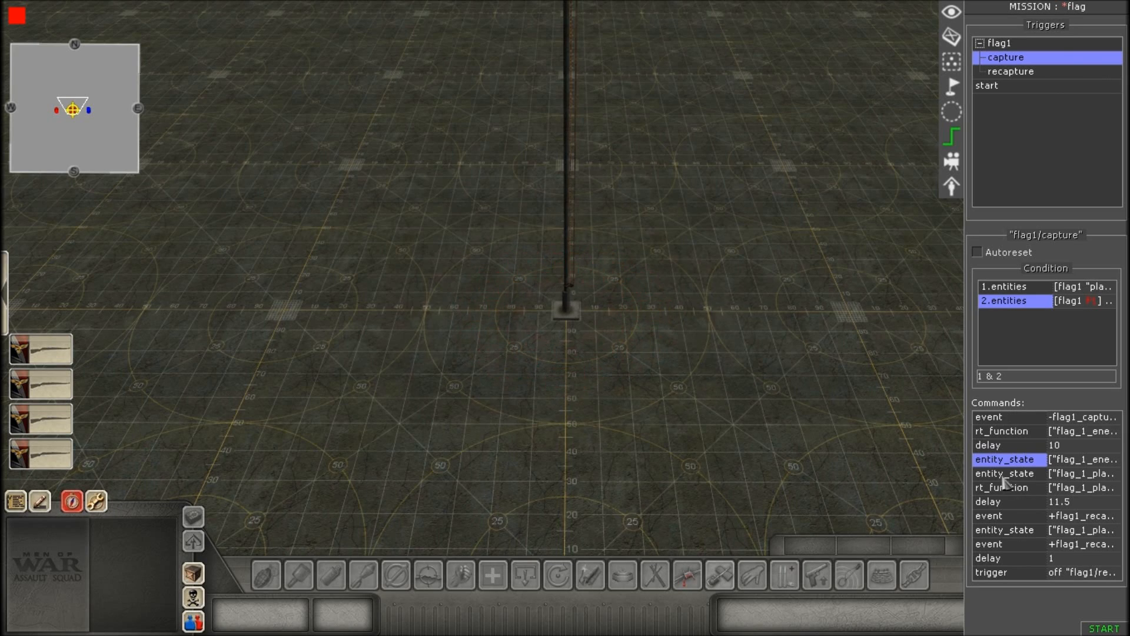
pyautogui.scroll(-5, 783, 350)
pyautogui.scroll(5, 764, 328)
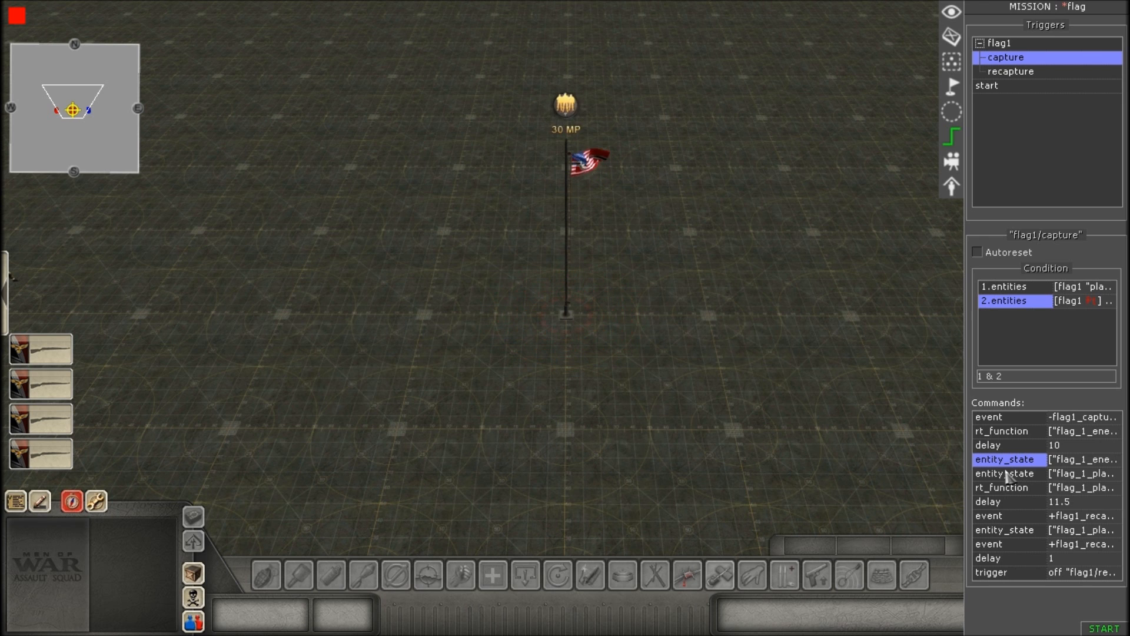
pyautogui.doubleClick(1009, 474)
pyautogui.click(631, 346)
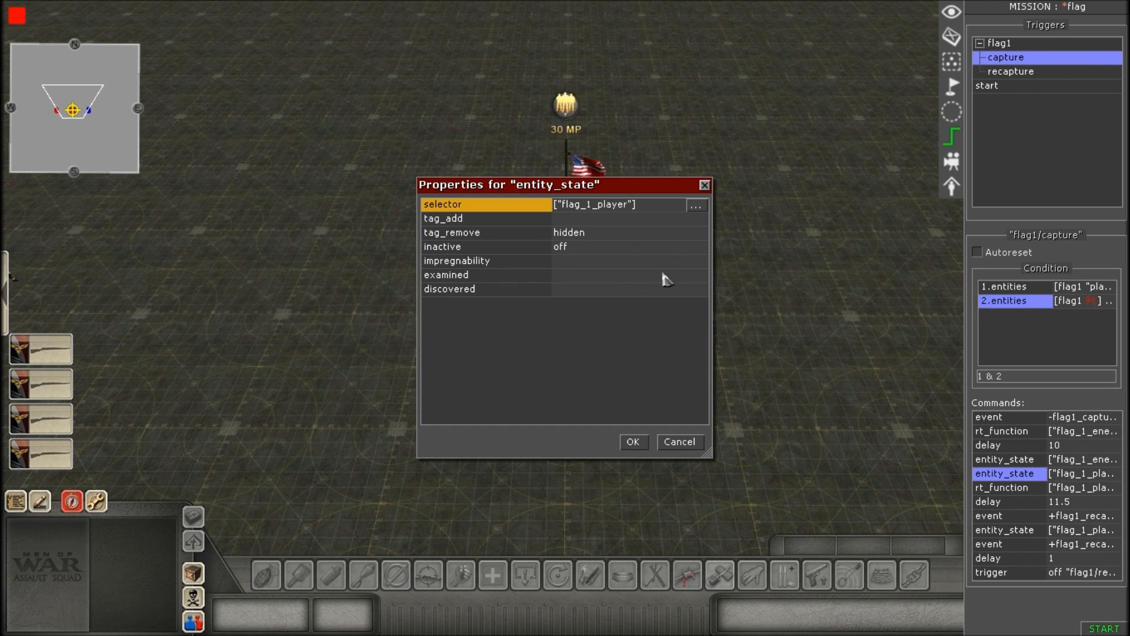
pyautogui.click(696, 206)
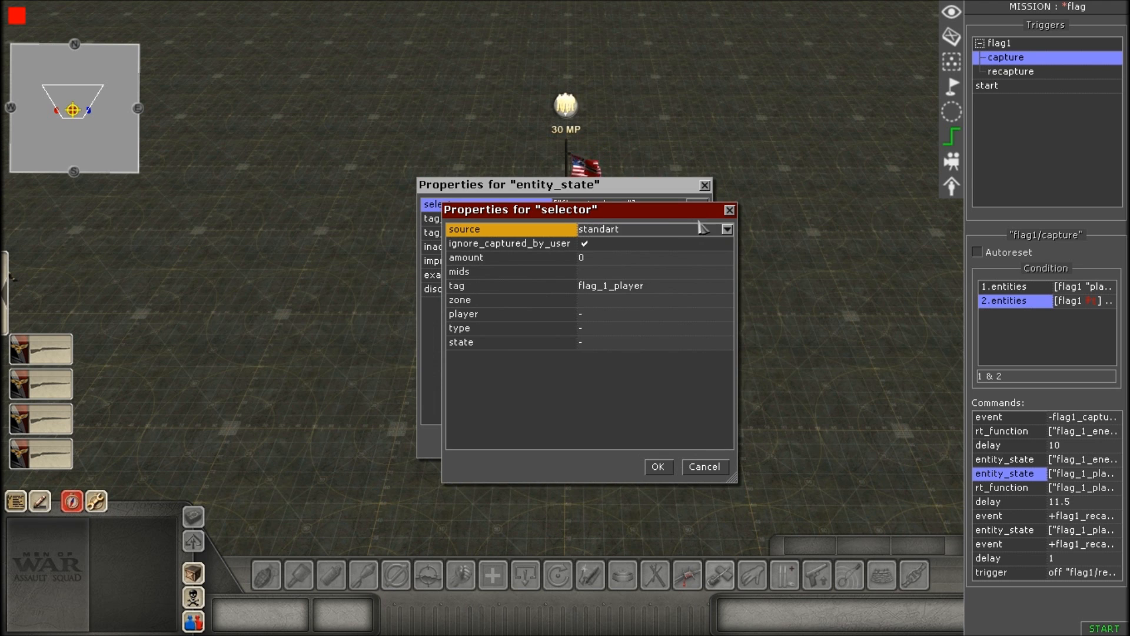
pyautogui.click(686, 286)
pyautogui.click(728, 287)
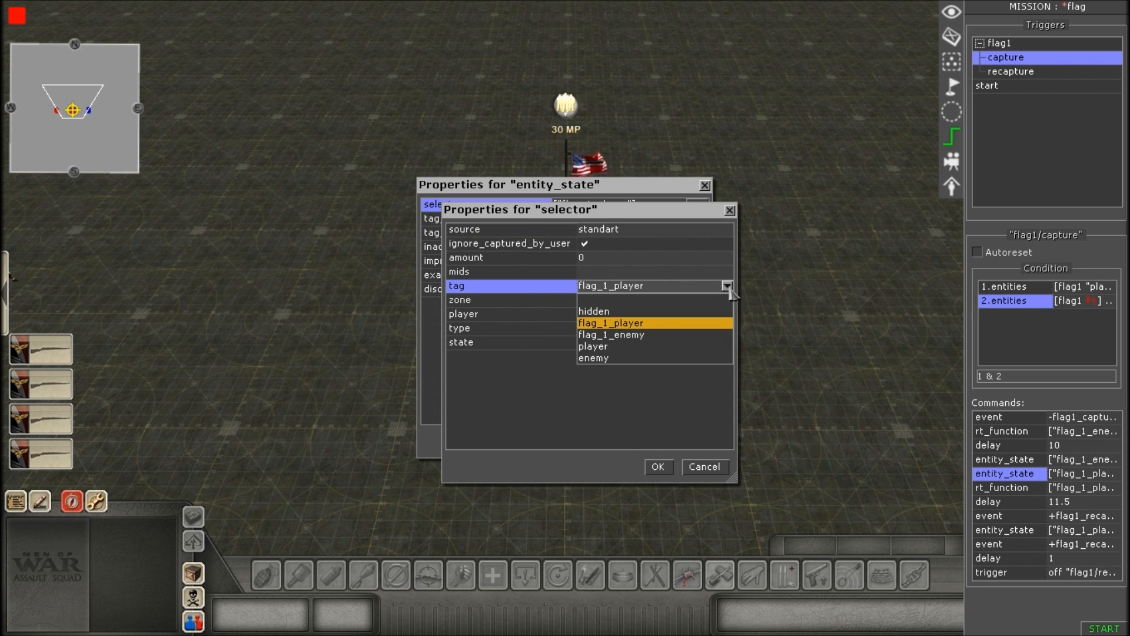
pyautogui.click(654, 323)
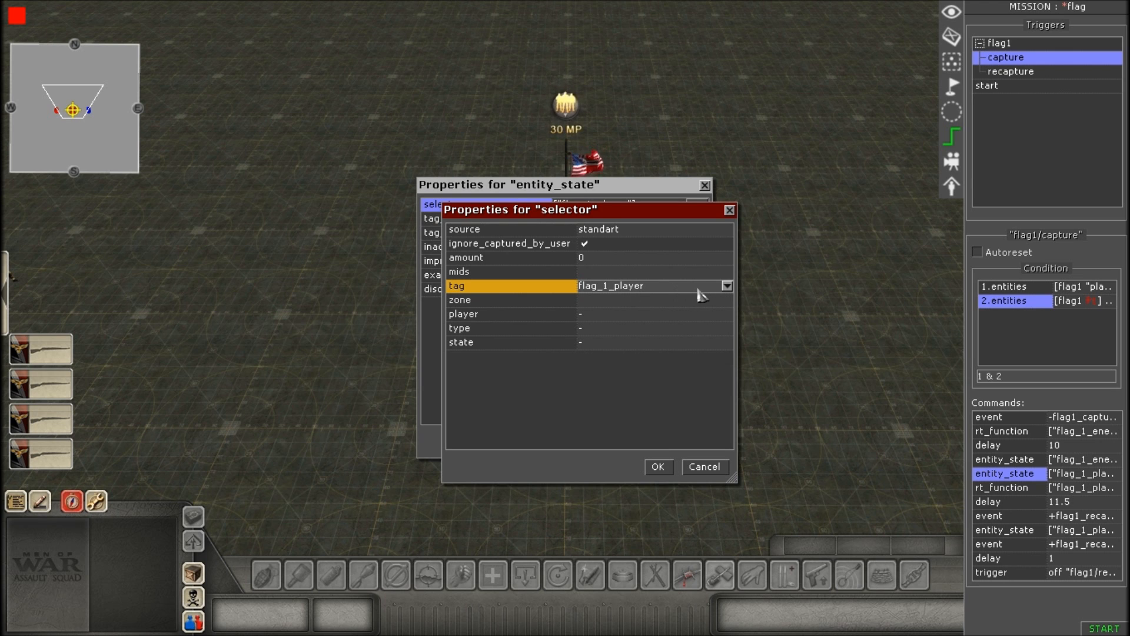
pyautogui.click(658, 467)
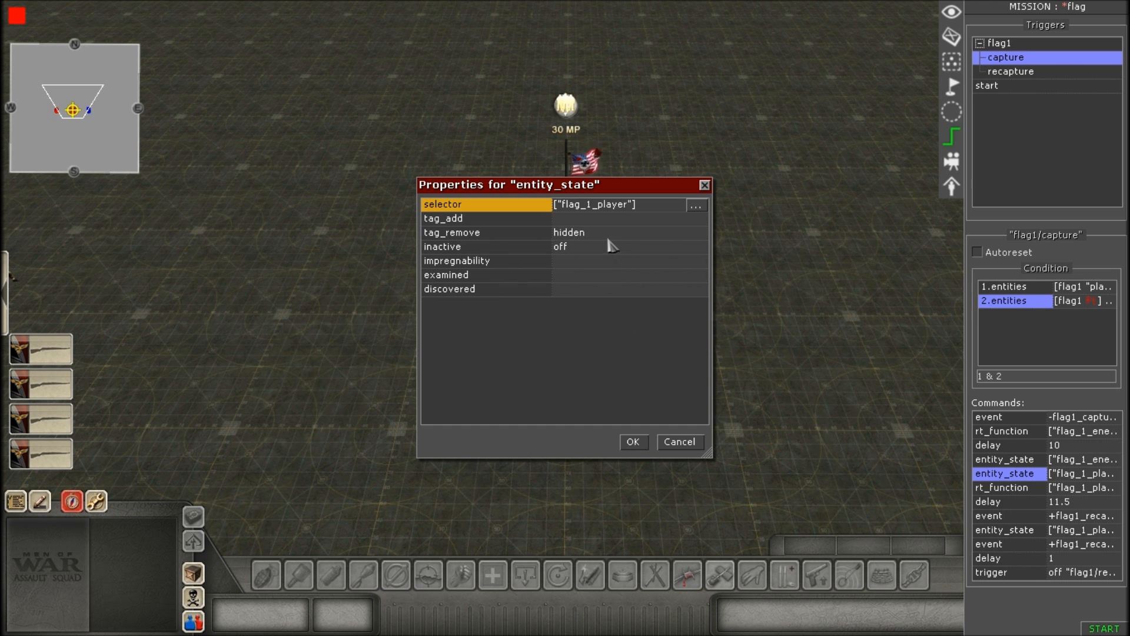
# Review the second entity_state command's tag_add and tag_remove entries, pick off for inactive, and accept the properties.
pyautogui.click(598, 220)
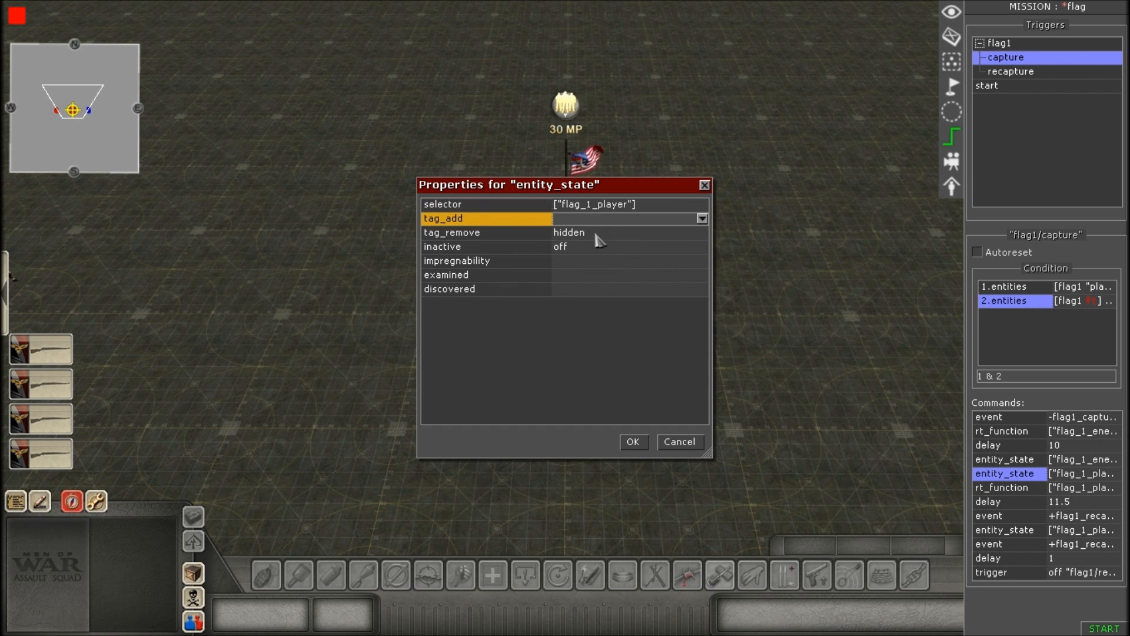
pyautogui.click(594, 233)
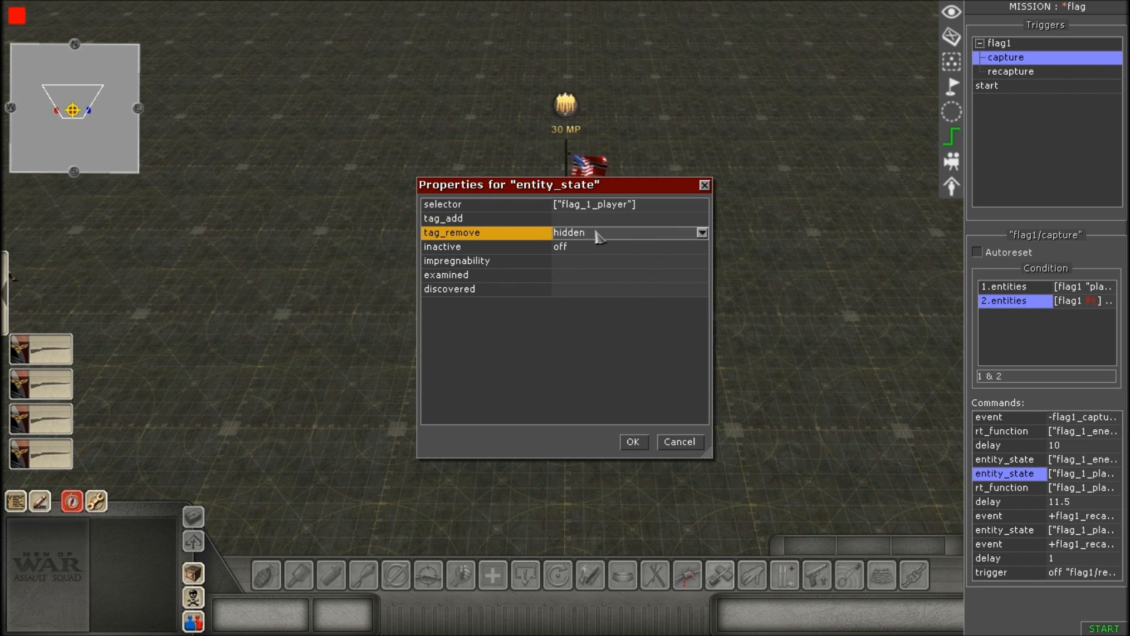
pyautogui.click(623, 237)
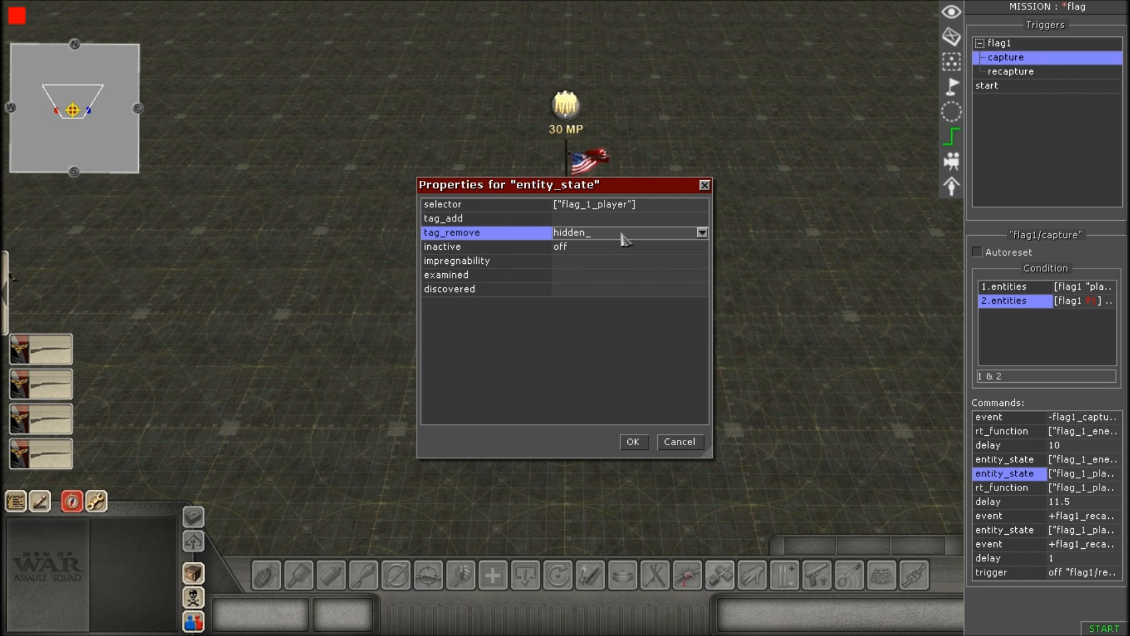
pyautogui.click(607, 250)
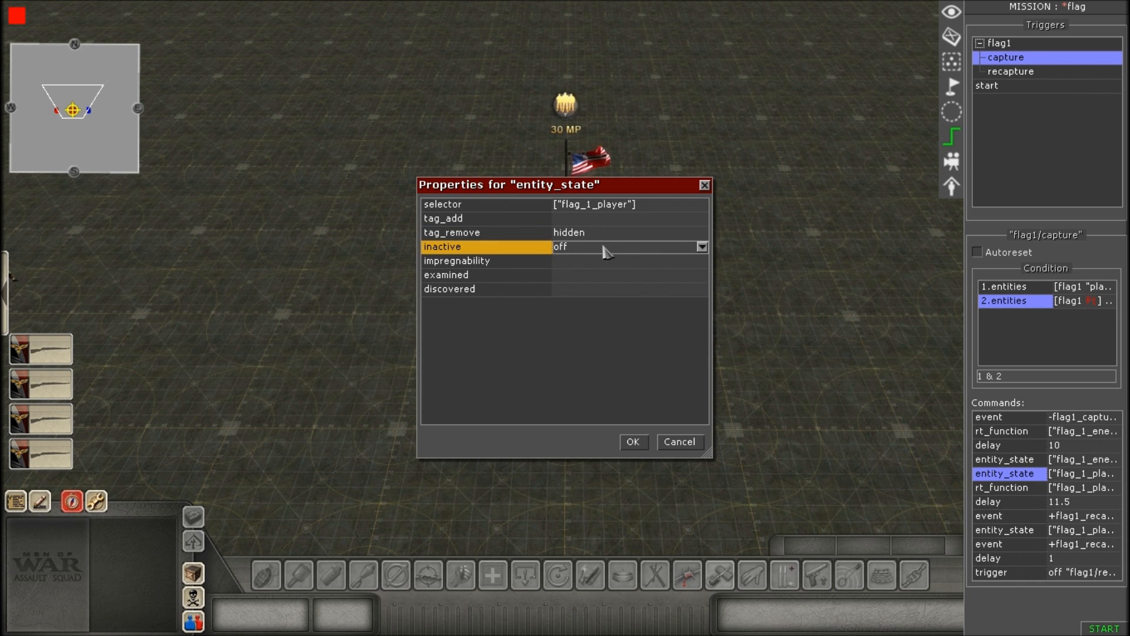
pyautogui.click(605, 250)
pyautogui.click(593, 280)
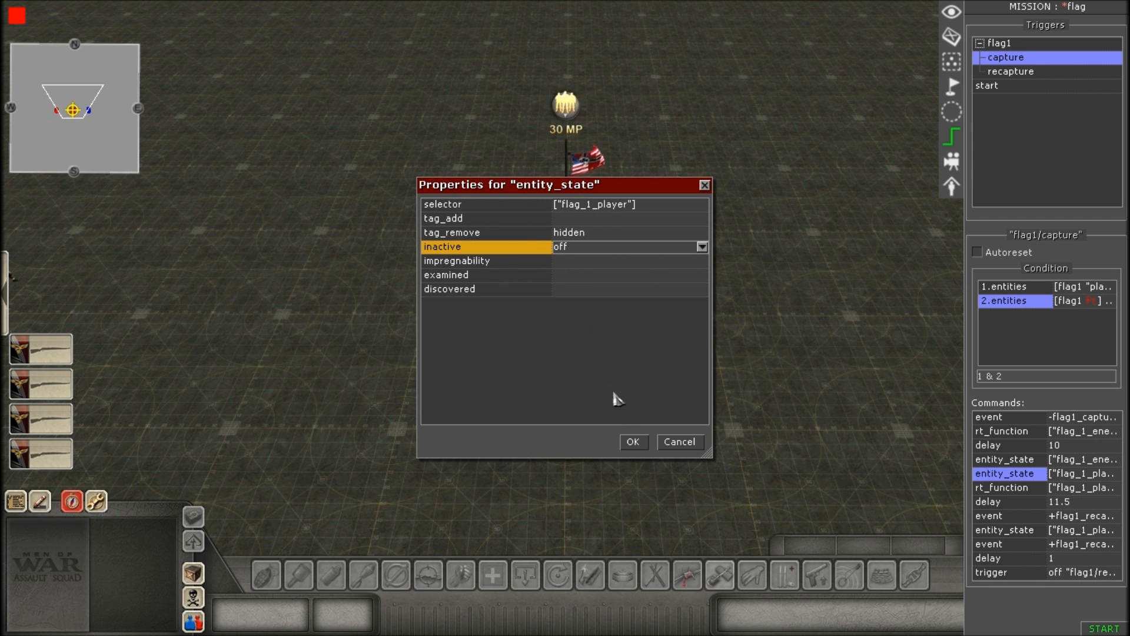
pyautogui.click(631, 443)
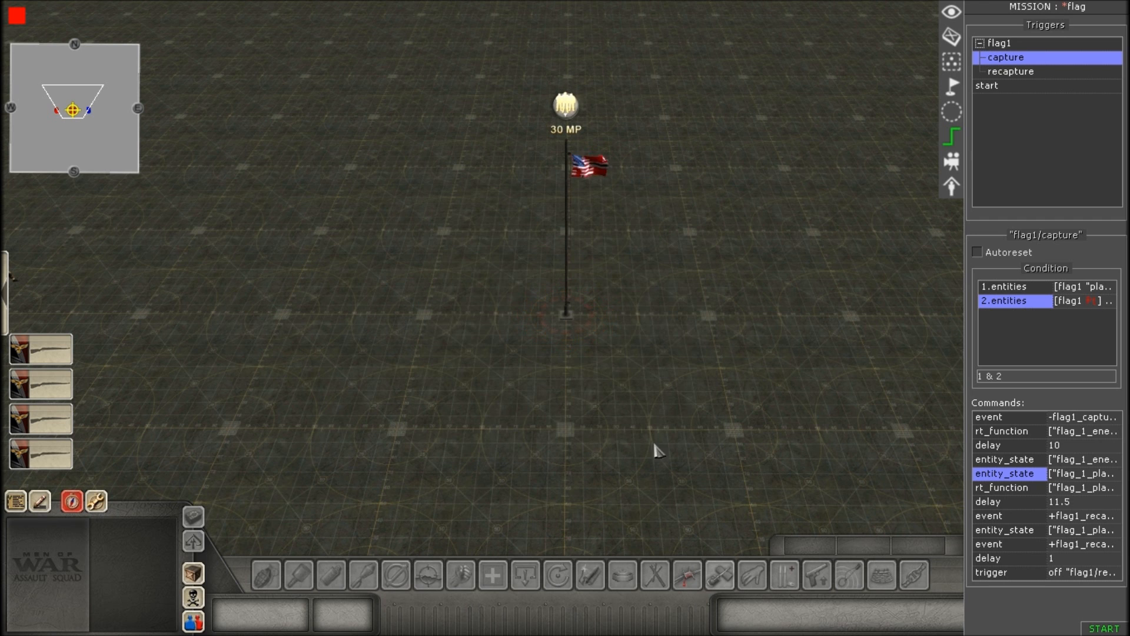
# Open the capture trigger's second rt_function command and pick flag_1_player as its selector's tag.
pyautogui.doubleClick(1022, 489)
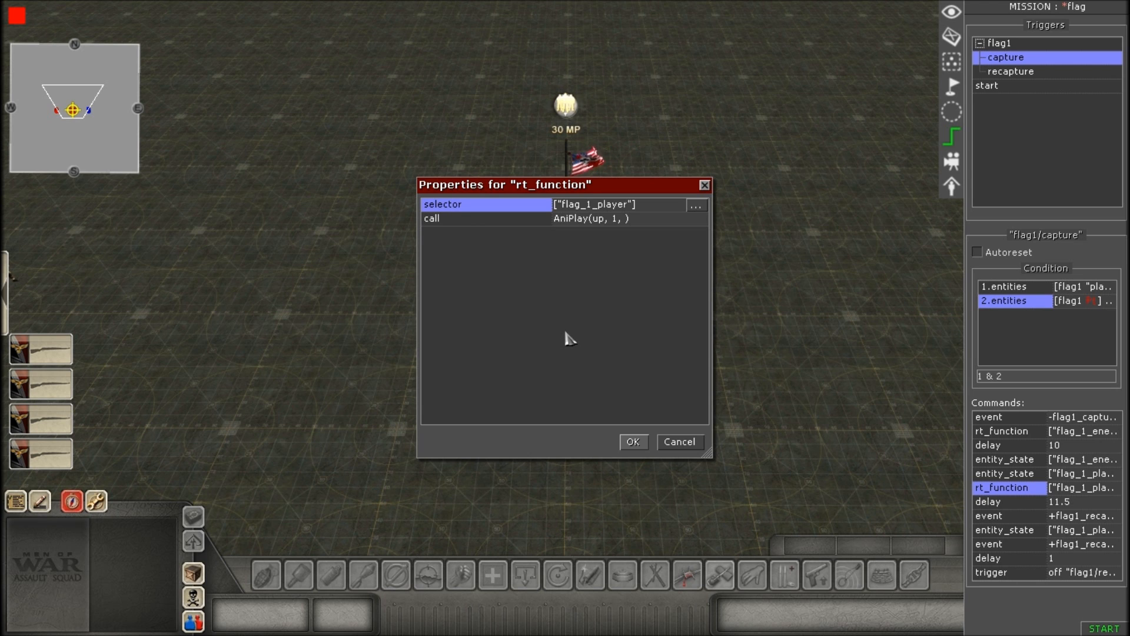
pyautogui.click(657, 208)
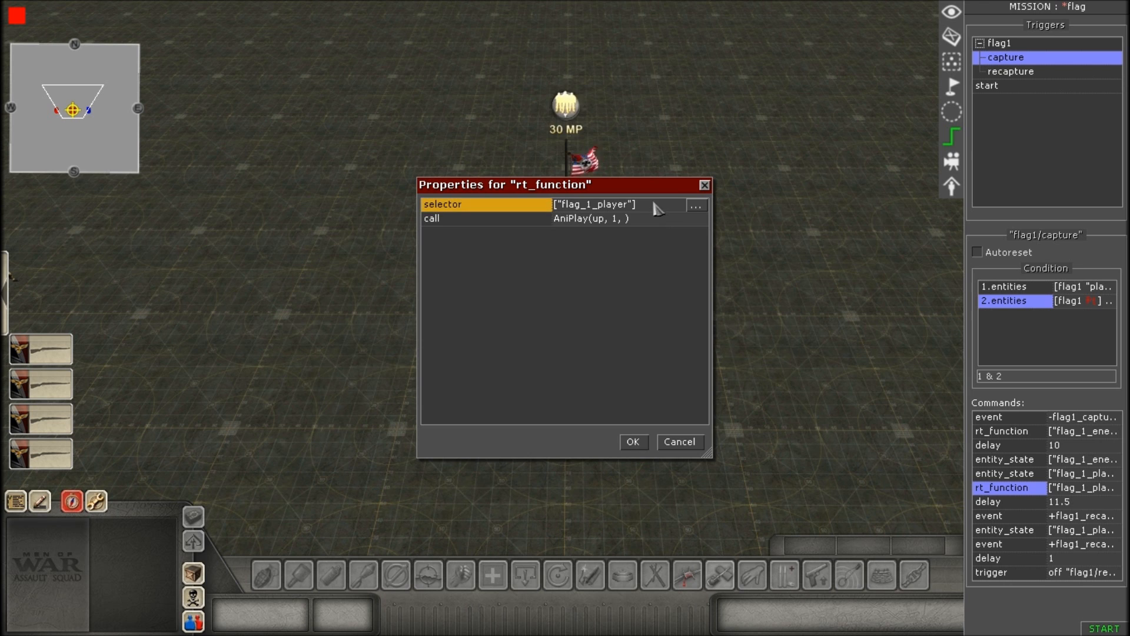
pyautogui.click(695, 205)
pyautogui.click(695, 287)
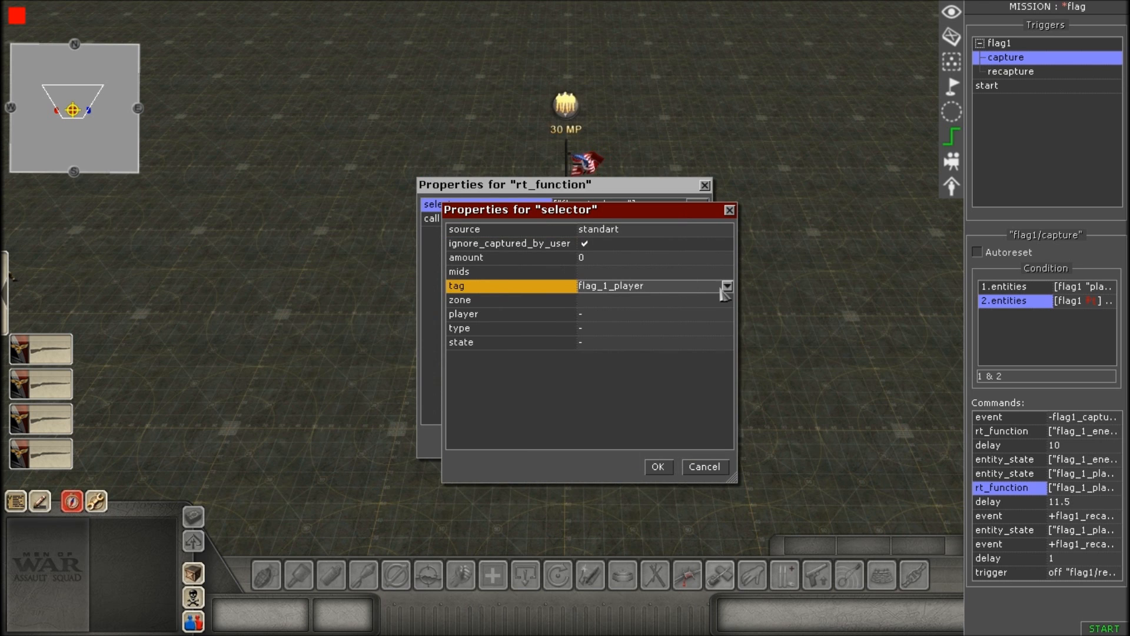
pyautogui.click(727, 286)
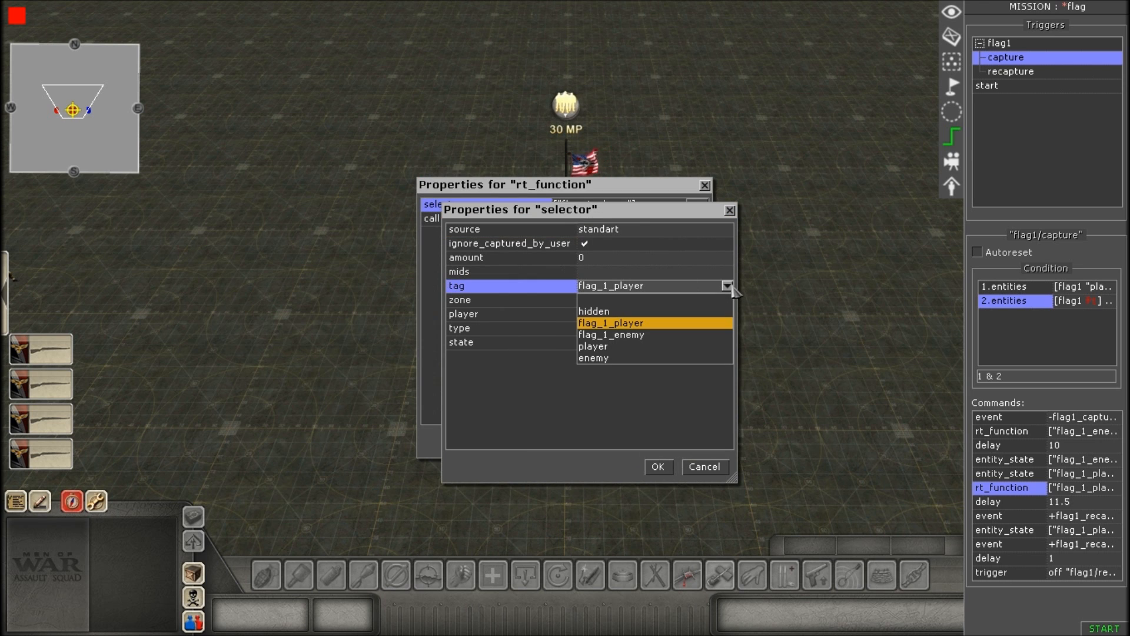
pyautogui.click(646, 325)
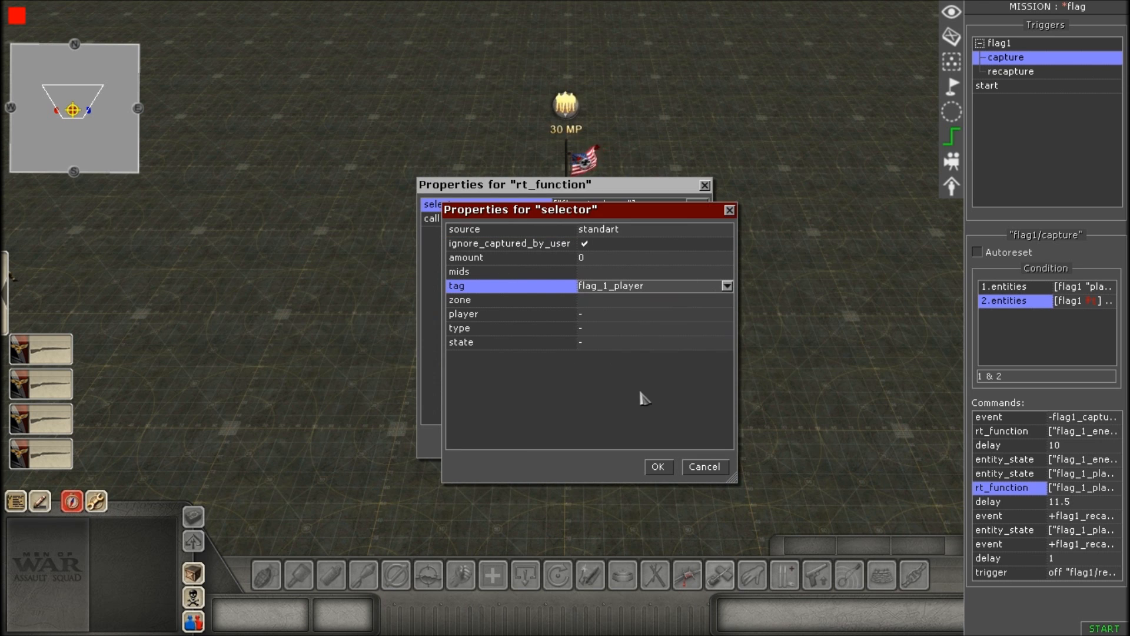
pyautogui.click(658, 467)
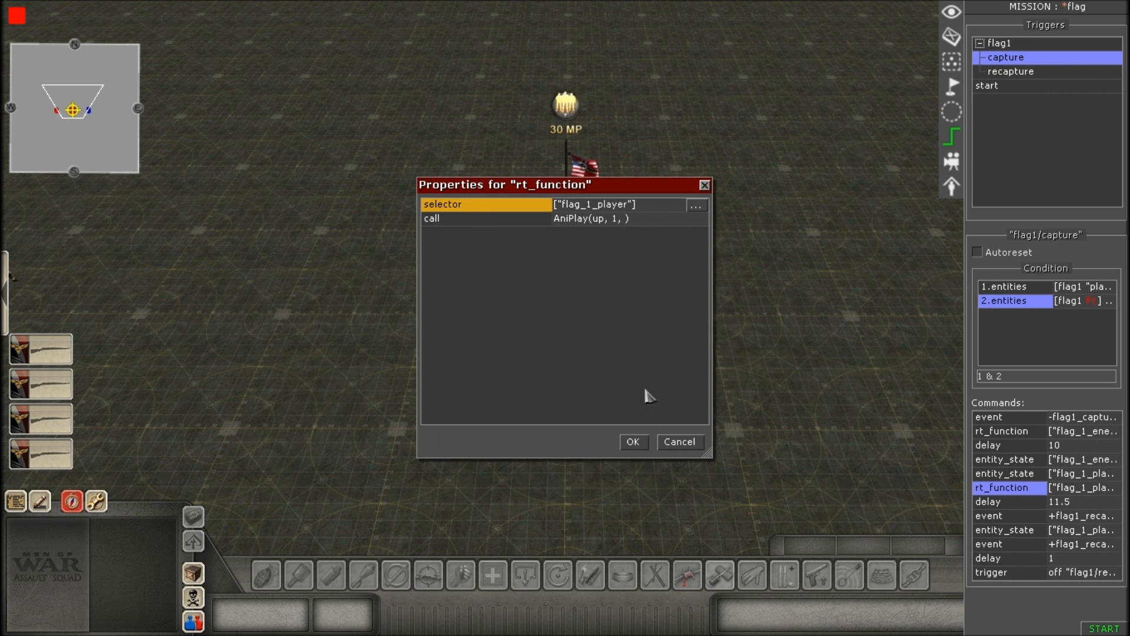
# Review the second rt_function command's AniPlay call and its arguments, and accept the function and the properties.
pyautogui.click(702, 223)
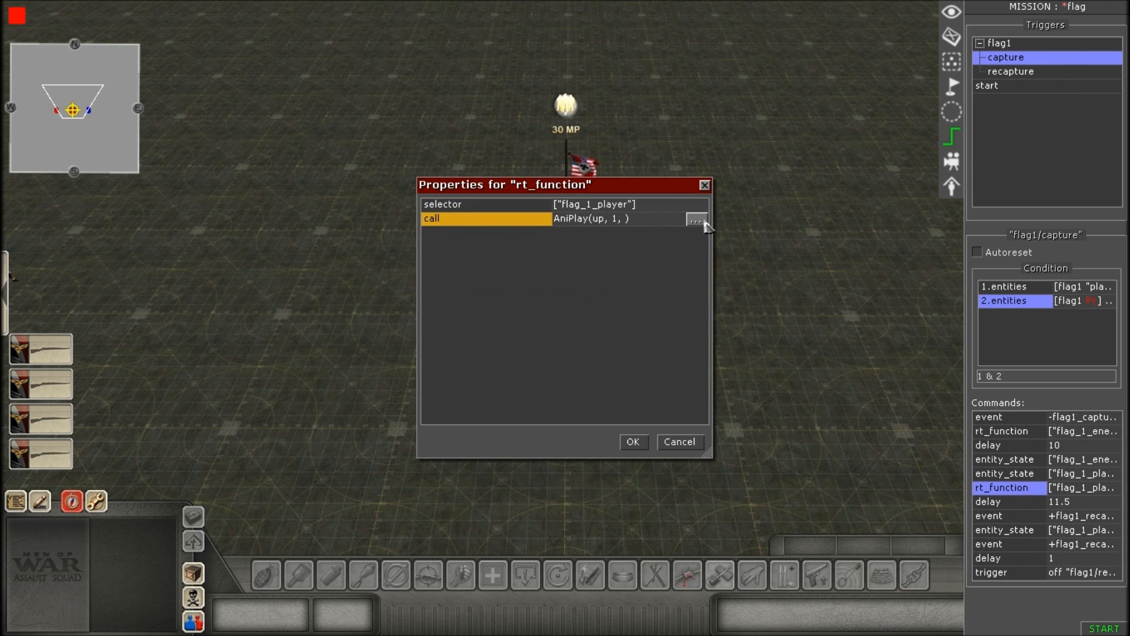
pyautogui.click(696, 220)
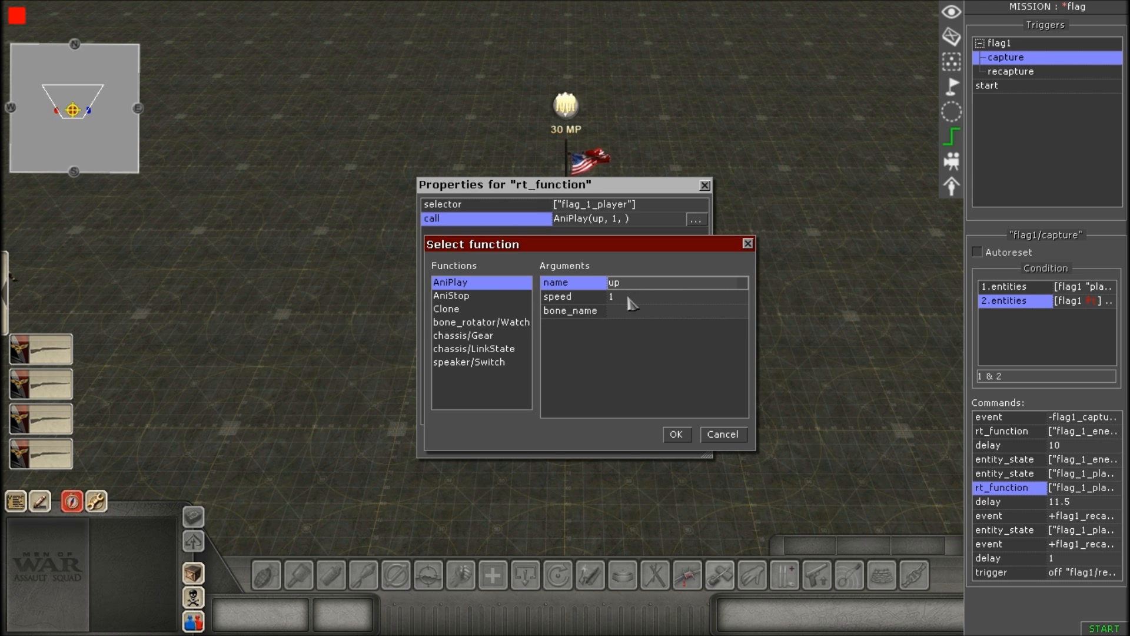
pyautogui.click(676, 435)
pyautogui.click(633, 441)
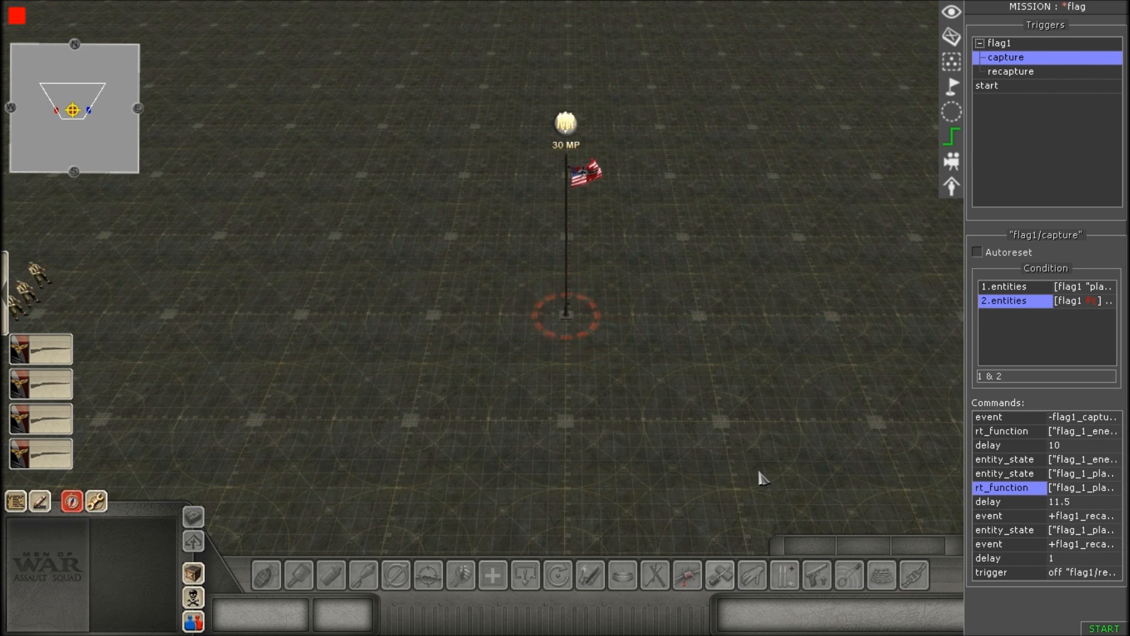
# Review the time of the delay command following the second rt_function and accept its properties.
pyautogui.scroll(1, 745, 462)
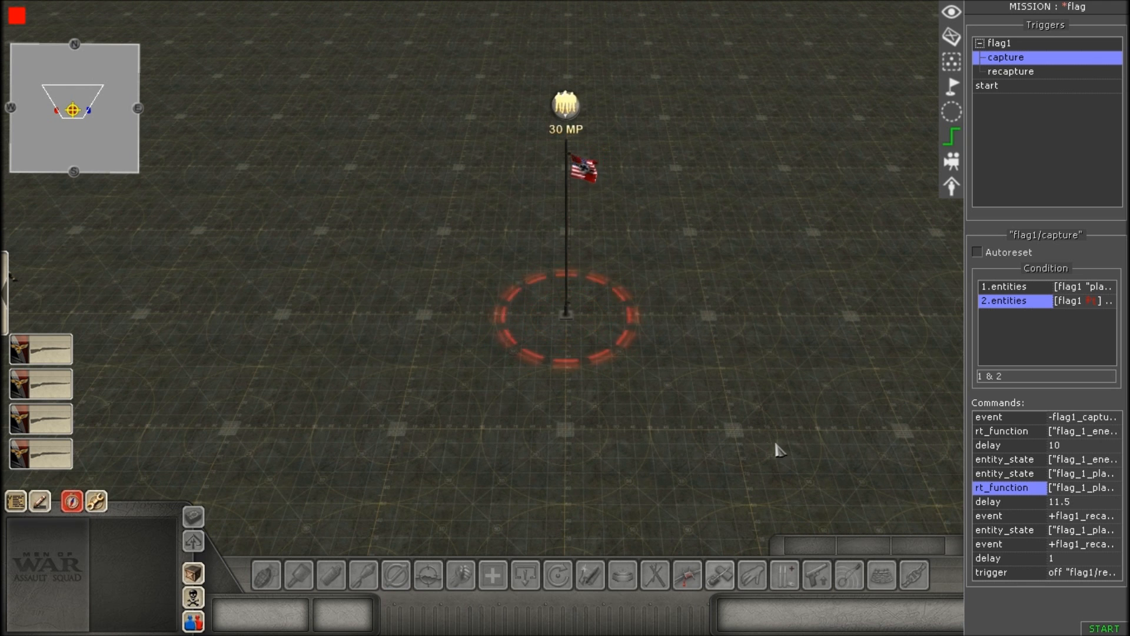
pyautogui.doubleClick(1003, 502)
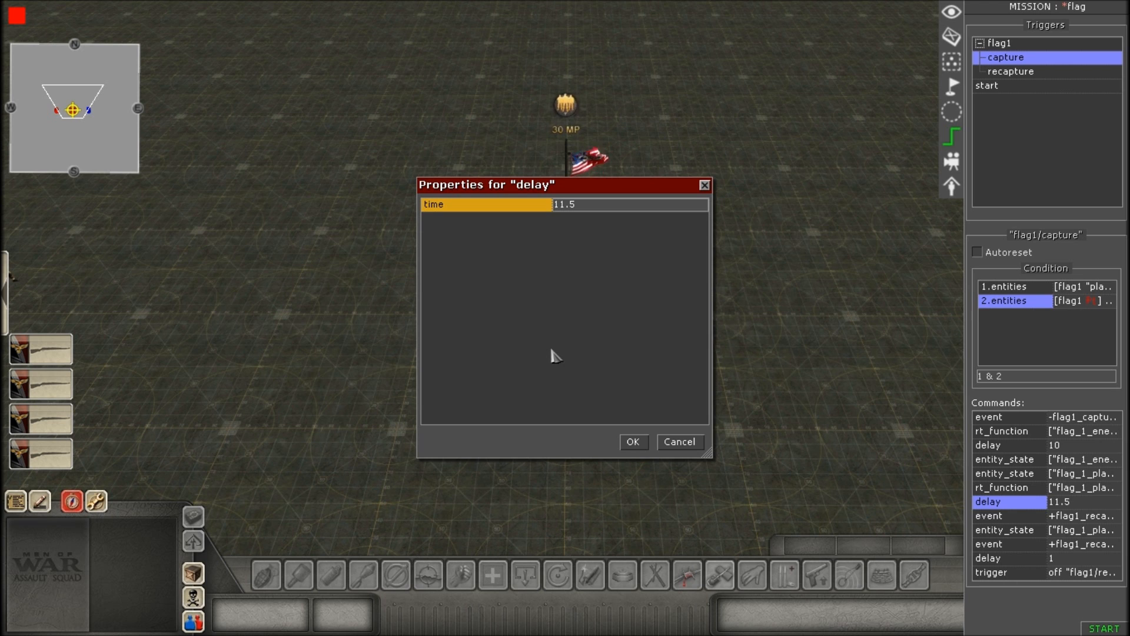
pyautogui.click(632, 442)
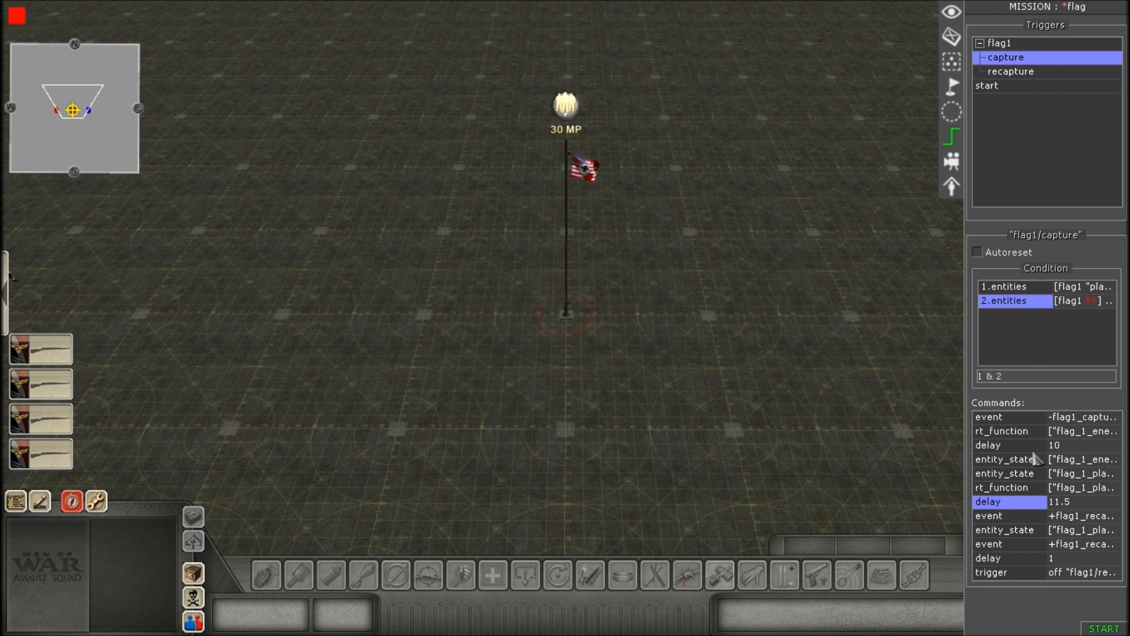
# Open the event command after the second delay and pick flag1_recapture as its helper event.
pyautogui.doubleClick(1027, 516)
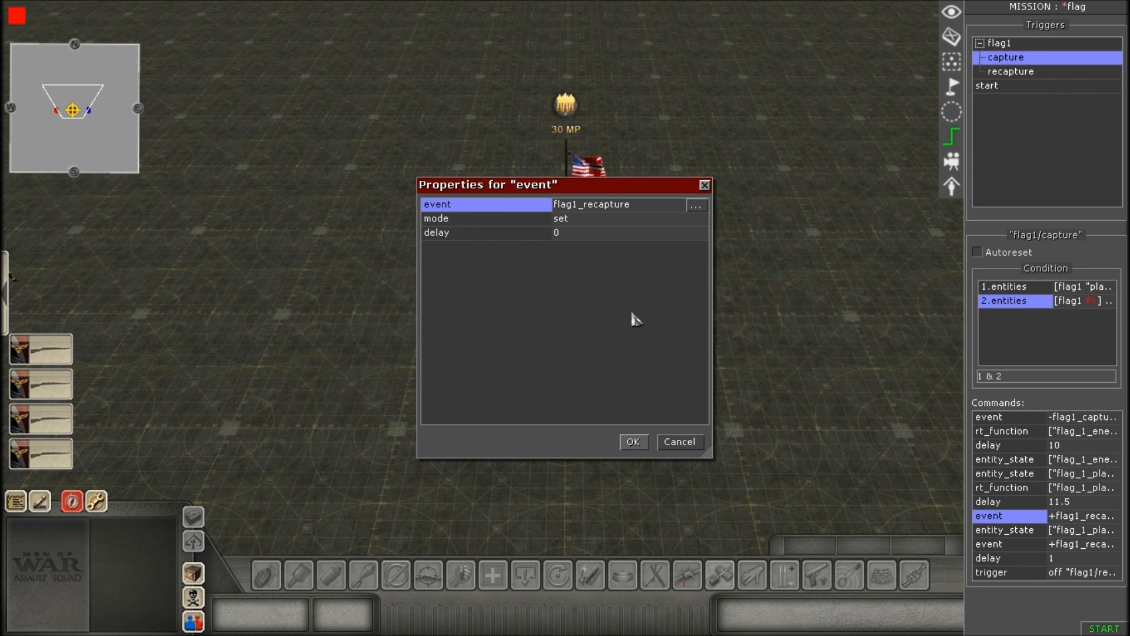
pyautogui.click(607, 210)
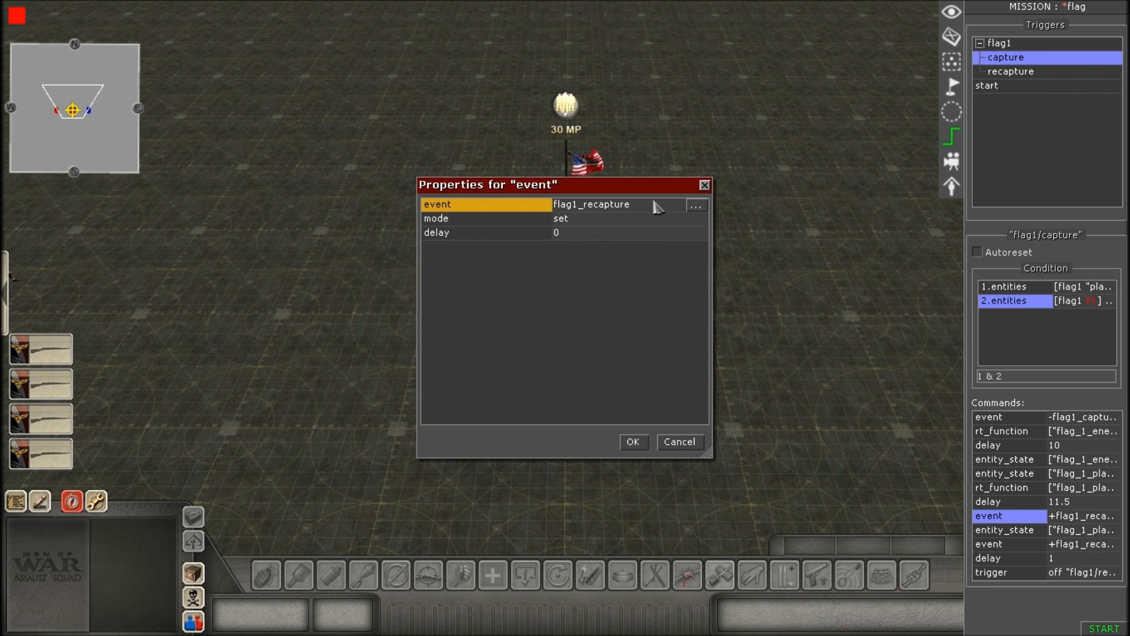
pyautogui.click(694, 206)
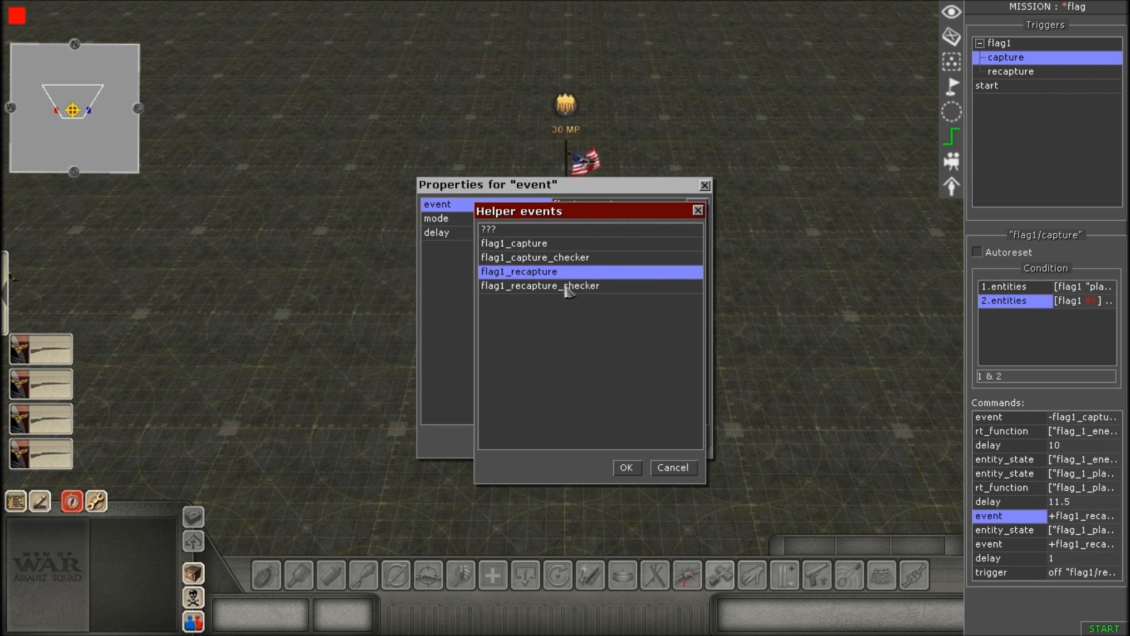
pyautogui.click(556, 275)
pyautogui.click(627, 467)
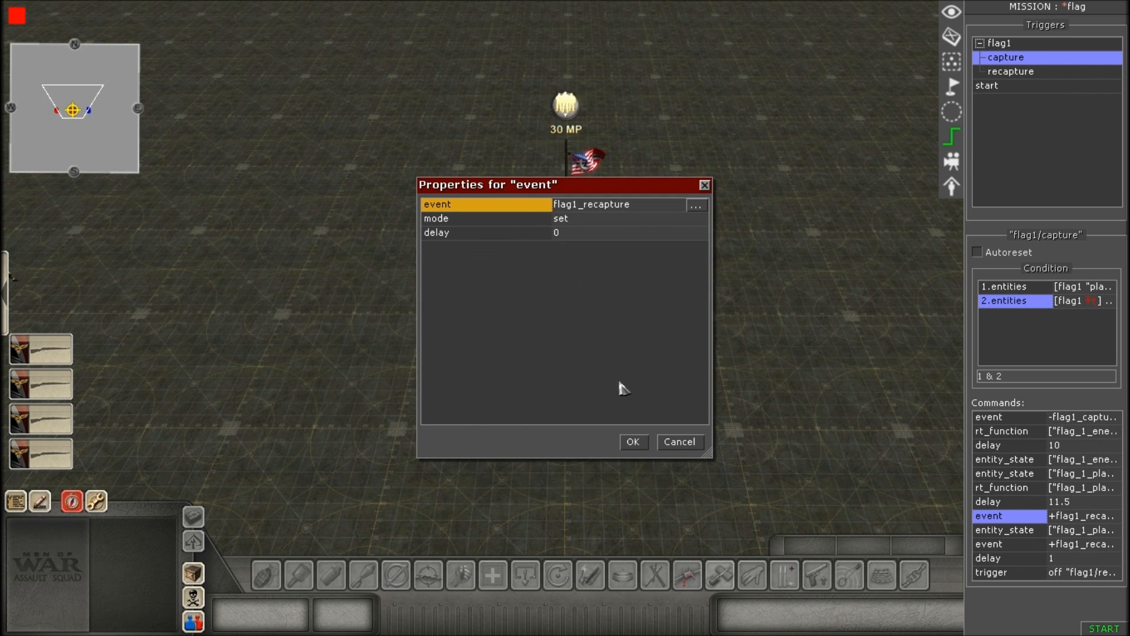
# Pick flag1_recapture again as the helper event, choose set as the mode, and accept the event properties.
pyautogui.click(590, 222)
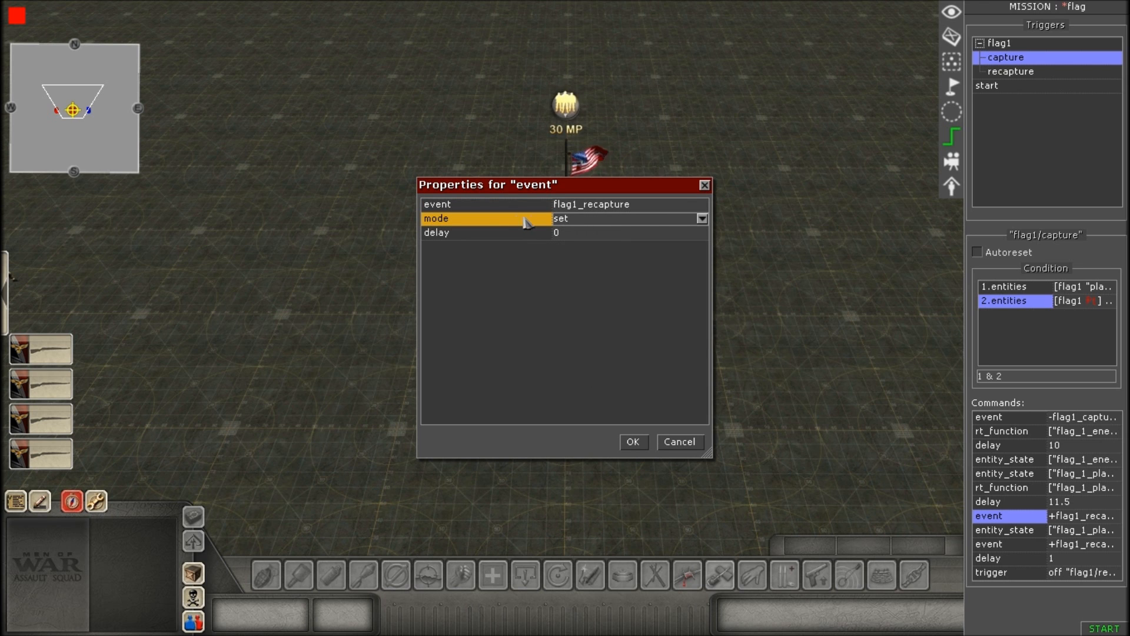
pyautogui.click(651, 208)
pyautogui.click(695, 206)
pyautogui.click(578, 274)
pyautogui.click(627, 468)
pyautogui.click(593, 221)
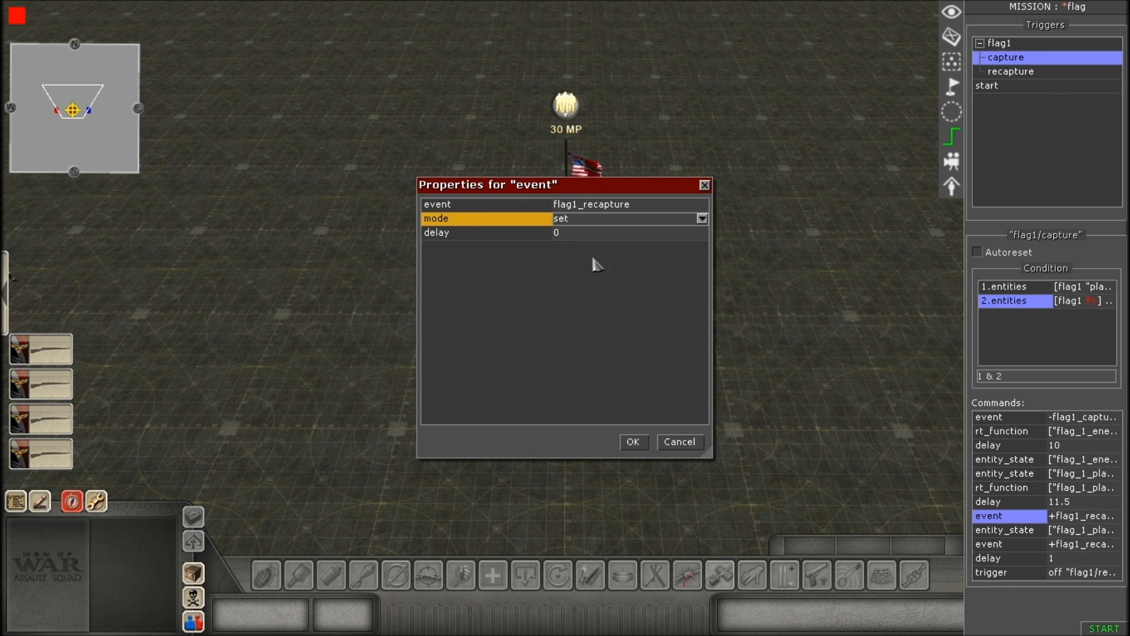
pyautogui.click(599, 224)
pyautogui.click(589, 259)
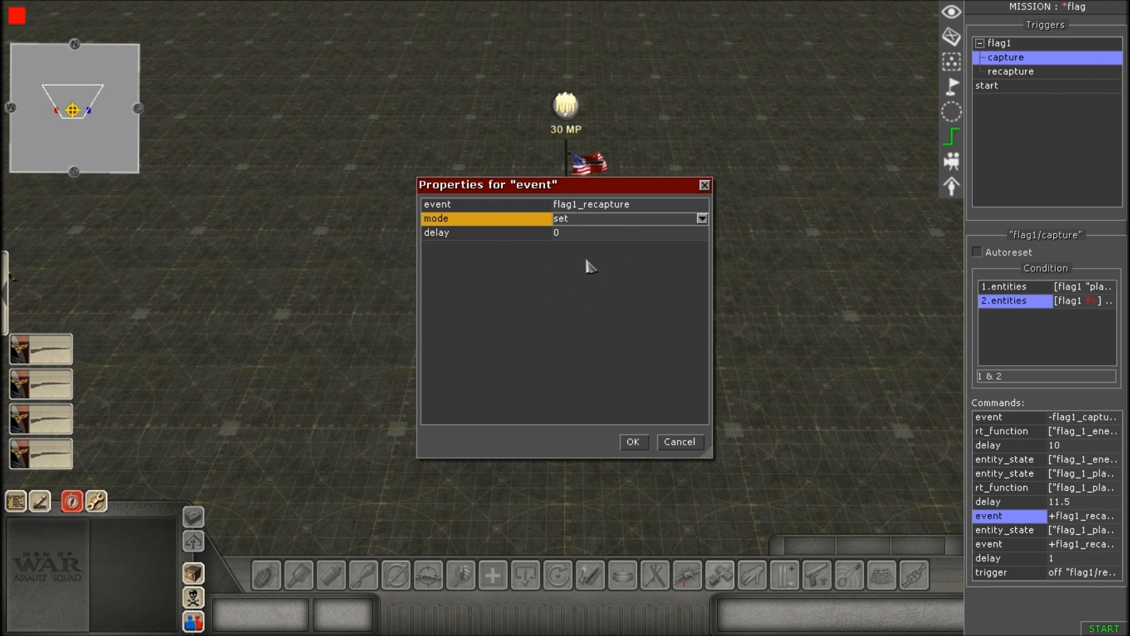
pyautogui.click(627, 204)
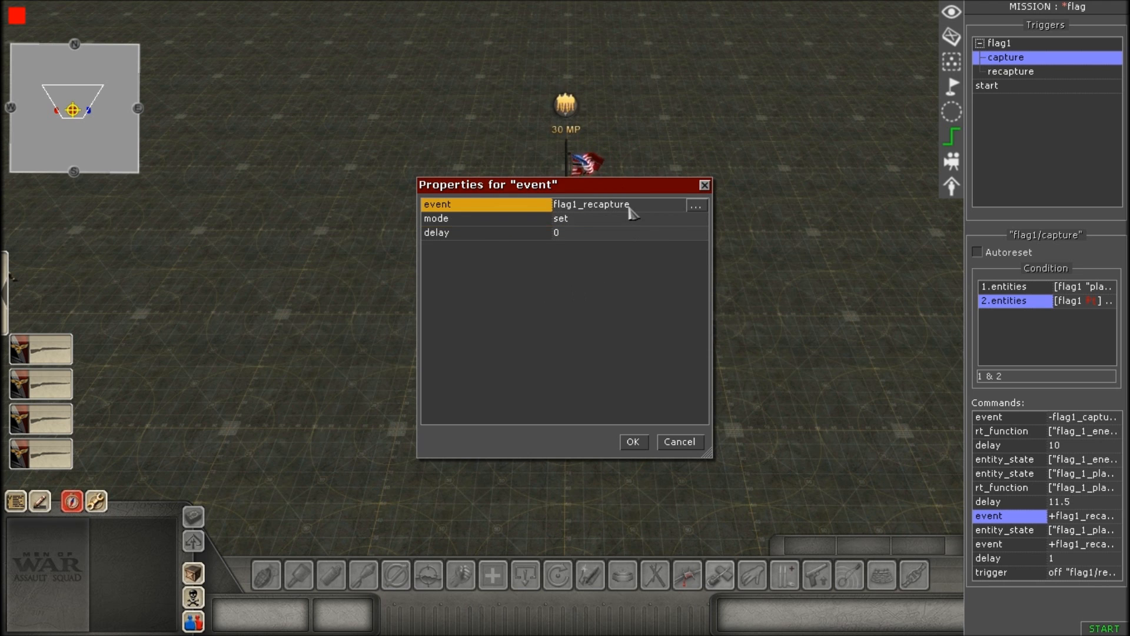
pyautogui.click(633, 442)
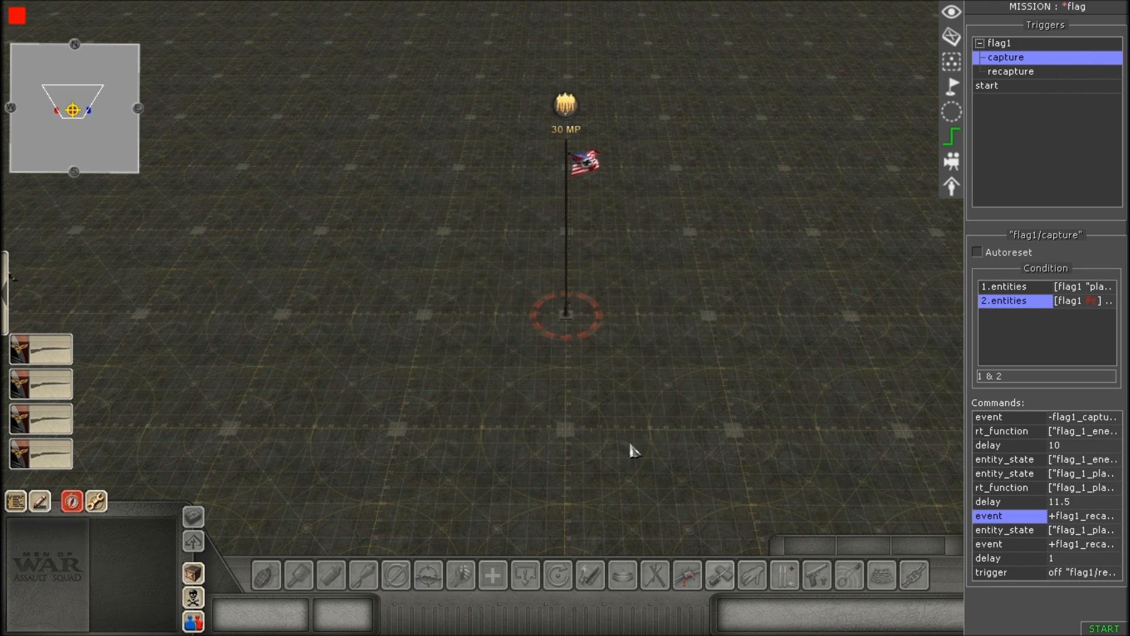
# Open the third entity_state command and pick flag_1_player as its selector's tag.
pyautogui.click(1021, 532)
pyautogui.doubleClick(1020, 531)
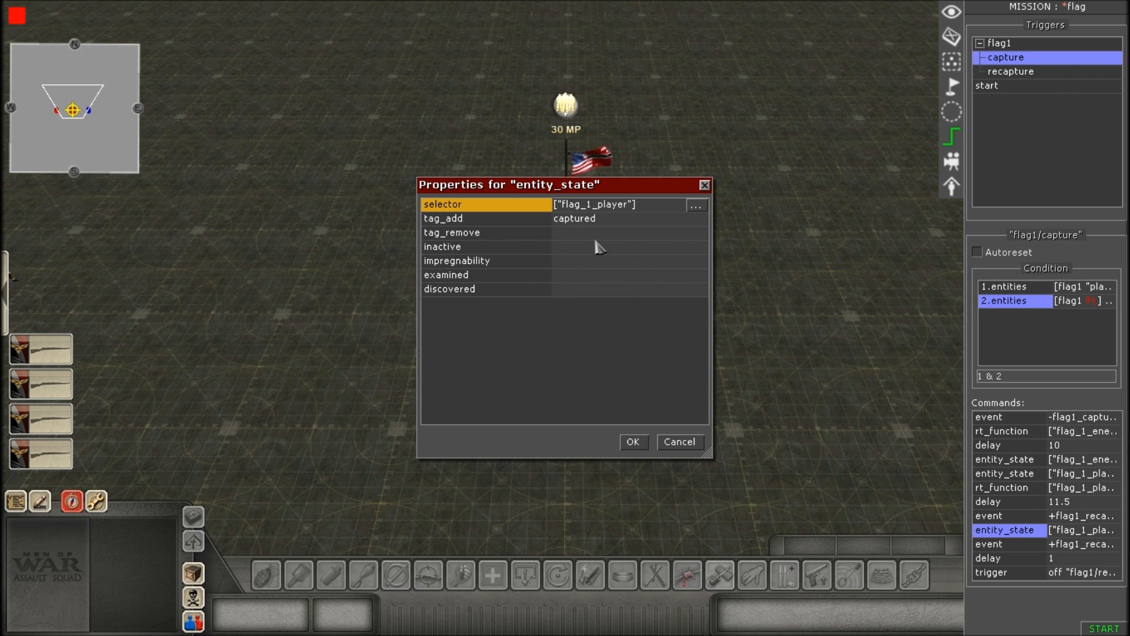
pyautogui.click(695, 205)
pyautogui.click(653, 287)
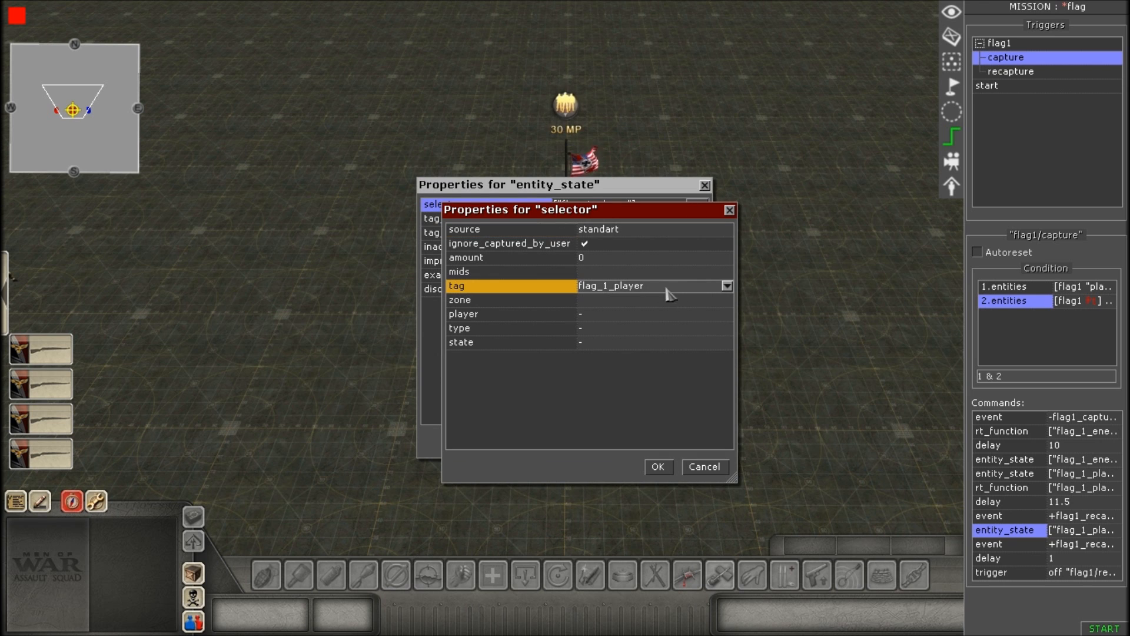
pyautogui.click(727, 286)
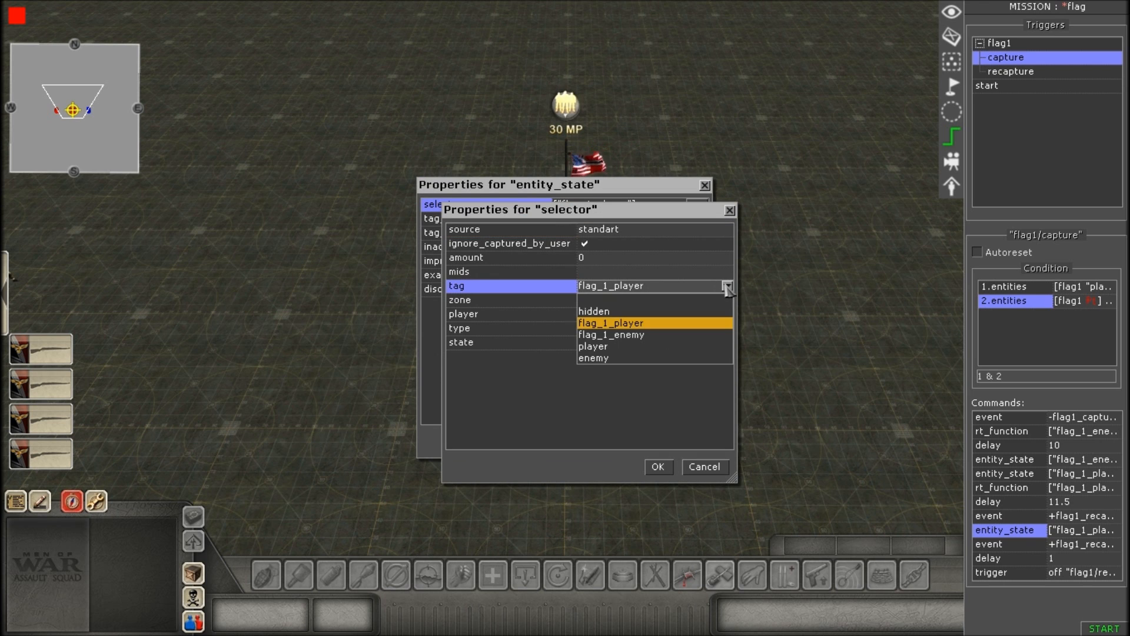
pyautogui.click(640, 323)
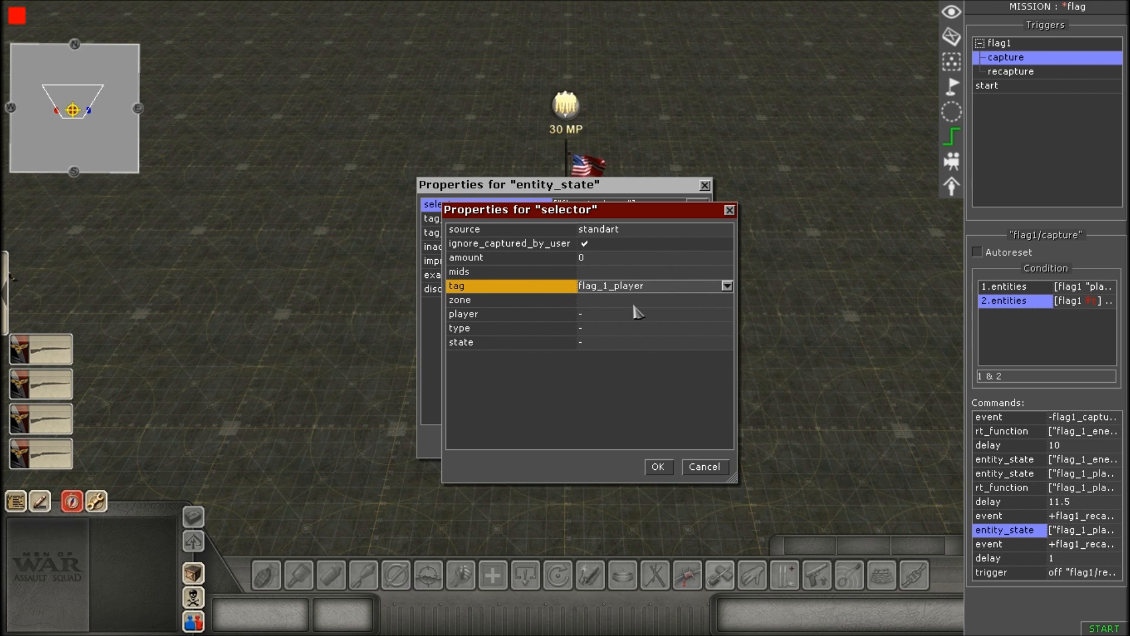
pyautogui.click(658, 466)
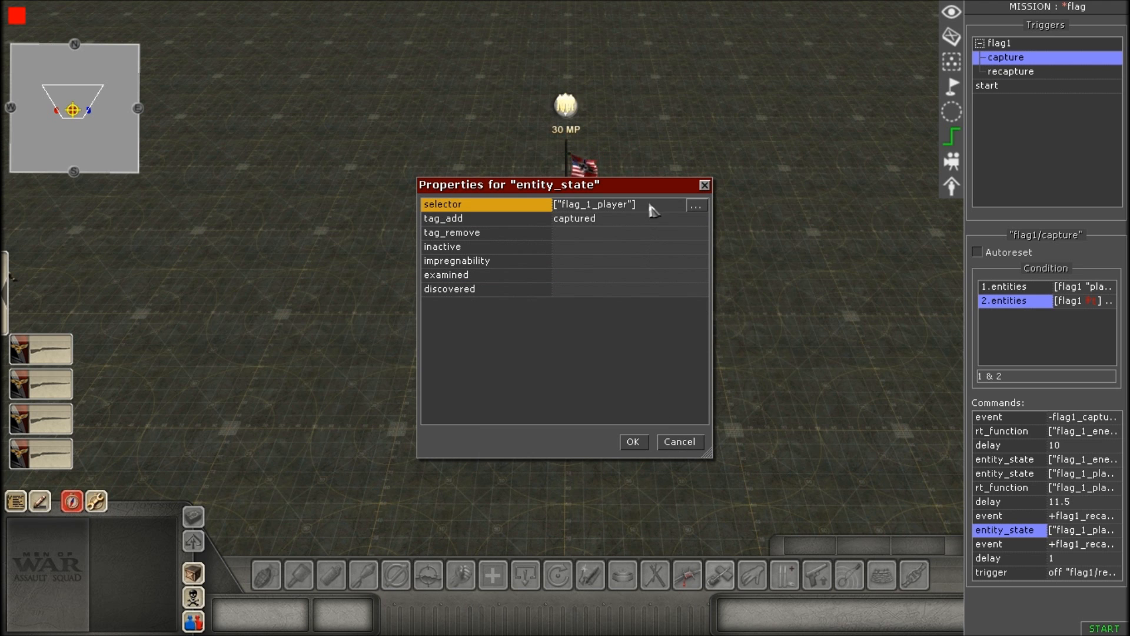
# Review the third entity_state command's tag_add, tag_remove and discovered entries, and accept the properties.
pyautogui.click(639, 222)
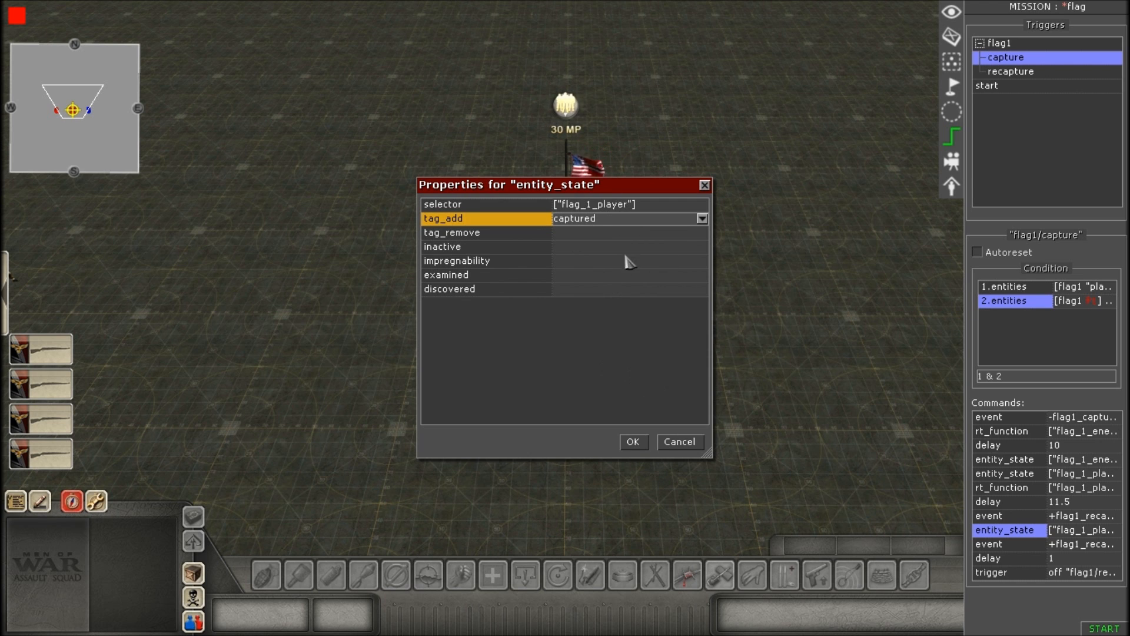
pyautogui.click(595, 290)
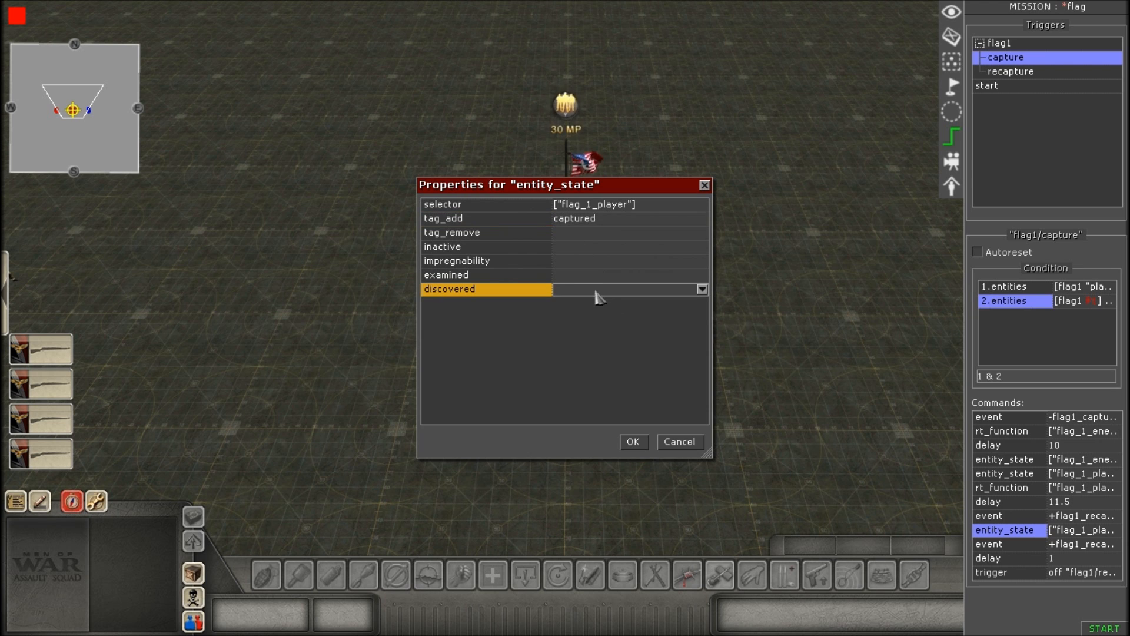
pyautogui.click(612, 222)
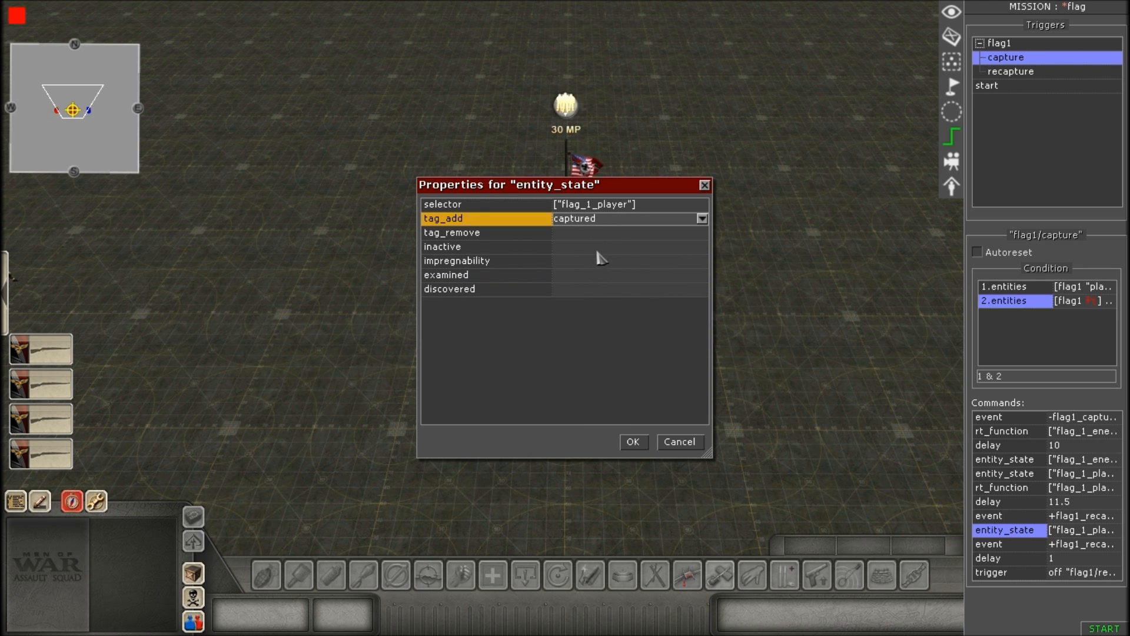
pyautogui.click(606, 232)
pyautogui.click(606, 222)
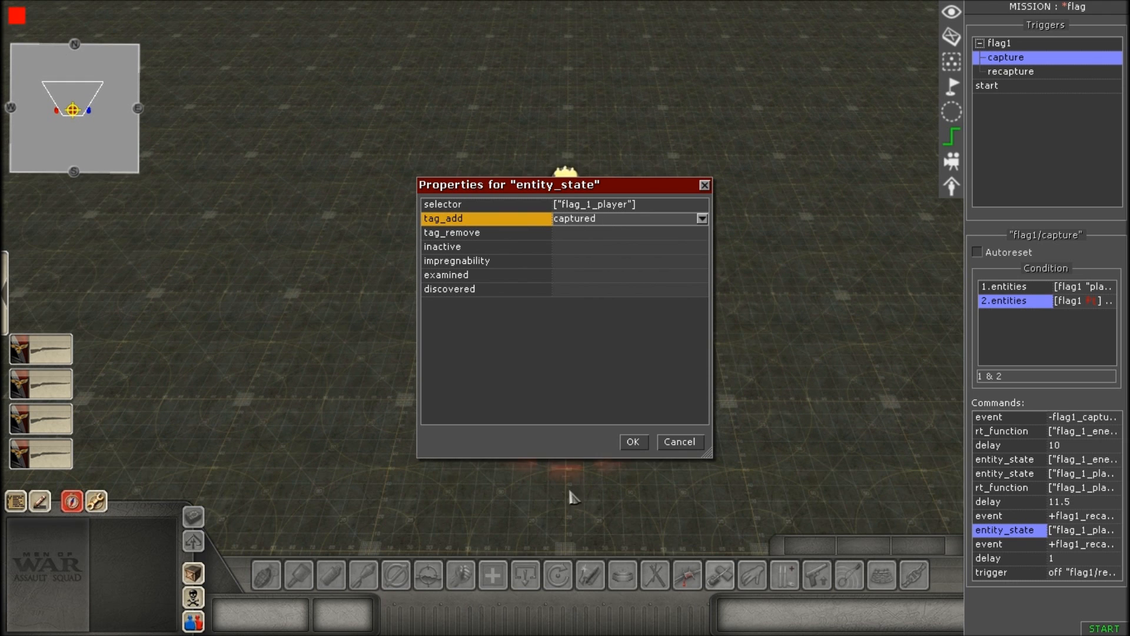
pyautogui.click(640, 443)
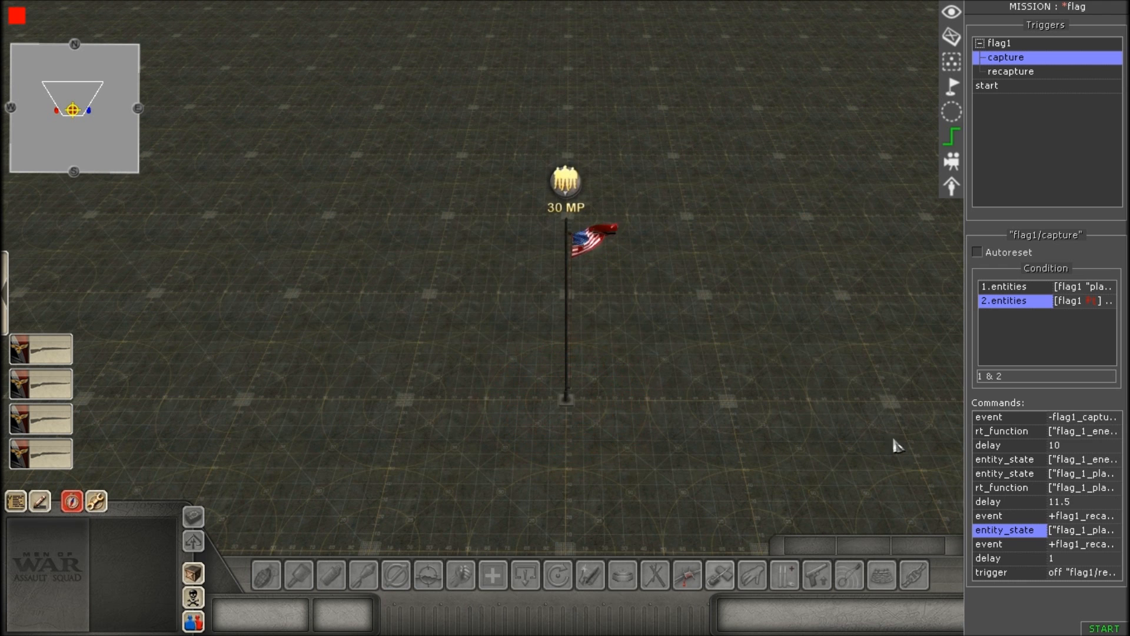
# Open the capture trigger's last event command and pick flag1_recapture_checker as its helper event.
pyautogui.doubleClick(1015, 545)
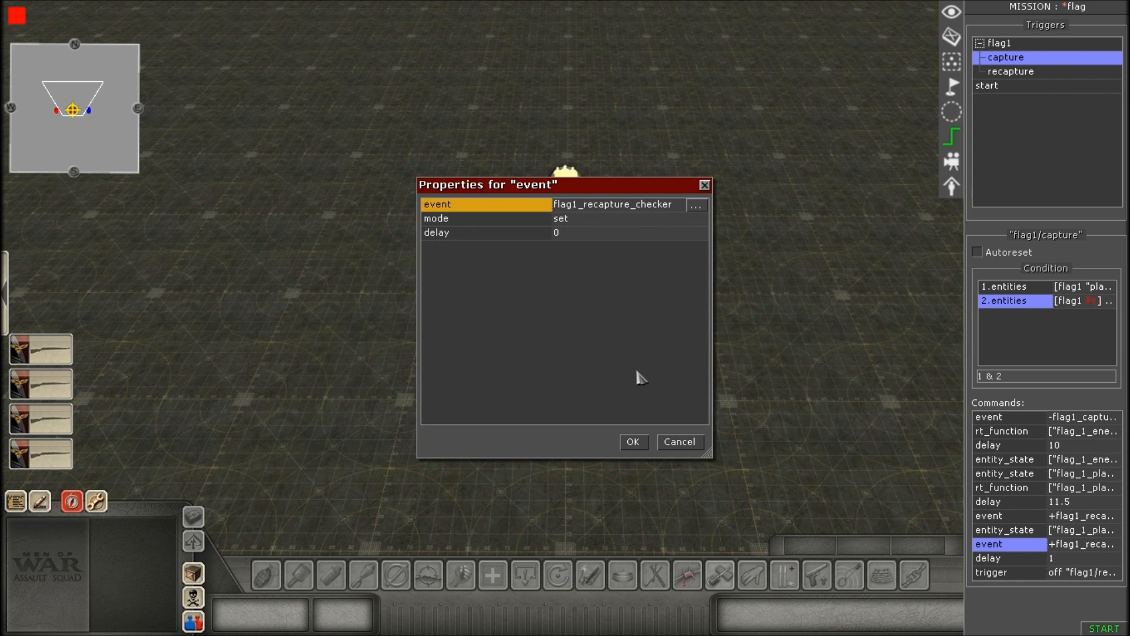
pyautogui.click(696, 206)
pyautogui.click(580, 286)
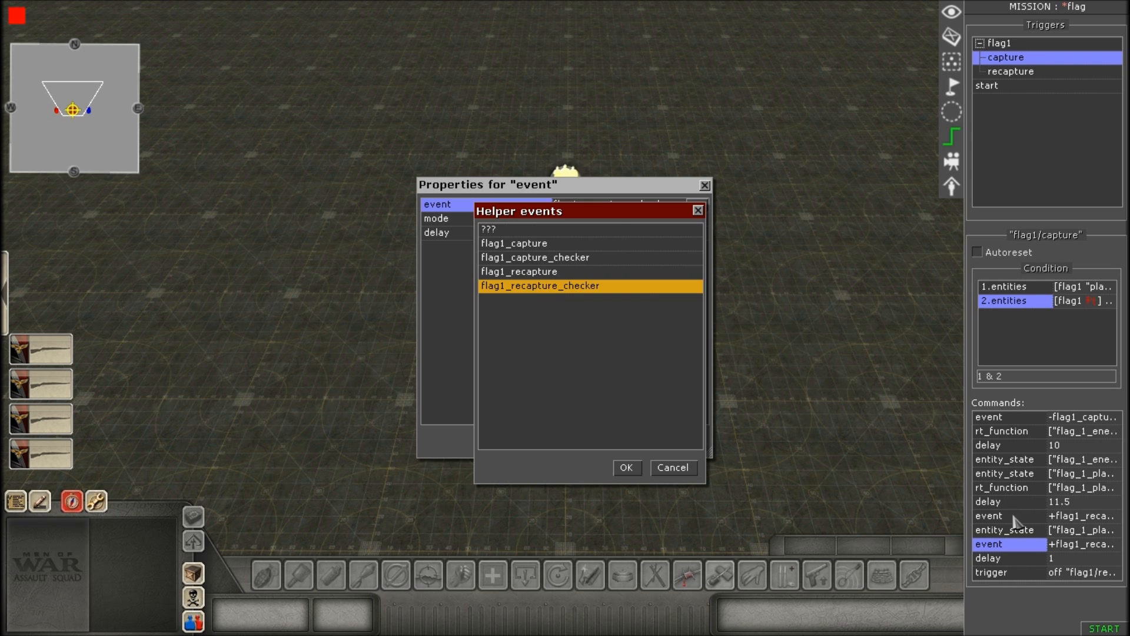
pyautogui.click(625, 467)
# Review the flag1_recapture_checker event's mode and delay entries, and accept the properties.
pyautogui.click(589, 232)
pyautogui.click(584, 219)
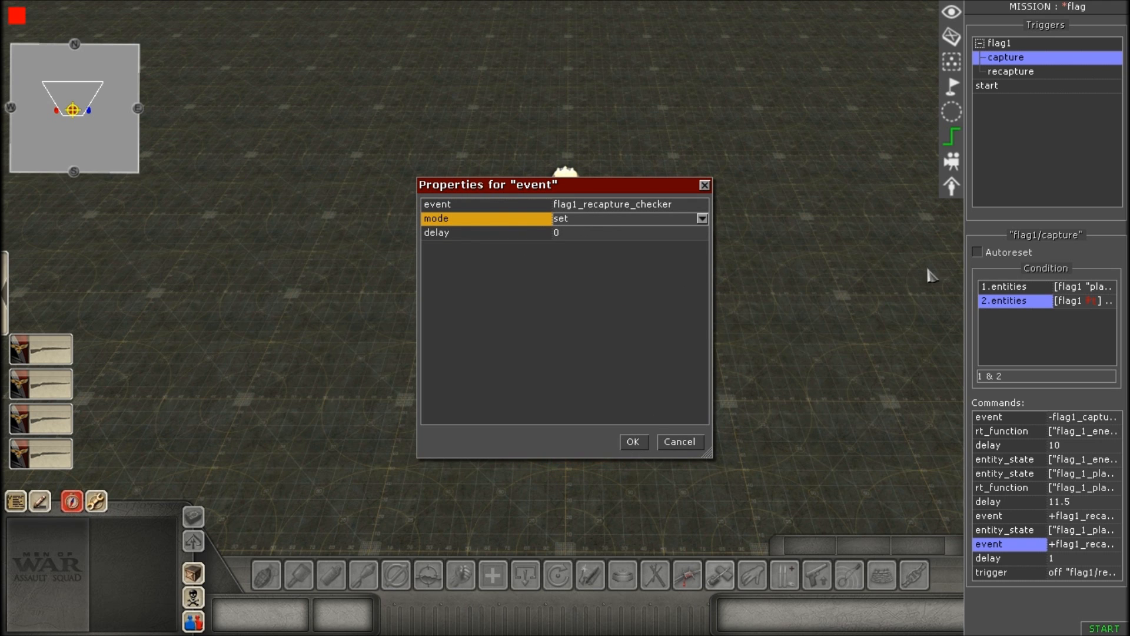
pyautogui.click(670, 205)
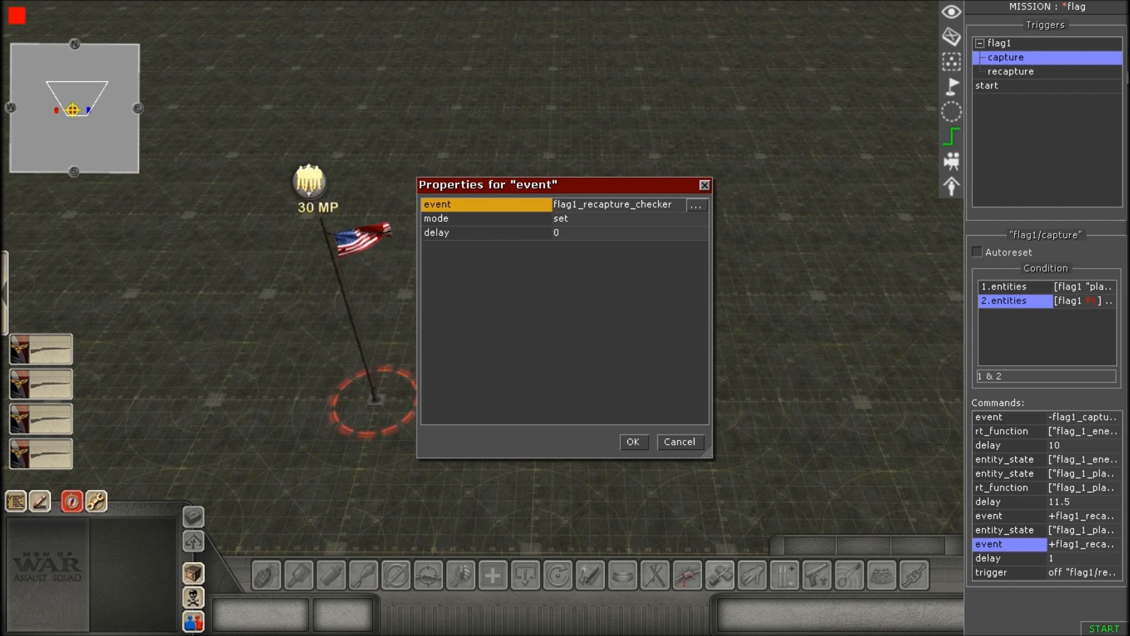
pyautogui.click(582, 222)
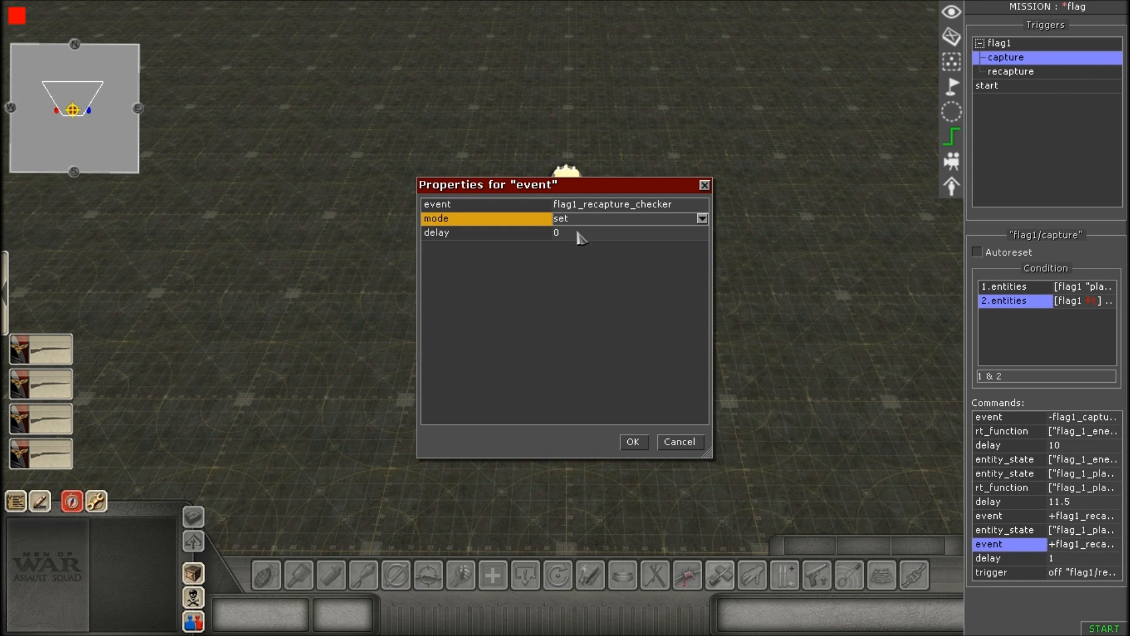
pyautogui.click(579, 234)
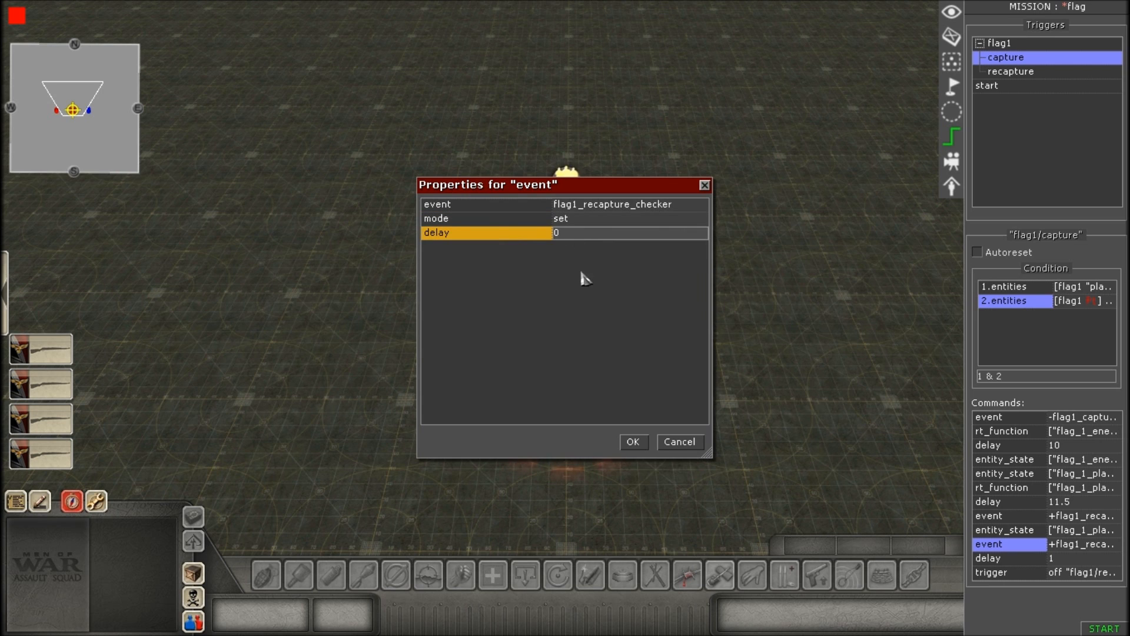
pyautogui.click(642, 446)
# Open the last delay command, review its time entry, and accept the properties.
pyautogui.scroll(2, 658, 360)
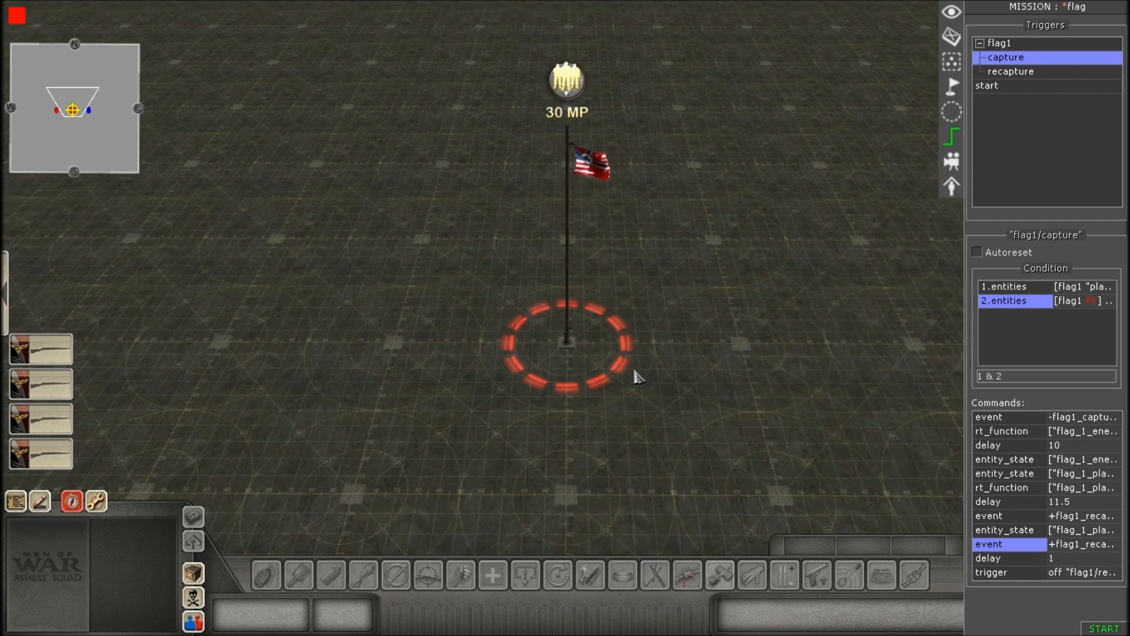
pyautogui.doubleClick(1017, 560)
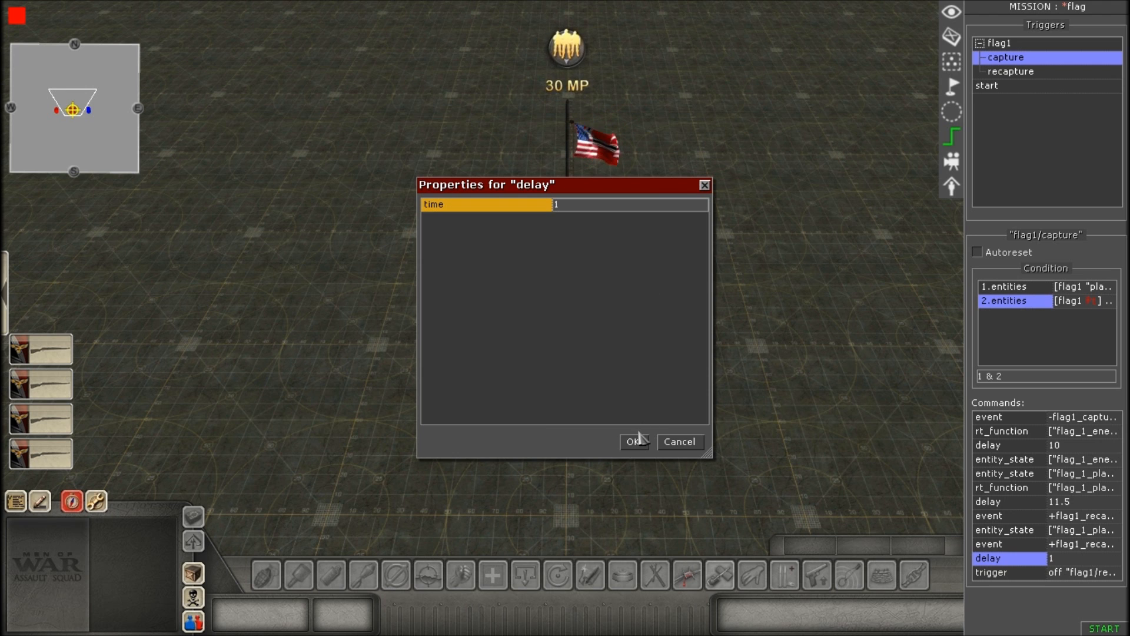
pyautogui.click(626, 446)
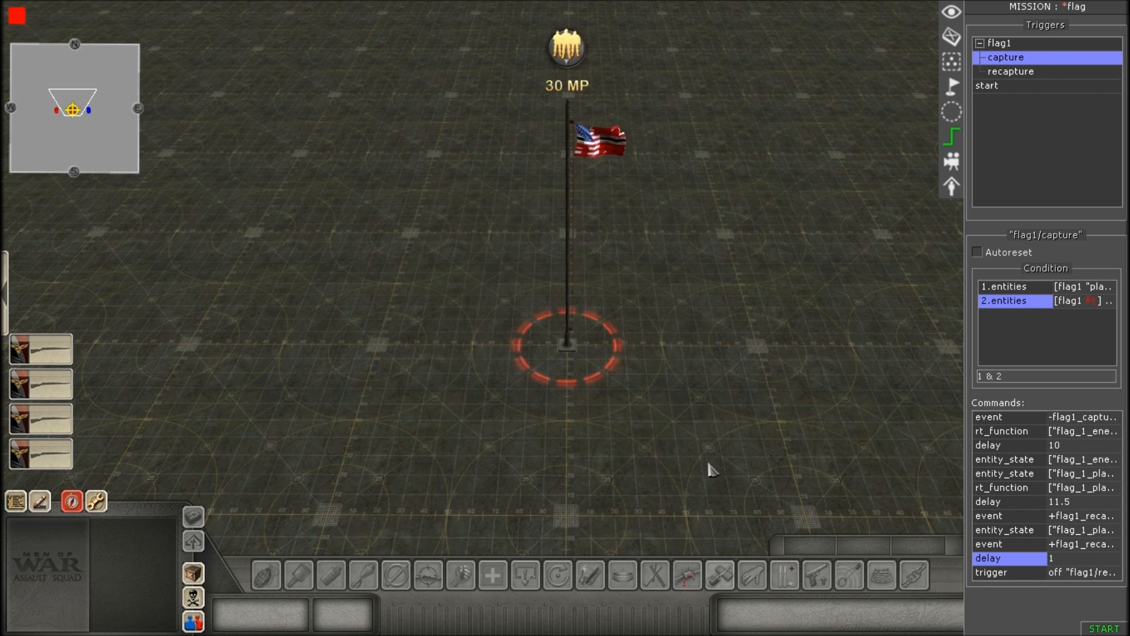
# Open the closing trigger command, pick recapture under flag1 as the trigger name, and accept the properties.
pyautogui.doubleClick(1014, 575)
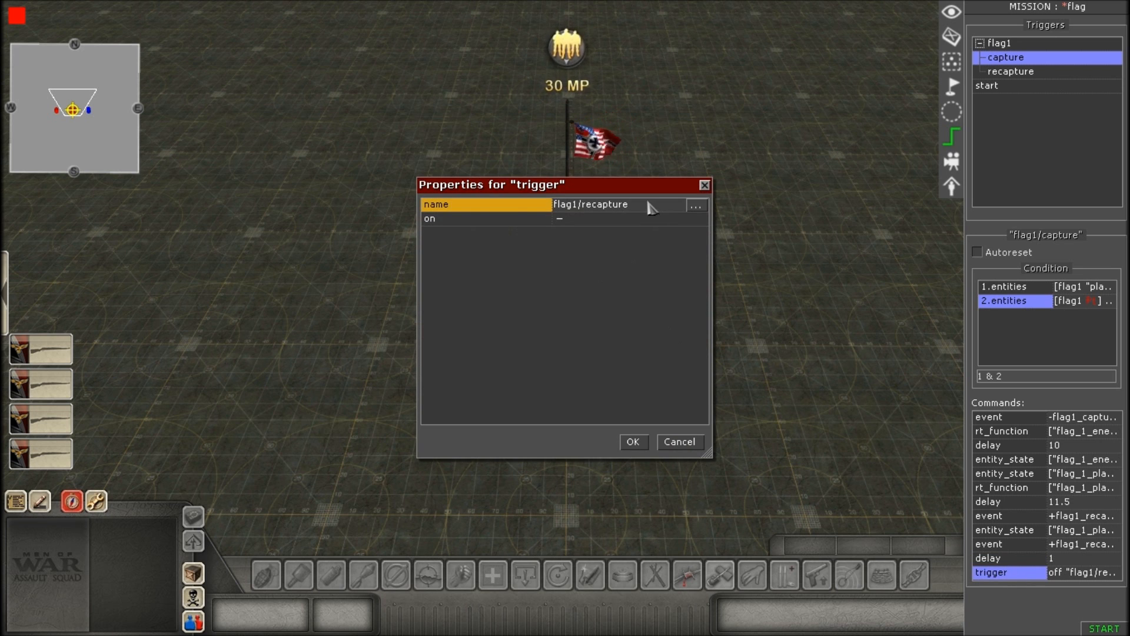
pyautogui.click(696, 205)
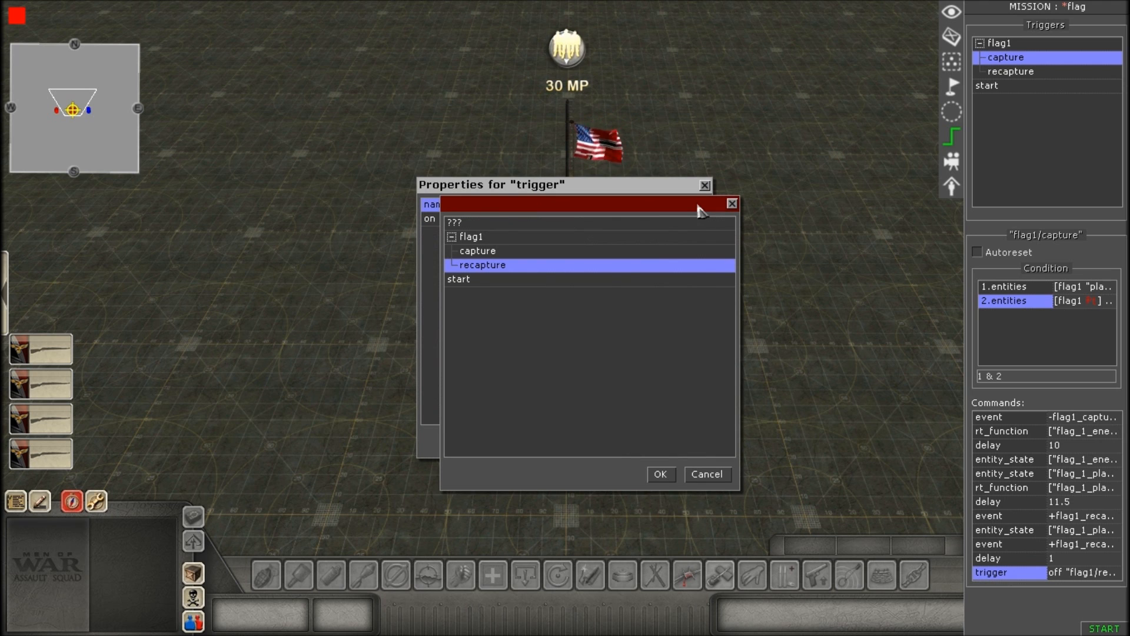
pyautogui.click(594, 338)
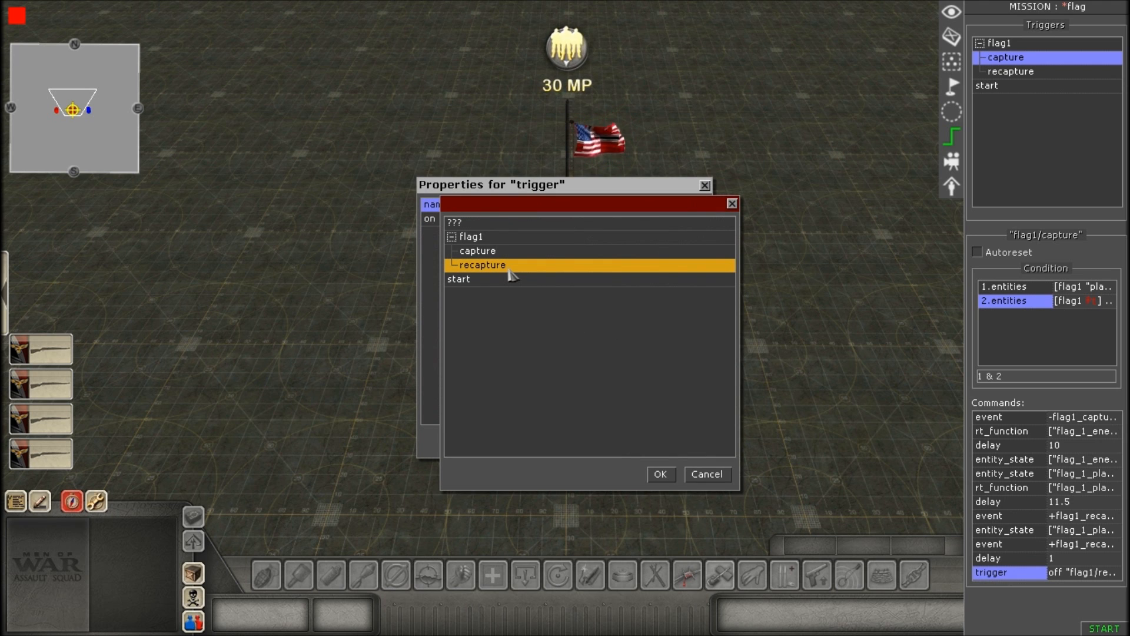
pyautogui.click(708, 474)
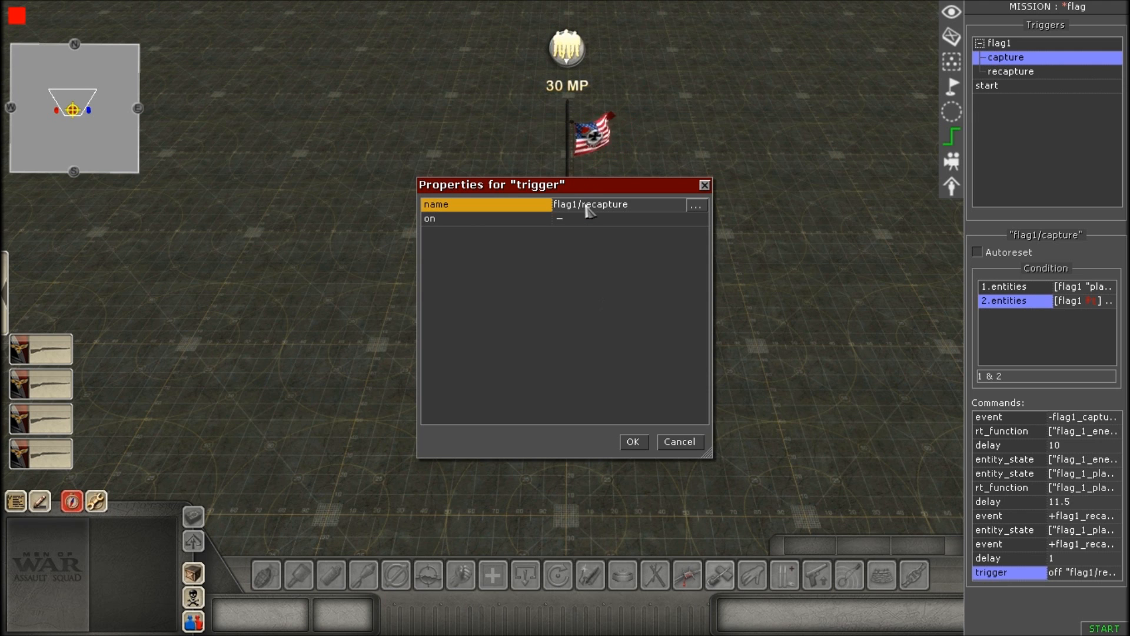
pyautogui.click(695, 206)
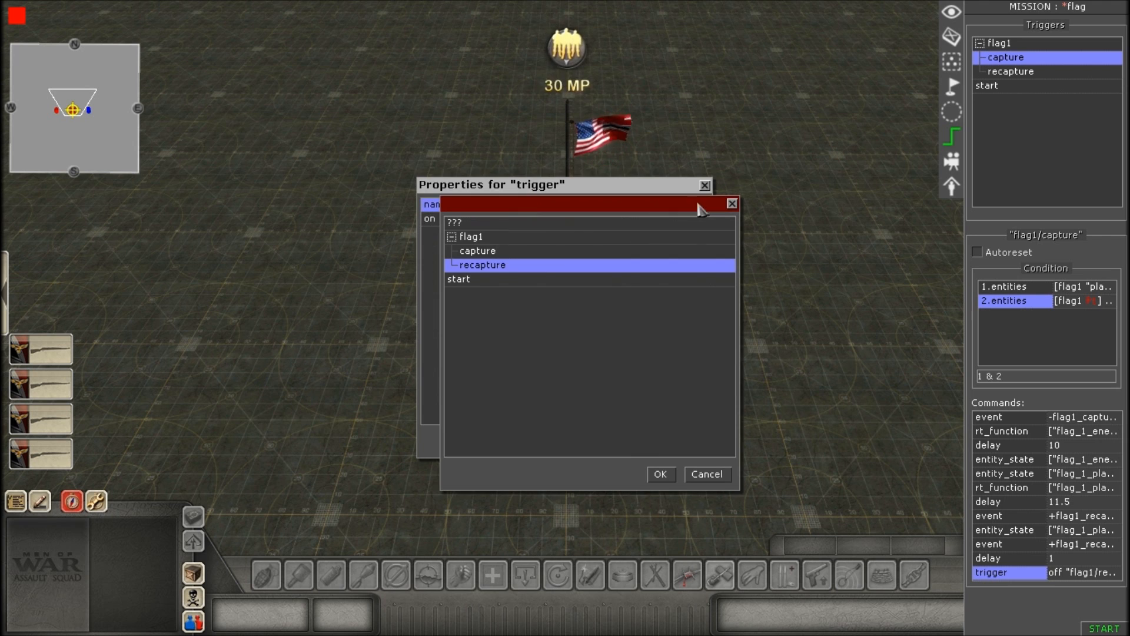
pyautogui.click(493, 266)
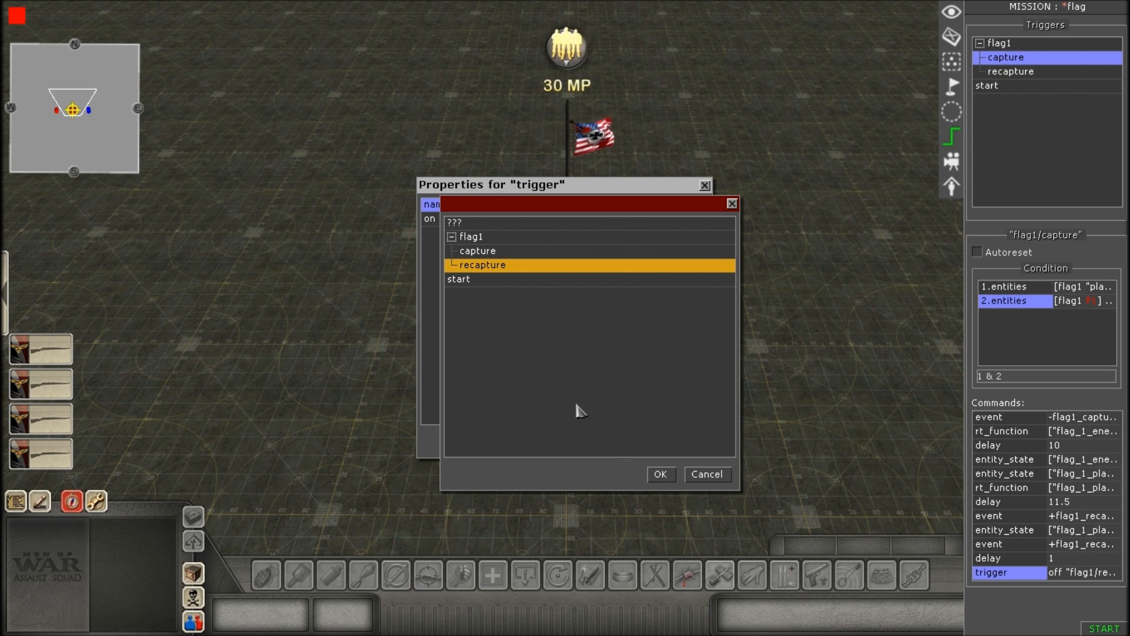
pyautogui.click(660, 475)
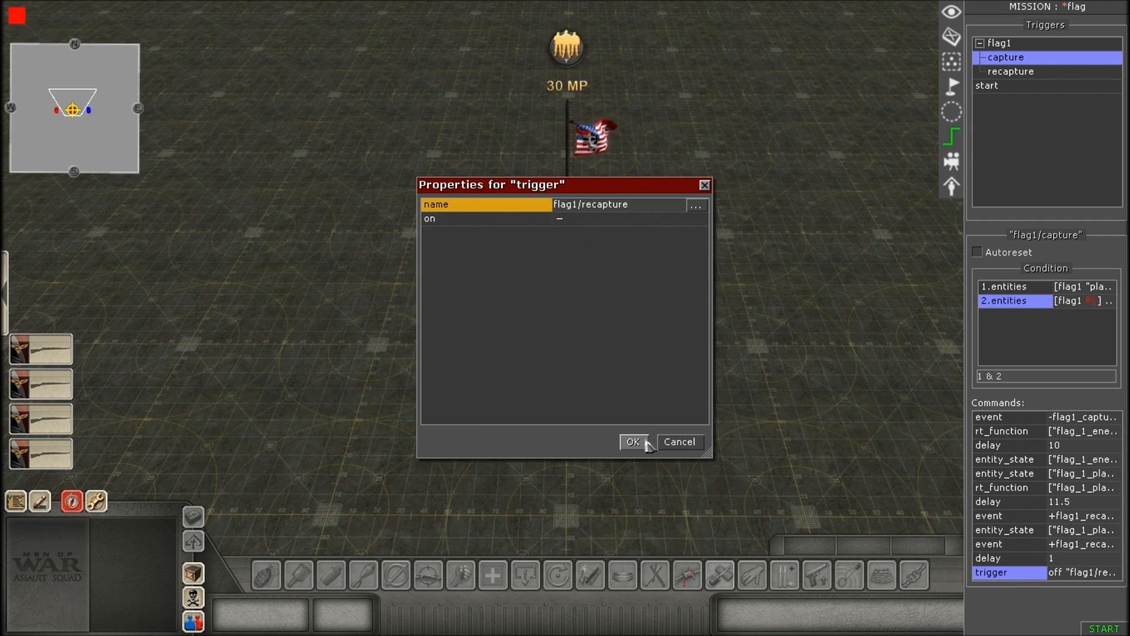
pyautogui.click(646, 443)
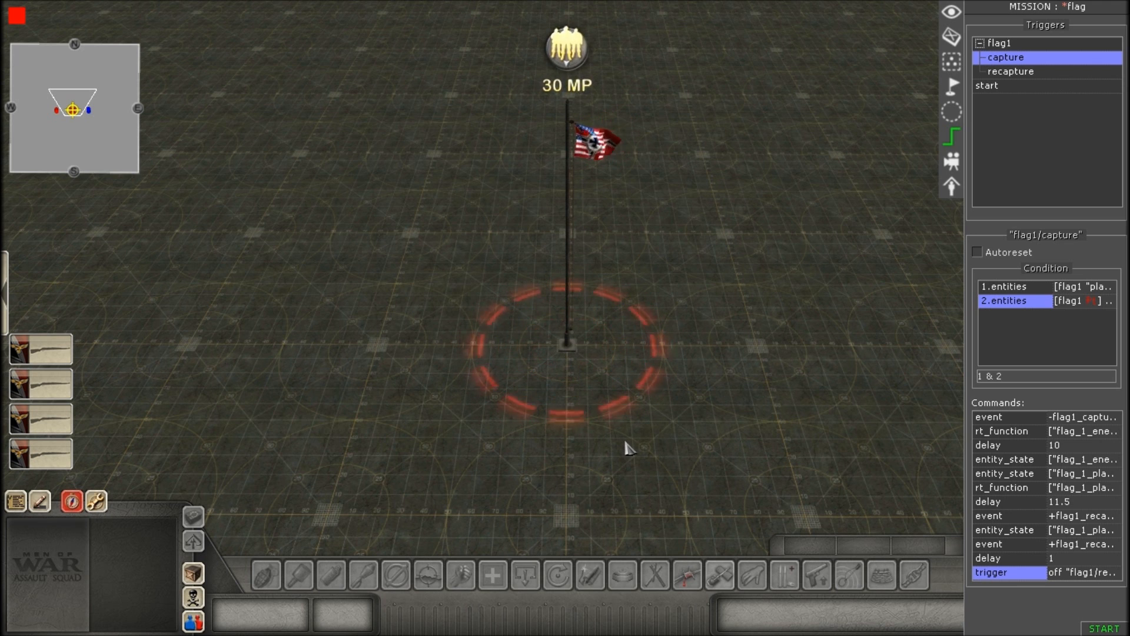
pyautogui.scroll(2, 648, 441)
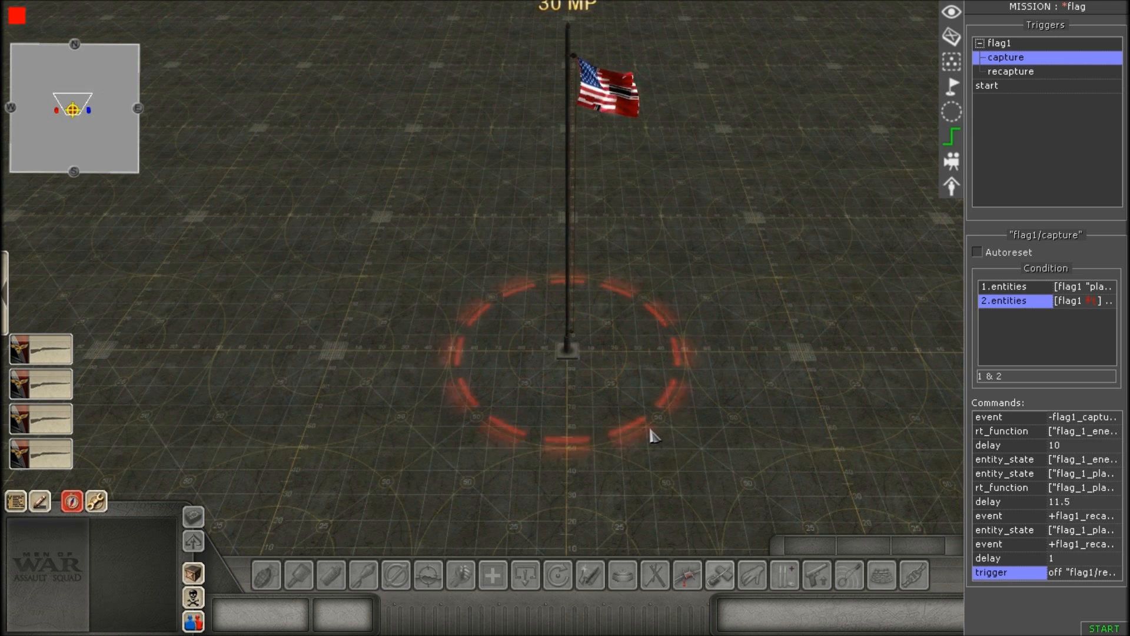
pyautogui.scroll(-3, 651, 435)
pyautogui.scroll(1, 650, 435)
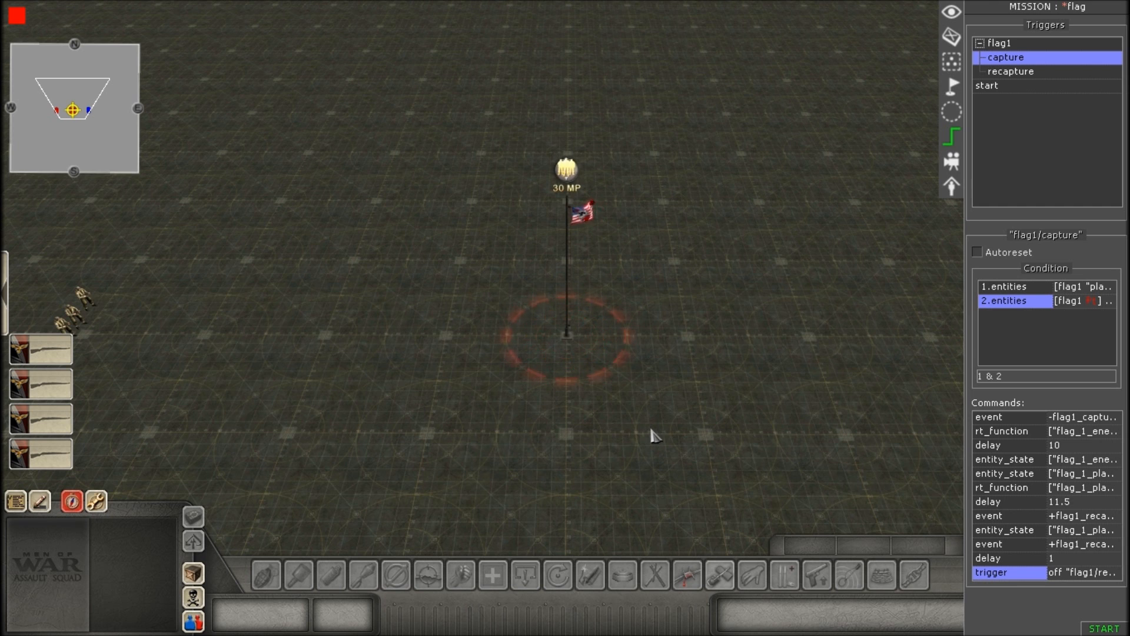
pyautogui.scroll(1, 654, 436)
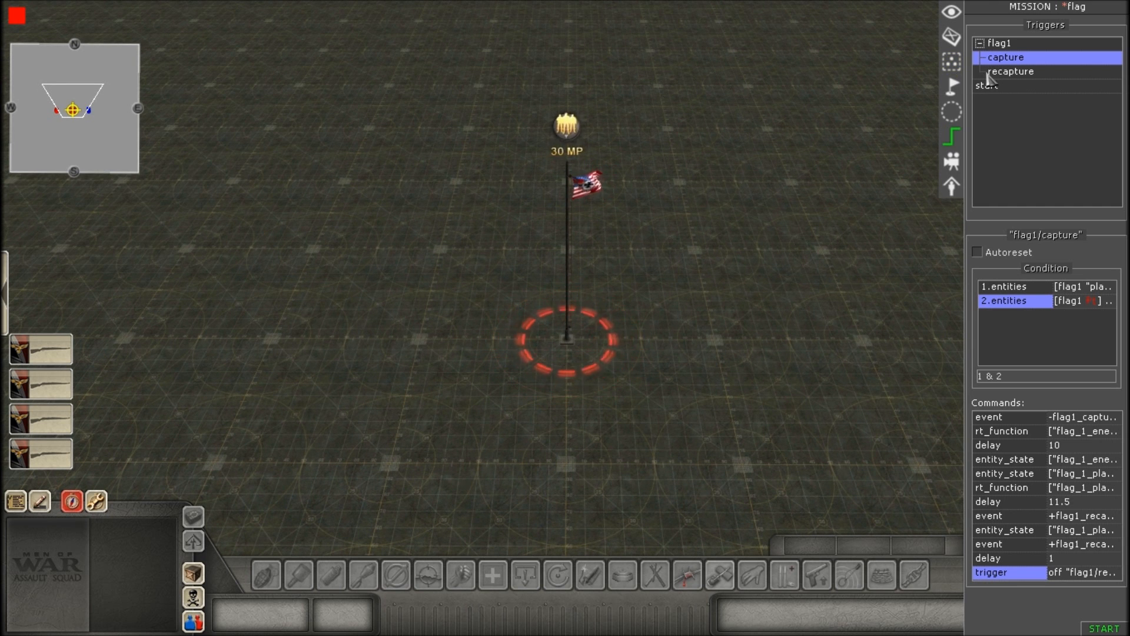
pyautogui.scroll(-2, 757, 277)
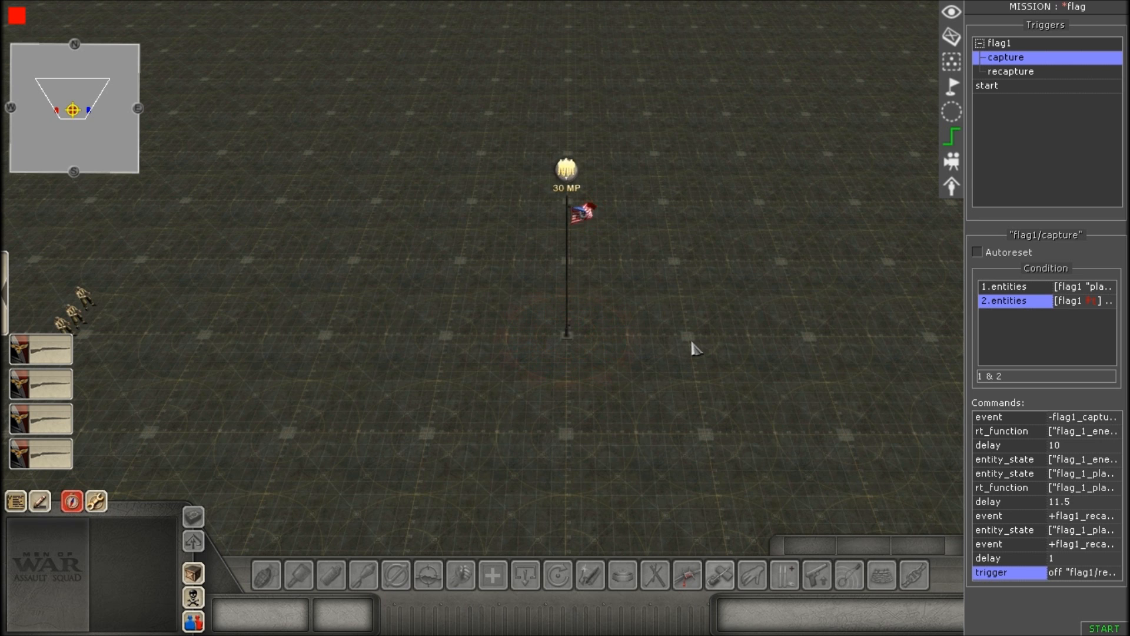
pyautogui.scroll(2, 7, 283)
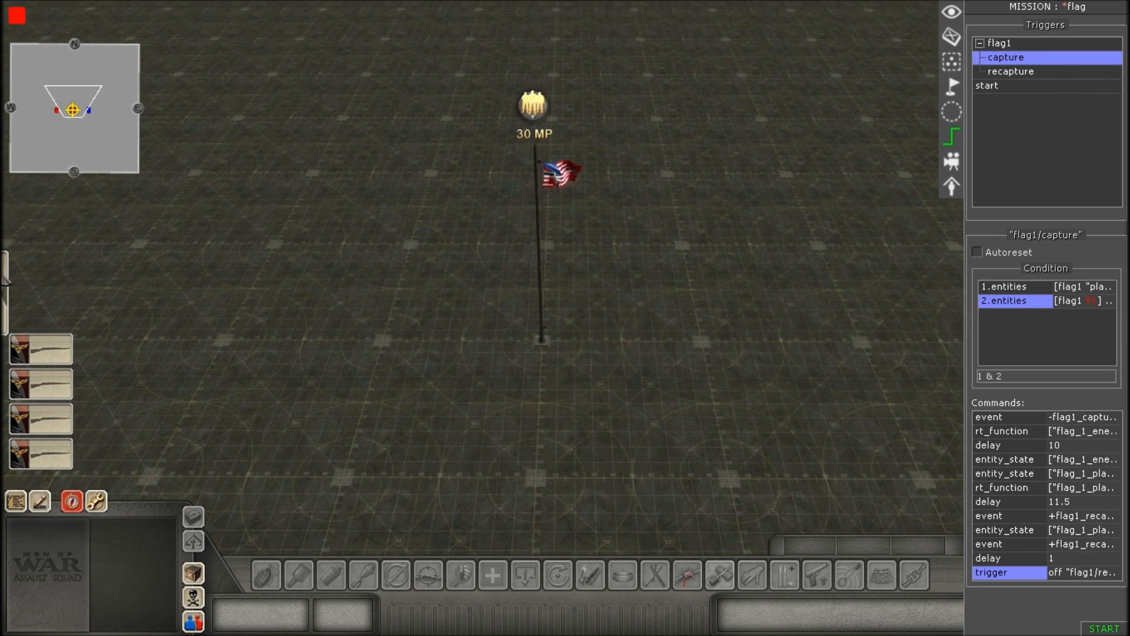
pyautogui.scroll(2, 7, 282)
pyautogui.scroll(-5, 418, 303)
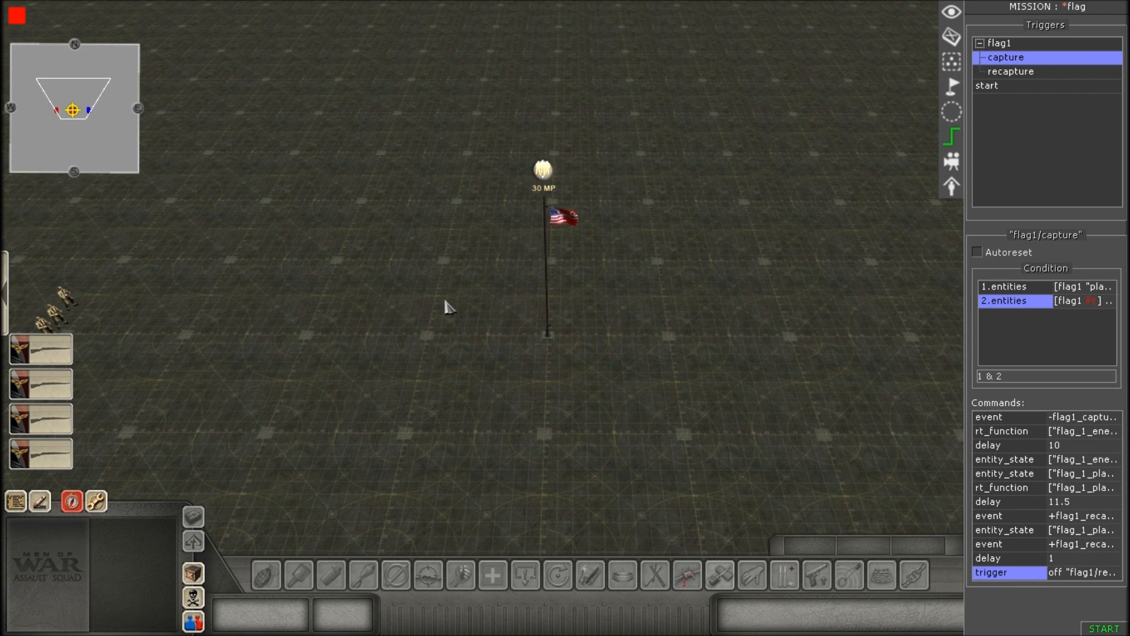
# Compare the conditions and commands of flag1's capture and recapture triggers, finishing with recapture selected.
pyautogui.click(1015, 71)
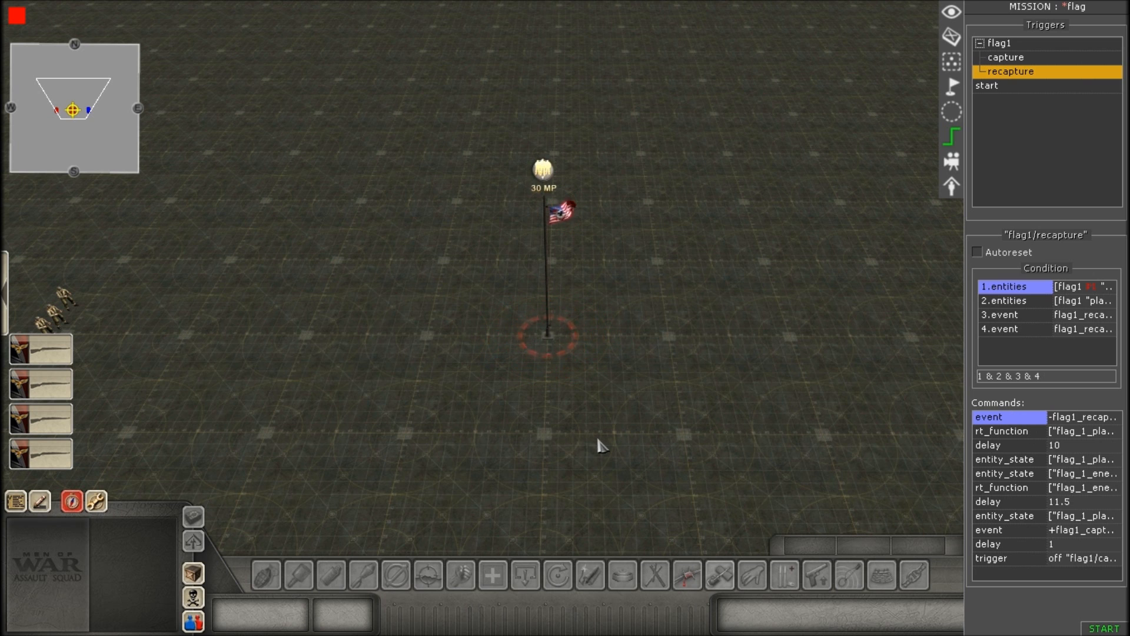
pyautogui.click(1009, 59)
pyautogui.click(1012, 70)
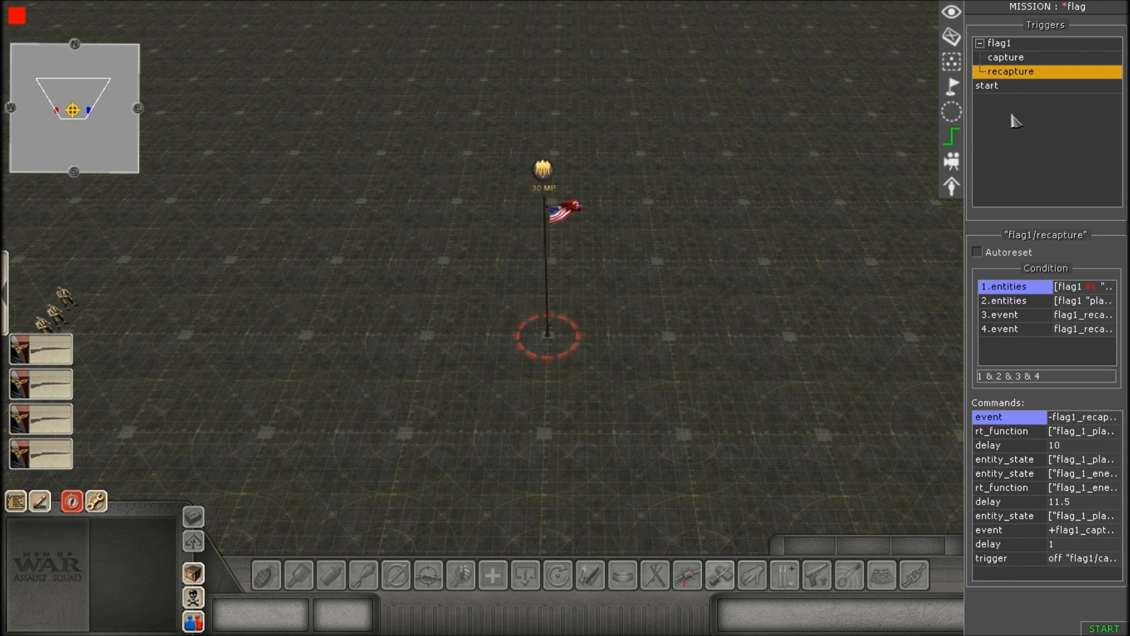
pyautogui.click(1001, 58)
pyautogui.click(1008, 72)
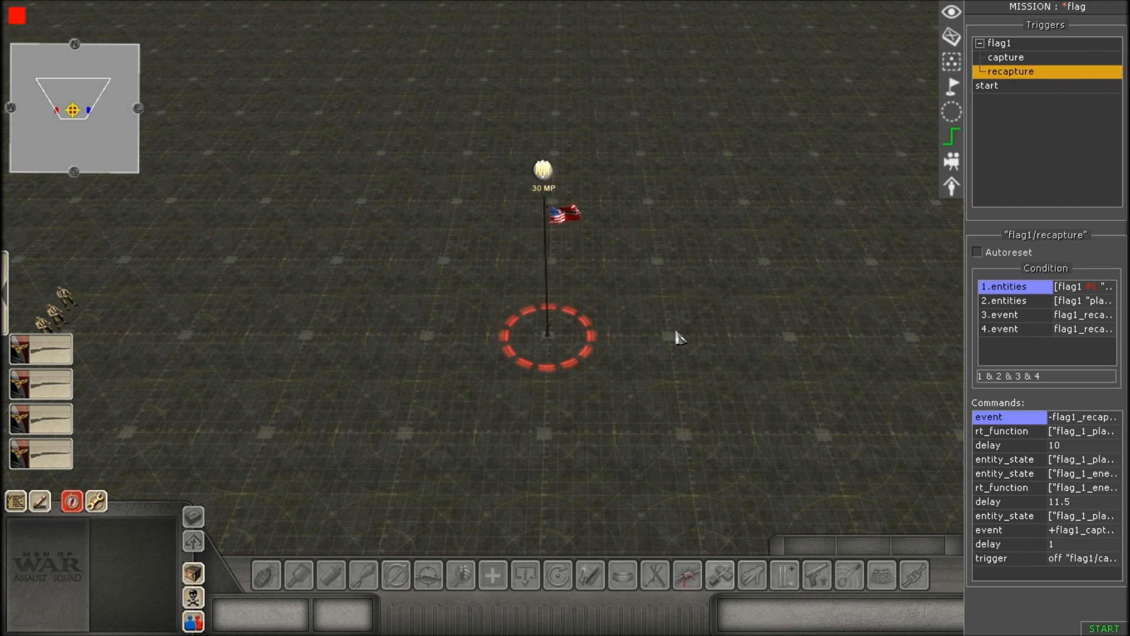
pyautogui.scroll(2, 676, 337)
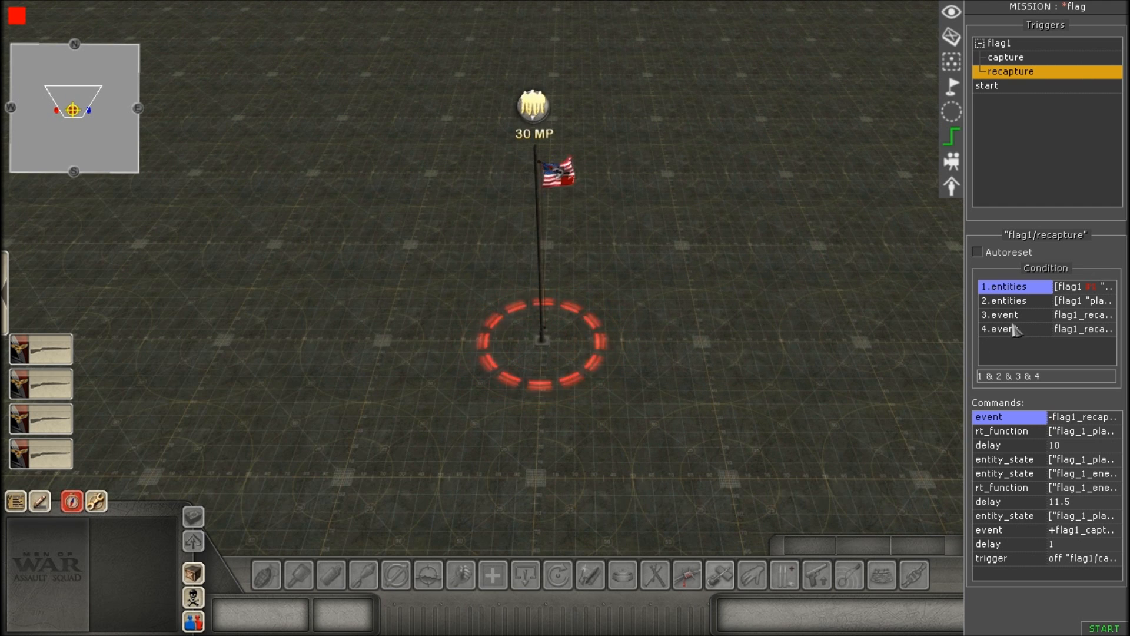
pyautogui.scroll(-2, 780, 378)
pyautogui.scroll(5, 767, 375)
pyautogui.scroll(-3, 694, 376)
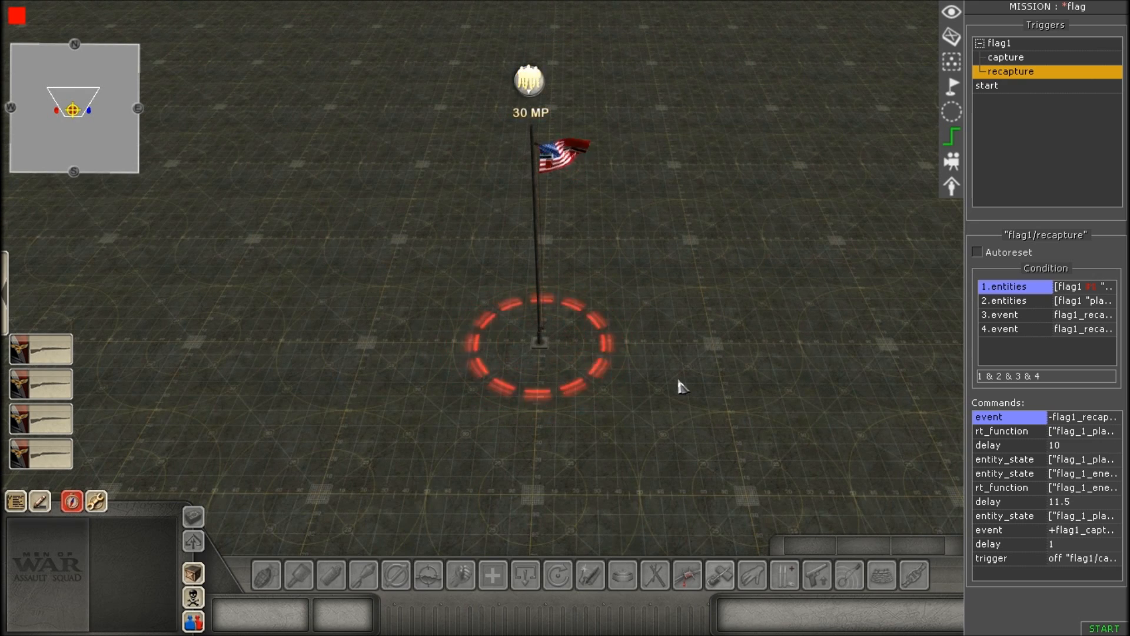
pyautogui.scroll(-3, 678, 387)
pyautogui.scroll(3, 671, 371)
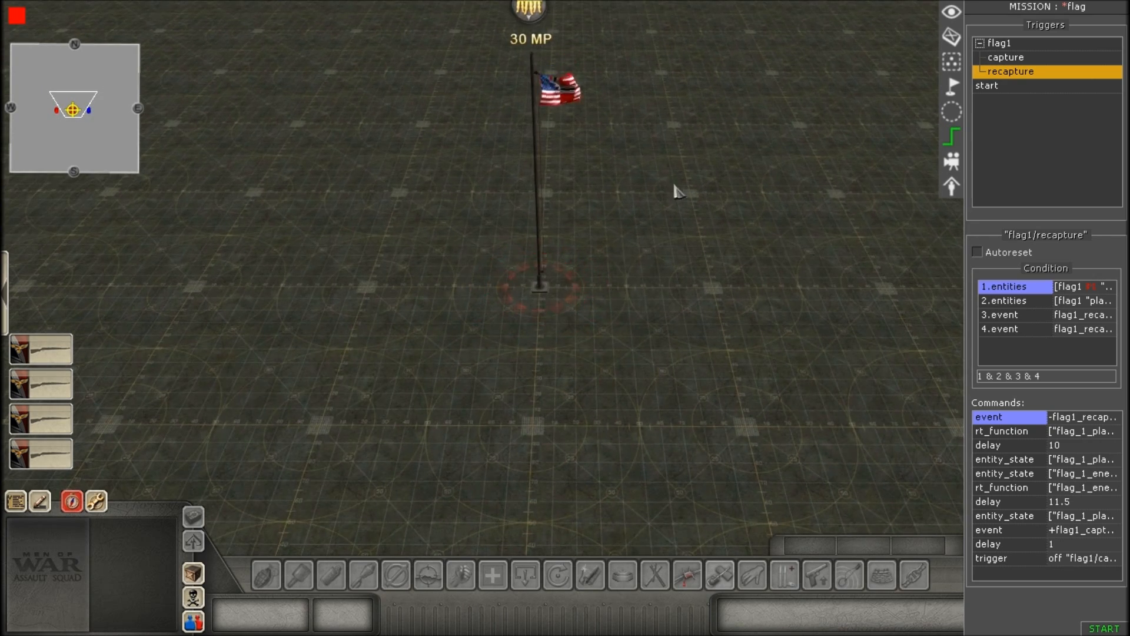
pyautogui.scroll(1, 665, 179)
pyautogui.scroll(-3, 662, 235)
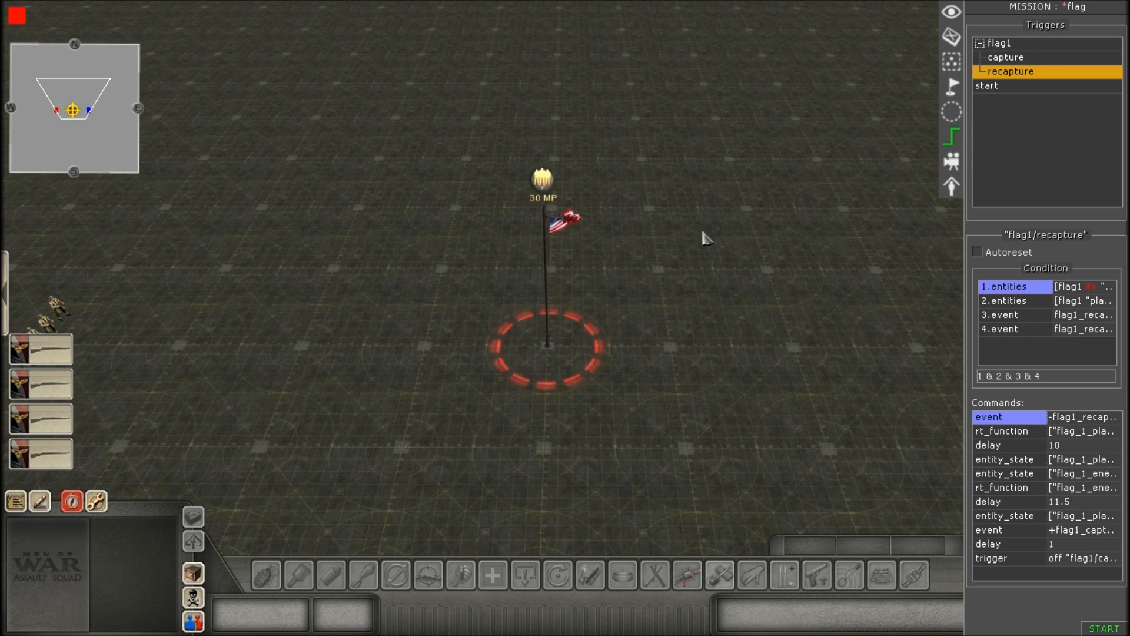
pyautogui.scroll(3, 797, 268)
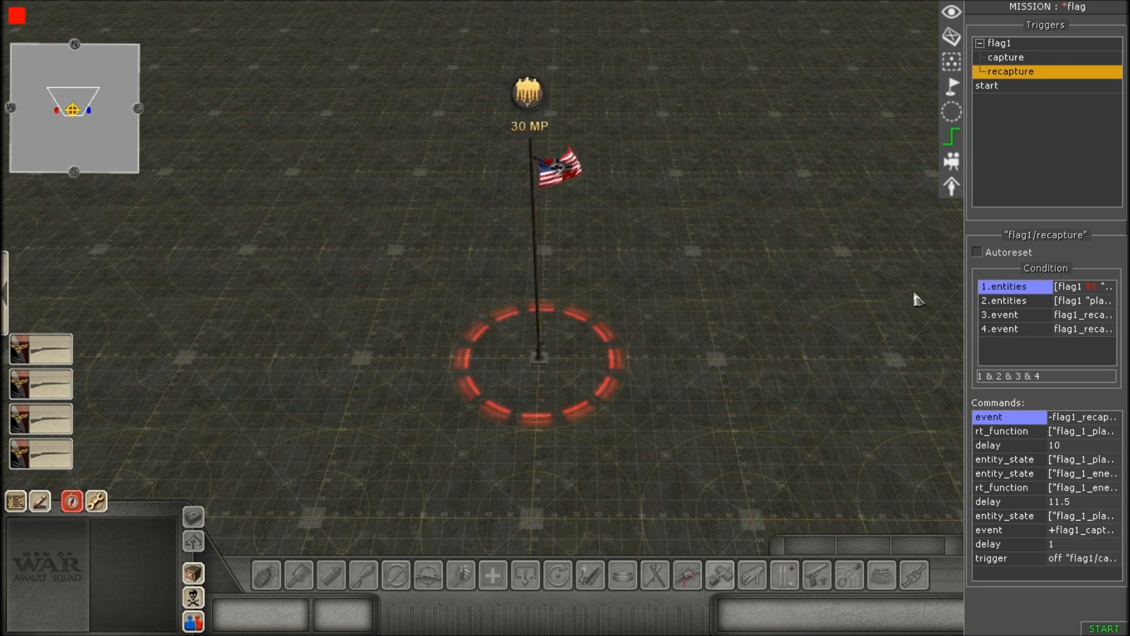
pyautogui.scroll(-3, 704, 335)
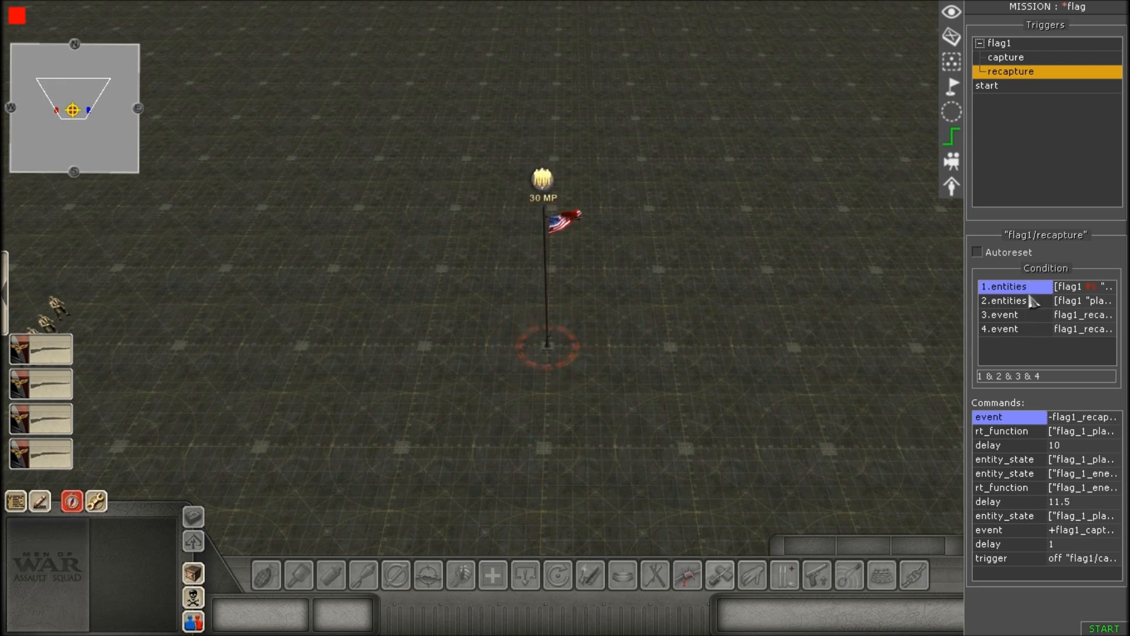
# Open the recapture trigger's first entities condition and review the choices offered for its tag.
pyautogui.rightClick(1028, 355)
pyautogui.click(1007, 353)
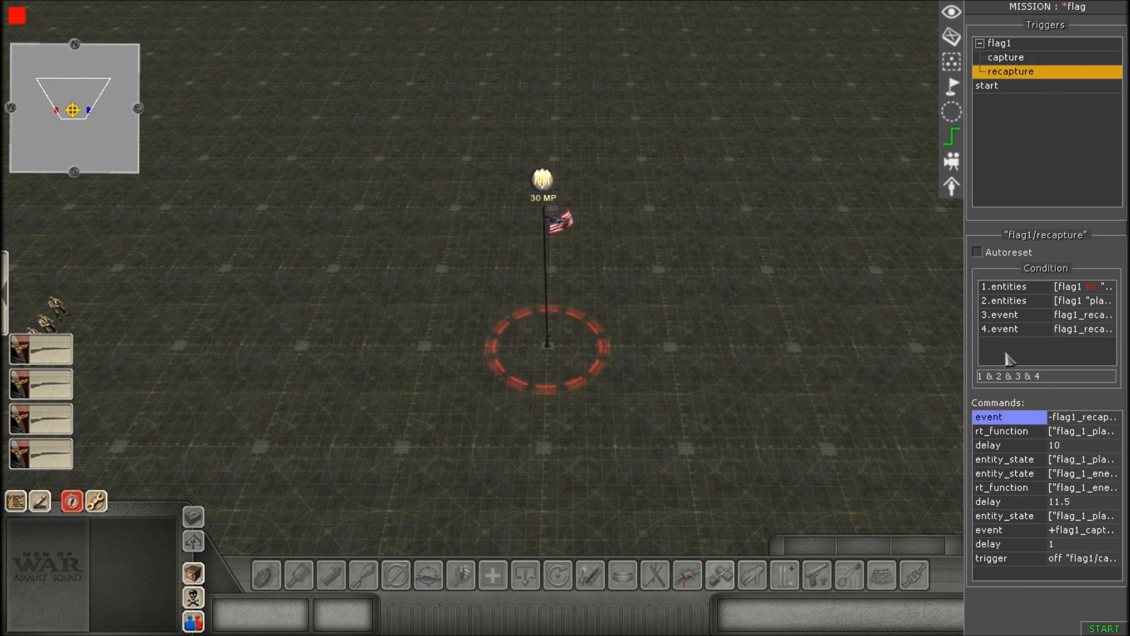
pyautogui.doubleClick(1019, 288)
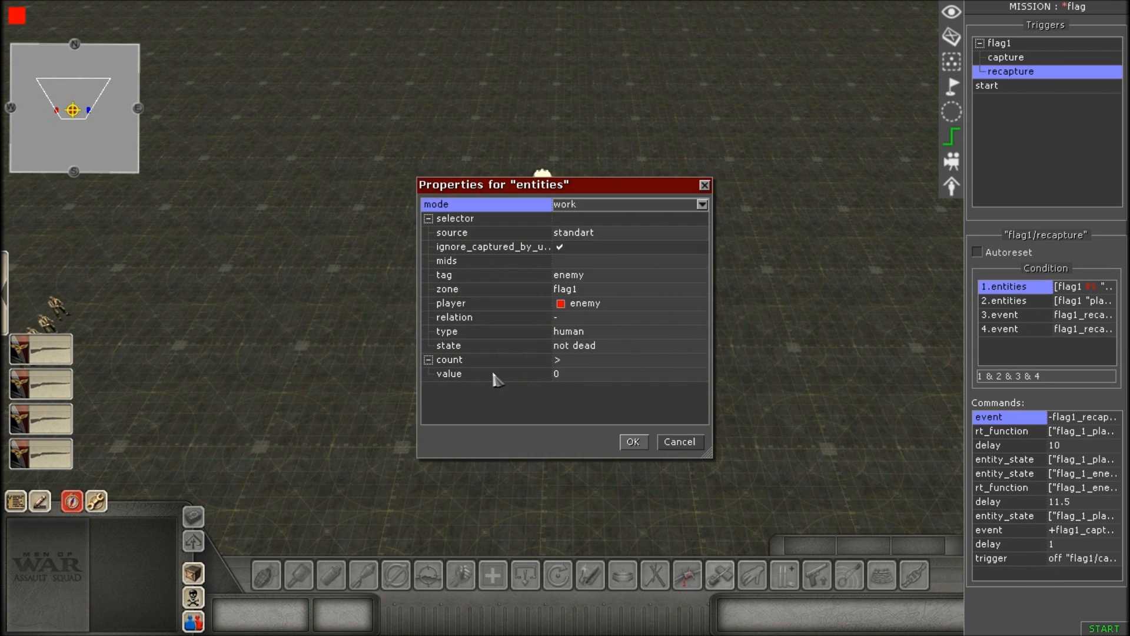
pyautogui.click(518, 401)
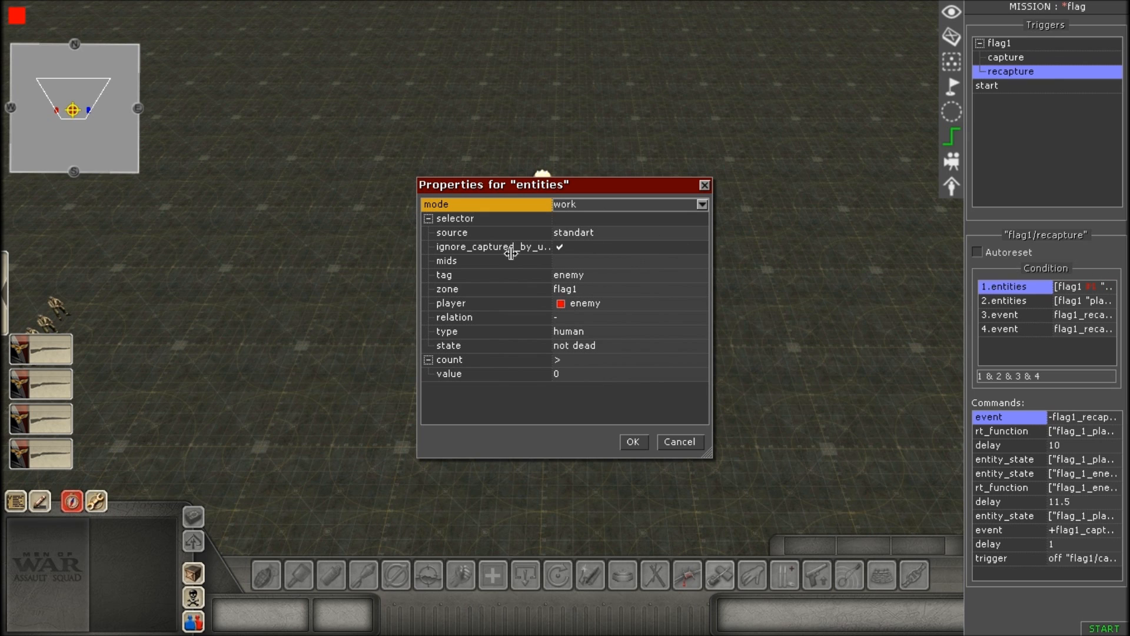
pyautogui.click(604, 276)
pyautogui.click(605, 276)
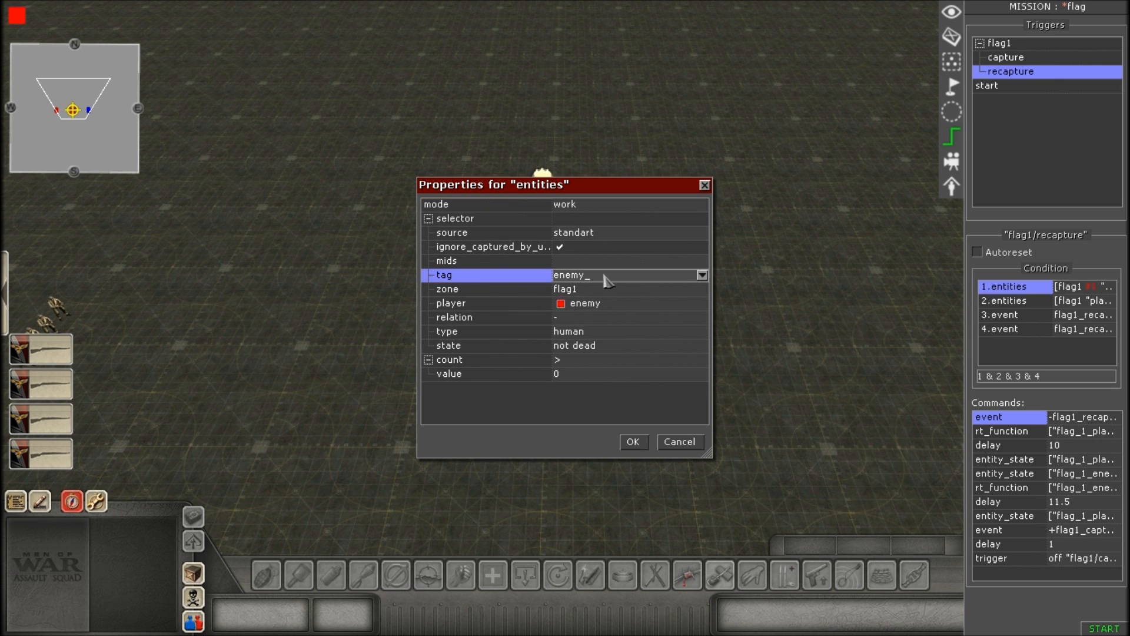
pyautogui.click(702, 276)
pyautogui.click(702, 275)
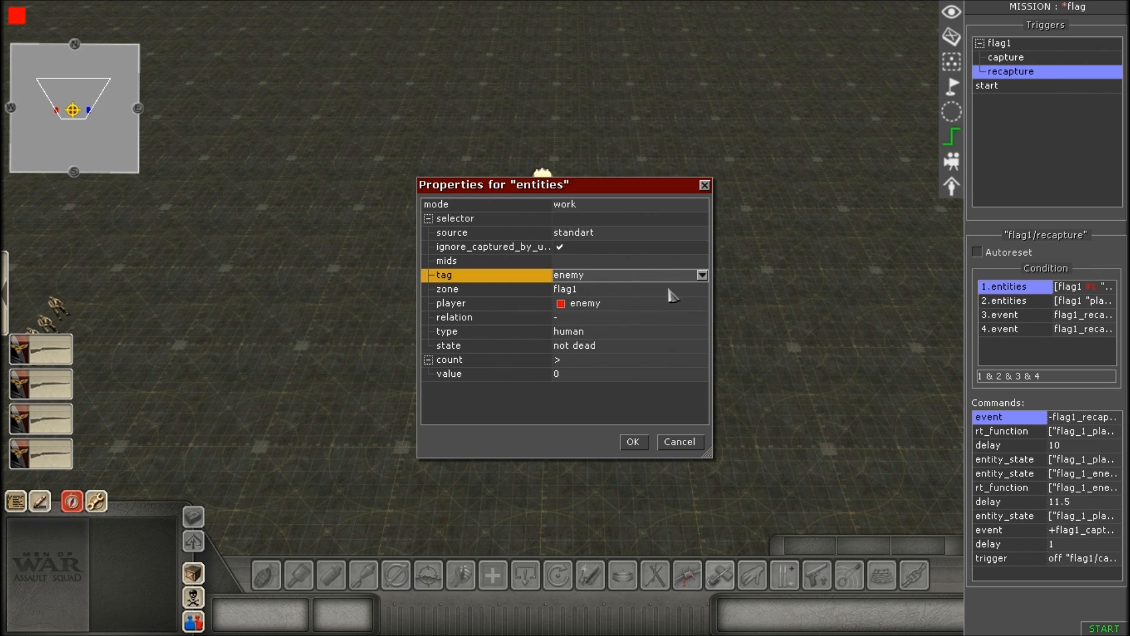
pyautogui.click(615, 276)
# Review the zone and player entries of the first entities condition, including the zone choices.
pyautogui.click(623, 290)
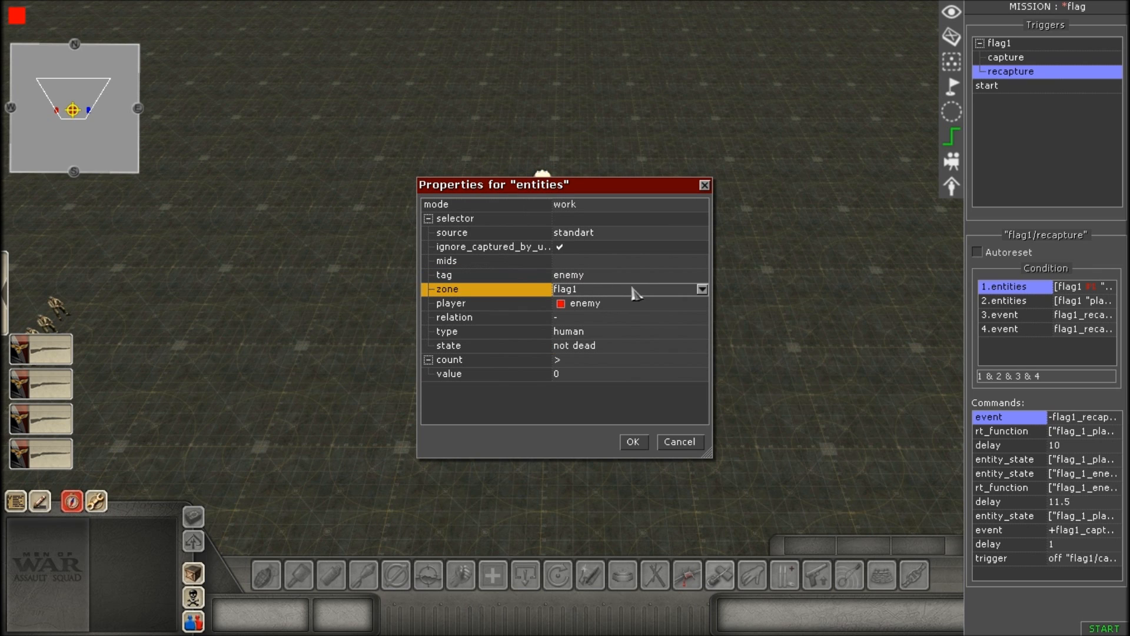
pyautogui.click(701, 289)
pyautogui.click(703, 291)
pyautogui.click(612, 292)
pyautogui.click(612, 298)
pyautogui.click(607, 303)
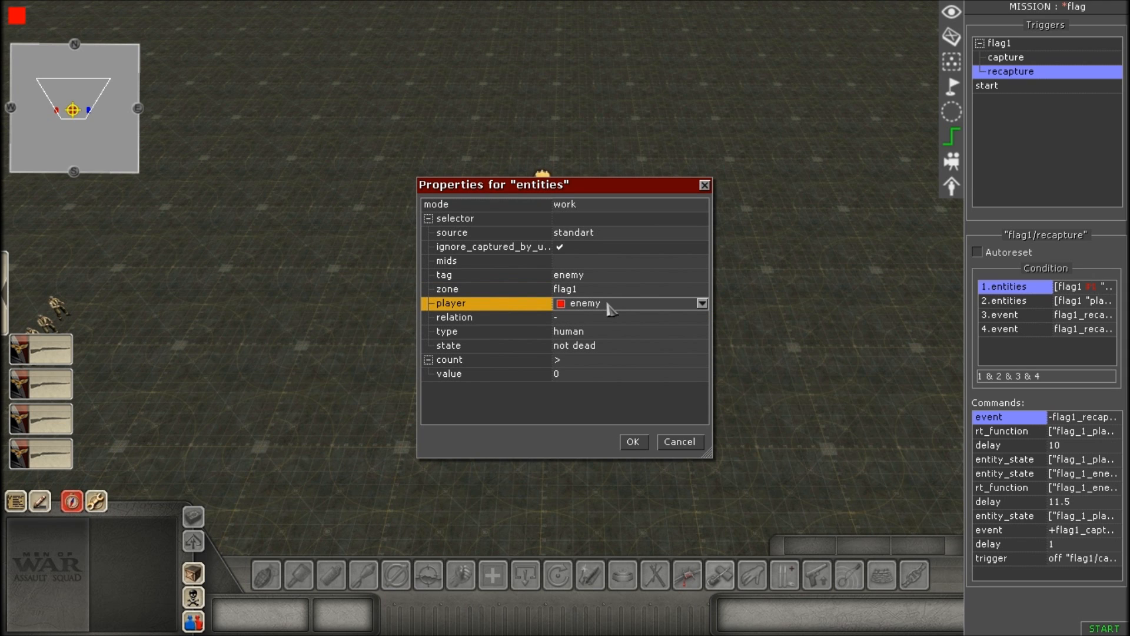
pyautogui.click(607, 305)
pyautogui.click(605, 305)
# Review the type, state, count and value entries of the first entities condition.
pyautogui.click(603, 329)
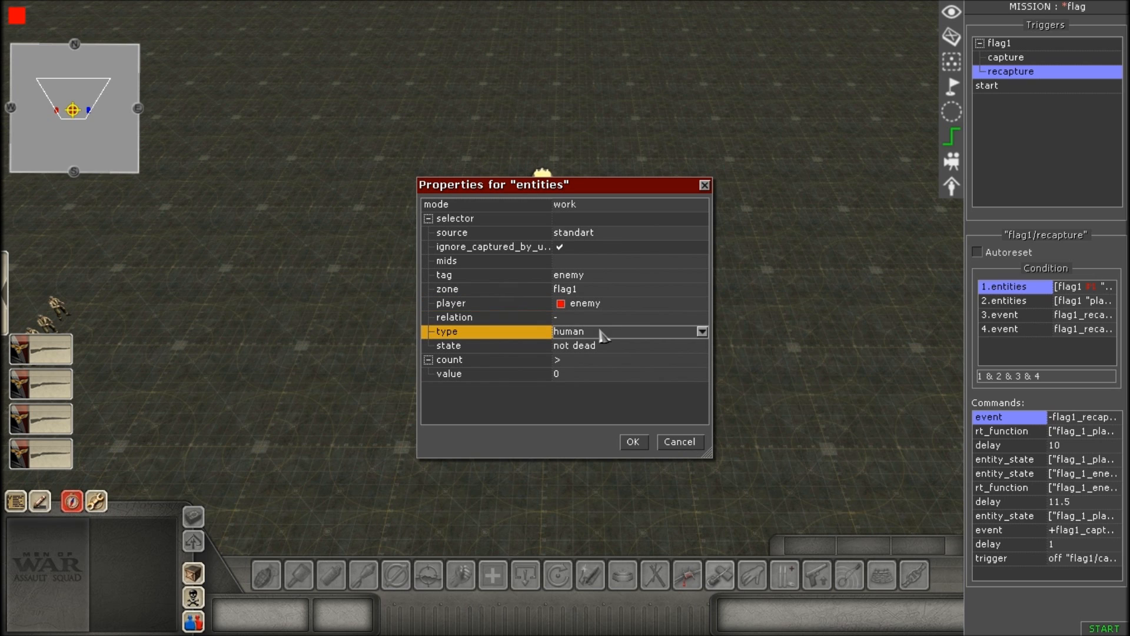
pyautogui.click(603, 333)
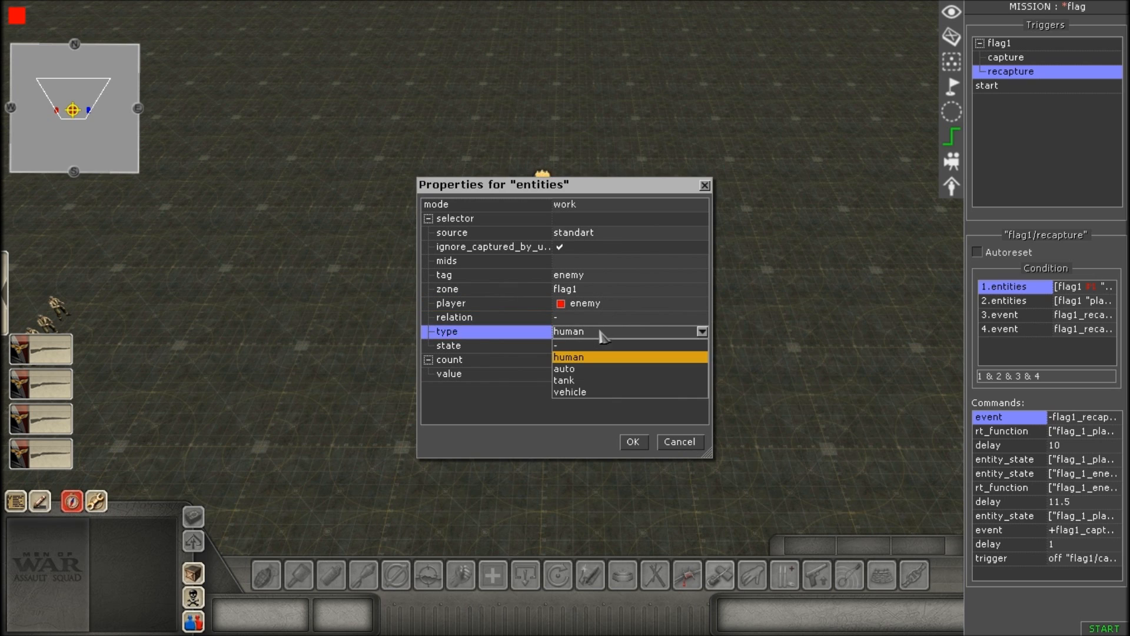
pyautogui.click(605, 347)
pyautogui.click(607, 347)
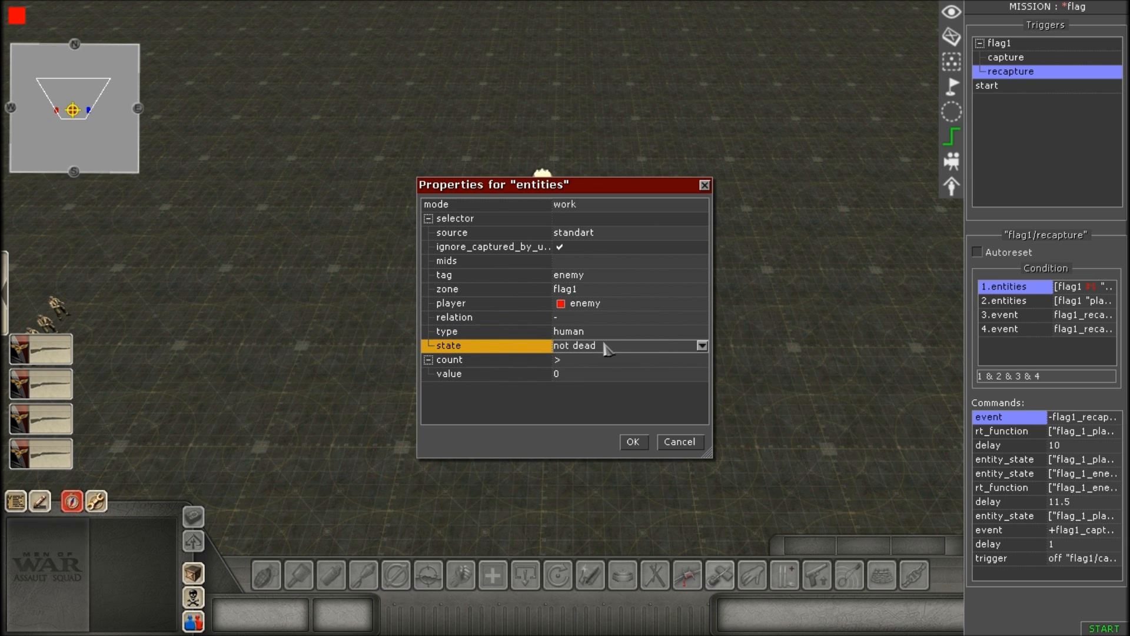
pyautogui.click(606, 349)
pyautogui.click(606, 349)
pyautogui.click(589, 361)
pyautogui.click(577, 369)
pyautogui.click(576, 372)
pyautogui.click(577, 375)
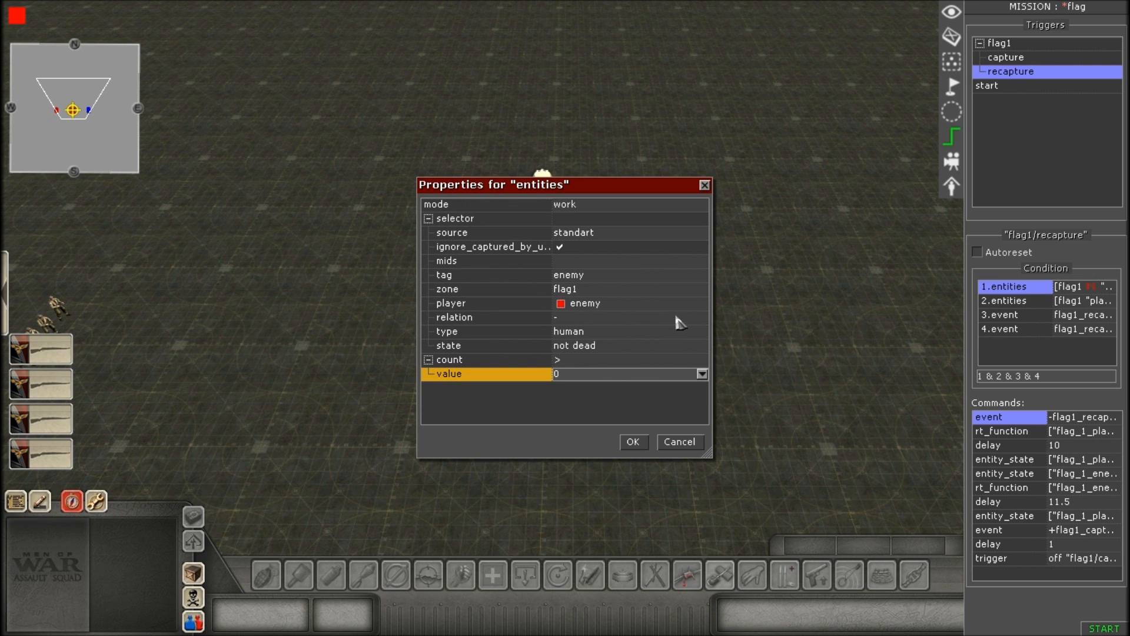
# Recheck the first condition's entries from tag through player, type, state, count and value, and accept the properties.
pyautogui.click(592, 277)
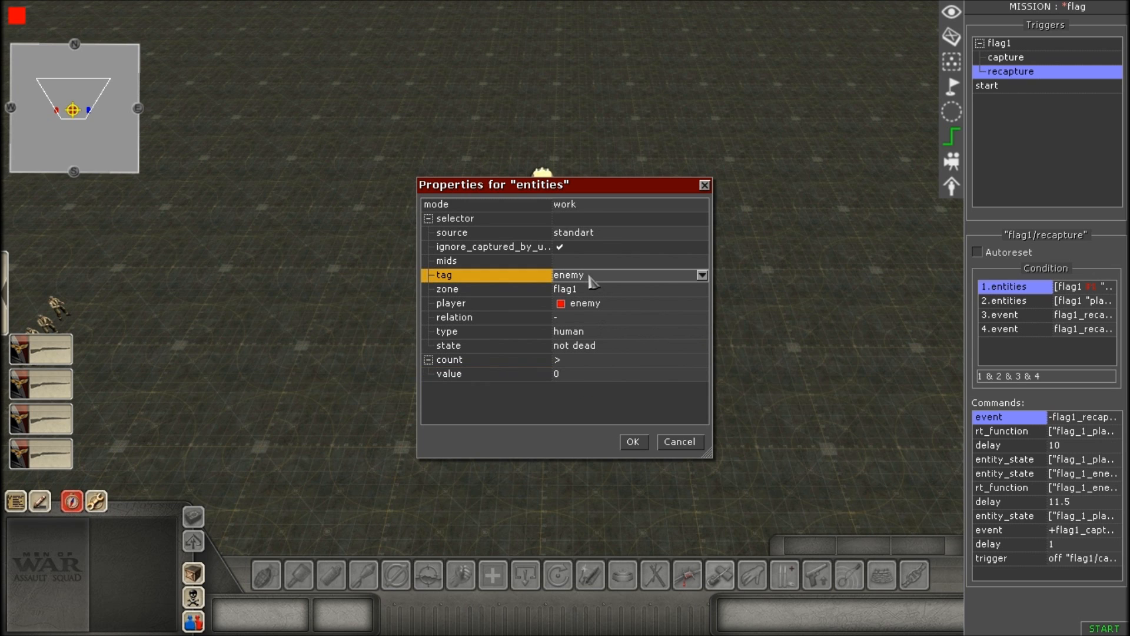
pyautogui.click(611, 309)
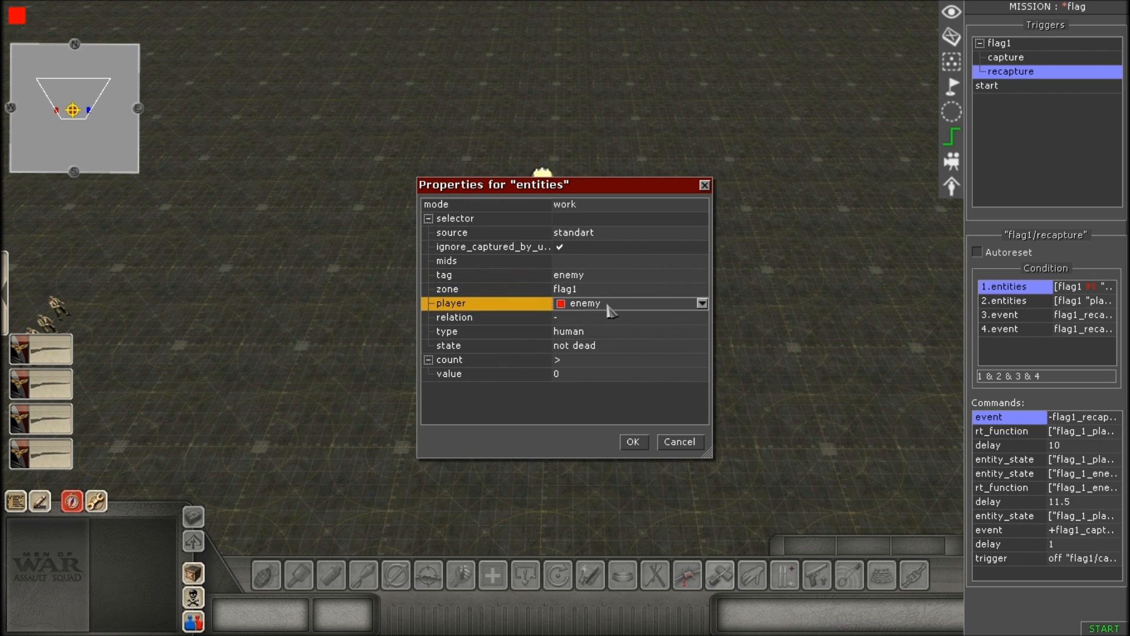
pyautogui.click(607, 333)
pyautogui.click(603, 349)
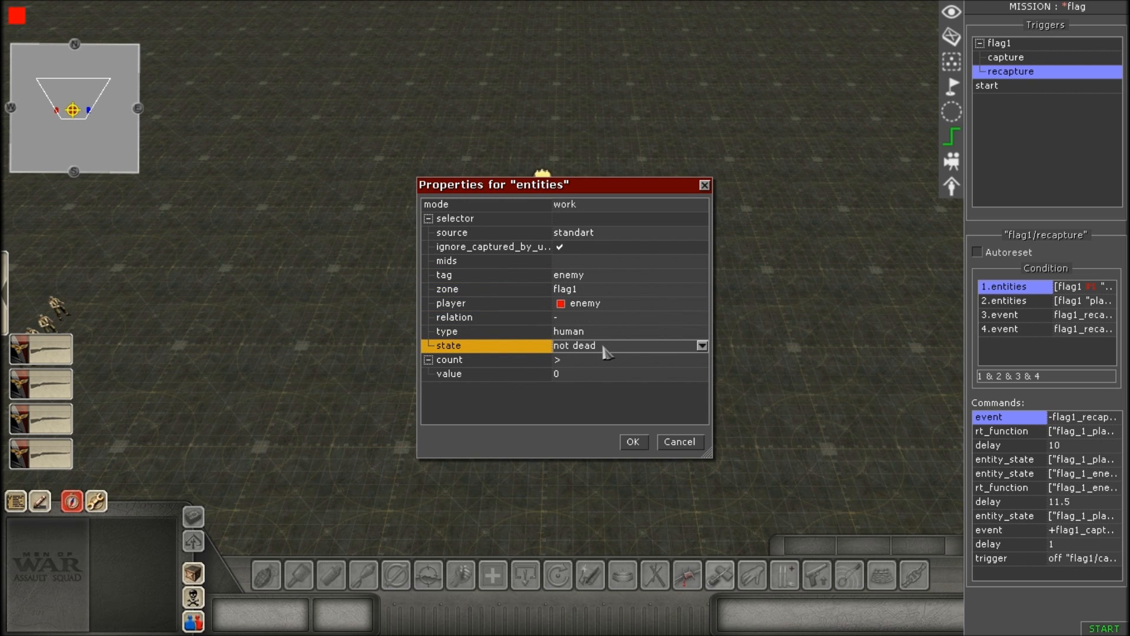
pyautogui.click(587, 361)
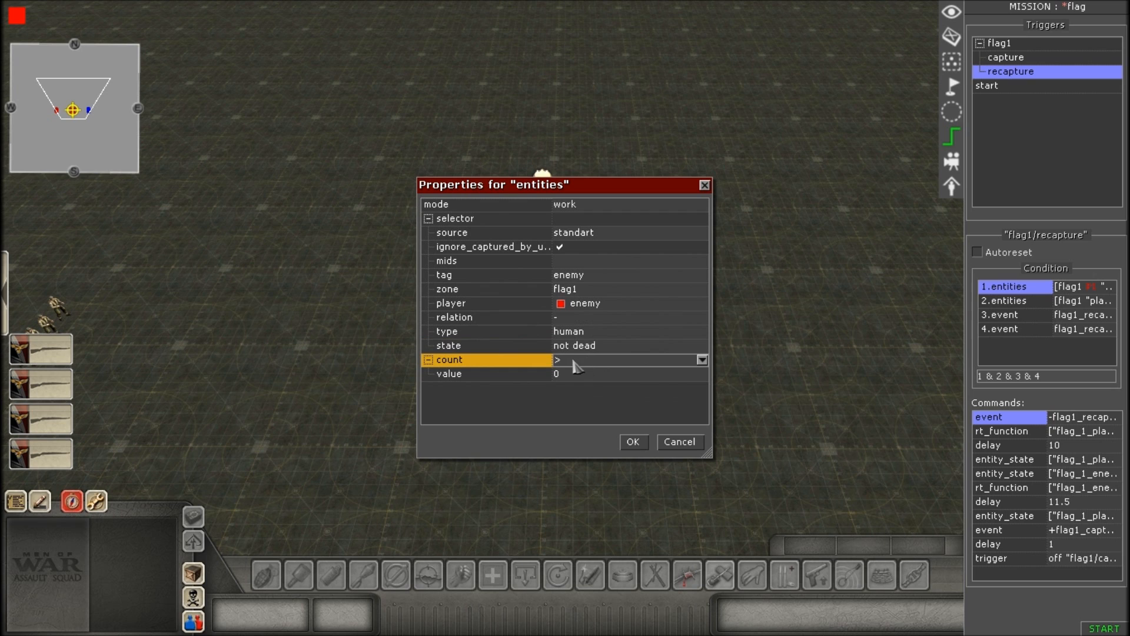
pyautogui.click(579, 377)
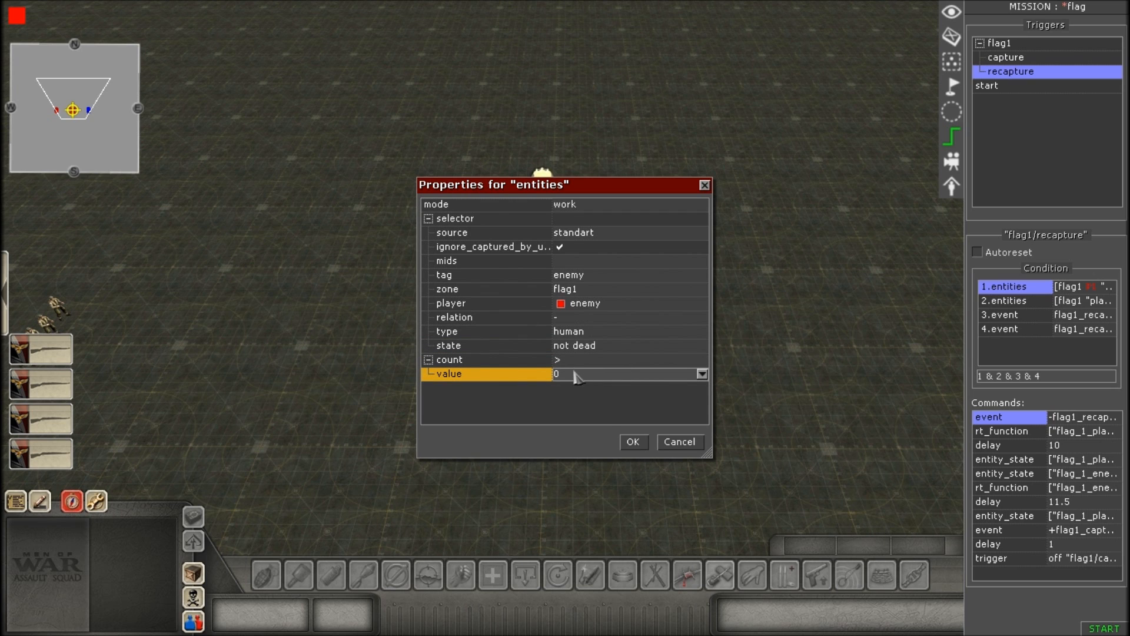
pyautogui.click(633, 442)
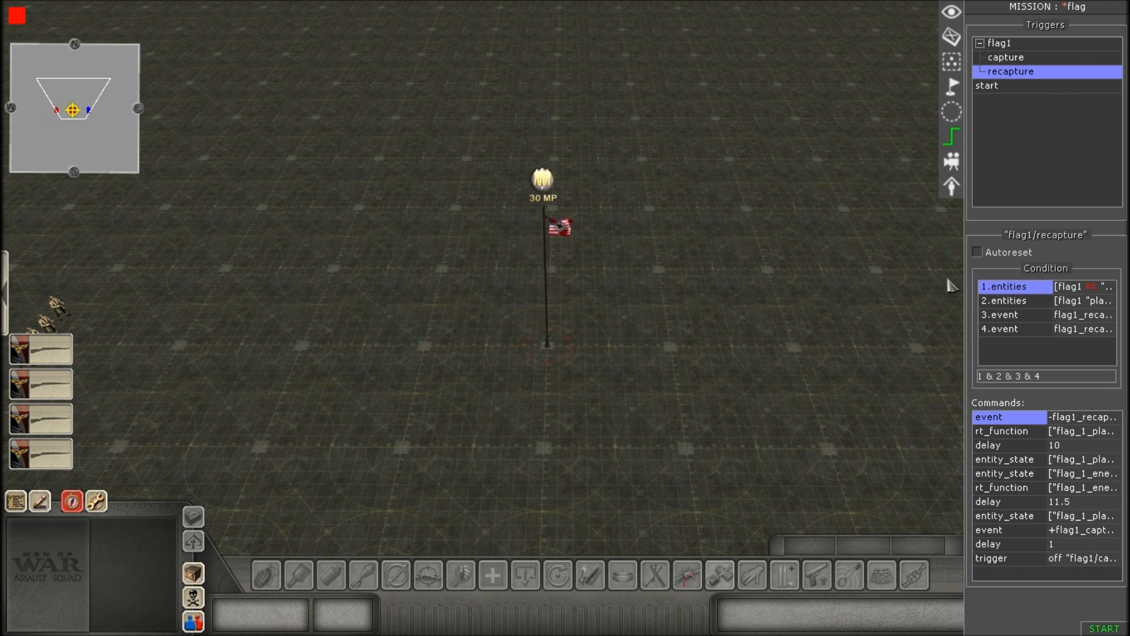
# Open the recapture trigger's second entities condition and review its tag and zone entries.
pyautogui.doubleClick(1022, 303)
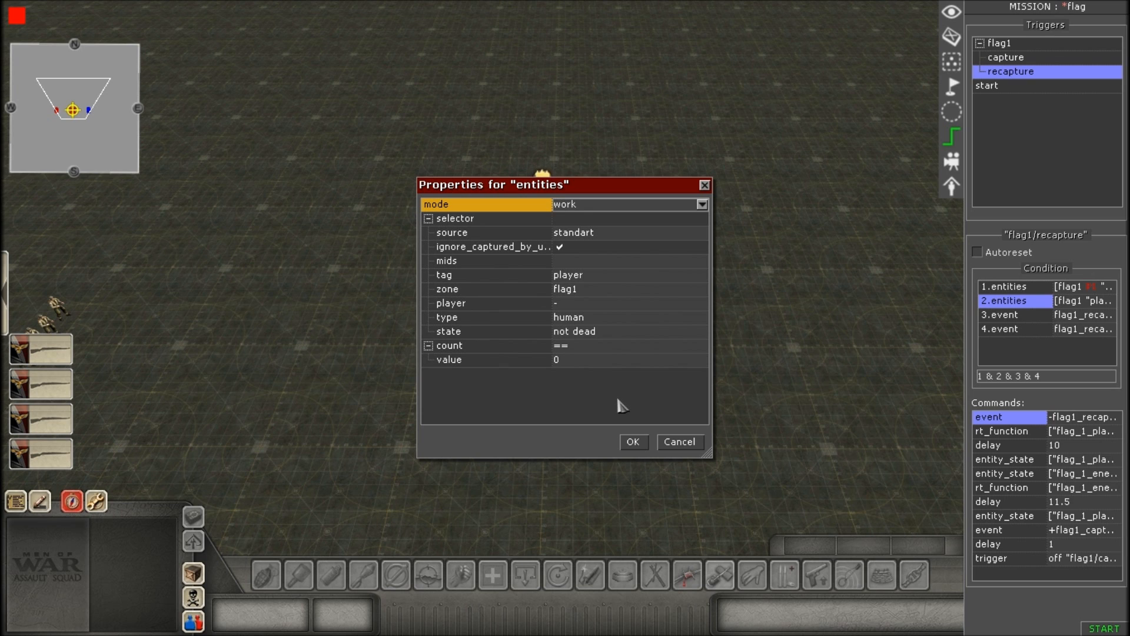
pyautogui.click(628, 278)
pyautogui.click(629, 276)
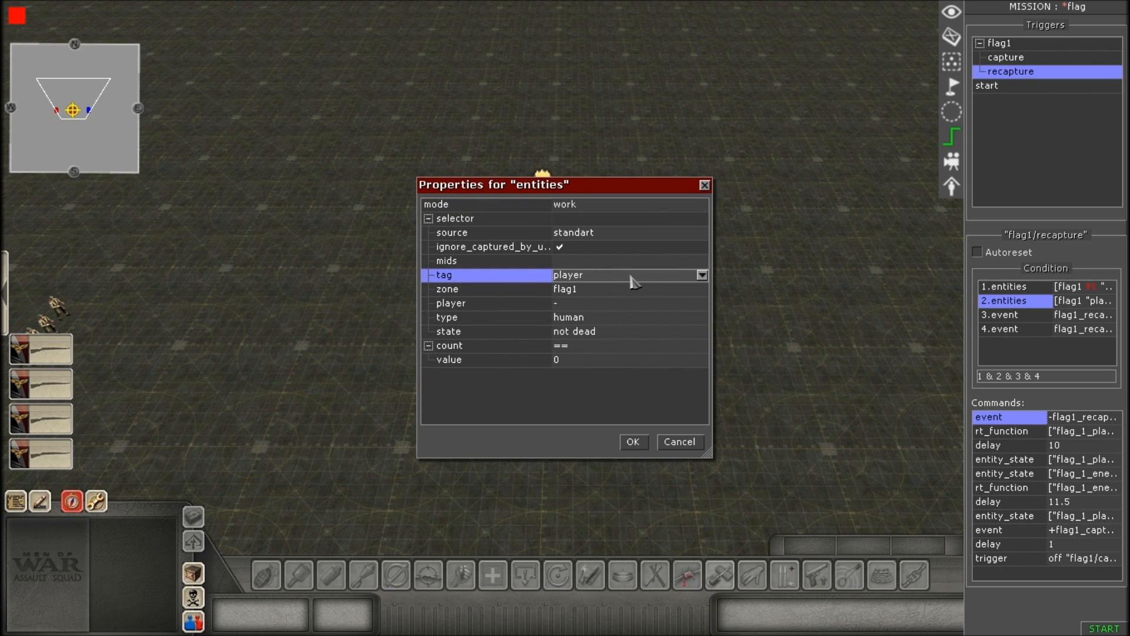
pyautogui.click(703, 275)
pyautogui.click(703, 276)
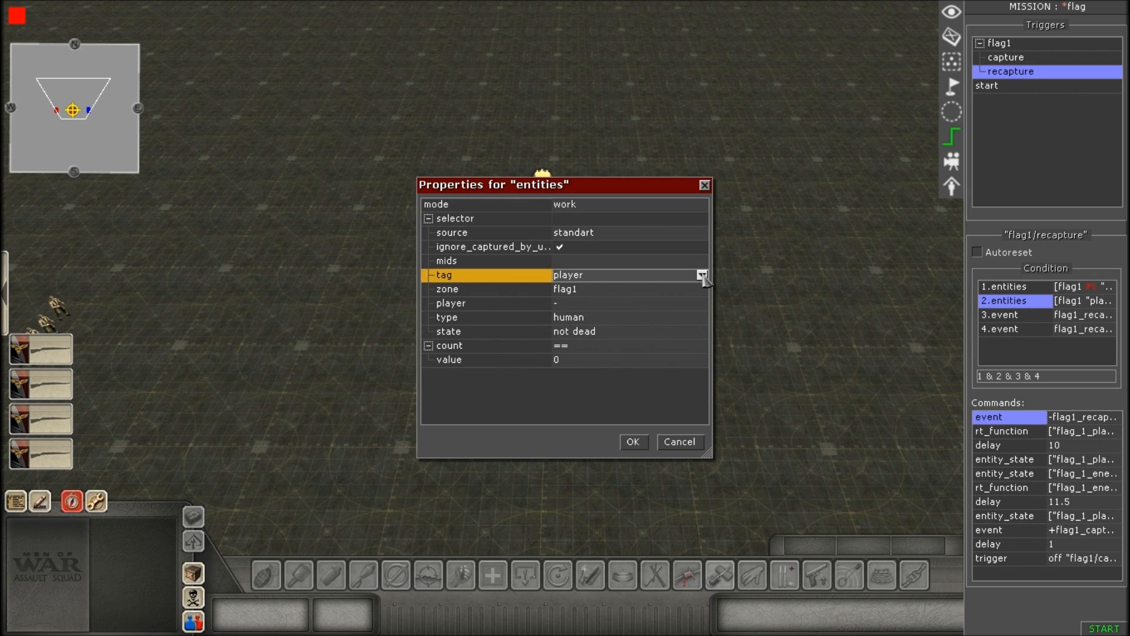
pyautogui.click(637, 292)
pyautogui.click(635, 291)
pyautogui.click(640, 291)
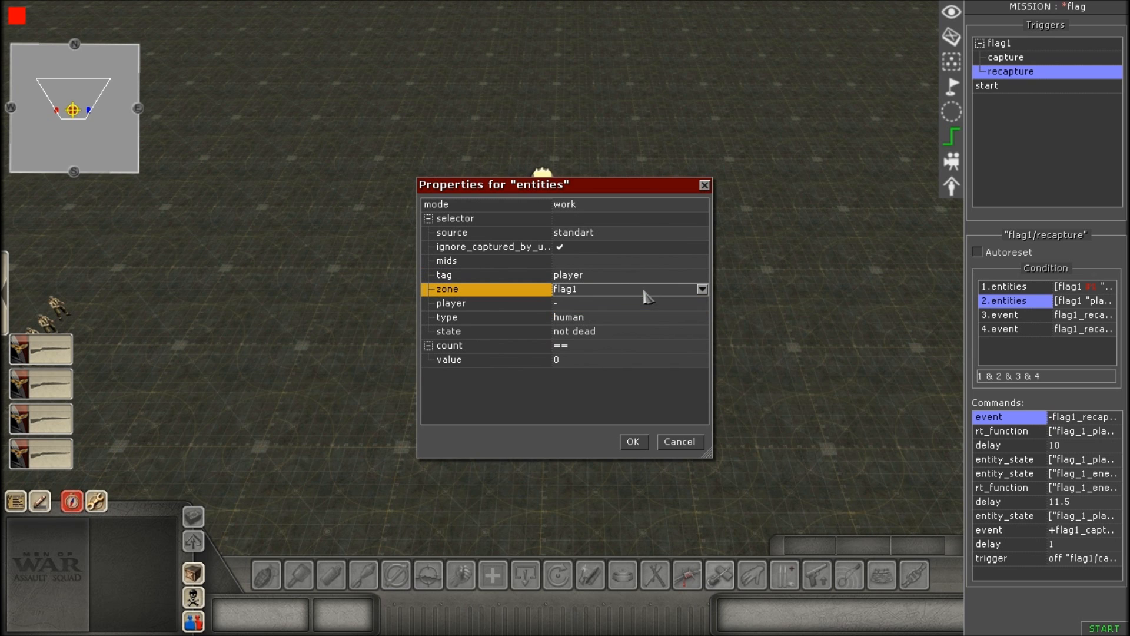
# Review the second entities condition's type, state, count operator and value entries.
pyautogui.click(602, 319)
pyautogui.click(601, 322)
pyautogui.click(602, 323)
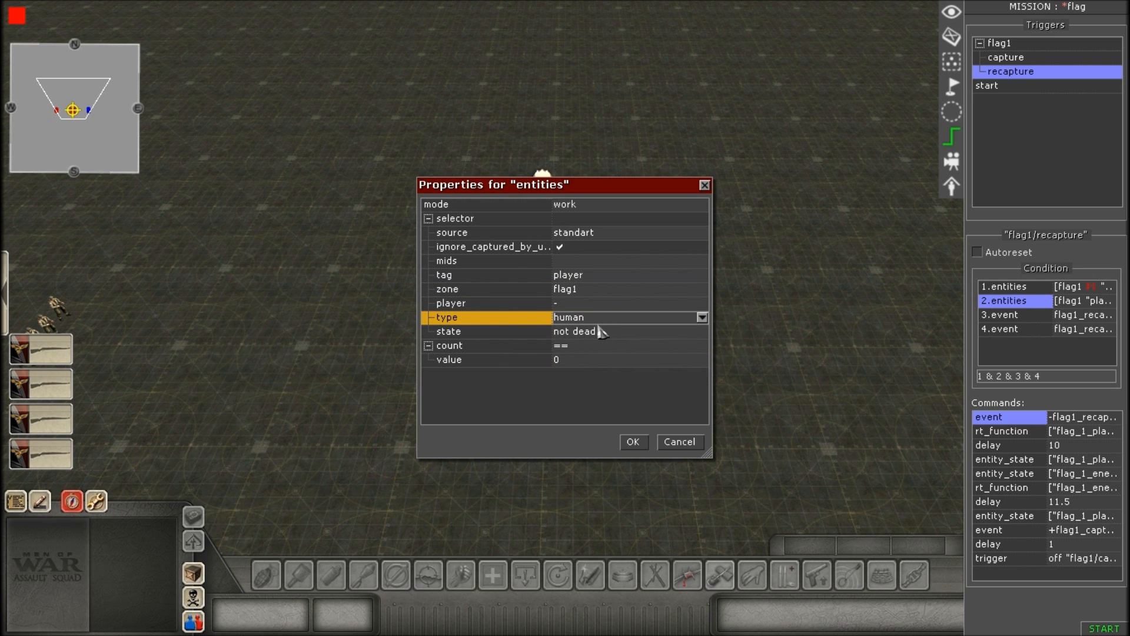
pyautogui.click(612, 336)
pyautogui.click(610, 336)
pyautogui.click(612, 336)
pyautogui.click(606, 348)
pyautogui.click(605, 345)
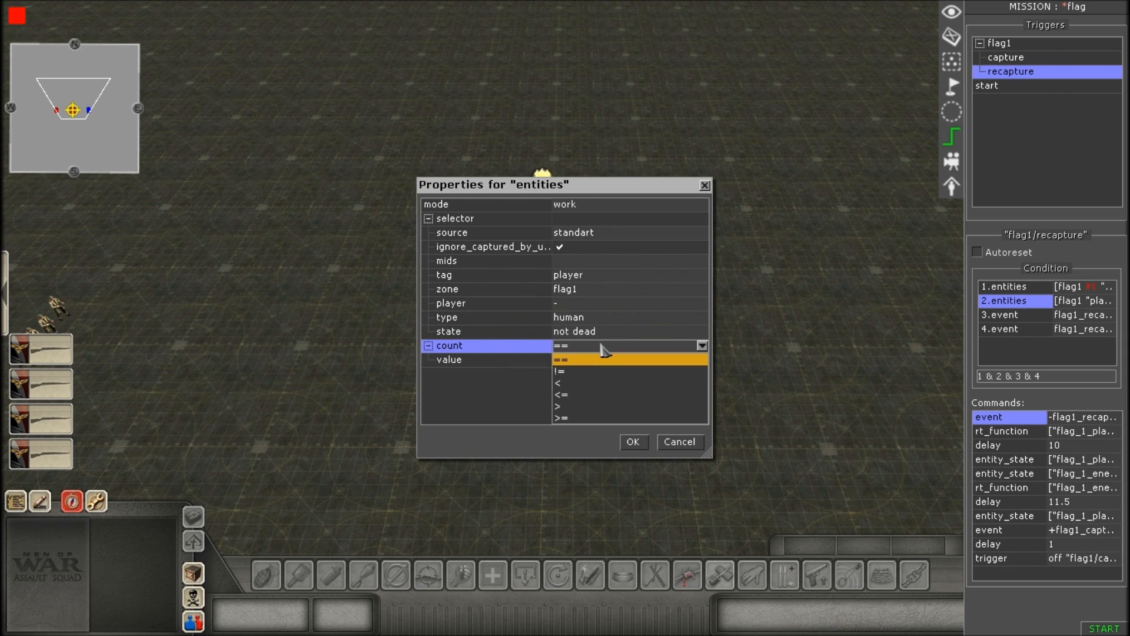
pyautogui.click(595, 350)
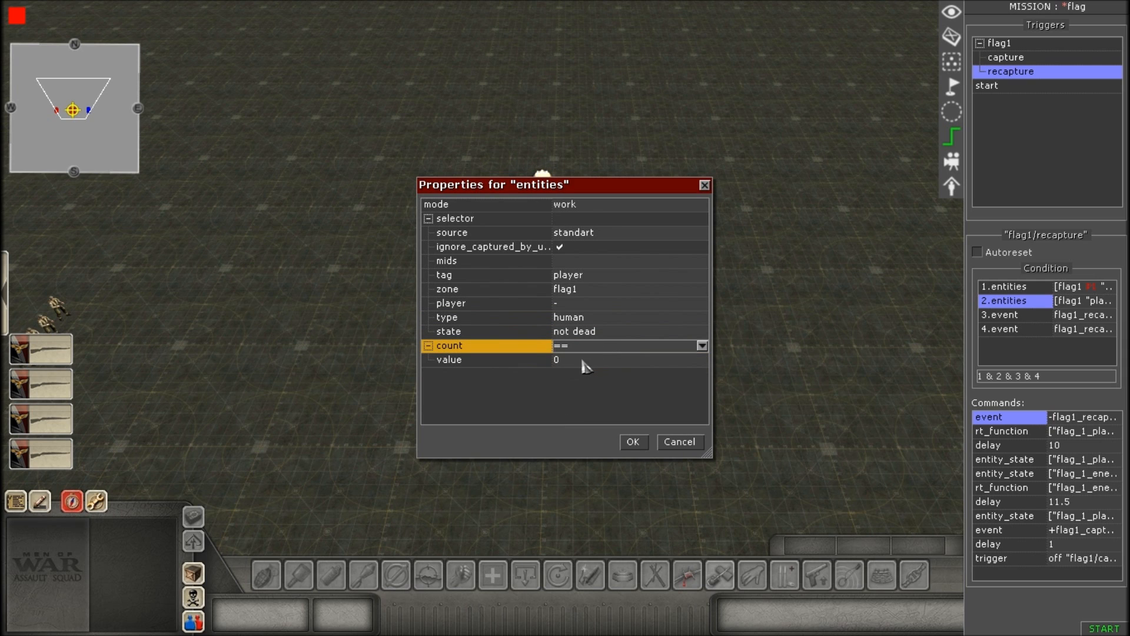
pyautogui.click(583, 360)
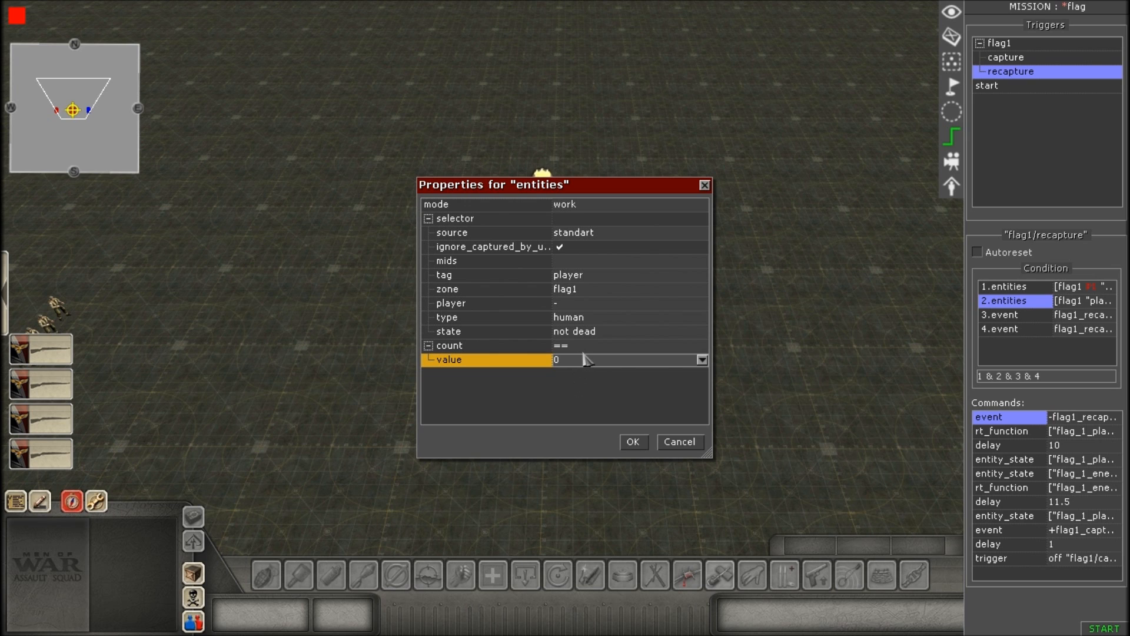
# Recheck the second condition's tag, zone, type, state, count and value entries, and accept the properties.
pyautogui.click(608, 277)
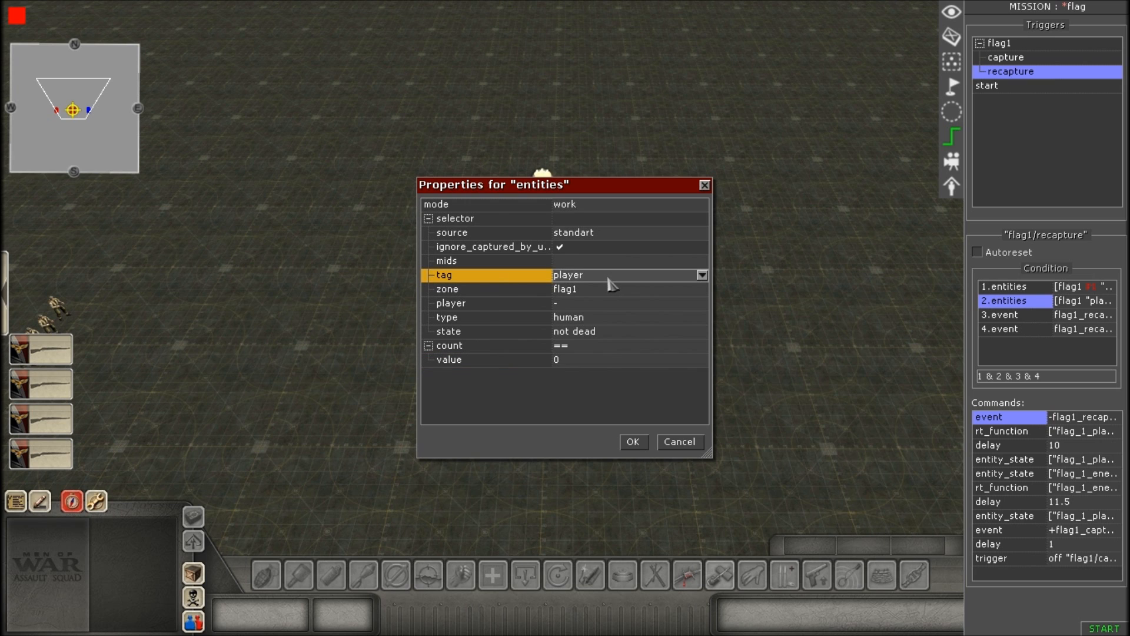
pyautogui.click(593, 293)
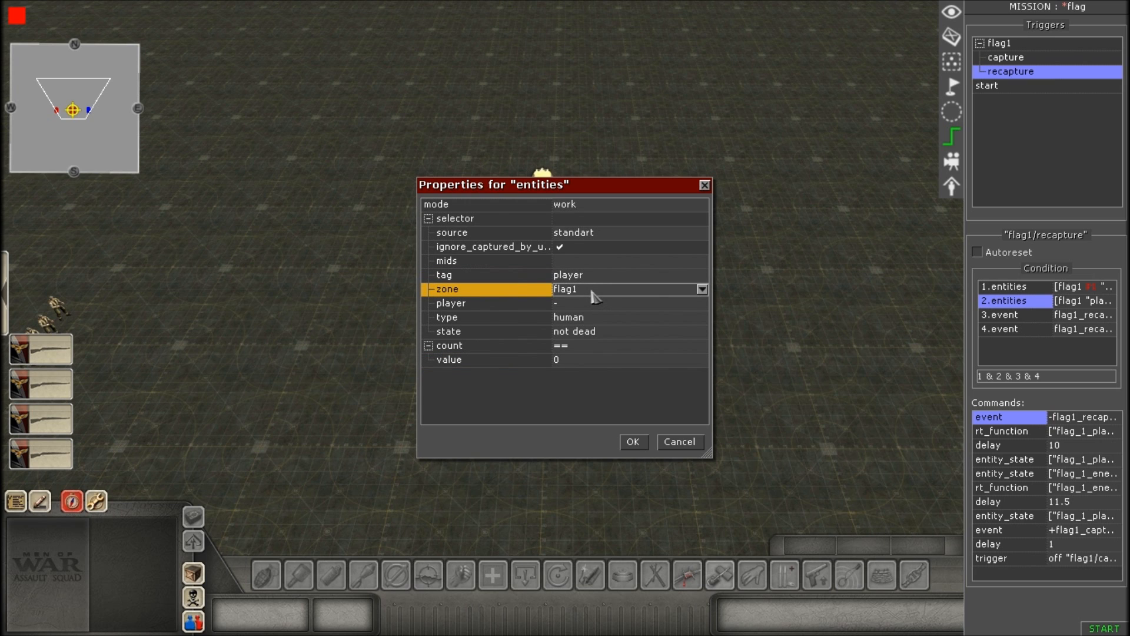
pyautogui.click(607, 319)
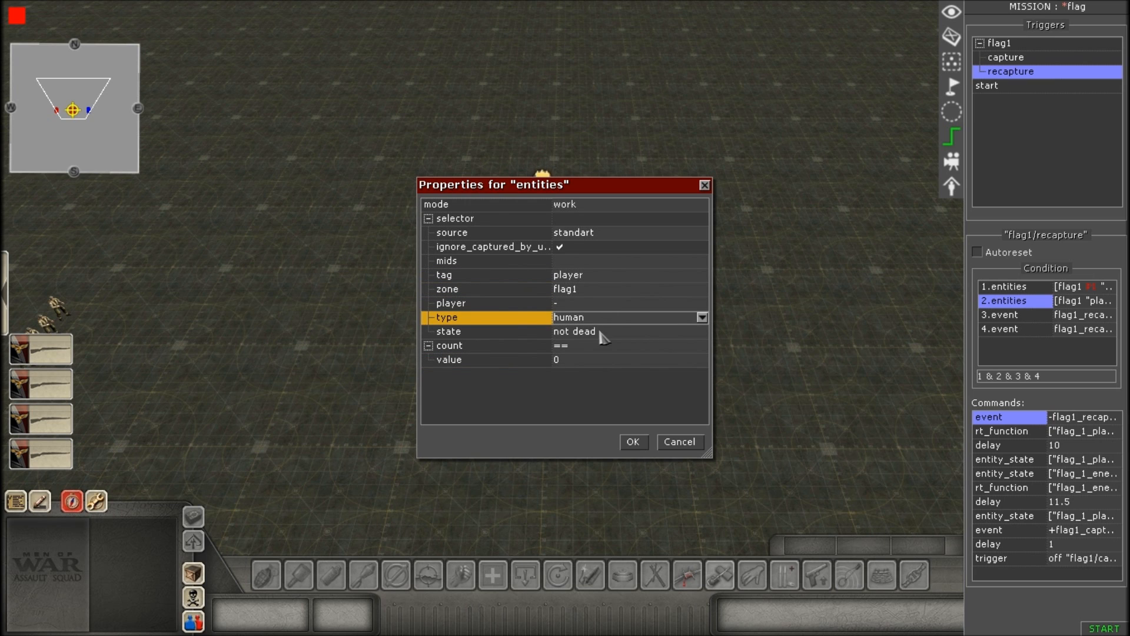
pyautogui.click(607, 334)
pyautogui.click(592, 348)
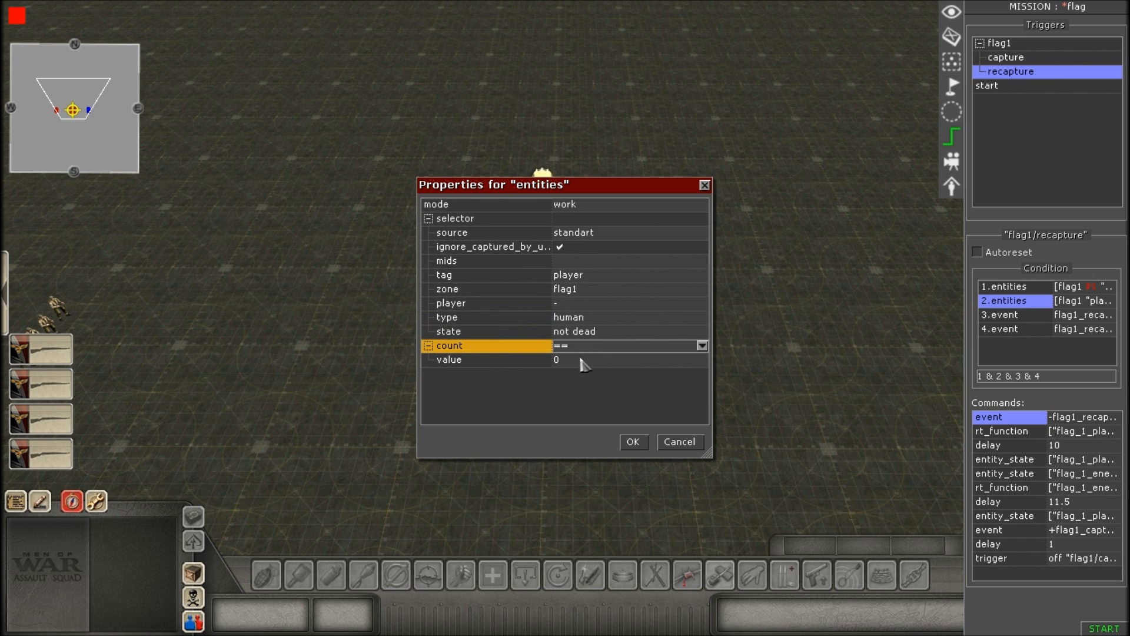
pyautogui.click(582, 360)
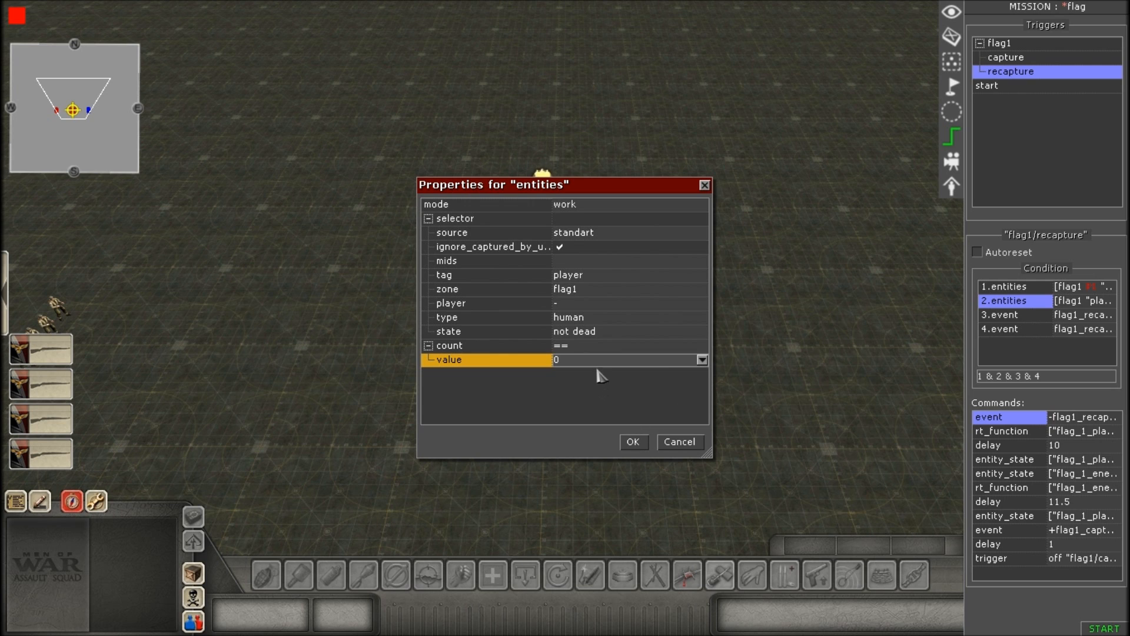
pyautogui.click(633, 443)
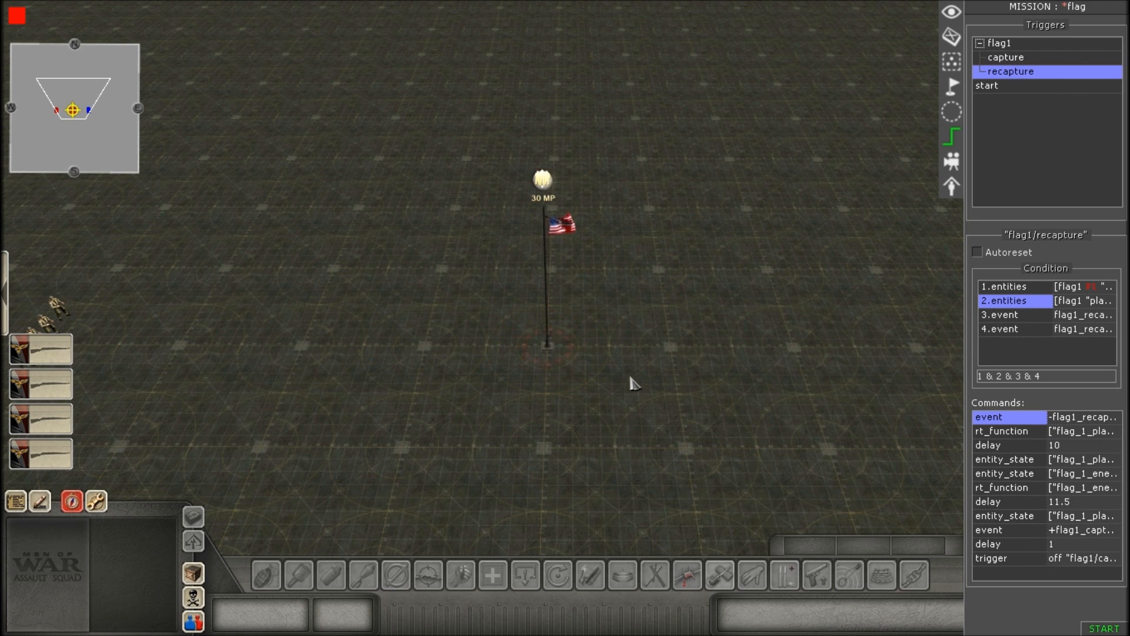
# Review the recapture trigger's third condition, an event, choose flag1_recapture as its helper event id, and accept the properties.
pyautogui.doubleClick(1018, 318)
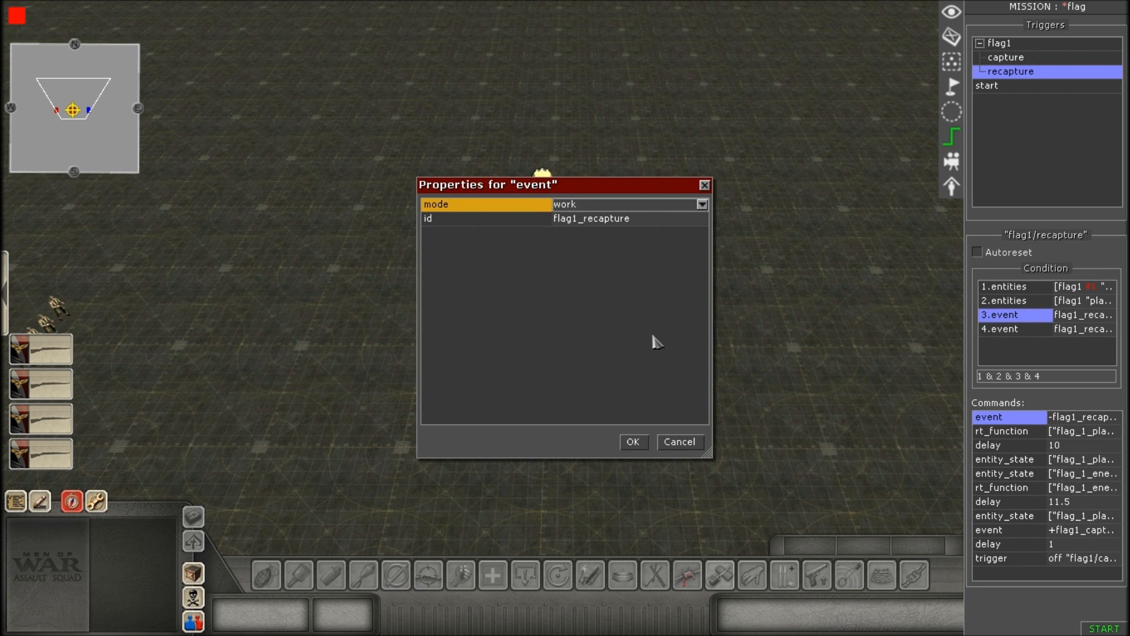
pyautogui.click(598, 208)
pyautogui.click(600, 217)
pyautogui.click(589, 220)
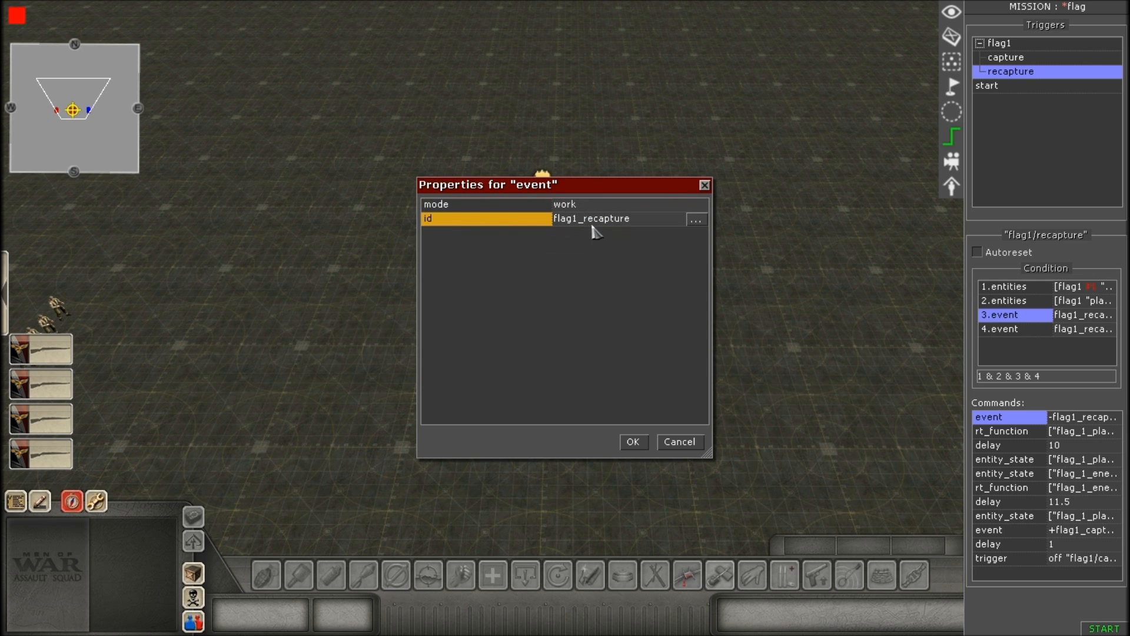
pyautogui.click(696, 220)
pyautogui.click(580, 273)
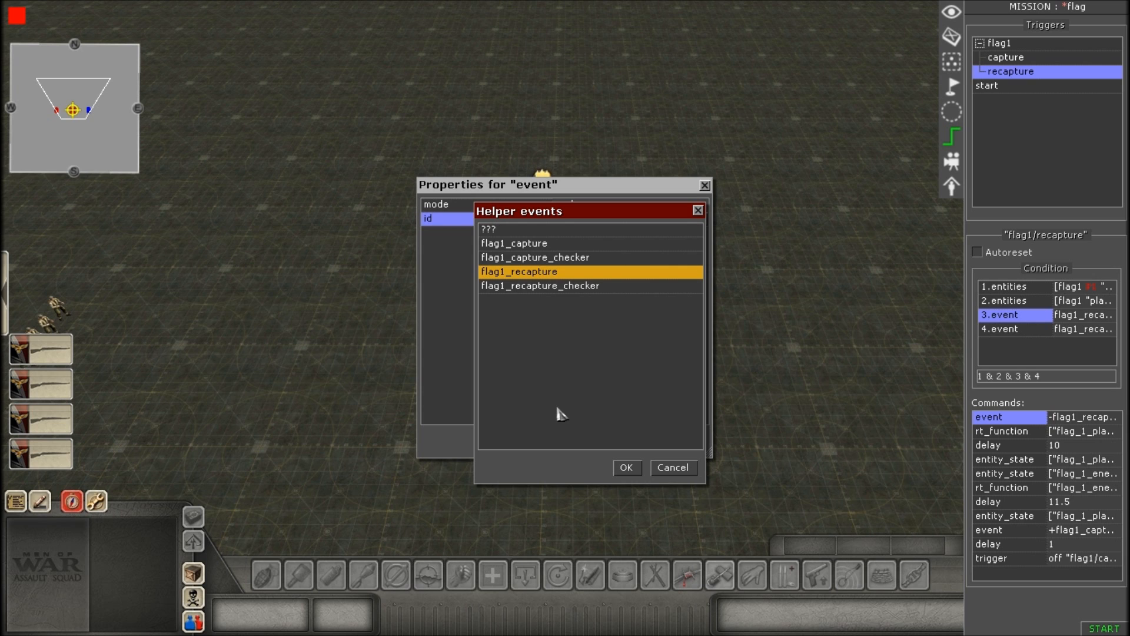
pyautogui.click(627, 467)
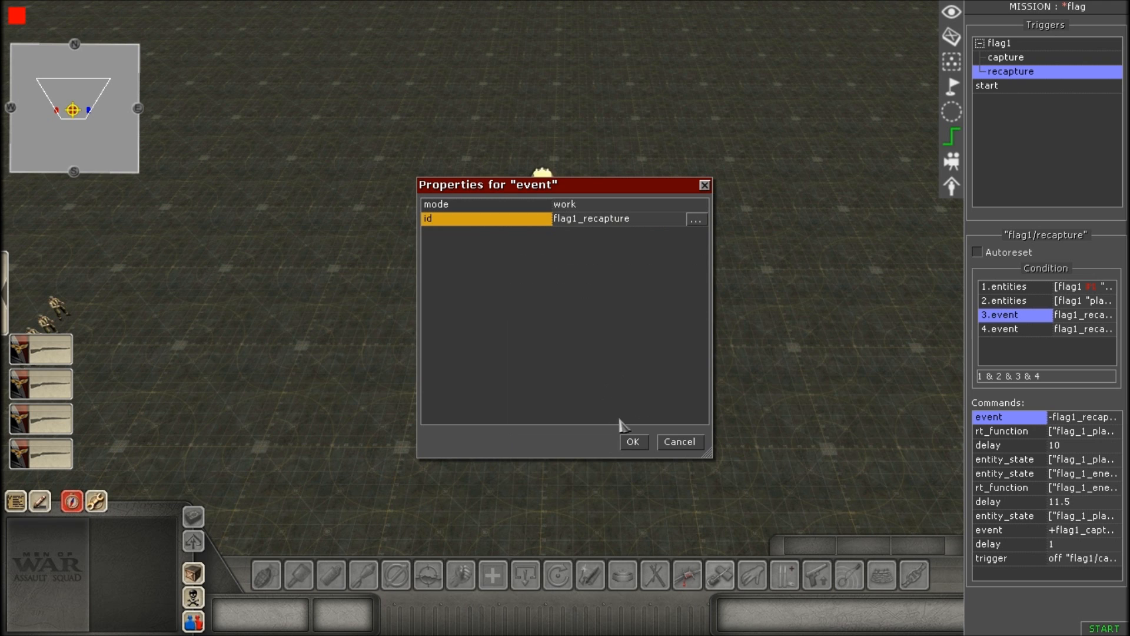
pyautogui.click(636, 444)
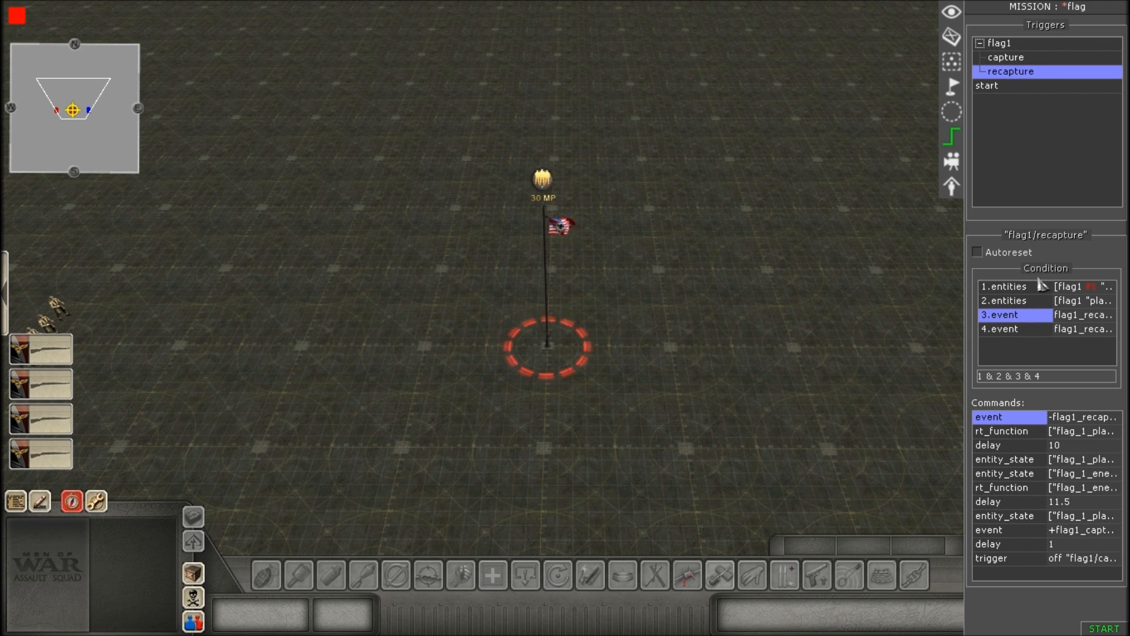
# Review the fourth condition's event properties, choose flag1_recapture_checker as the helper event id, check the mode entry, and accept.
pyautogui.click(1029, 334)
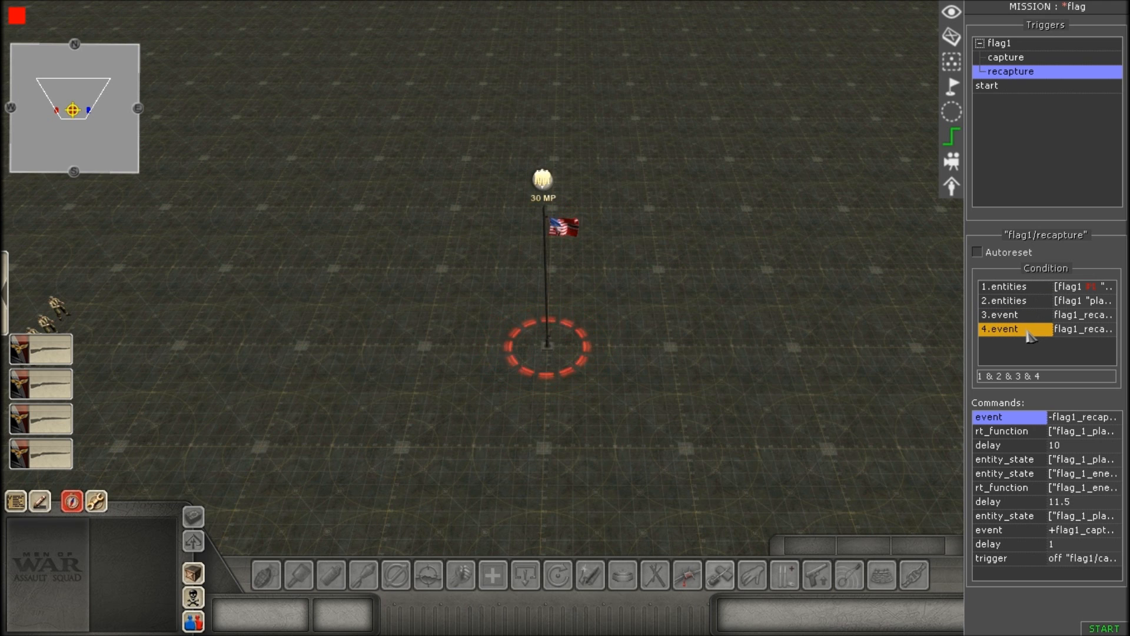
pyautogui.click(555, 302)
pyautogui.click(662, 220)
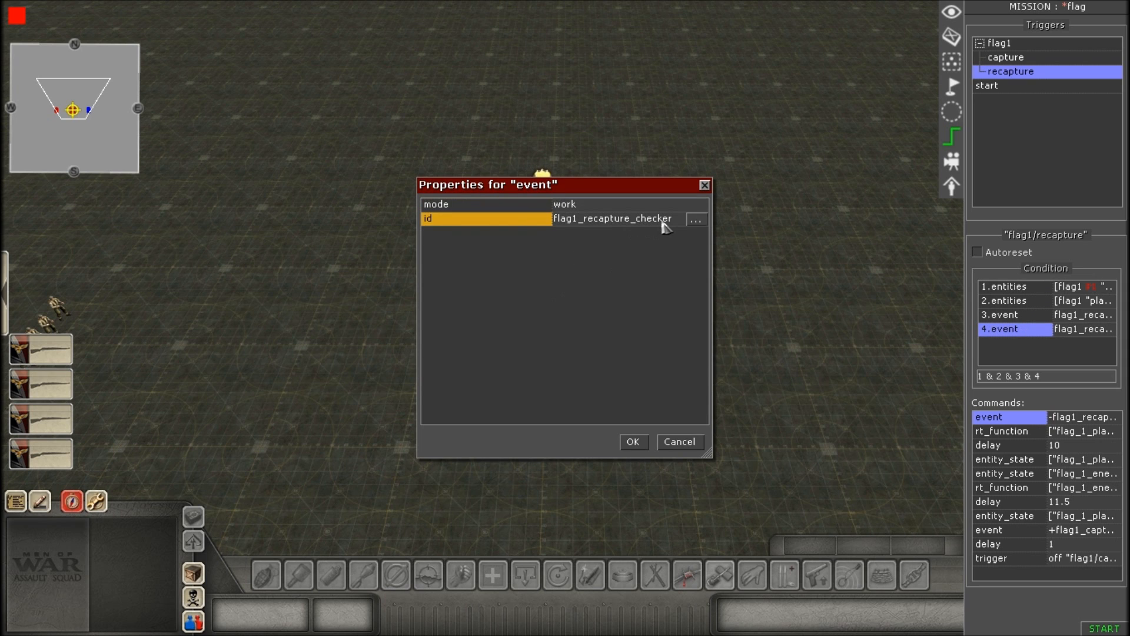
pyautogui.click(701, 220)
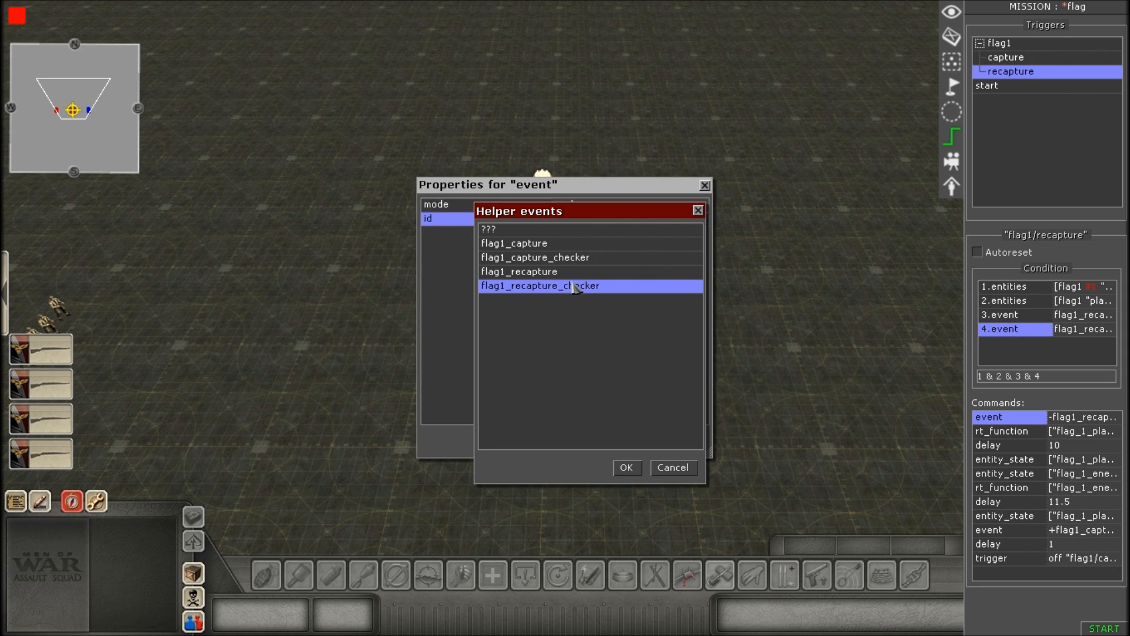
pyautogui.click(555, 274)
pyautogui.click(558, 286)
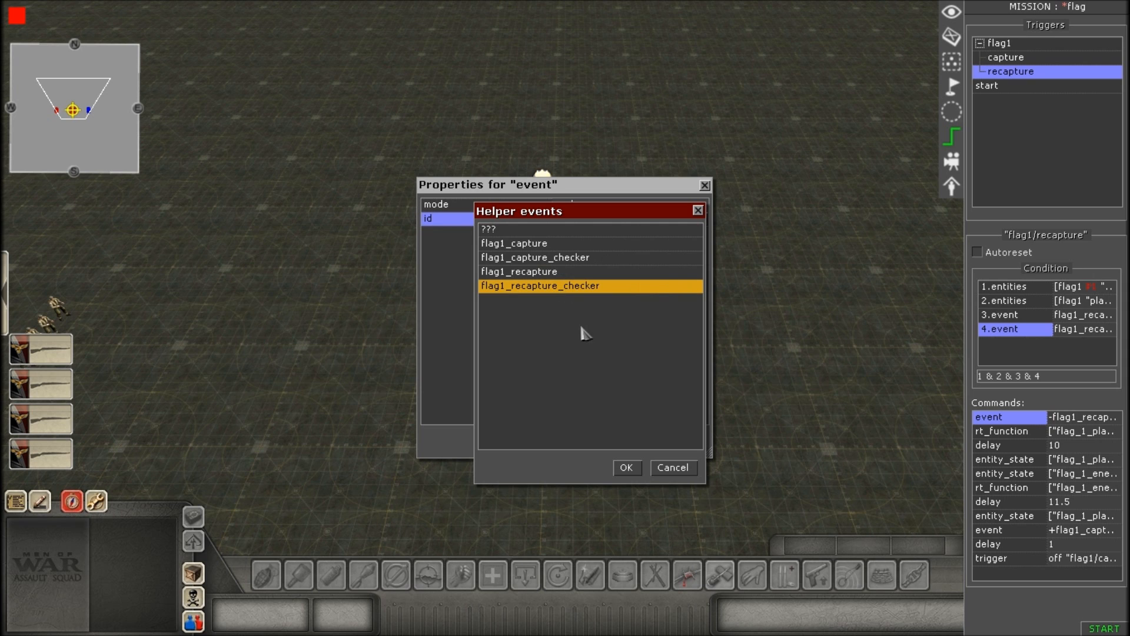
pyautogui.click(626, 468)
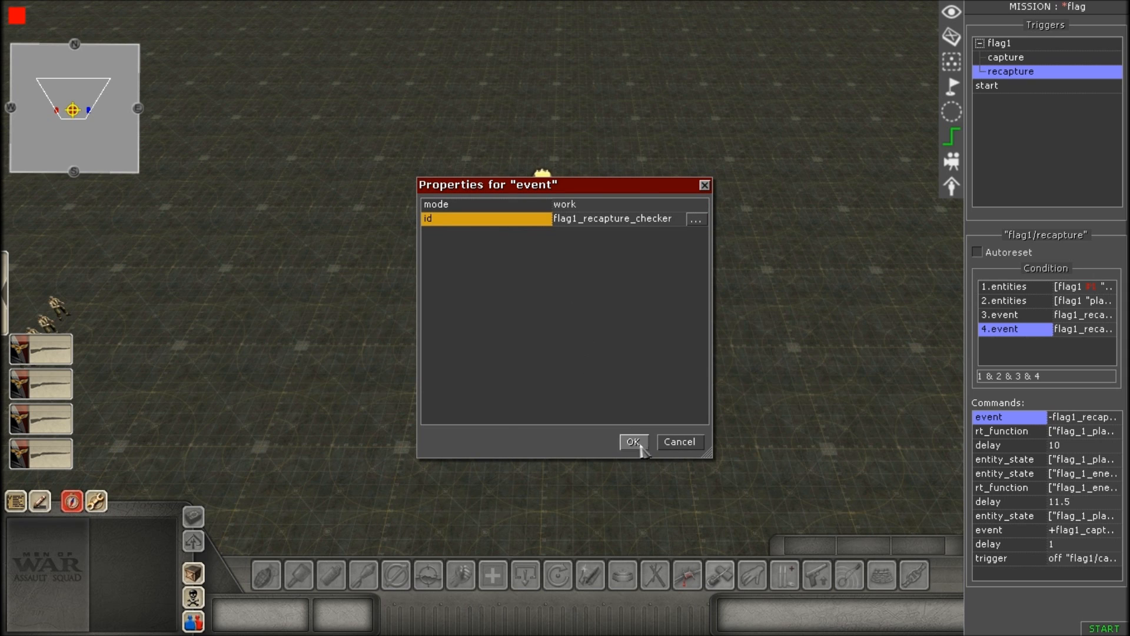
pyautogui.click(624, 206)
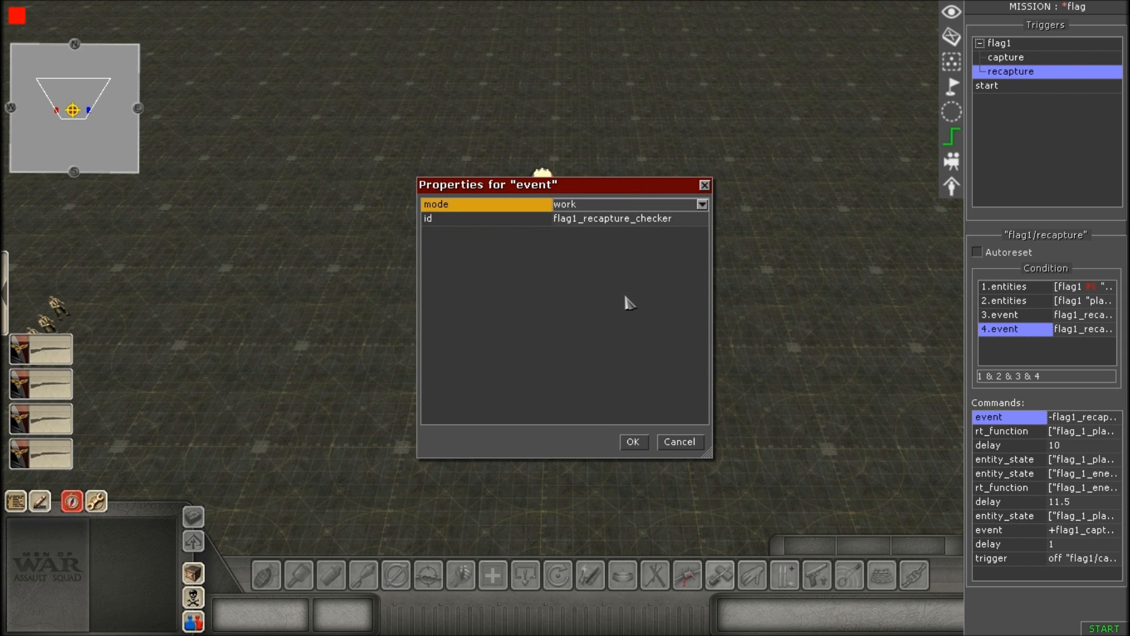
pyautogui.click(633, 443)
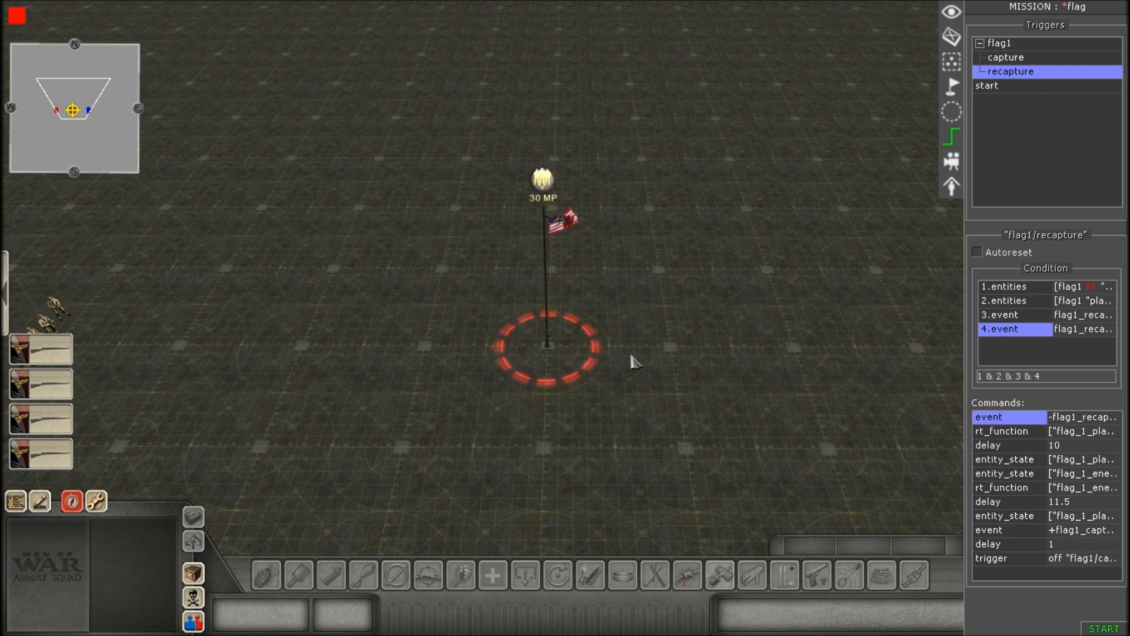
pyautogui.scroll(5, 647, 371)
pyautogui.scroll(-4, 295, 288)
pyautogui.scroll(4, 156, 53)
pyautogui.scroll(-4, 629, 366)
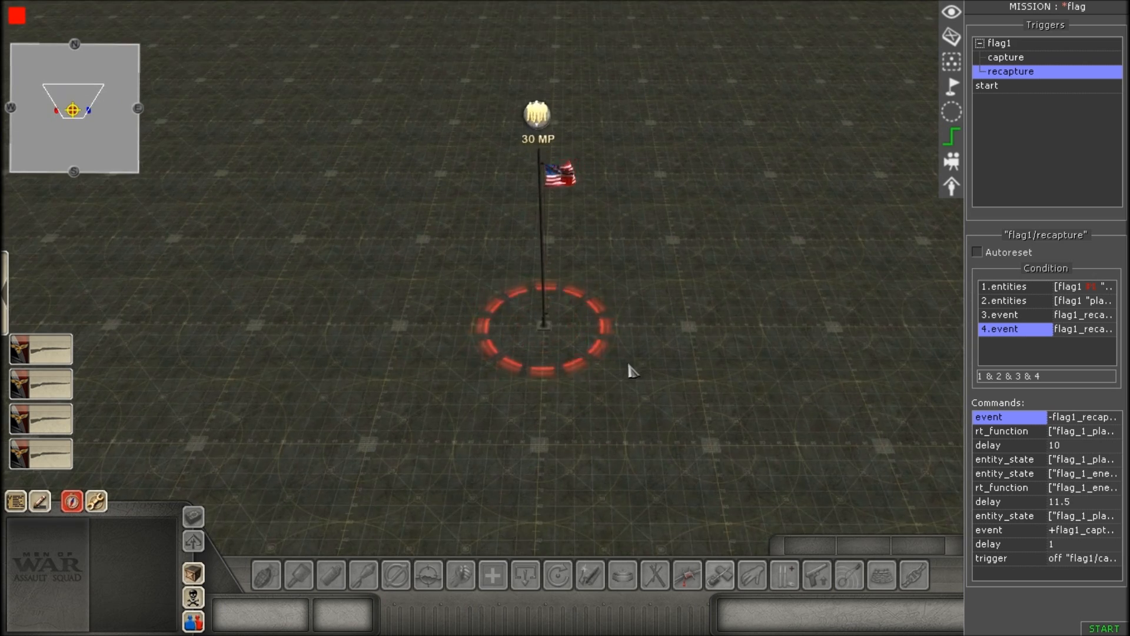
pyautogui.scroll(-4, 536, 380)
pyautogui.scroll(4, 537, 382)
pyautogui.moveTo(554, 387); pyautogui.dragTo(568, 386, button='middle')
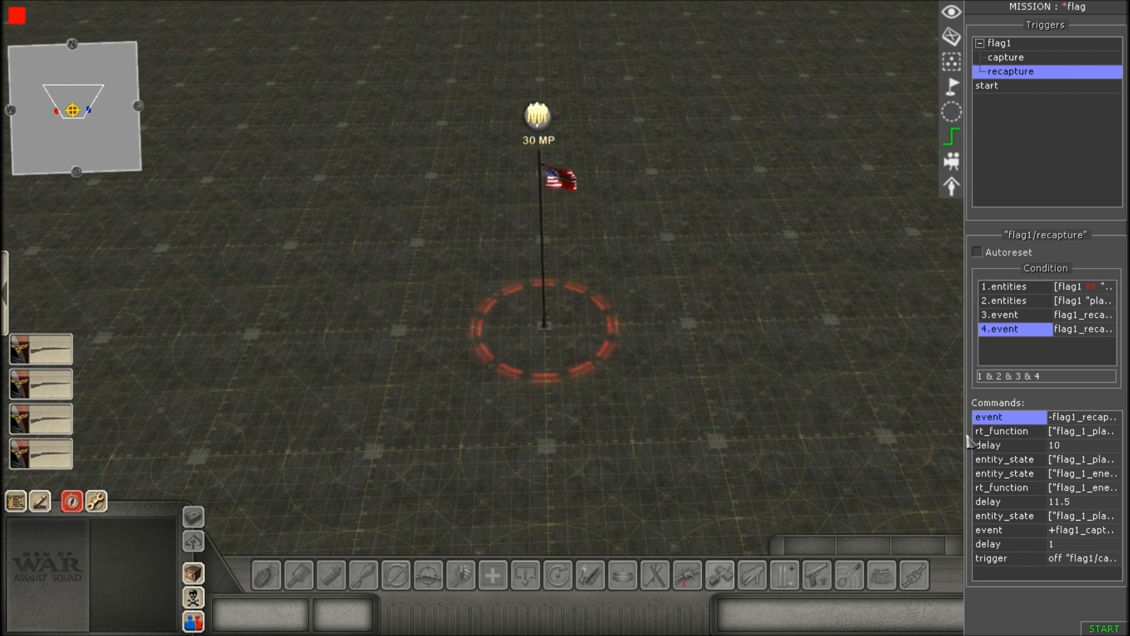
# Open the recapture trigger's first event command and choose flag1_recapture_checker as its helper event.
pyautogui.doubleClick(1007, 422)
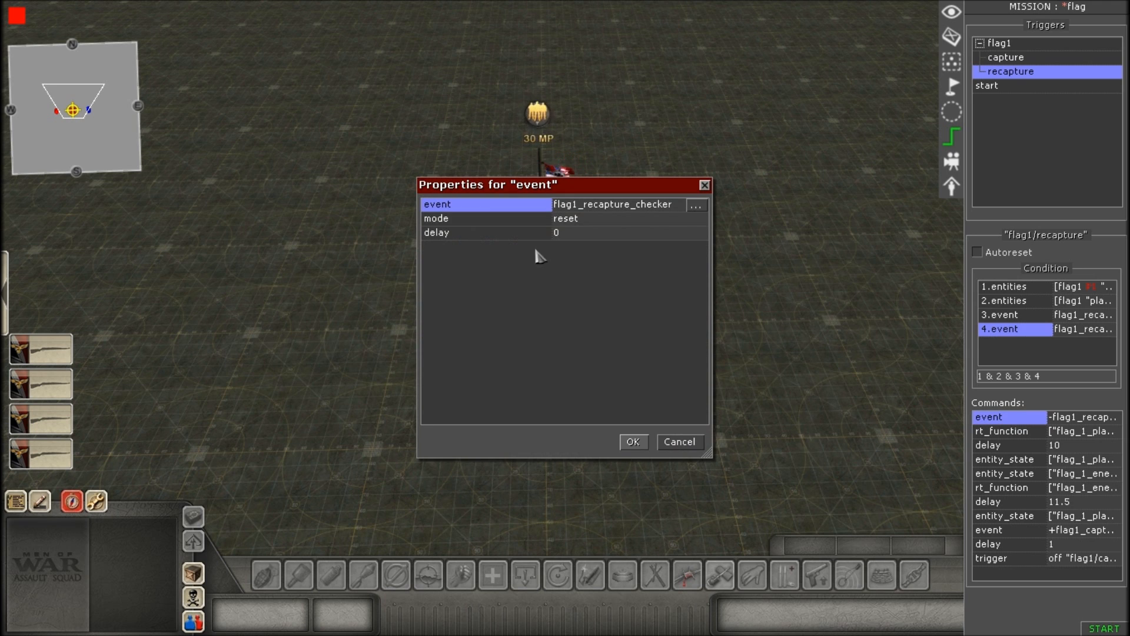
pyautogui.click(613, 207)
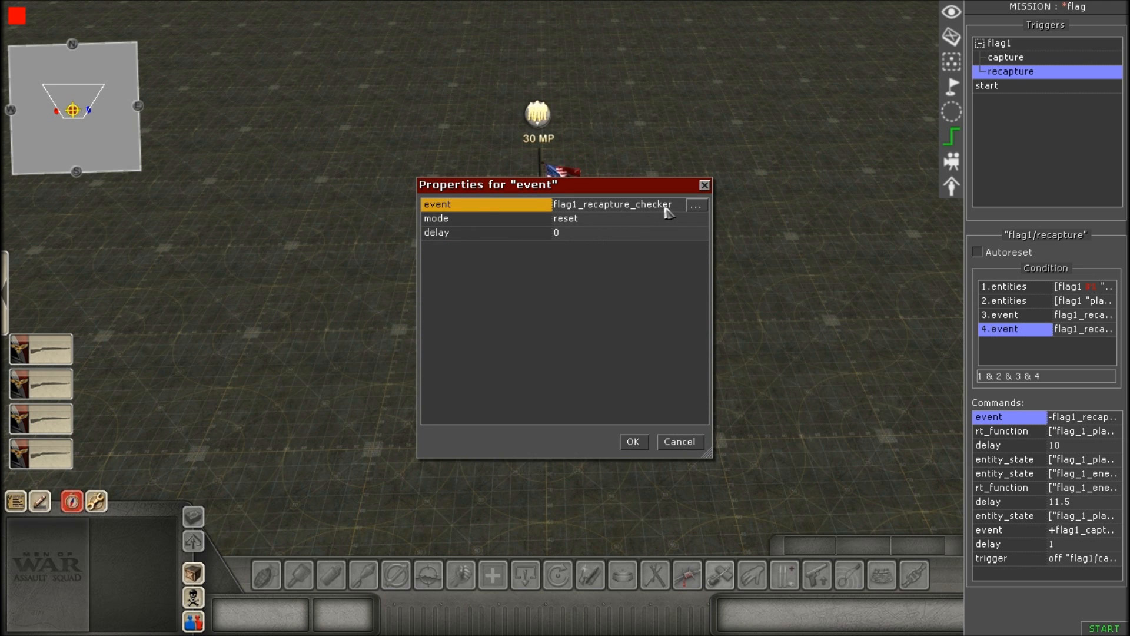
pyautogui.click(696, 206)
pyautogui.click(553, 287)
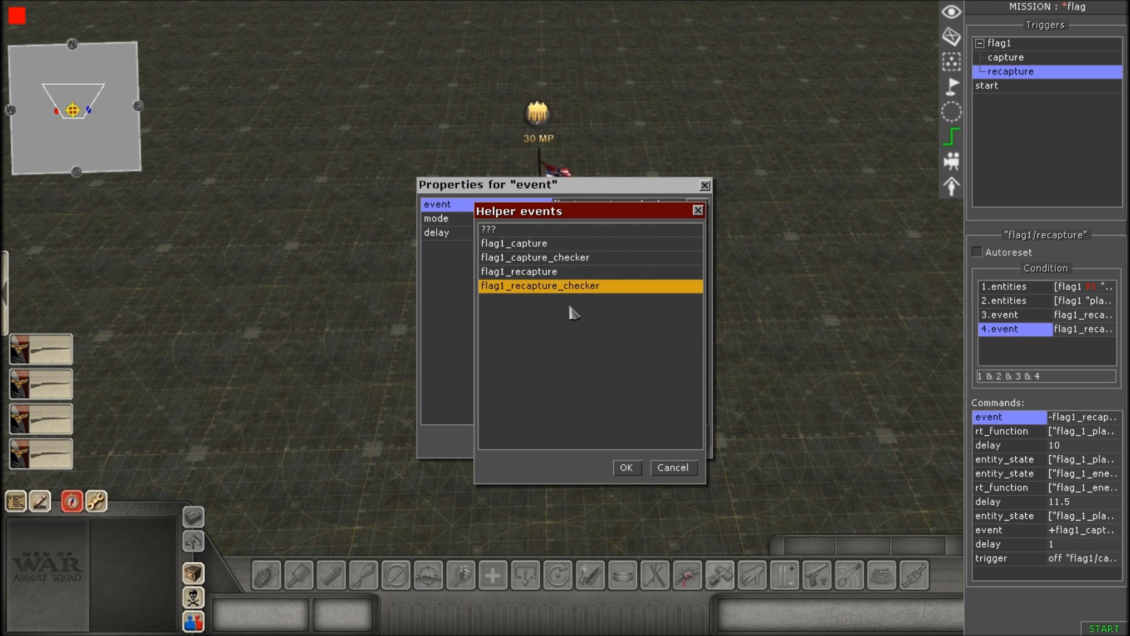
pyautogui.click(627, 467)
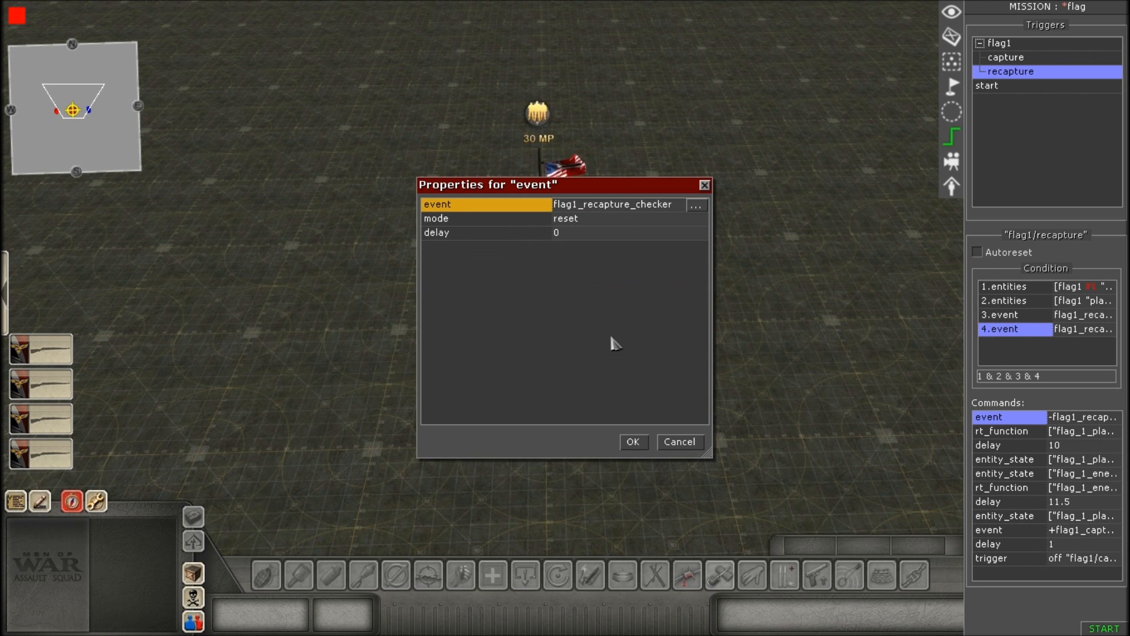
# Review the event command's mode and delay entries and accept the properties.
pyautogui.click(594, 223)
pyautogui.click(596, 223)
pyautogui.click(594, 233)
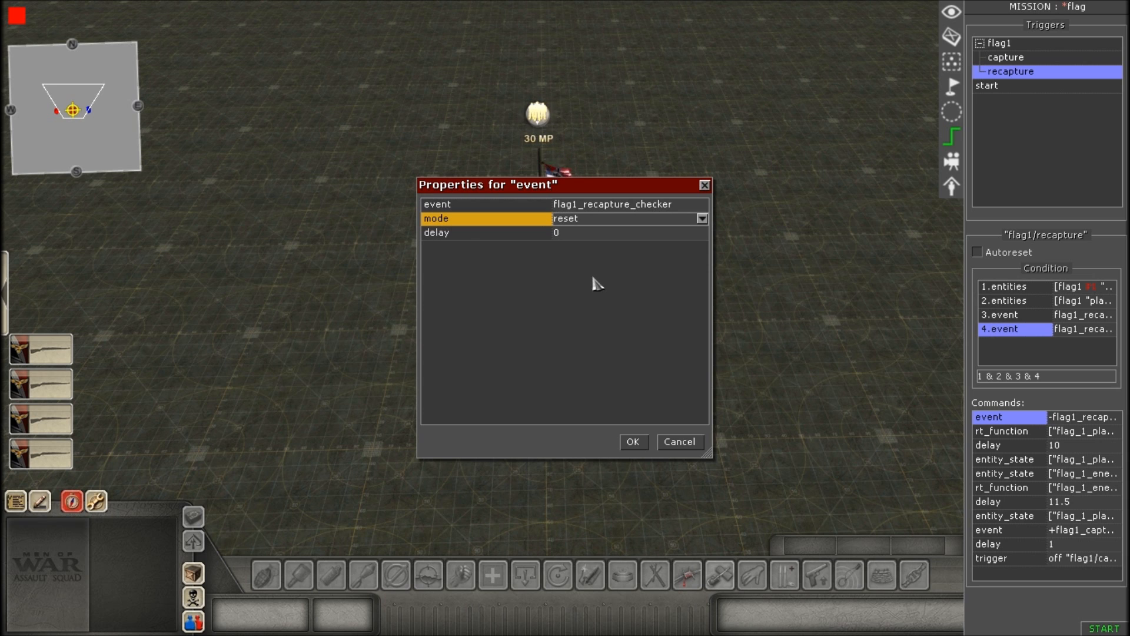
pyautogui.click(601, 235)
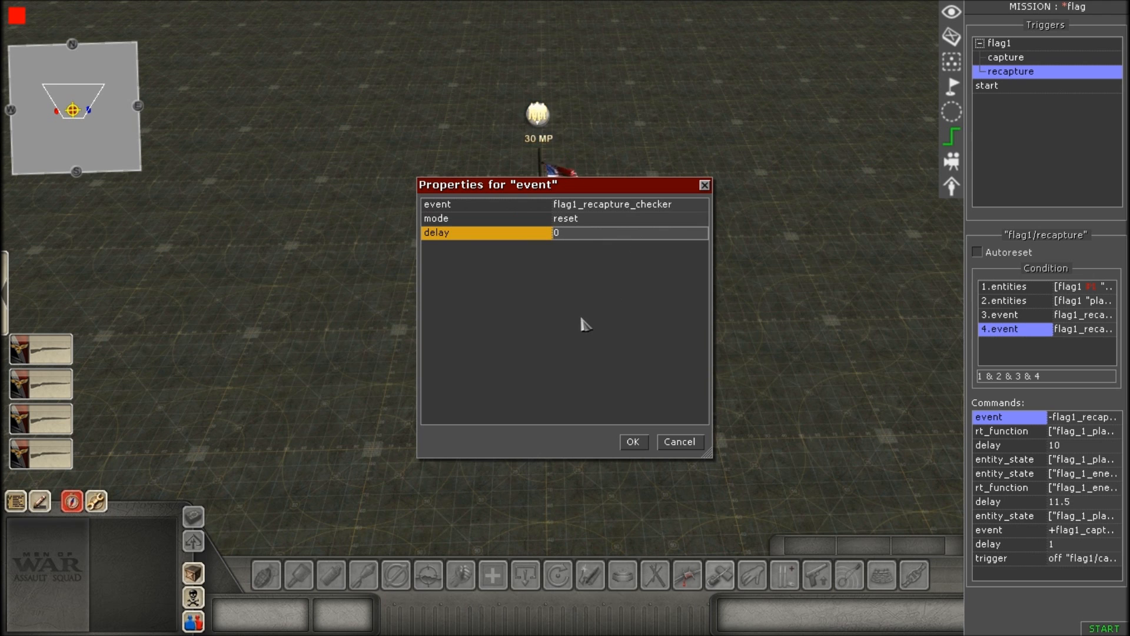
pyautogui.click(638, 443)
pyautogui.moveTo(636, 442); pyautogui.dragTo(596, 440, button='middle')
pyautogui.scroll(3, 618, 438)
pyautogui.scroll(-4, 706, 427)
pyautogui.moveTo(748, 427); pyautogui.dragTo(659, 389, button='middle')
pyautogui.scroll(1, 660, 389)
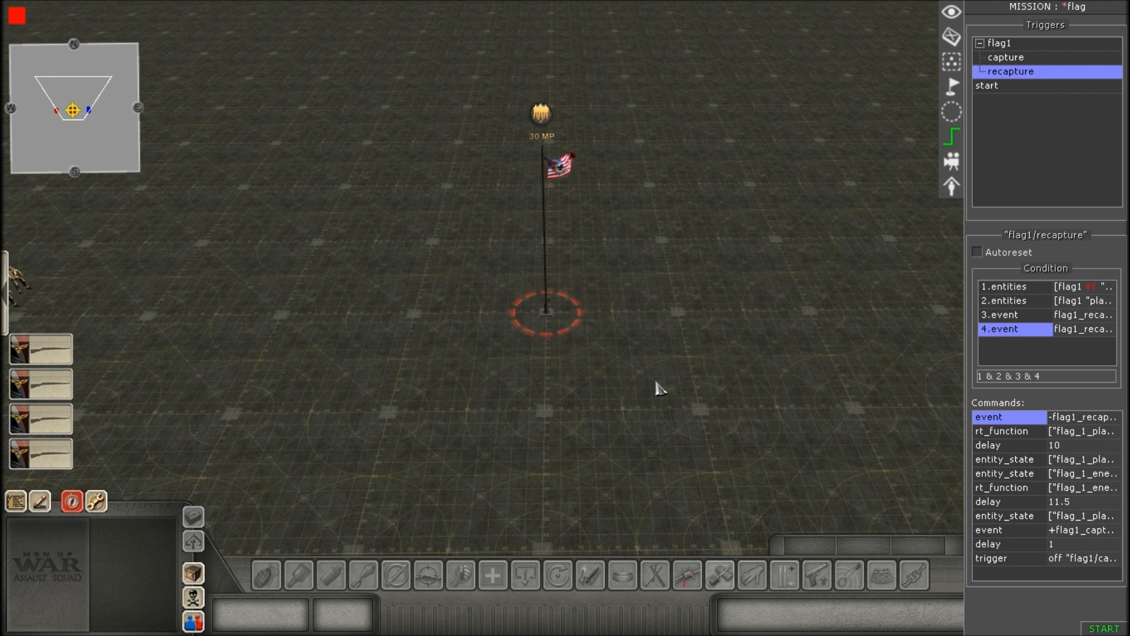
pyautogui.scroll(2, 928, 430)
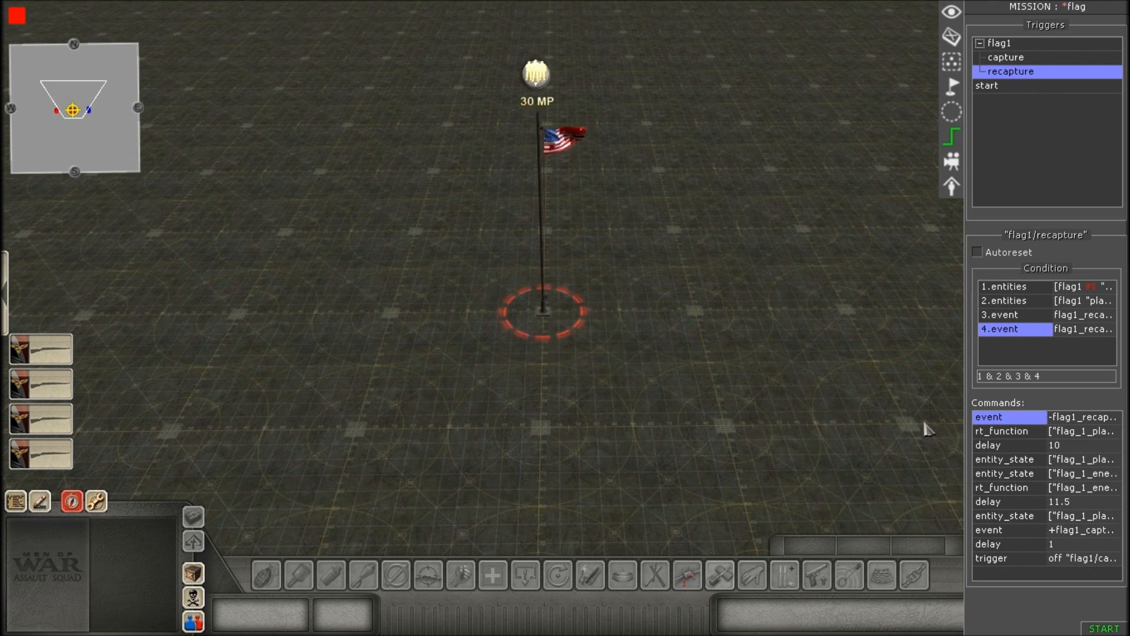
# Open the first rt_function command and set its selector's tag to flag_1_player.
pyautogui.doubleClick(1030, 435)
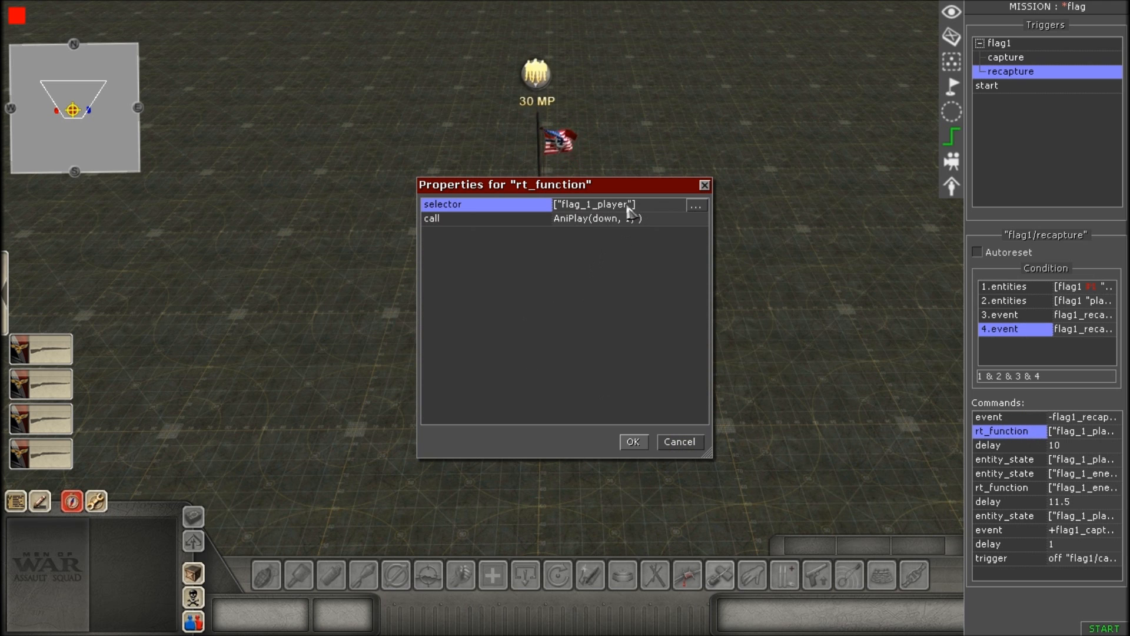
pyautogui.click(662, 210)
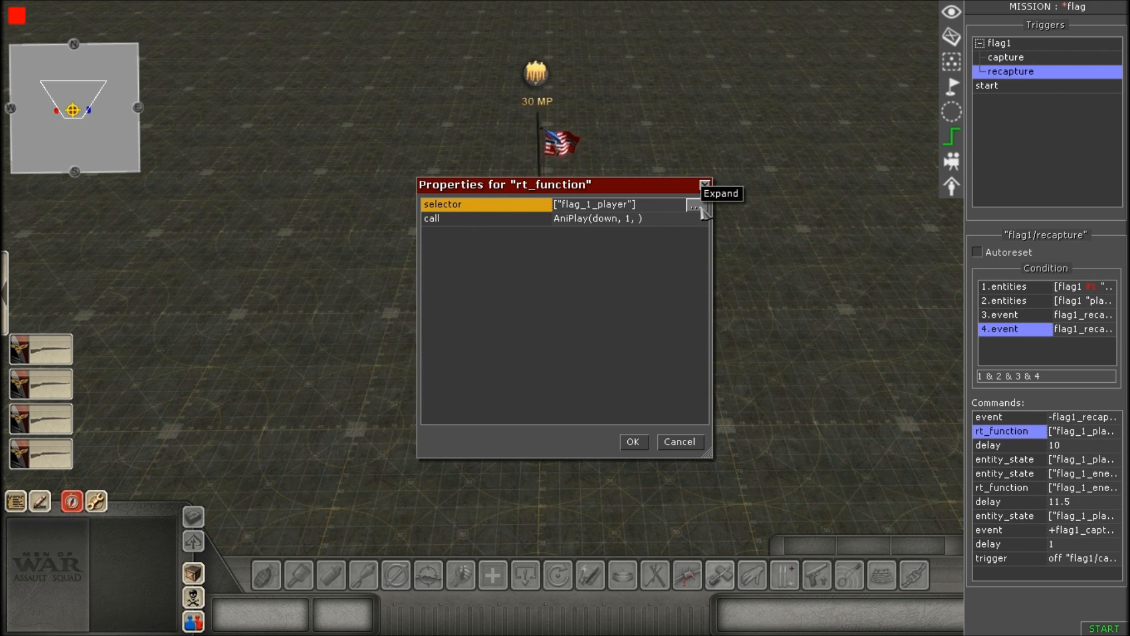
pyautogui.click(696, 206)
pyautogui.click(676, 290)
pyautogui.click(727, 285)
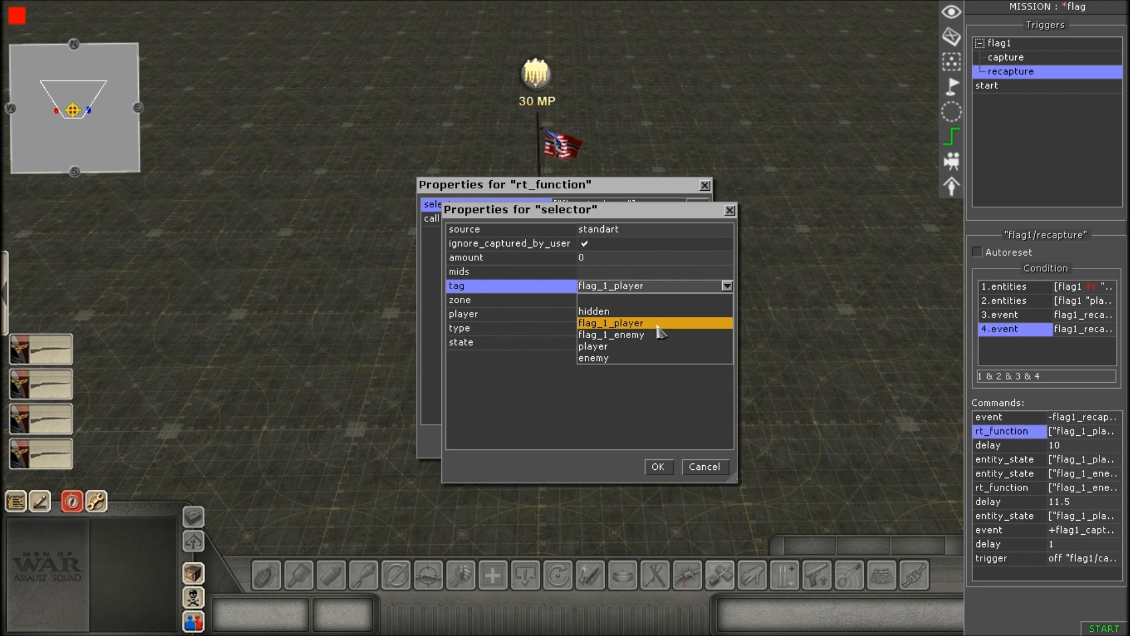
pyautogui.click(652, 324)
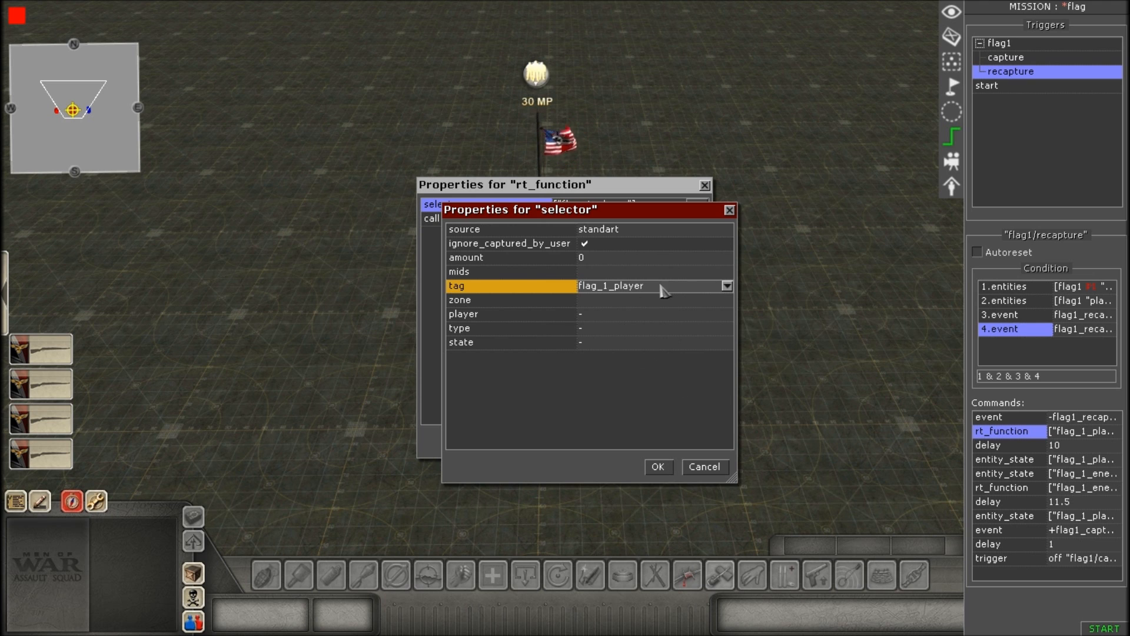
pyautogui.click(658, 467)
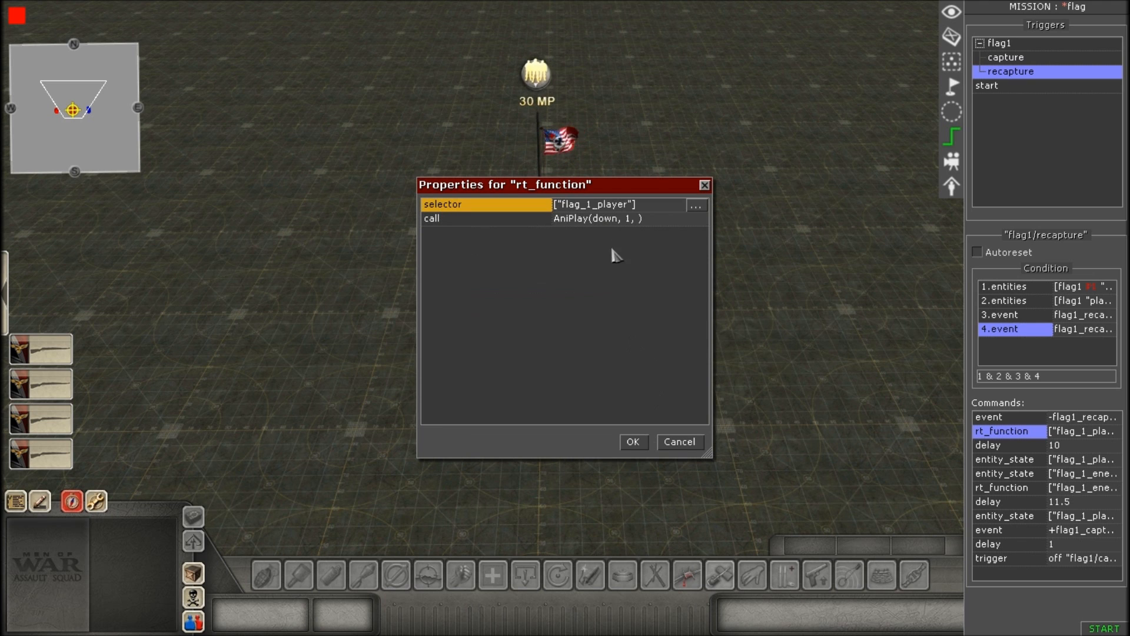
# Review the rt_function command's call function and its arguments, and accept the properties.
pyautogui.click(673, 225)
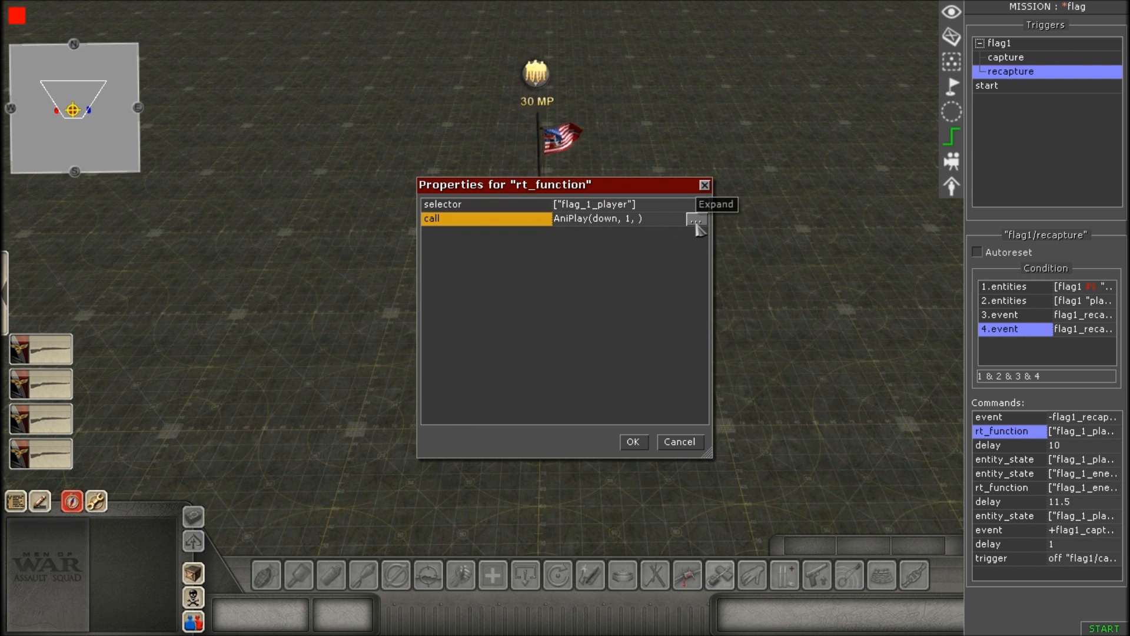
pyautogui.click(697, 220)
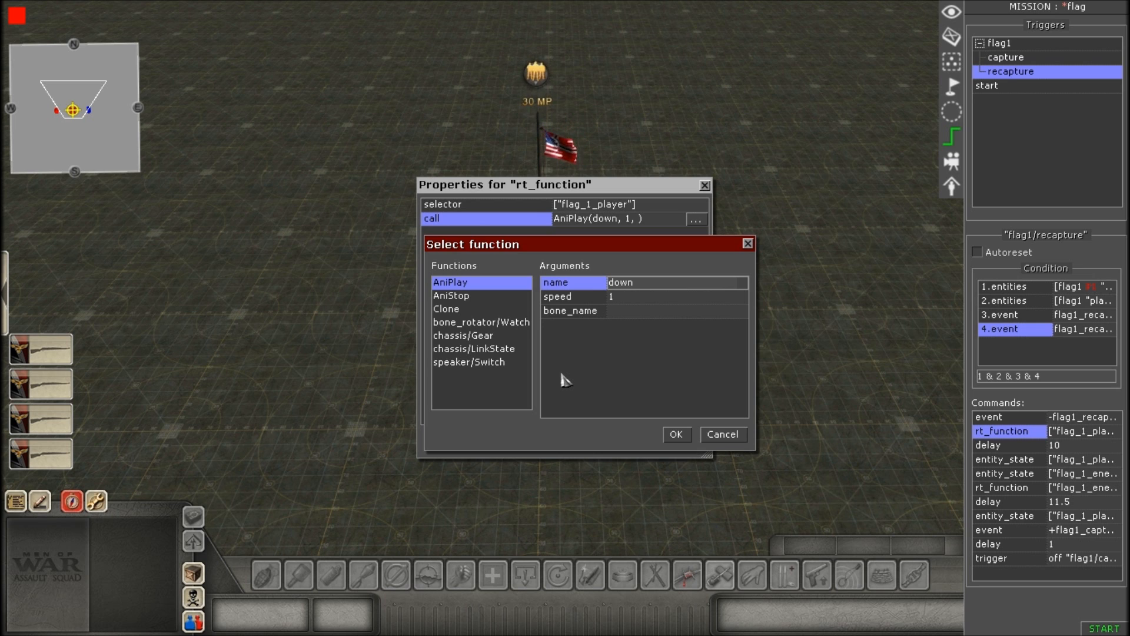
pyautogui.click(678, 437)
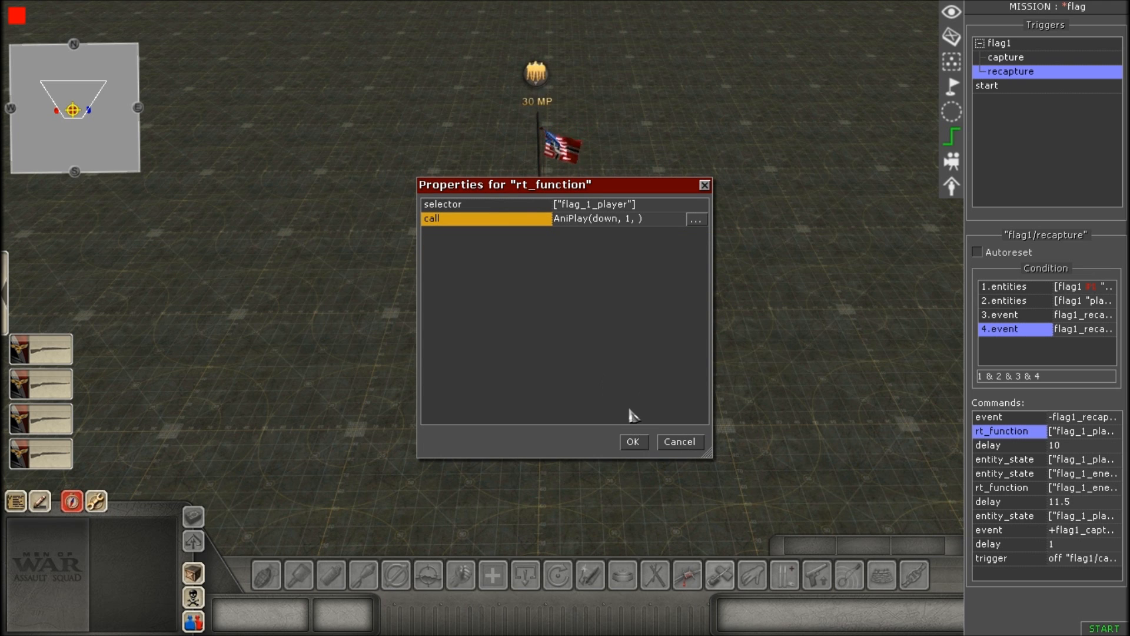
pyautogui.click(634, 442)
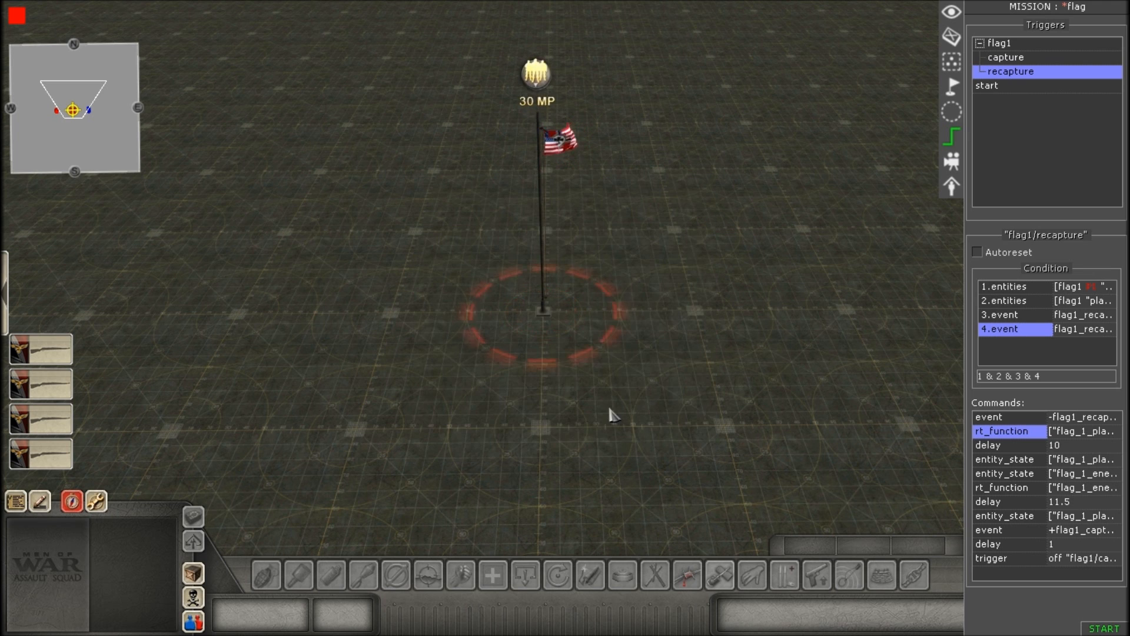
# Review the time entry of the delay command after the first rt_function, and accept its properties.
pyautogui.click(1028, 446)
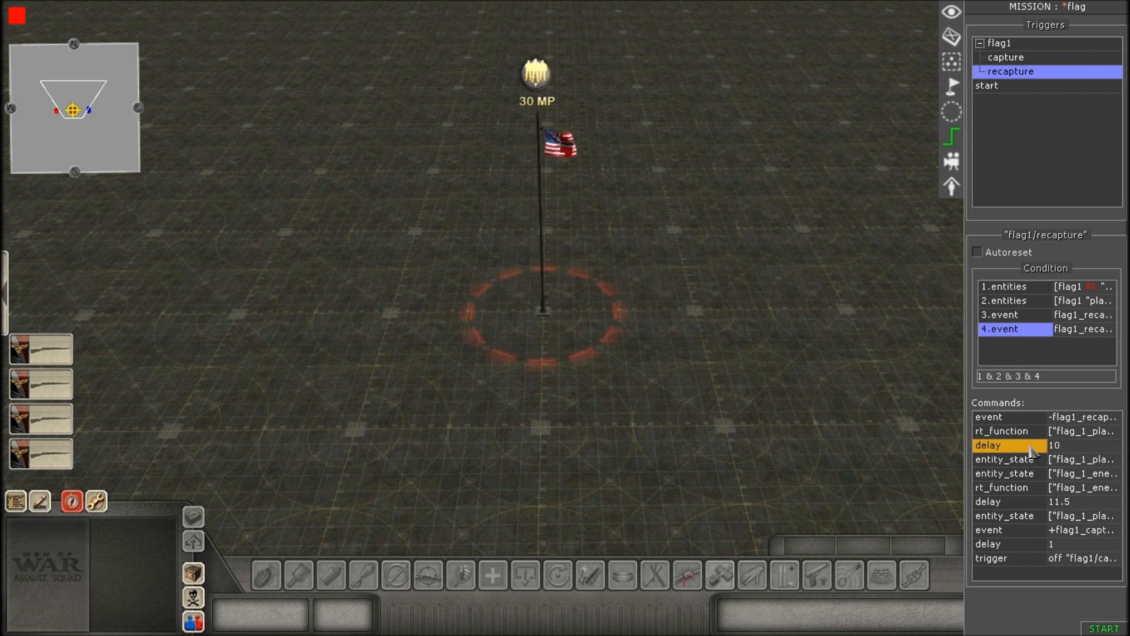
pyautogui.doubleClick(1030, 449)
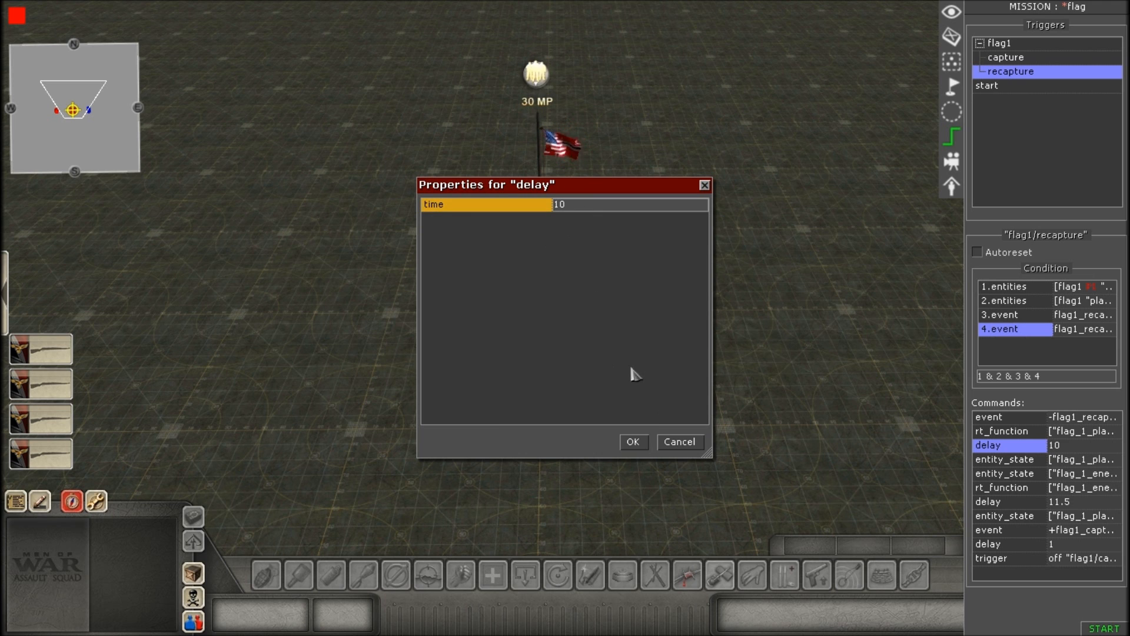
pyautogui.click(633, 442)
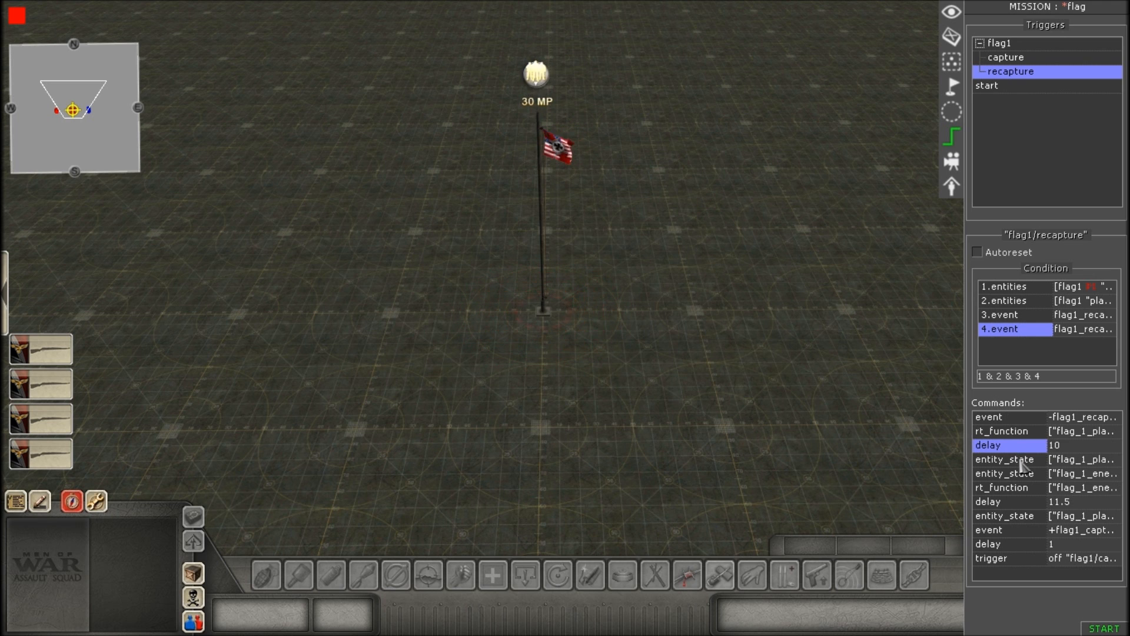
# Open the first entity_state command of the recapture trigger and set its selector's tag to flag_1_player.
pyautogui.doubleClick(1021, 465)
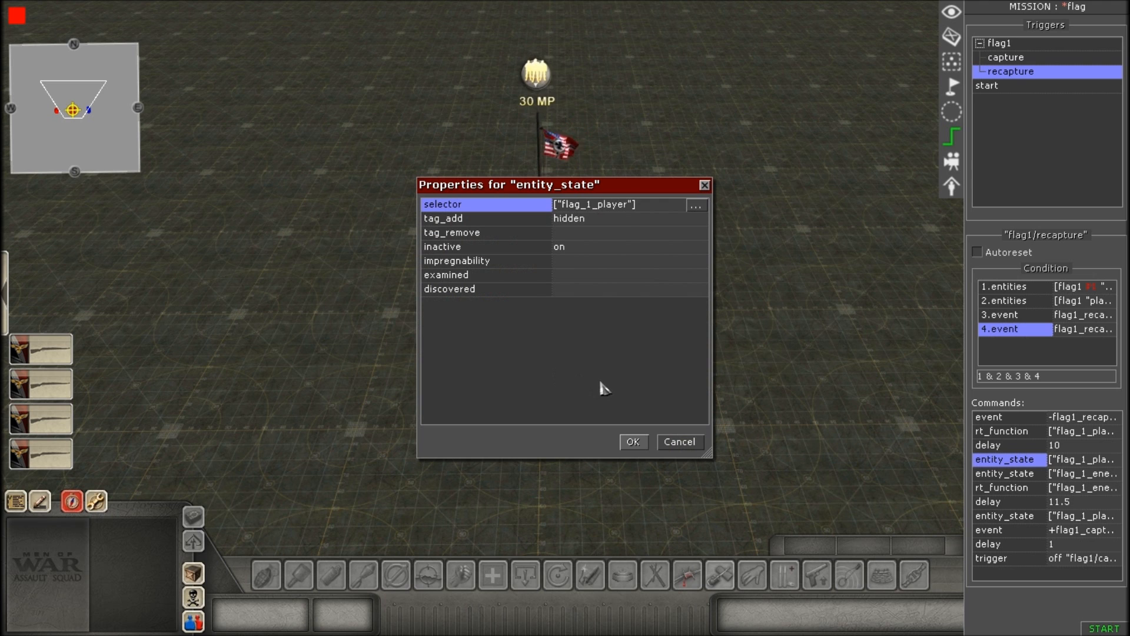
pyautogui.click(642, 206)
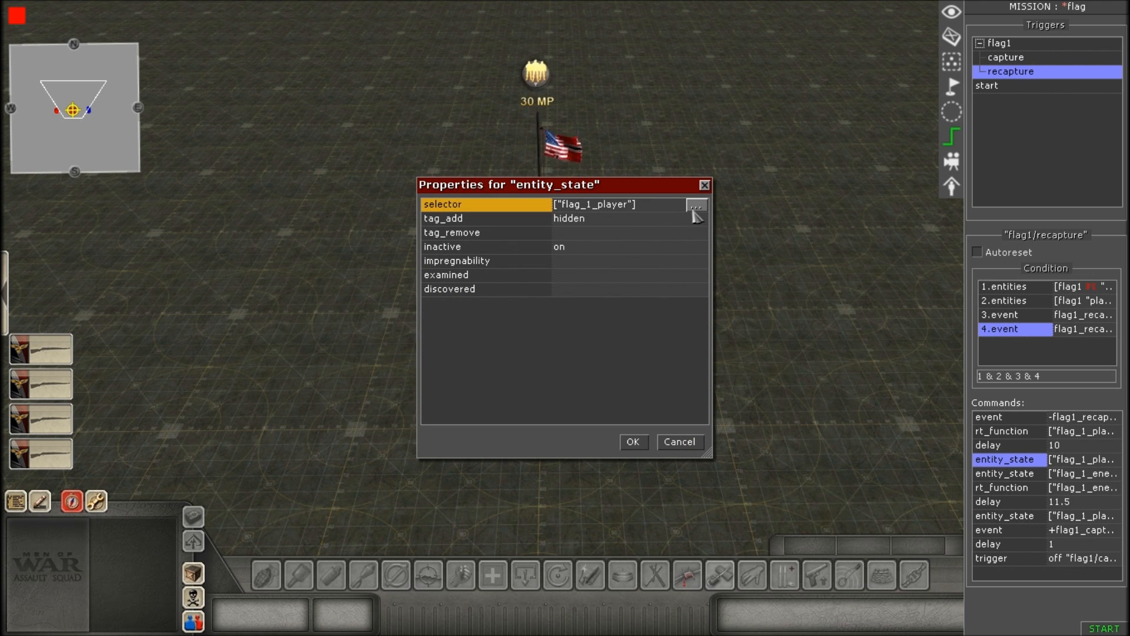
pyautogui.click(695, 206)
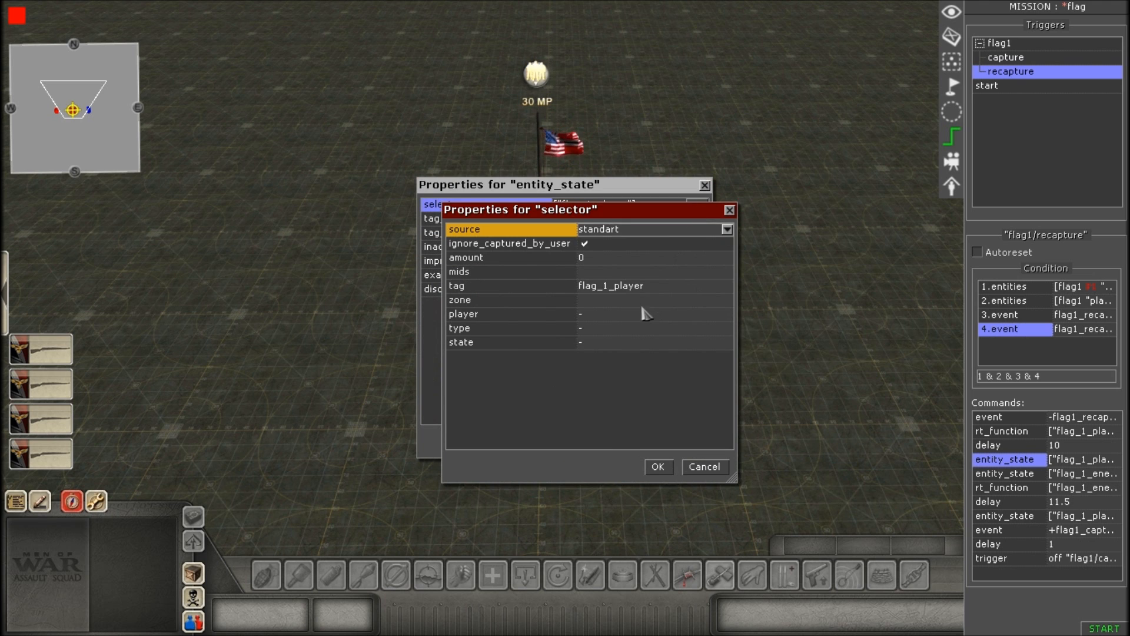
pyautogui.click(671, 286)
pyautogui.click(728, 286)
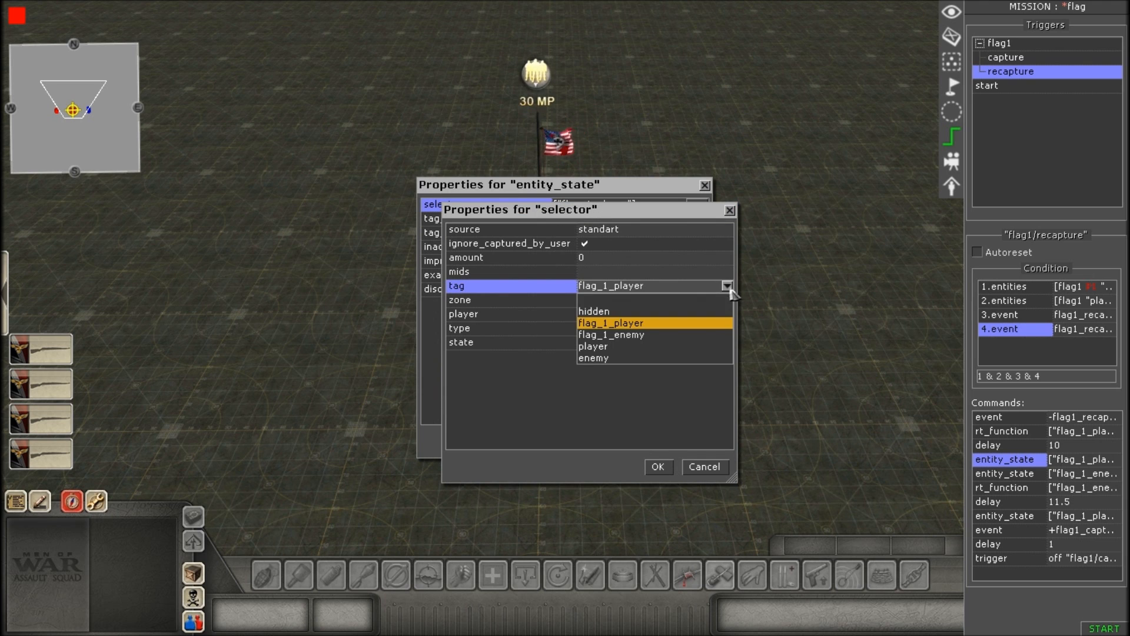
pyautogui.click(654, 325)
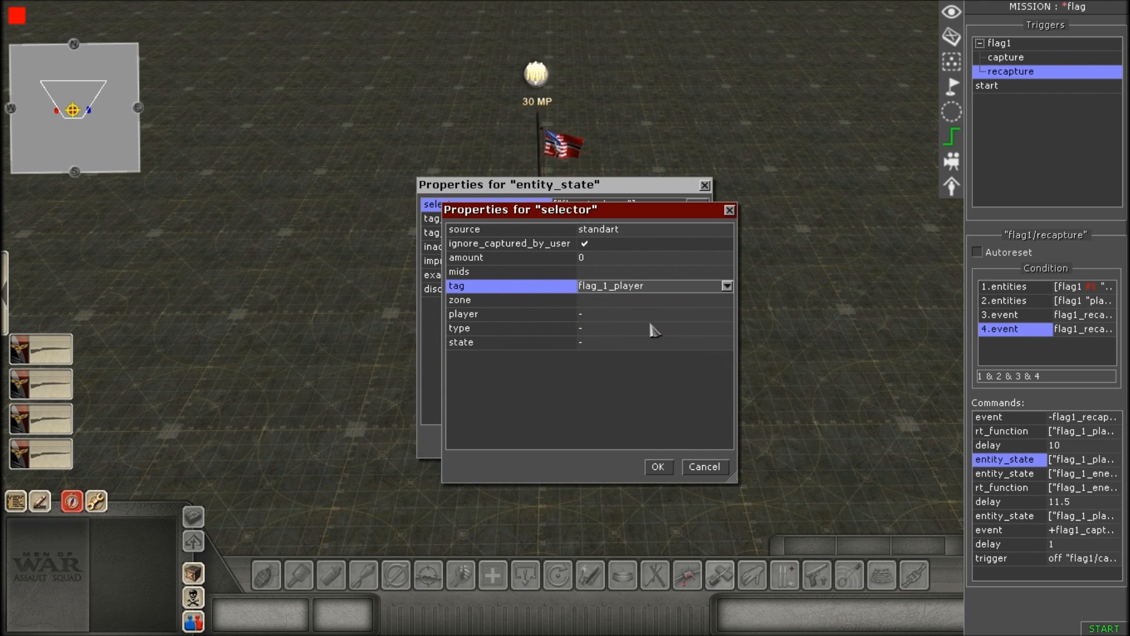
pyautogui.click(659, 468)
# Review the first entity_state command's tag_add and inactive entries, and accept the properties.
pyautogui.click(609, 222)
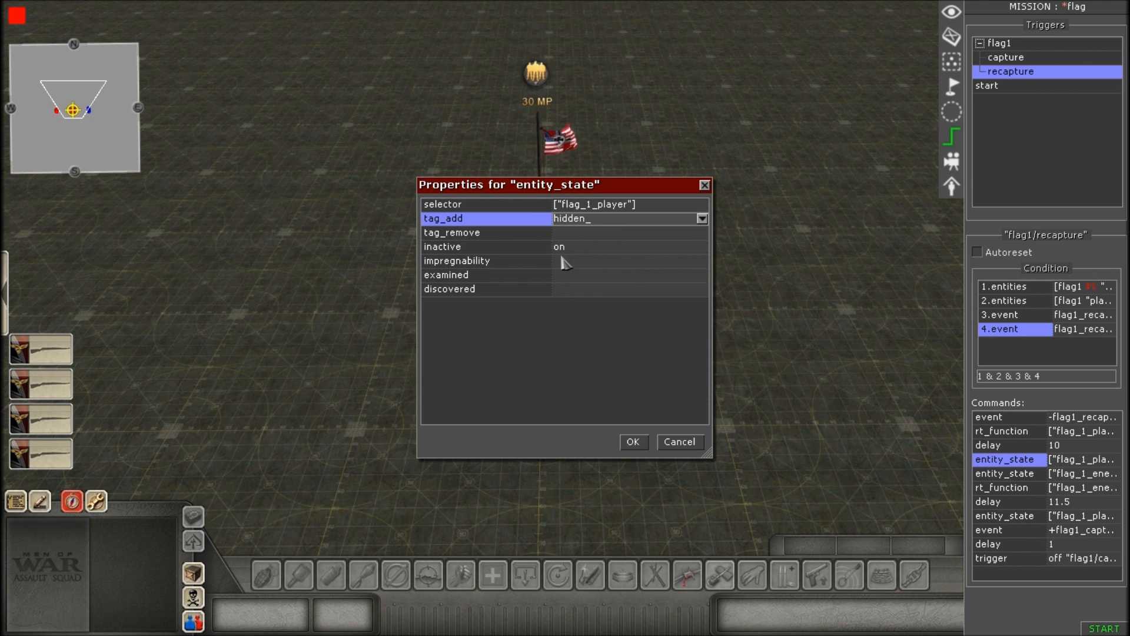
pyautogui.click(581, 250)
pyautogui.click(561, 326)
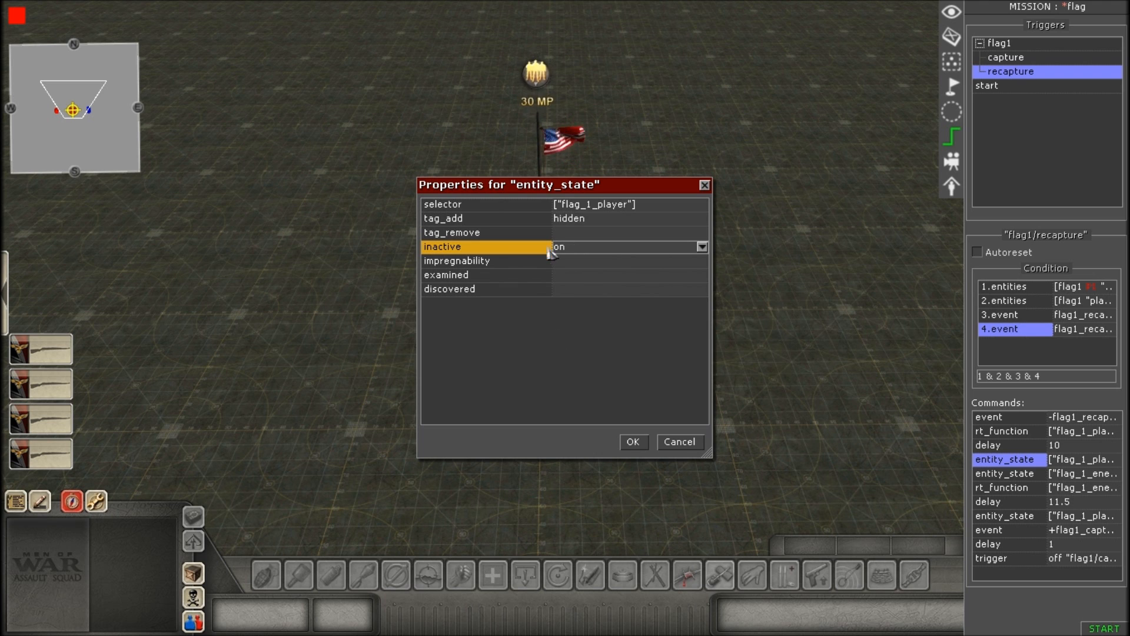
pyautogui.click(584, 254)
pyautogui.click(582, 252)
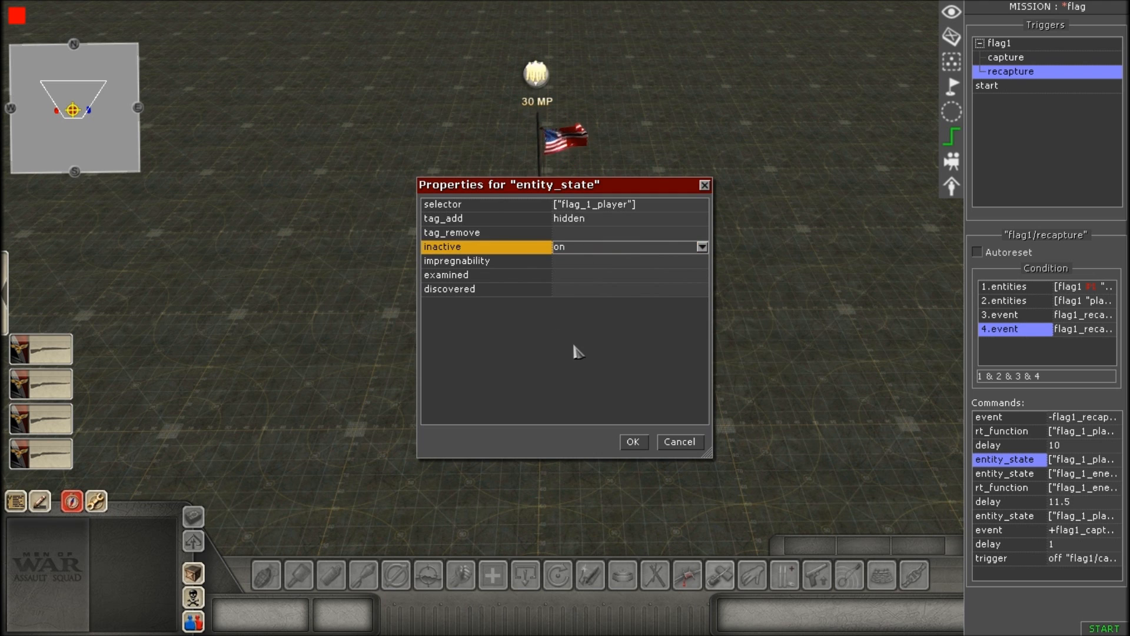
pyautogui.click(633, 443)
pyautogui.doubleClick(1011, 462)
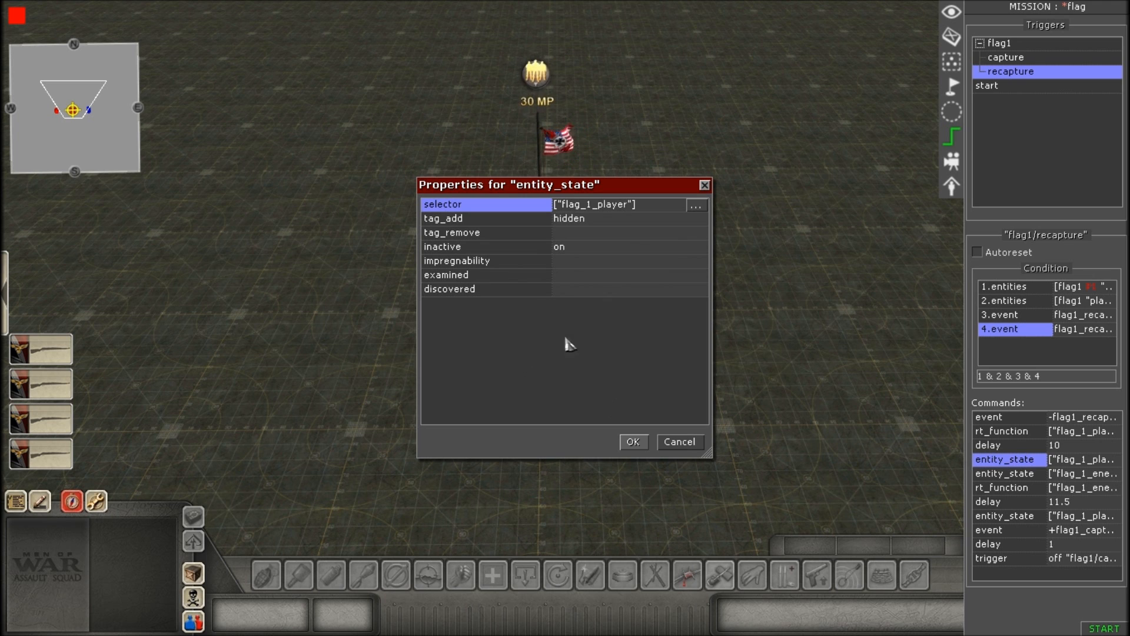
pyautogui.click(633, 442)
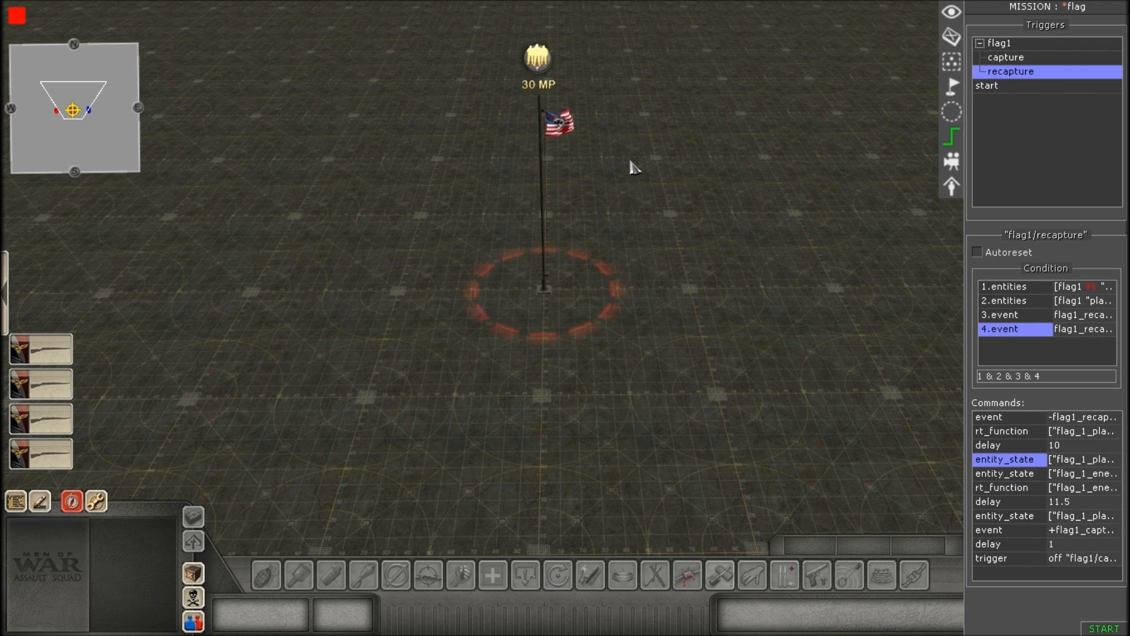
pyautogui.scroll(2, 671, 298)
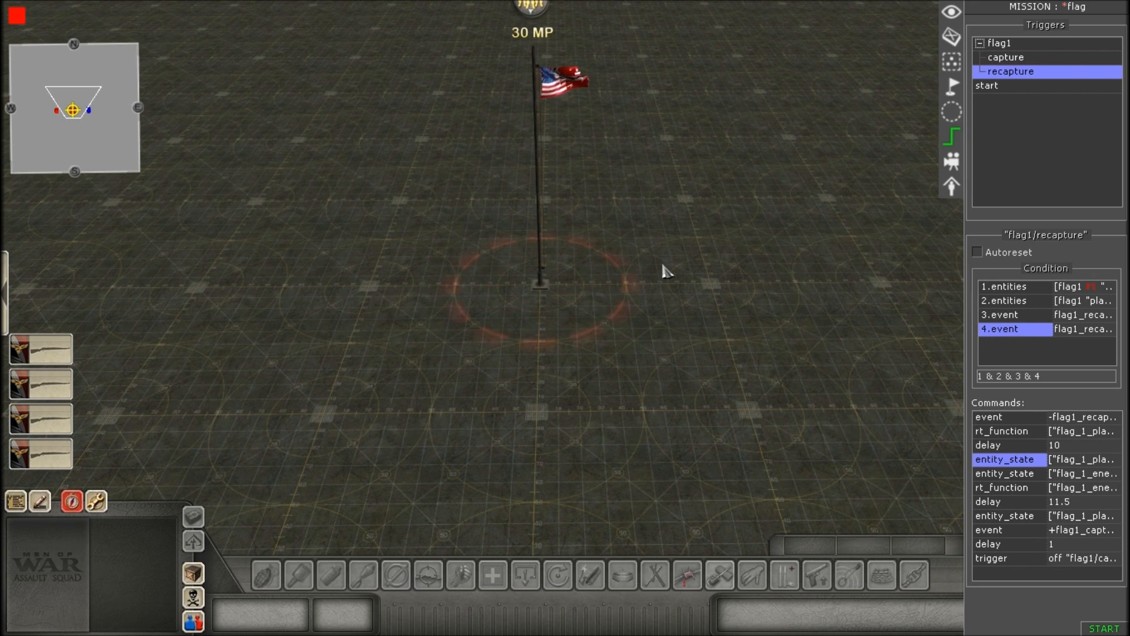
pyautogui.scroll(2, 662, 284)
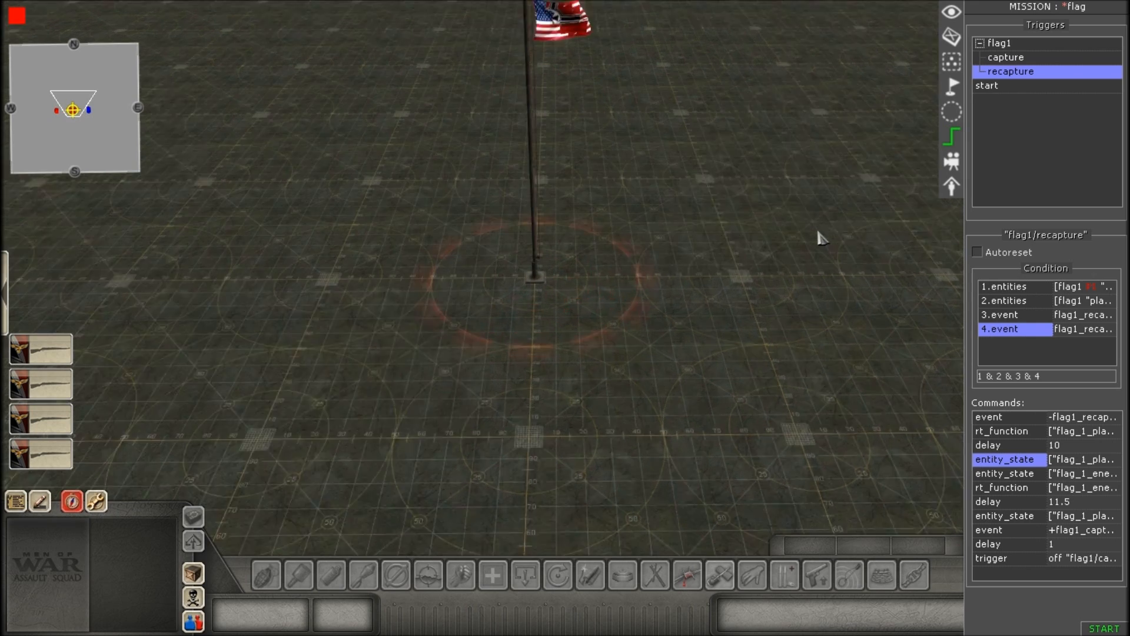
pyautogui.scroll(-4, 658, 265)
pyautogui.scroll(2, 625, 270)
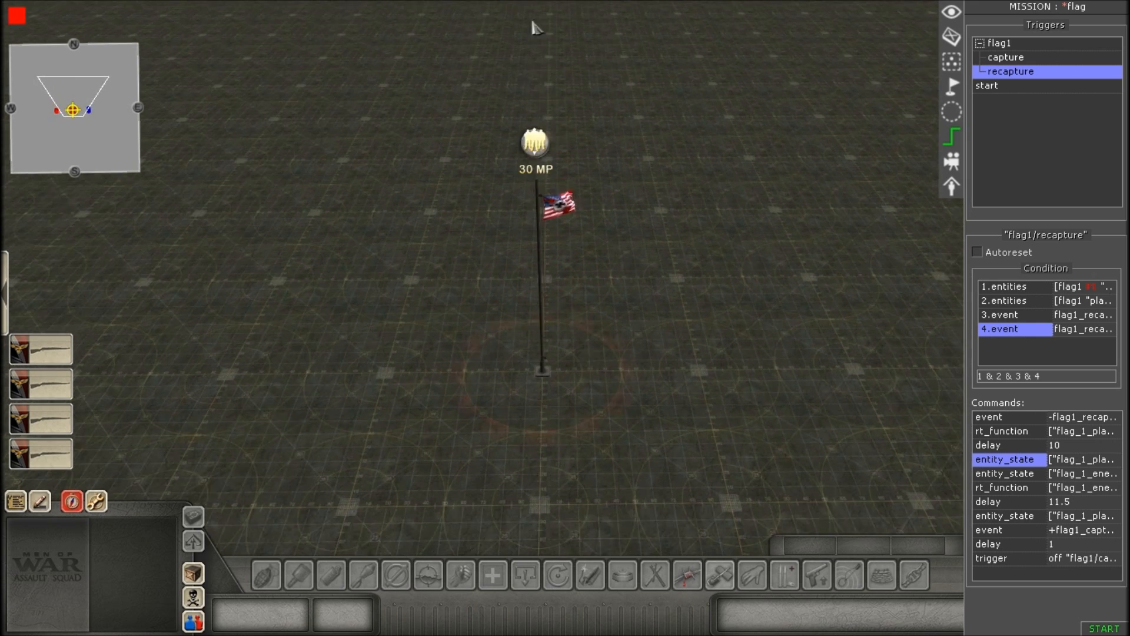
pyautogui.scroll(1, 630, 265)
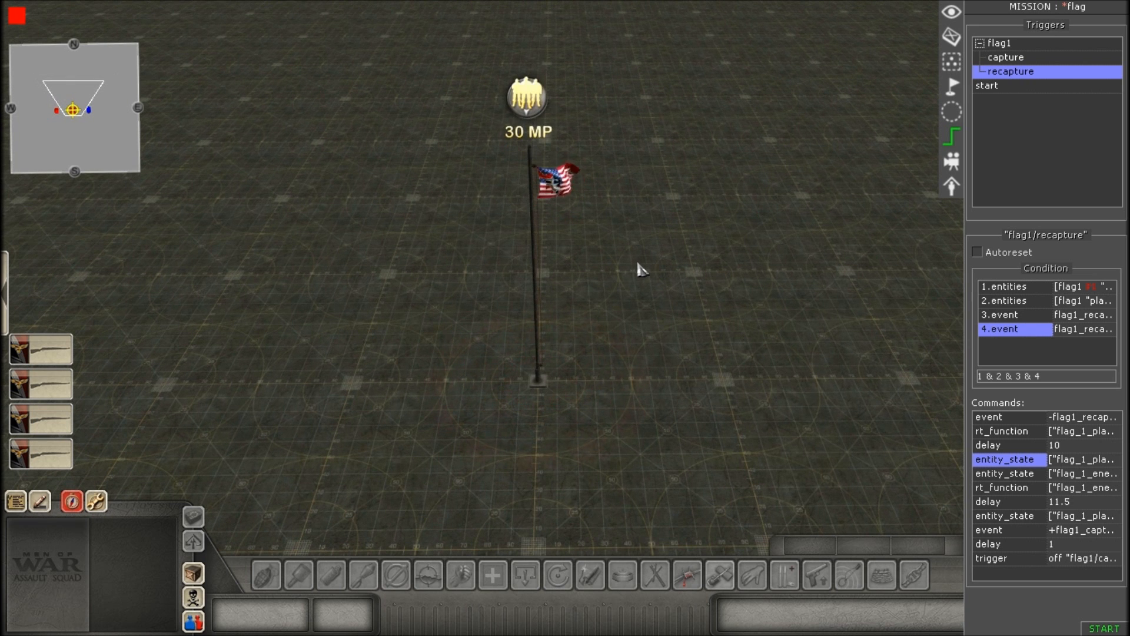
# Open the second entity_state command, review the tag entry of its selector, and accept the selector properties.
pyautogui.doubleClick(1008, 476)
pyautogui.click(572, 328)
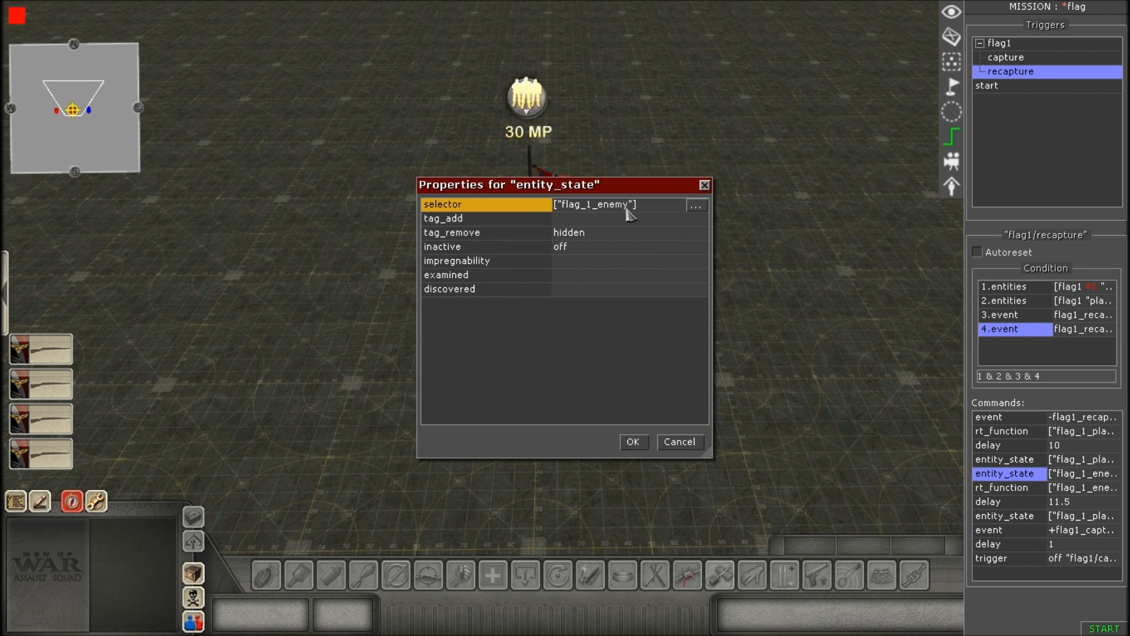
pyautogui.click(696, 205)
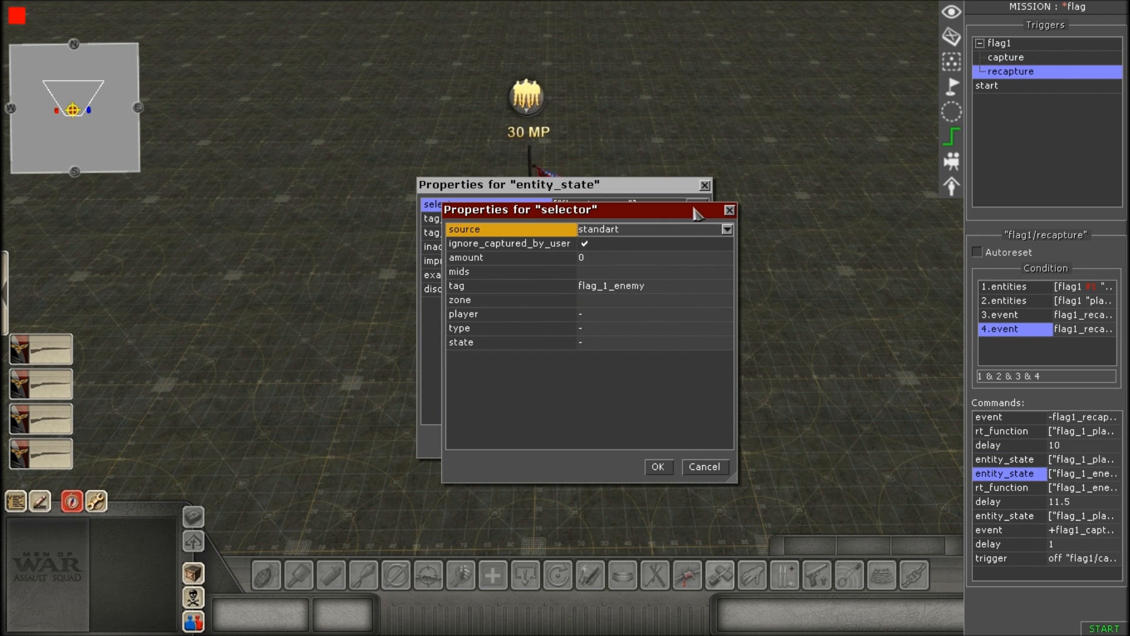
pyautogui.click(675, 287)
pyautogui.click(677, 285)
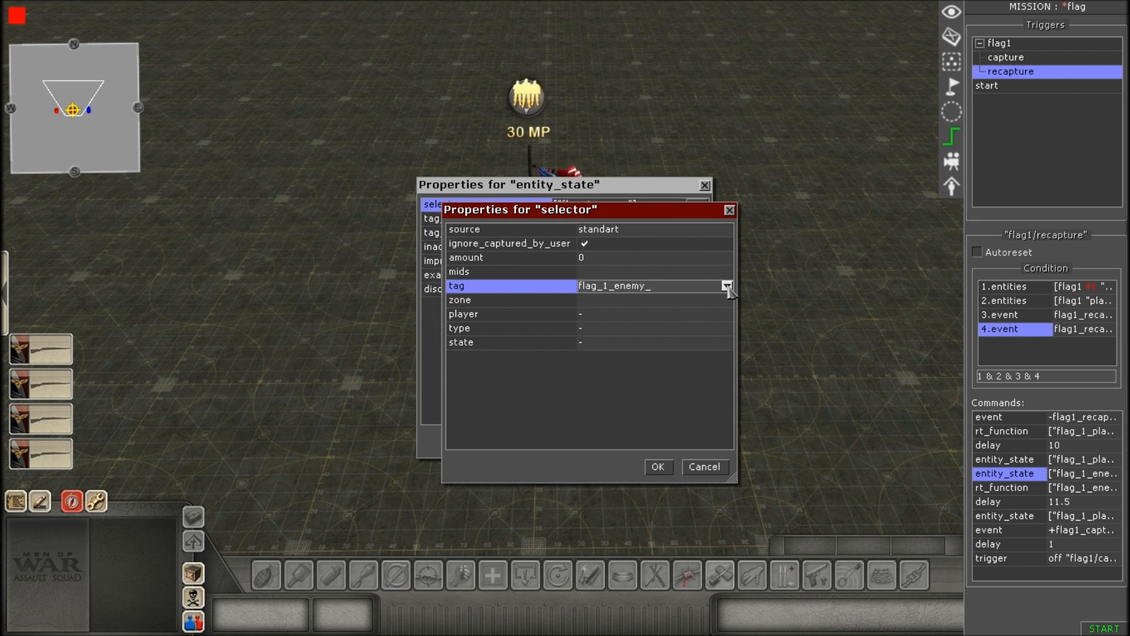
pyautogui.write('_')
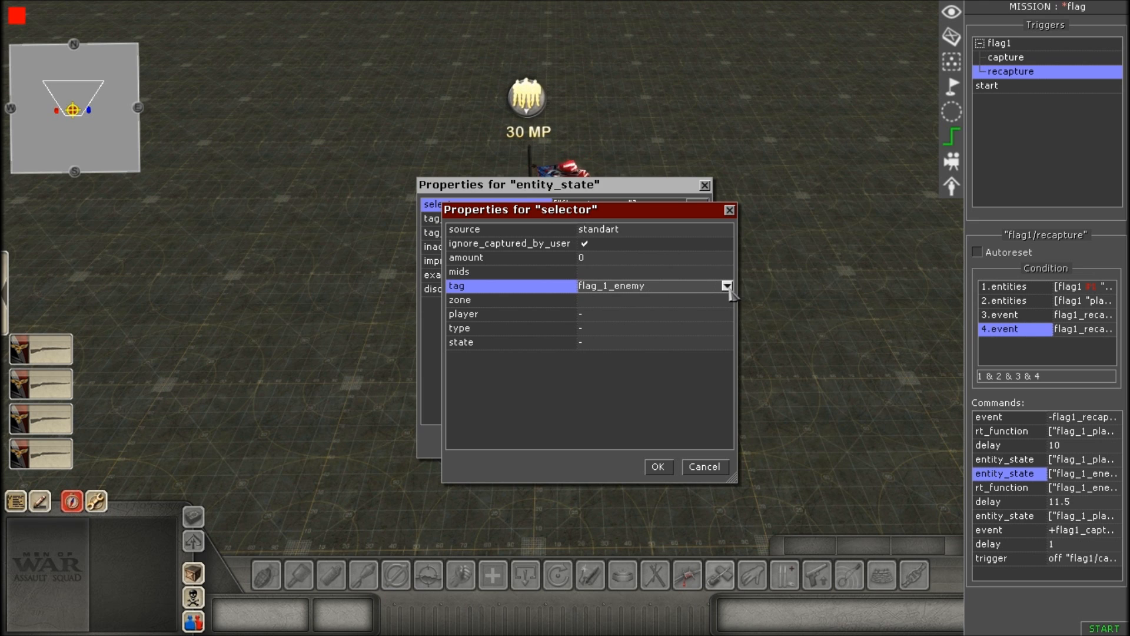
pyautogui.click(657, 468)
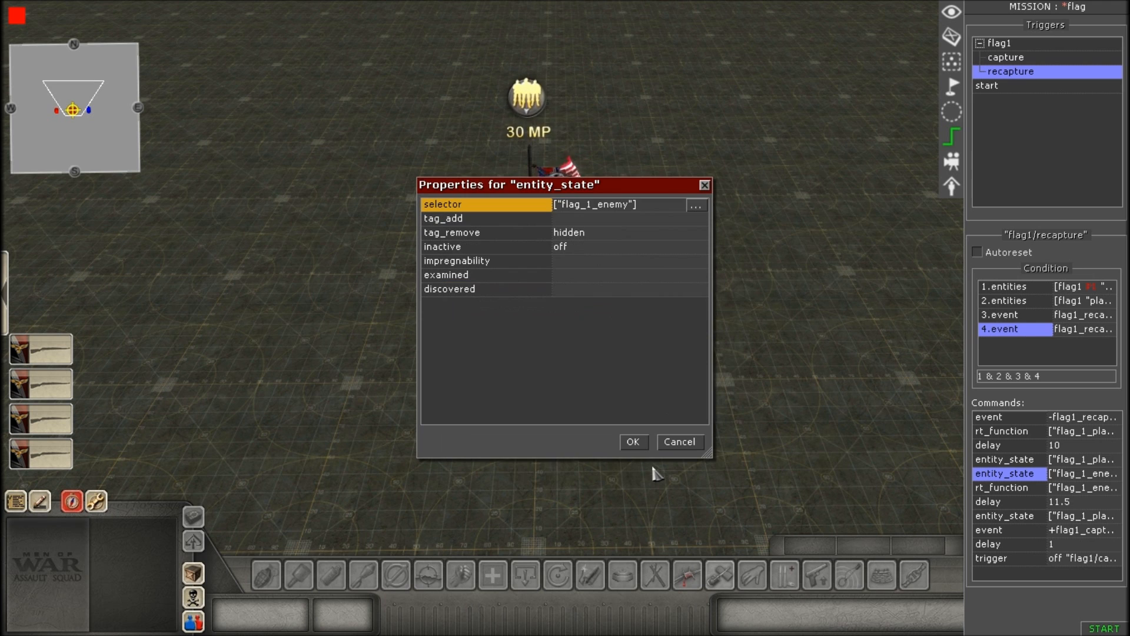
# Review the second entity_state command's tag_remove and inactive entries, and accept the properties.
pyautogui.click(609, 234)
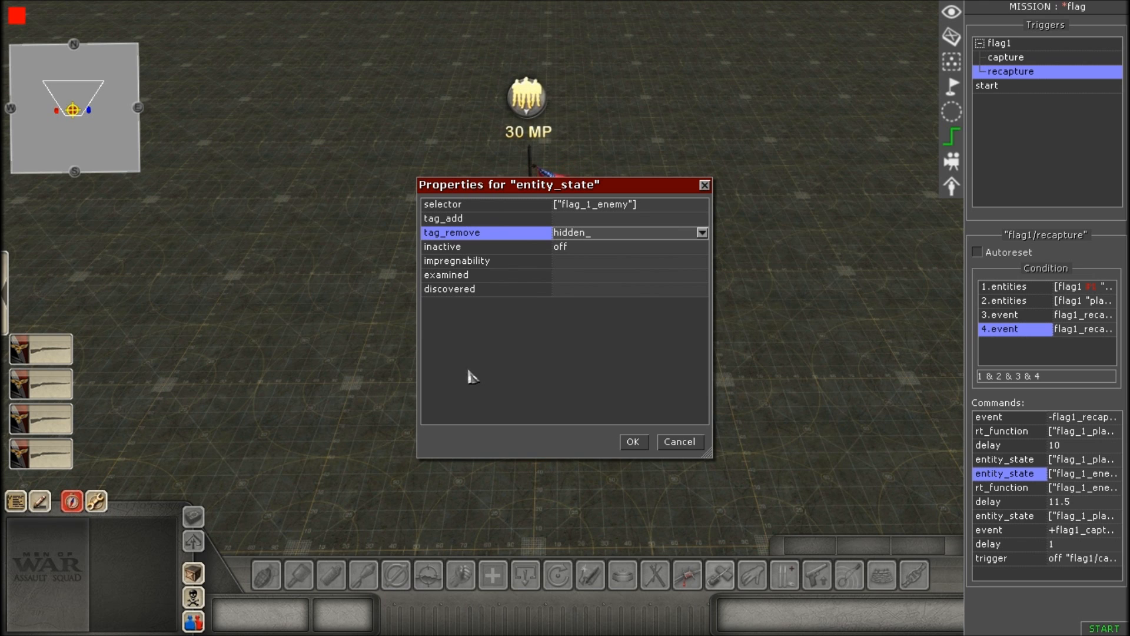
pyautogui.click(597, 252)
pyautogui.click(595, 248)
pyautogui.click(595, 247)
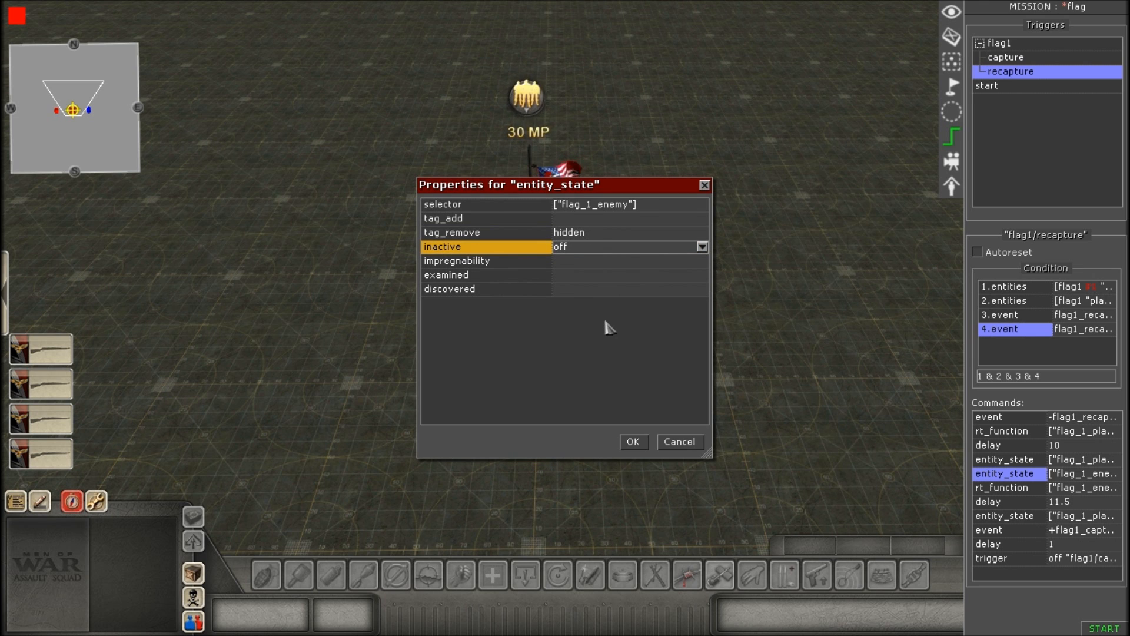
pyautogui.click(632, 442)
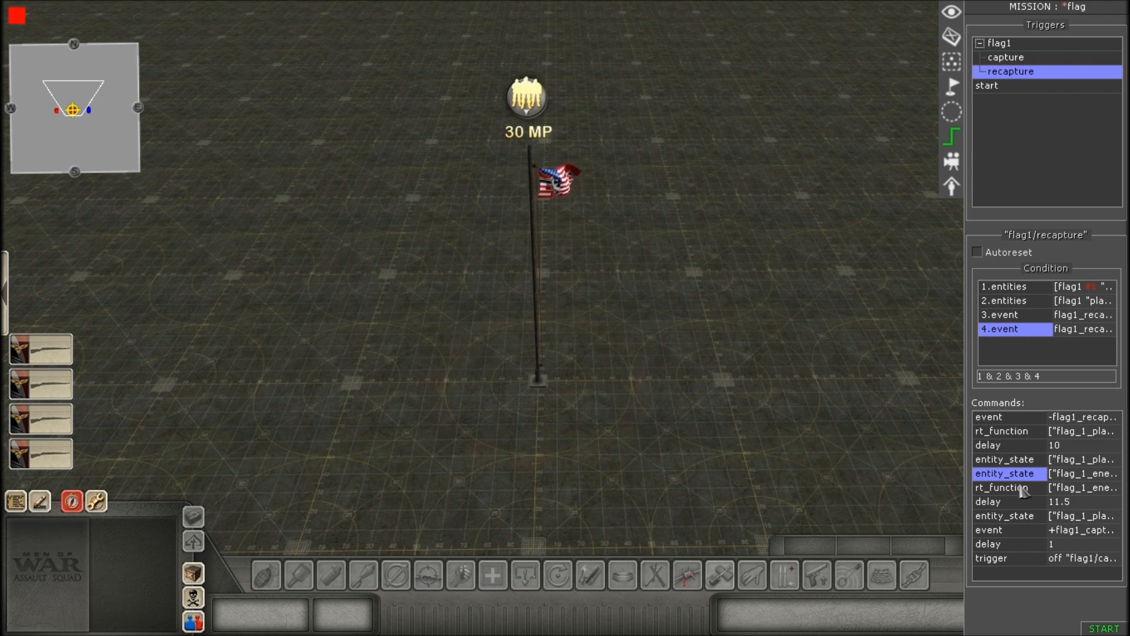
# Open the second rt_function command and set its selector's tag to flag_1_enemy.
pyautogui.doubleClick(1000, 487)
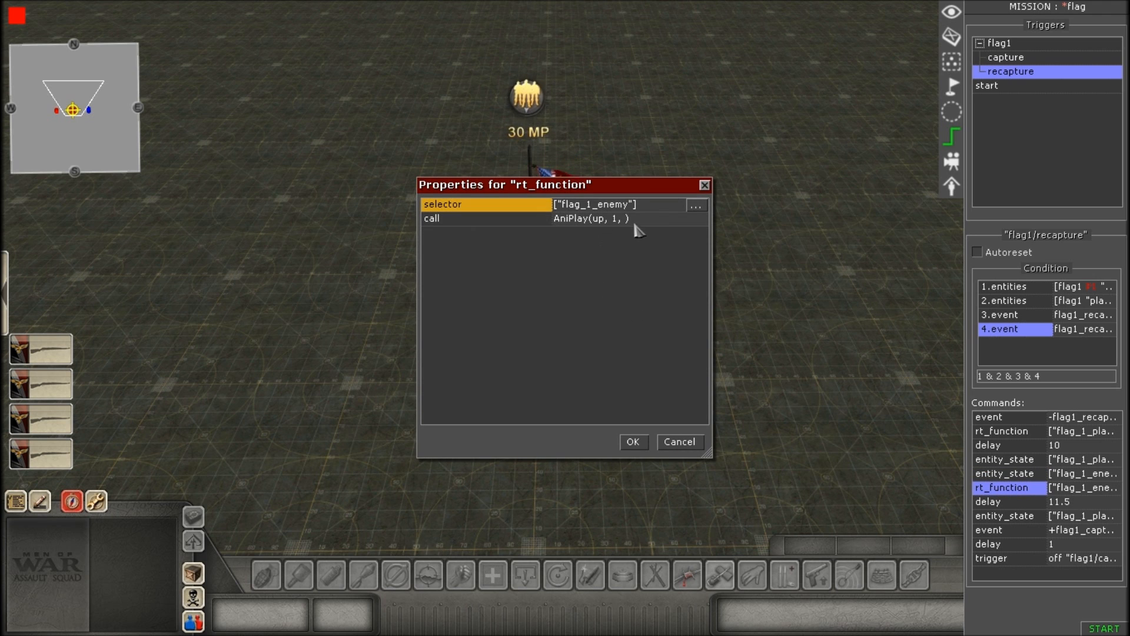
pyautogui.click(696, 206)
pyautogui.click(674, 287)
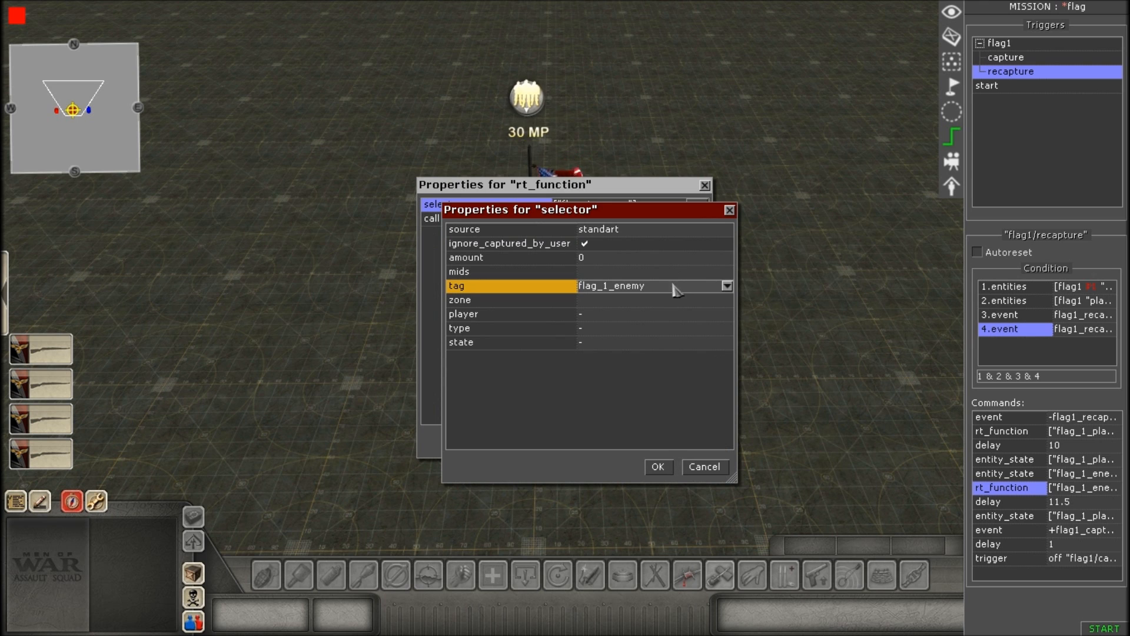
pyautogui.click(727, 285)
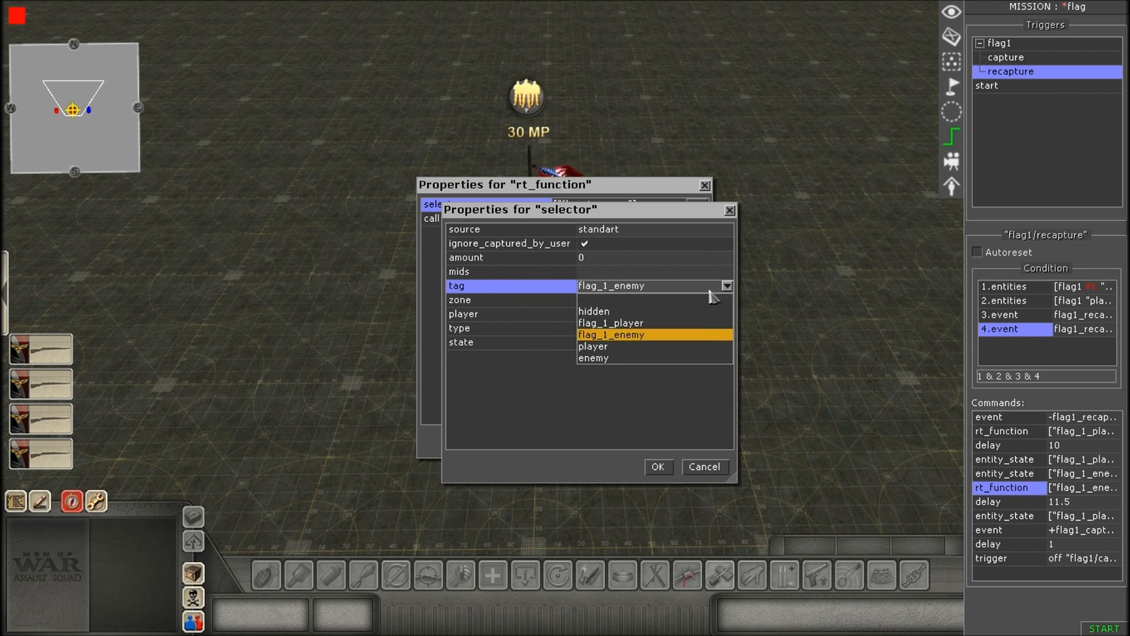
pyautogui.click(643, 335)
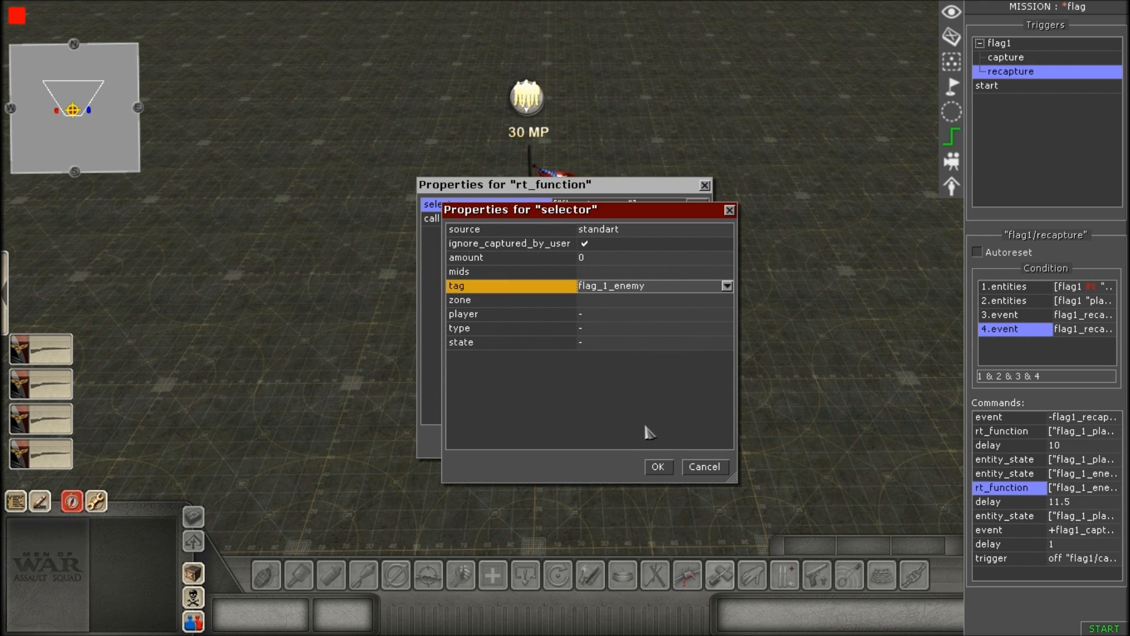
pyautogui.click(664, 468)
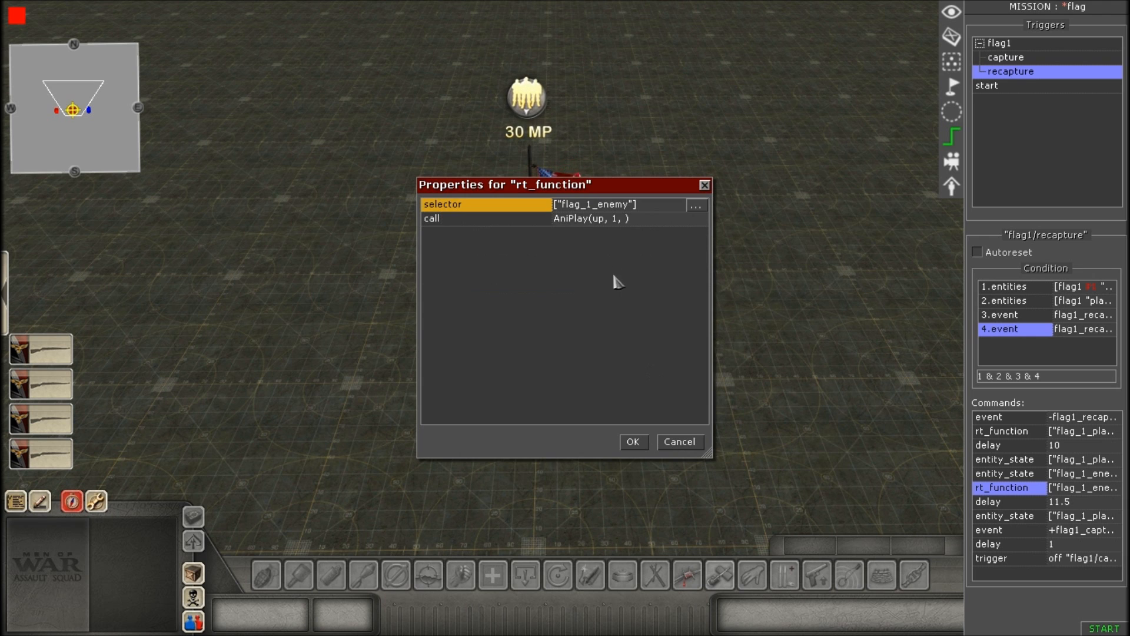
# Review the second rt_function command's call function and its arguments, and accept the properties.
pyautogui.click(645, 221)
pyautogui.click(697, 221)
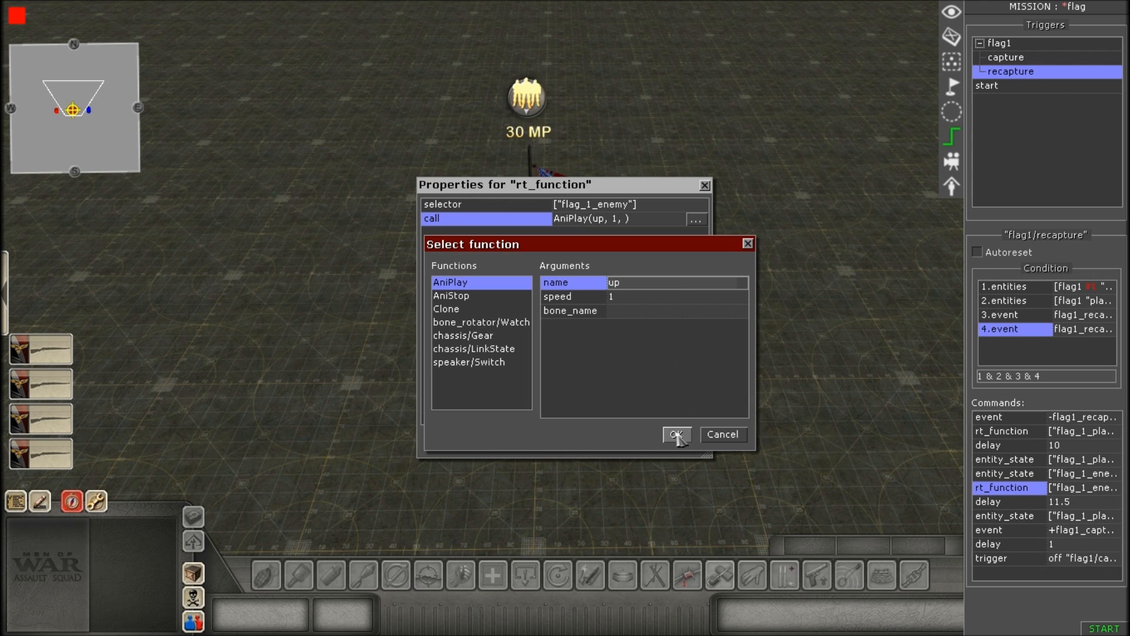
pyautogui.click(624, 356)
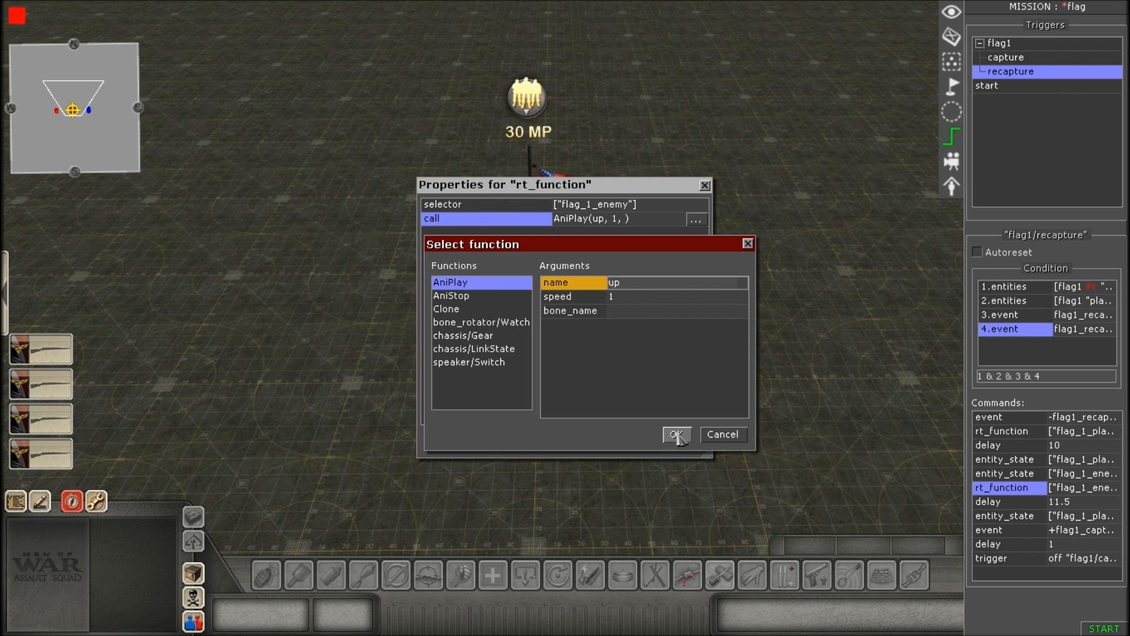
pyautogui.click(677, 435)
pyautogui.click(634, 443)
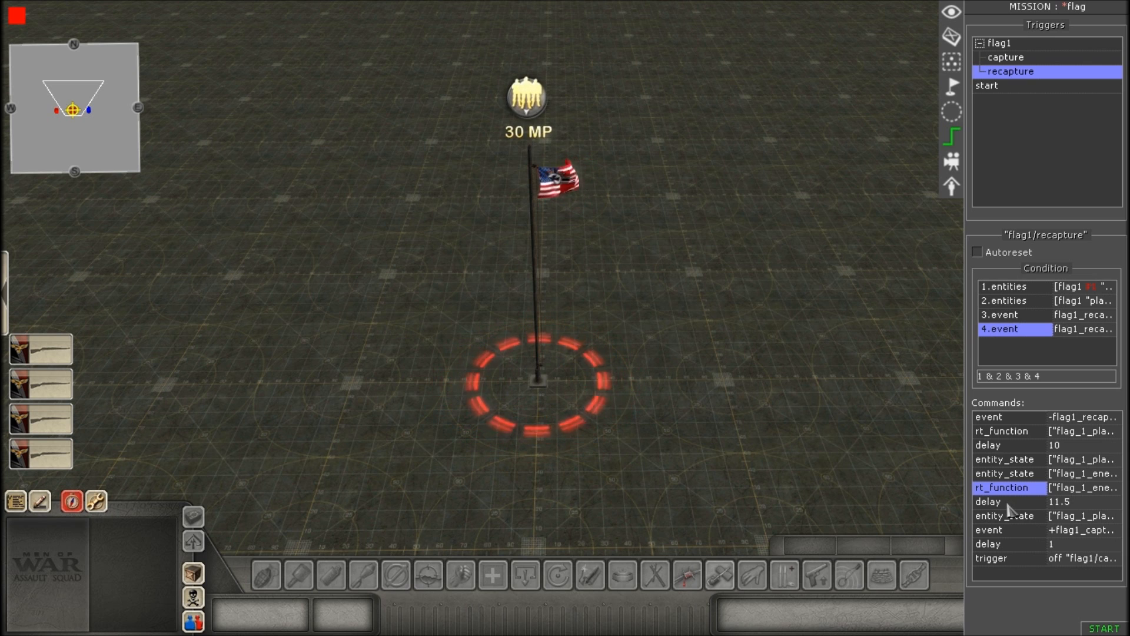
# Open the second delay command of the recapture trigger, review its time entry, and accept the properties.
pyautogui.scroll(3, 636, 429)
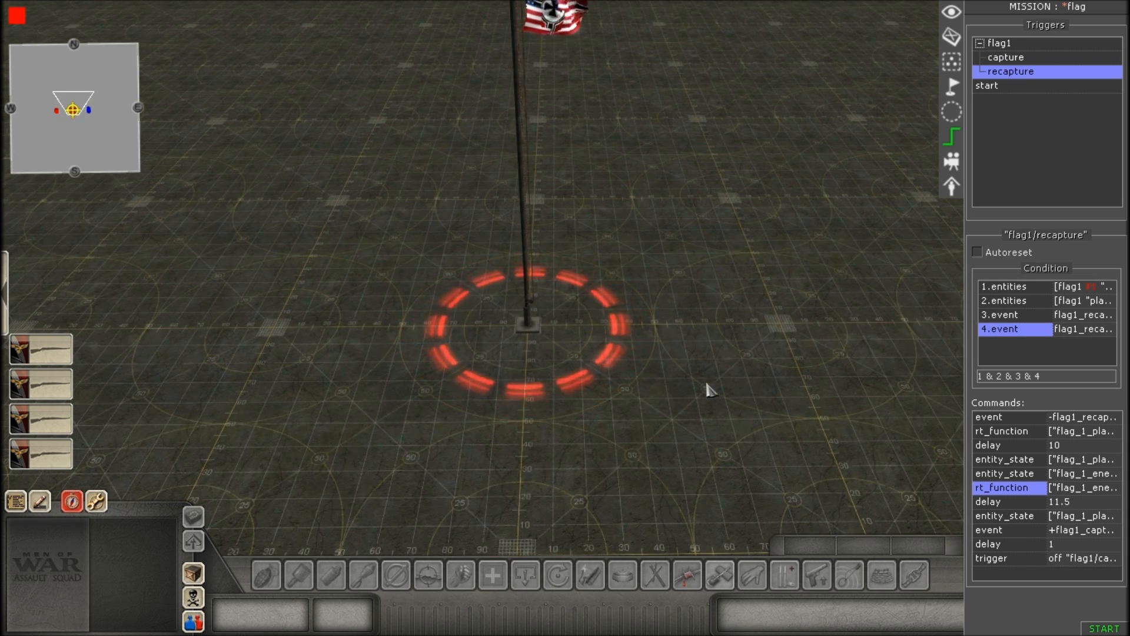
pyautogui.scroll(-3, 666, 126)
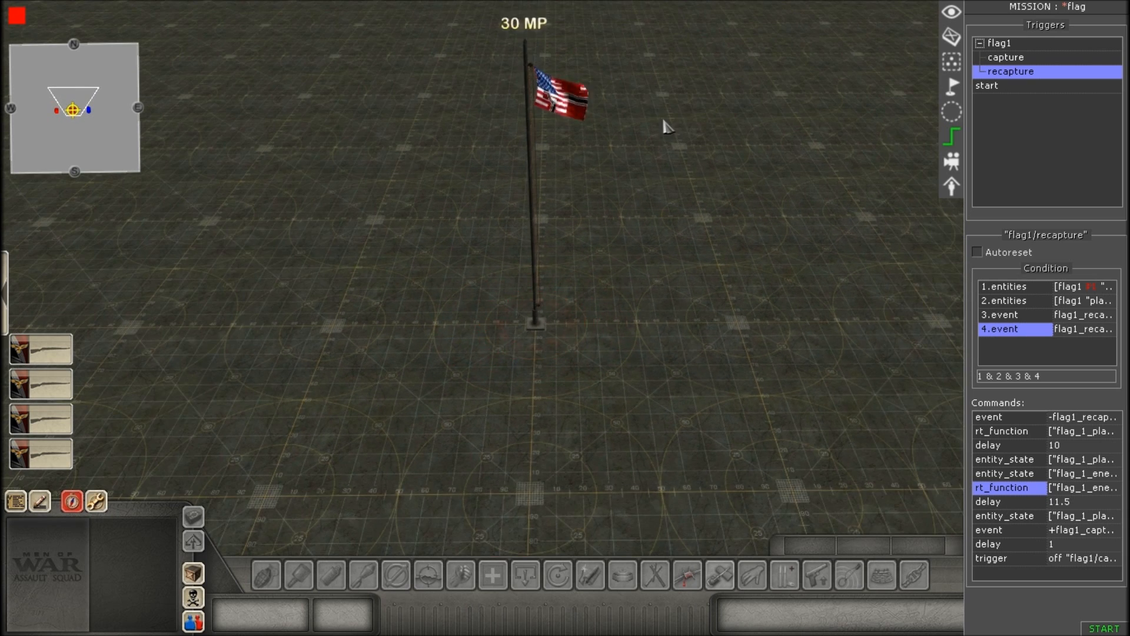
pyautogui.doubleClick(1007, 502)
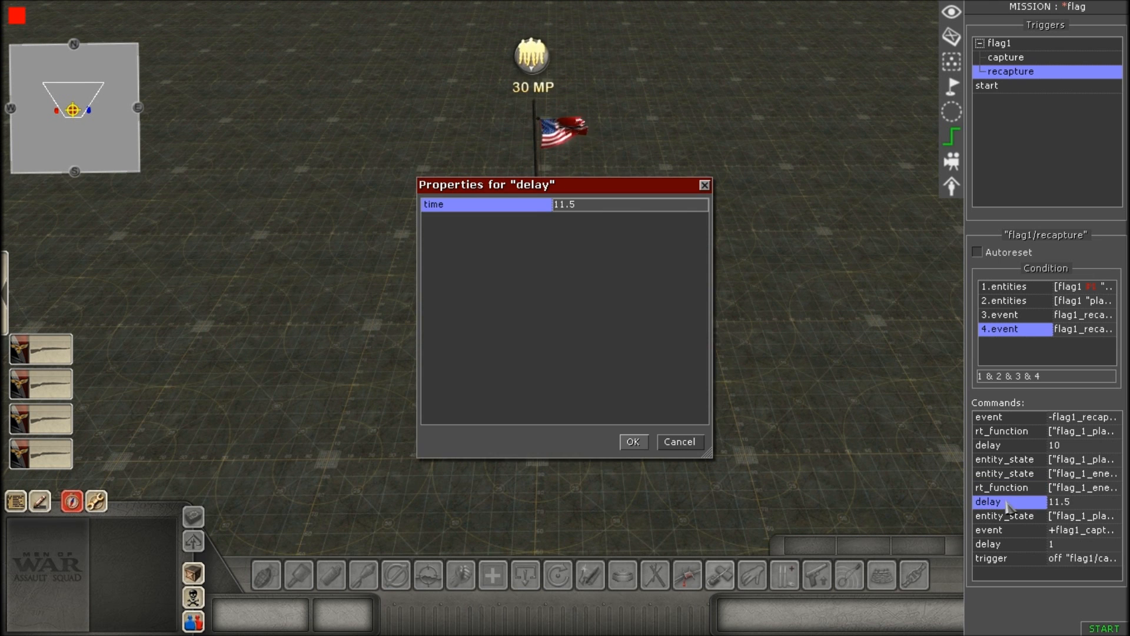
pyautogui.scroll(3, 651, 102)
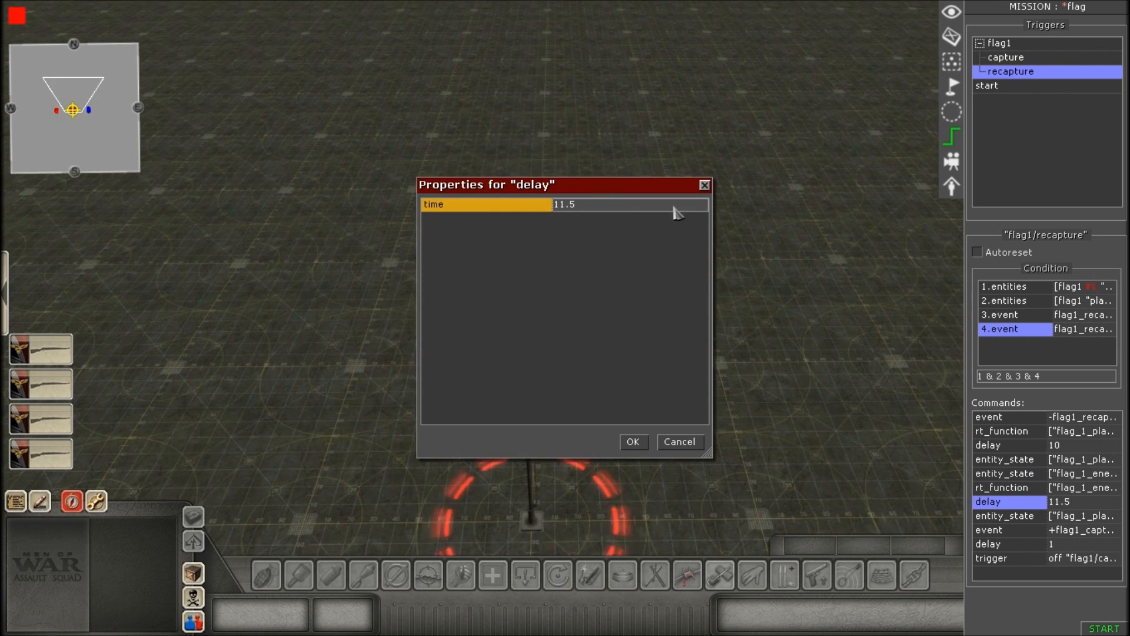
pyautogui.scroll(-3, 651, 103)
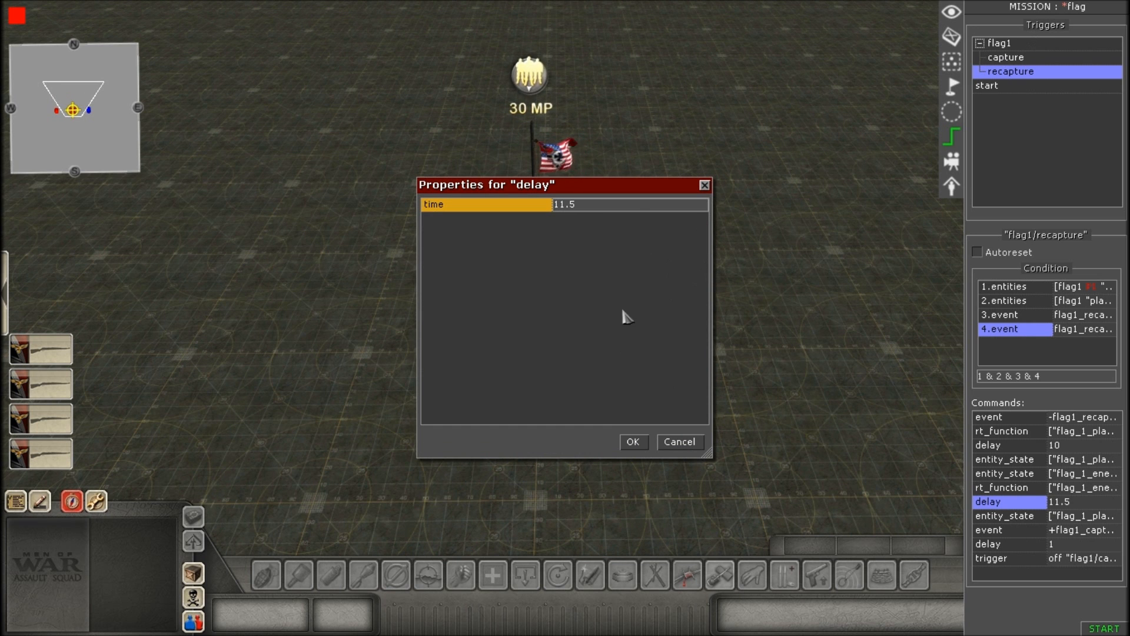
pyautogui.scroll(3, 590, 84)
pyautogui.scroll(-3, 590, 84)
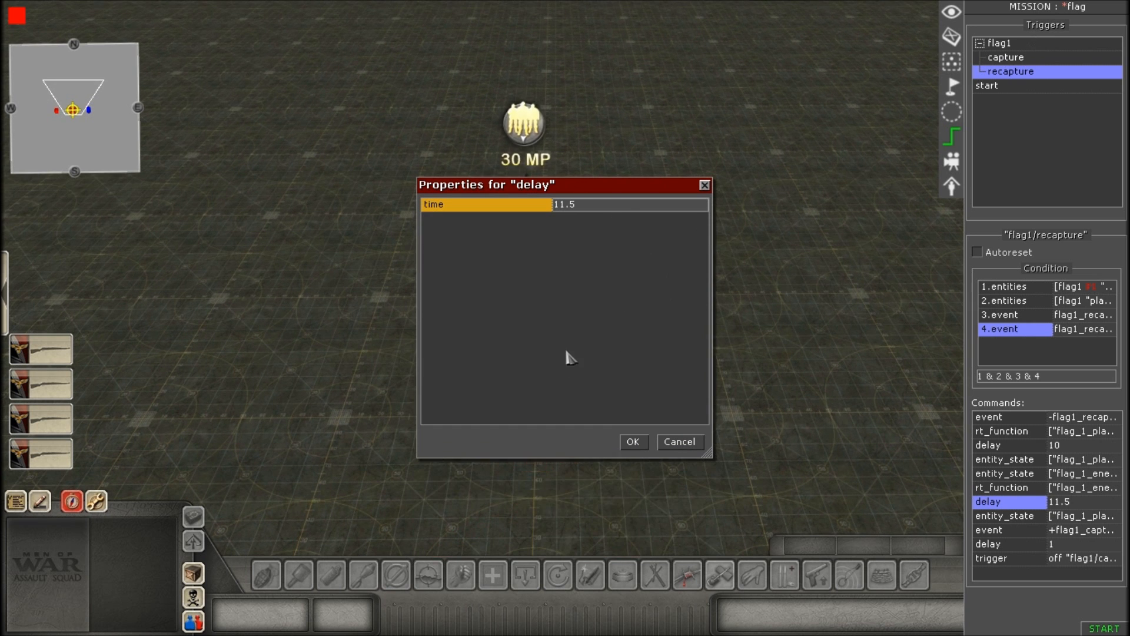
pyautogui.click(633, 443)
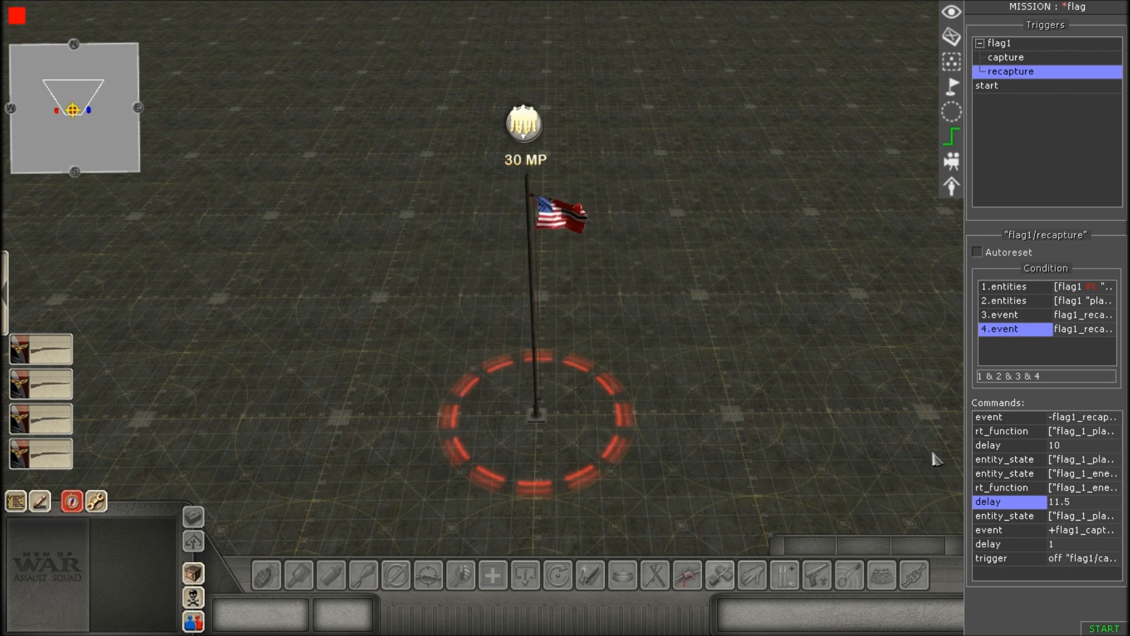
# Open the third entity_state command, choose flag_1_player as its selector's tag, and accept the selector properties.
pyautogui.doubleClick(1018, 518)
pyautogui.click(626, 204)
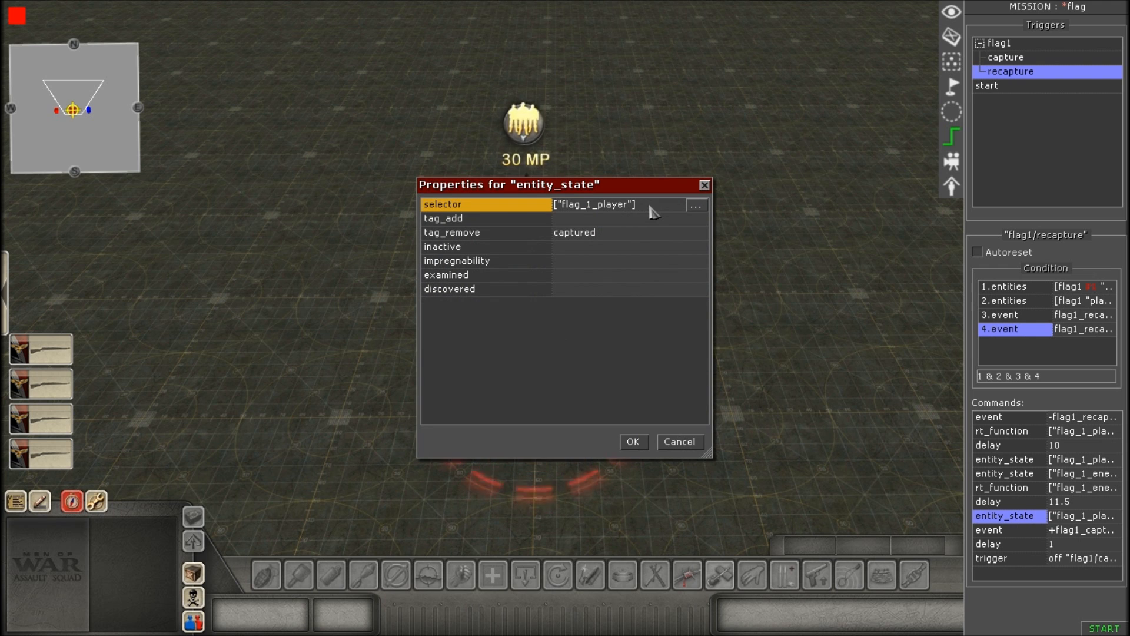
pyautogui.click(696, 205)
pyautogui.click(712, 468)
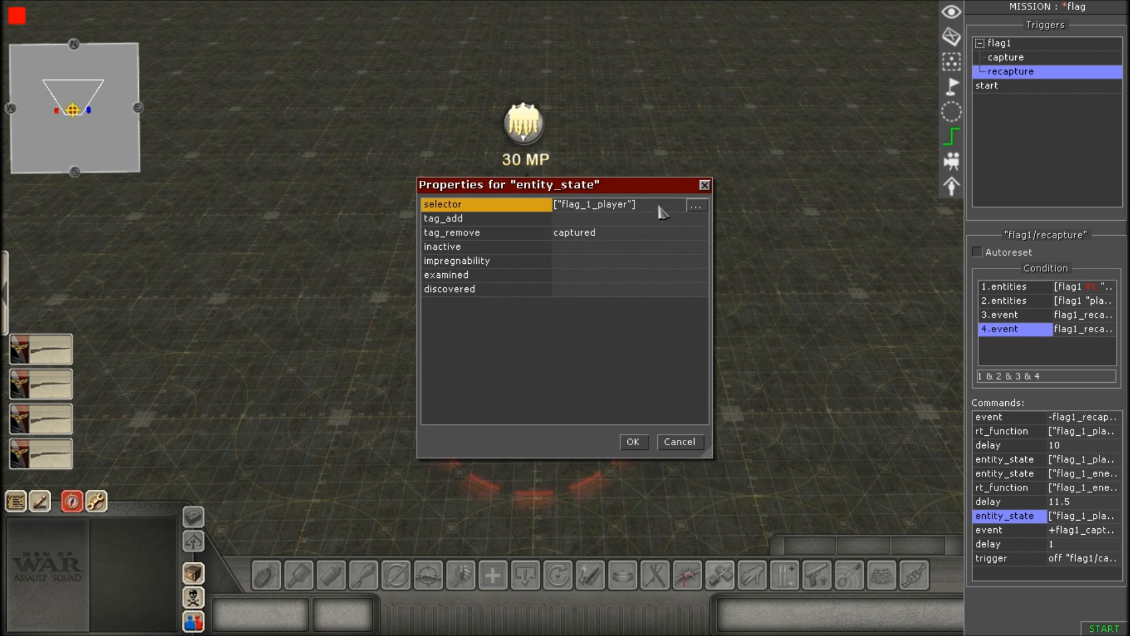
pyautogui.click(694, 206)
pyautogui.click(669, 289)
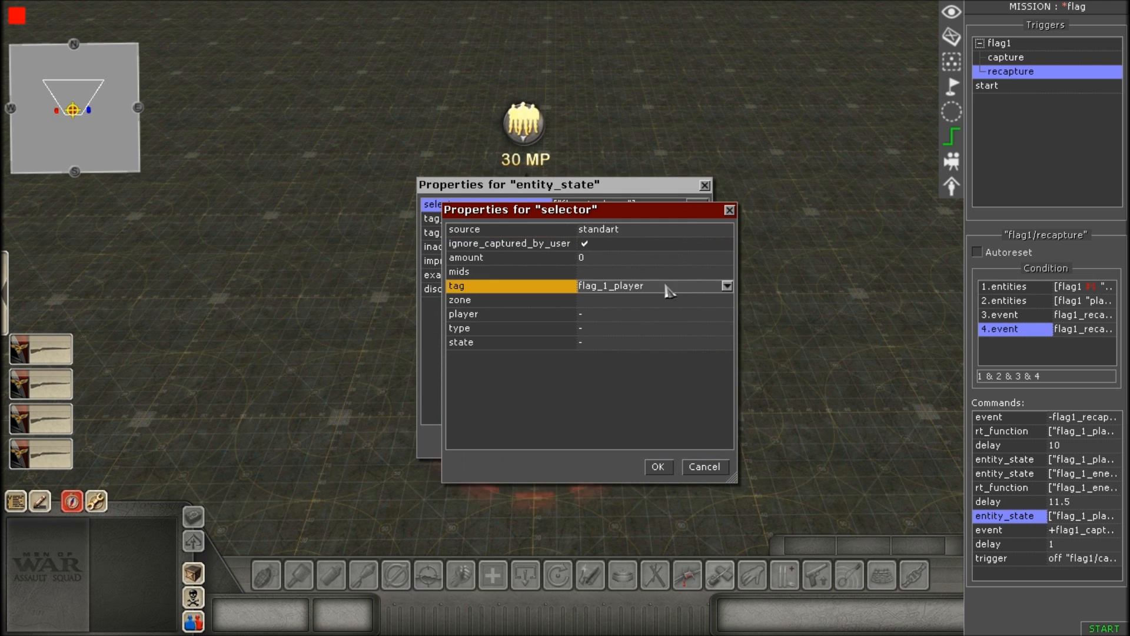
pyautogui.click(728, 286)
pyautogui.click(727, 287)
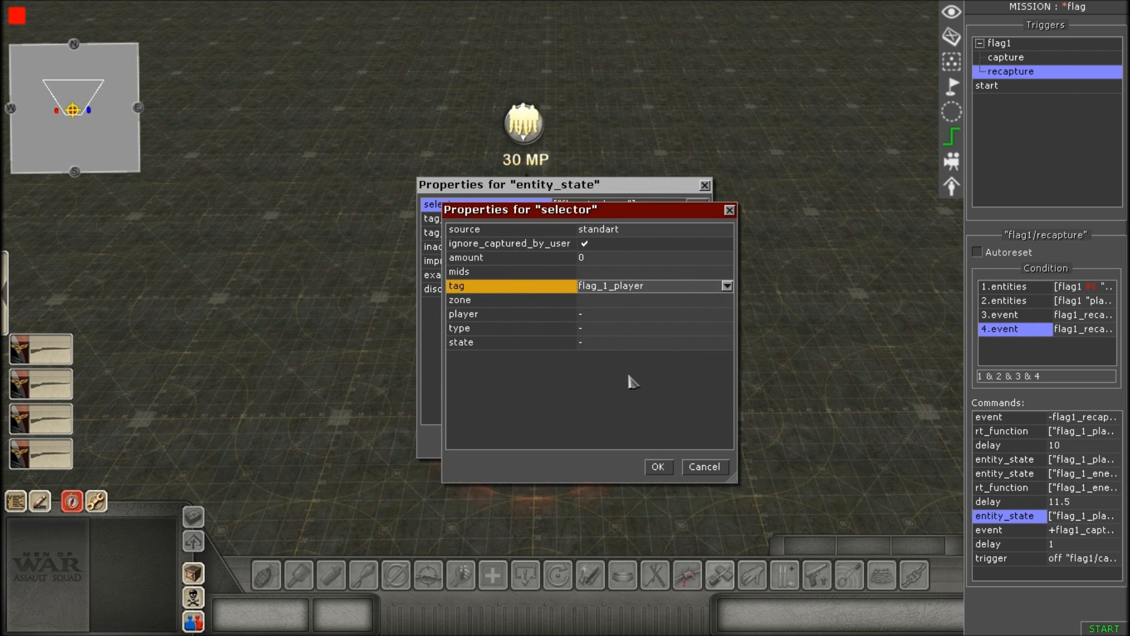
pyautogui.click(728, 286)
pyautogui.click(692, 362)
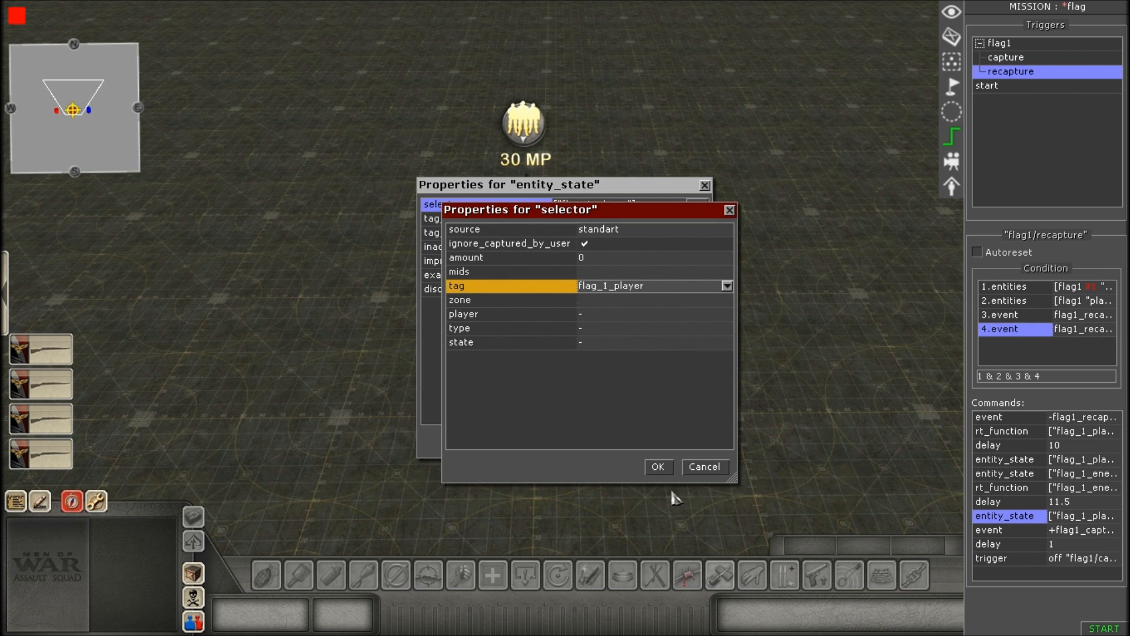
pyautogui.click(658, 467)
# Review the third entity_state command's tag_remove and tag_add entries, and accept the properties.
pyautogui.click(603, 233)
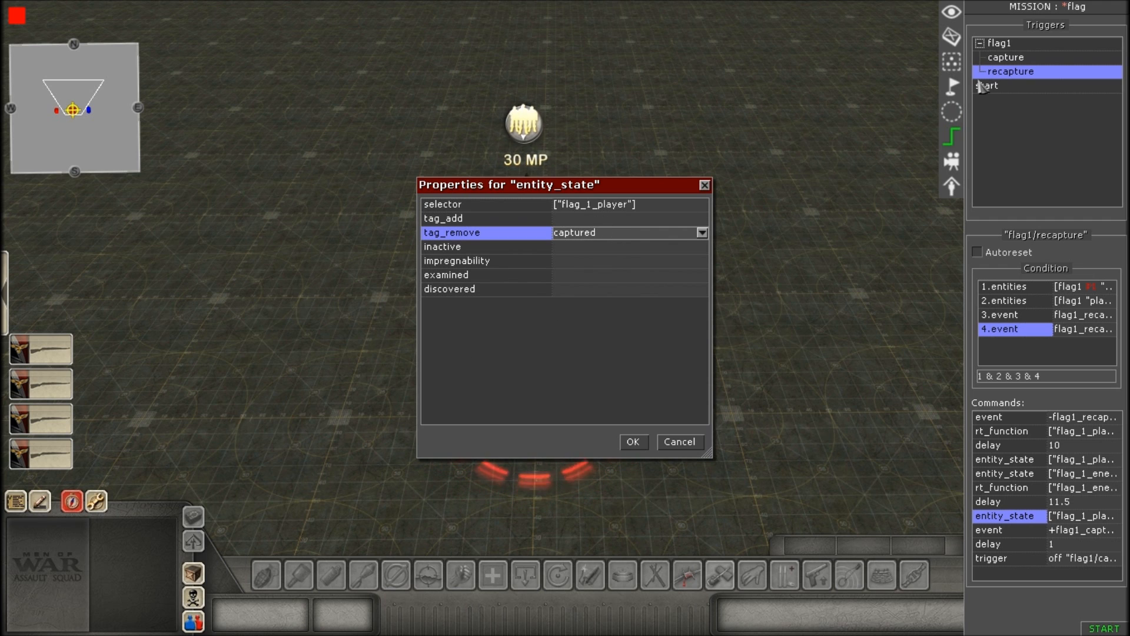
pyautogui.moveTo(621, 231); pyautogui.dragTo(545, 235)
pyautogui.click(618, 233)
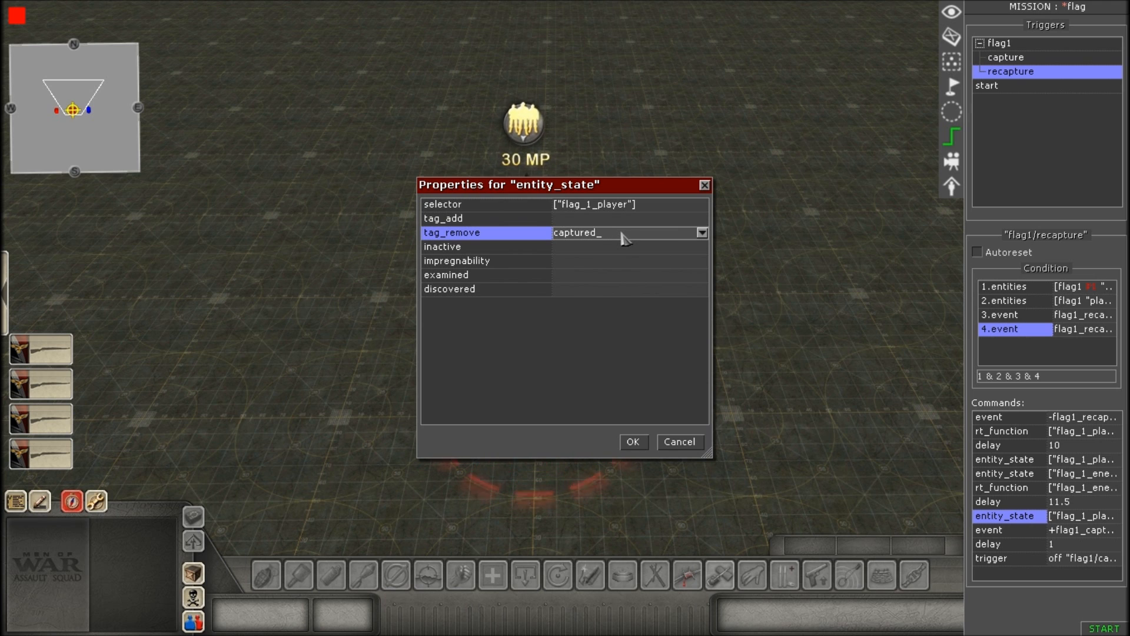
pyautogui.click(568, 220)
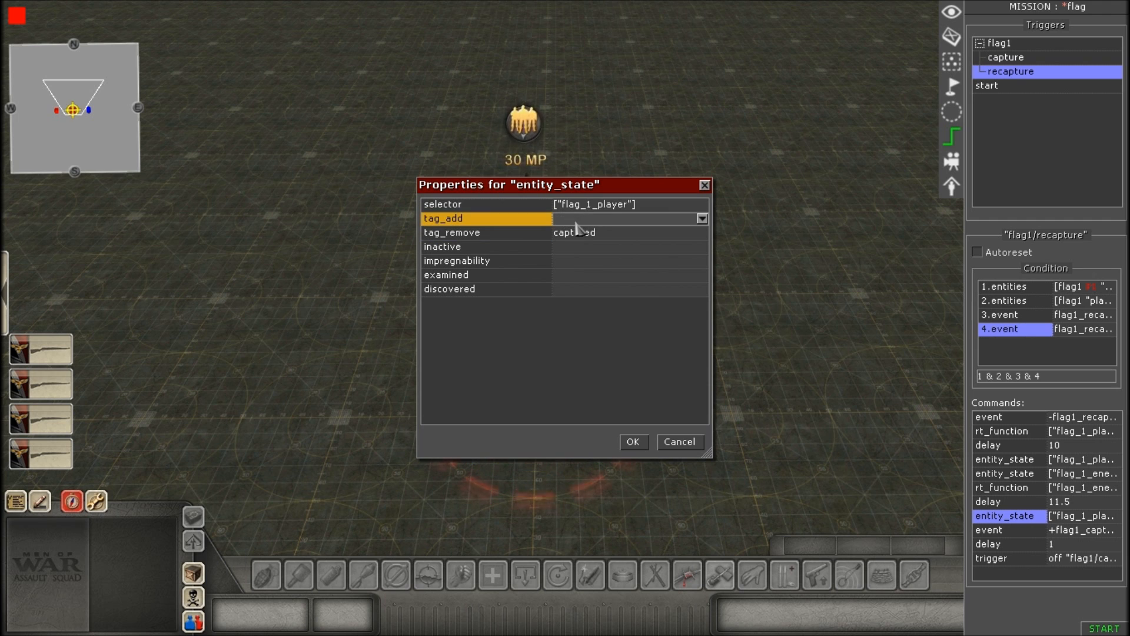
pyautogui.click(614, 234)
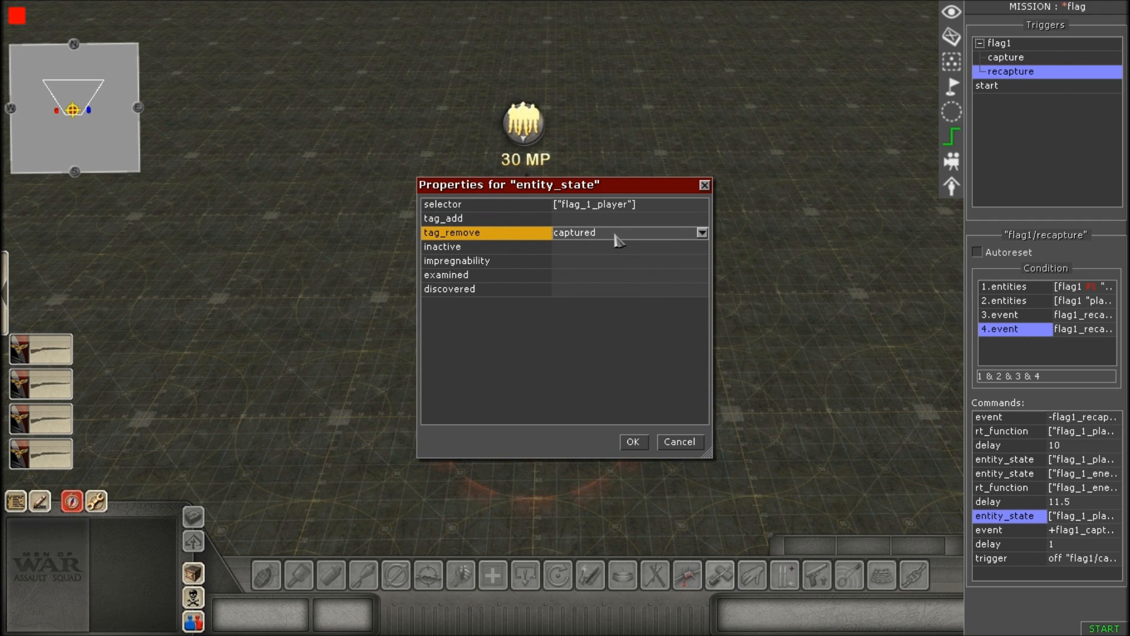
pyautogui.write('_')
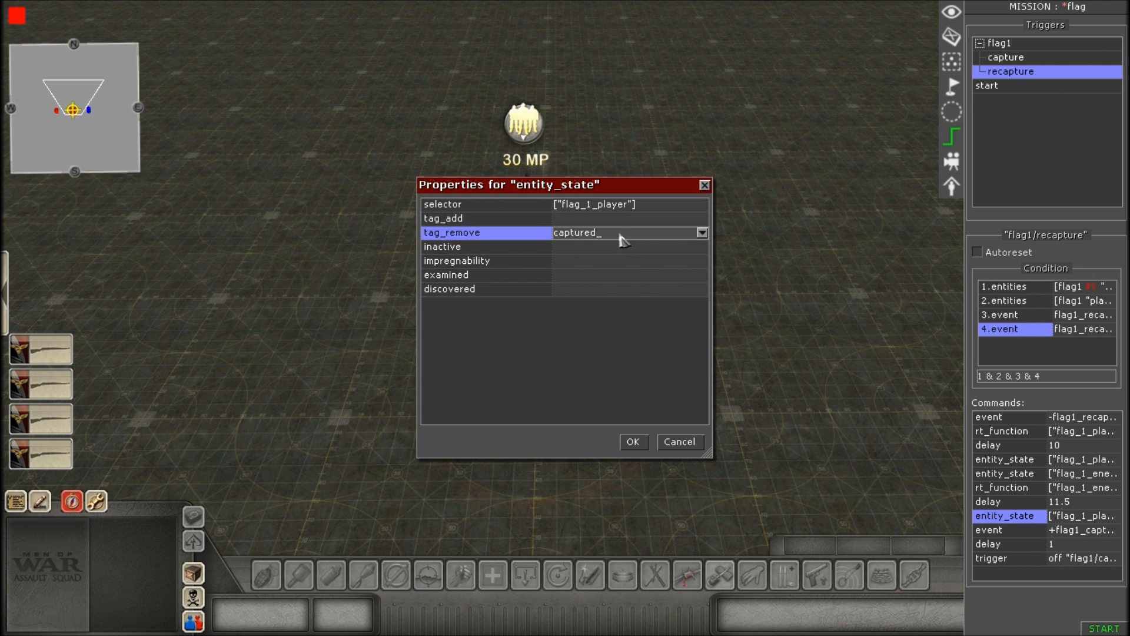
pyautogui.press('Escape')
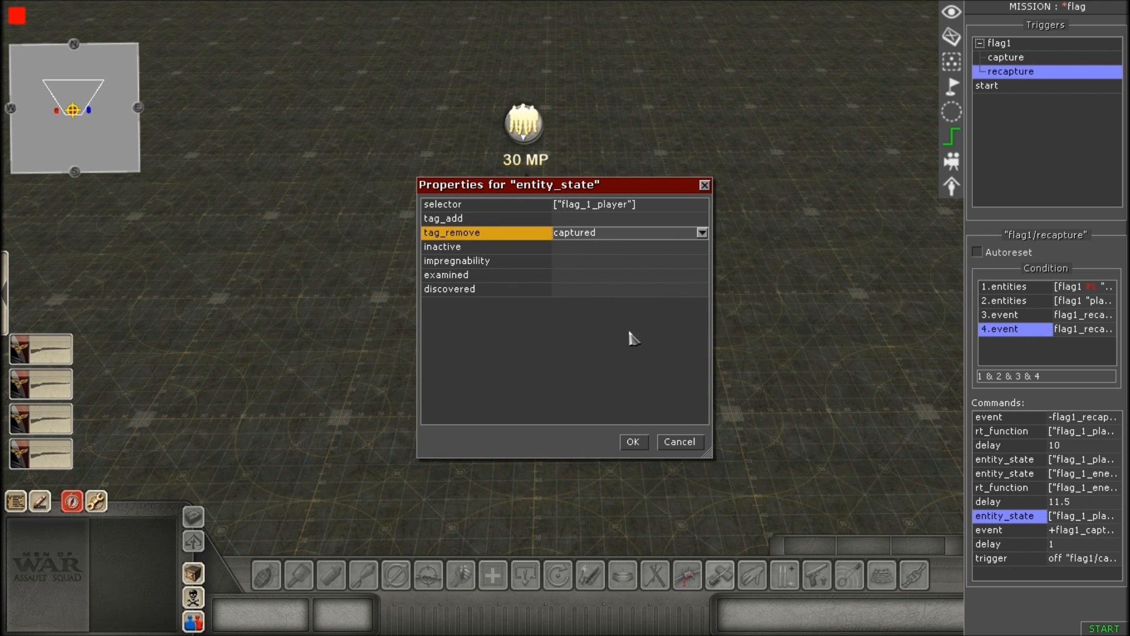
pyautogui.click(633, 443)
# Open the second event command of the recapture trigger and choose flag1_capture_checker as its helper event.
pyautogui.scroll(3, 762, 449)
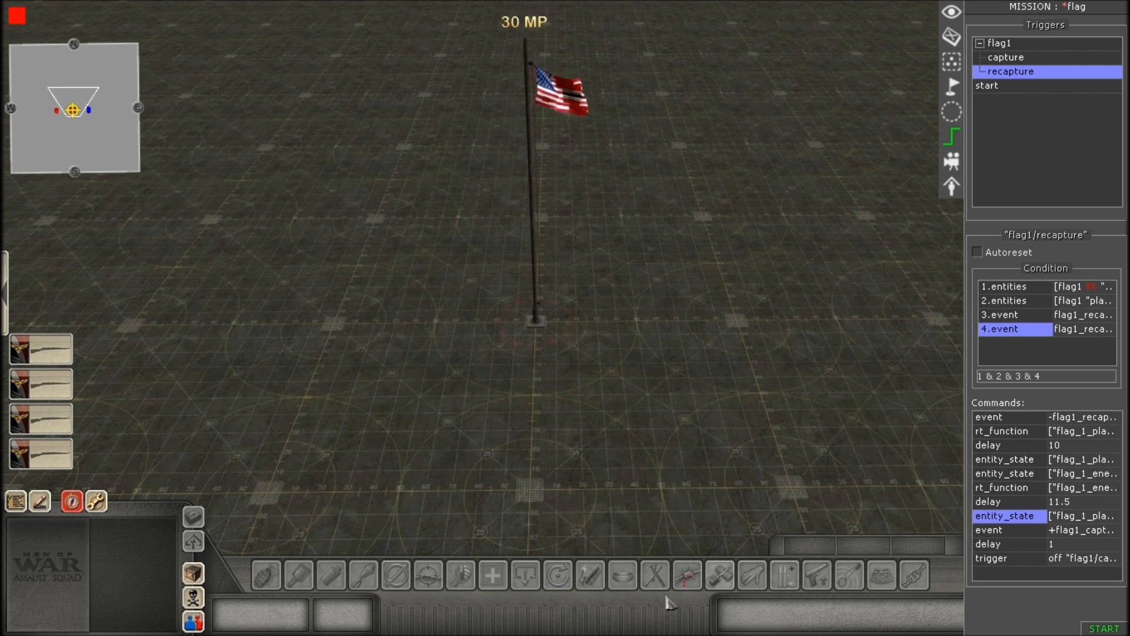
pyautogui.scroll(-4, 677, 359)
pyautogui.moveTo(770, 182); pyautogui.dragTo(687, 507, button='middle')
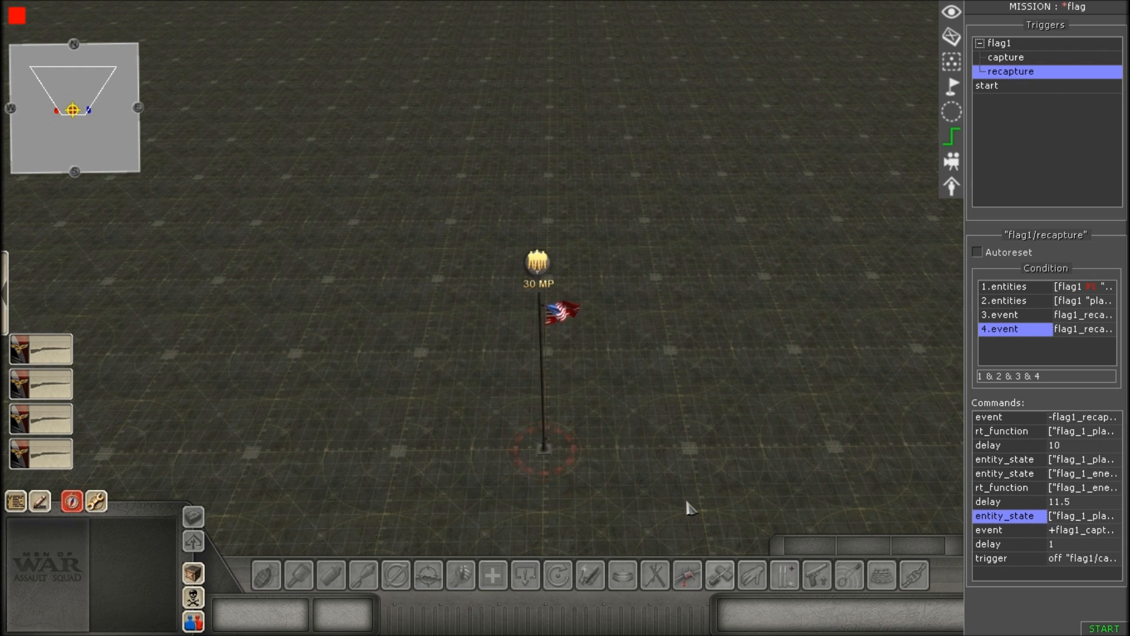
pyautogui.doubleClick(1015, 531)
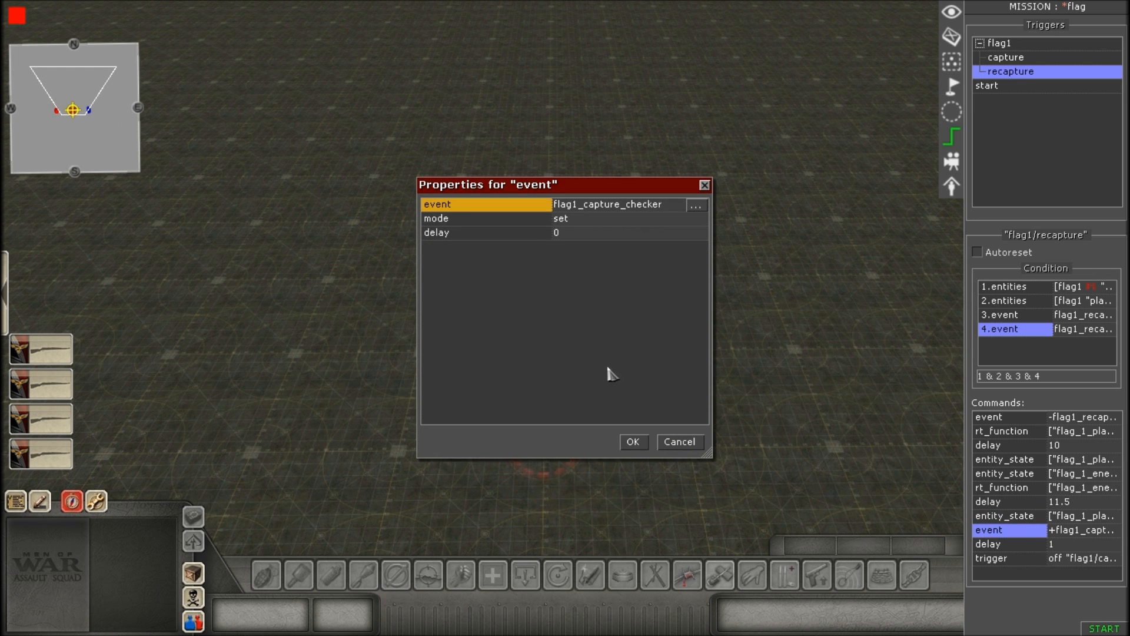
pyautogui.click(697, 207)
pyautogui.click(624, 258)
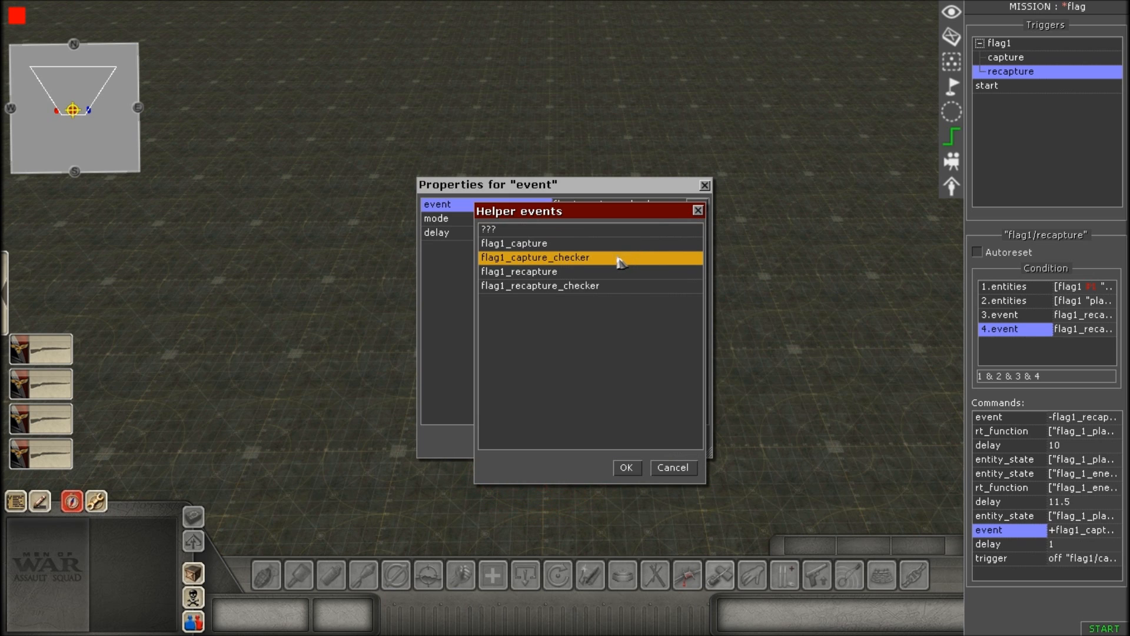
pyautogui.click(626, 467)
# Review the second event command's mode and event entries, and accept the properties.
pyautogui.click(594, 219)
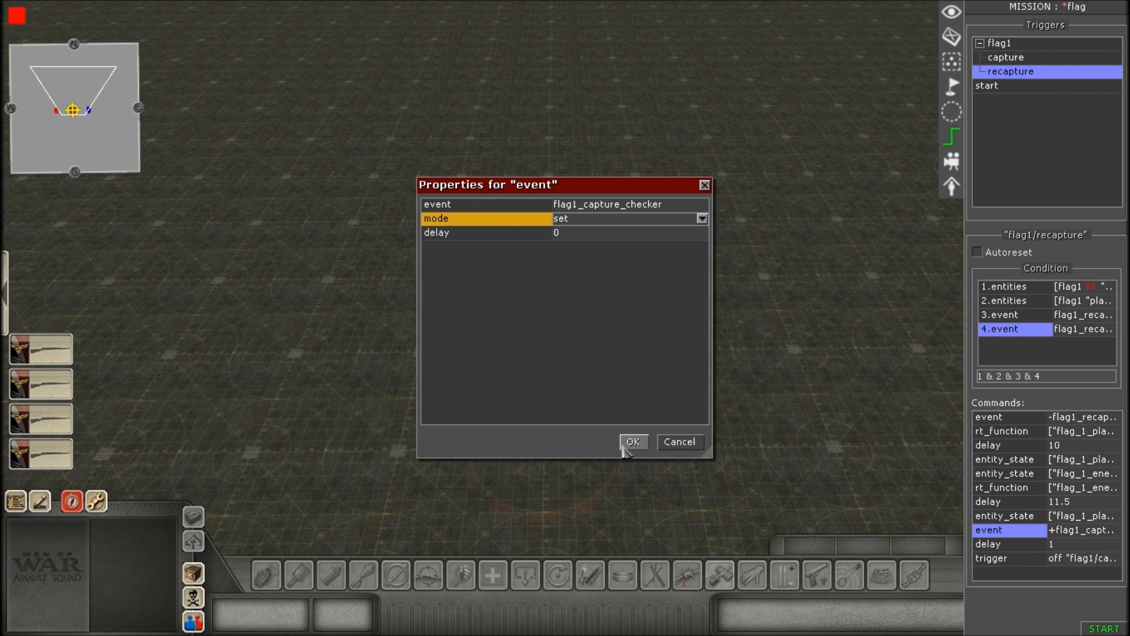
pyautogui.click(635, 219)
pyautogui.click(634, 227)
pyautogui.click(640, 206)
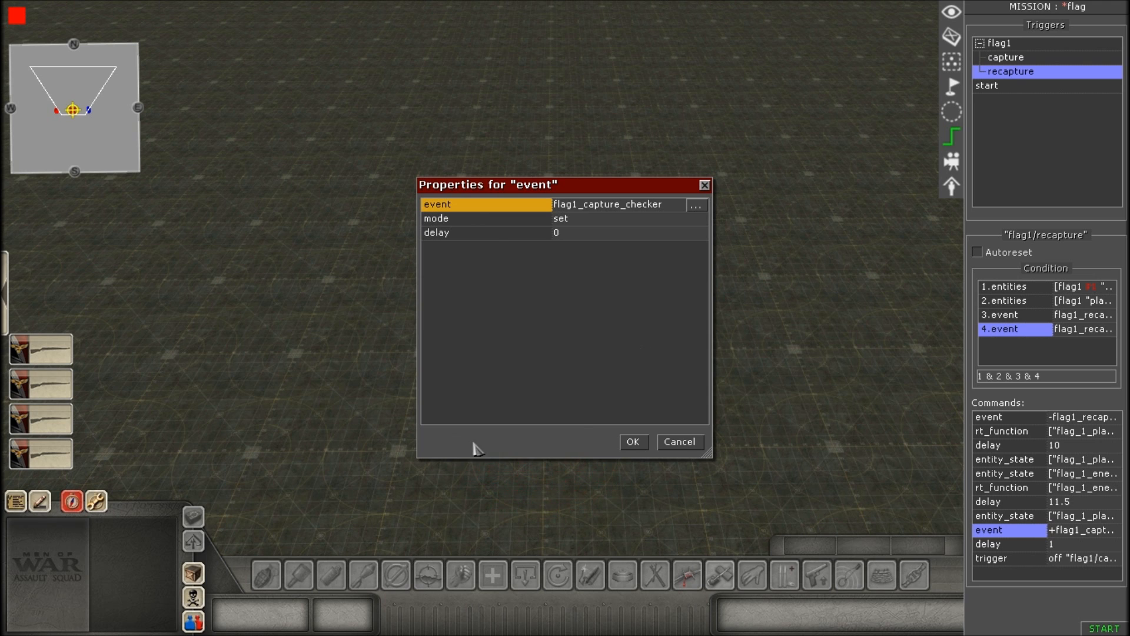
pyautogui.click(638, 445)
# Open the last delay command of the recapture trigger, review its time entry, and accept the properties.
pyautogui.click(1014, 547)
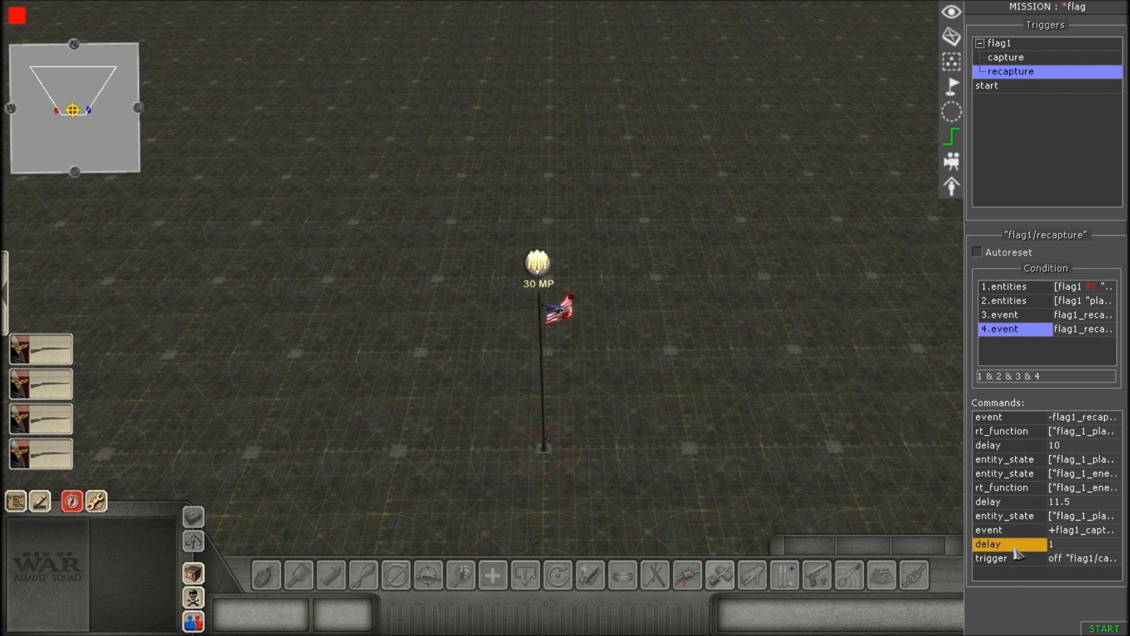
pyautogui.doubleClick(1014, 547)
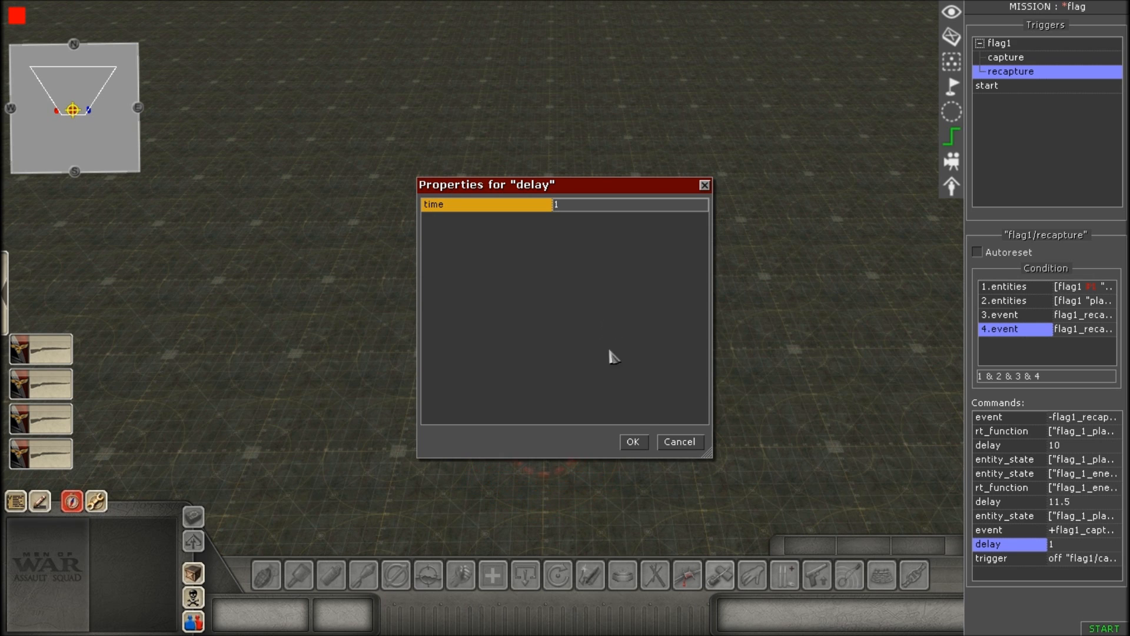
pyautogui.click(633, 442)
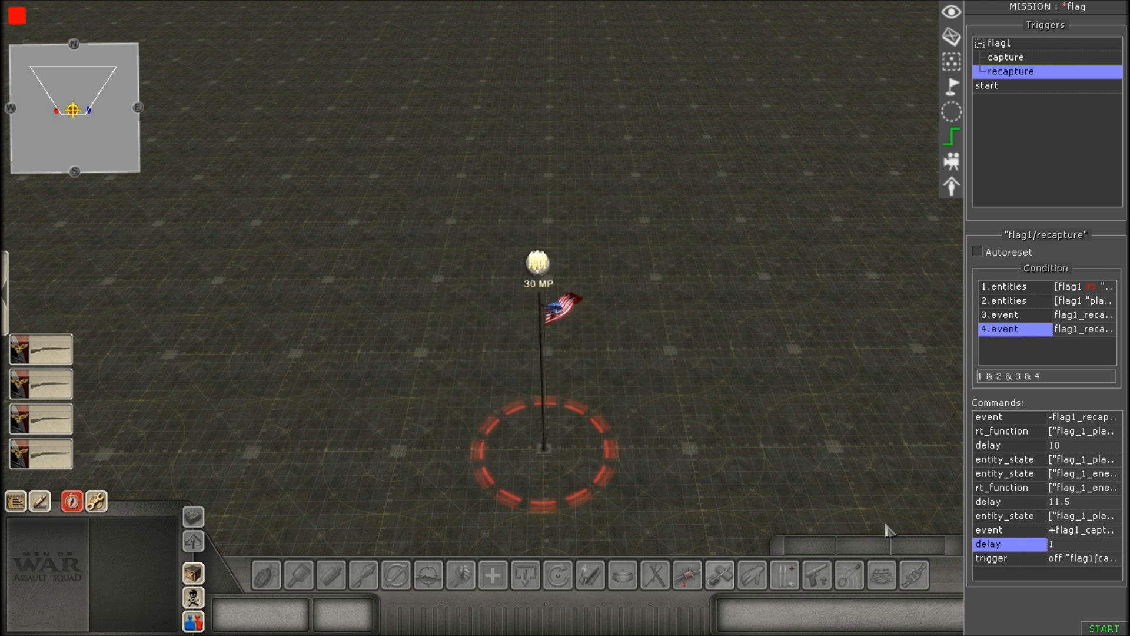
# Open the trigger command, choose flag1/capture as the trigger name, and accept the properties.
pyautogui.doubleClick(1013, 559)
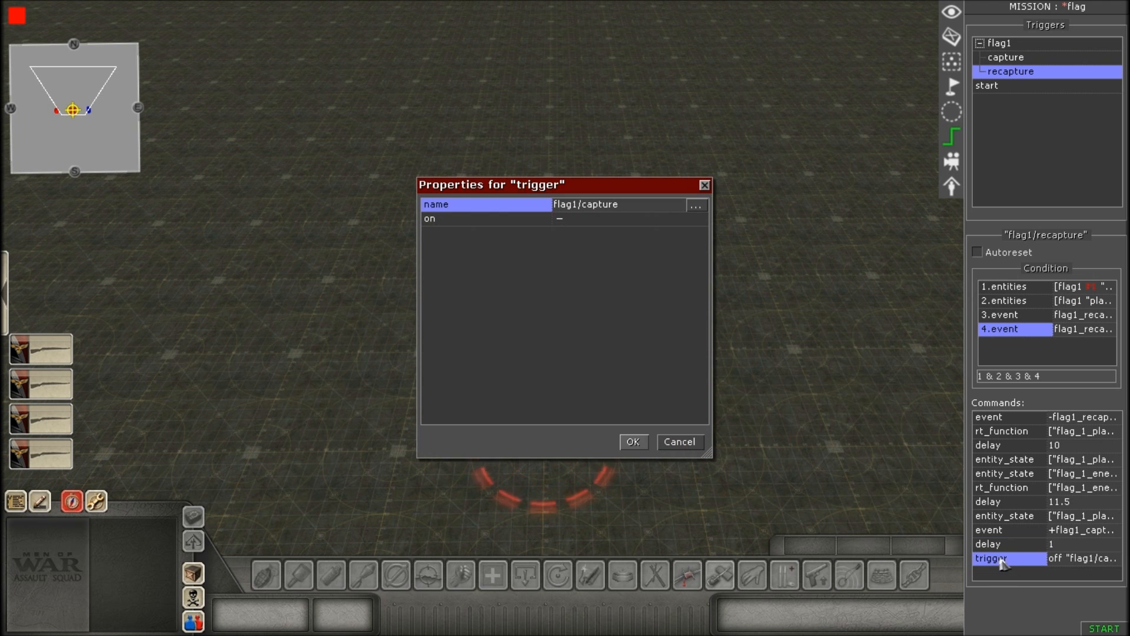
pyautogui.click(697, 208)
pyautogui.click(505, 252)
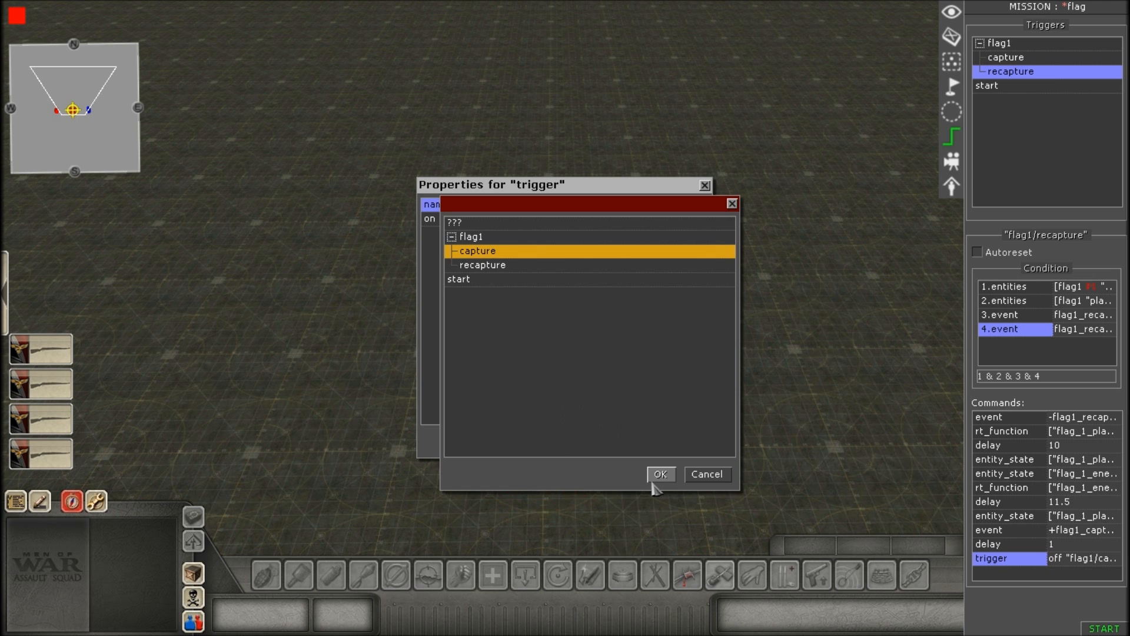
pyautogui.click(655, 477)
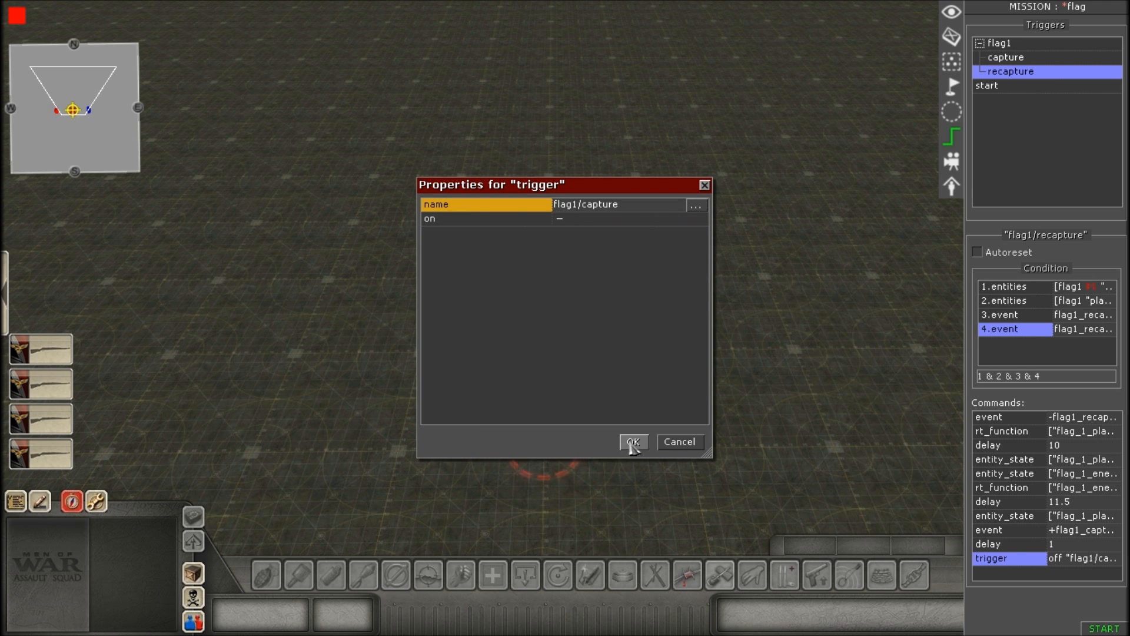
pyautogui.click(632, 443)
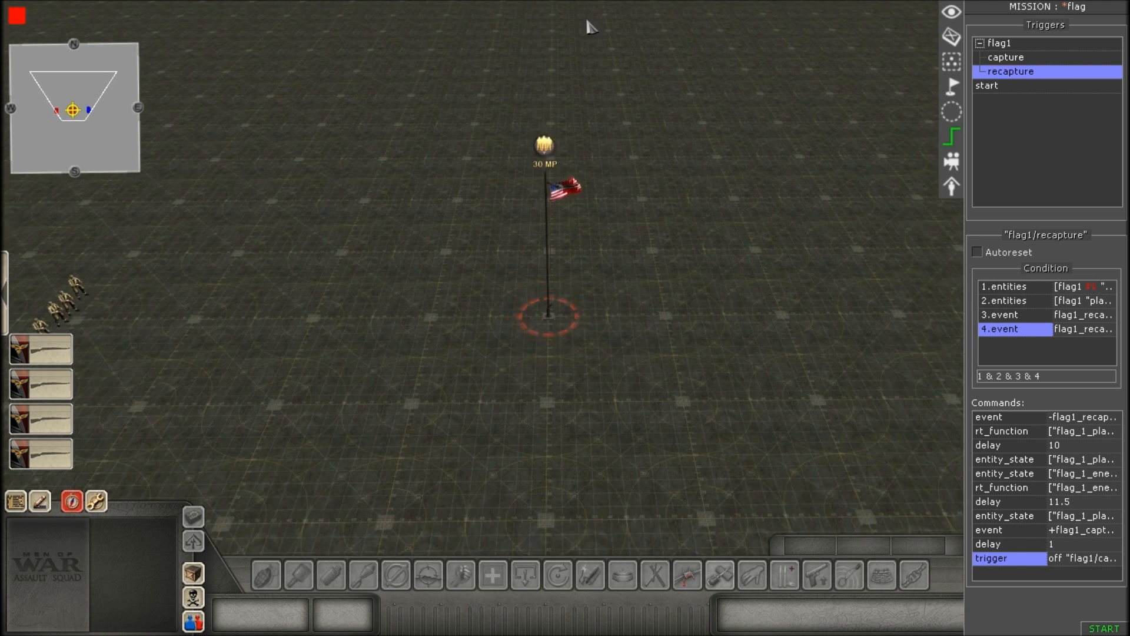
# Leave the trigger editor and start the mission to test the capturable flag.
pyautogui.moveTo(595, 382); pyautogui.dragTo(606, 353, button='middle')
pyautogui.moveTo(661, 252); pyautogui.dragTo(679, 298)
pyautogui.moveTo(679, 299); pyautogui.dragTo(679, 298, button='middle')
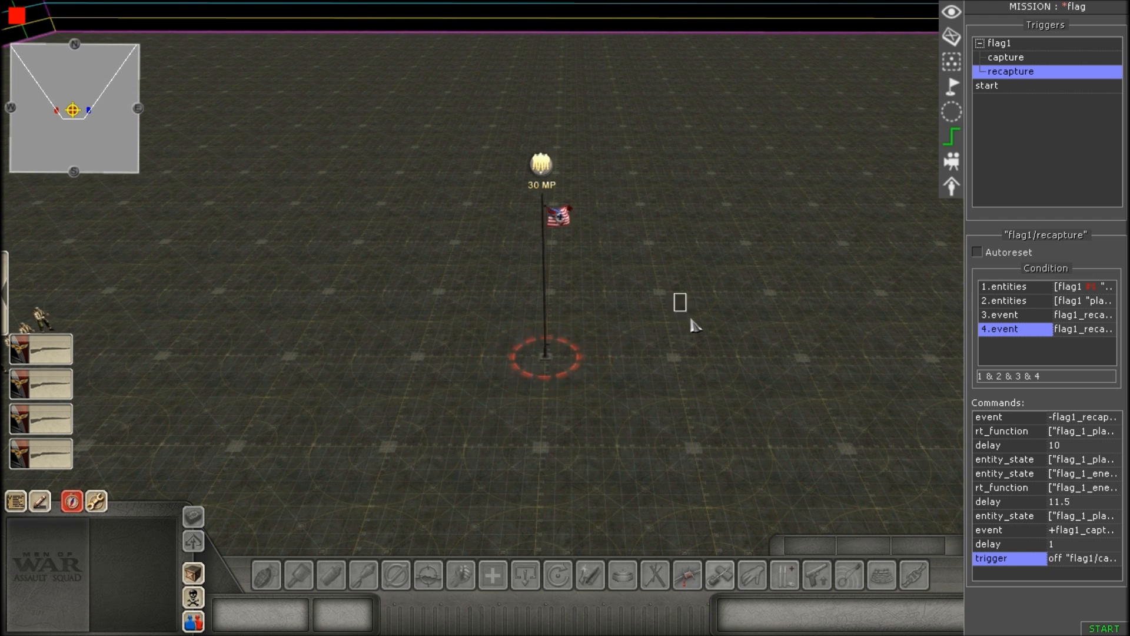
pyautogui.press('F1')
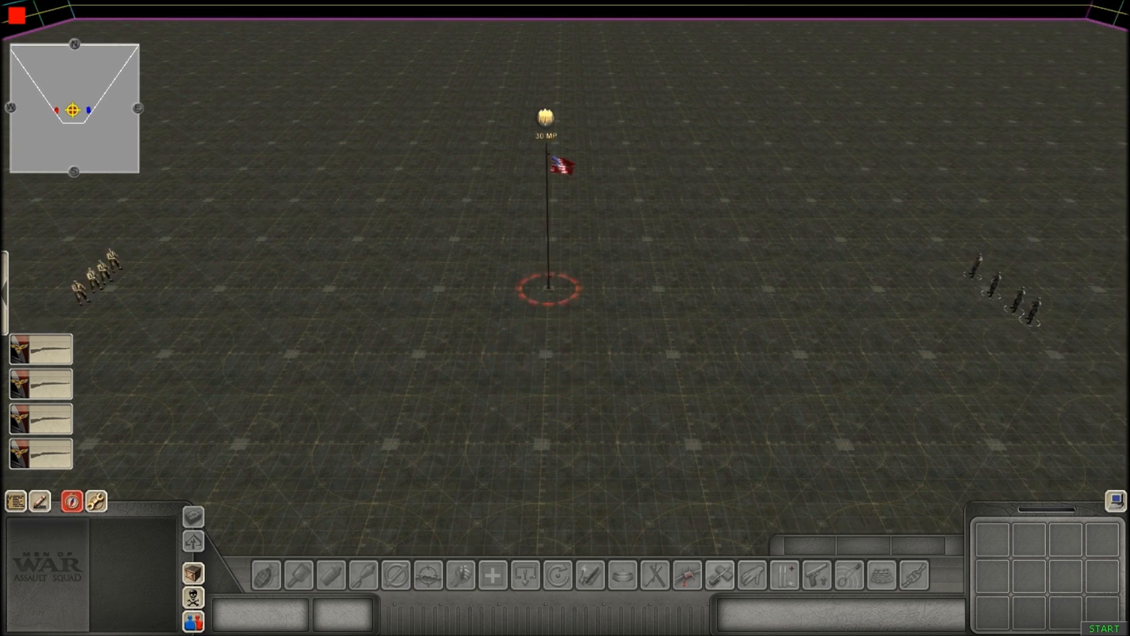
pyautogui.click(1102, 627)
pyautogui.moveTo(534, 379); pyautogui.dragTo(532, 356, button='middle')
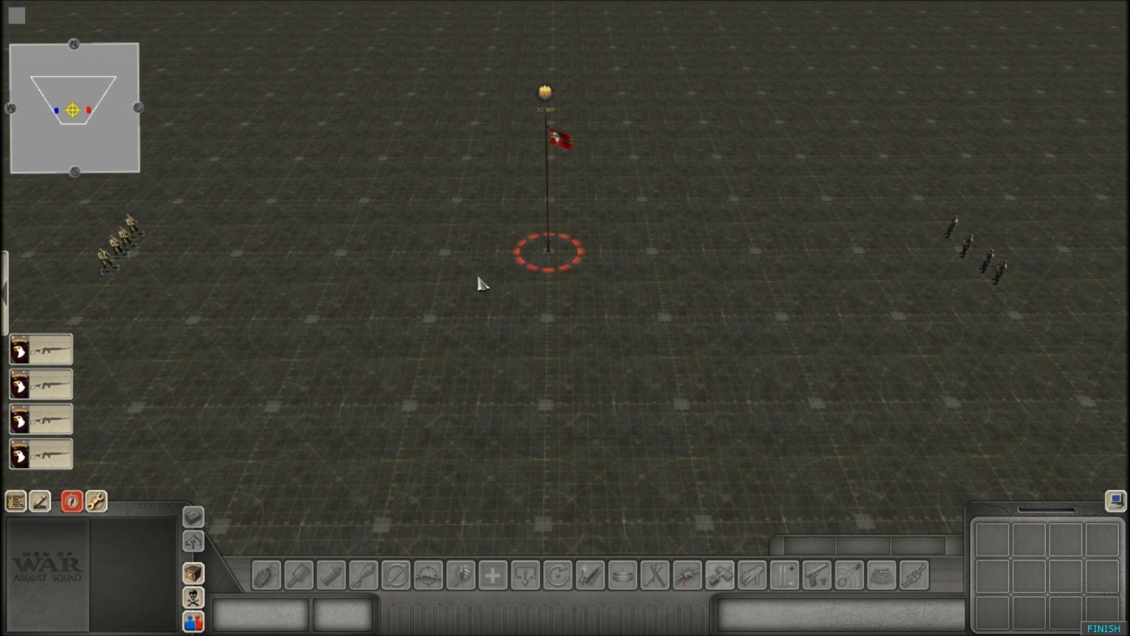
# Select the American squad, send it to the German-held flag, and watch the flag being captured.
pyautogui.scroll(1, 418, 196)
pyautogui.moveTo(68, 200); pyautogui.dragTo(180, 284)
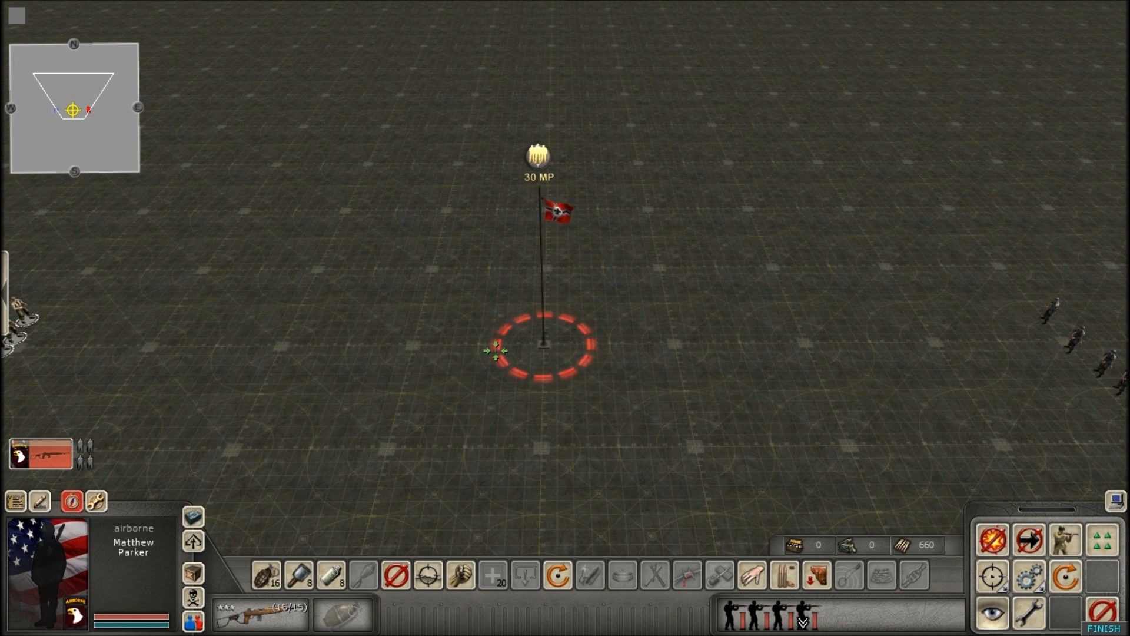
pyautogui.scroll(1, 474, 346)
pyautogui.scroll(3, 532, 242)
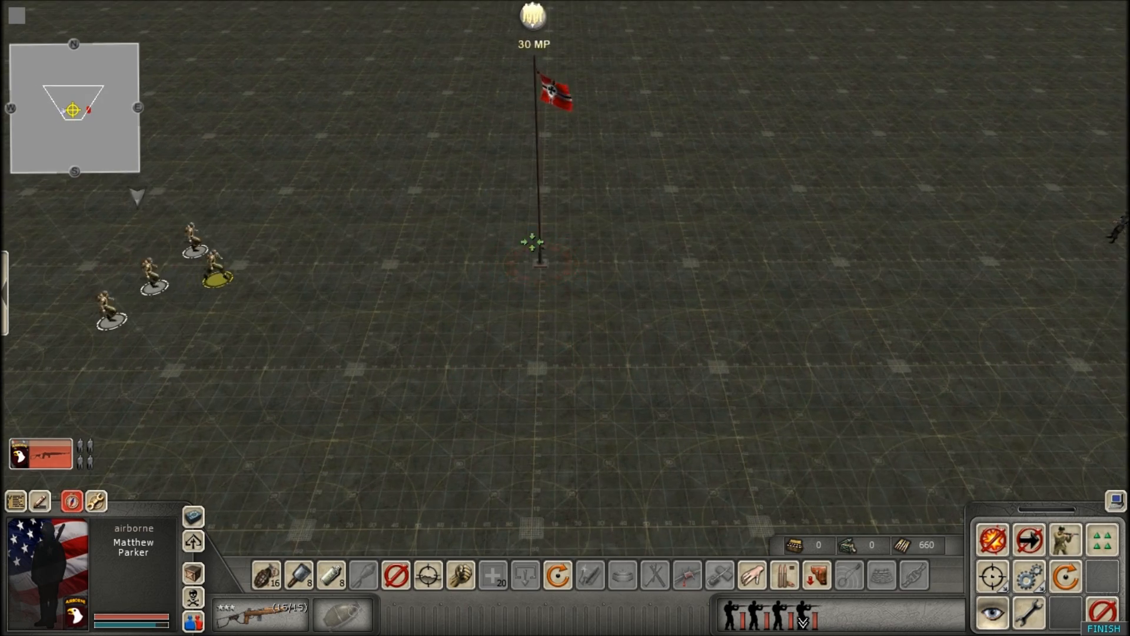
pyautogui.scroll(2, 524, 242)
pyautogui.scroll(1, 588, 265)
pyautogui.click(631, 510)
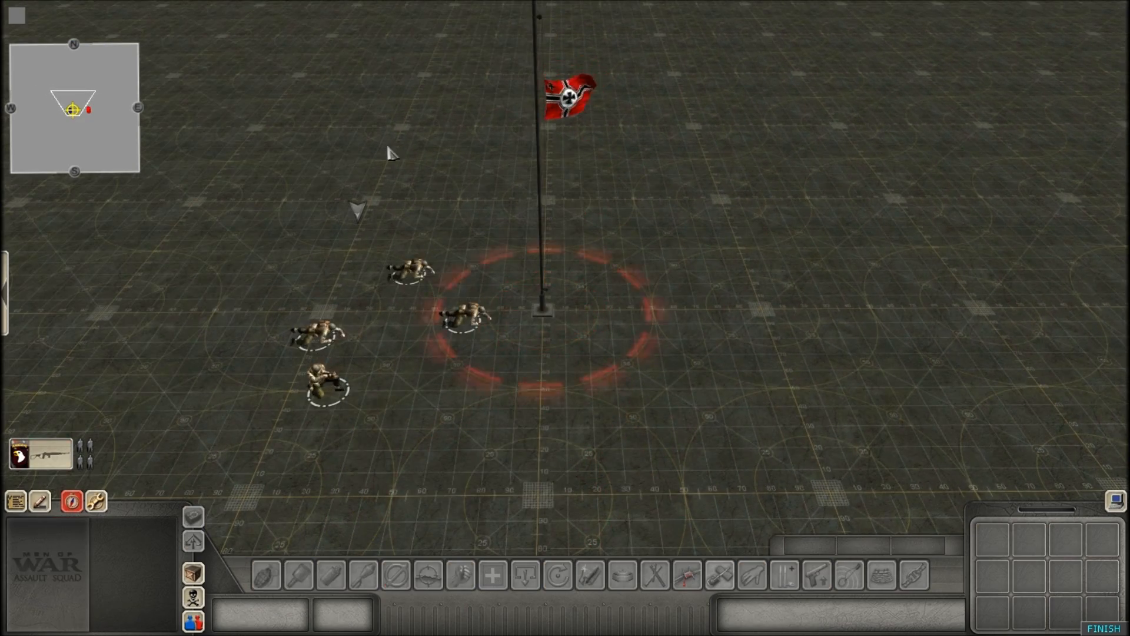
pyautogui.moveTo(282, 259); pyautogui.dragTo(506, 401)
pyautogui.moveTo(542, 298); pyautogui.dragTo(544, 343, button='middle')
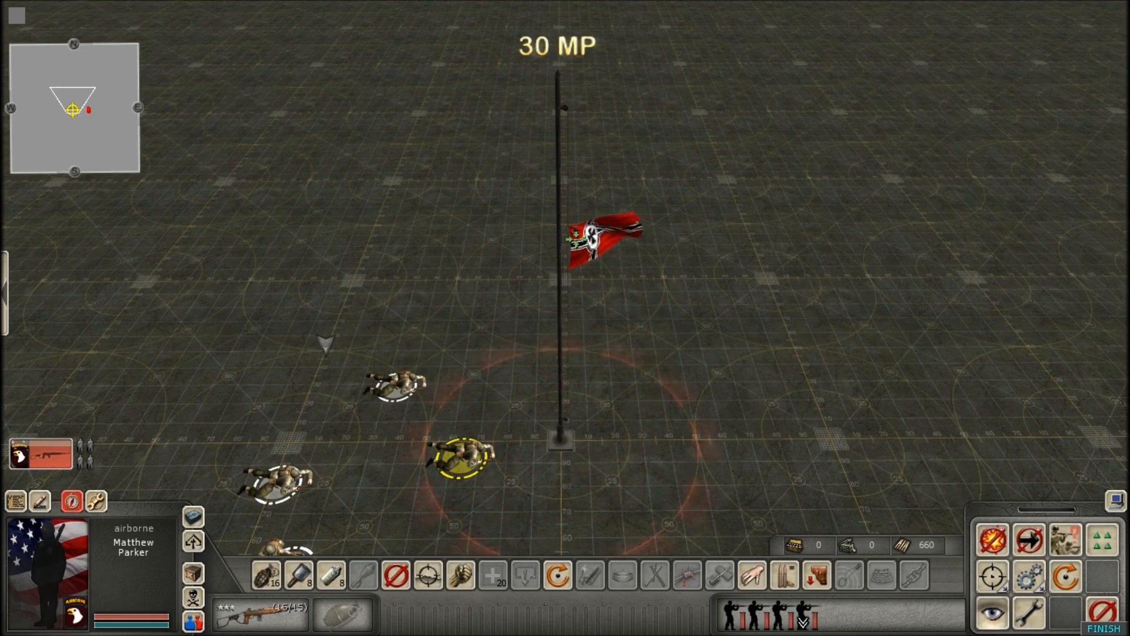
pyautogui.click(634, 306)
pyautogui.scroll(2, 623, 301)
pyautogui.scroll(-3, 611, 366)
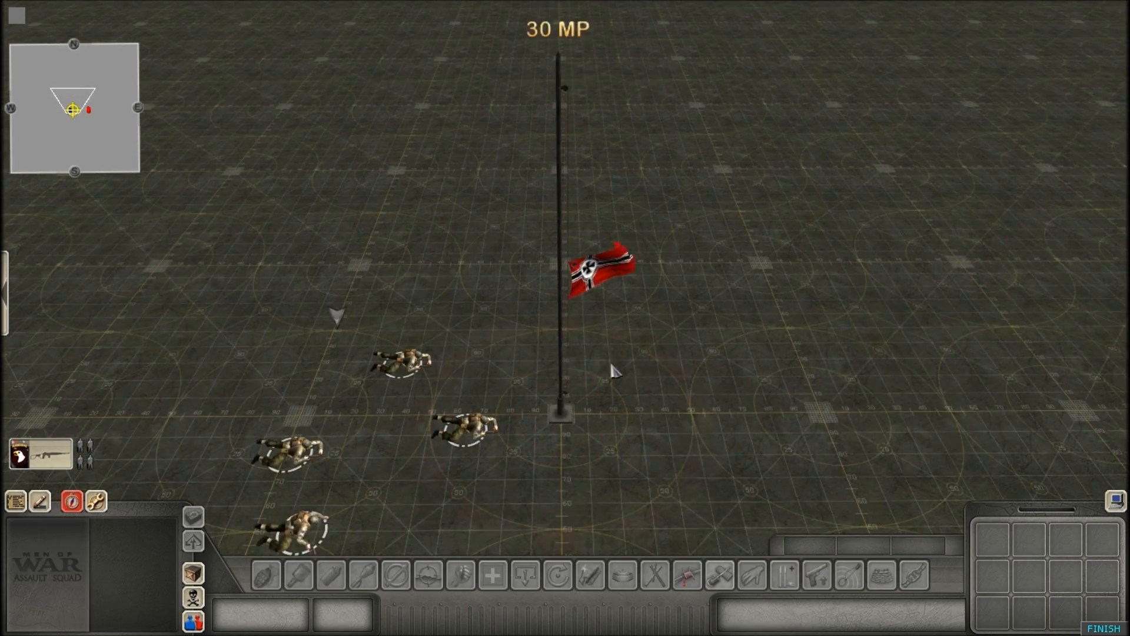
pyautogui.scroll(1, 574, 395)
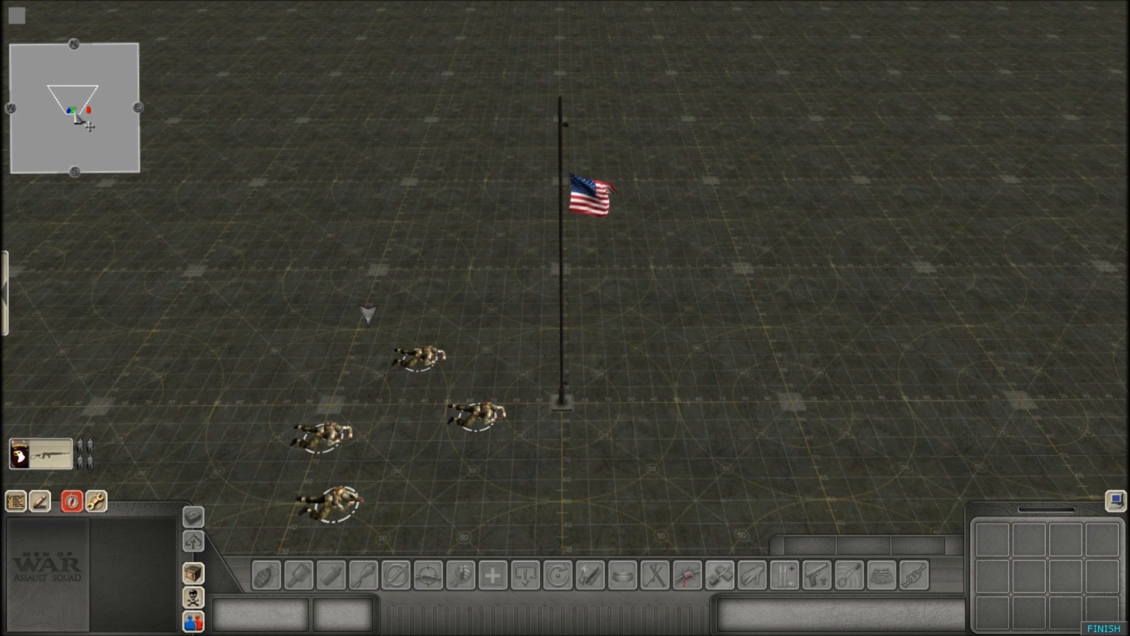
# Withdraw the American squad from the captured flag toward its starting side, then deselect it.
pyautogui.scroll(-2, 300, 200)
pyautogui.moveTo(315, 270); pyautogui.dragTo(556, 464)
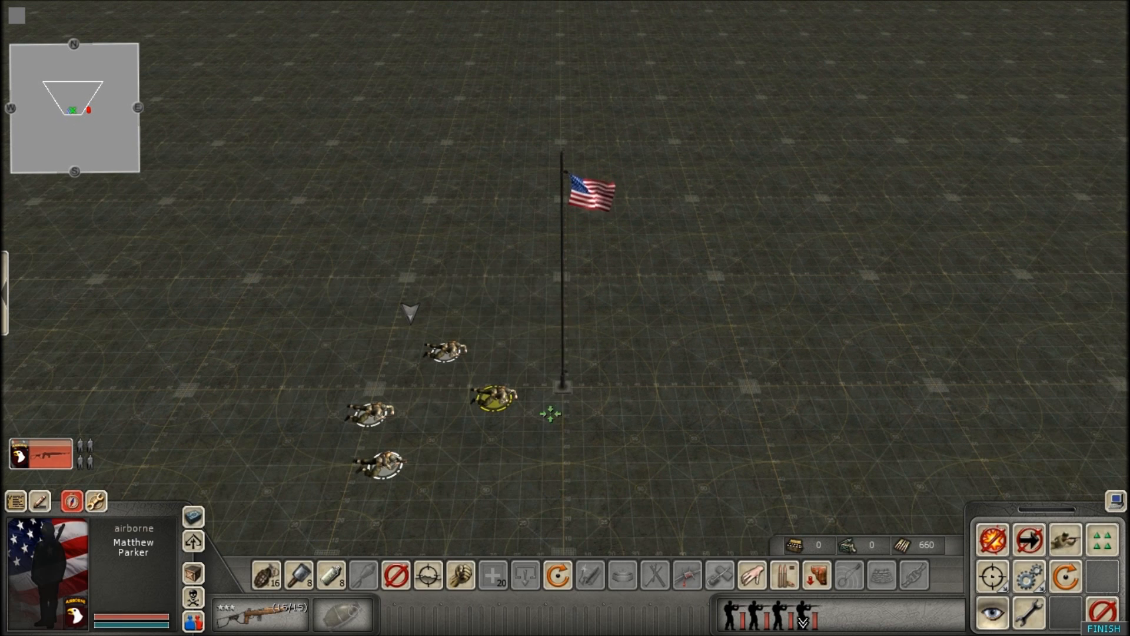
pyautogui.scroll(-1, 246, 342)
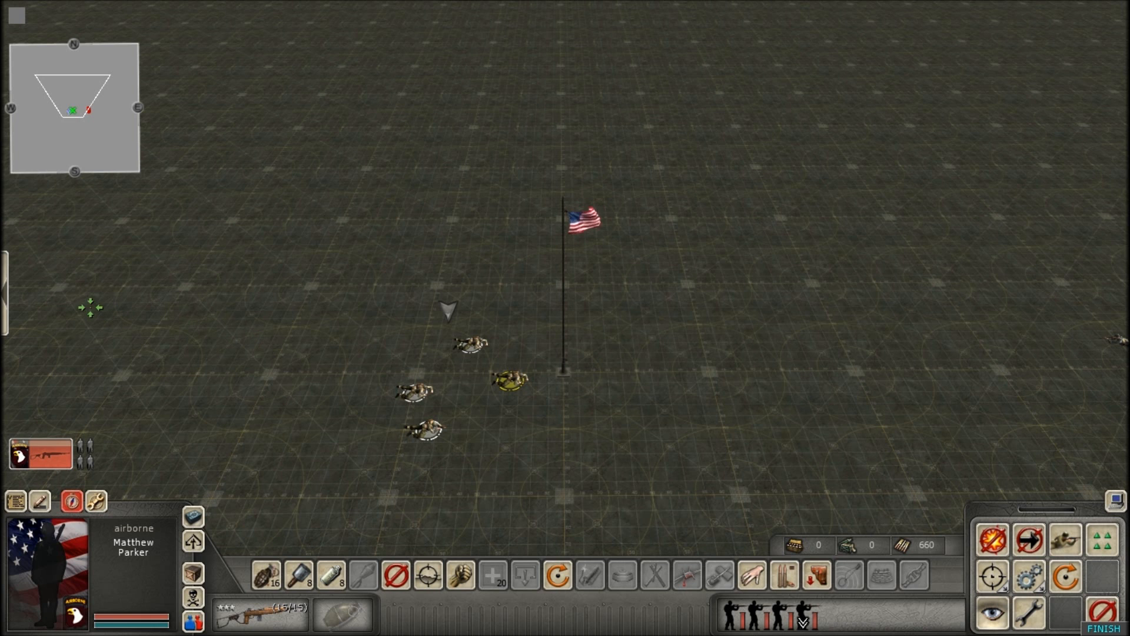
pyautogui.click(197, 344)
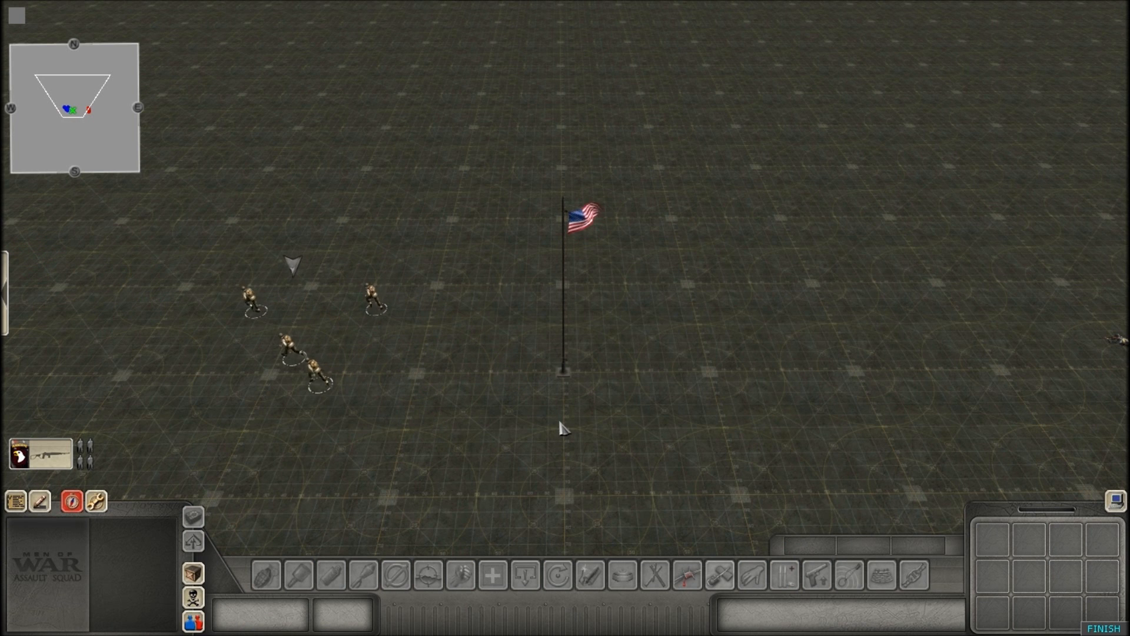
# Switch to the German player, send the paratrooper squad to the American-held flag, and watch the recapture.
pyautogui.hotkey('ctrl', 'shift', '2')
pyautogui.press('Right')
pyautogui.moveTo(848, 311); pyautogui.dragTo(891, 408)
pyautogui.press('Left')
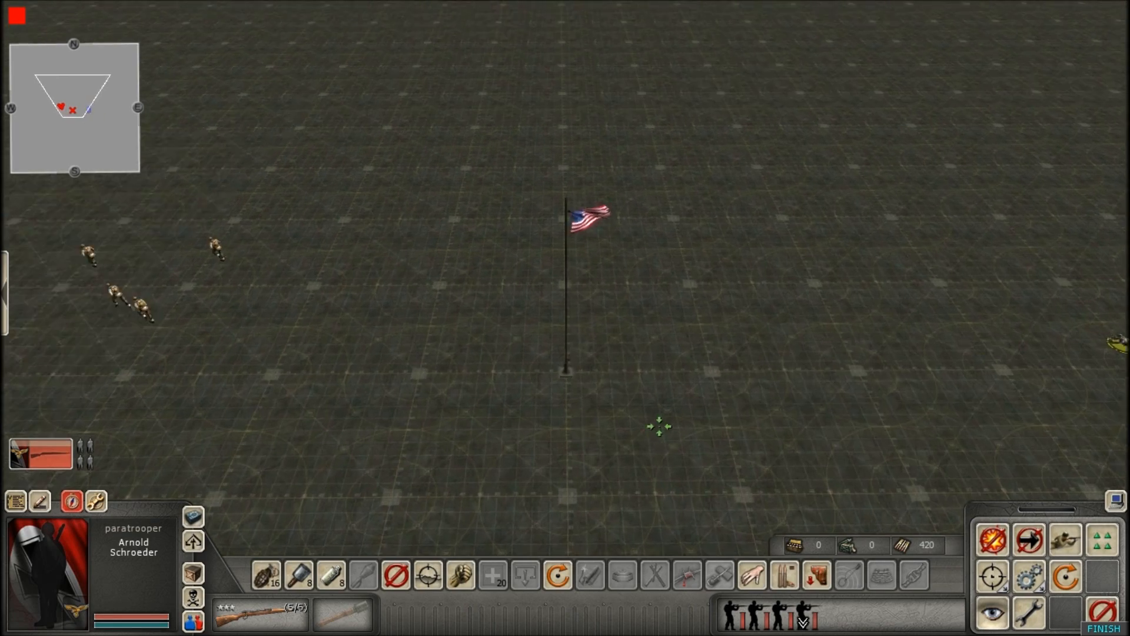
pyautogui.scroll(3, 636, 413)
pyautogui.rightClick(621, 405)
pyautogui.click(662, 359)
pyautogui.scroll(2, 662, 360)
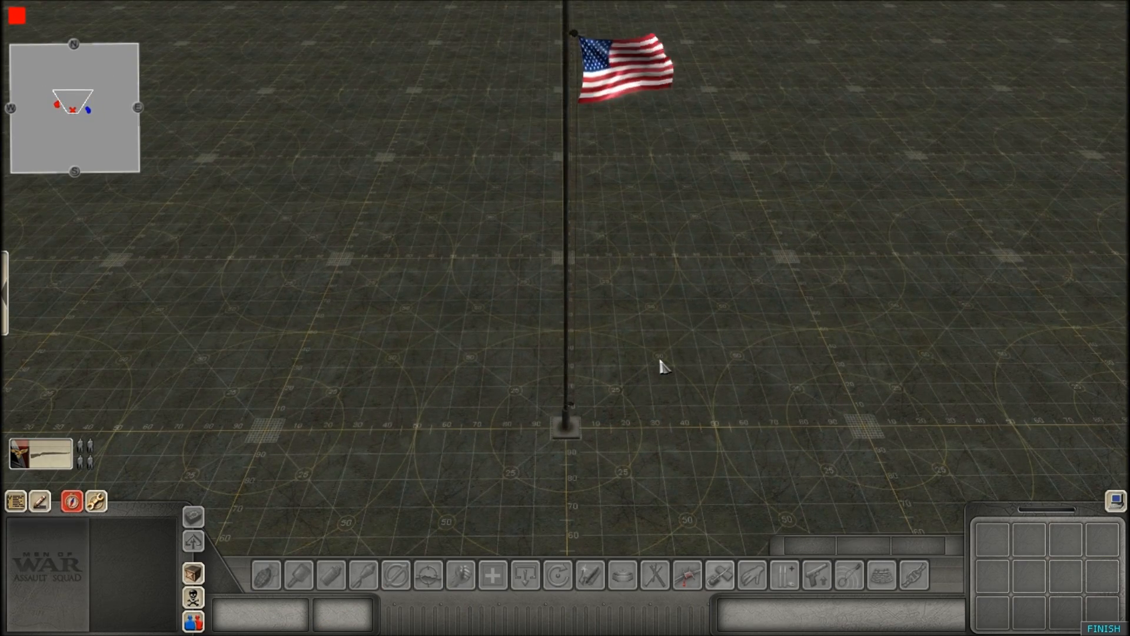
pyautogui.scroll(-3, 662, 358)
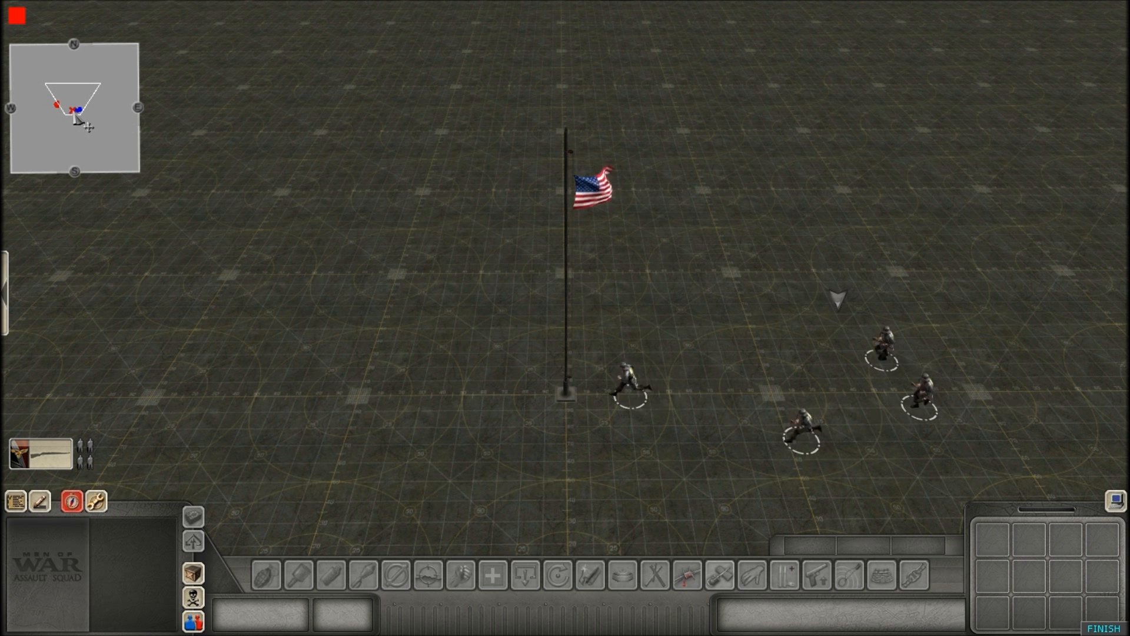
pyautogui.moveTo(553, 290); pyautogui.dragTo(969, 555)
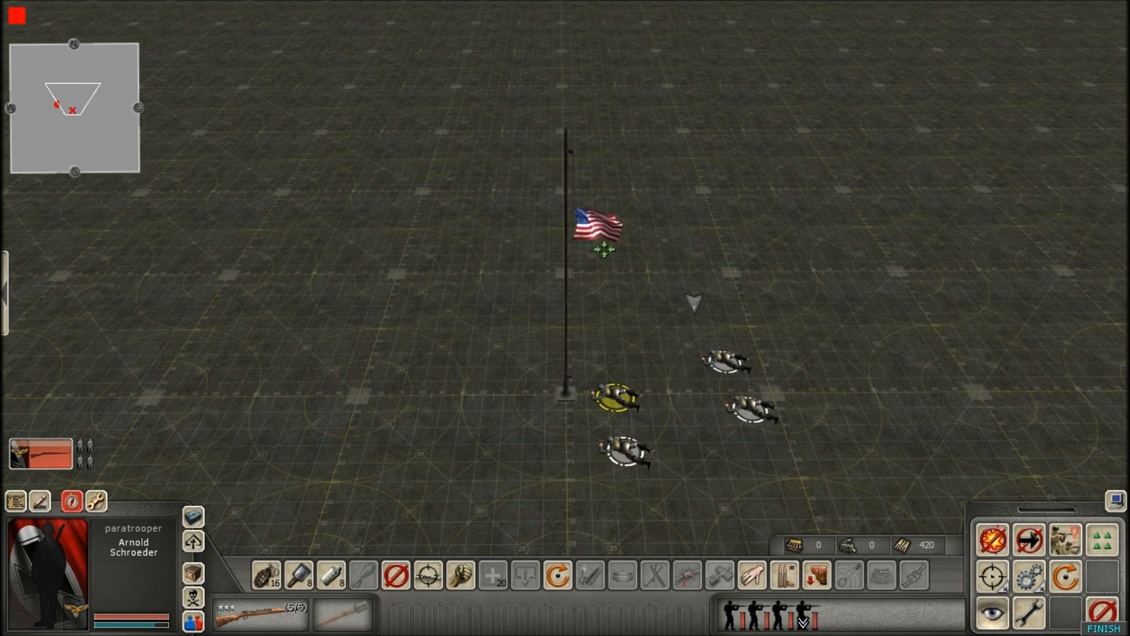
pyautogui.scroll(2, 606, 290)
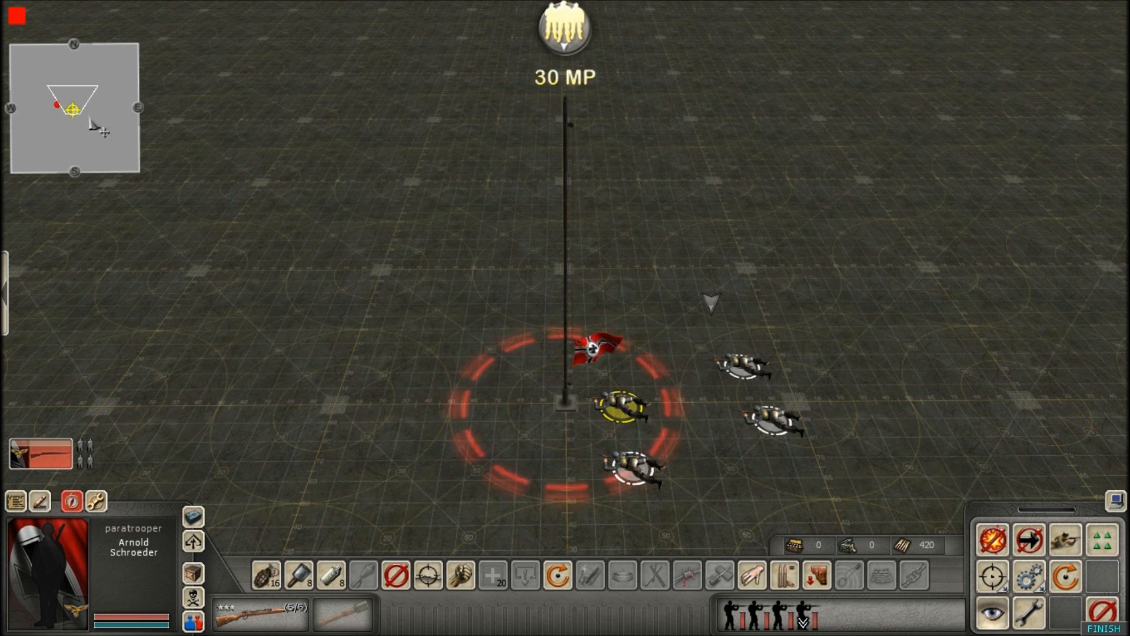
pyautogui.click(459, 253)
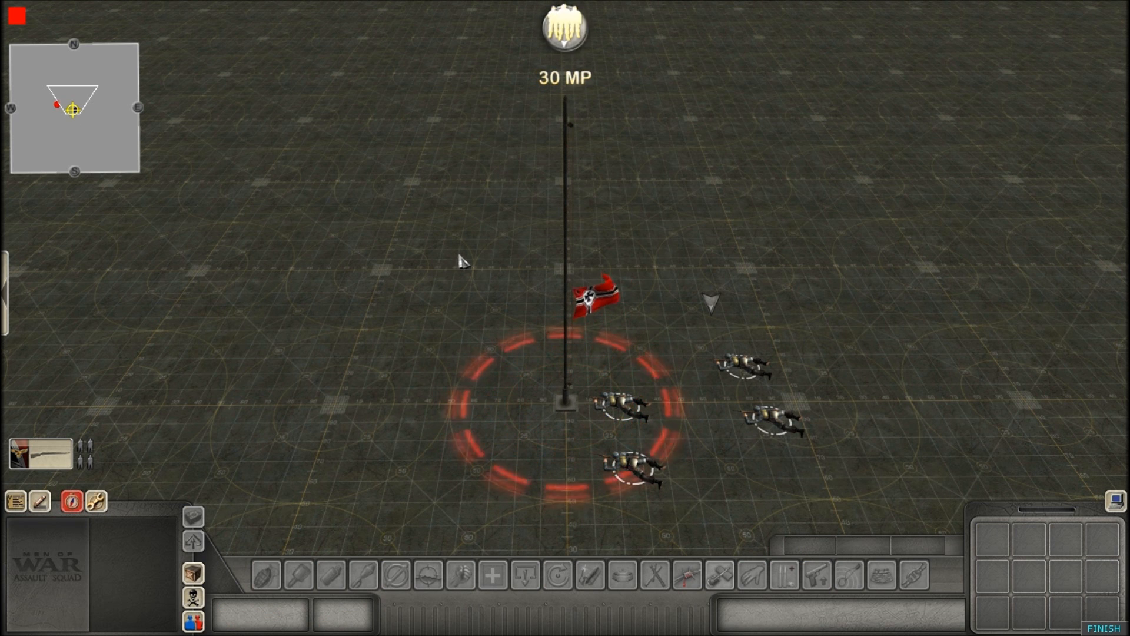
pyautogui.scroll(-3, 460, 261)
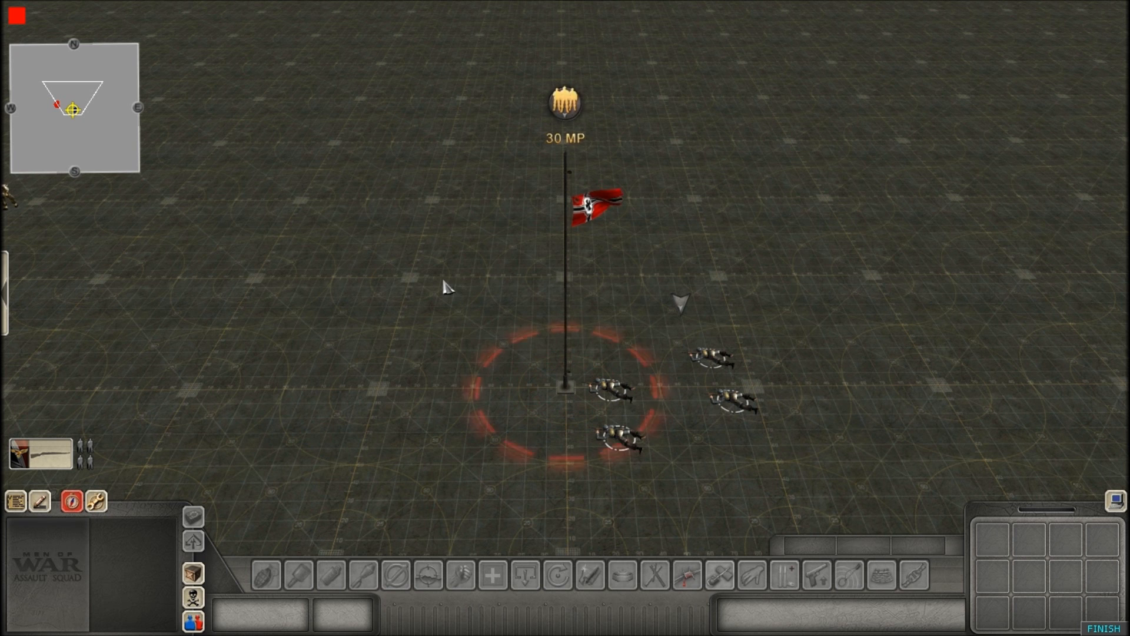
# Move the German paratrooper squad from the flag back to its own side, then deselect it.
pyautogui.moveTo(458, 285); pyautogui.dragTo(768, 499)
pyautogui.click(593, 223)
pyautogui.moveTo(514, 270); pyautogui.dragTo(836, 524)
pyautogui.scroll(-2, 910, 378)
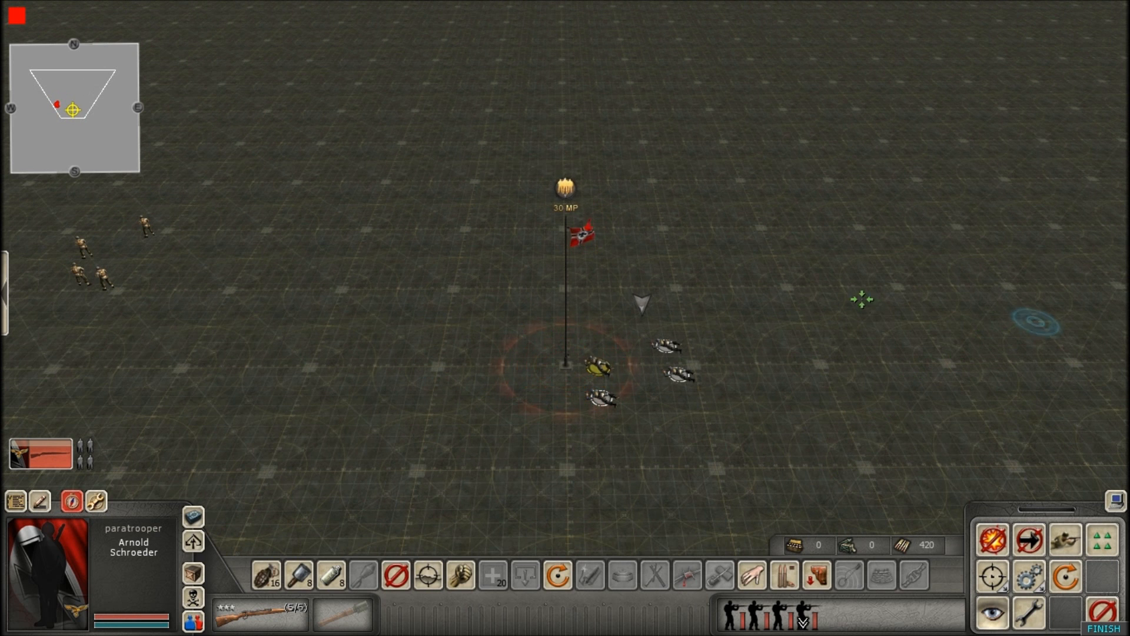
pyautogui.click(824, 304)
pyautogui.scroll(2, 499, 343)
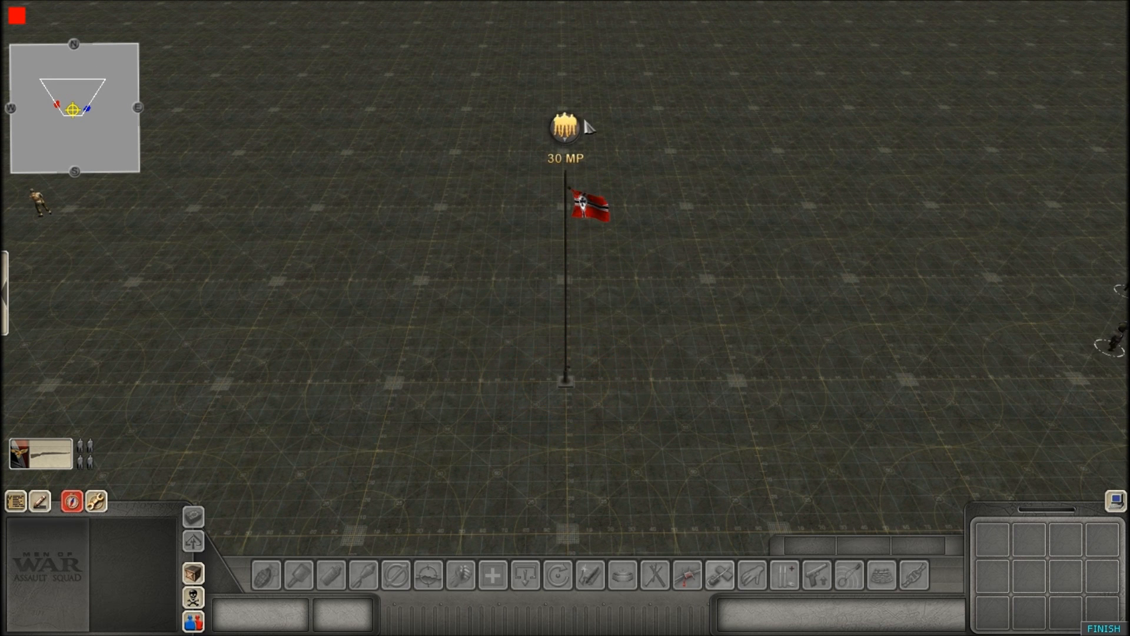
pyautogui.scroll(-2, 436, 225)
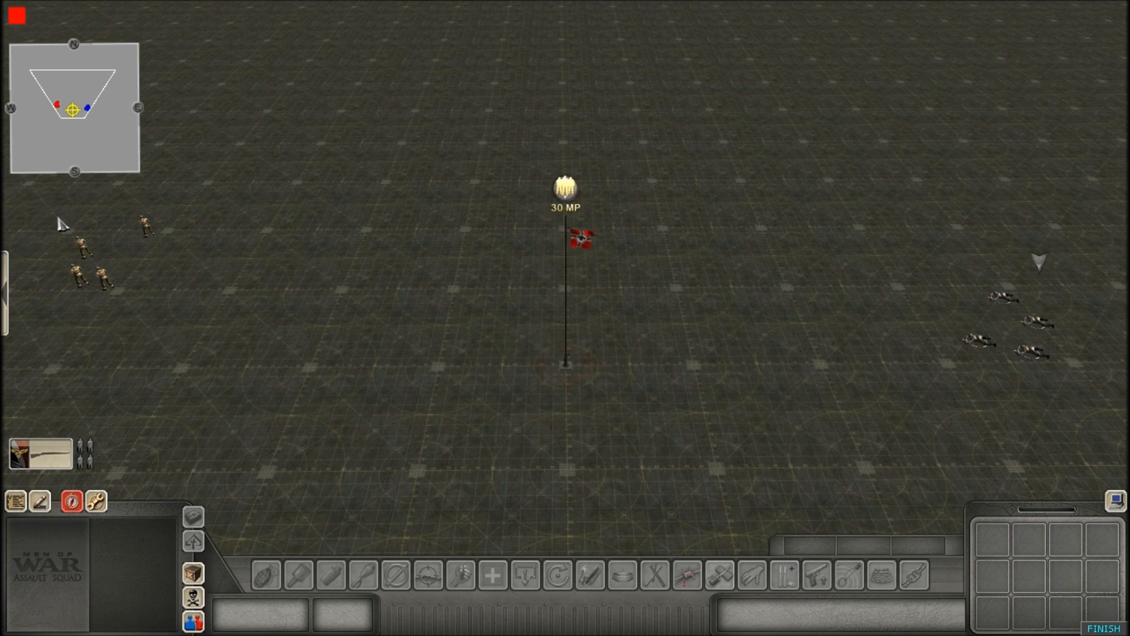
# Switch back to the American player and order the airborne squad to the edge of the flag's capture zone.
pyautogui.moveTo(59, 223); pyautogui.dragTo(199, 320)
pyautogui.scroll(2, 373, 356)
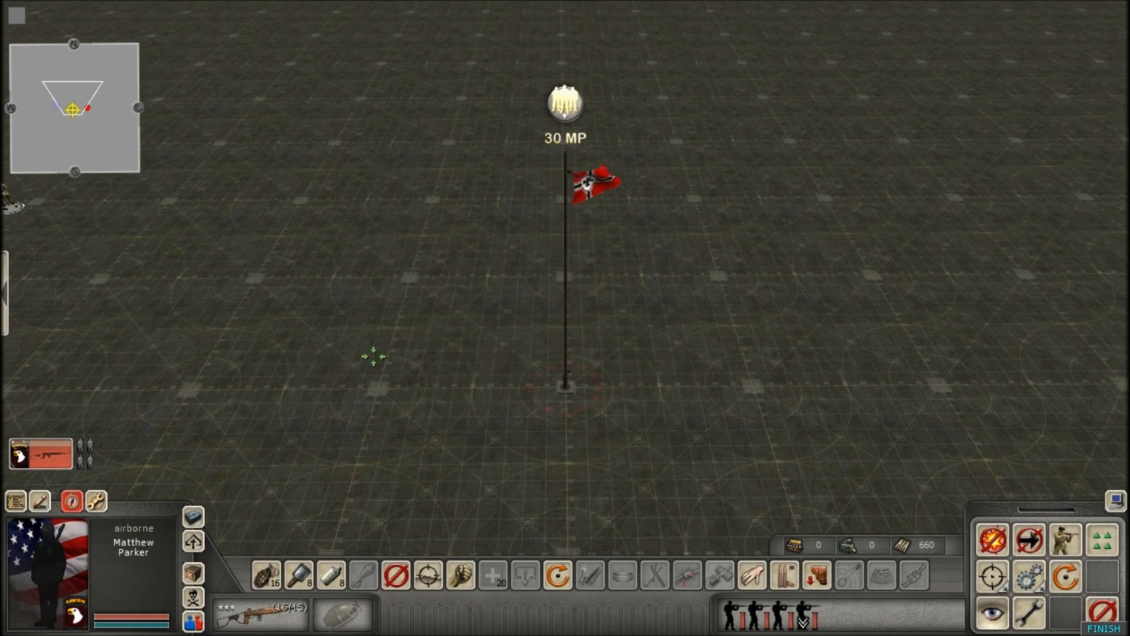
pyautogui.click(417, 308)
pyautogui.scroll(-2, 481, 370)
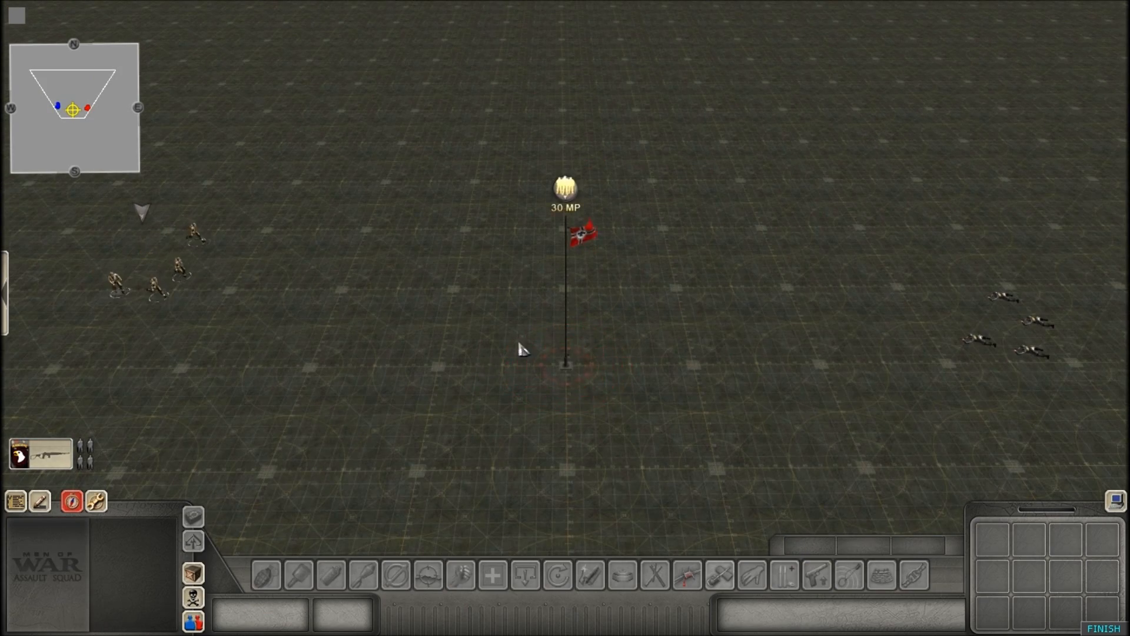
pyautogui.scroll(1, 539, 288)
pyautogui.scroll(-1, 471, 265)
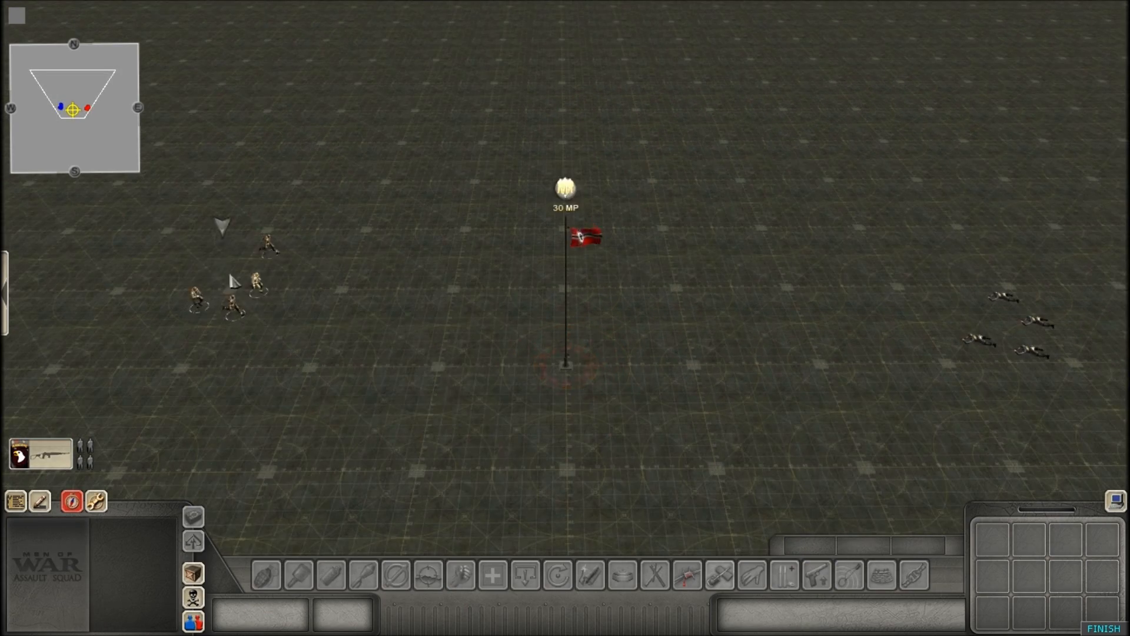
pyautogui.click(250, 286)
pyautogui.scroll(2, 530, 418)
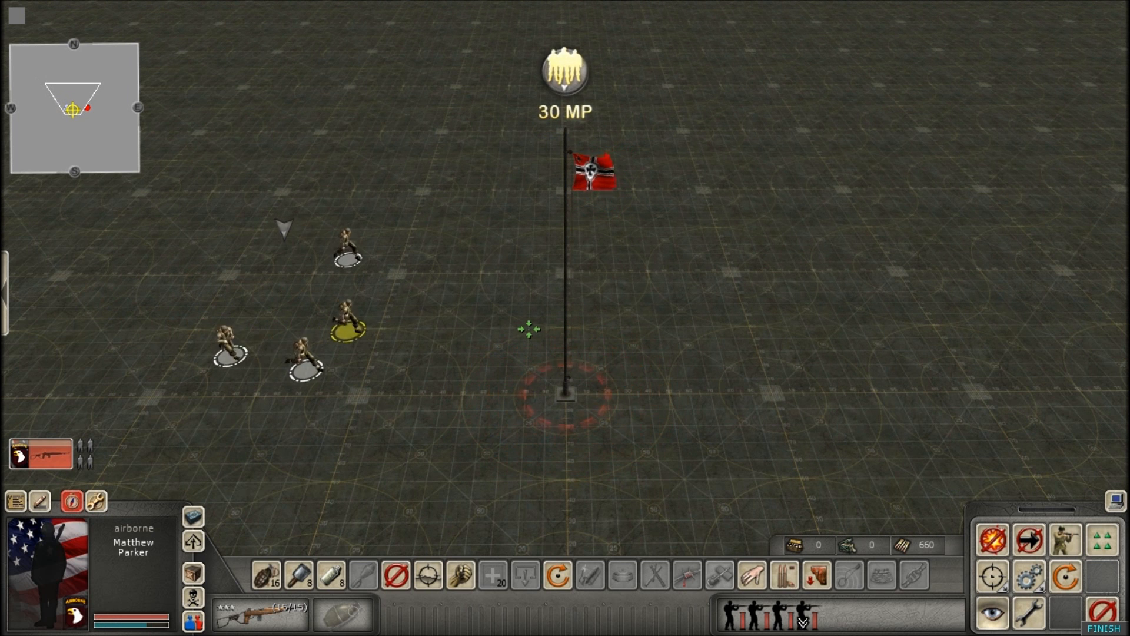
pyautogui.click(701, 309)
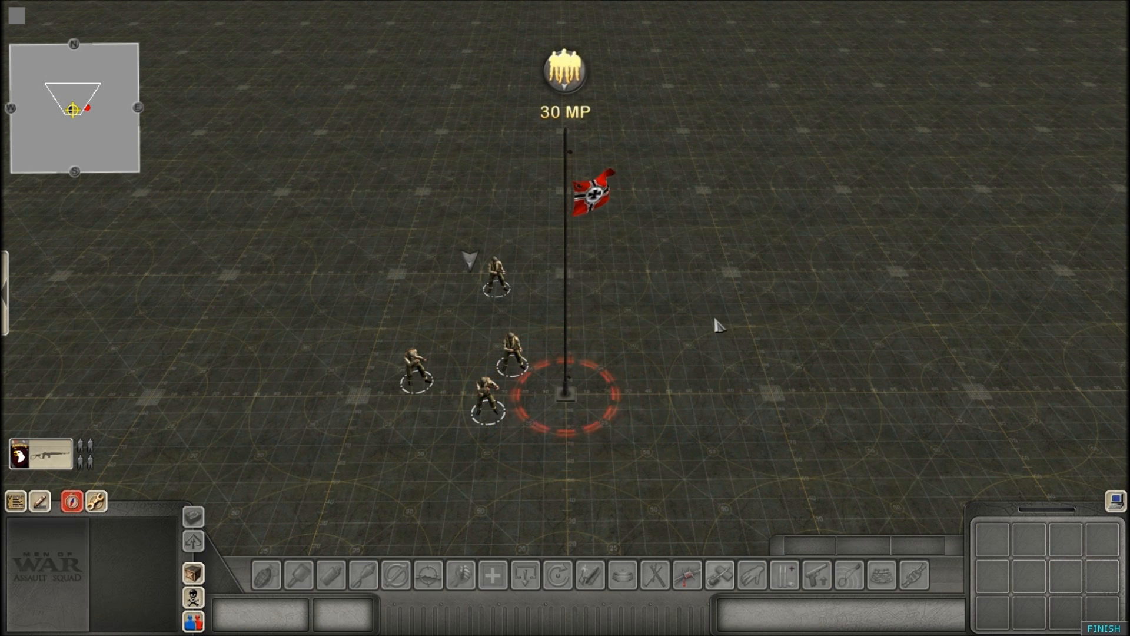
# Reselect the American squad beside the flagpole and pull it back to its own side during the flag change.
pyautogui.moveTo(383, 234); pyautogui.dragTo(618, 451)
pyautogui.scroll(-2, 350, 370)
pyautogui.scroll(3, 548, 308)
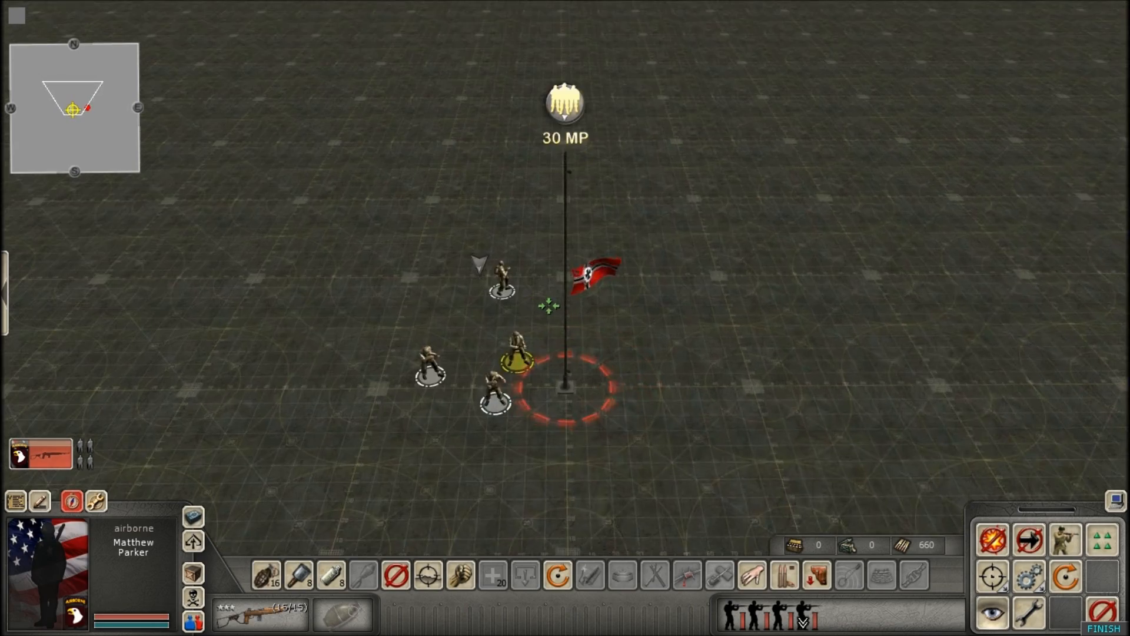
pyautogui.scroll(-1, 577, 331)
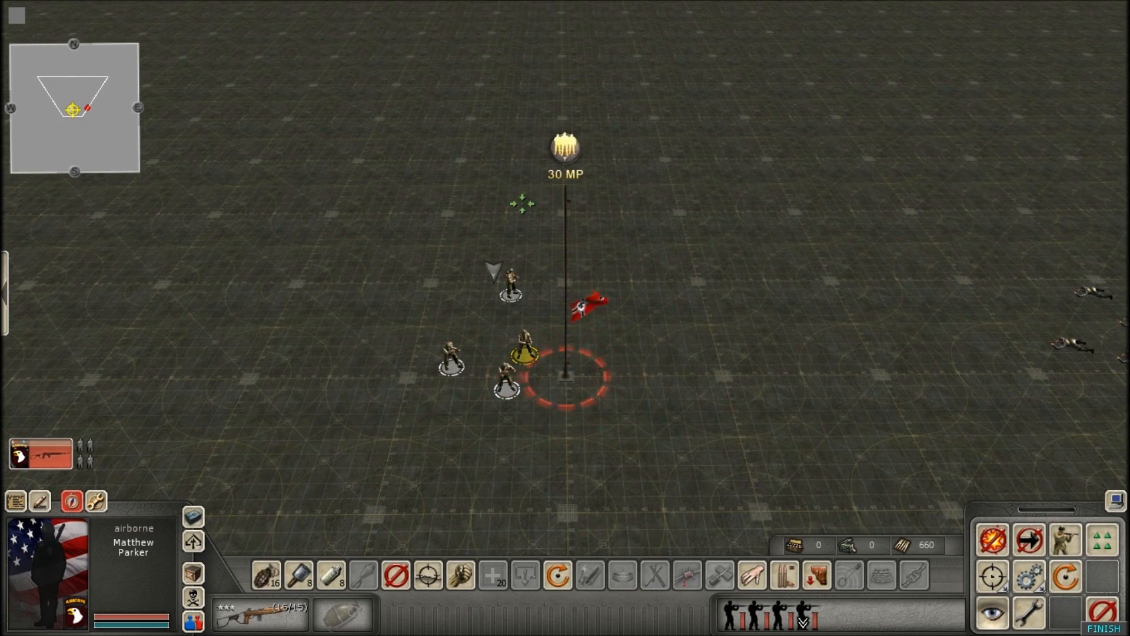
pyautogui.rightClick(74, 316)
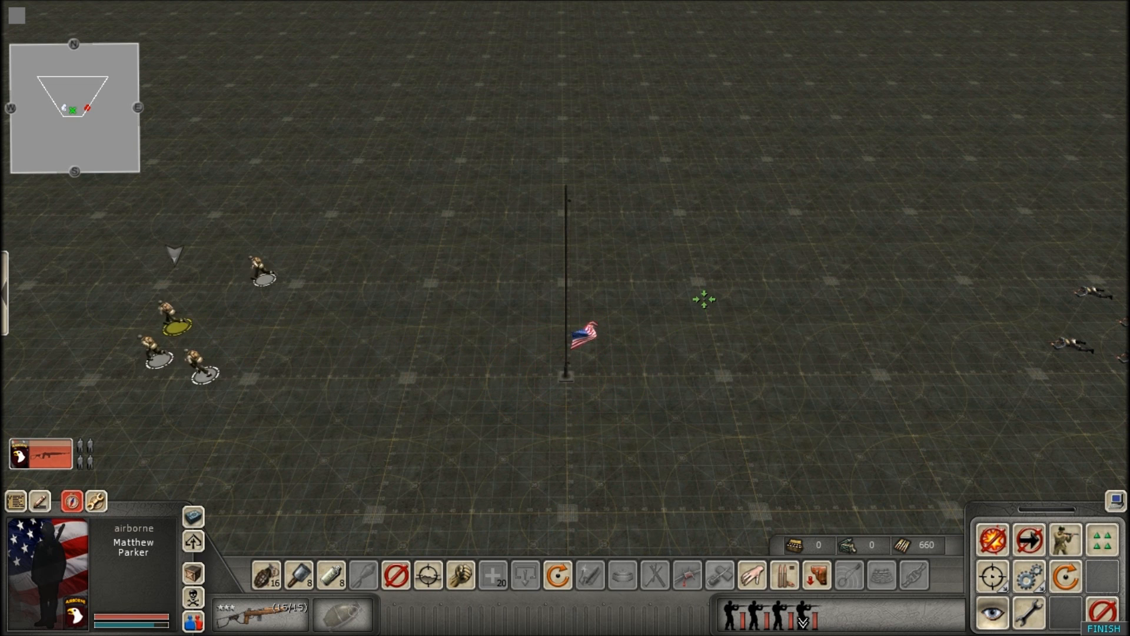
# Advance the American squad toward its flag again, then retreat it and deselect it.
pyautogui.rightClick(468, 345)
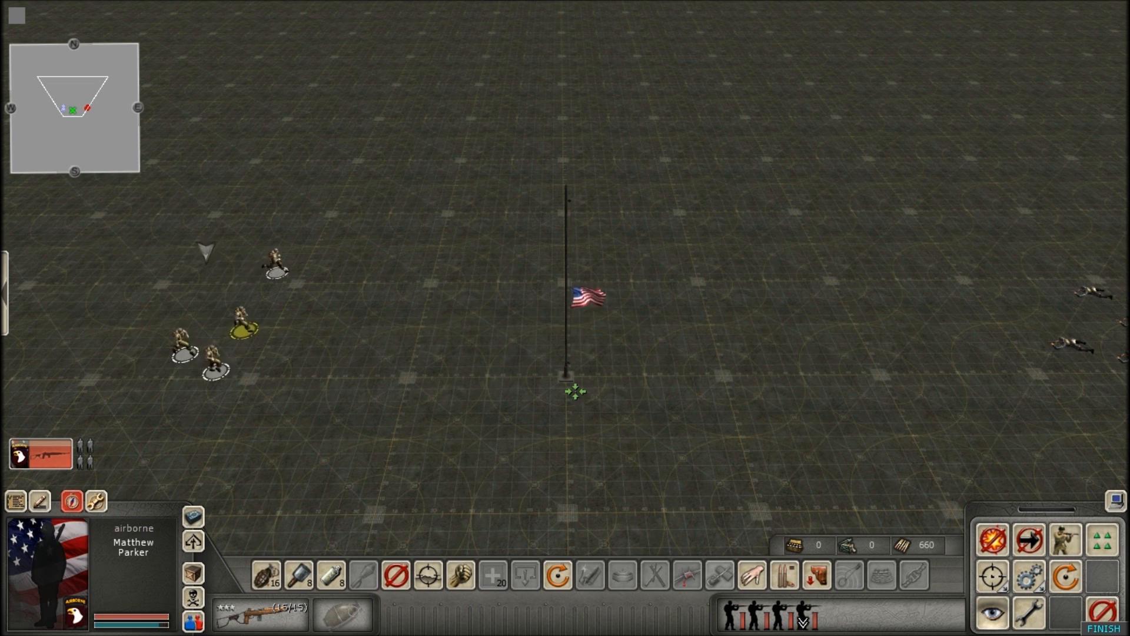
pyautogui.scroll(3, 571, 330)
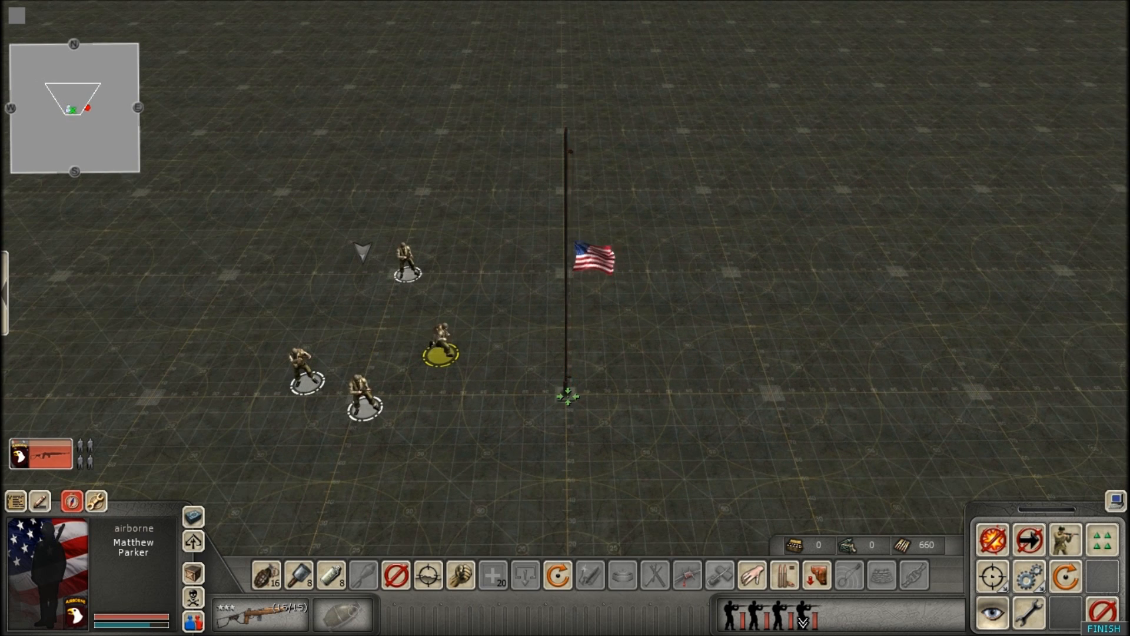
pyautogui.scroll(-3, 587, 235)
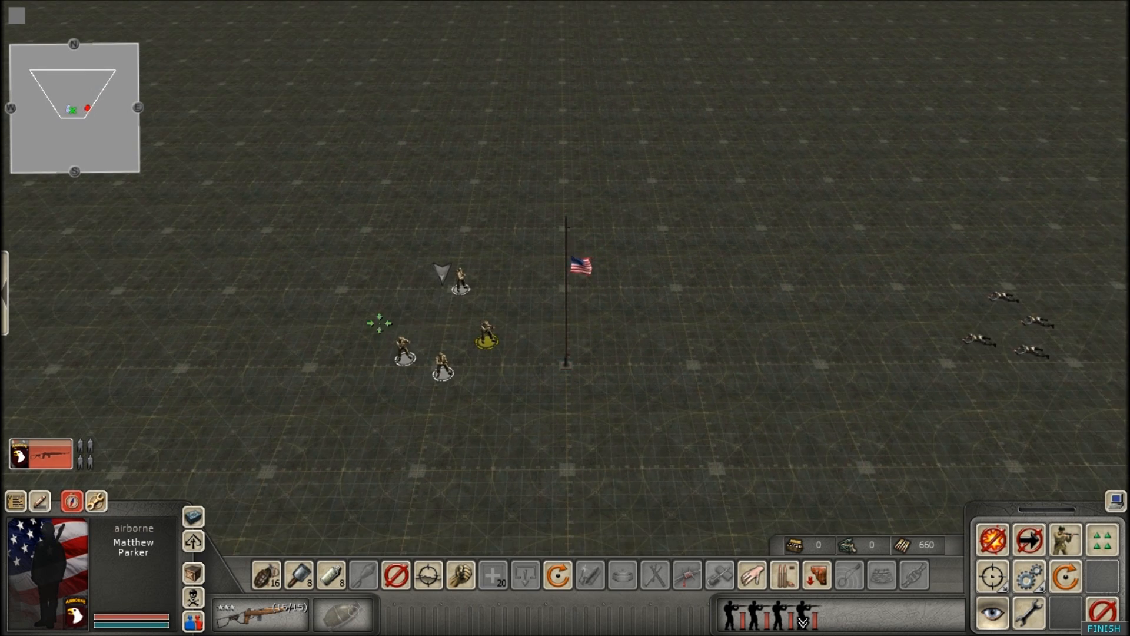
pyautogui.rightClick(156, 287)
pyautogui.click(739, 275)
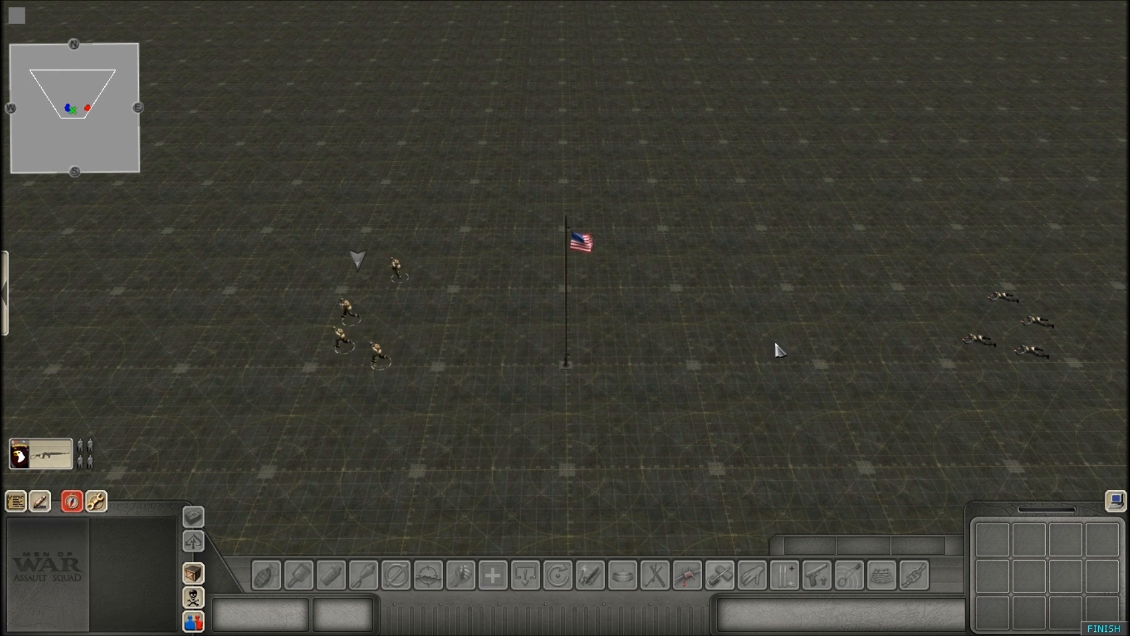
# Switch to the German player and order the paratrooper squad to the American-held flag.
pyautogui.moveTo(939, 282); pyautogui.dragTo(1125, 419)
pyautogui.scroll(2, 616, 373)
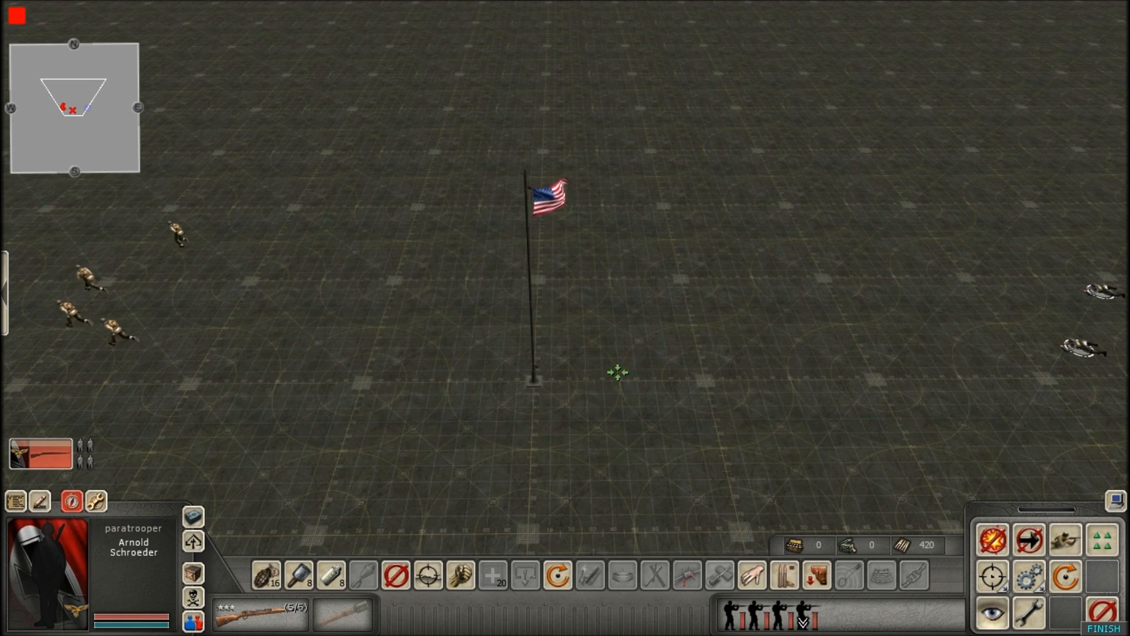
pyautogui.rightClick(583, 362)
pyautogui.click(603, 312)
# Switch to the American player and send the airborne squad to contest the flag against the approaching Germans.
pyautogui.scroll(-3, 42, 346)
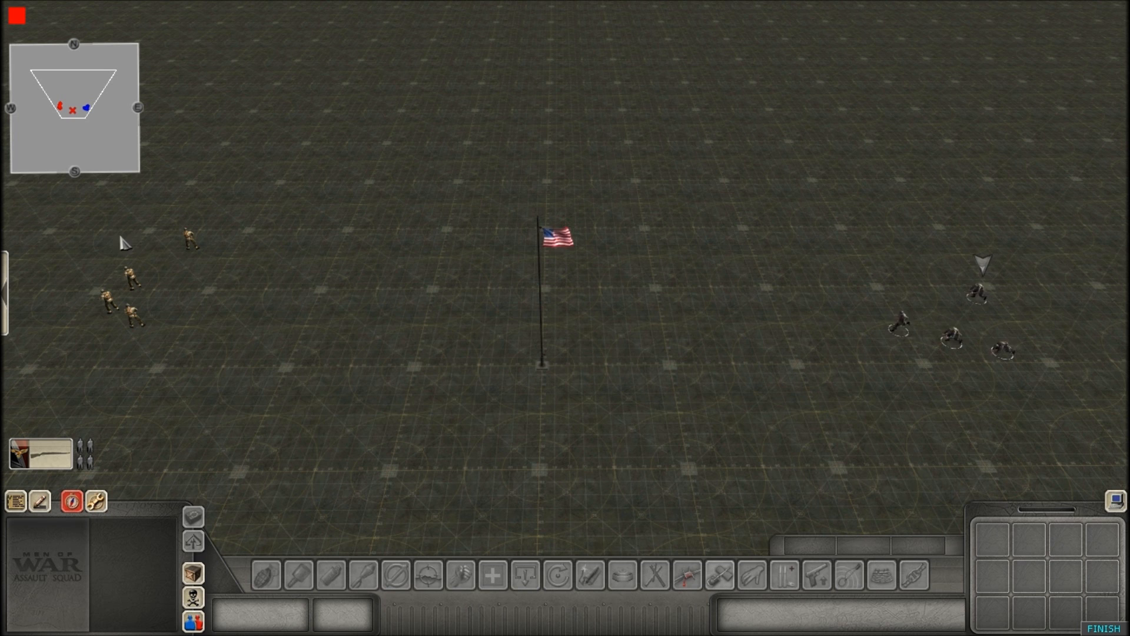
pyautogui.moveTo(101, 224); pyautogui.dragTo(197, 302)
pyautogui.scroll(2, 421, 353)
pyautogui.rightClick(465, 364)
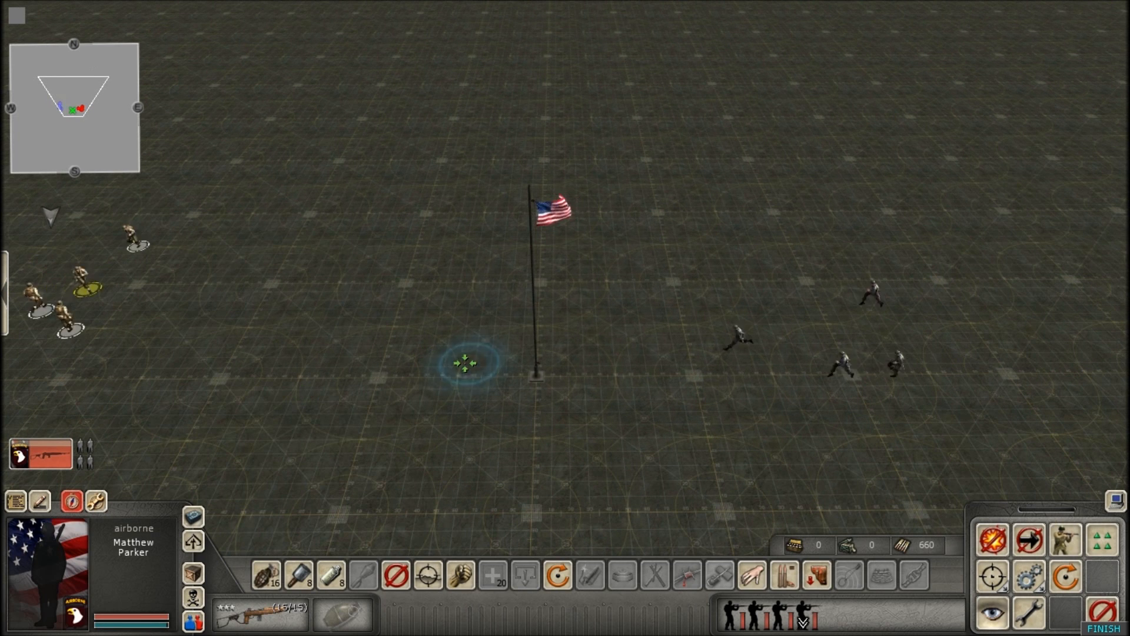
pyautogui.rightClick(467, 348)
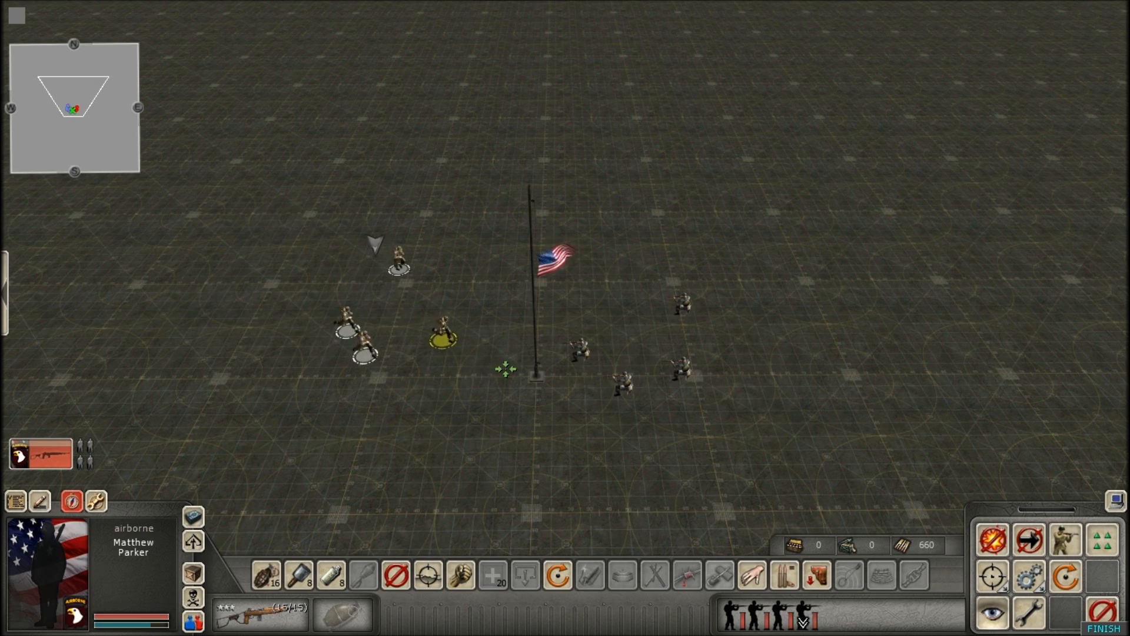
# Observe the flag with both squads beside it and withdraw the American squad, leaving the Germans in the zone.
pyautogui.scroll(3, 518, 371)
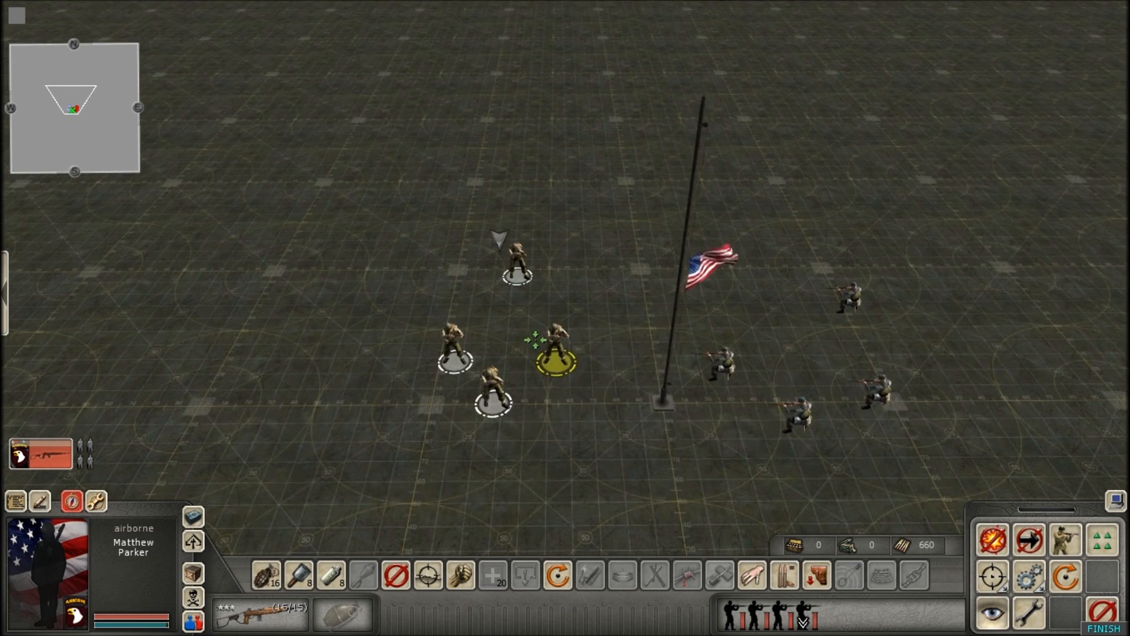
pyautogui.scroll(-3, 658, 414)
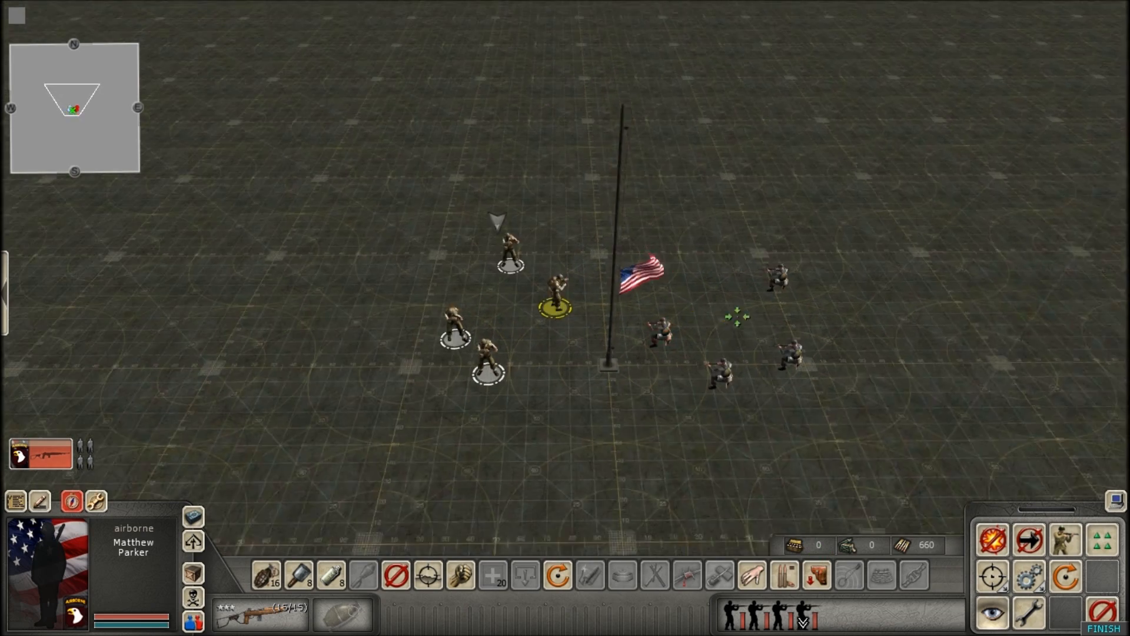
pyautogui.scroll(-2, 738, 316)
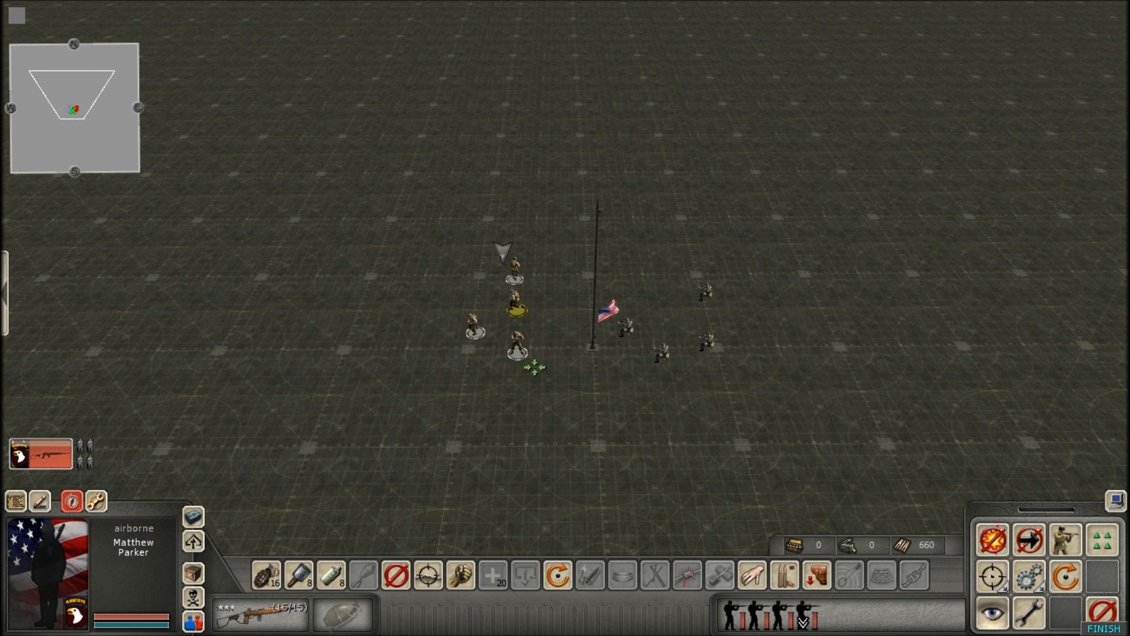
pyautogui.scroll(1, 537, 360)
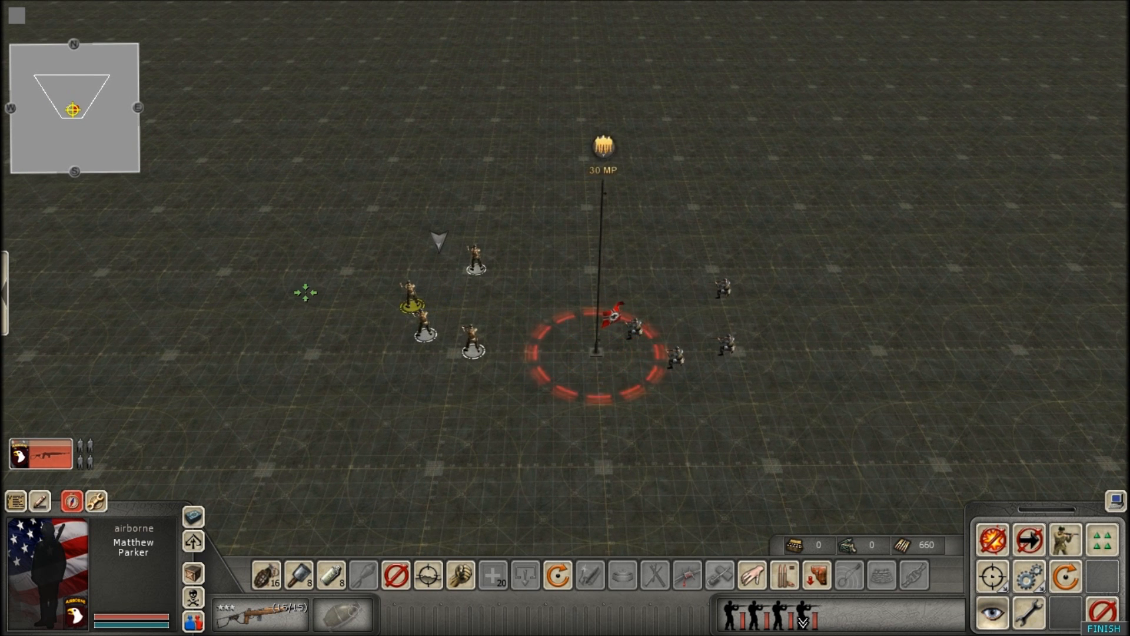
pyautogui.scroll(-2, 565, 318)
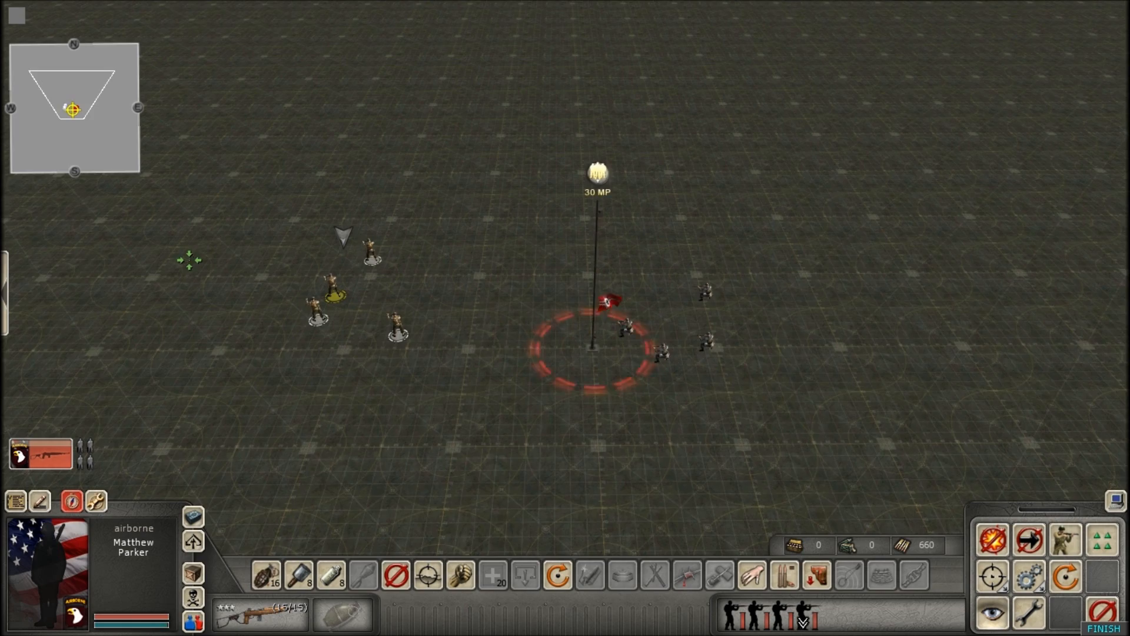
# Move the American airborne squad farther away from the flag and deselect it.
pyautogui.scroll(2, 510, 359)
pyautogui.scroll(-2, 520, 336)
pyautogui.rightClick(200, 256)
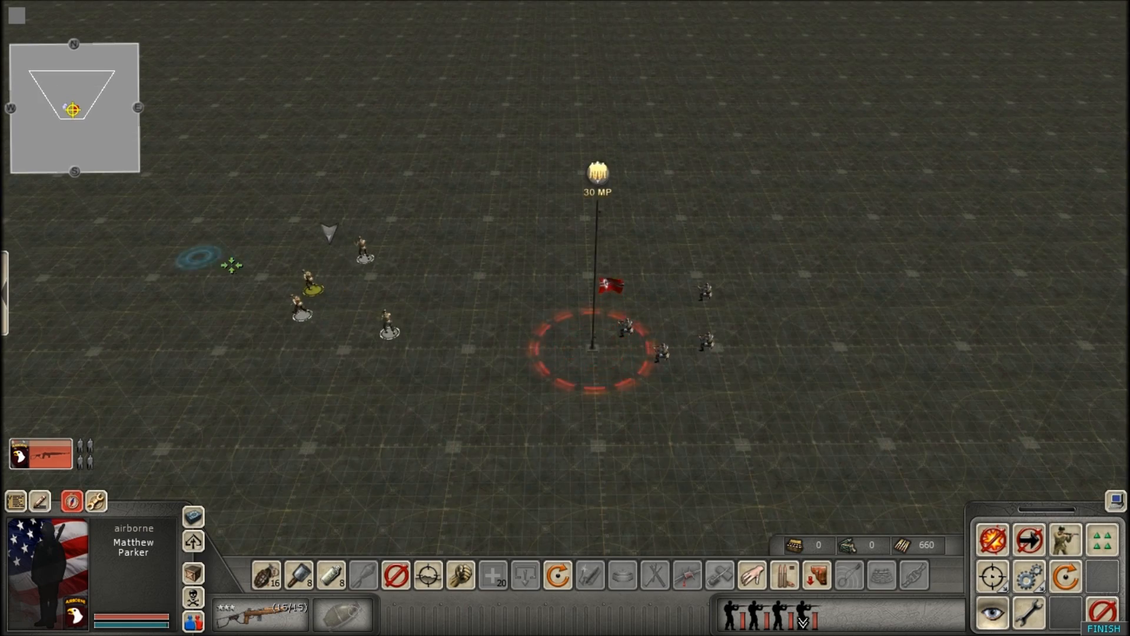
pyautogui.click(232, 265)
pyautogui.scroll(3, 537, 340)
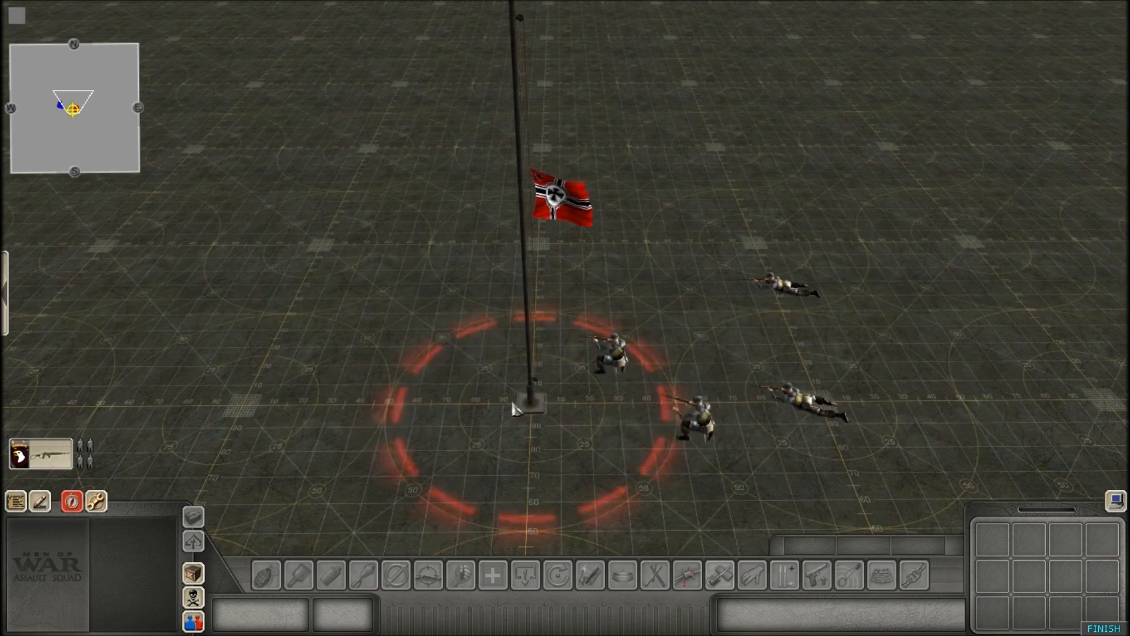
# Switch to the German player, pull the paratrooper squad back from the flag, and send one paratrooper back to stay beside it.
pyautogui.hotkey('alt', '2')
pyautogui.moveTo(548, 383); pyautogui.dragTo(920, 492)
pyautogui.scroll(2, 706, 361)
pyautogui.click(701, 271)
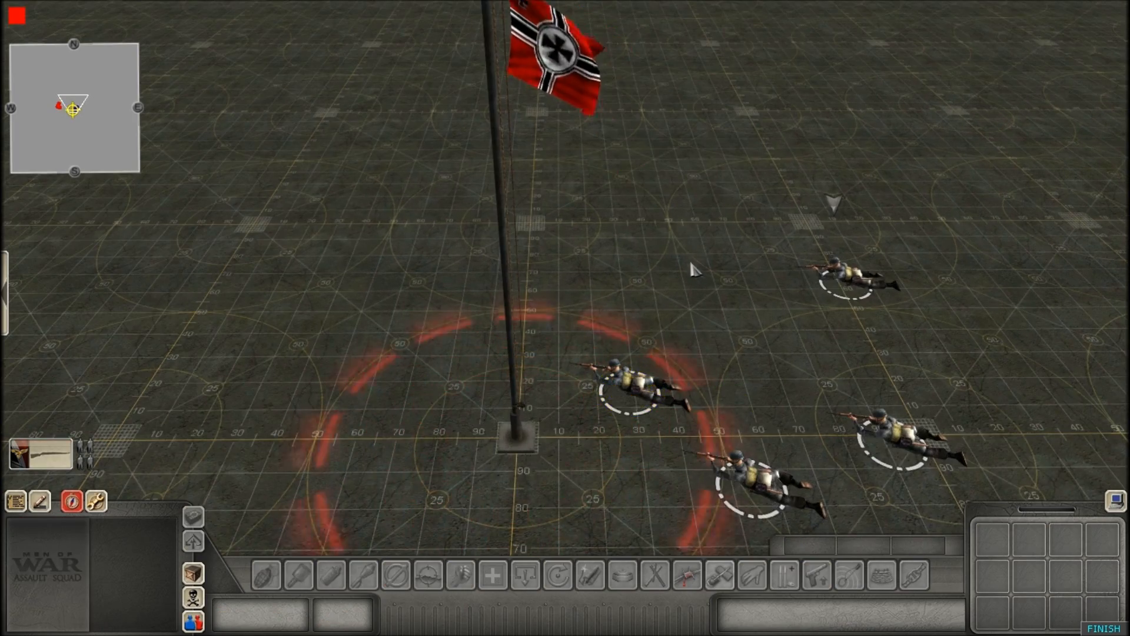
pyautogui.scroll(-3, 701, 271)
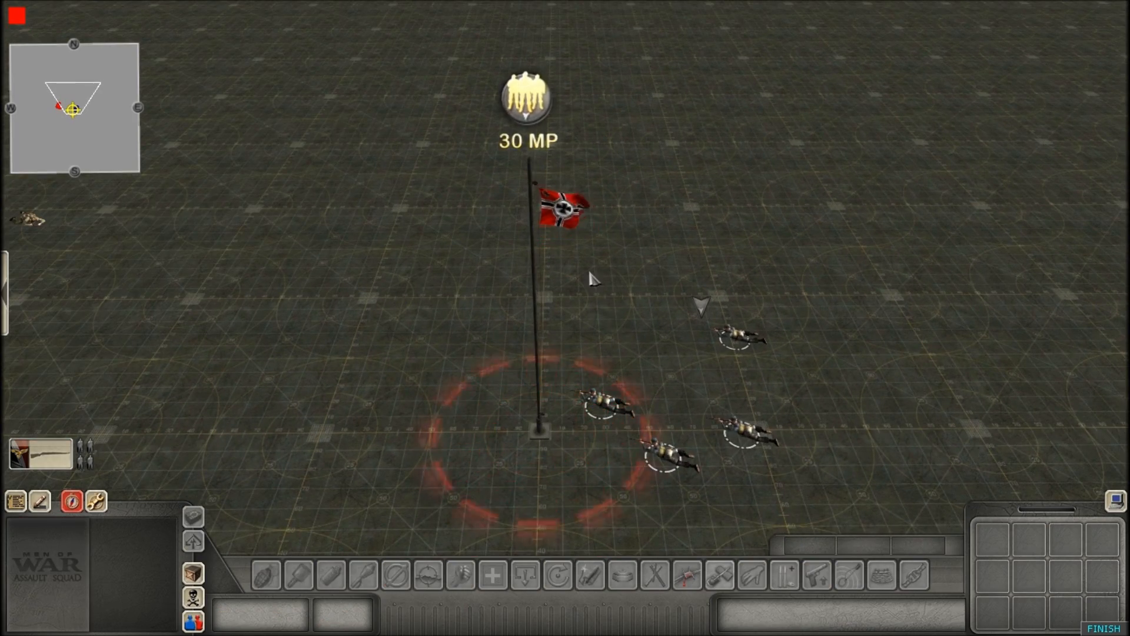
pyautogui.scroll(-3, 591, 277)
pyautogui.moveTo(613, 438); pyautogui.dragTo(848, 353)
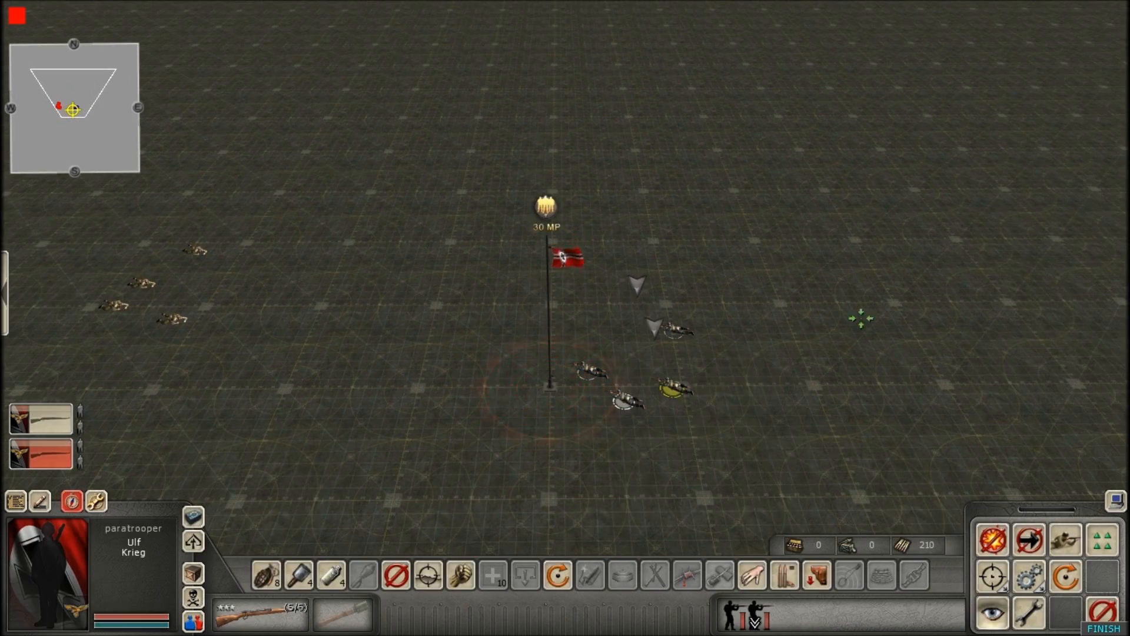
pyautogui.moveTo(545, 459); pyautogui.dragTo(764, 309)
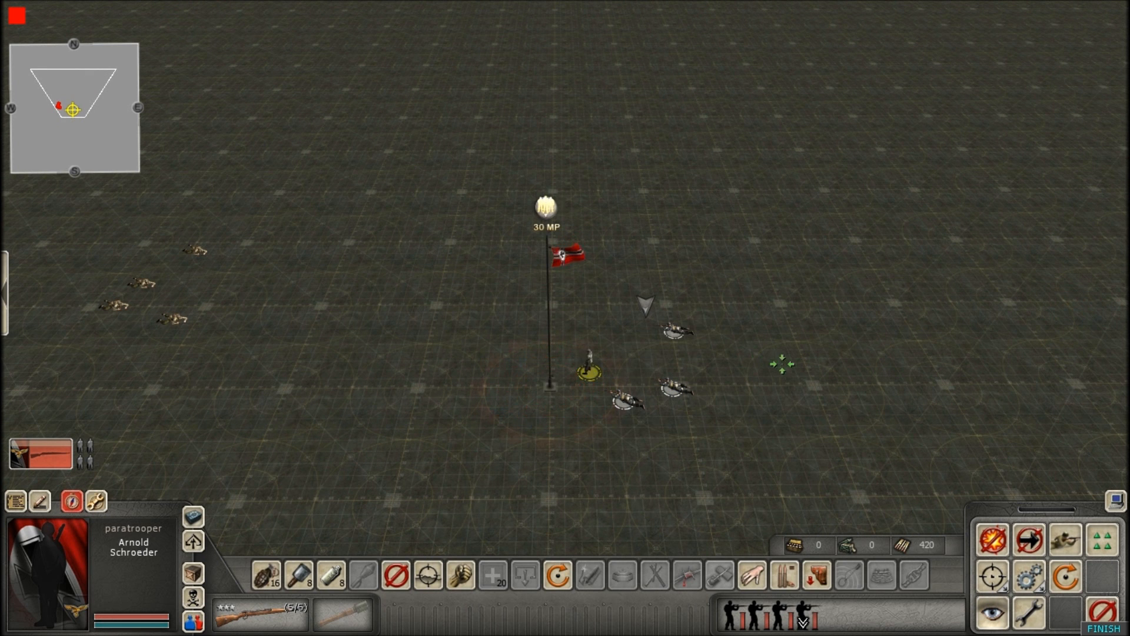
pyautogui.rightClick(825, 370)
pyautogui.click(626, 397)
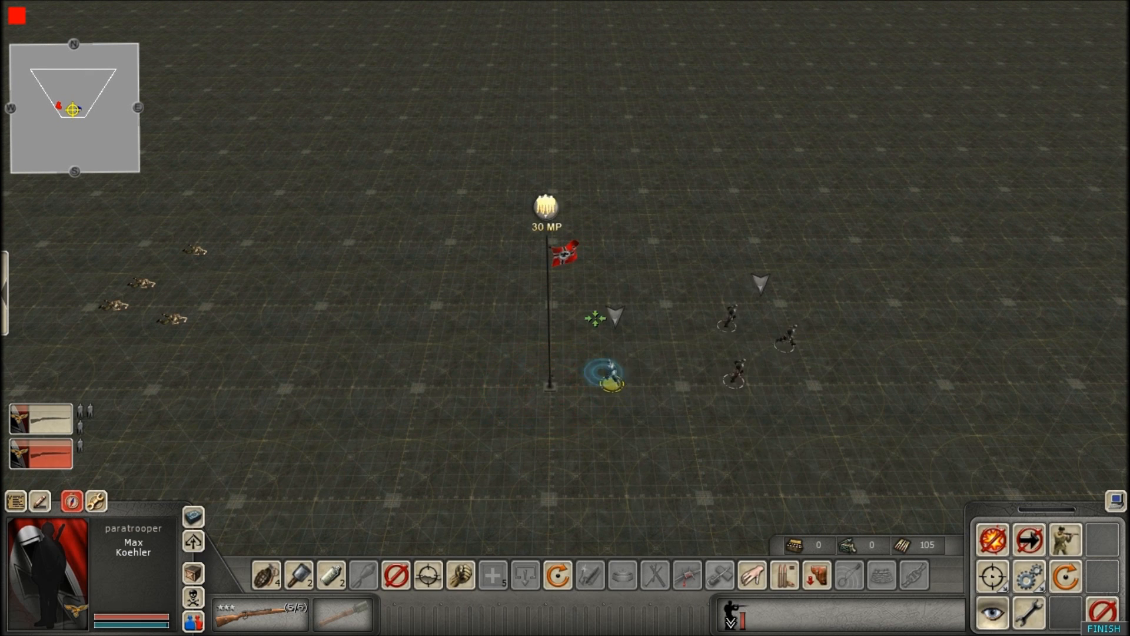
pyautogui.rightClick(587, 337)
# Switch to the American player and order the whole airborne squad up to the German-held flag.
pyautogui.hotkey('alt', '1')
pyautogui.moveTo(76, 240); pyautogui.dragTo(241, 353)
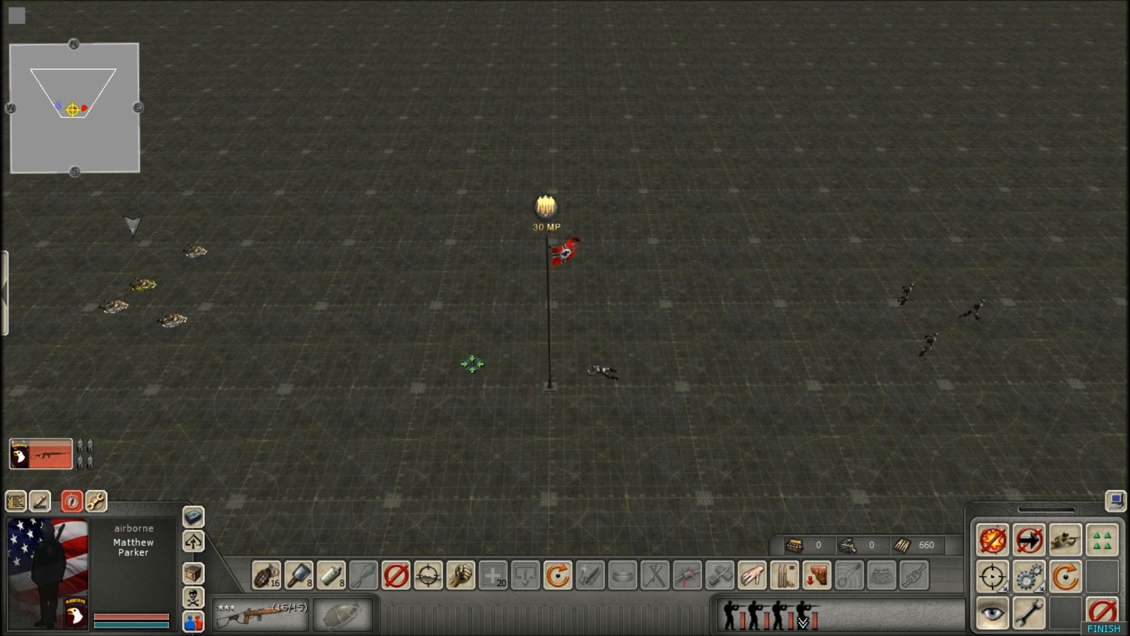
pyautogui.doubleClick(472, 364)
pyautogui.scroll(1, 494, 376)
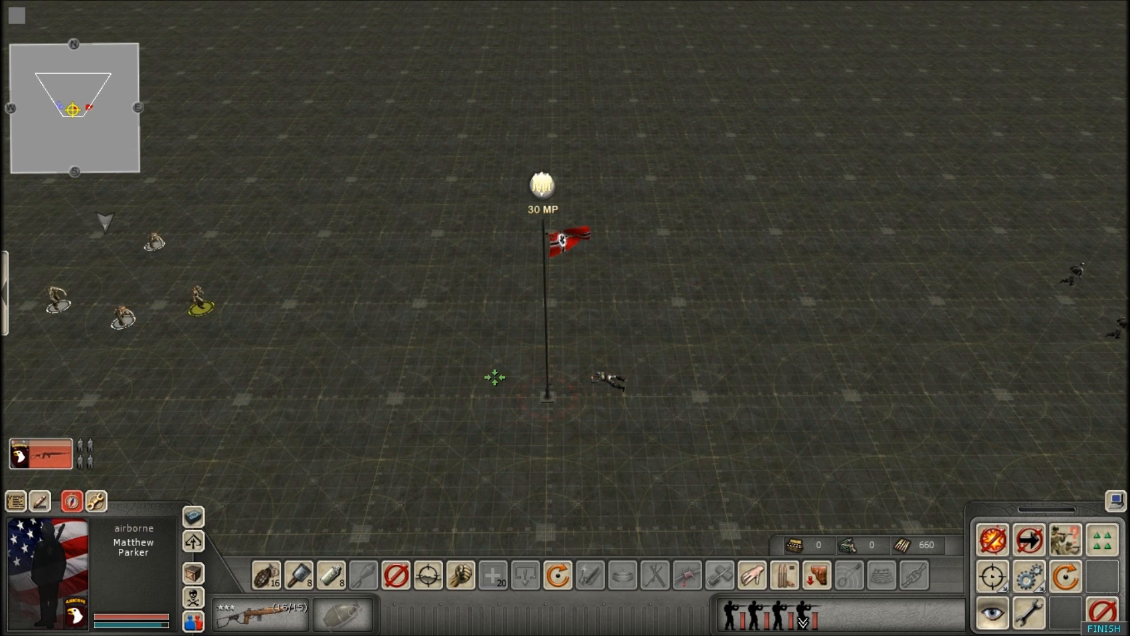
pyautogui.scroll(1, 494, 378)
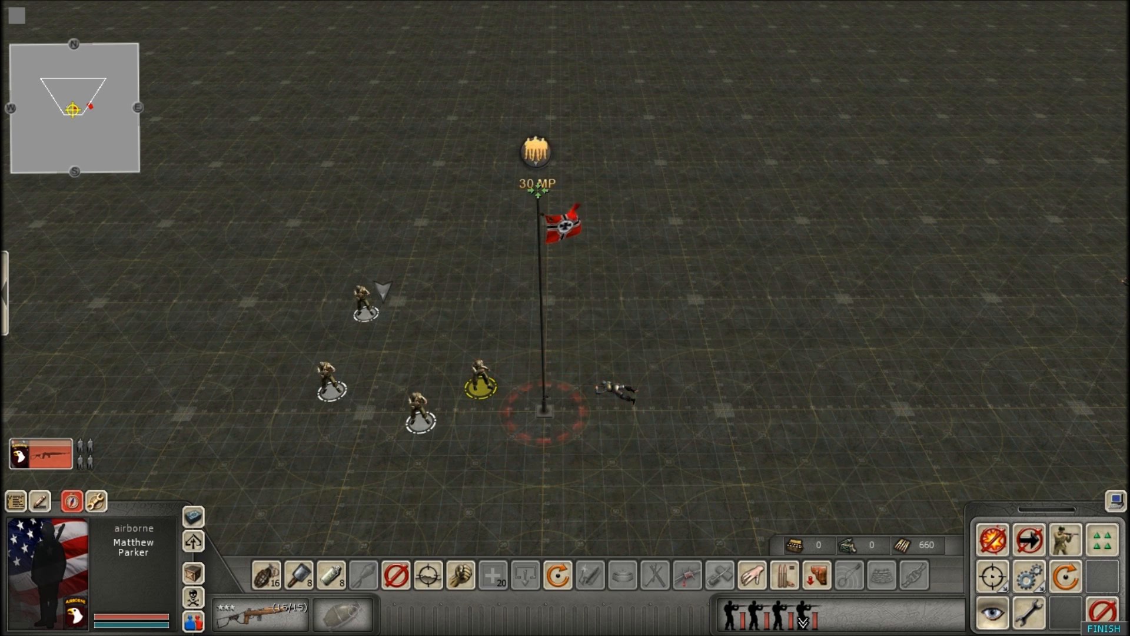
# Engage the lone paratrooper beside the flag with the airborne squad and deselect the squad.
pyautogui.scroll(2, 627, 396)
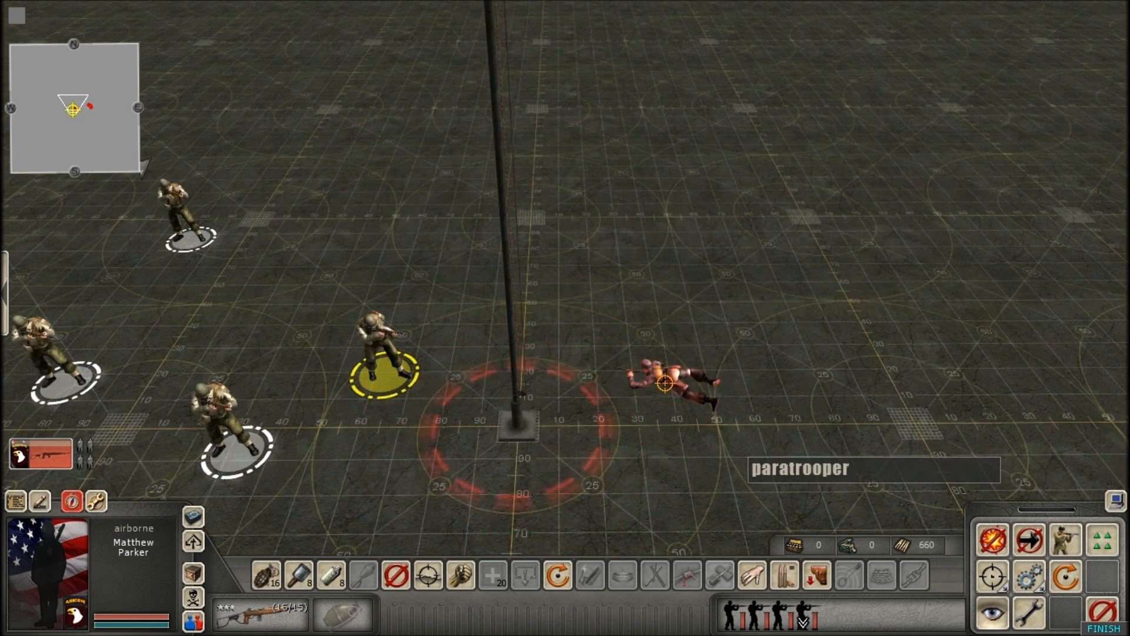
pyautogui.scroll(-2, 664, 383)
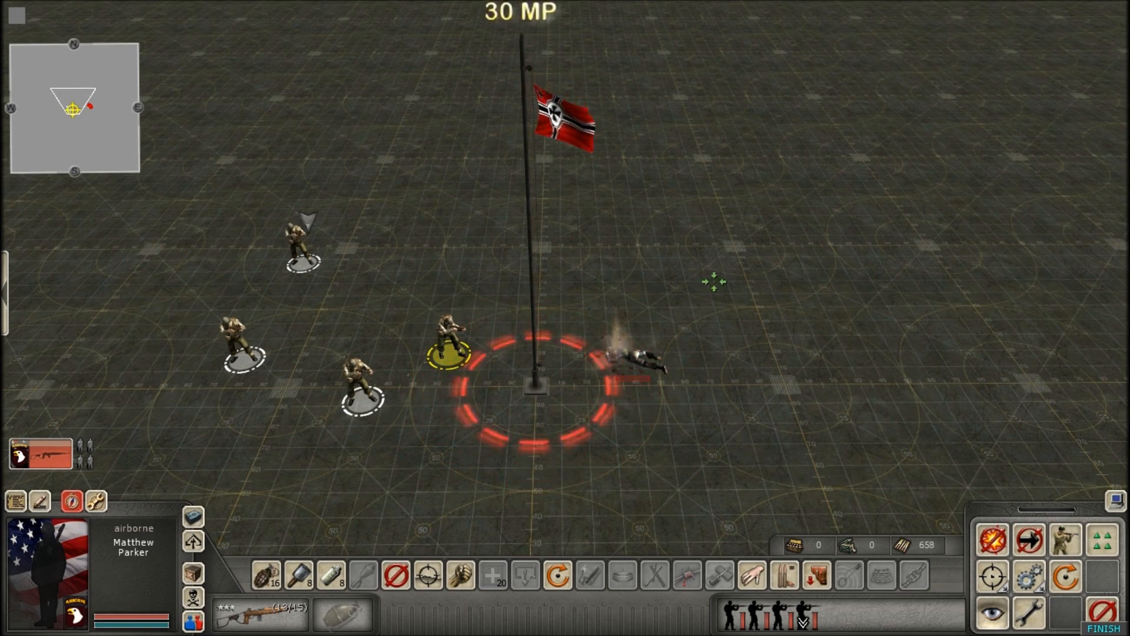
pyautogui.scroll(-2, 562, 259)
pyautogui.click(485, 96)
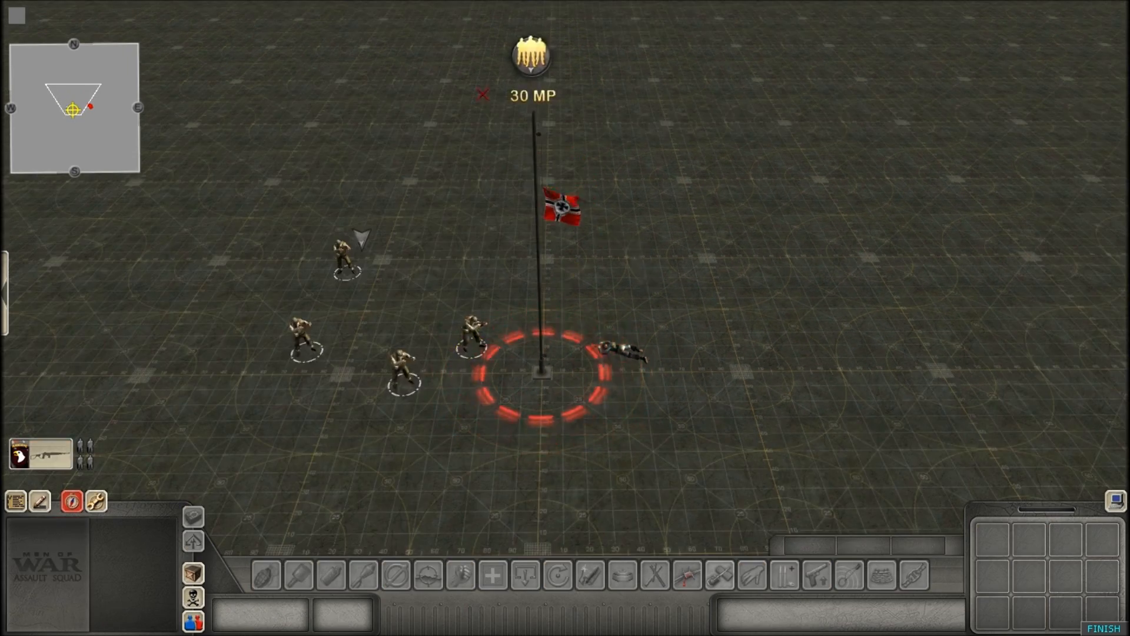
# Examine the flag and its capture circle while the airborne squad holds position beside it, and reselect the squad.
pyautogui.scroll(1, 413, 40)
pyautogui.press('Down')
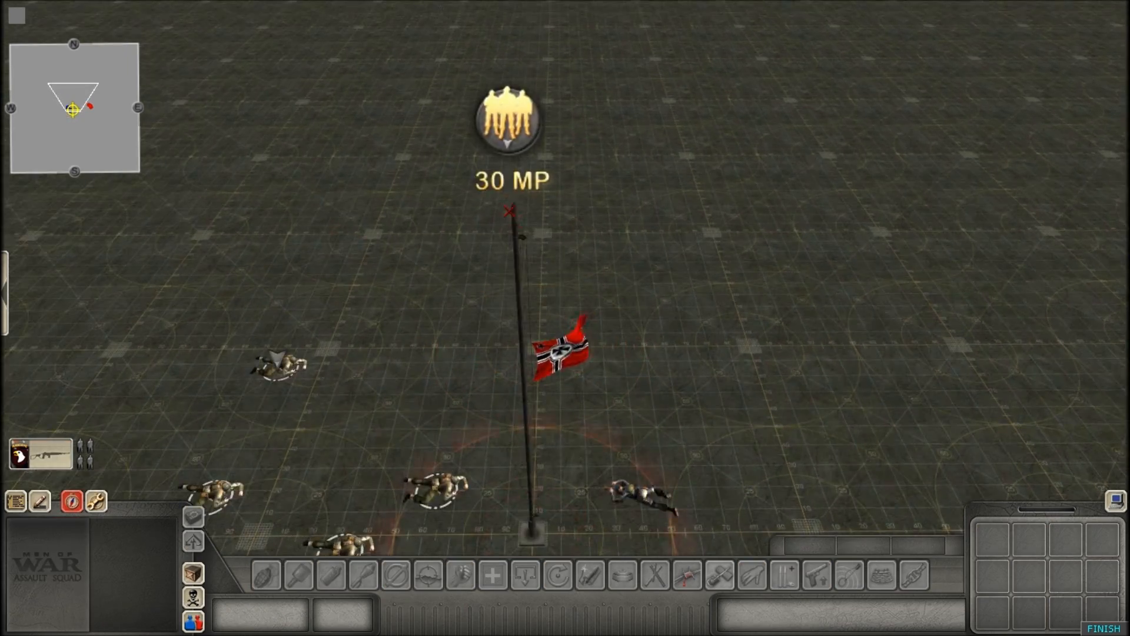
pyautogui.scroll(-4, 681, 345)
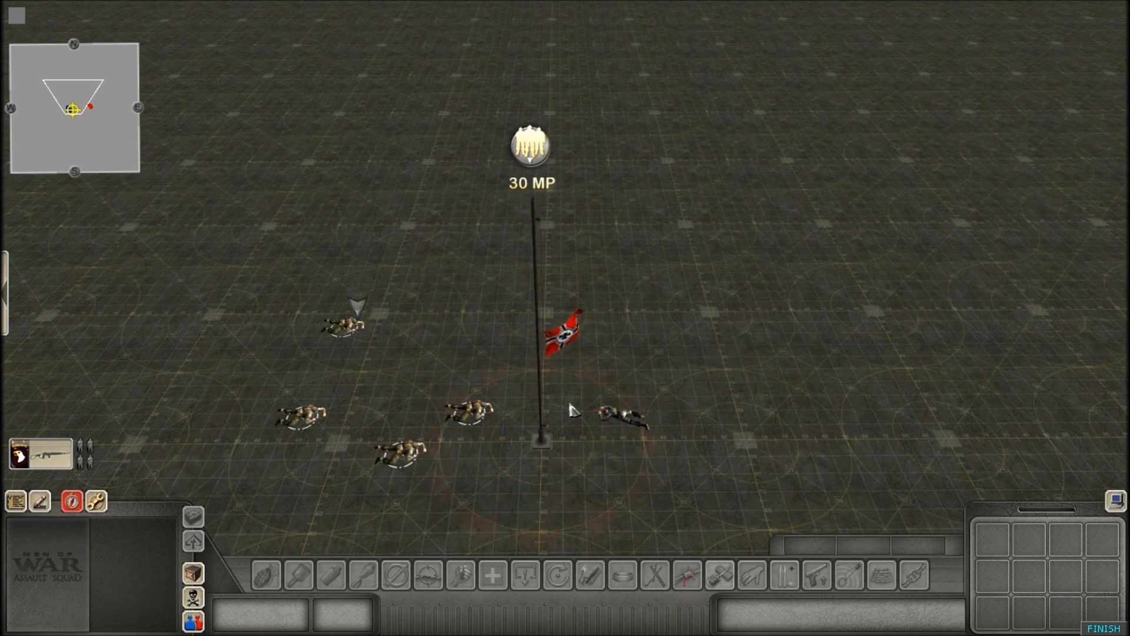
pyautogui.moveTo(244, 278); pyautogui.dragTo(501, 453)
pyautogui.click(629, 297)
pyautogui.scroll(1, 456, 441)
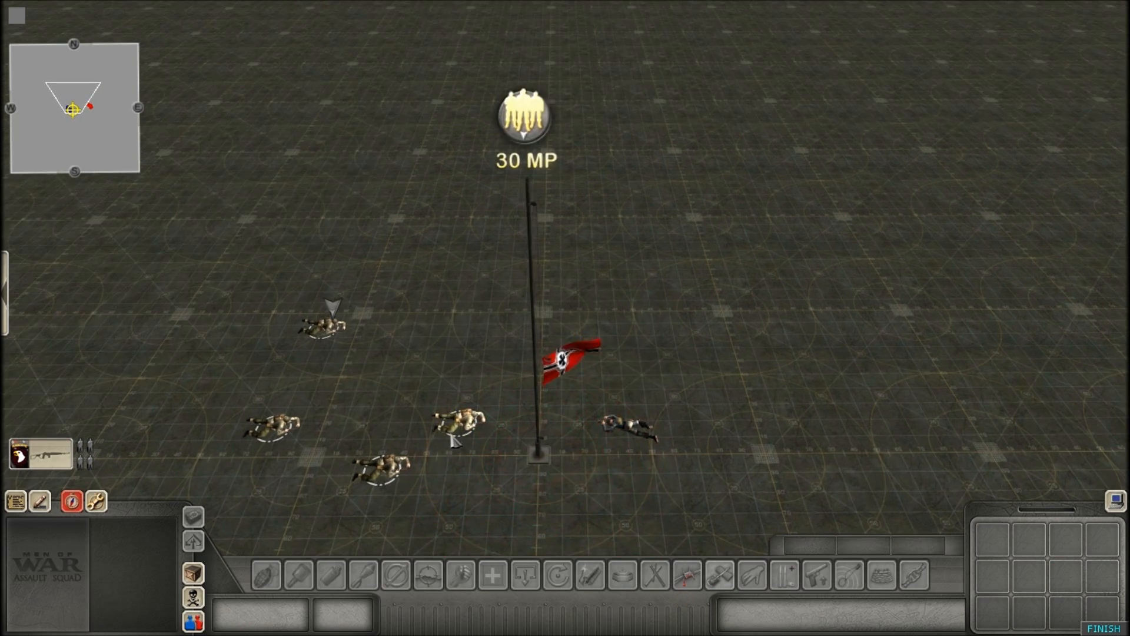
pyautogui.scroll(-1, 506, 430)
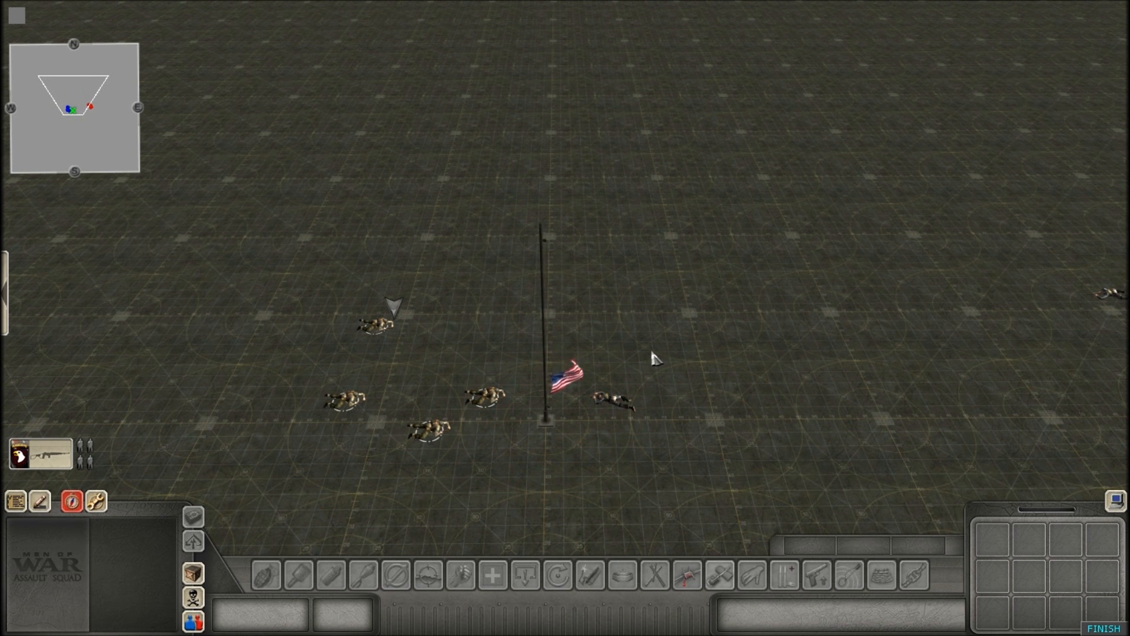
pyautogui.moveTo(282, 274); pyautogui.dragTo(507, 441)
pyautogui.click(655, 346)
pyautogui.moveTo(275, 254); pyautogui.dragTo(547, 465)
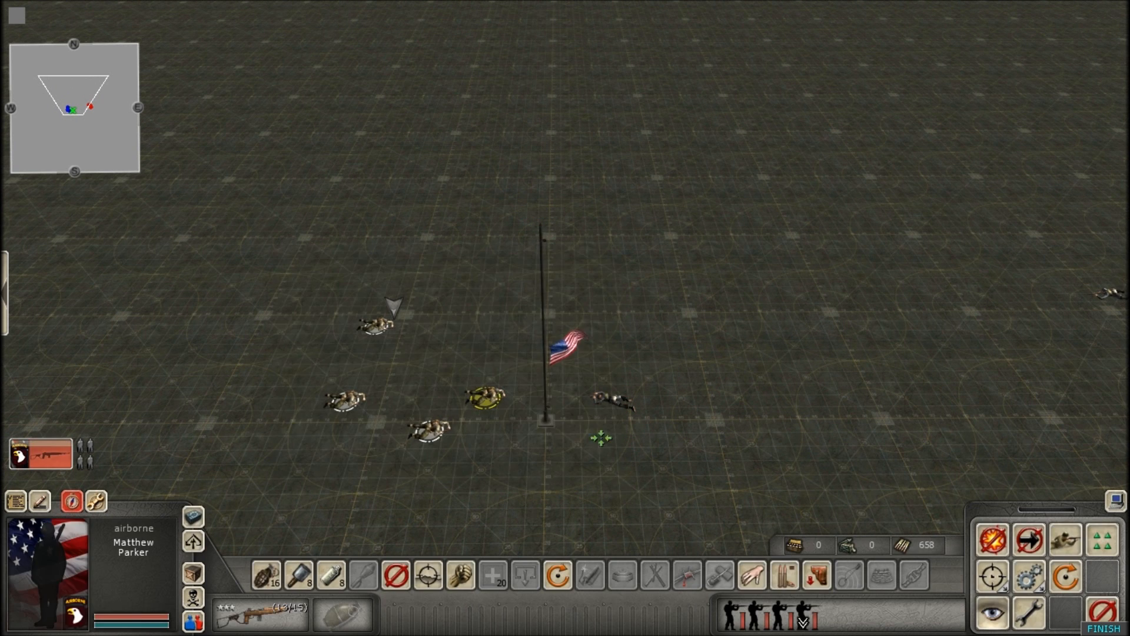
# Deselect the airborne squad and inspect the flag's new ownership and the soldiers around the pole.
pyautogui.scroll(1, 613, 367)
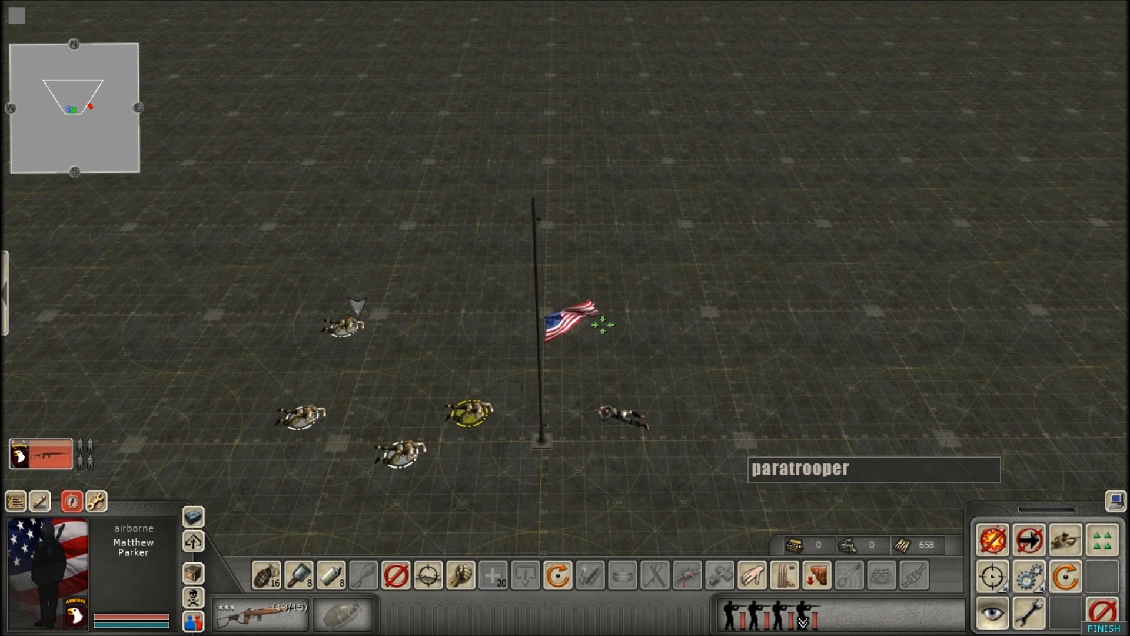
pyautogui.moveTo(579, 336); pyautogui.dragTo(602, 362)
pyautogui.scroll(-1, 271, 337)
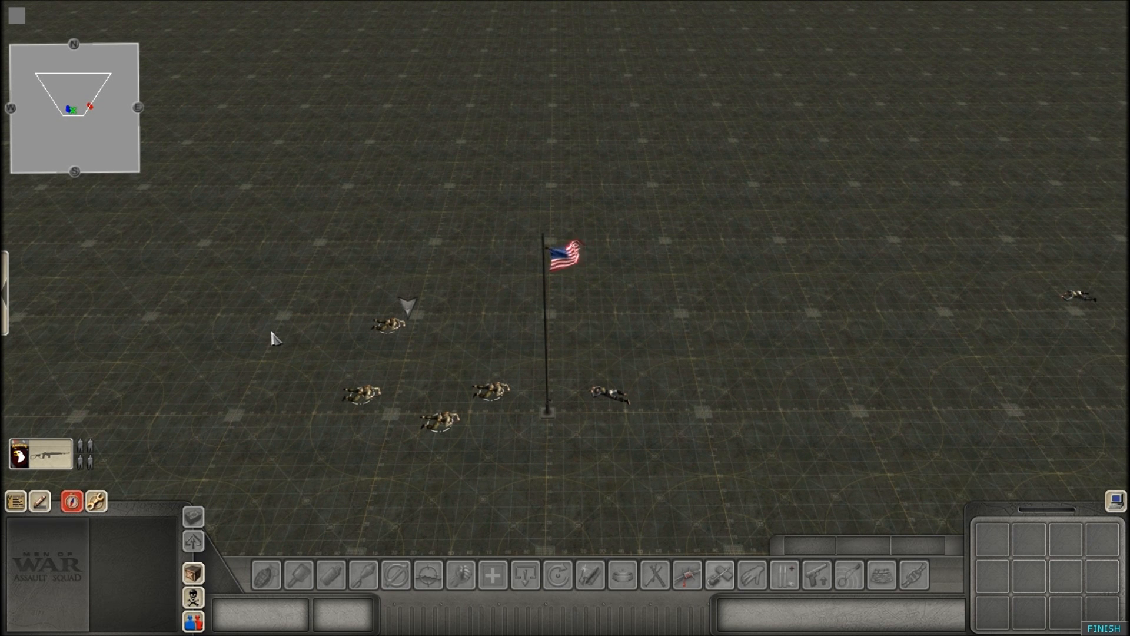
pyautogui.scroll(1, 272, 335)
pyautogui.scroll(-1, 622, 258)
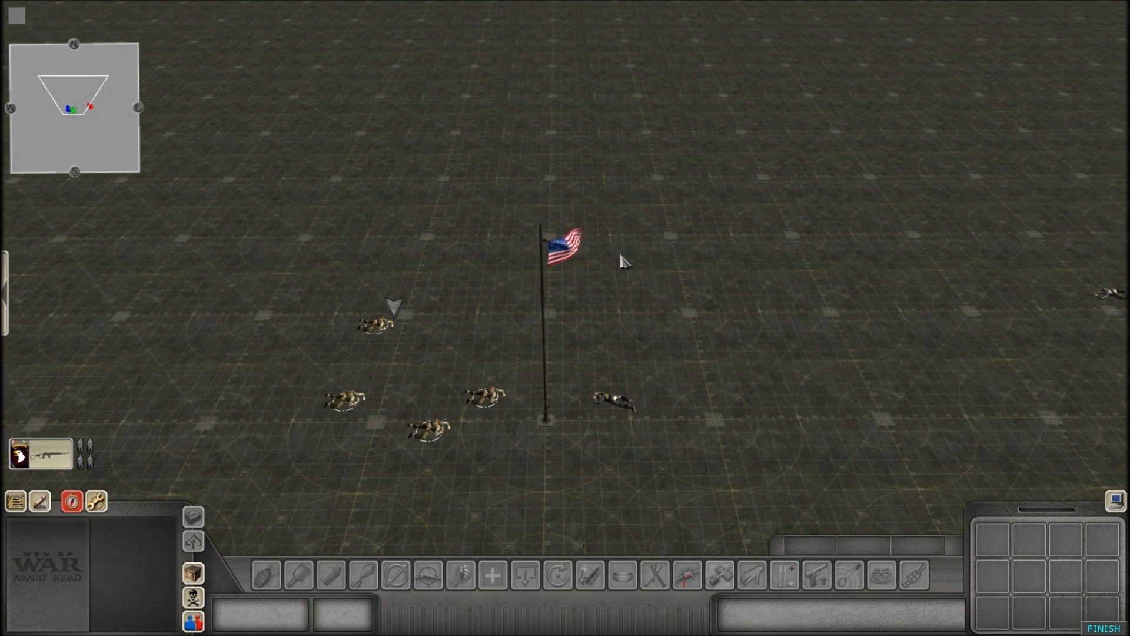
pyautogui.scroll(-1, 625, 264)
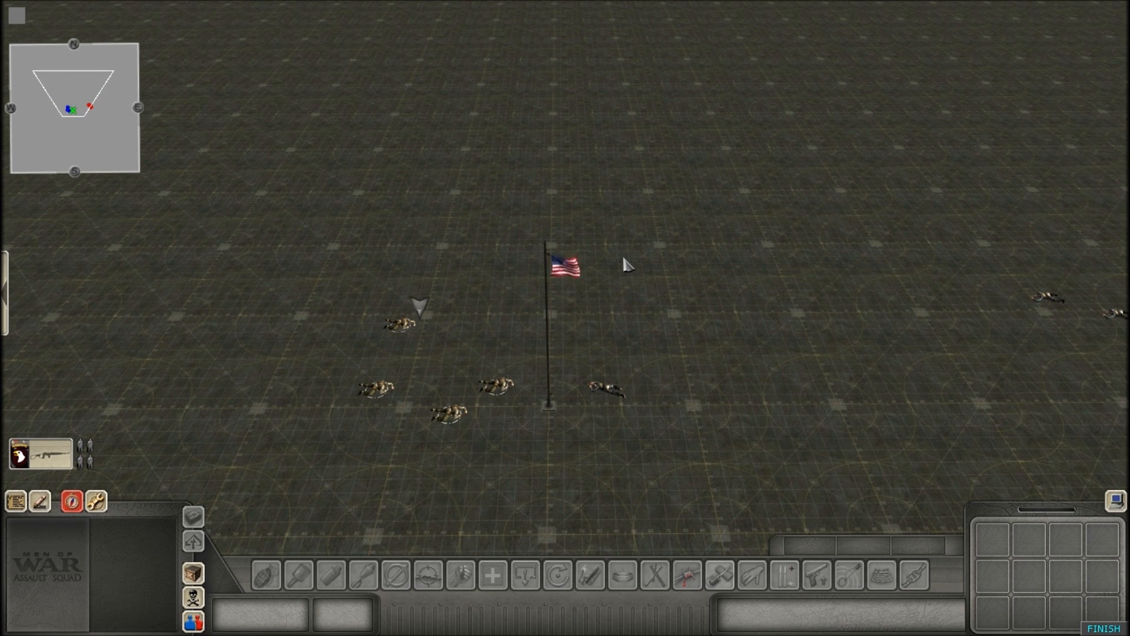